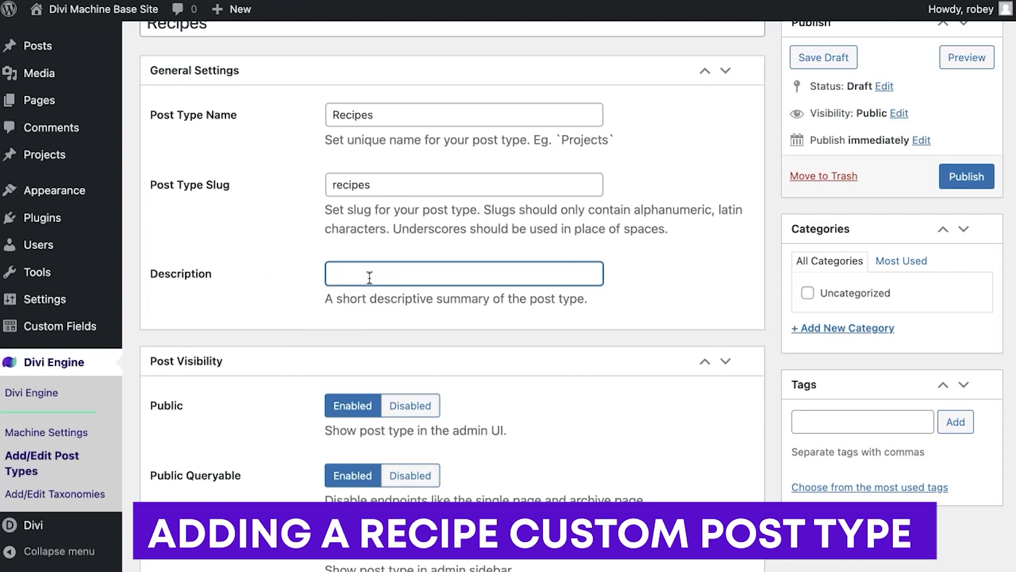
Enter "Collection of Recipes" as the post type description and choose "5 - below Posts" as its admin sidebar position
type("Collection of Recipes")
scroll(369, 276, "down", 4)
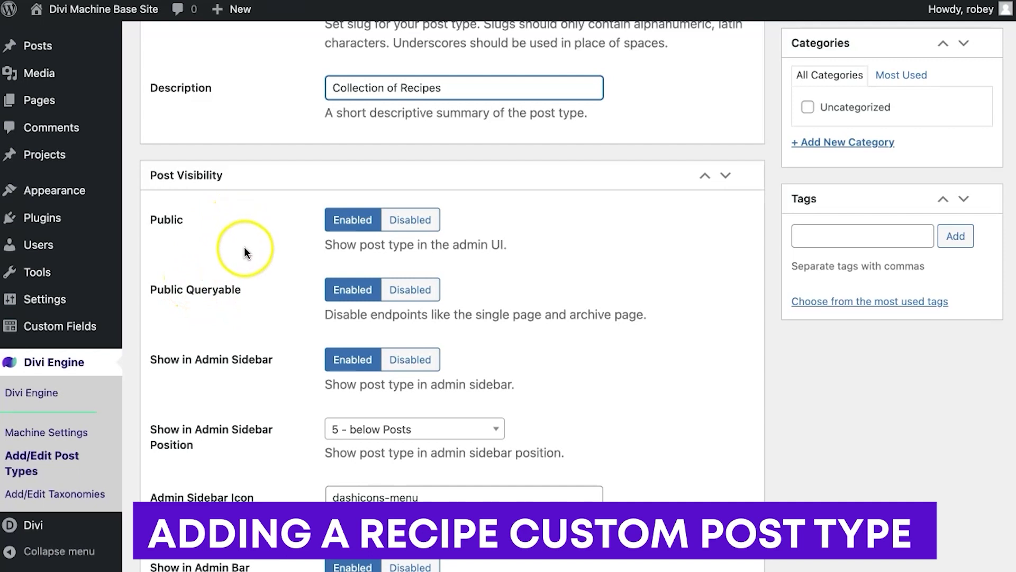
scroll(251, 318, "down", 2)
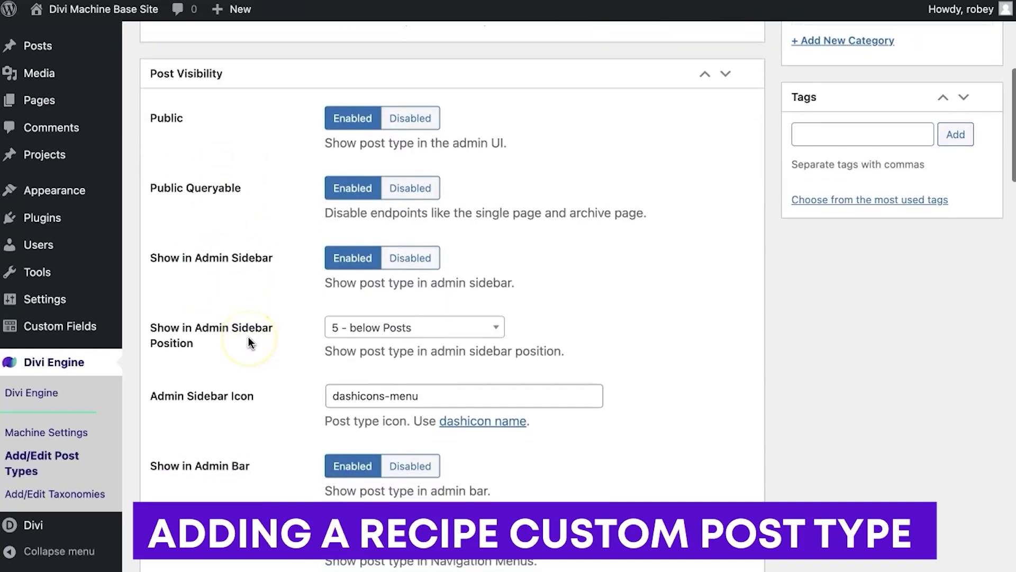
scroll(249, 337, "down", 3)
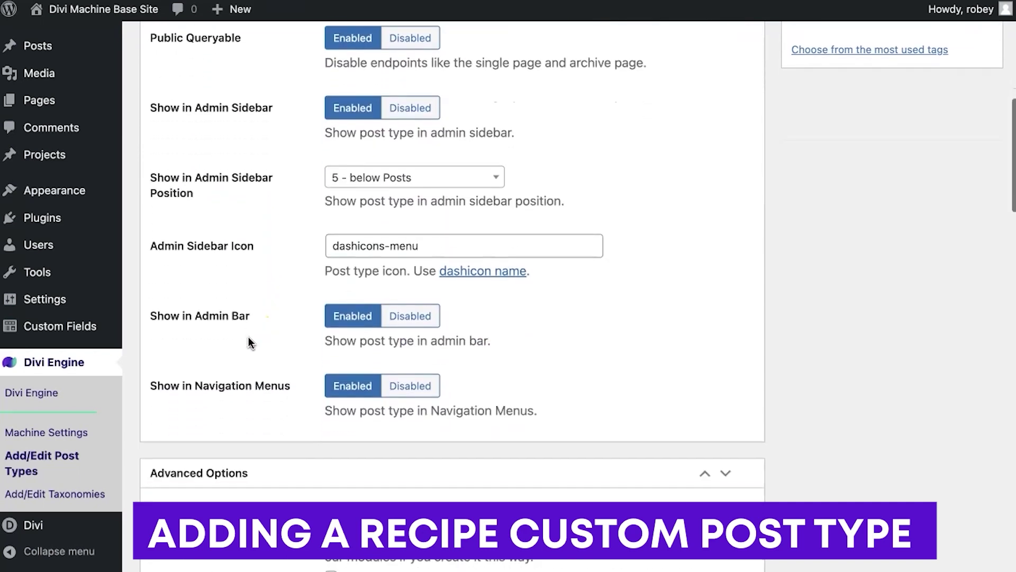
left_click(390, 169)
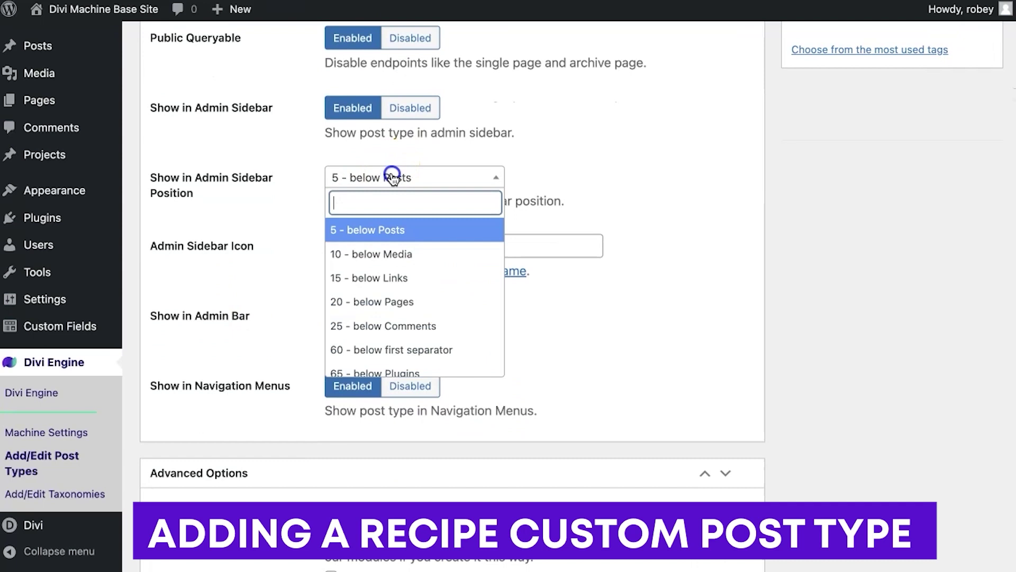
left_click(411, 240)
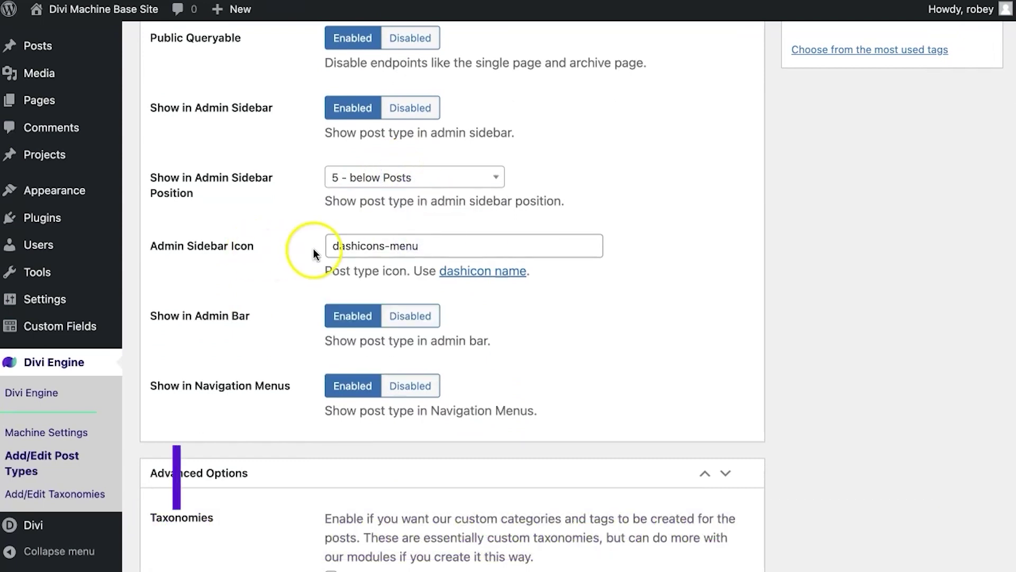
Open the dashicon name reference for the Admin Sidebar Icon setting in a new browser tab
left_click(390, 243)
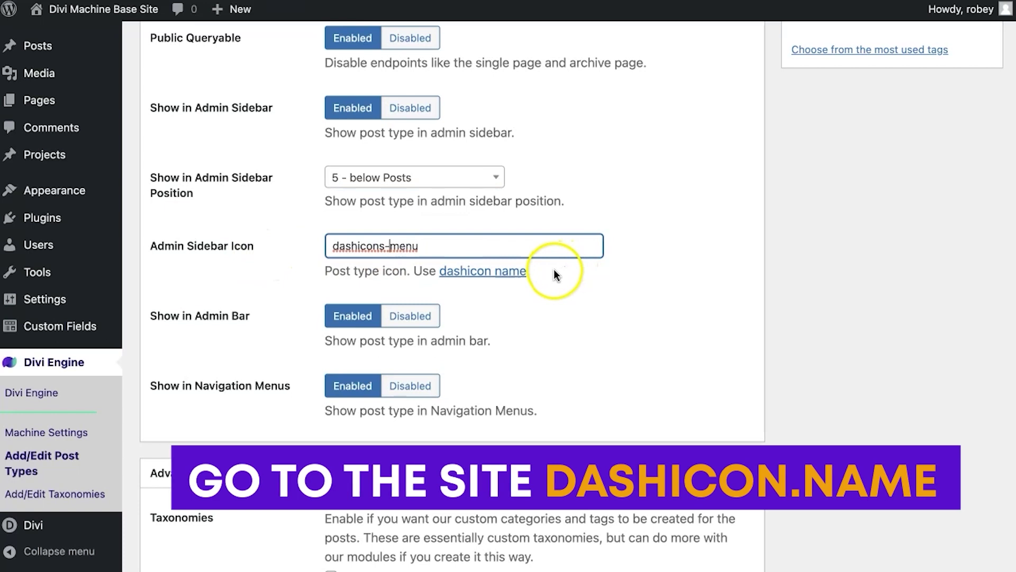
right_click(495, 269)
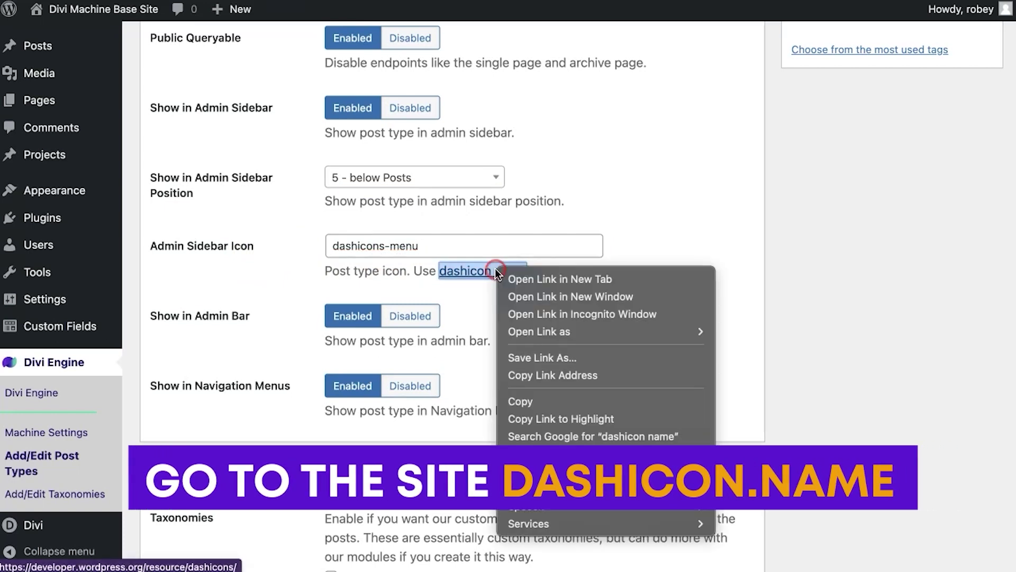
left_click(523, 282)
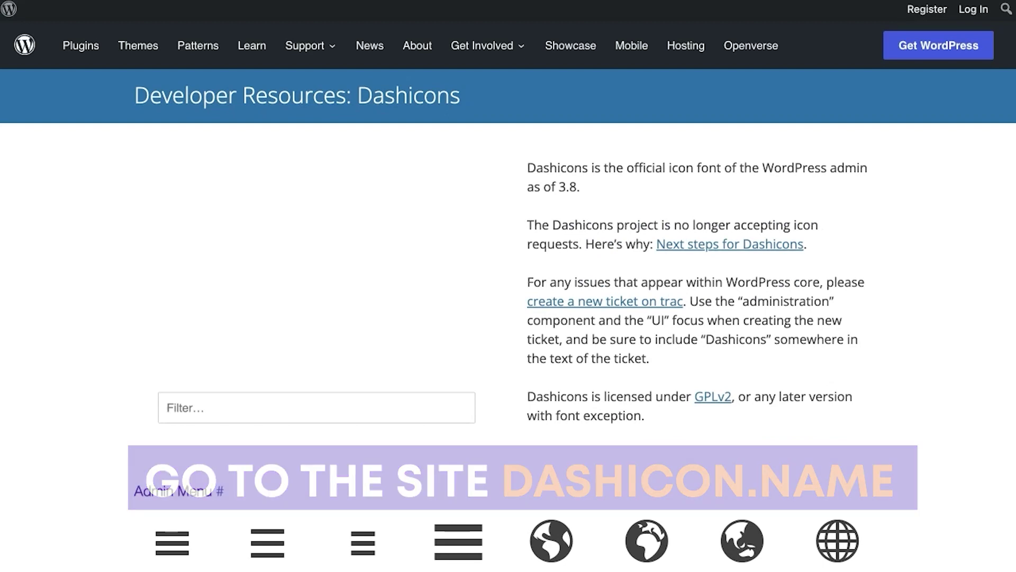
Filter the Dashicons list by "docu" and select the document icon
scroll(510, 170, "down", 10)
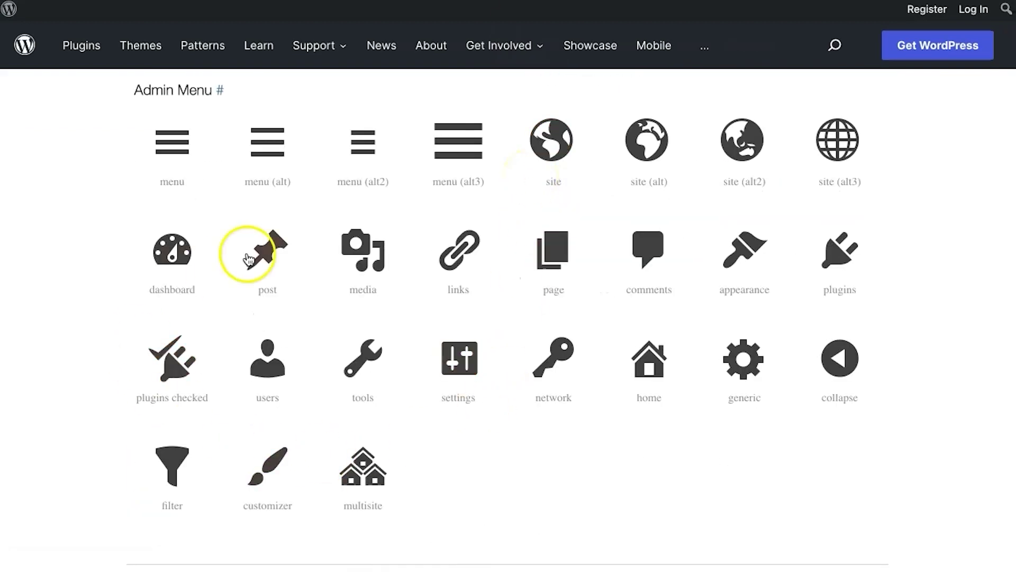
scroll(438, 374, "up", 5)
left_click(351, 236)
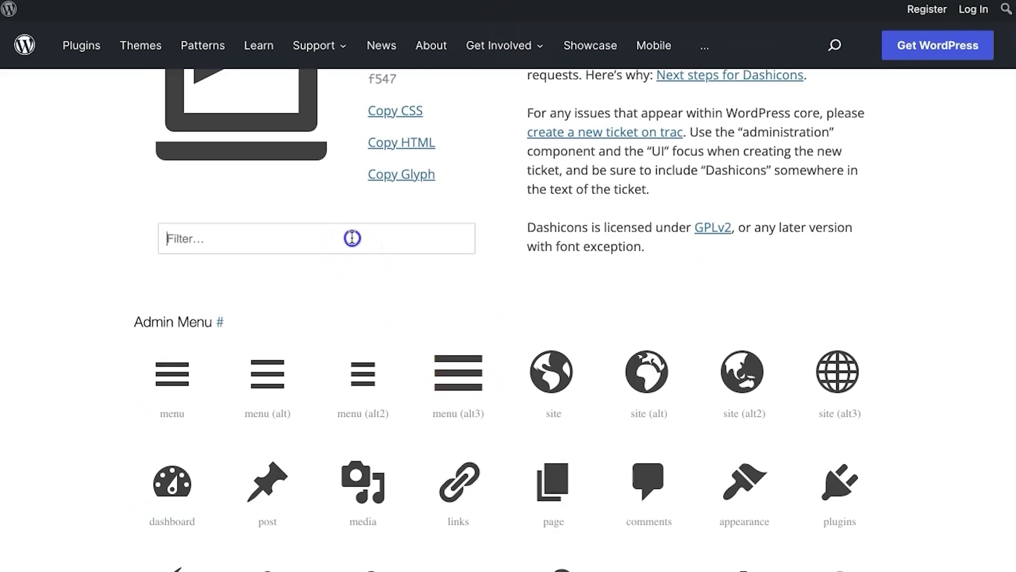
type("docu")
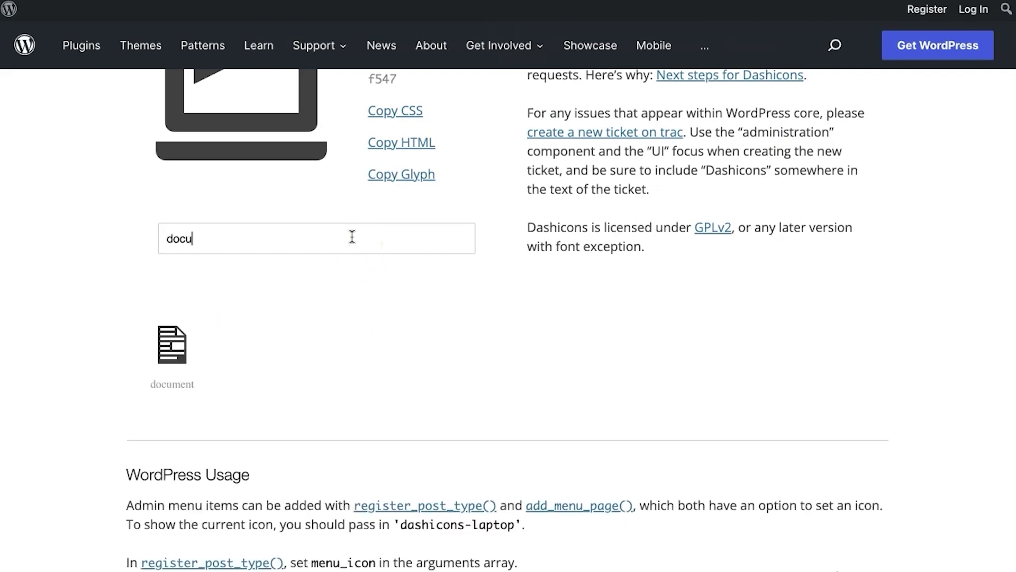
left_click(175, 345)
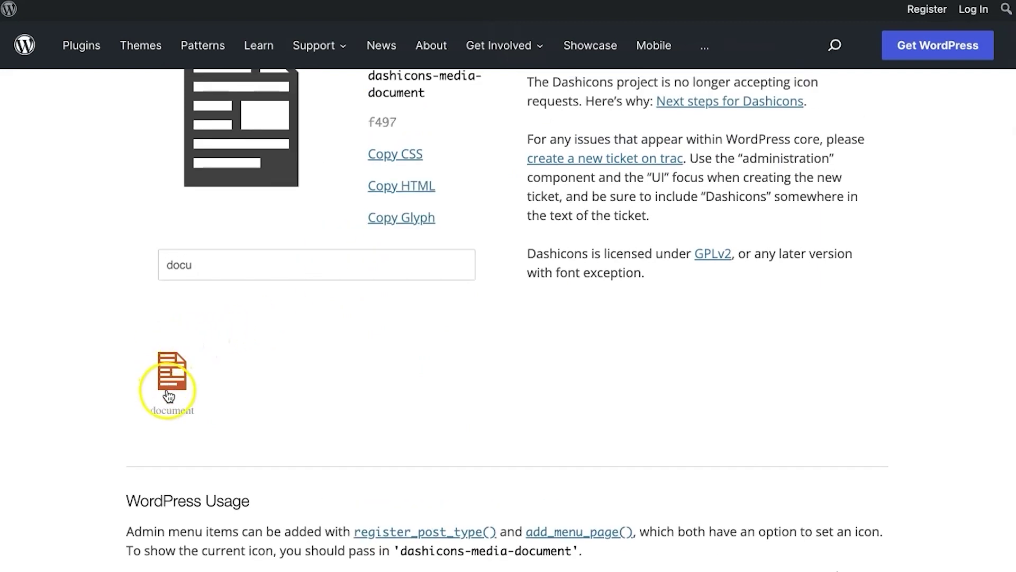
Copy the icon name dashicons-media-document and use it to replace the Admin Sidebar Icon value of the Recipes post type
scroll(347, 316, "up", 3)
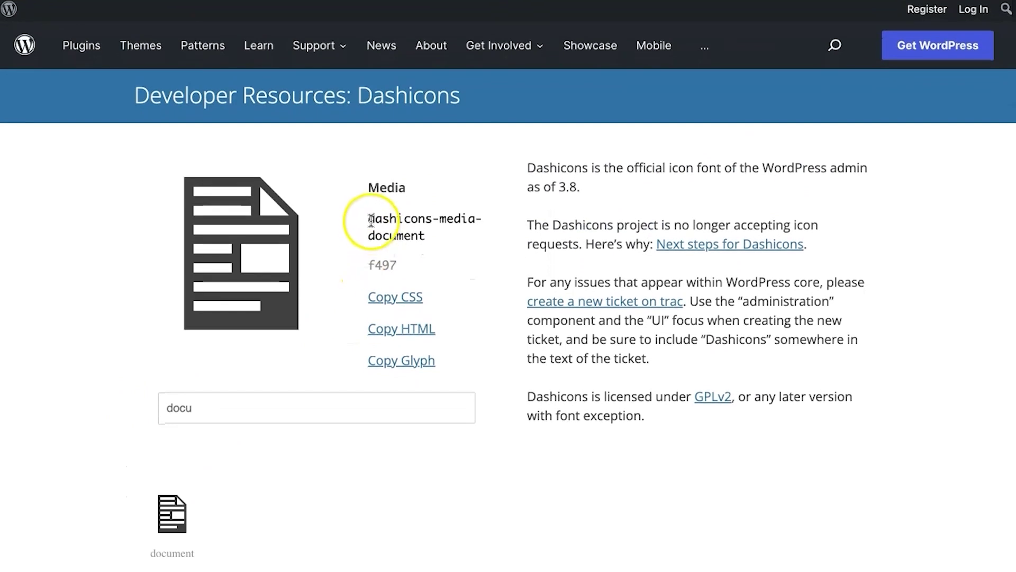
left_click_drag(370, 217, 430, 236)
key("super+c")
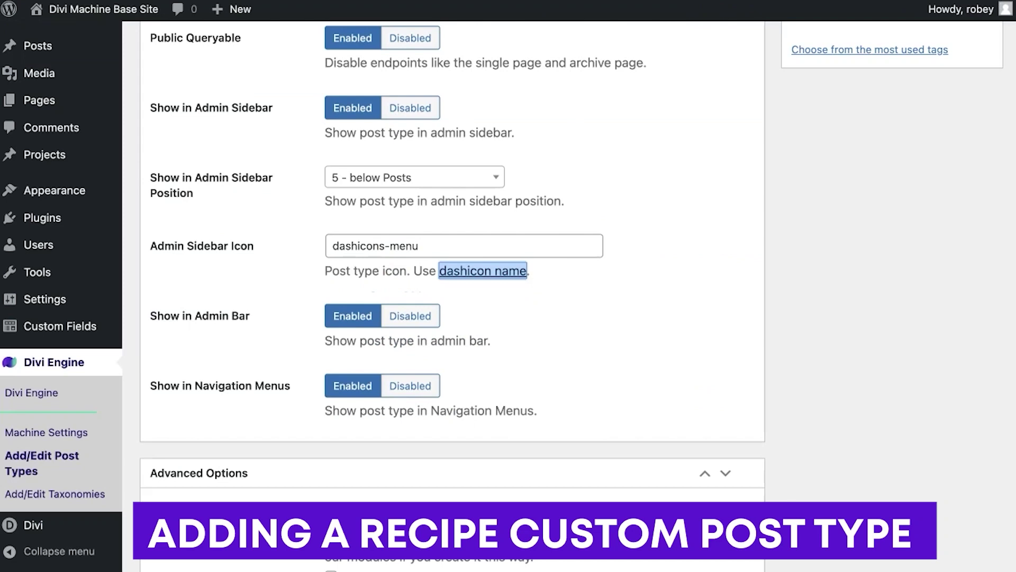
triple_click(336, 254)
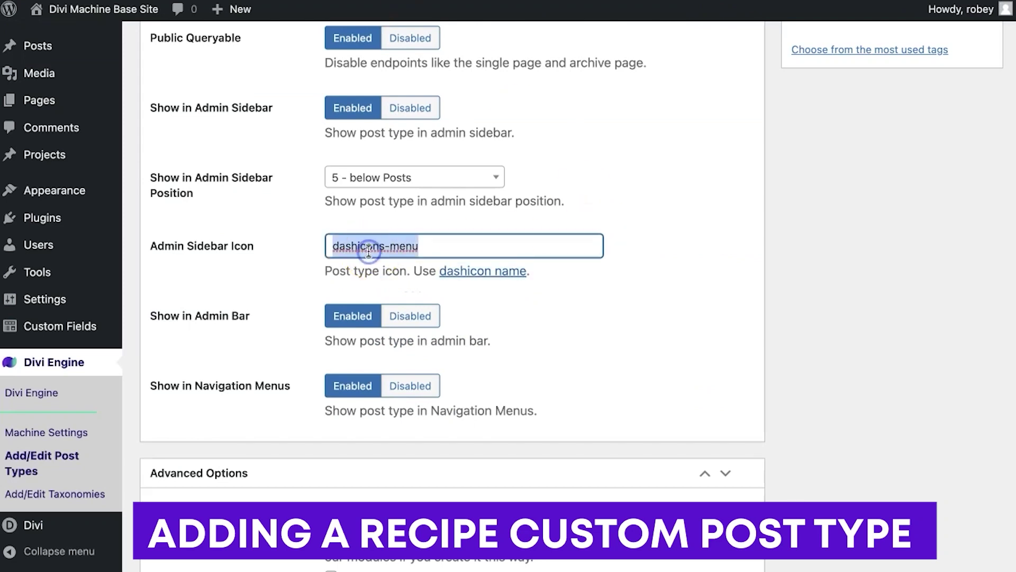
key("super+v")
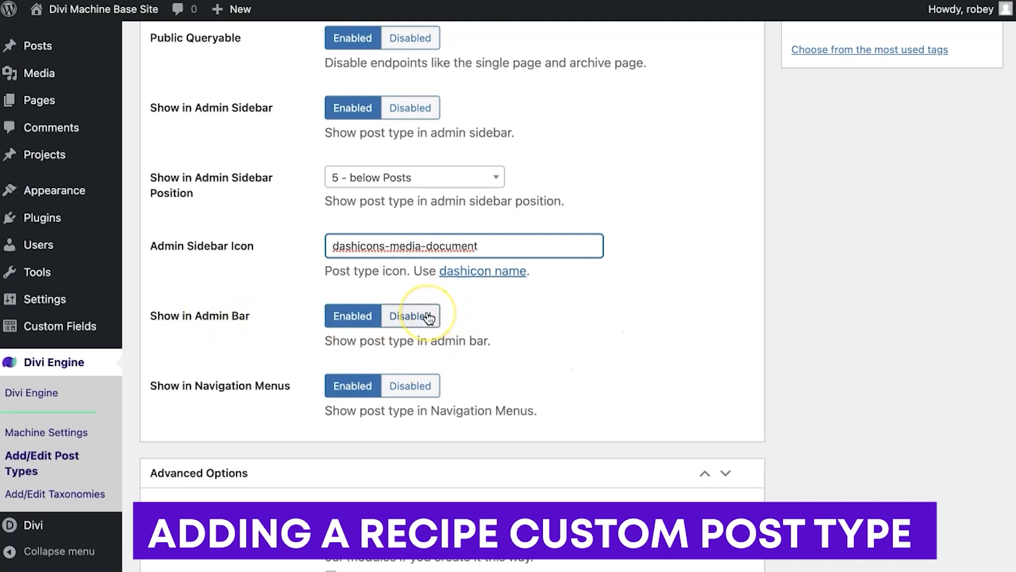
Add Comments to the features the Recipes post type supports in the advanced options
scroll(468, 313, "down", 3)
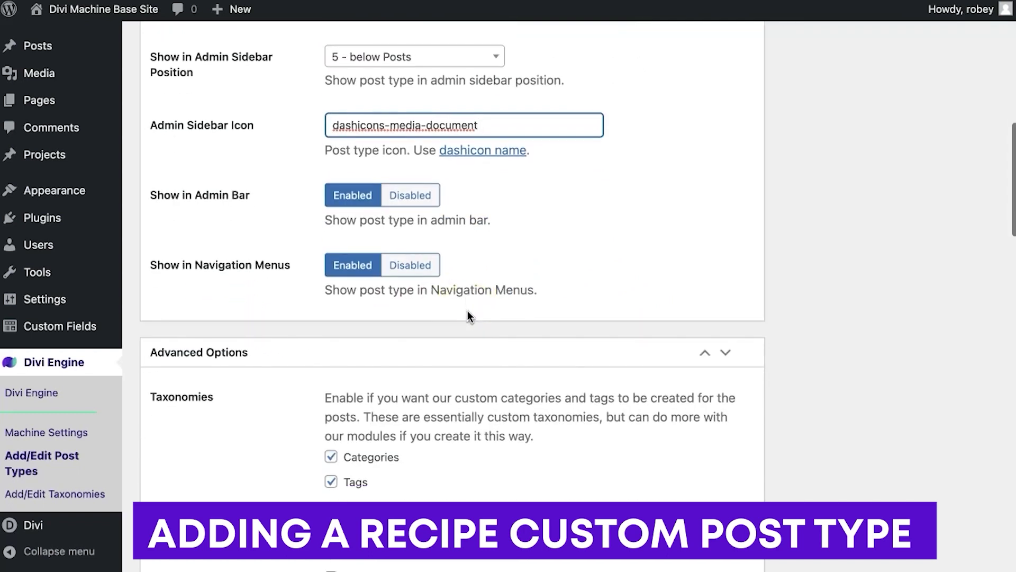
scroll(468, 313, "down", 3)
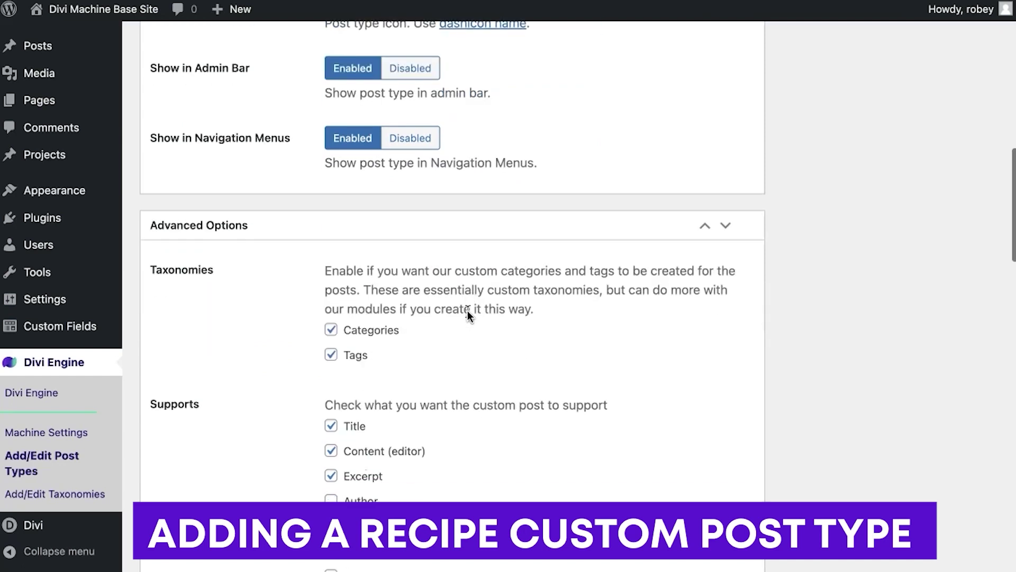
scroll(468, 310, "down", 3)
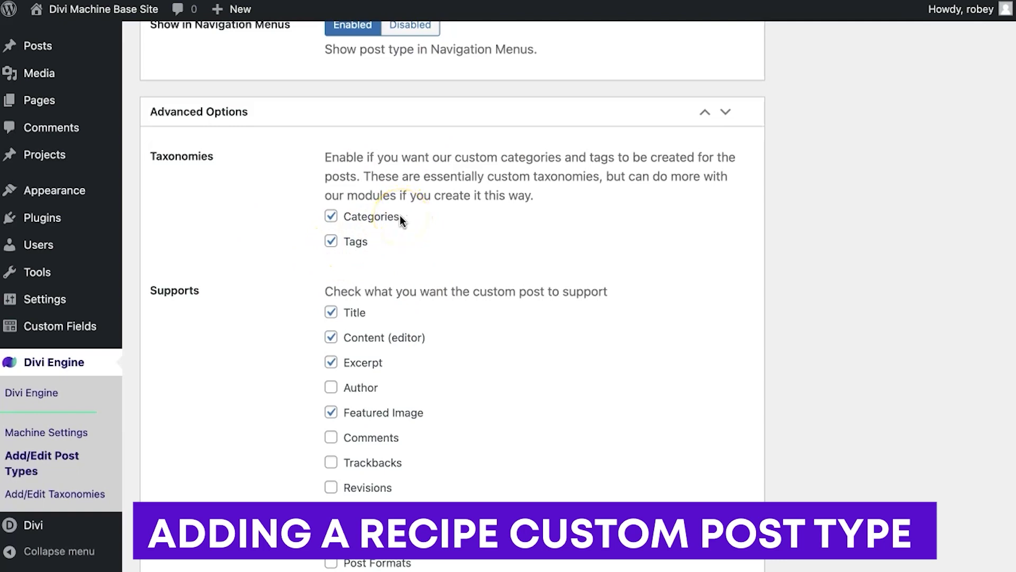
scroll(400, 219, "down", 4)
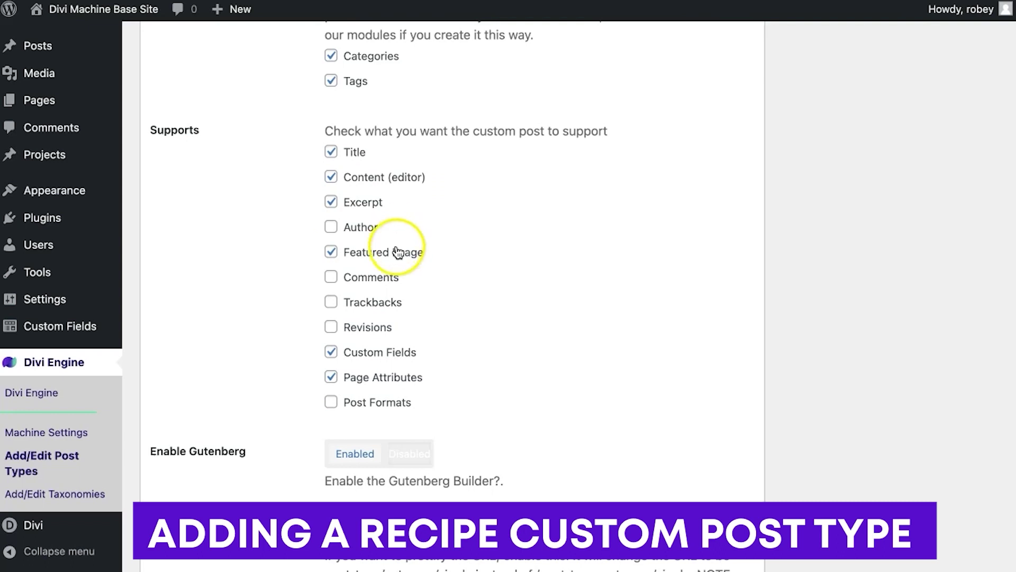
left_click(375, 285)
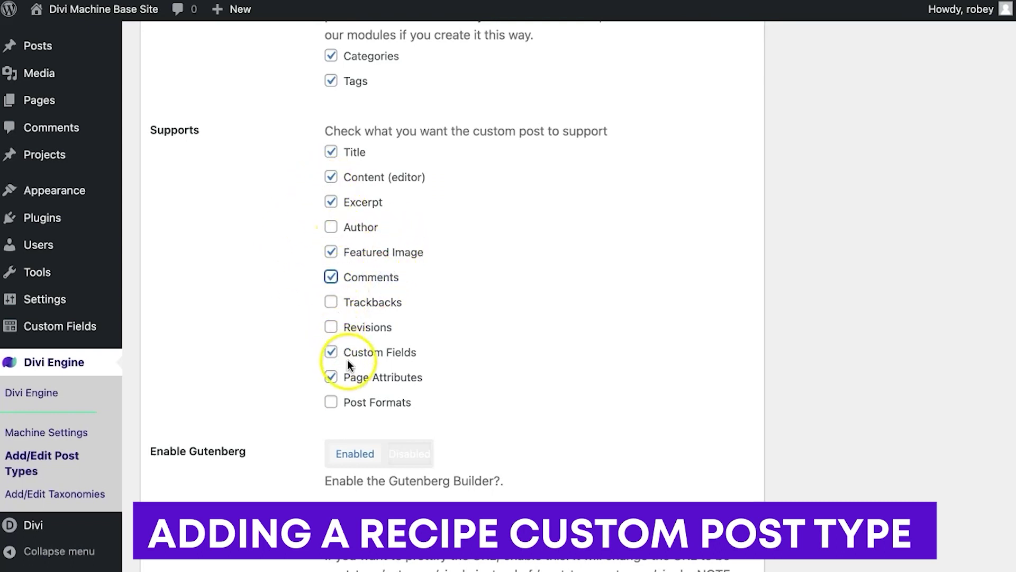
Set Enable Gutenberg to Disabled for the Recipes post type
scroll(431, 430, "down", 4)
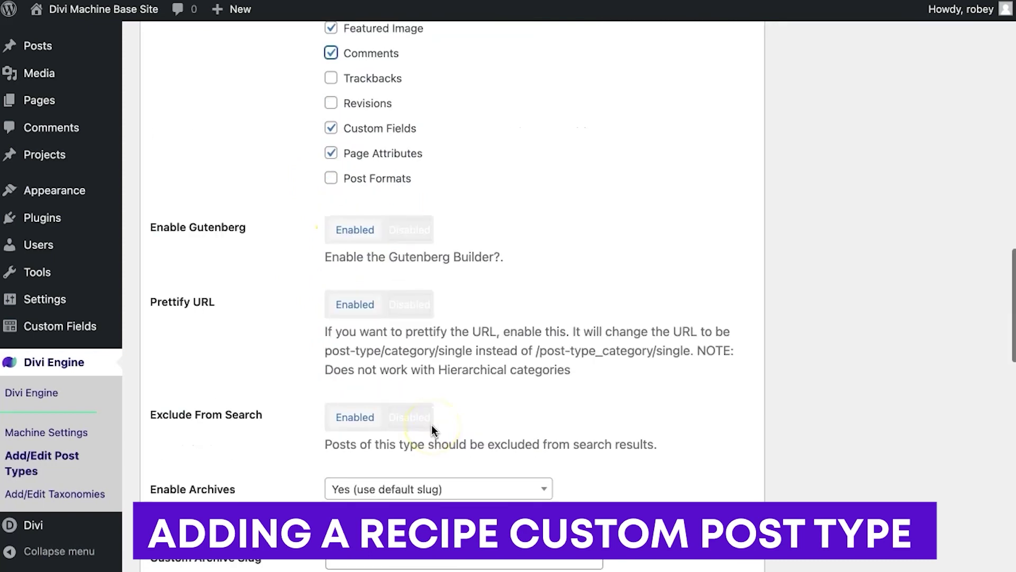
left_click(415, 234)
double_click(412, 231)
left_click(412, 230)
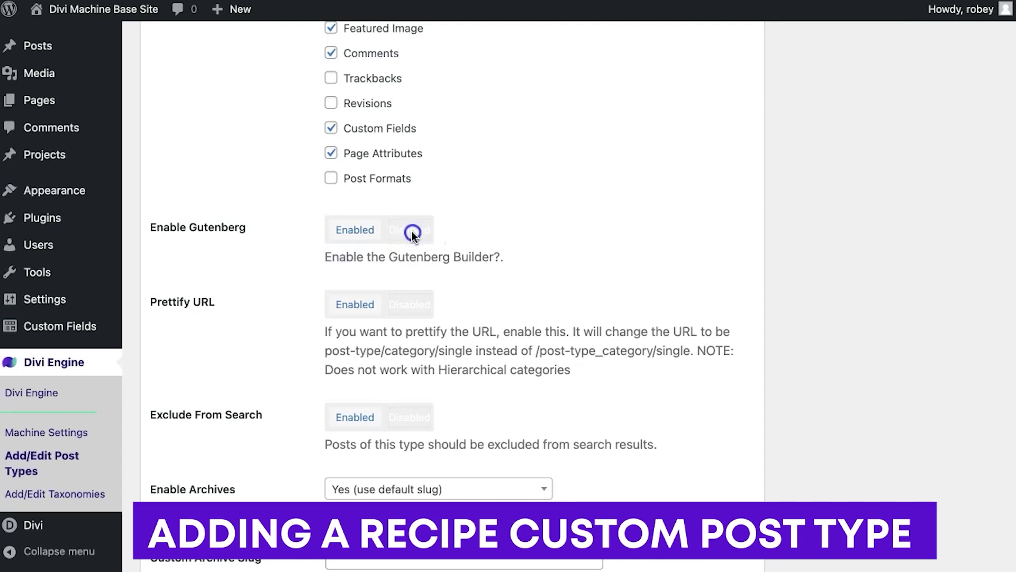
Review the remaining advanced options, the labels and the general settings of the Recipes post type
scroll(439, 231, "down", 2)
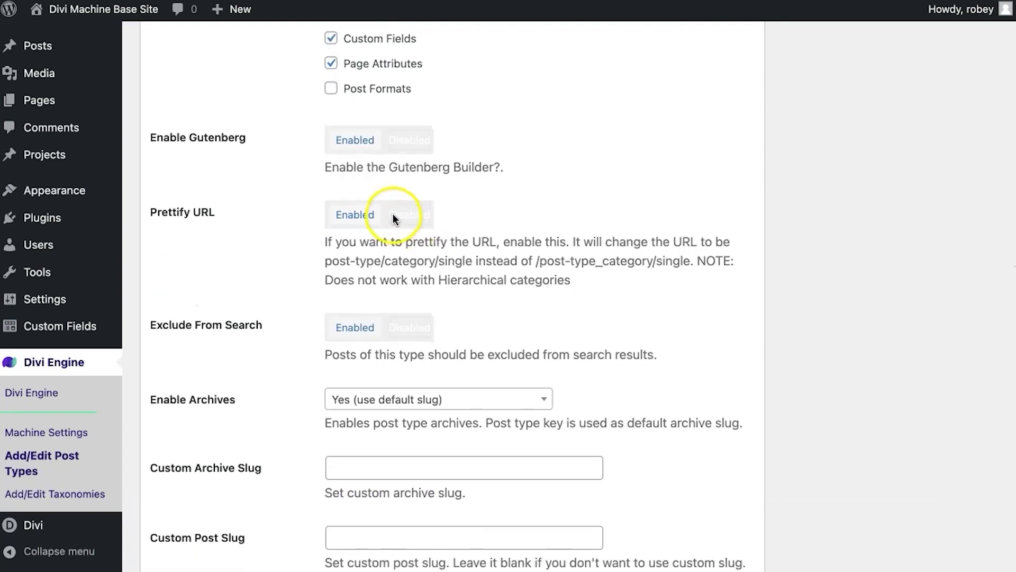
scroll(511, 253, "down", 3)
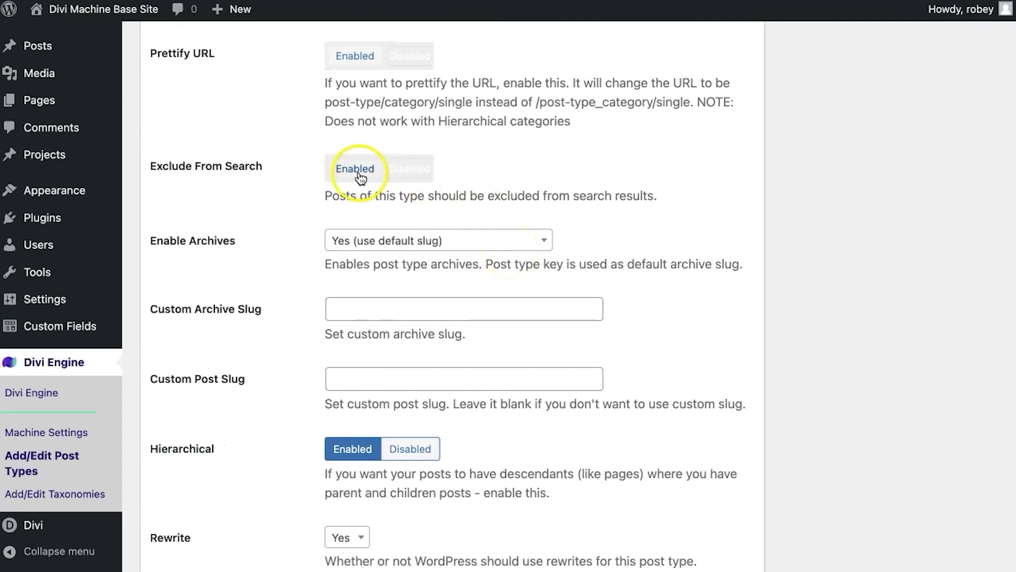
scroll(270, 249, "down", 3)
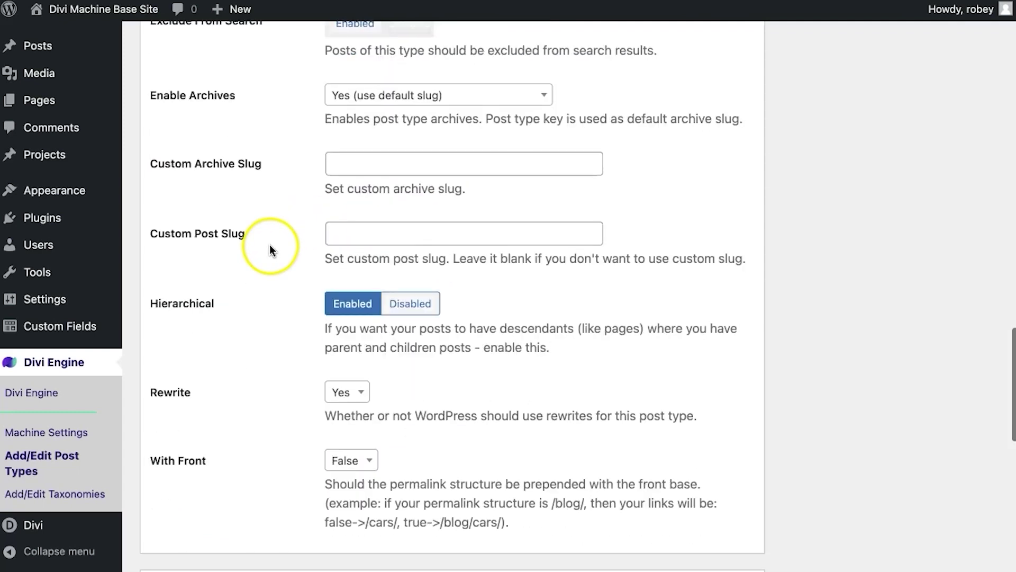
scroll(234, 255, "down", 5)
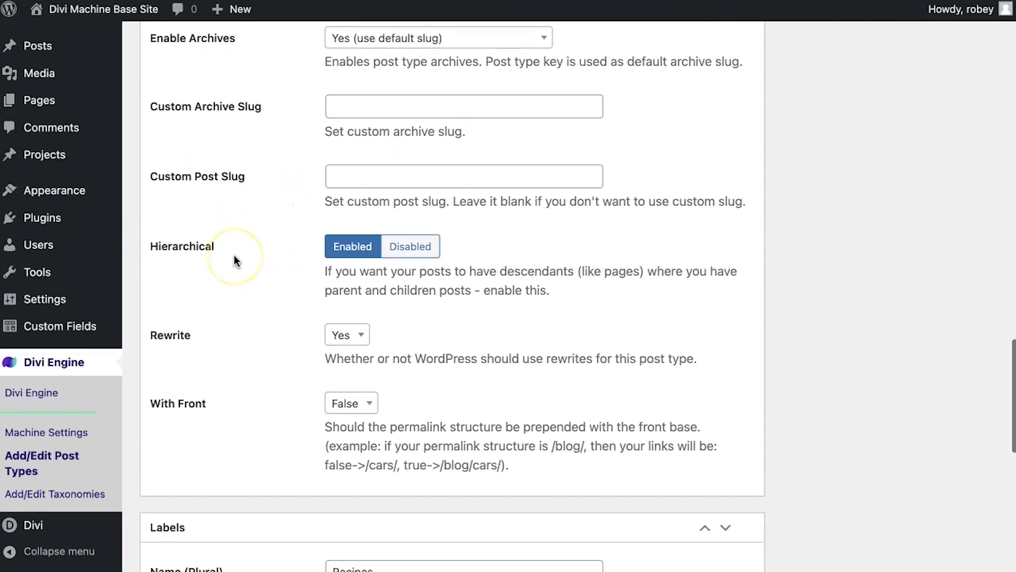
scroll(233, 255, "down", 5)
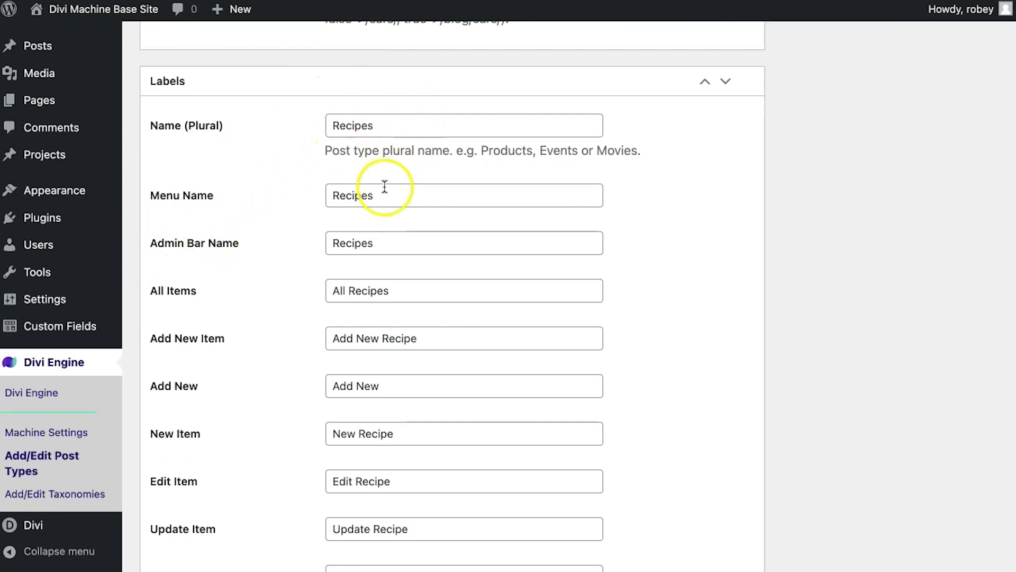
scroll(251, 281, "down", 2)
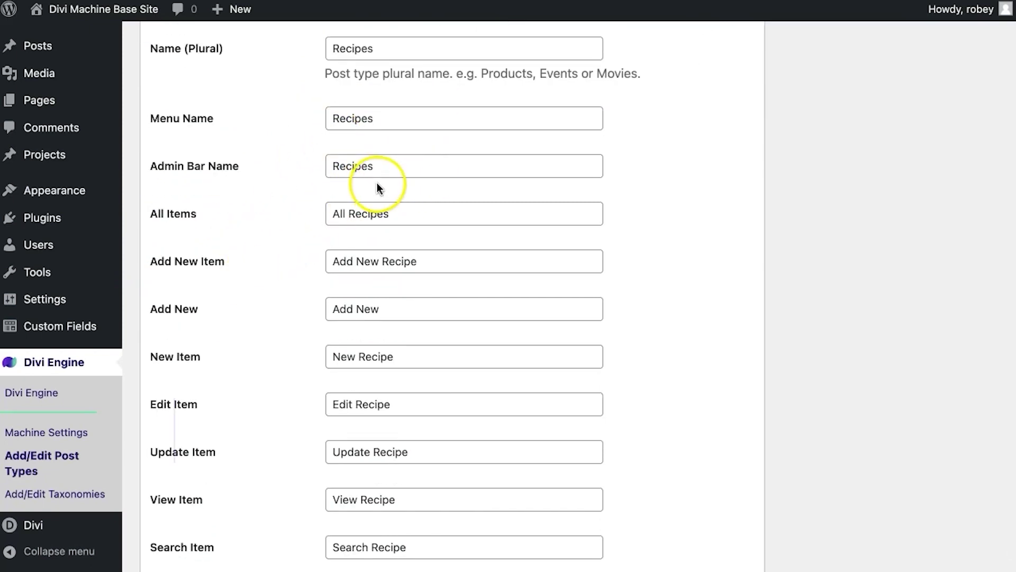
scroll(304, 236, "down", 1)
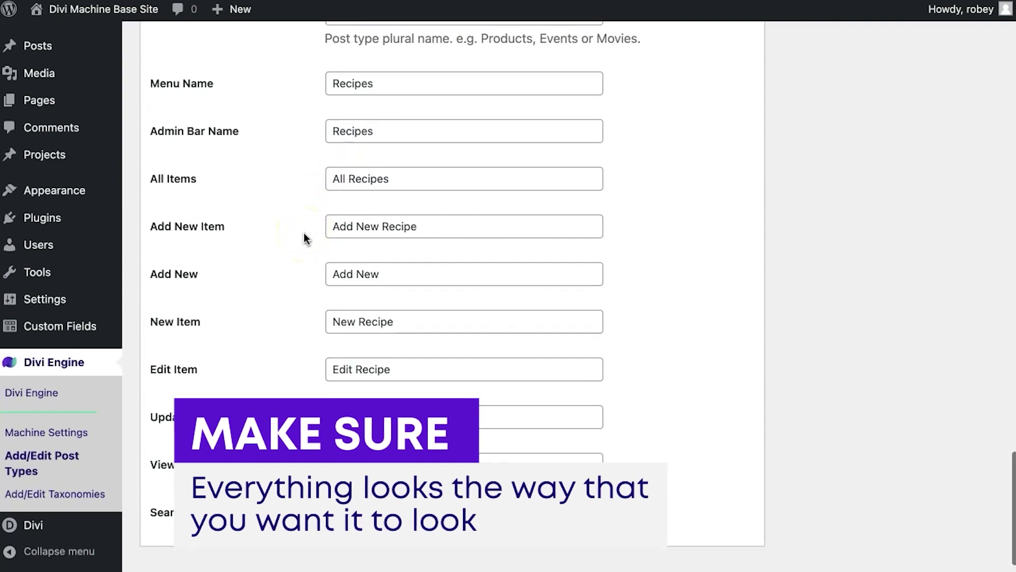
scroll(305, 235, "up", 3)
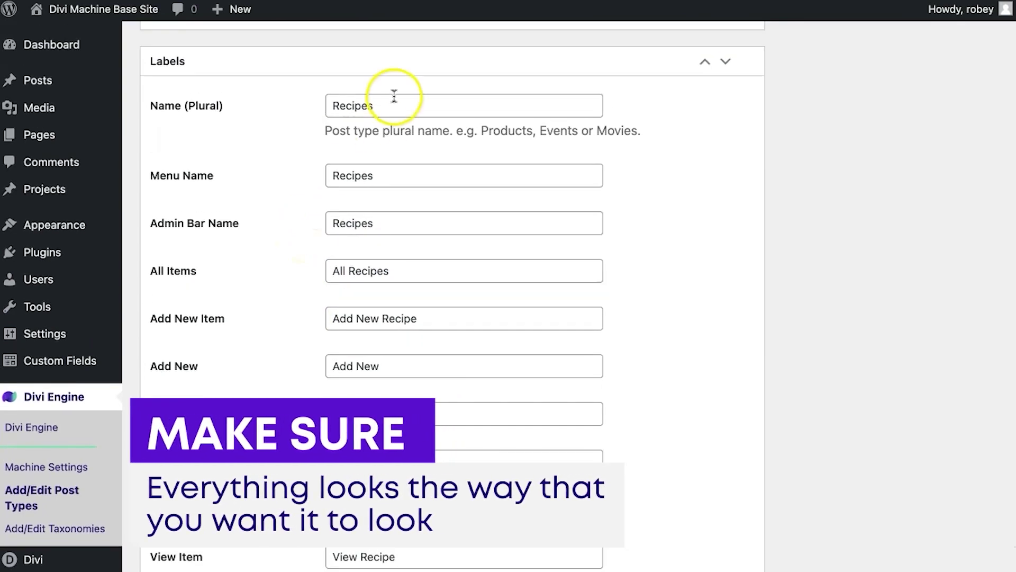
scroll(336, 317, "down", 2)
scroll(335, 356, "down", 2)
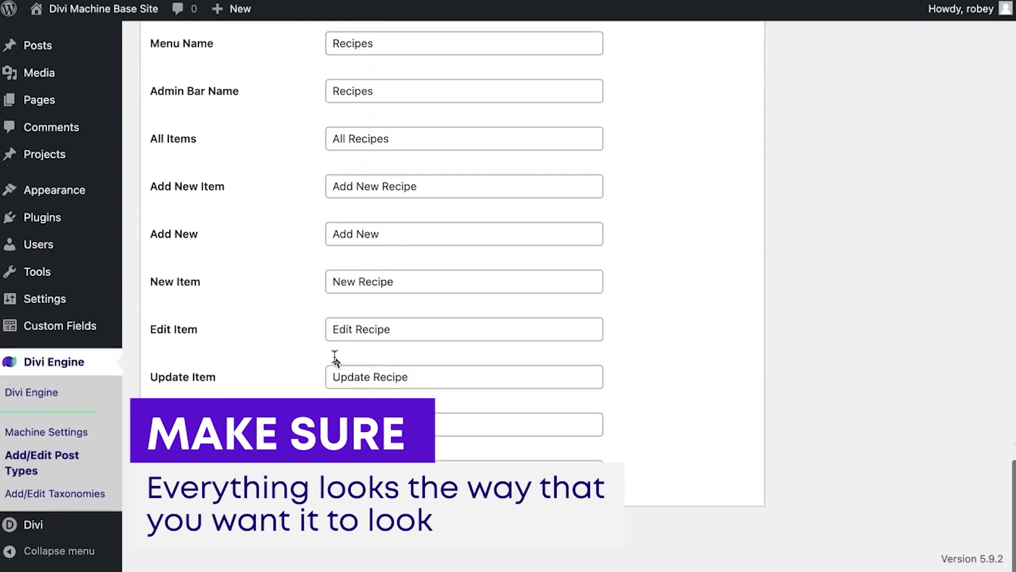
scroll(463, 290, "up", 5)
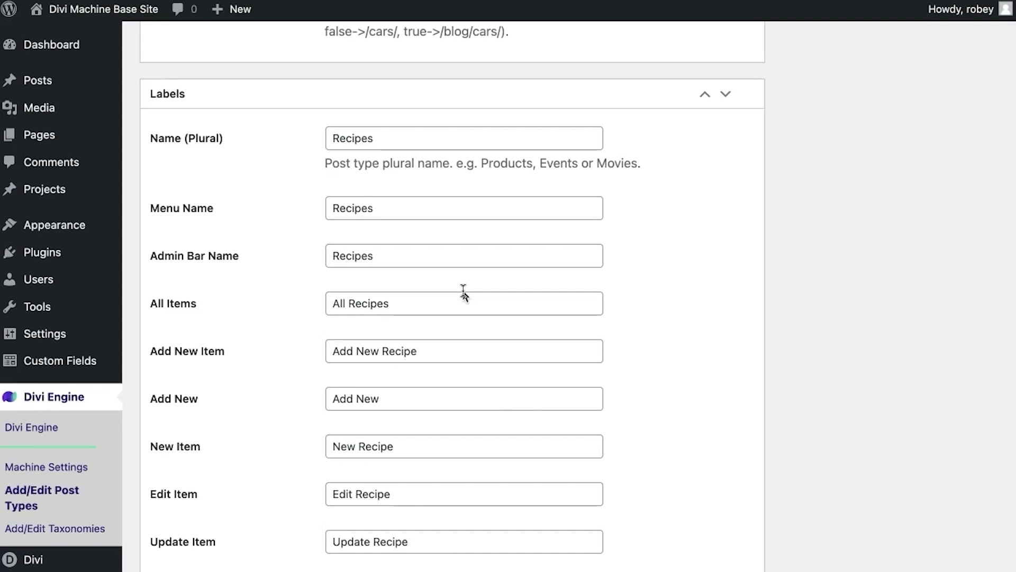
scroll(463, 291, "down", 3)
scroll(463, 291, "up", 15)
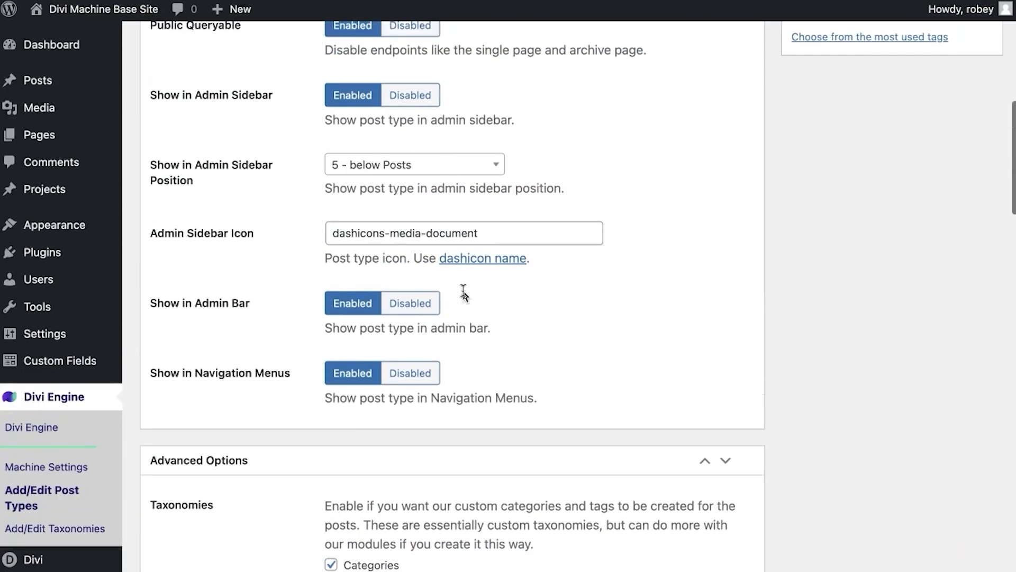
scroll(464, 292, "up", 10)
scroll(463, 292, "down", 8)
scroll(463, 292, "up", 8)
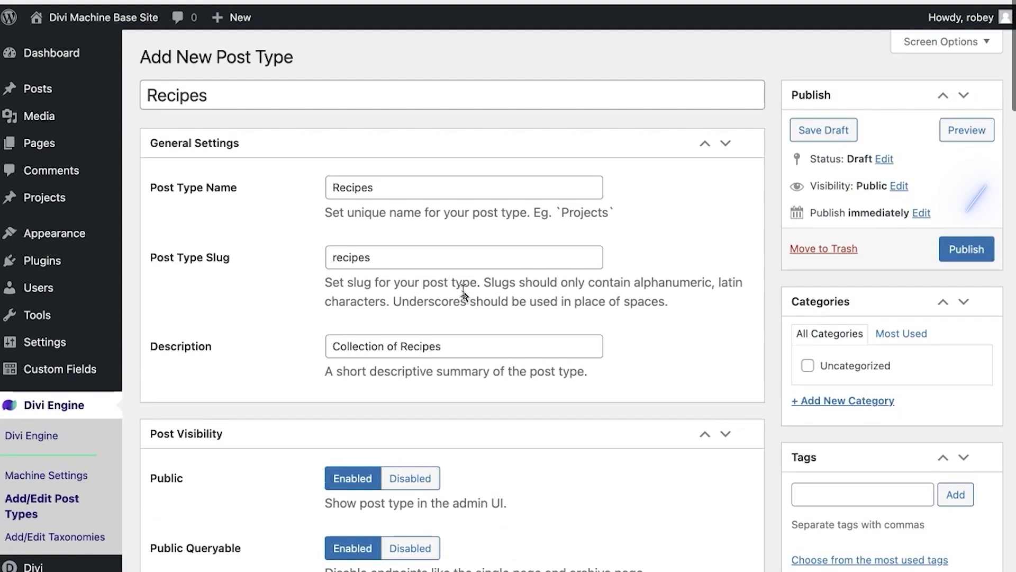
Publish the Recipes post type and look over the entries of its new admin menu
left_click(961, 240)
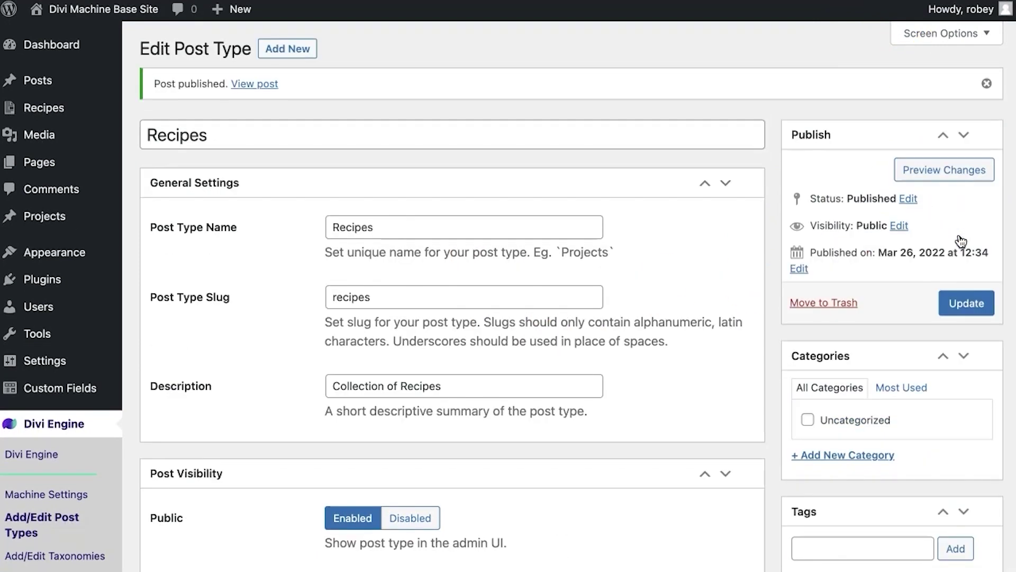
mouse_move(26, 111)
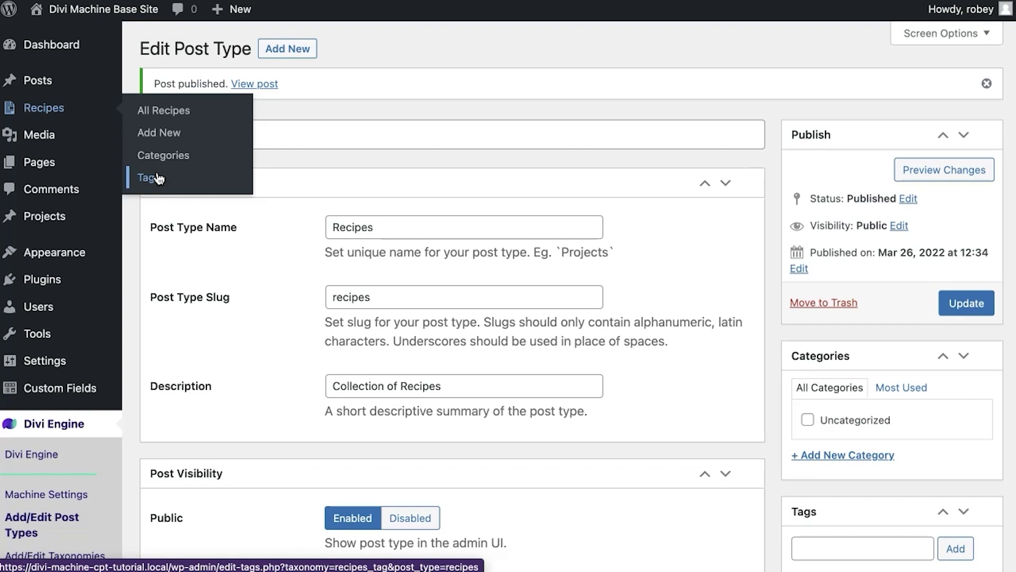
left_click(479, 113)
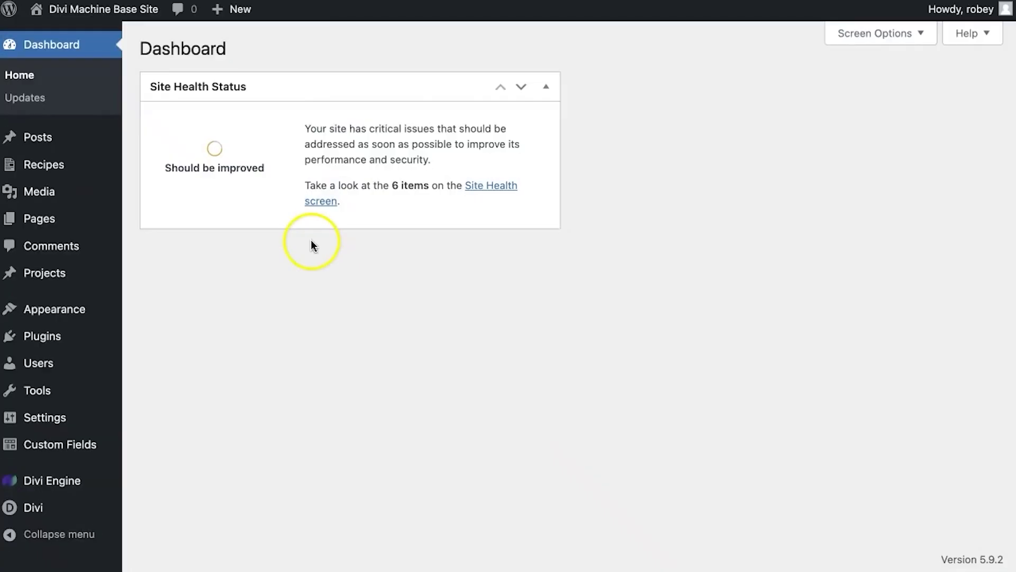
Create a new Advanced Custom Fields field group titled Recipe Meta
mouse_move(66, 447)
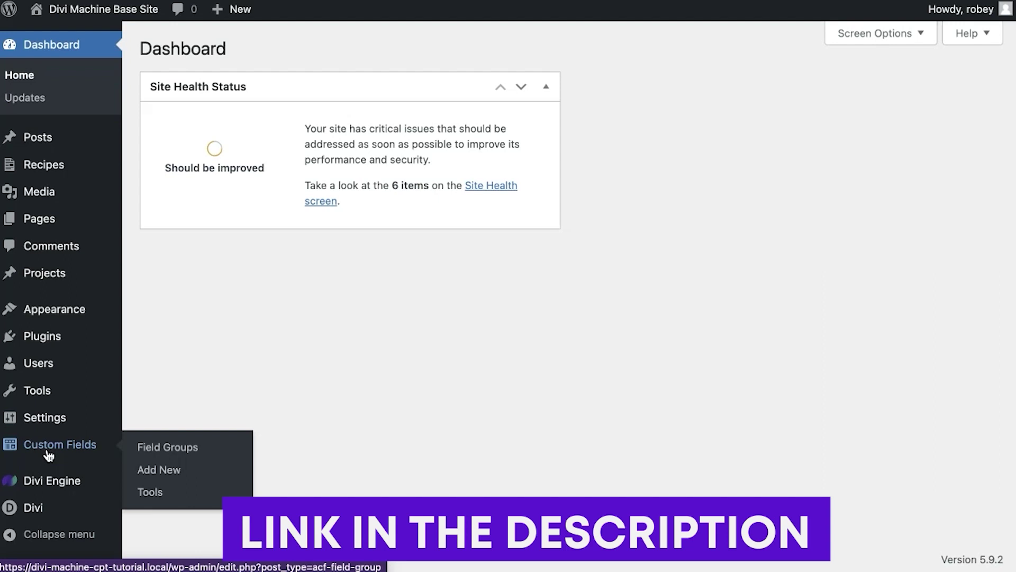
left_click(48, 454)
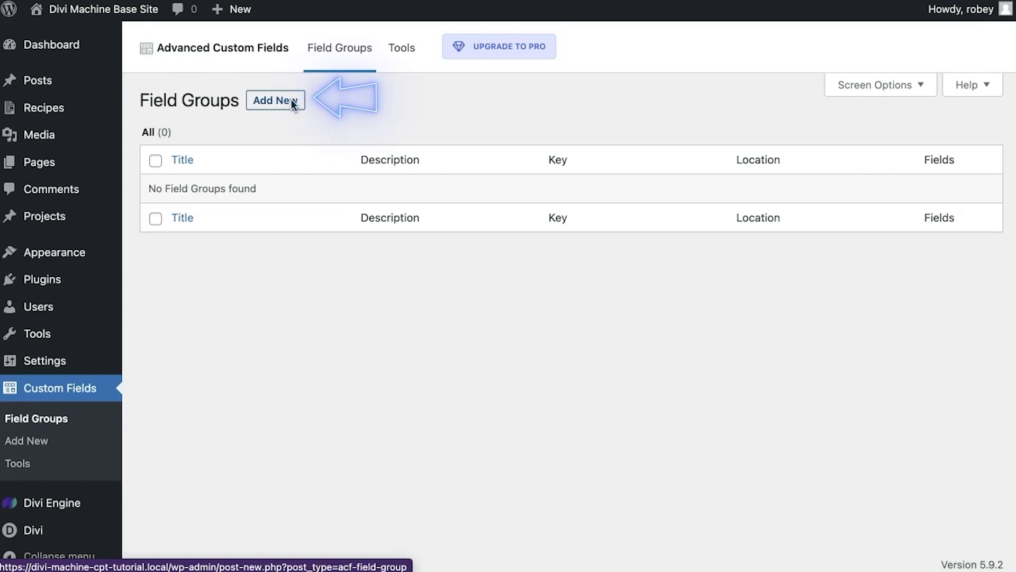
left_click(292, 103)
left_click(248, 149)
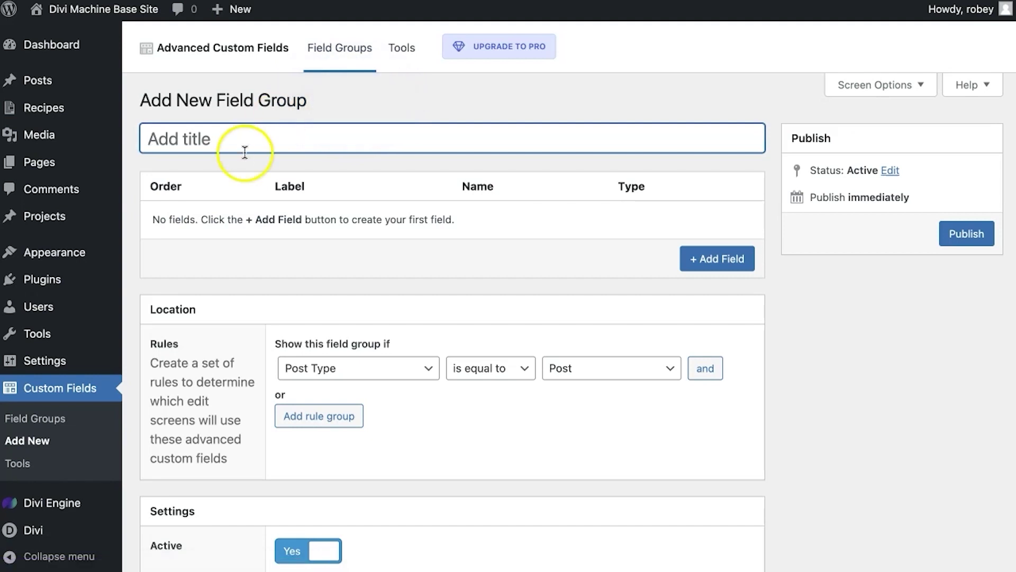
type("Recipe Meta")
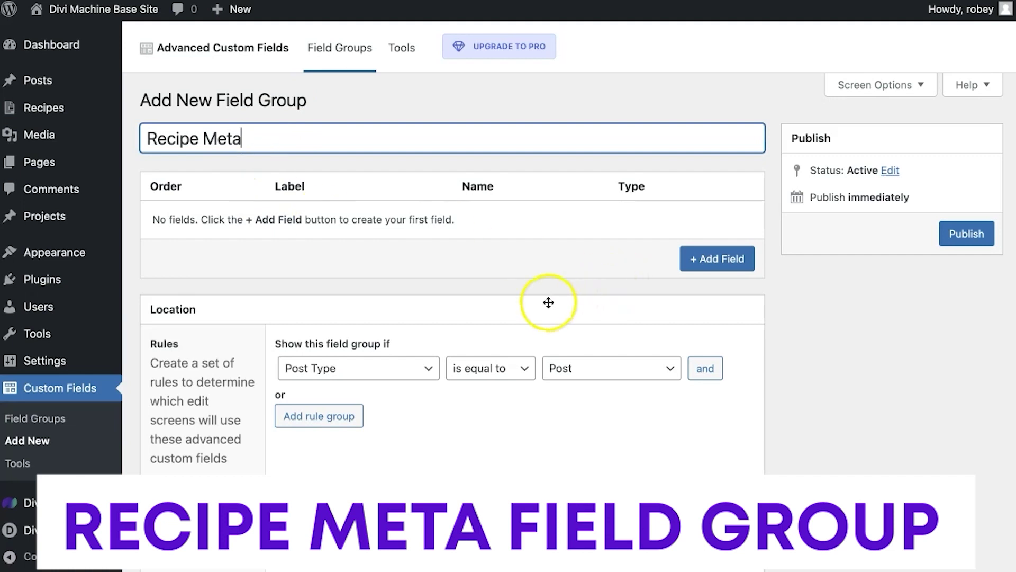
Set the field group's location rule to Post Type is equal to Recipes and look over the remaining group settings
scroll(546, 301, "down", 2)
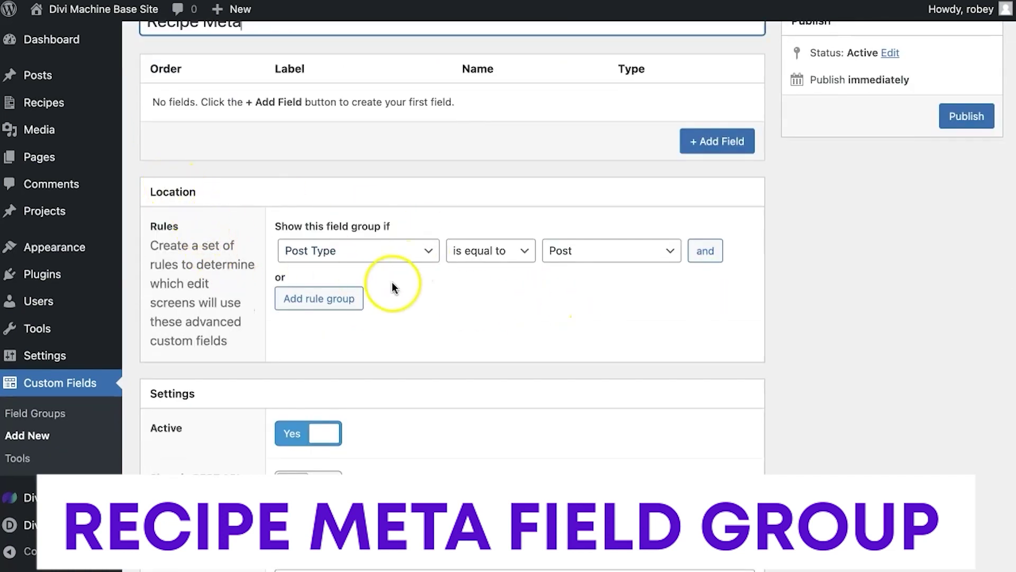
left_click(668, 253)
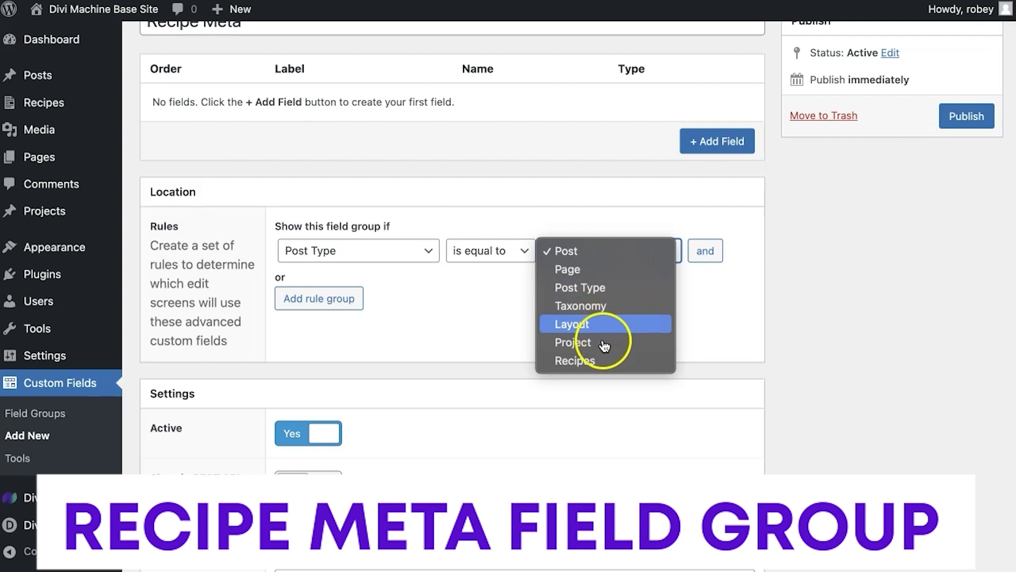
left_click(601, 359)
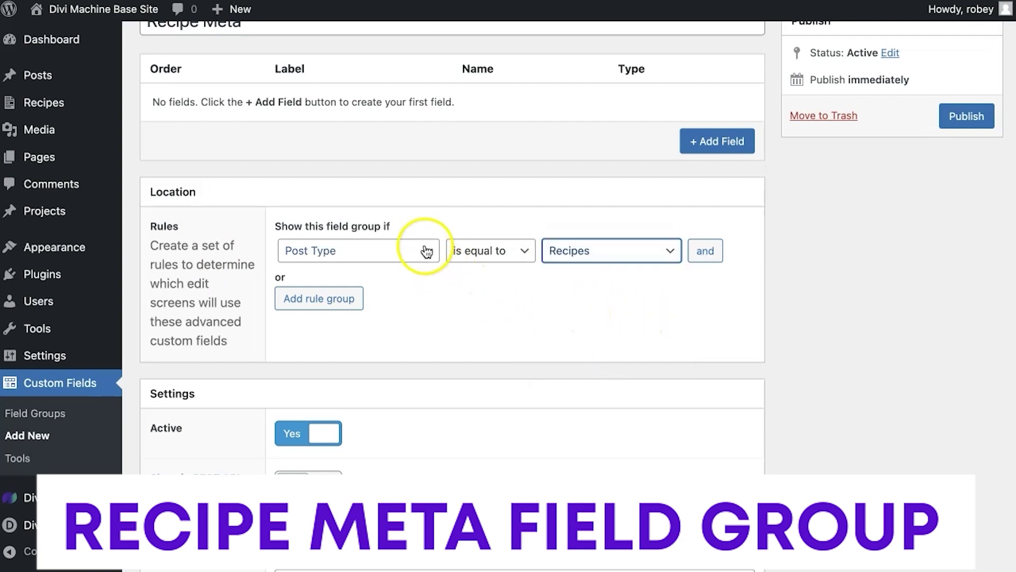
scroll(443, 345, "down", 10)
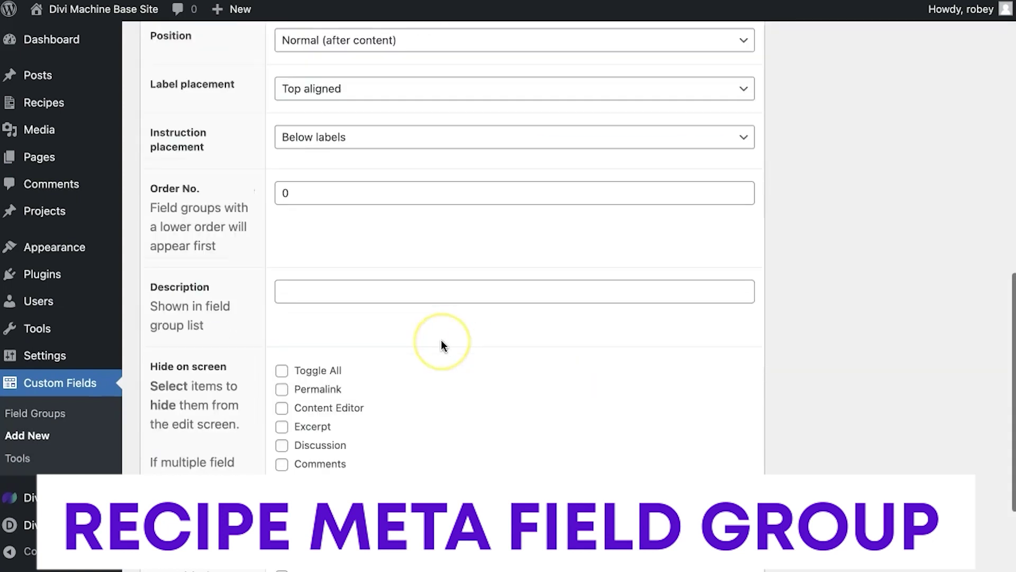
scroll(444, 345, "up", 6)
scroll(443, 345, "up", 7)
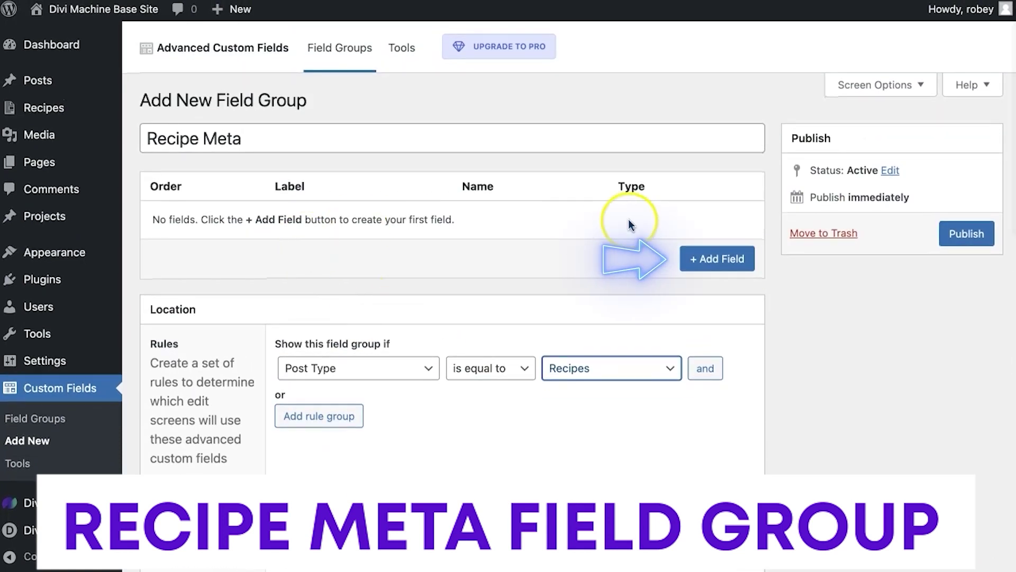
Add a first field labelled Cook Time, with its field name derived from the label, to the Recipe Meta group
left_click(718, 265)
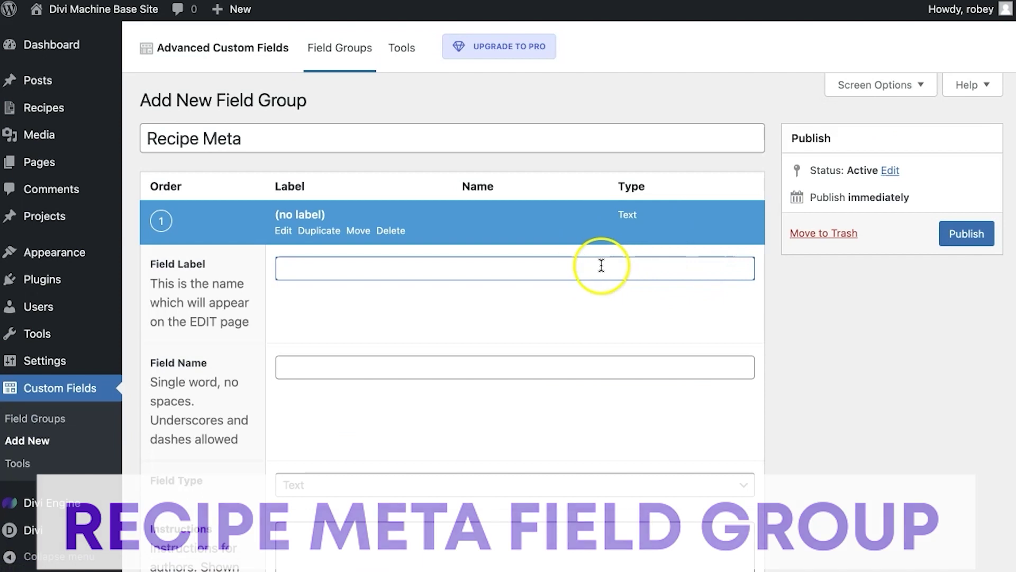
type("Cook Tu")
key("BackSpace")
type("ime")
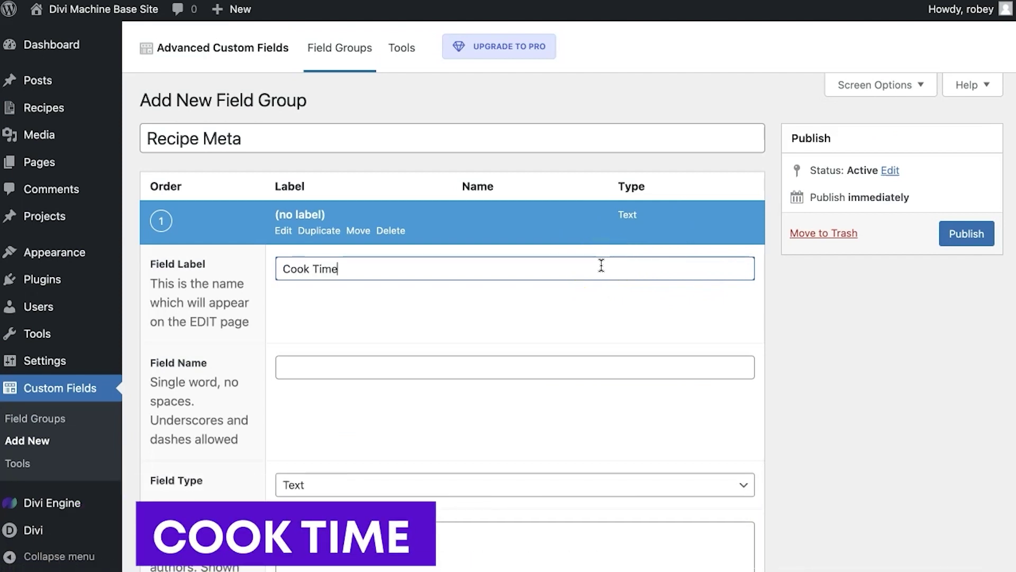
left_click(472, 405)
Set the Cook Time field's type to Range
scroll(472, 405, "down", 5)
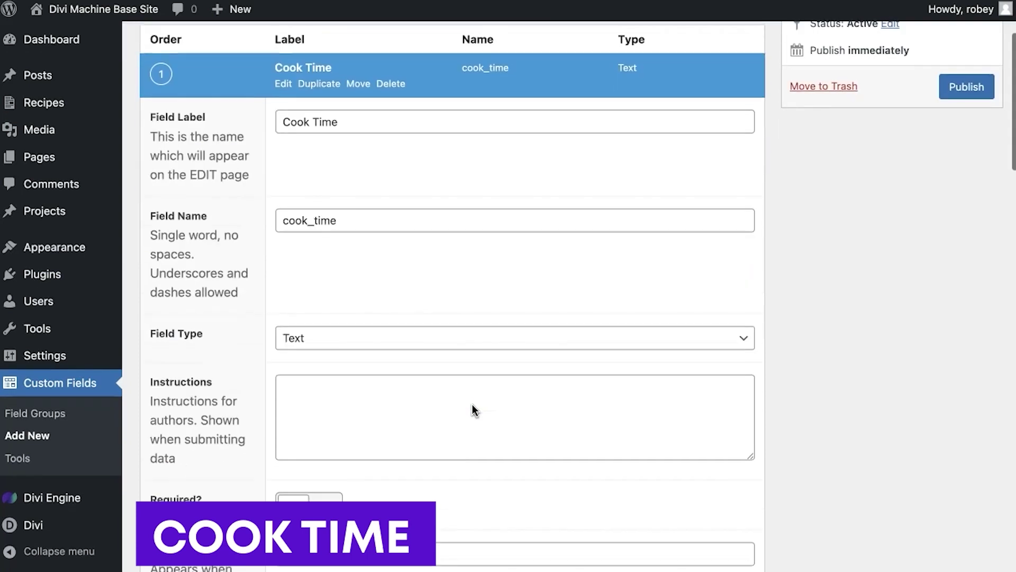
scroll(472, 404, "up", 1)
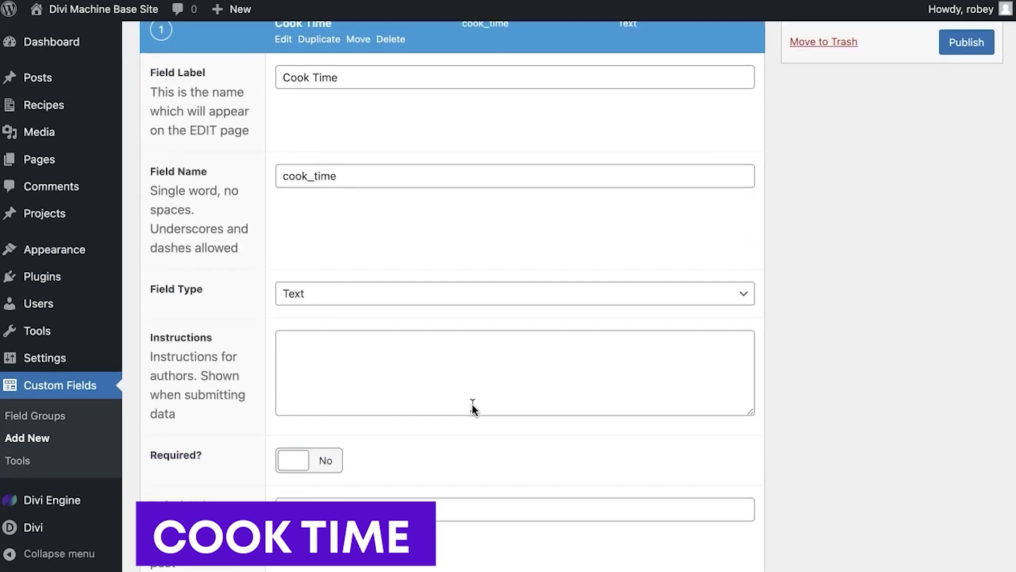
left_click(322, 308)
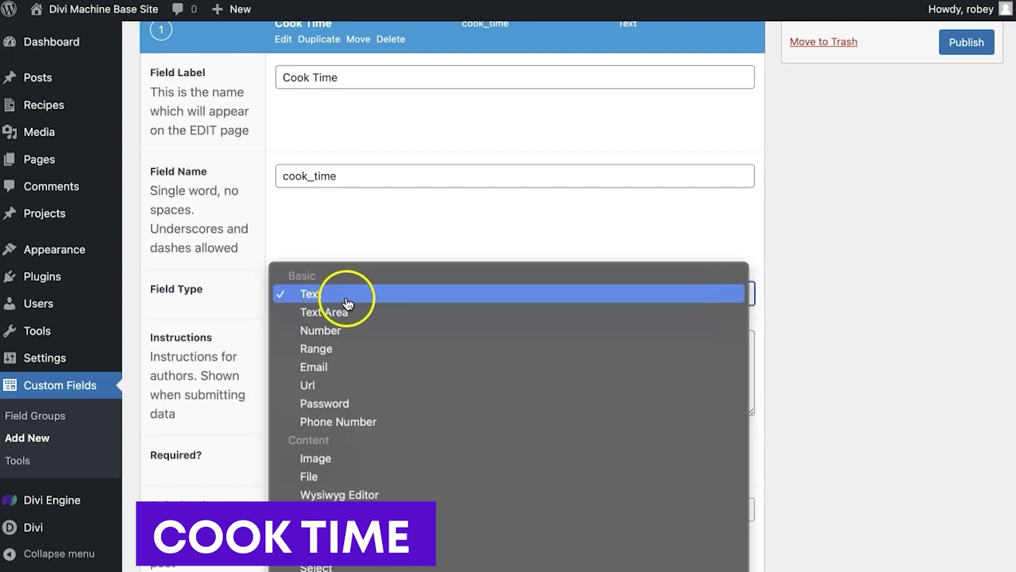
left_click(345, 349)
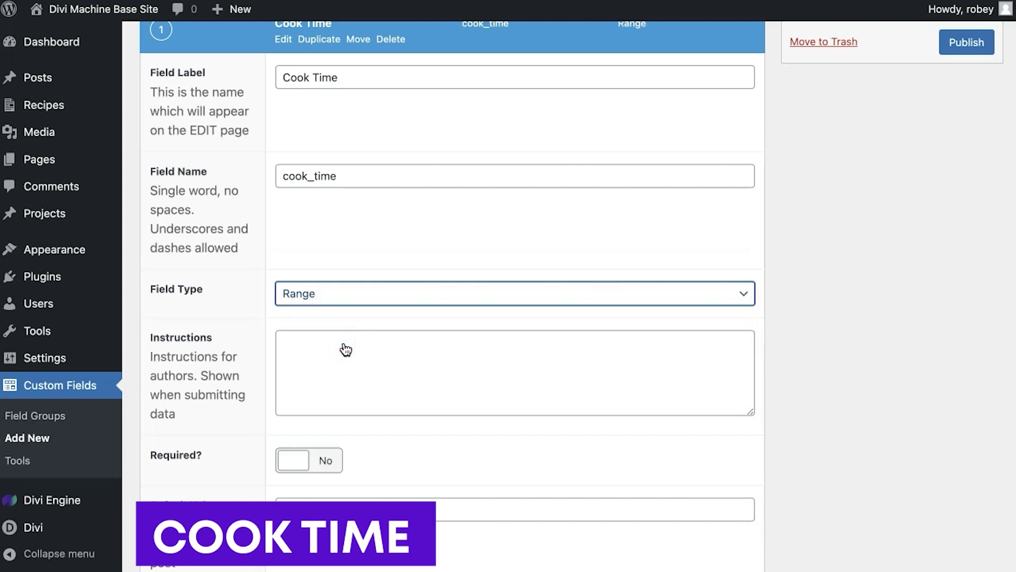
Enter the Cook Time field's author instructions as "Add the amount of time it takes to cook."
scroll(345, 349, "down", 5)
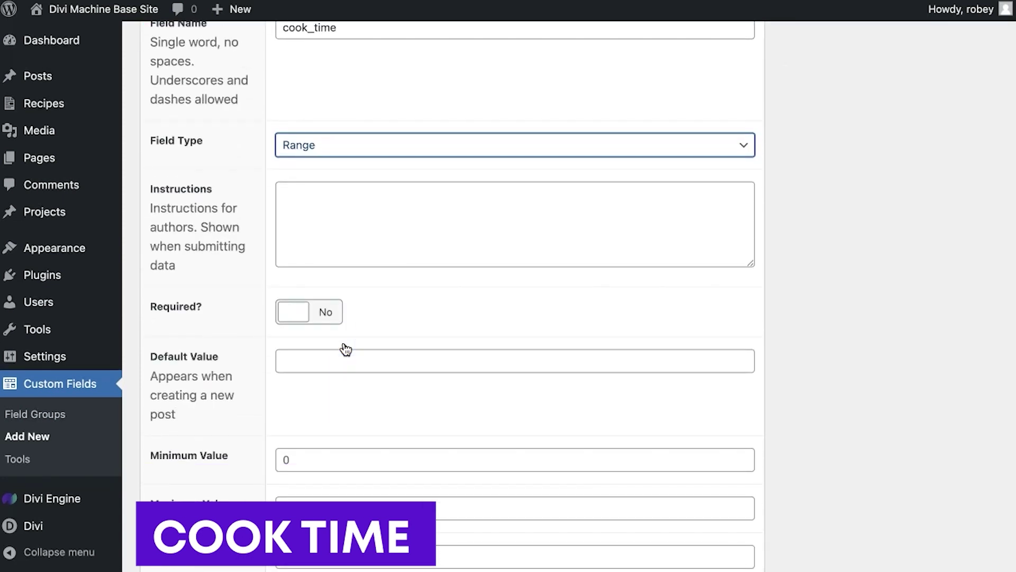
left_click(374, 233)
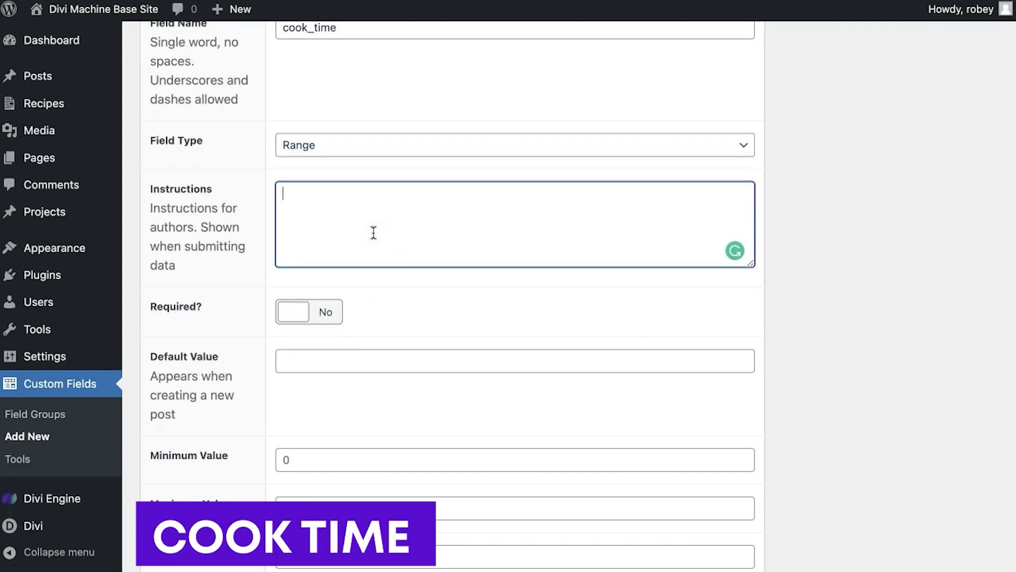
type("Add the amount of time it t")
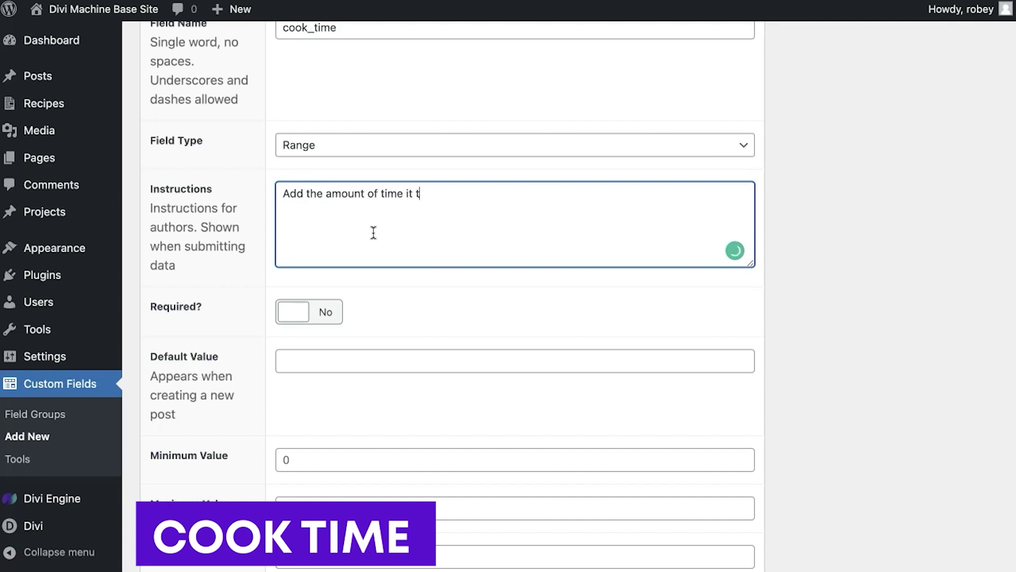
type("akes to cook.")
Set the Cook Time range to a default value of 0, a maximum value of 1000 and a step size of 5
scroll(356, 302, "down", 5)
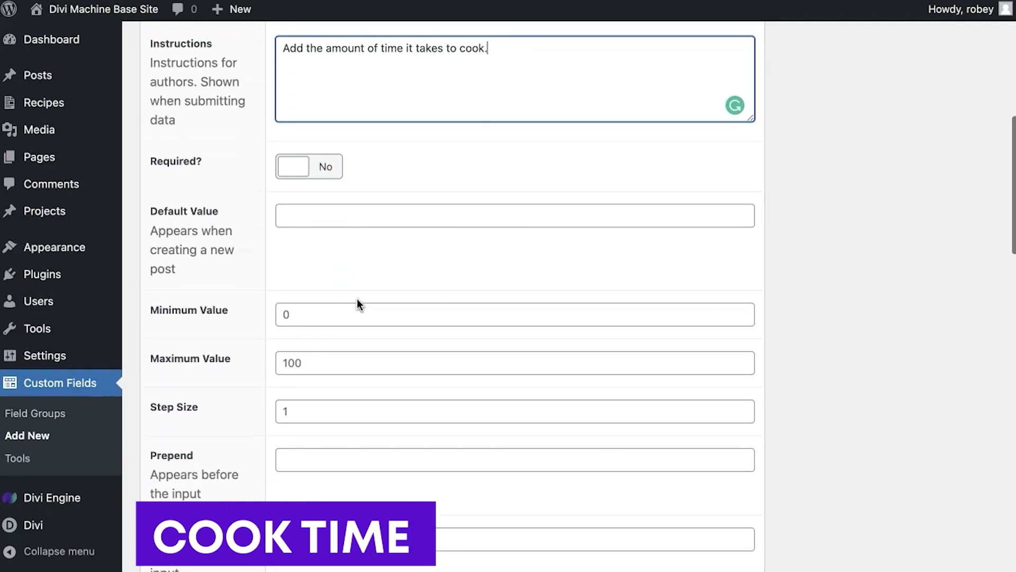
scroll(357, 300, "down", 2)
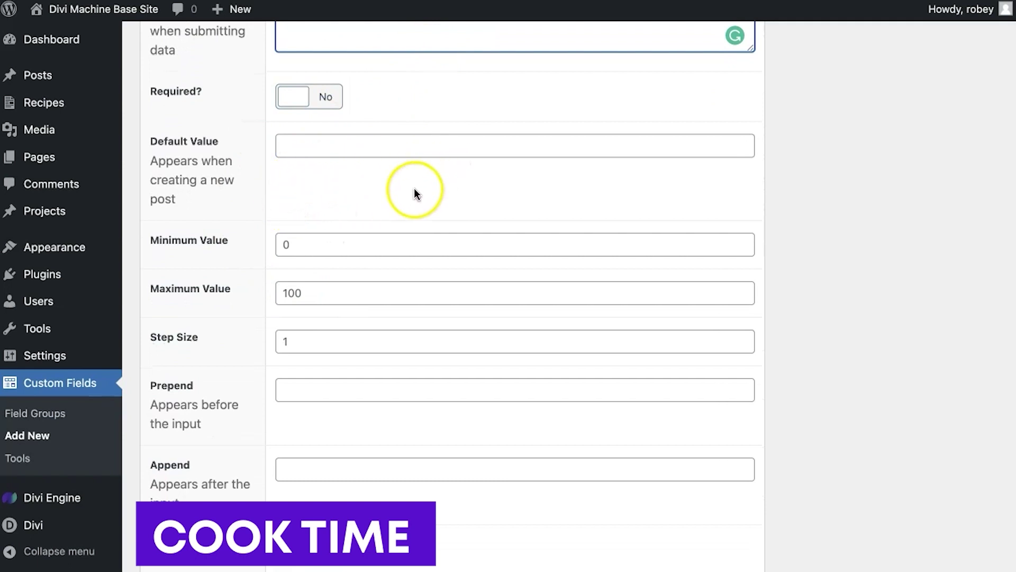
scroll(332, 217, "down", 1)
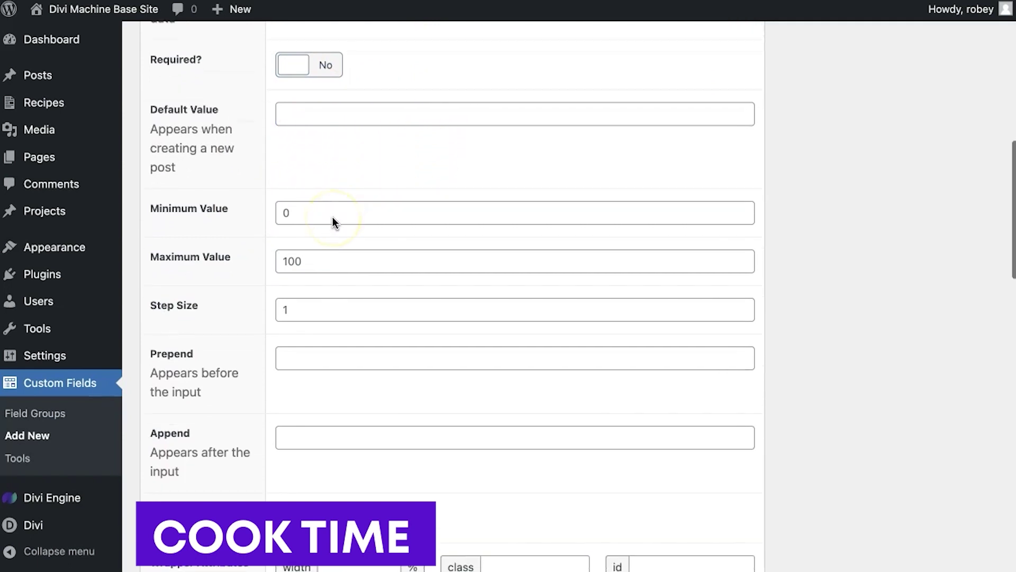
left_click(339, 112)
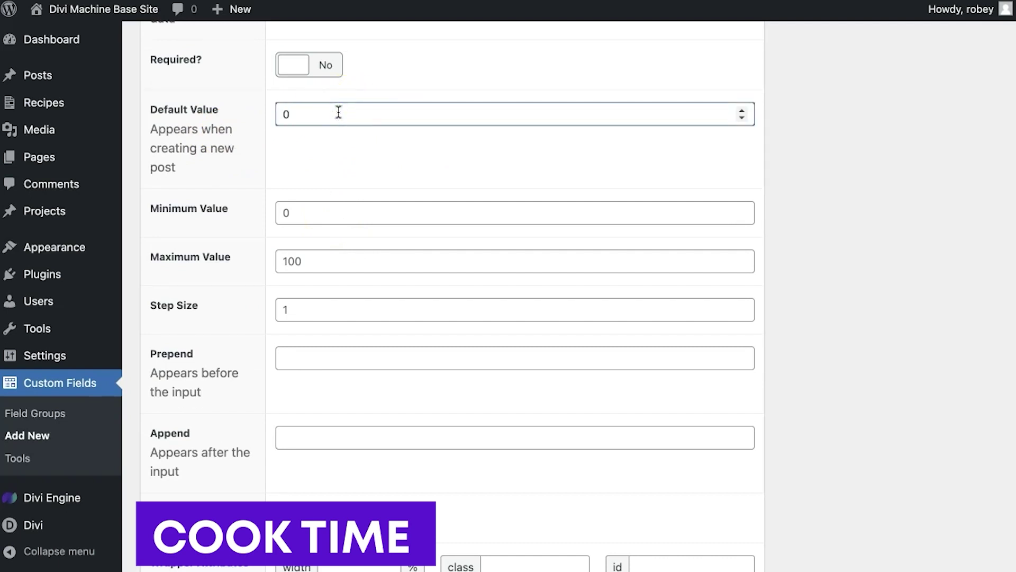
left_click(322, 206)
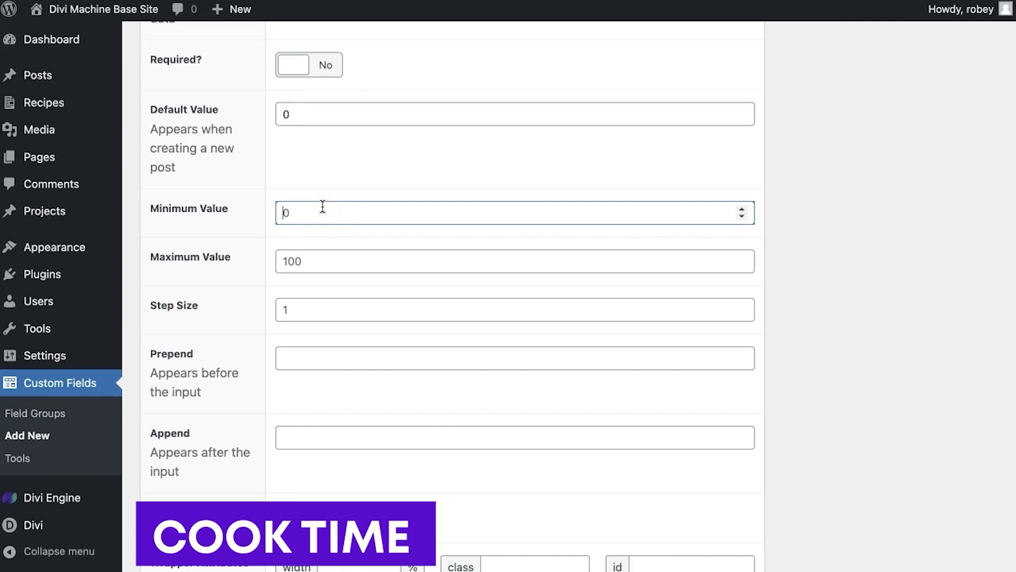
left_click(329, 259)
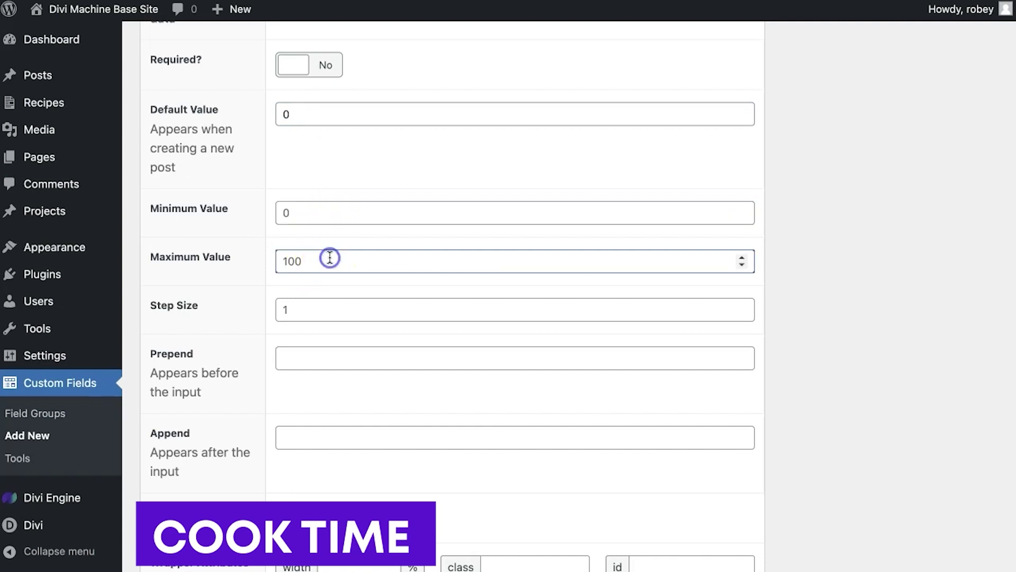
left_click(329, 258)
left_click(315, 316)
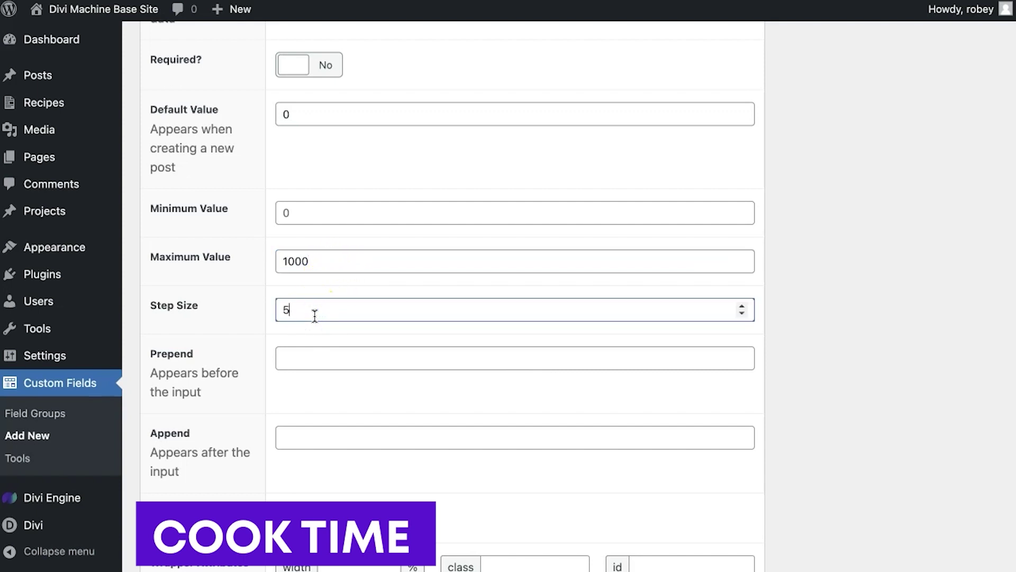
Leave Prepend empty and set the Cook Time field's Append text to Minutes
left_click(314, 358)
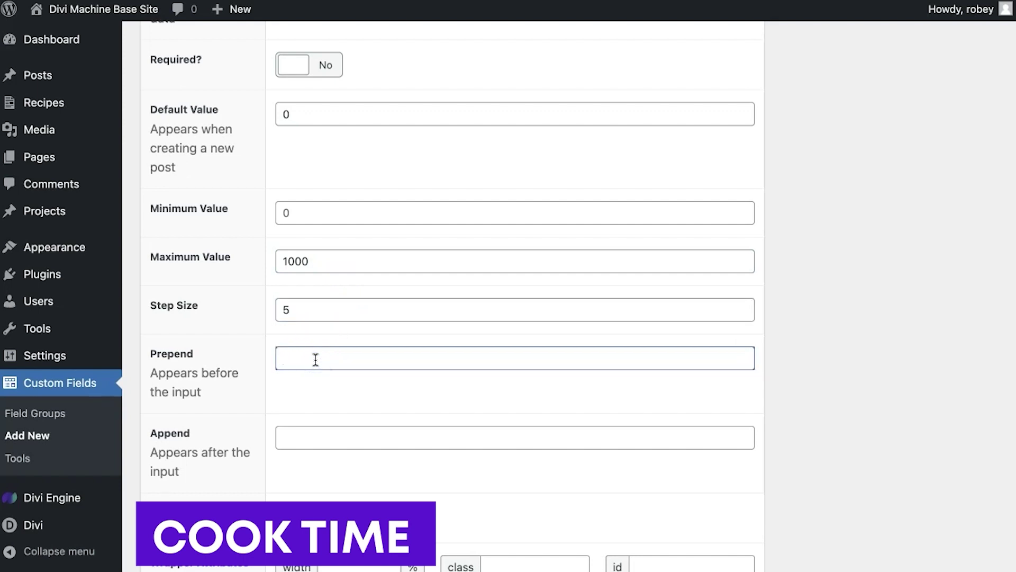
left_click(309, 441)
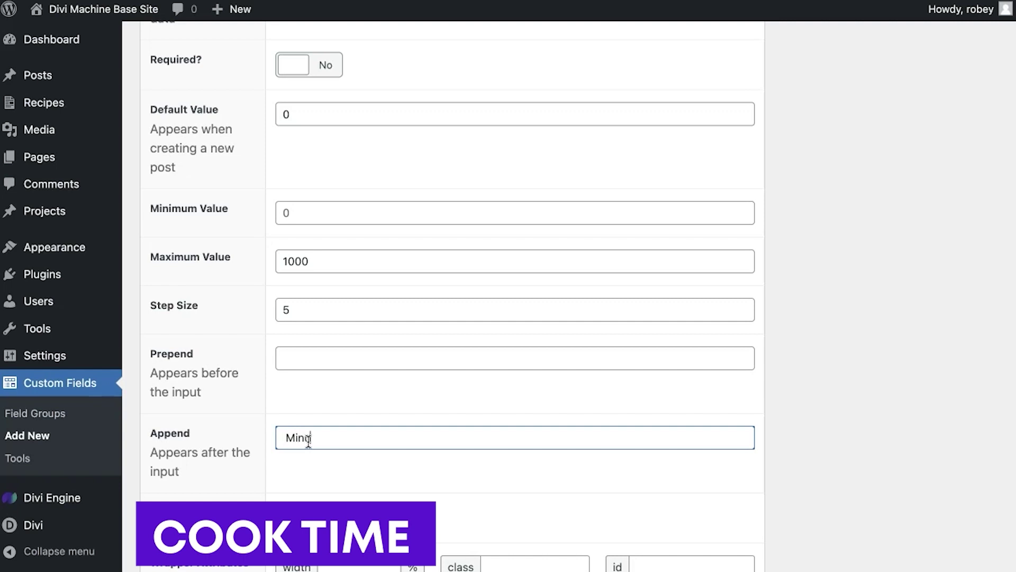
scroll(308, 441, "down", 3)
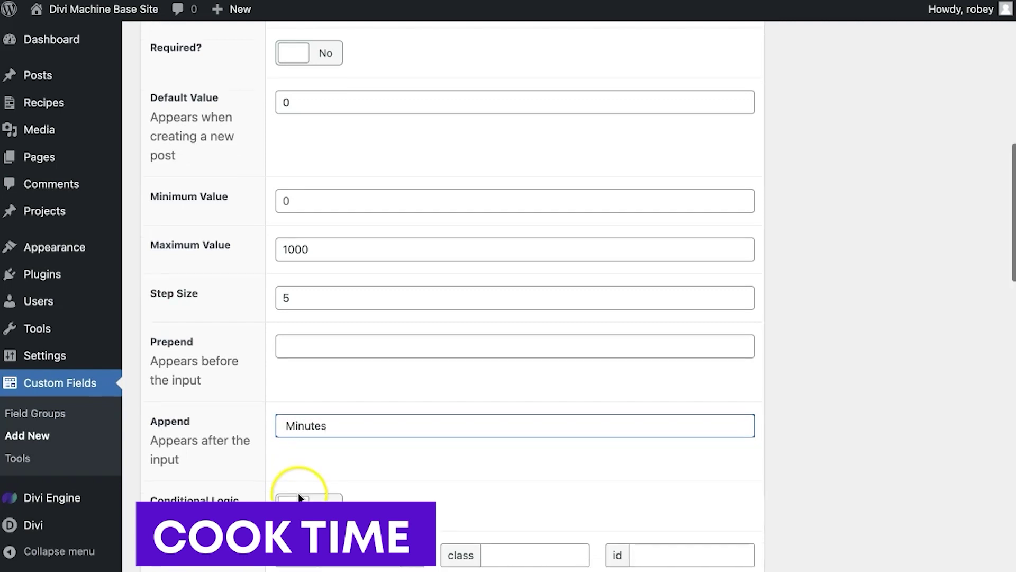
Add a second field below Cook Time in the Recipe Meta field group
scroll(639, 449, "up", 8)
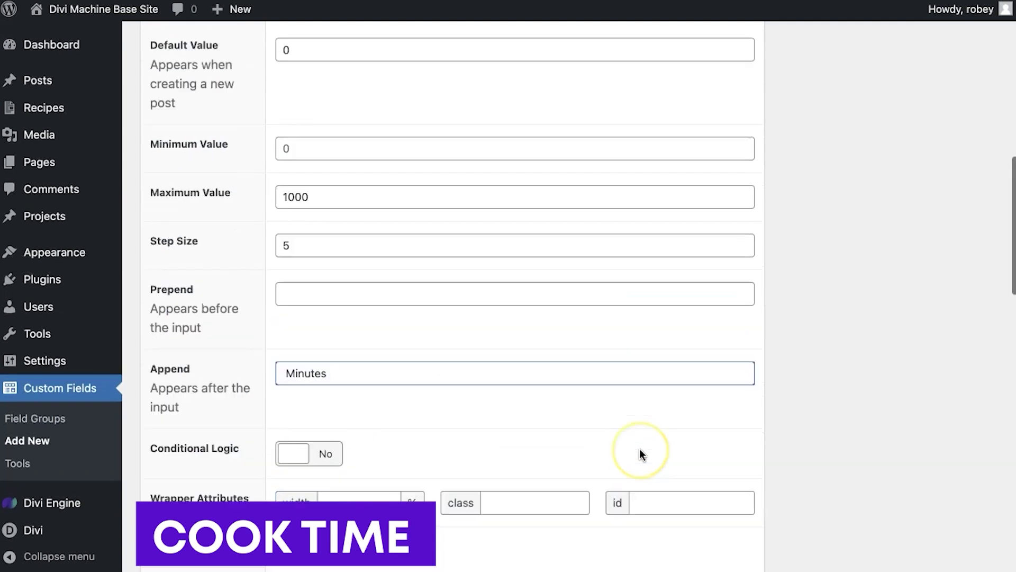
scroll(639, 449, "down", 10)
scroll(640, 448, "up", 12)
scroll(639, 449, "up", 4)
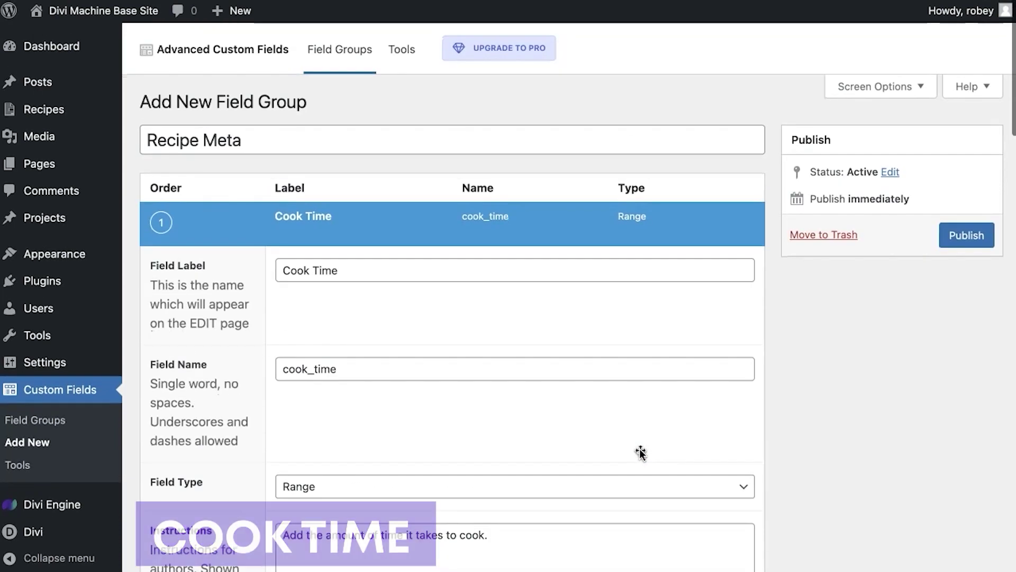
scroll(690, 424, "down", 15)
scroll(690, 423, "up", 3)
scroll(690, 421, "up", 2)
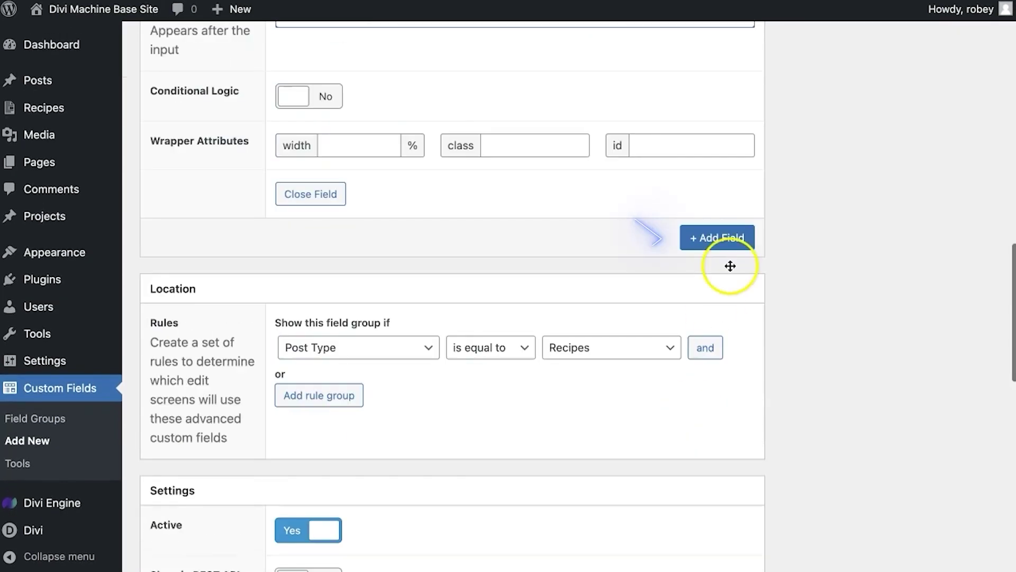
left_click(728, 239)
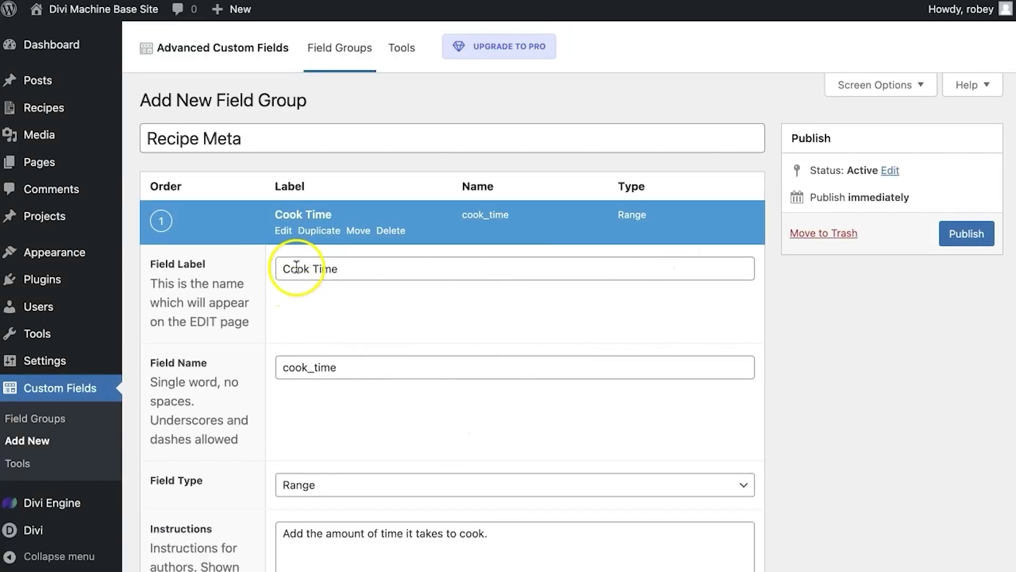
Label the second field Prep Time, with prep_time as its field name
scroll(292, 305, "down", 10)
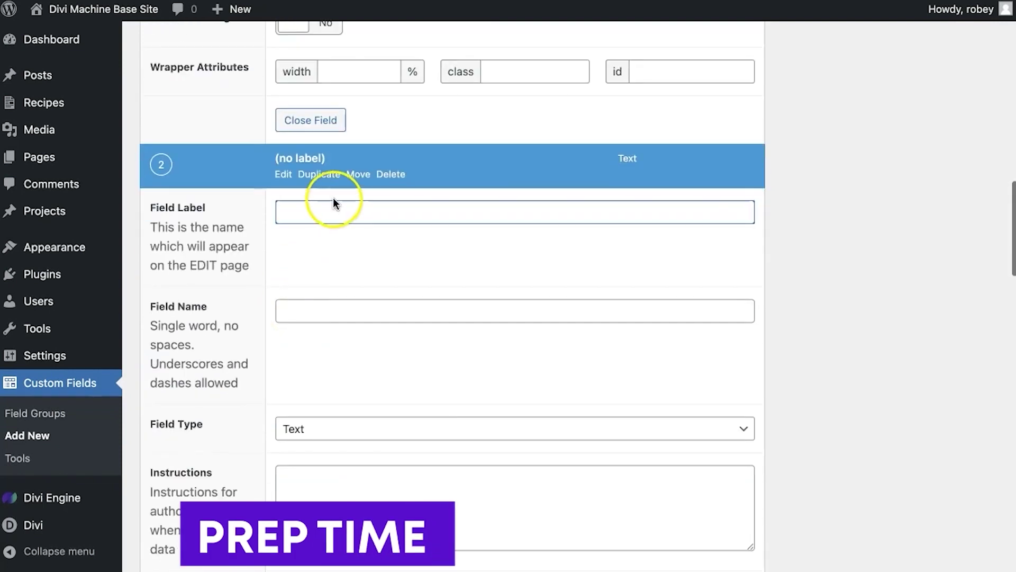
left_click(333, 202)
type("Prep")
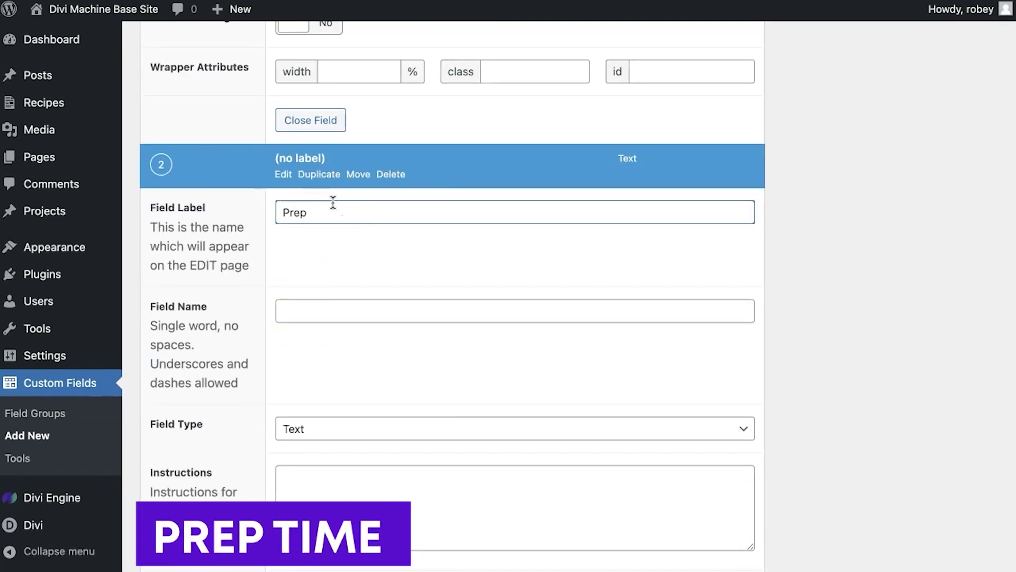
type(" Time")
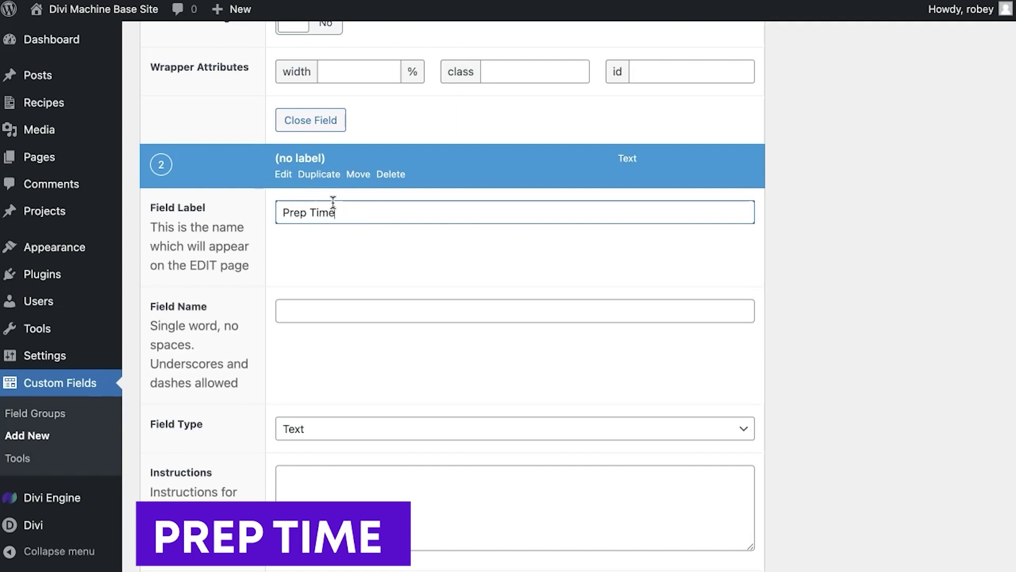
left_click(309, 311)
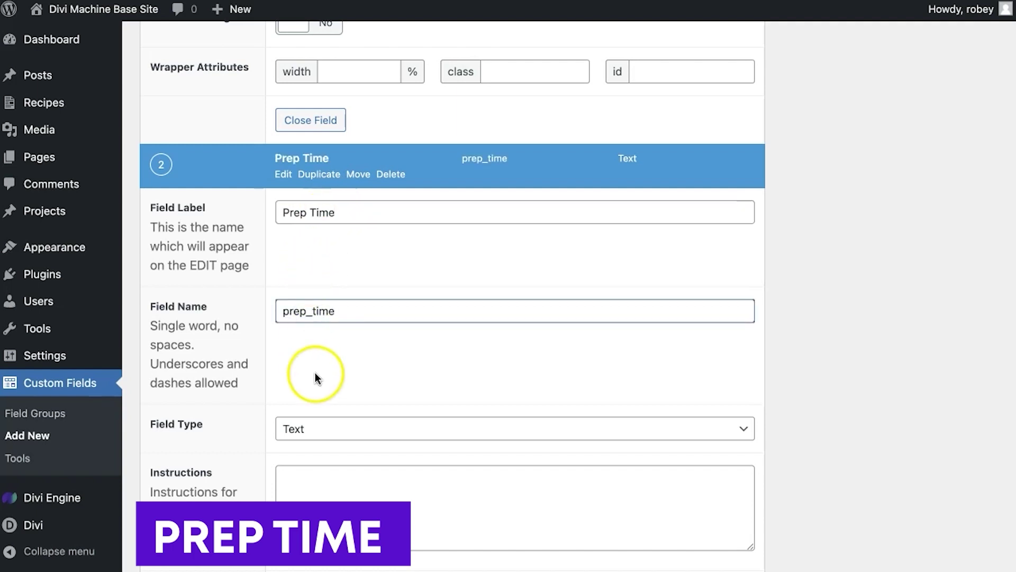
Set the Prep Time field's type to Range and its author instructions to "How long does it take to prepare before cooking."
scroll(316, 375, "down", 6)
scroll(316, 376, "up", 1)
left_click(332, 181)
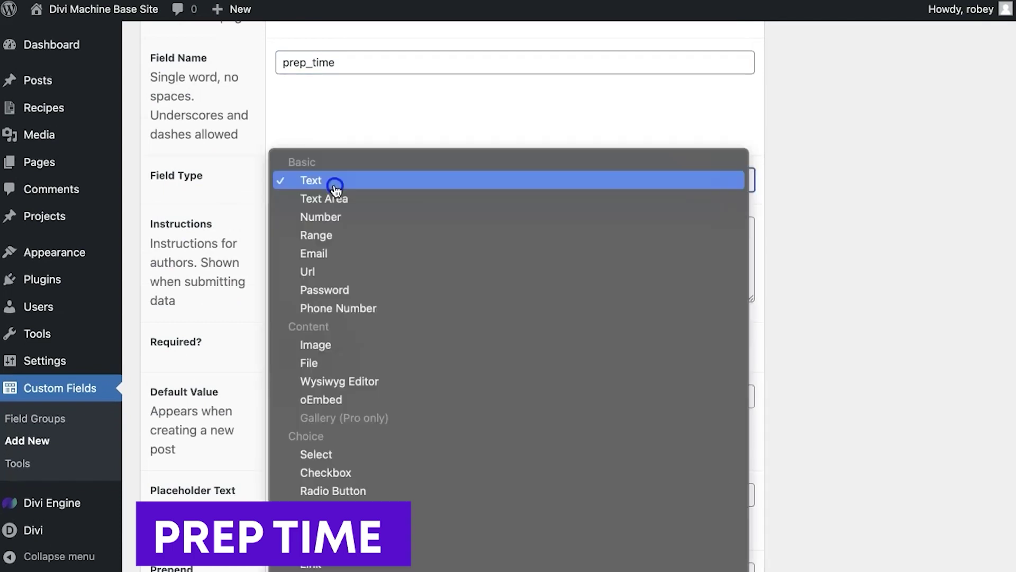
left_click(335, 241)
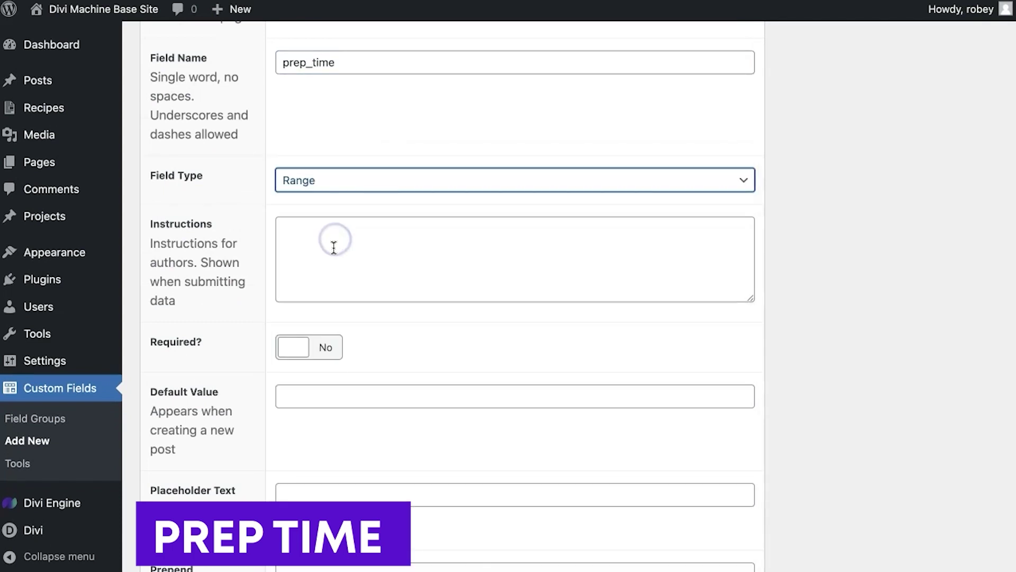
scroll(333, 243, "down", 2)
left_click(335, 215)
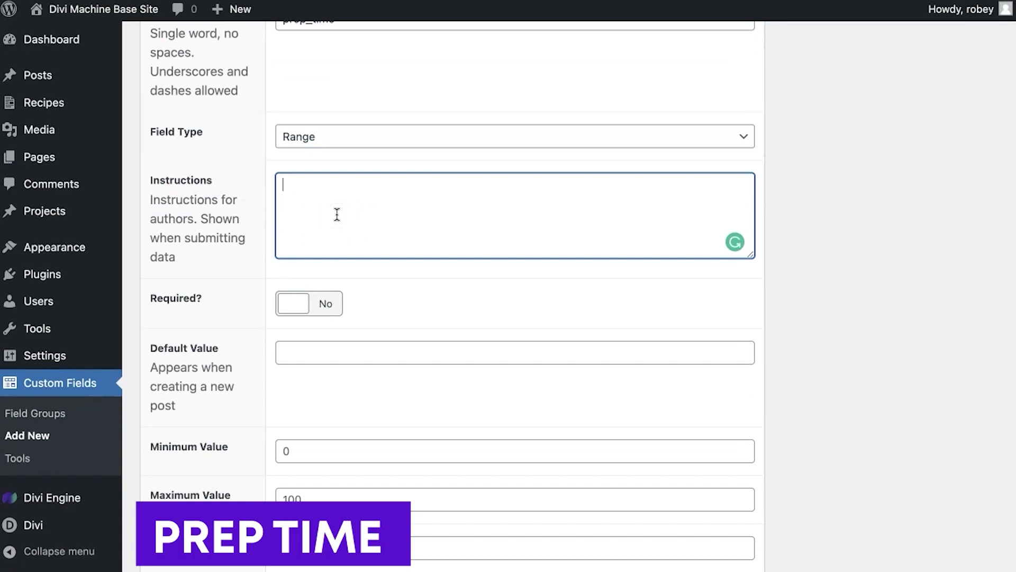
type("How long does it take to prepare before cooking.")
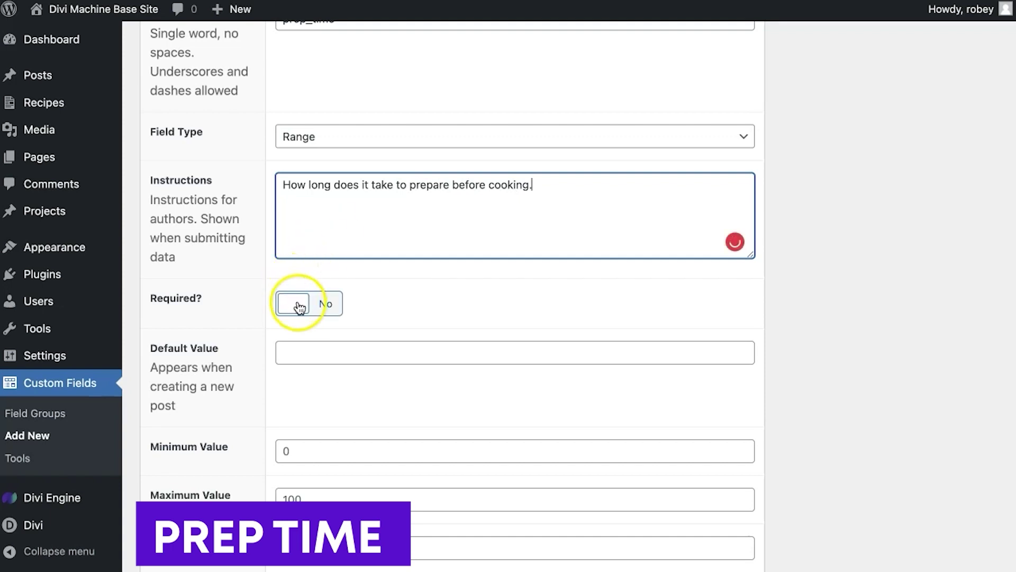
Give the Prep Time range a default value of 0, a maximum value of 1000, a step size of 5 and the Append text Minutes
scroll(307, 265, "down", 5)
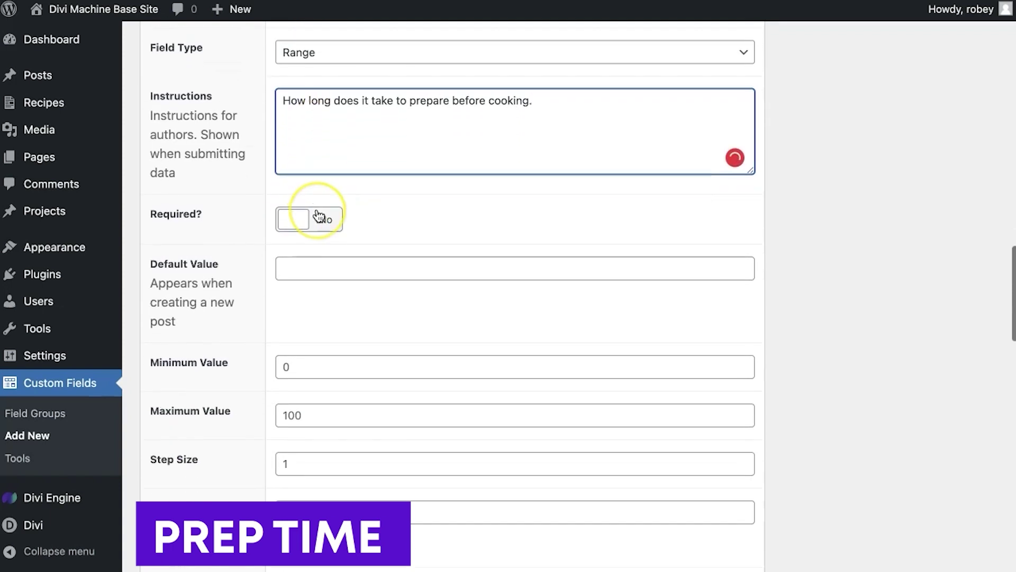
left_click(331, 134)
type("0")
left_click(322, 226)
left_click(304, 275)
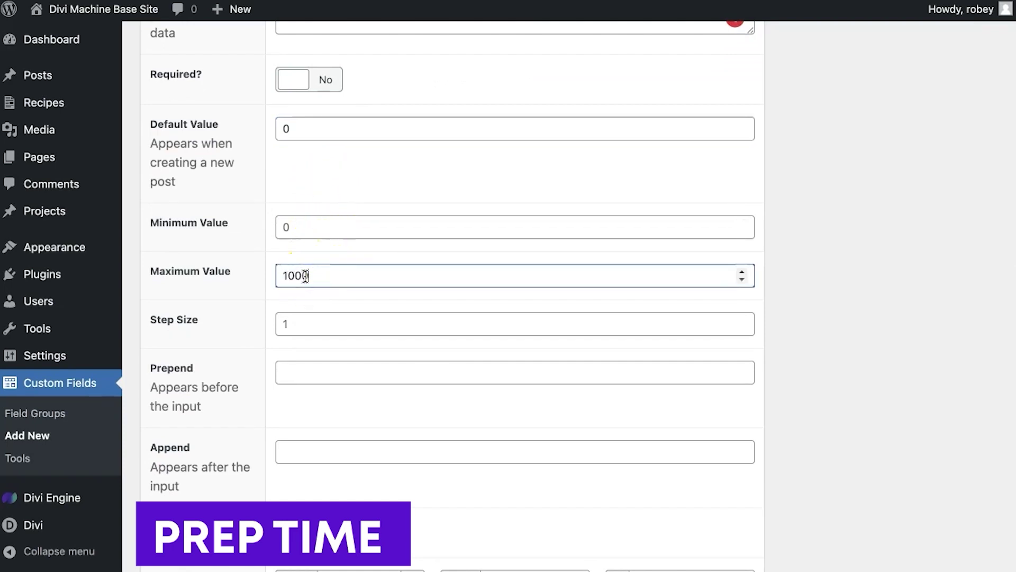
left_click(301, 321)
type("5")
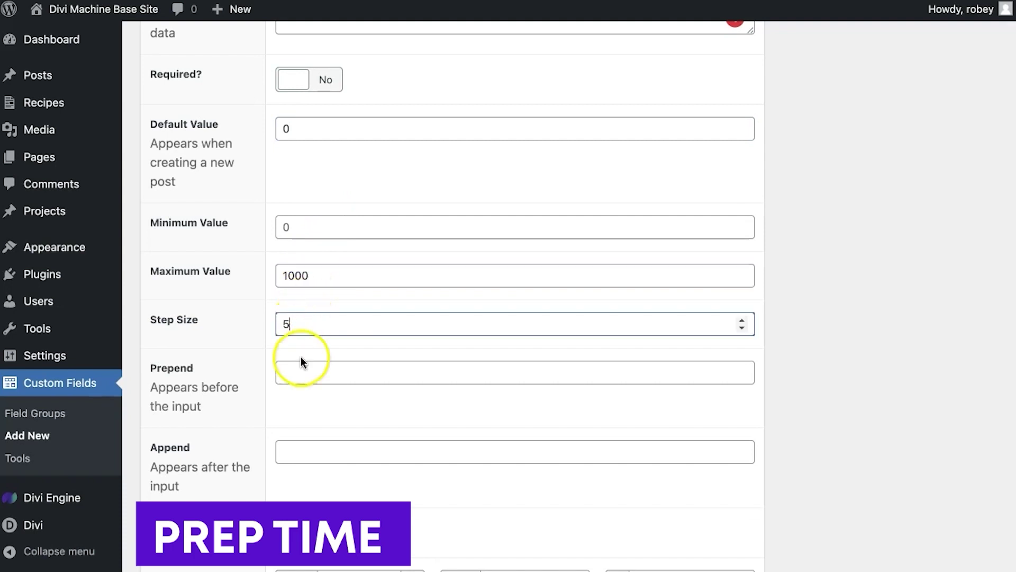
left_click(311, 451)
type("Minutes")
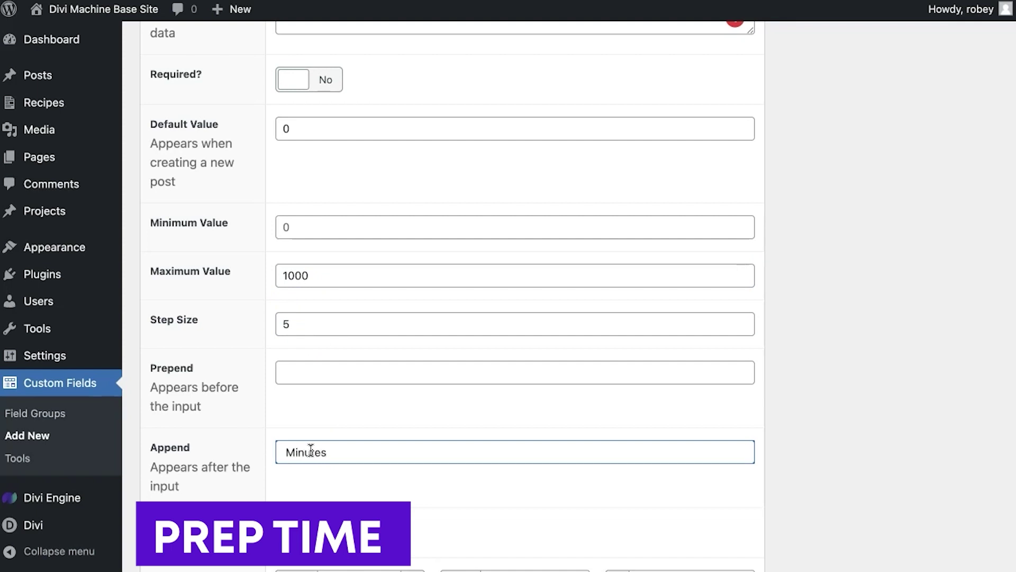
Add a third field to the group labelled Servings, with servings as its field name
scroll(310, 451, "down", 5)
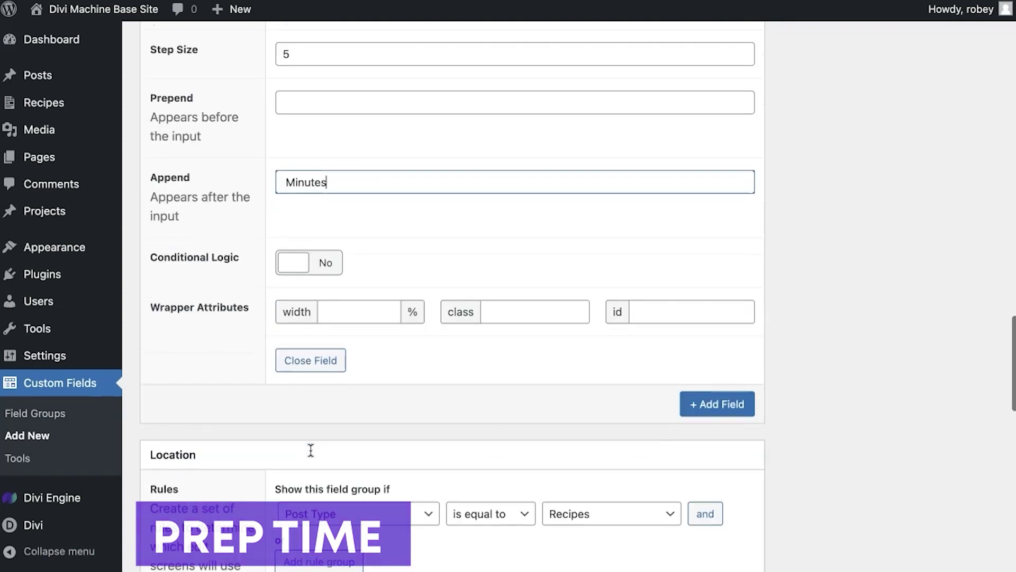
left_click(707, 403)
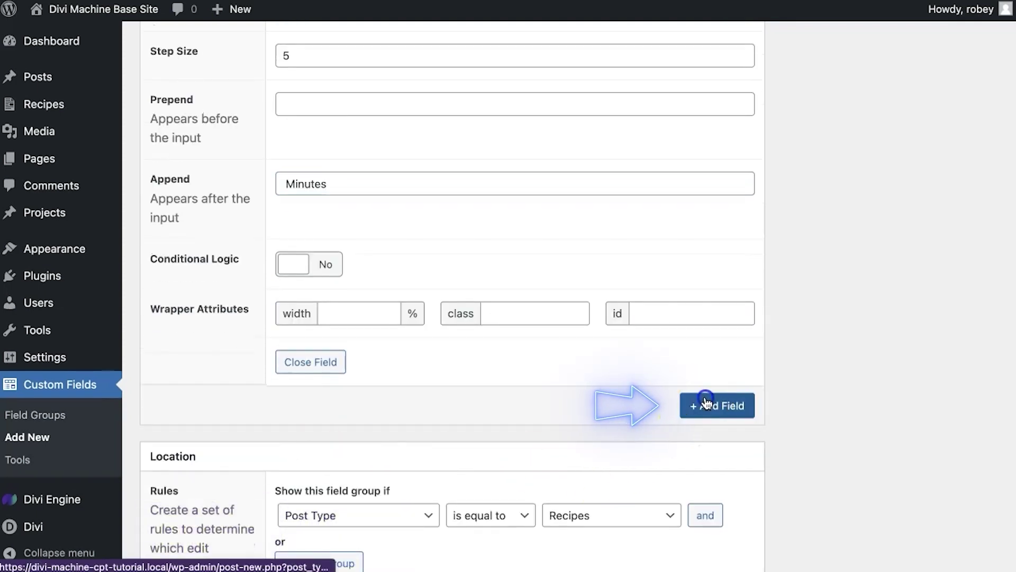
scroll(499, 459, "down", 3)
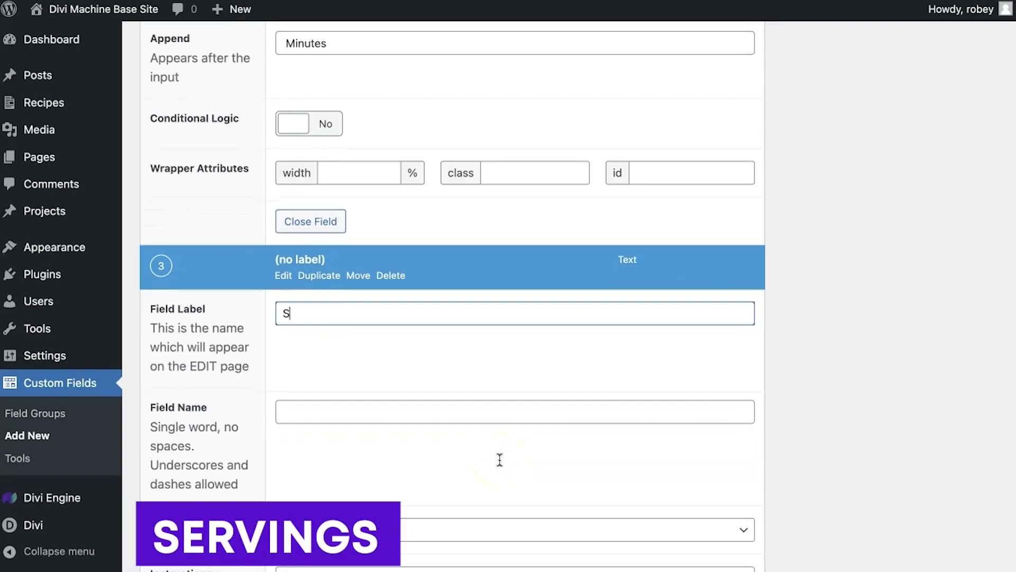
type("Servings")
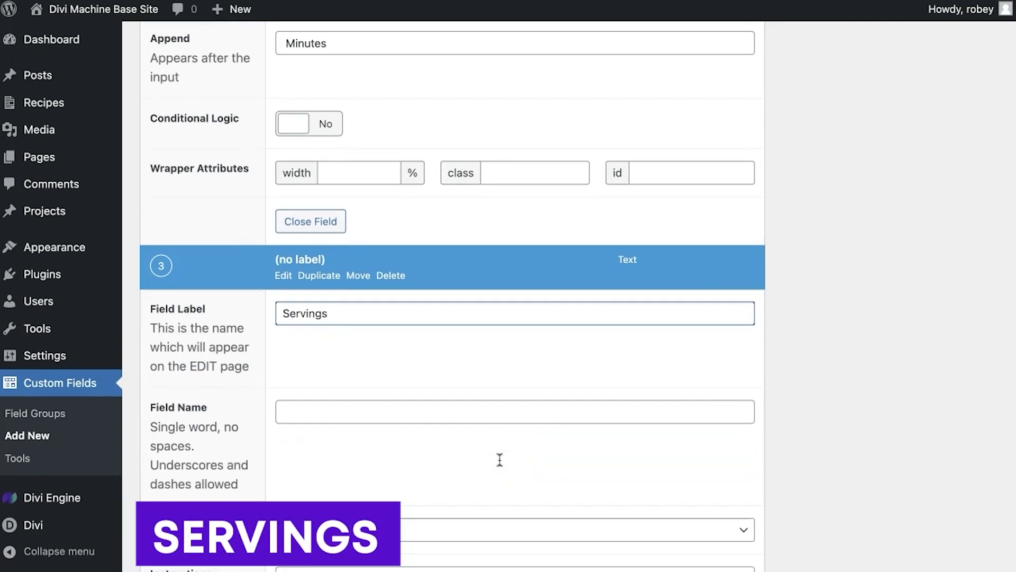
scroll(496, 551, "down", 4)
left_click(433, 238)
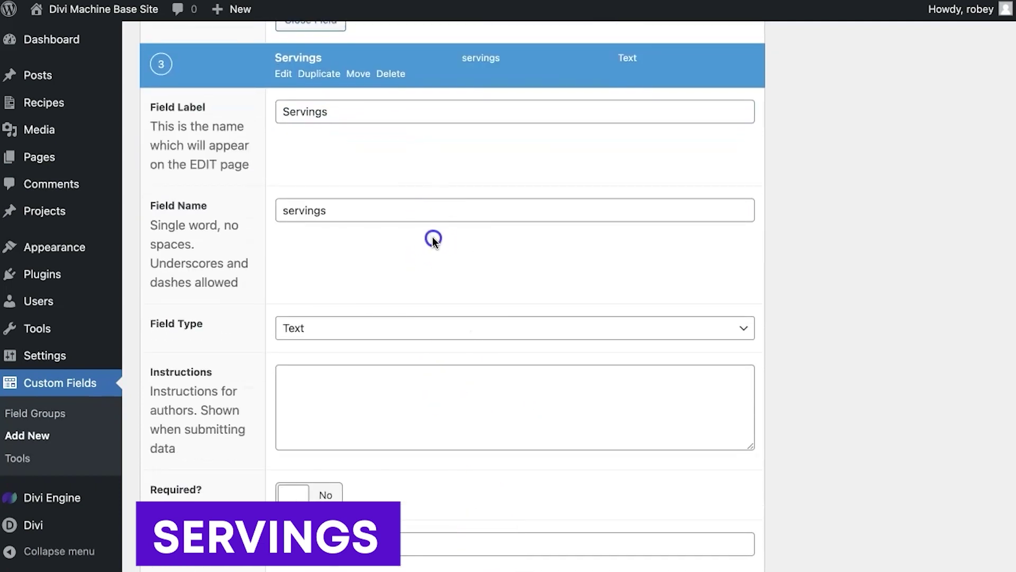
Set the Servings field's type to Number and its author instructions to "How many people does this recipe feed?"
scroll(374, 294, "down", 2)
left_click(396, 225)
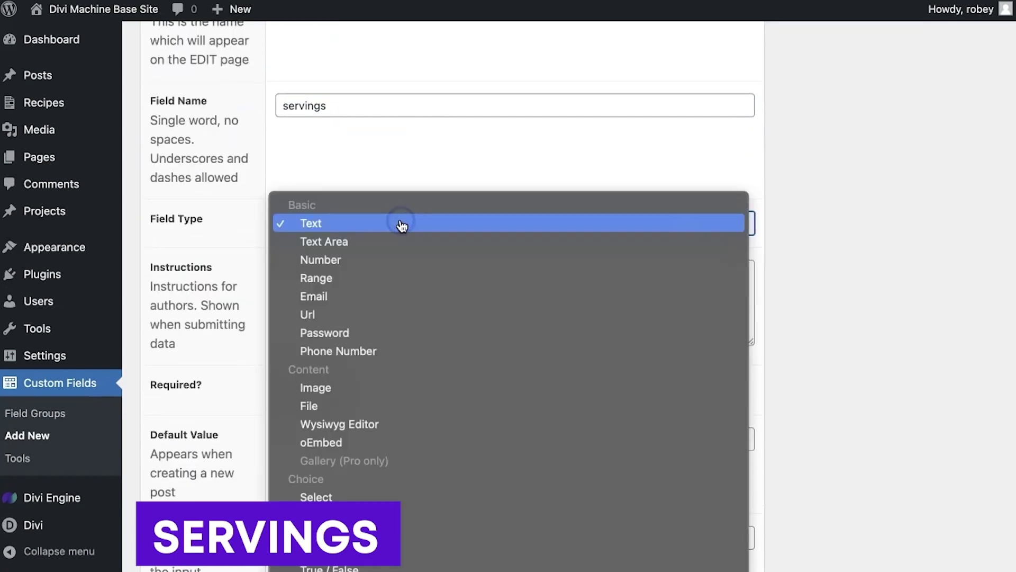
left_click(390, 263)
left_click(365, 291)
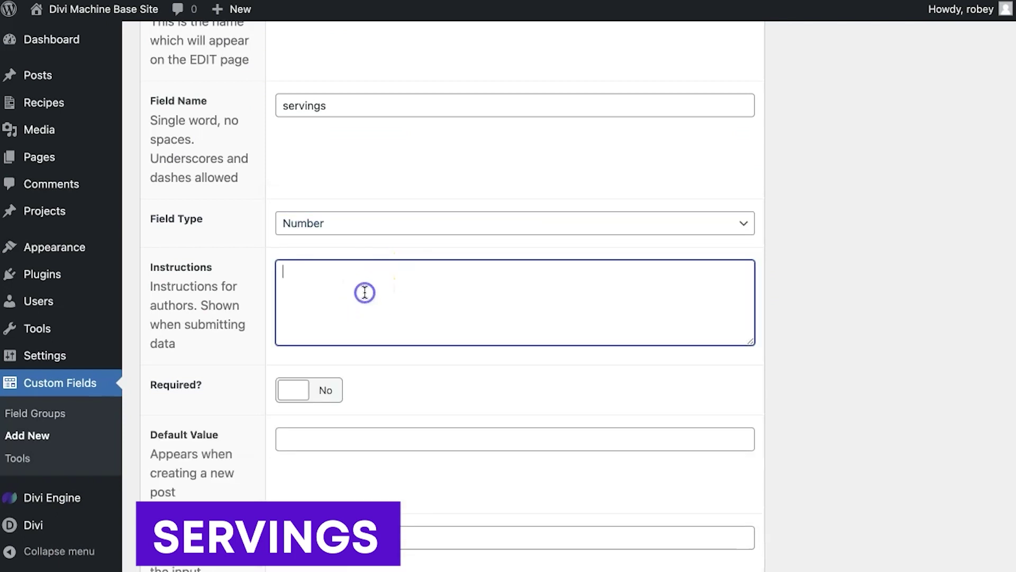
type("How many poe")
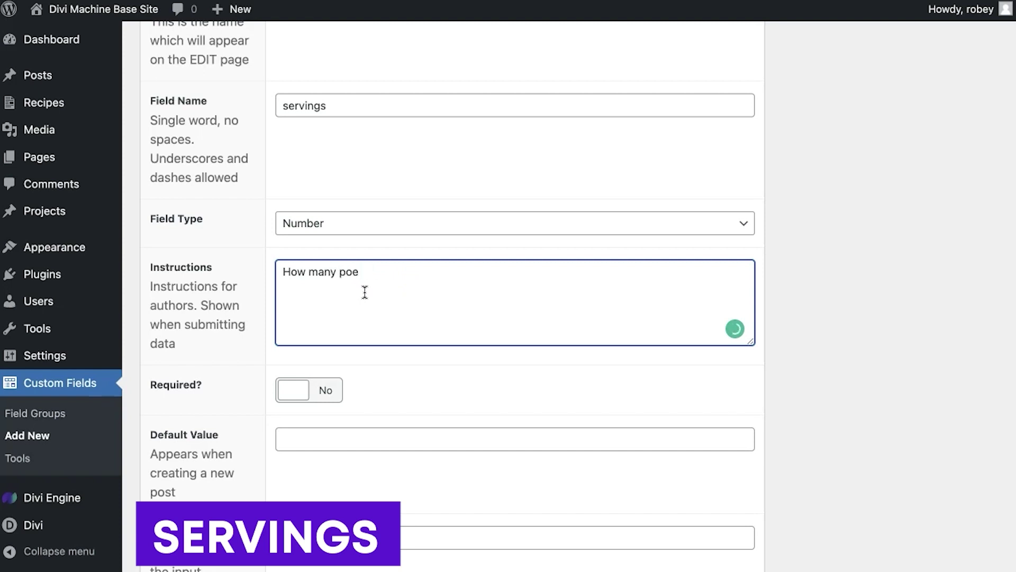
key("BackSpace")
key("BackSpace")
type("eople does this recipe feed?")
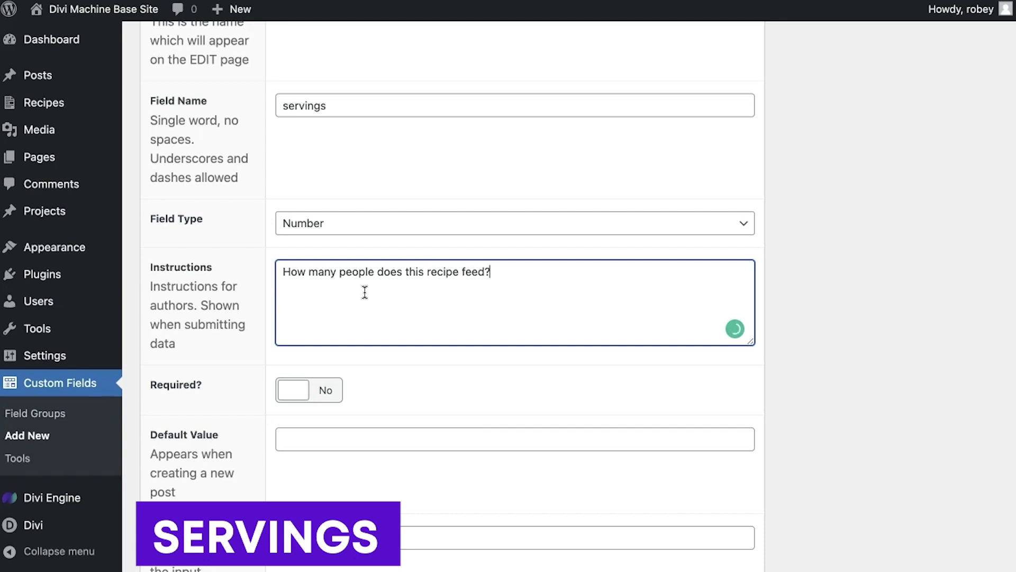
Set the Servings field's default value to 1 and its Append text to Servings, leaving Placeholder Text and Prepend empty
scroll(325, 433, "down", 3)
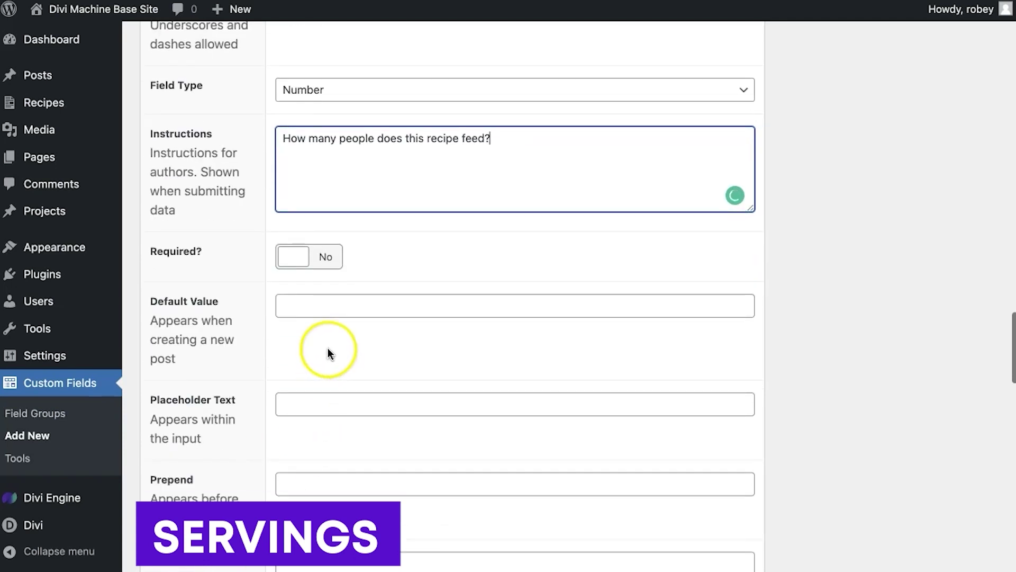
left_click(335, 311)
type("1")
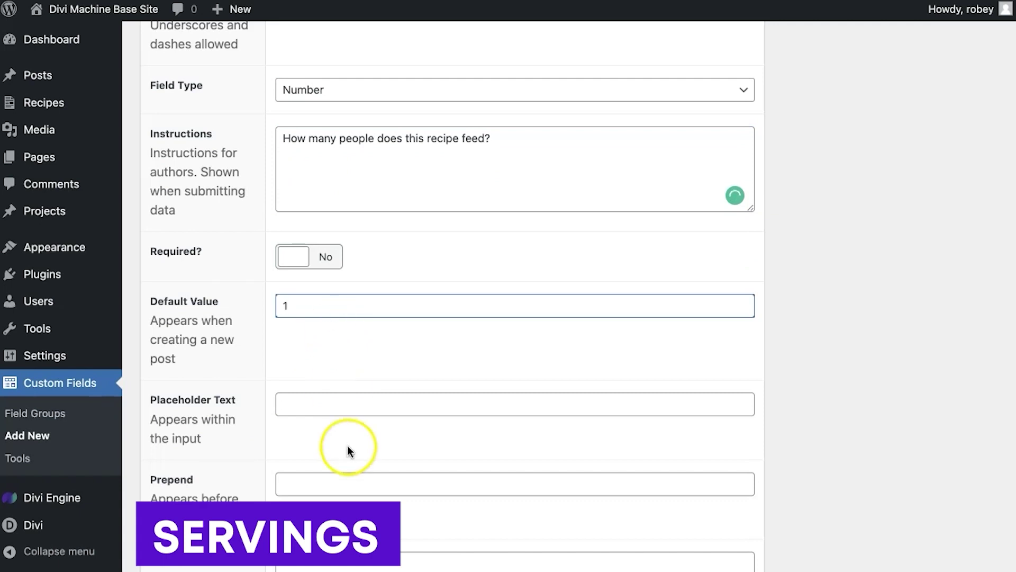
scroll(347, 451, "down", 2)
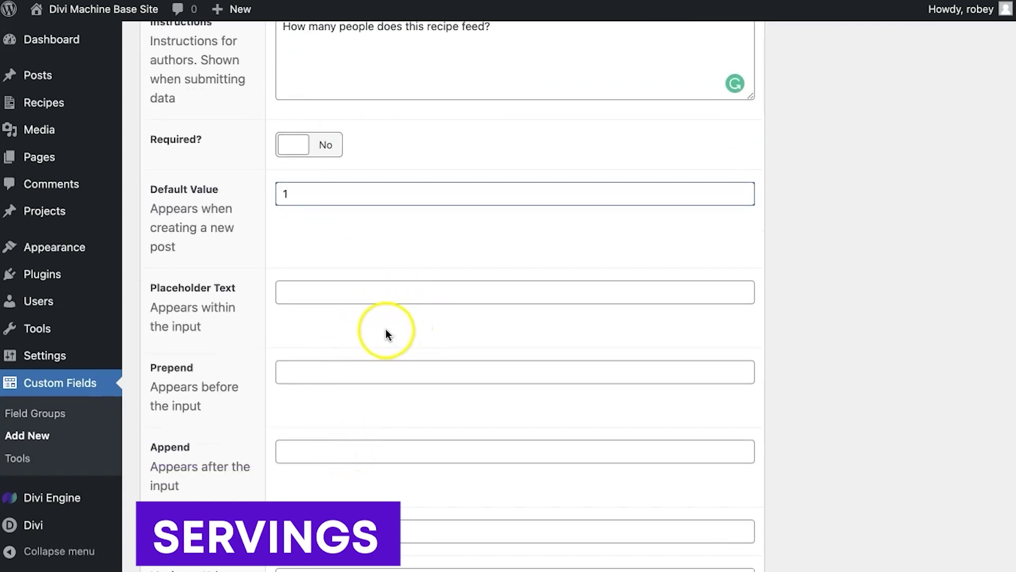
scroll(384, 331, "down", 2)
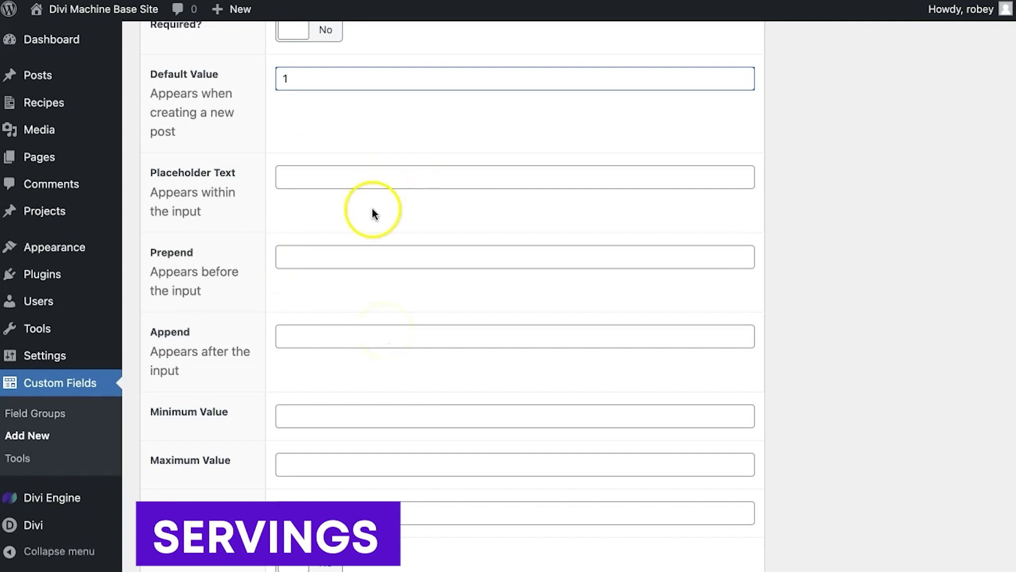
scroll(311, 330, "up", 3)
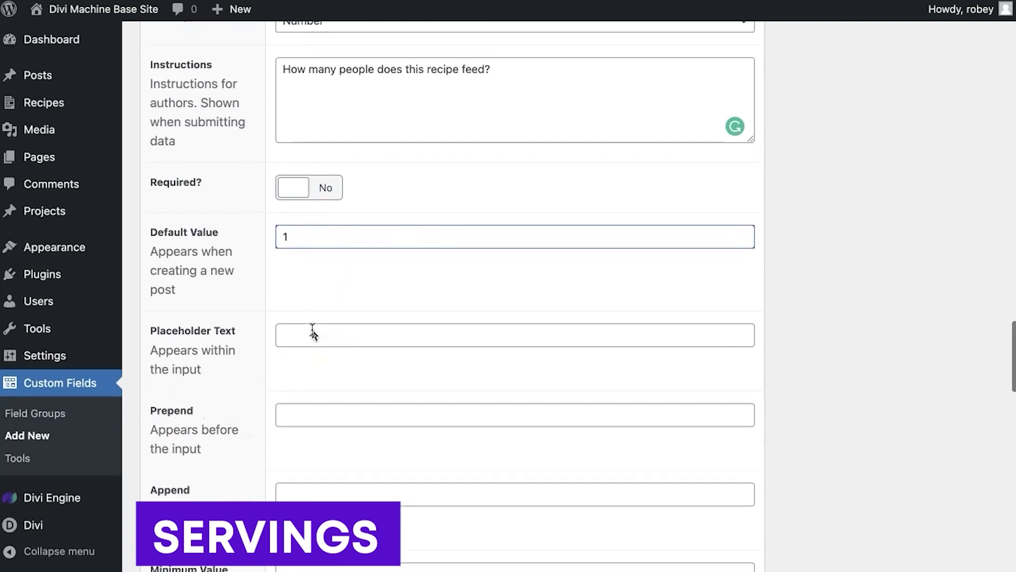
scroll(312, 330, "down", 4)
left_click(325, 305)
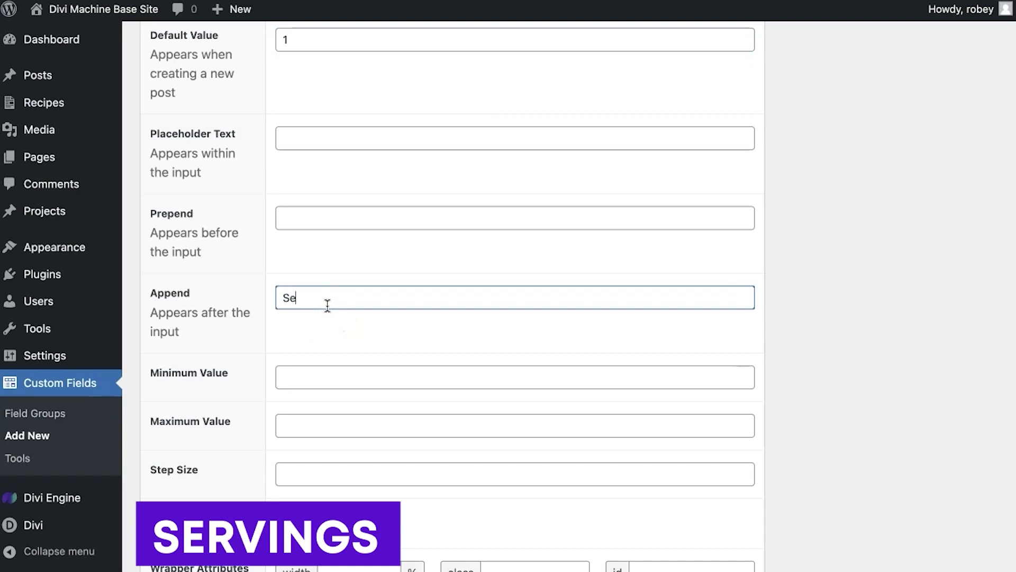
type("ings")
Set the Servings field's minimum value to 1, maximum value to 99 and step size to 1
left_click(327, 376)
type("1")
left_click(326, 425)
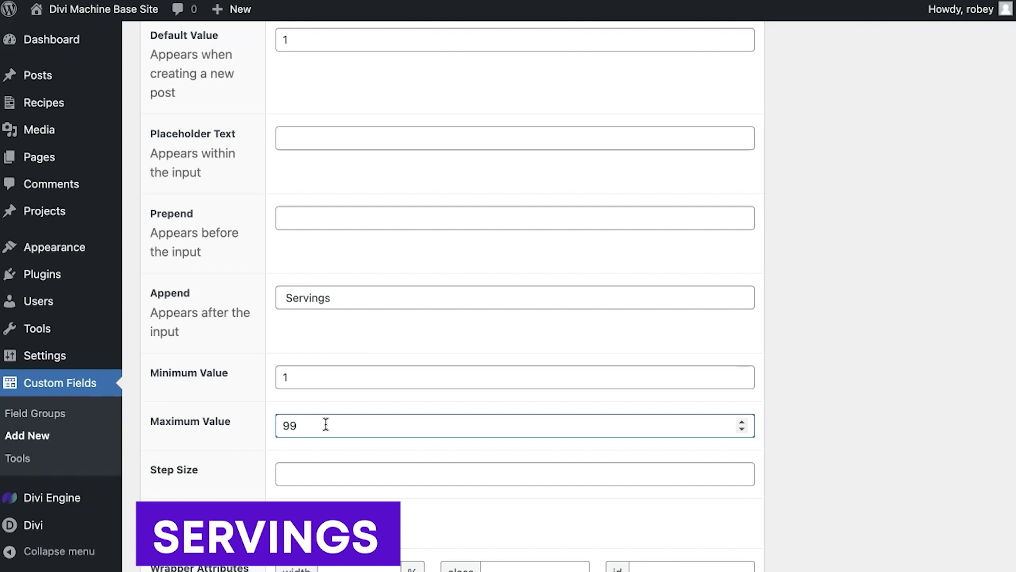
type("99")
left_click(220, 484)
scroll(221, 483, "down", 3)
left_click(311, 402)
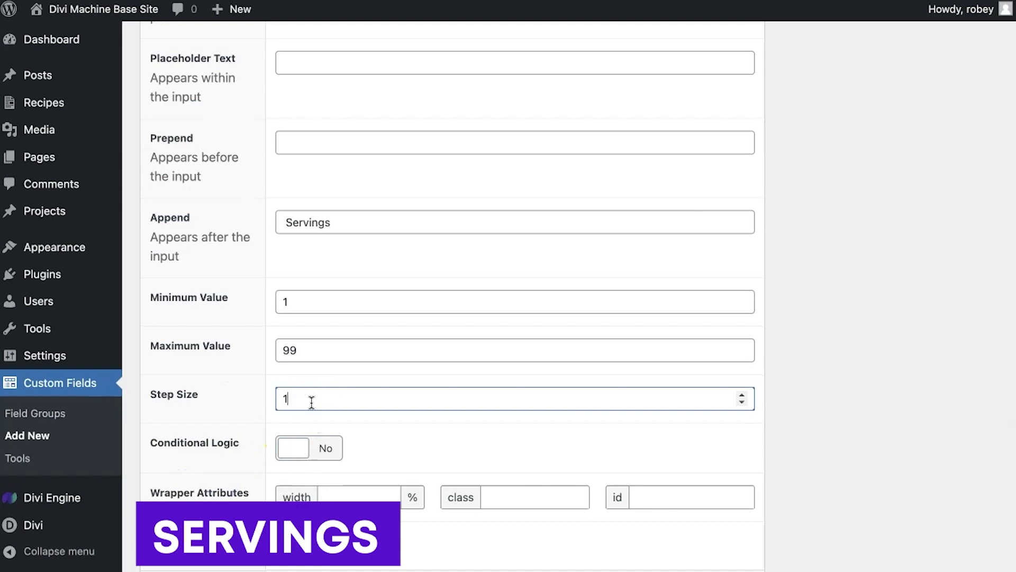
Add a blank fourth field below Servings and publish the Recipe Meta field group
scroll(713, 377, "down", 5)
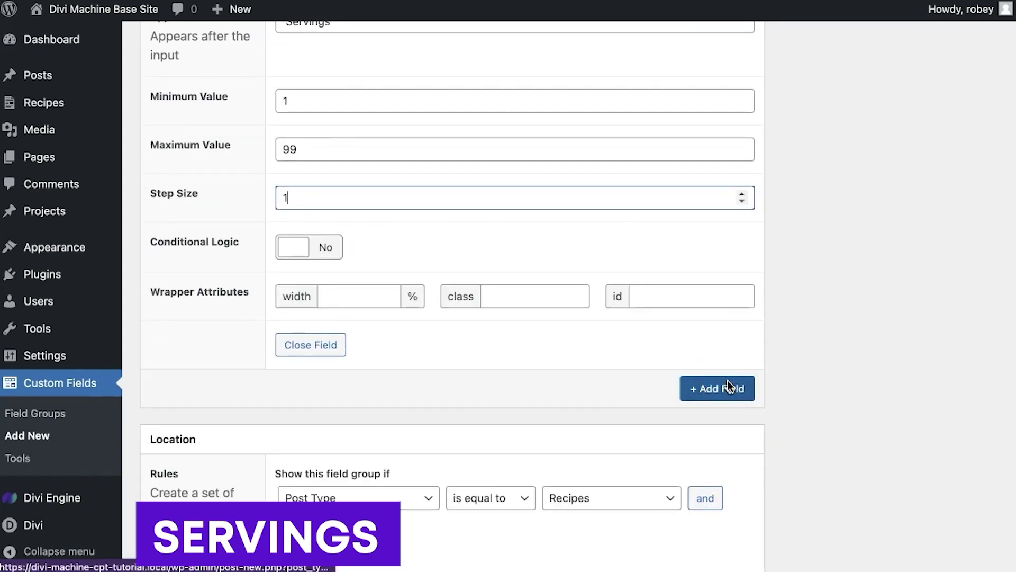
left_click(727, 386)
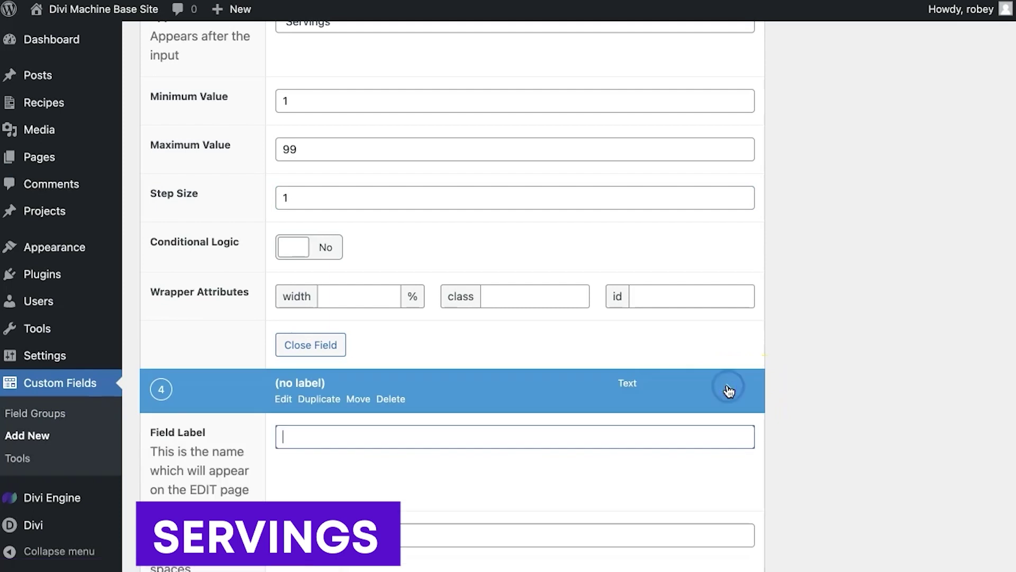
scroll(729, 391, "up", 20)
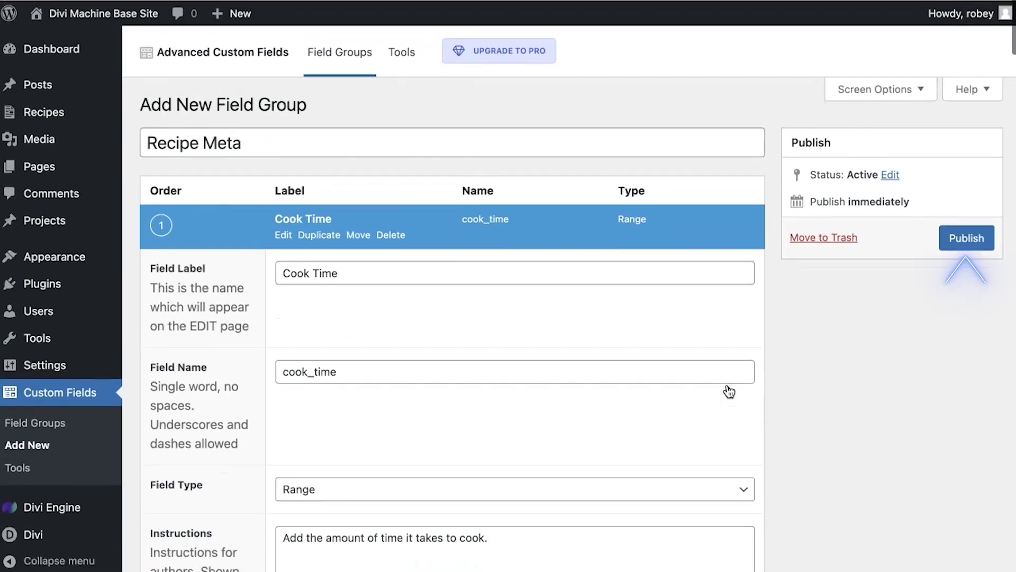
left_click(955, 238)
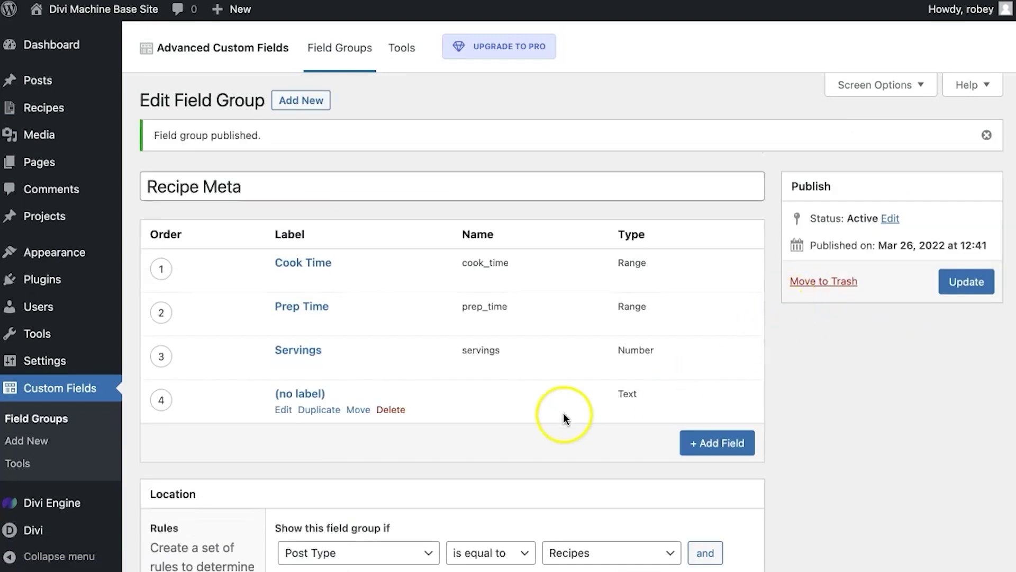
Delete the unlabelled fourth field, move Prep Time above Cook Time and update the field group
left_click(382, 410)
left_click(413, 388)
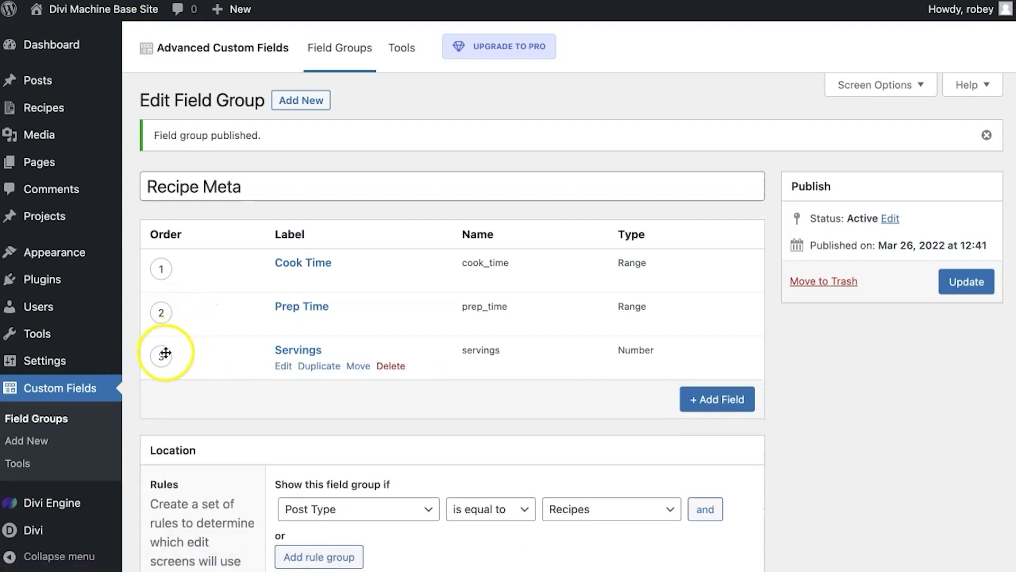
left_click_drag(161, 315, 160, 268)
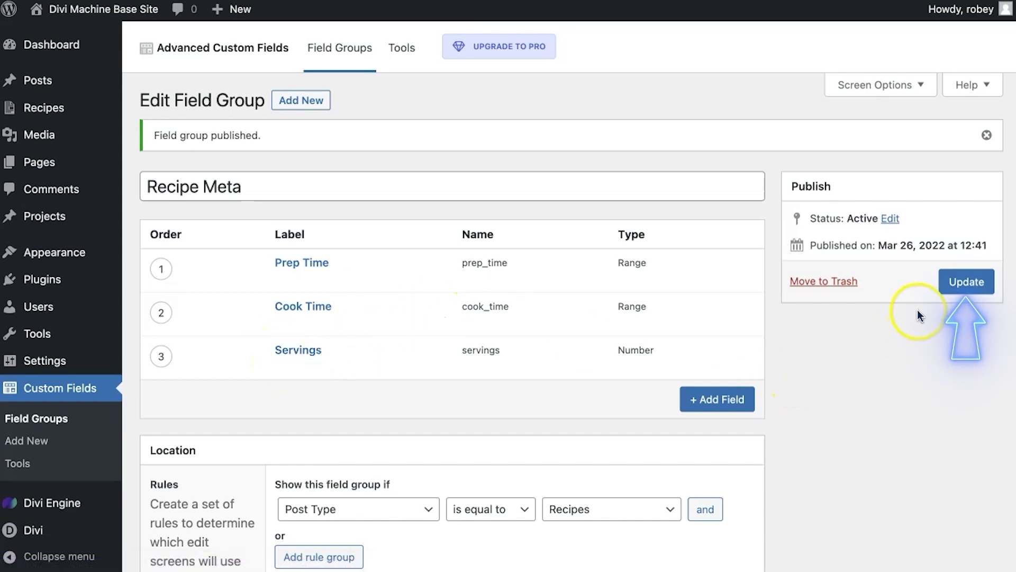
left_click(961, 285)
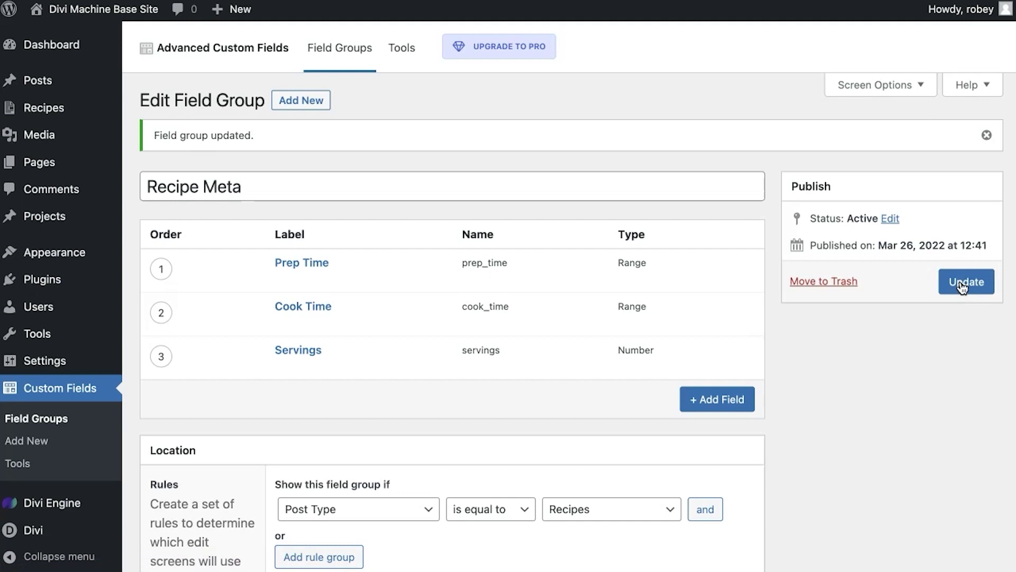
Create a new field group titled Nutrition, shown when the Post Type is equal to Recipes
left_click(25, 439)
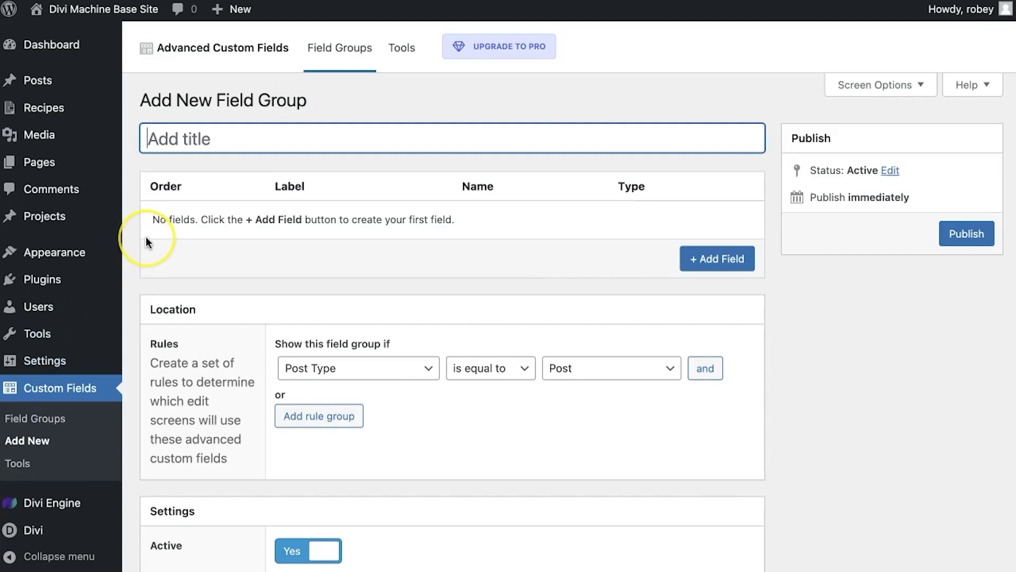
type("Nutrition")
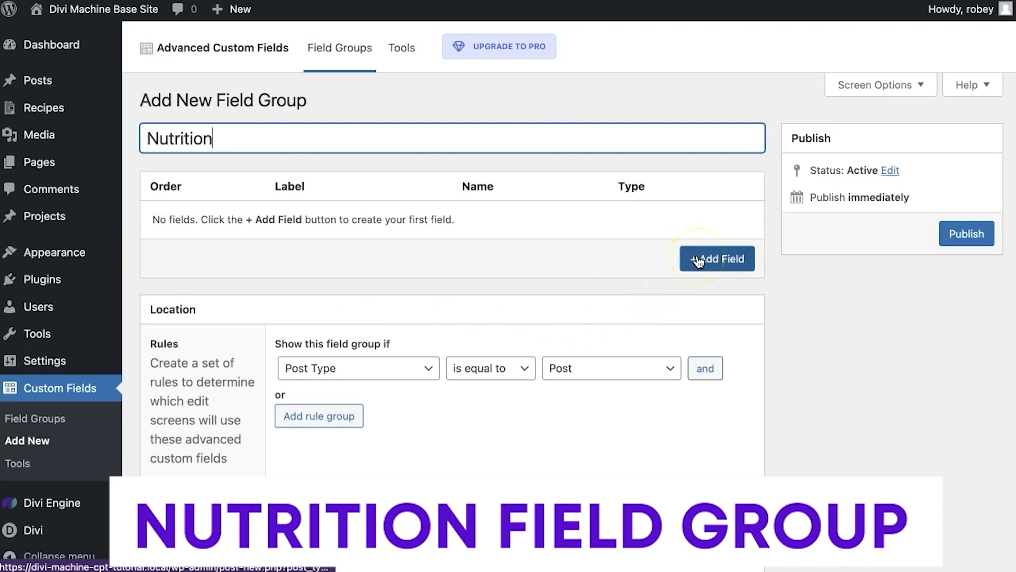
left_click(647, 371)
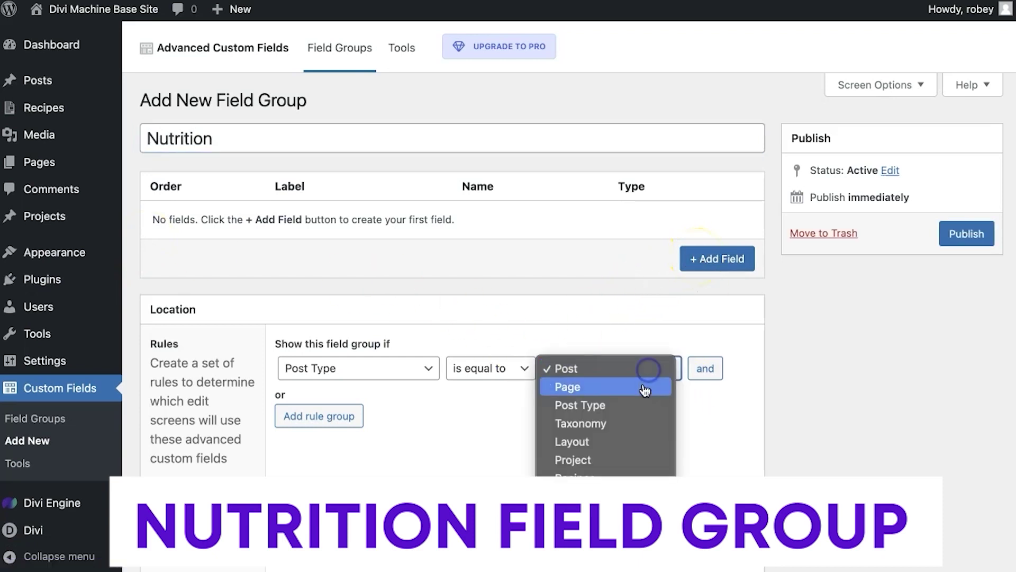
left_click(603, 474)
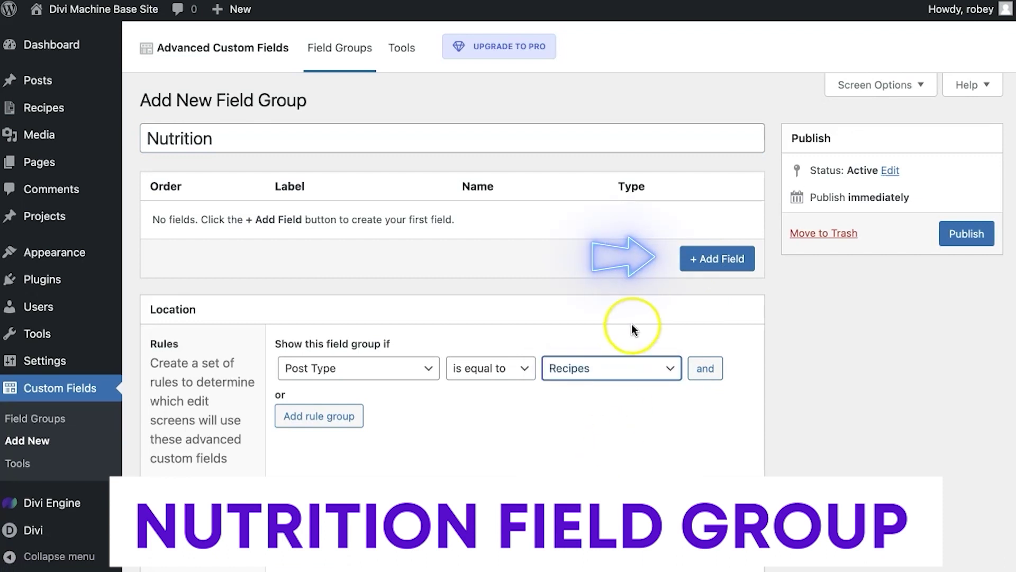
Add a first field to the Nutrition group labelled Calories, with calories as its field name
left_click(705, 257)
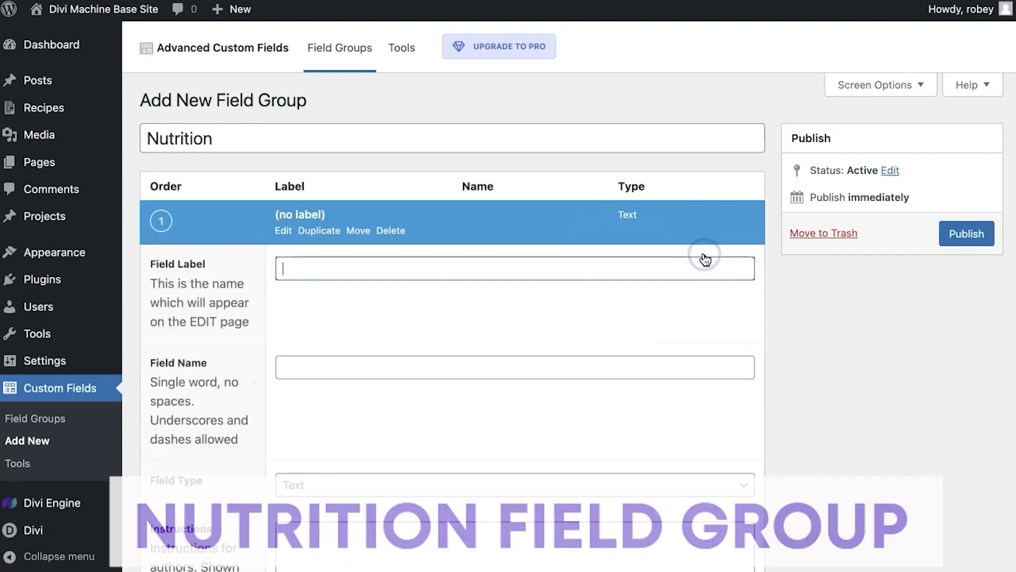
type("Calories")
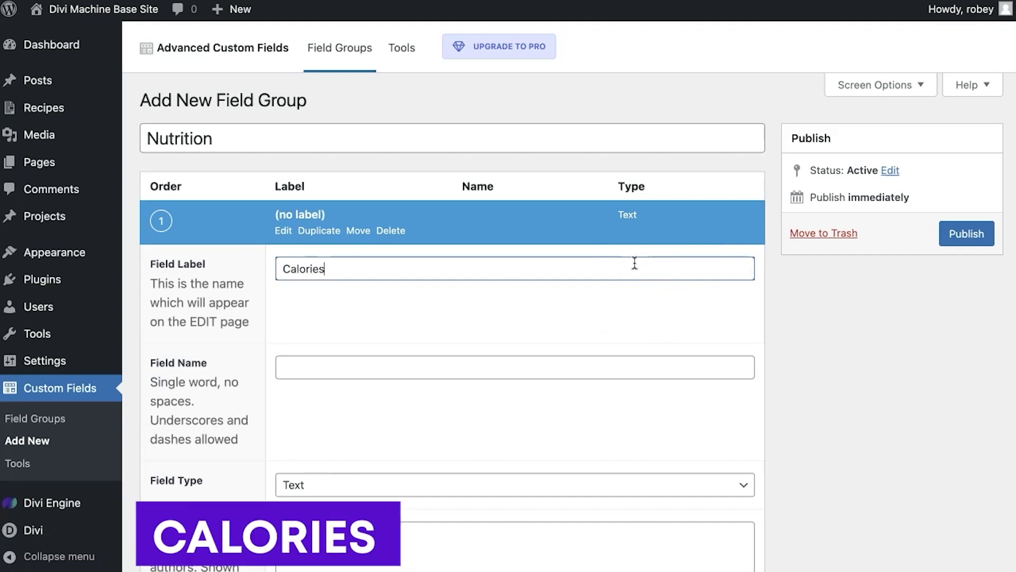
left_click(545, 426)
Set the Calories field's type to Number and its author instructions to "How bad is this for you?"
scroll(545, 425, "down", 4)
left_click(440, 270)
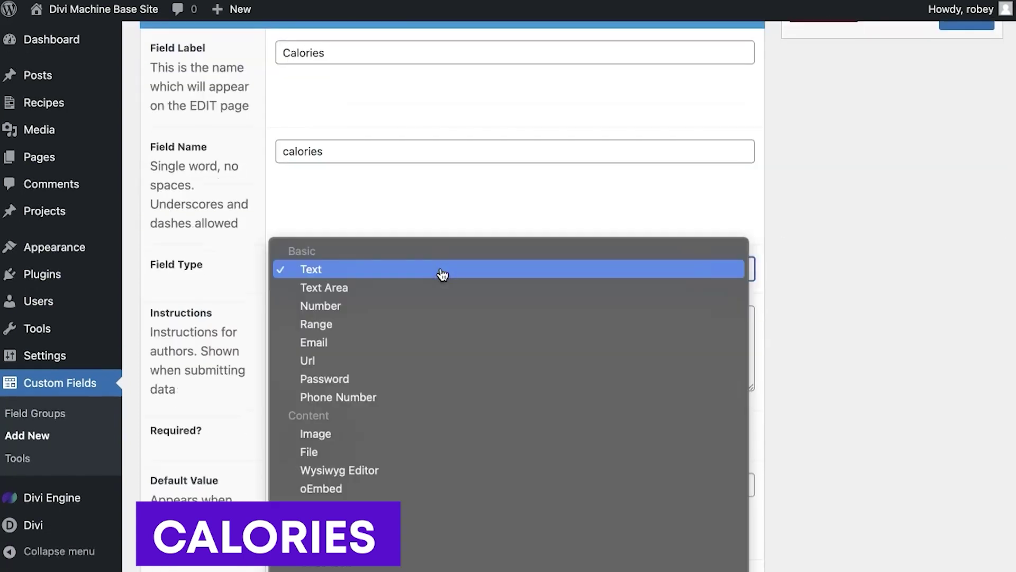
left_click(416, 317)
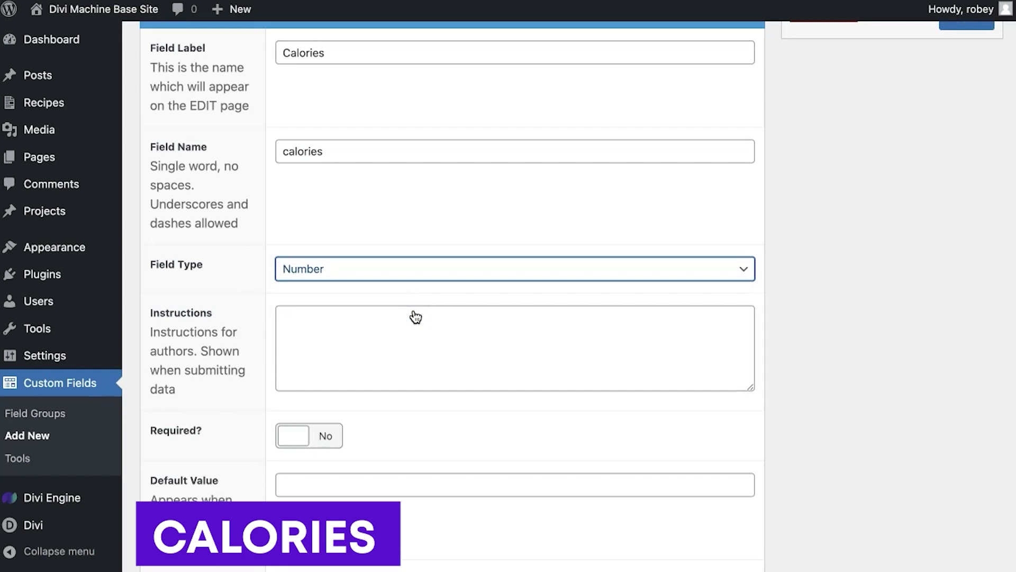
left_click(398, 334)
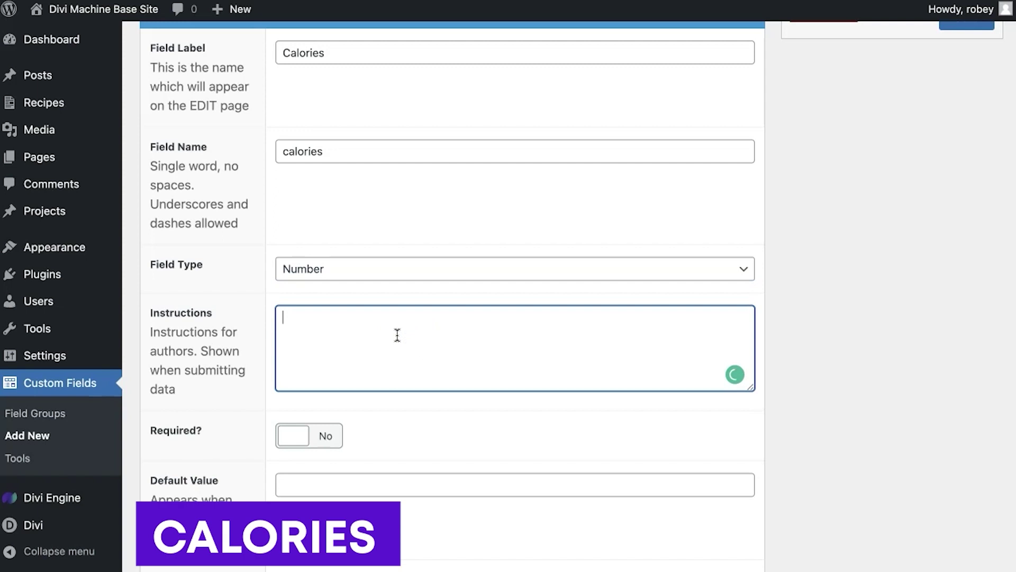
type("How bad is this for you?")
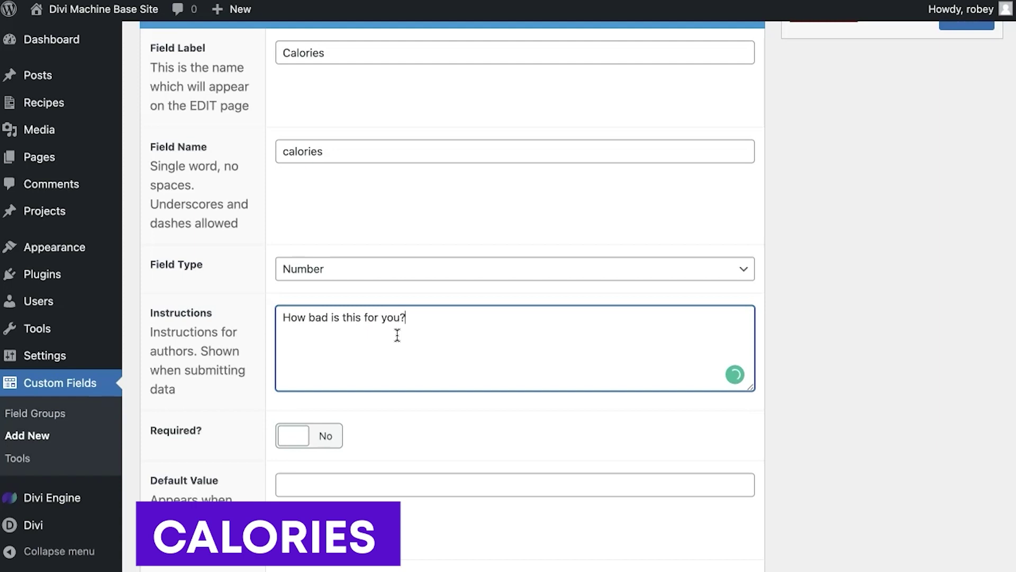
Set the Calories field's default value to 0 and its Append text to Calories
scroll(392, 344, "down", 4)
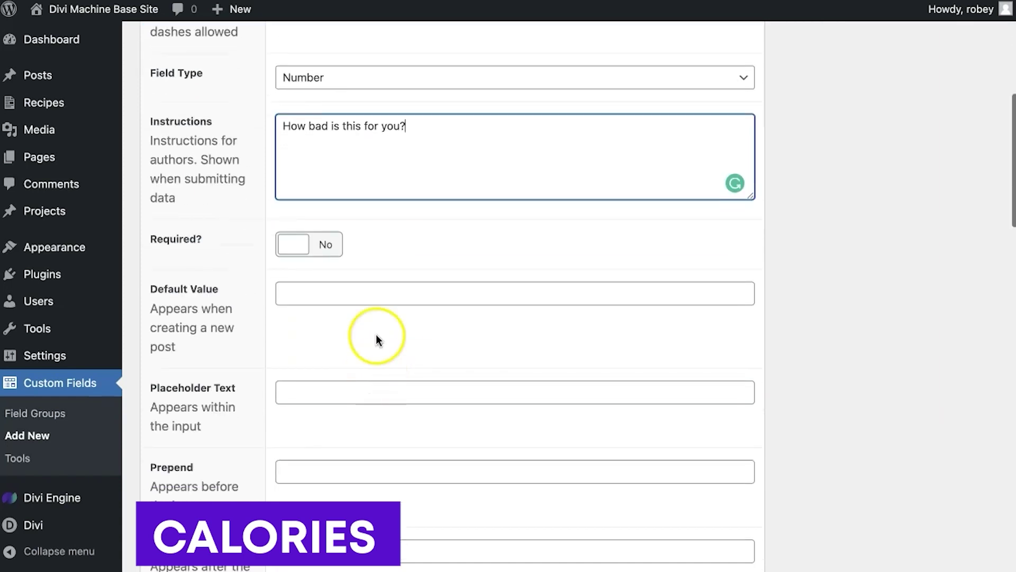
left_click(370, 298)
type("0")
scroll(352, 381, "down", 3)
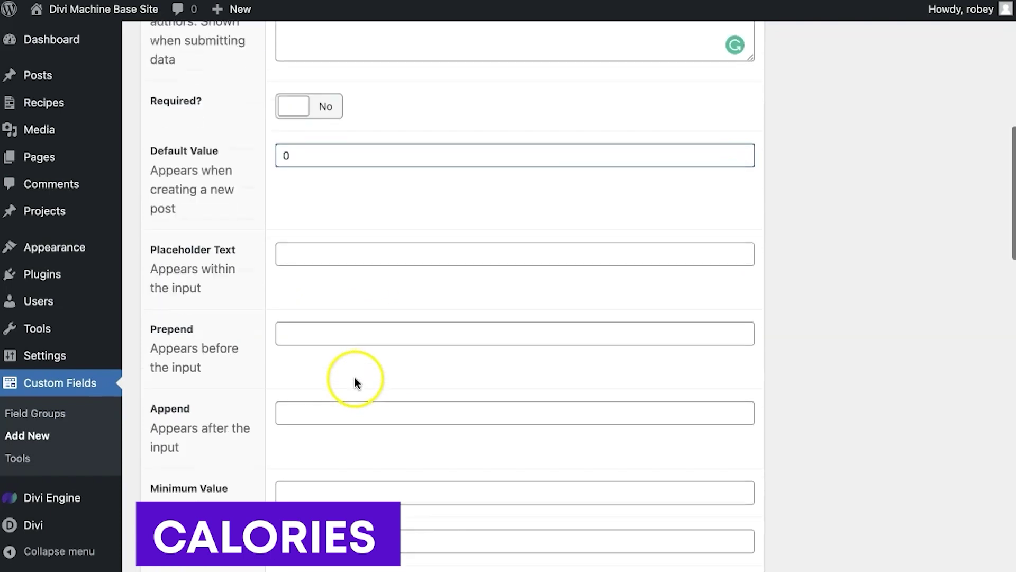
scroll(342, 302, "down", 3)
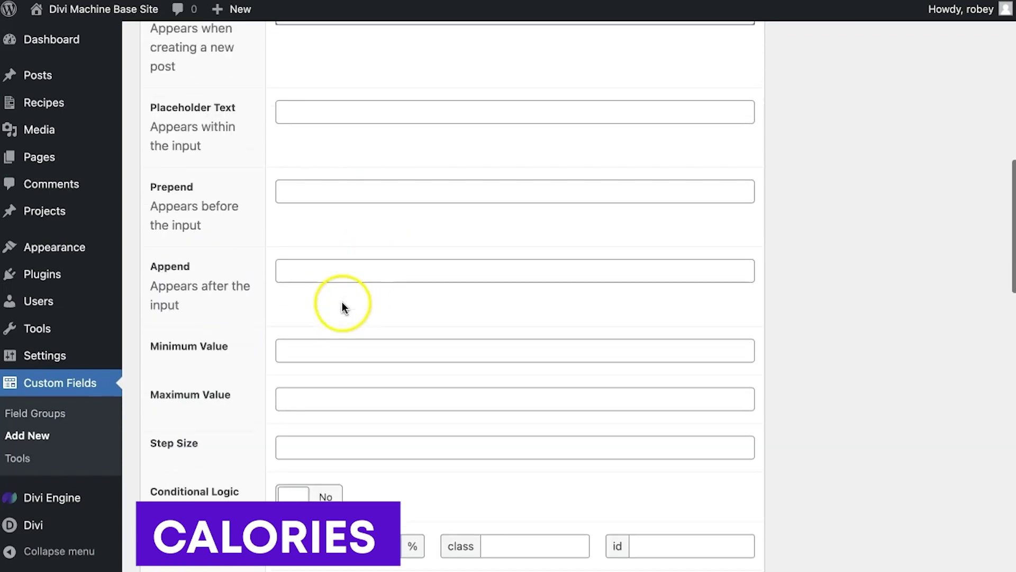
left_click(356, 273)
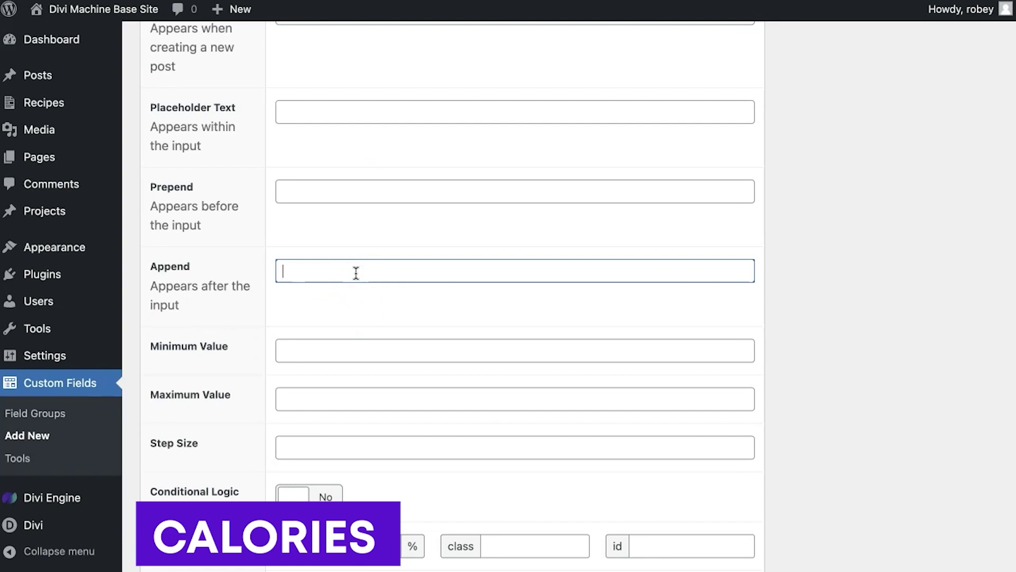
type("Calories")
Set the Calories field's minimum value to 0, maximum value to 10000 and step size to 10
scroll(315, 370, "down", 2)
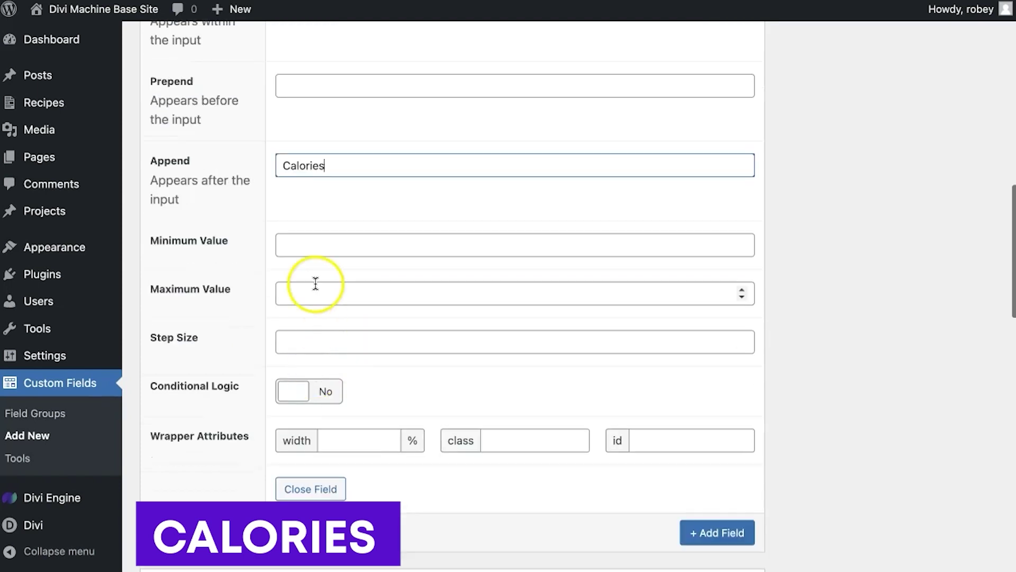
left_click(322, 251)
type("0")
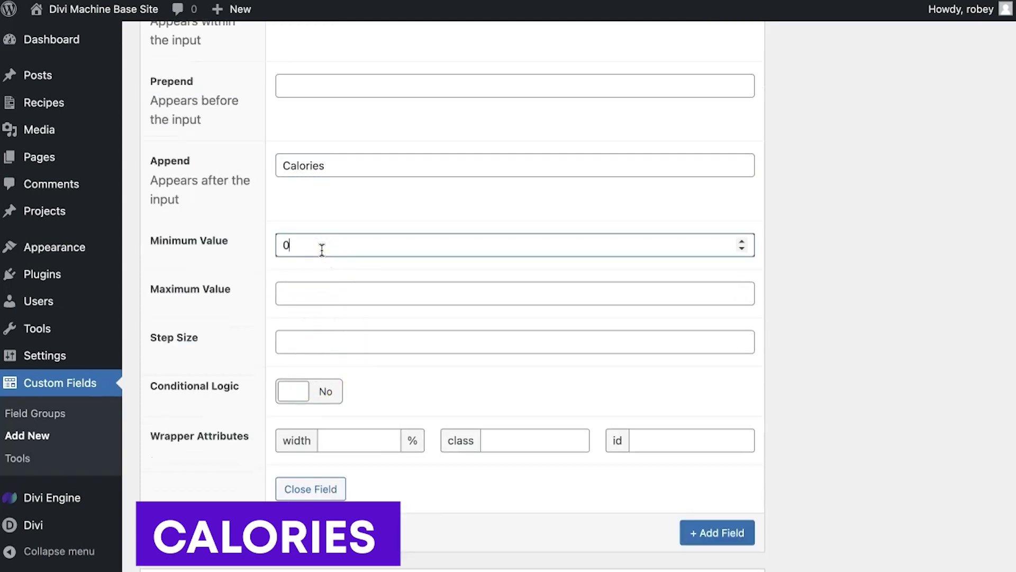
left_click(309, 290)
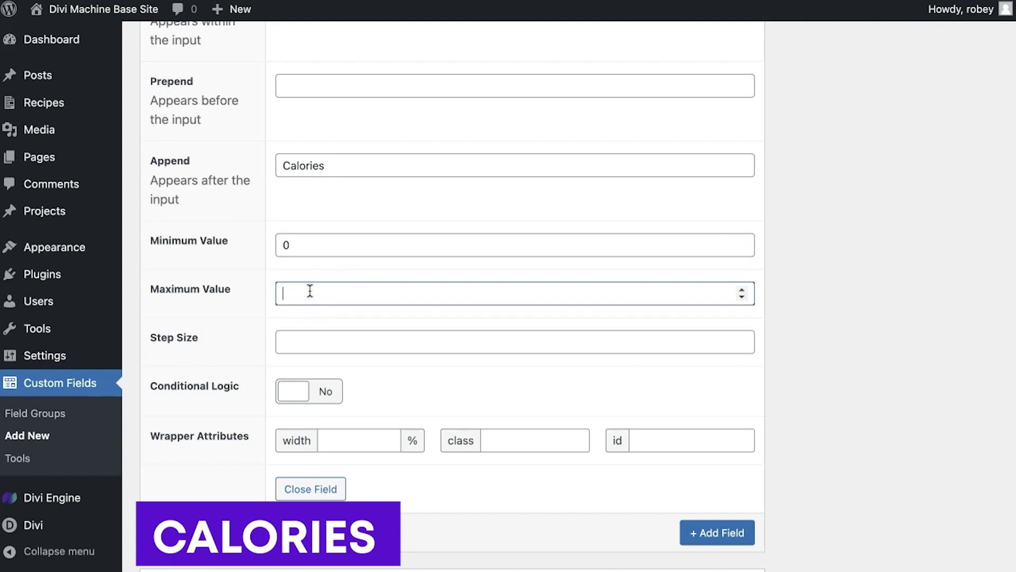
type("10000")
left_click(324, 340)
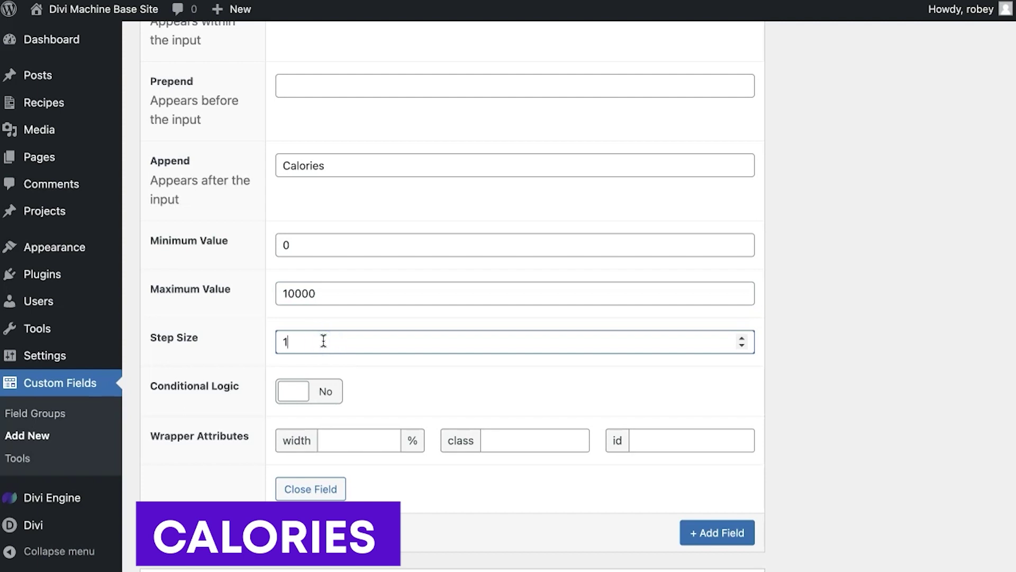
type("1")
type("0")
Extend the Calories field's Append text to "Calories per Serving"
scroll(324, 341, "up", 10)
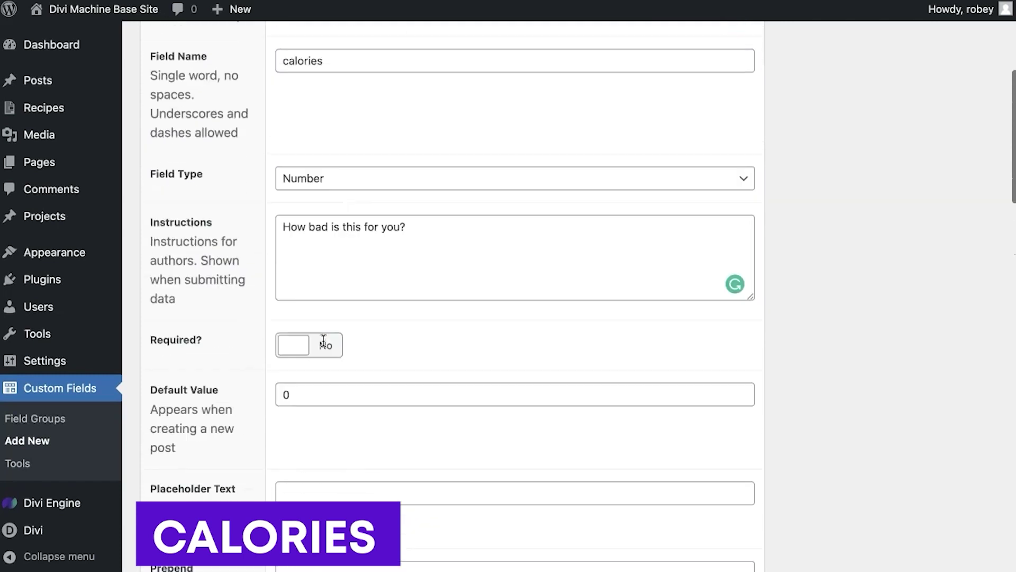
scroll(323, 340, "up", 5)
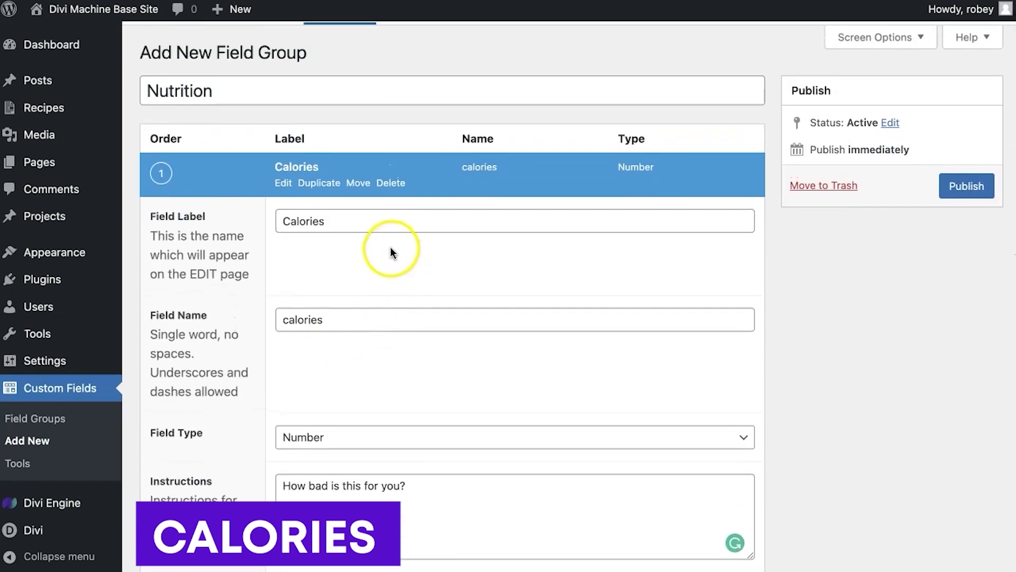
scroll(366, 341, "down", 10)
left_click(360, 355)
left_click(347, 369)
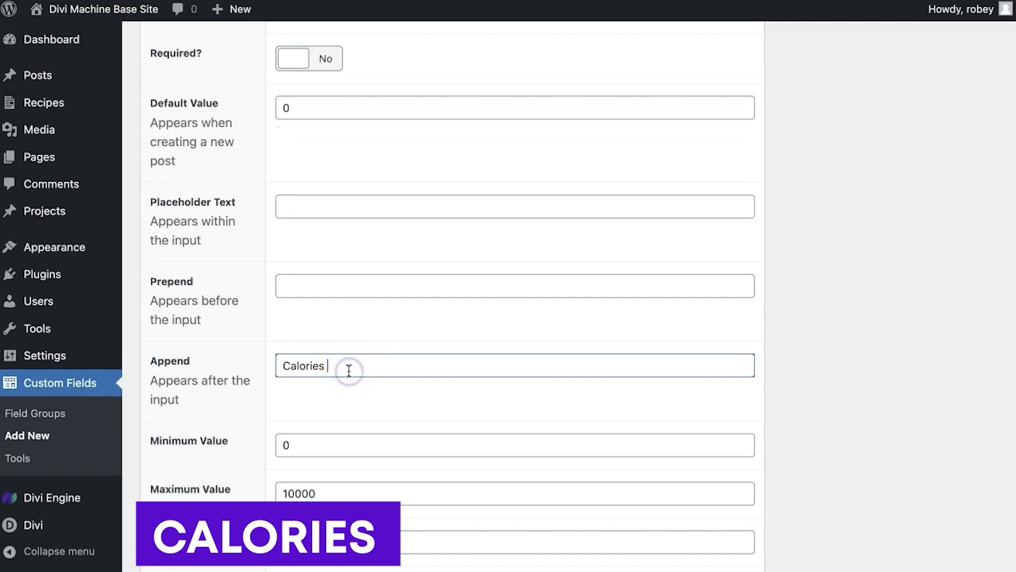
type("per")
left_click(392, 363)
left_click(669, 399)
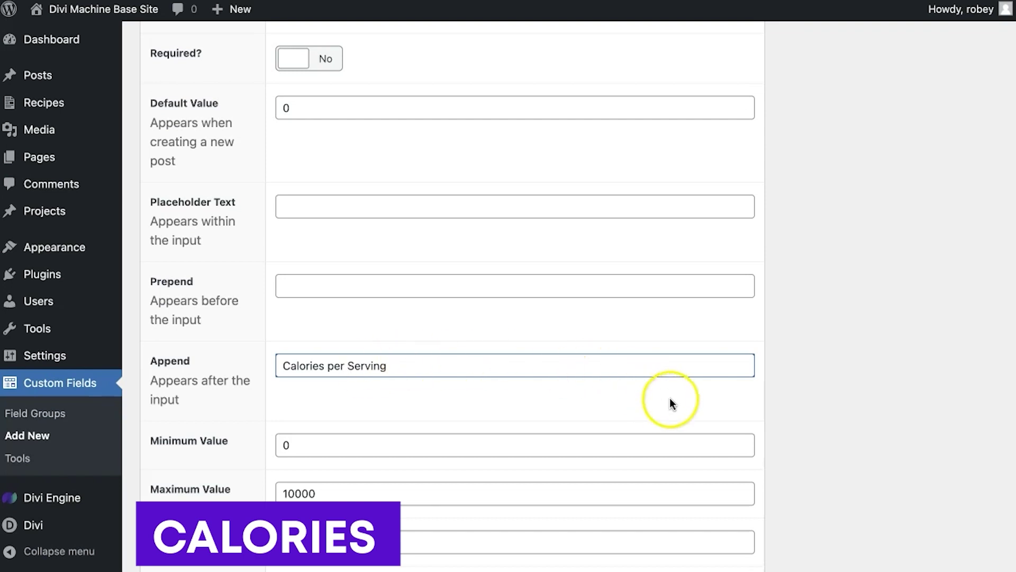
Add a second field to the Nutrition group labelled Fat, with fat as its field name
scroll(669, 398, "down", 8)
left_click(723, 265)
left_click(464, 321)
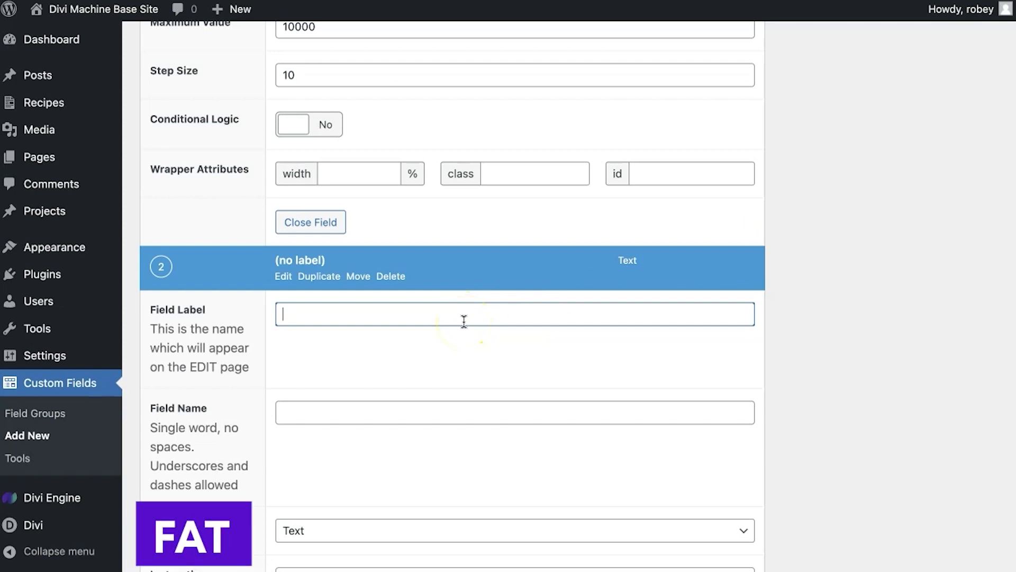
key("Tab")
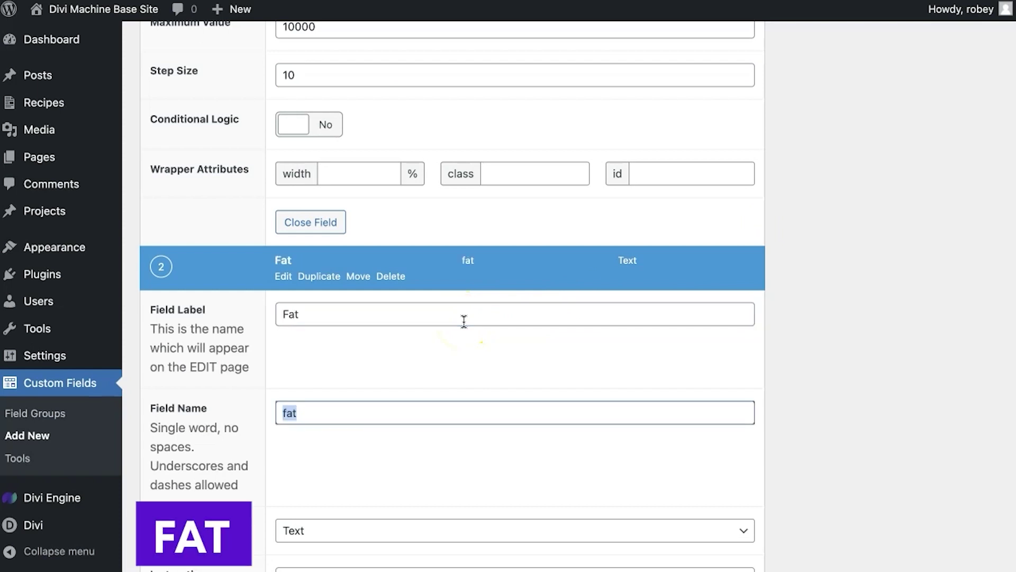
Make the Fat field a Number type with the instructions "How much fat is in here?"
scroll(472, 386, "down", 4)
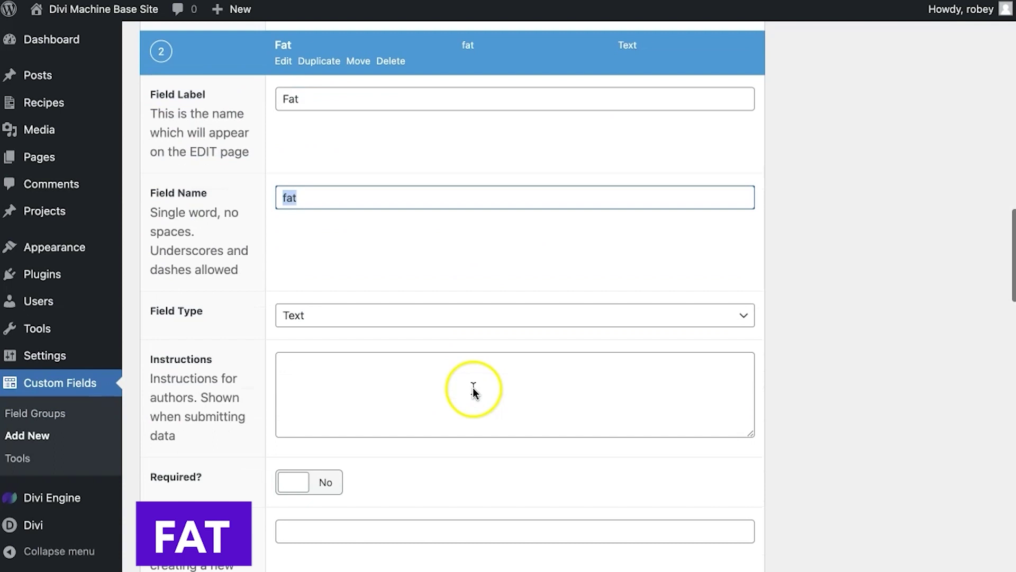
left_click(435, 321)
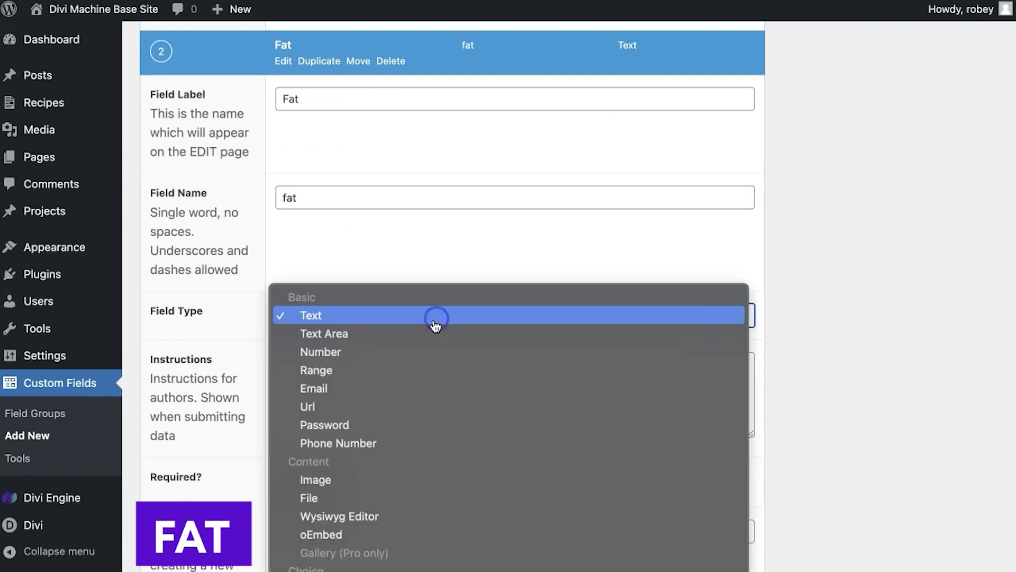
left_click(393, 353)
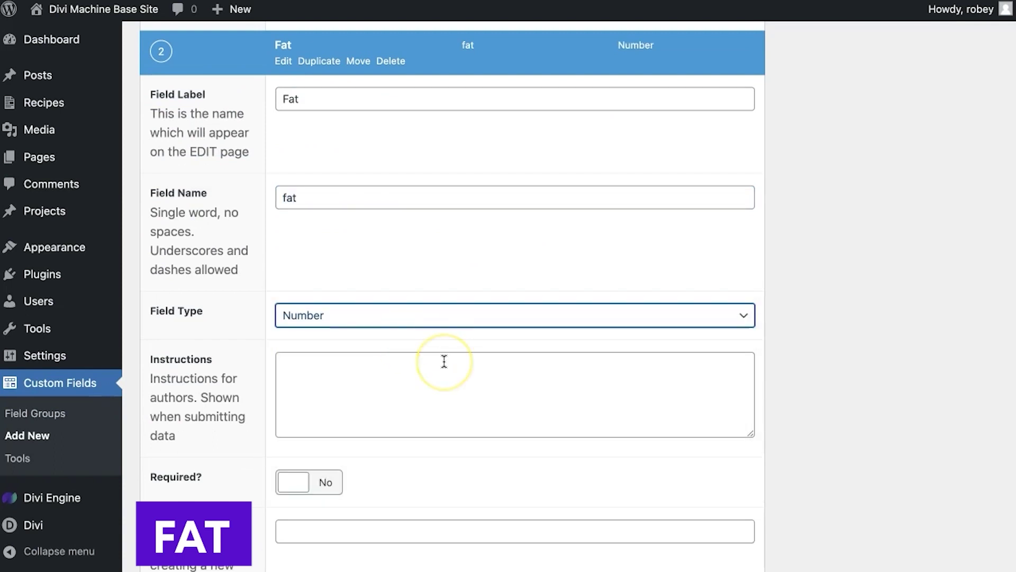
scroll(444, 360, "down", 5)
left_click(329, 119)
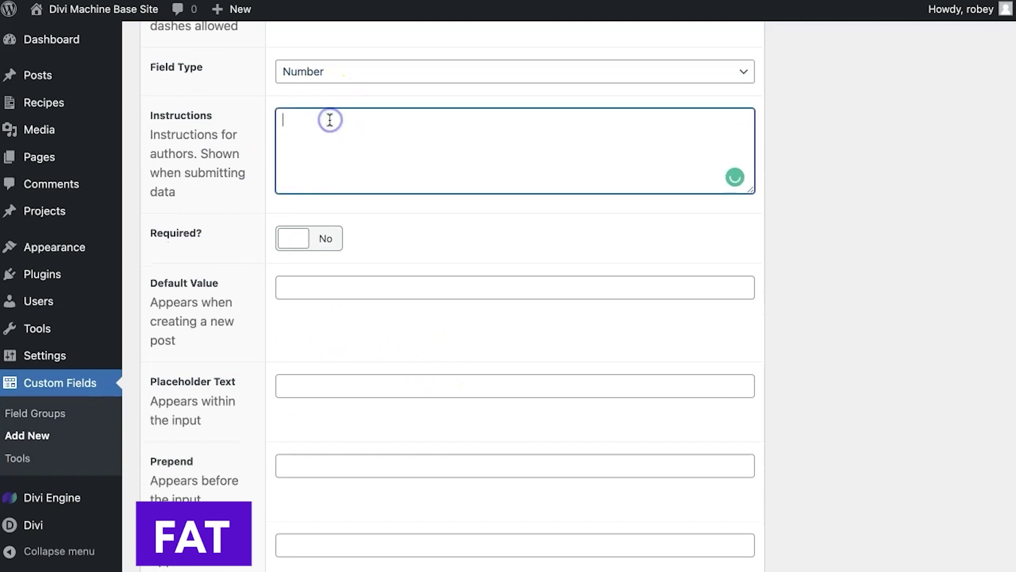
type("How")
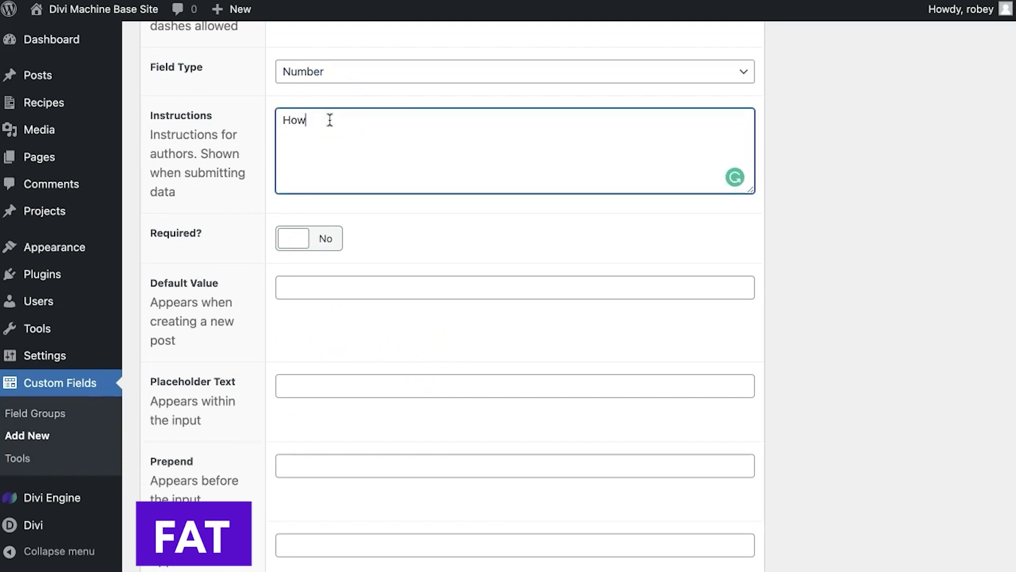
type(" much fat is in here?")
Set the Fat field's default value to 0 and its Append text to grams
scroll(241, 278, "down", 2)
left_click(312, 191)
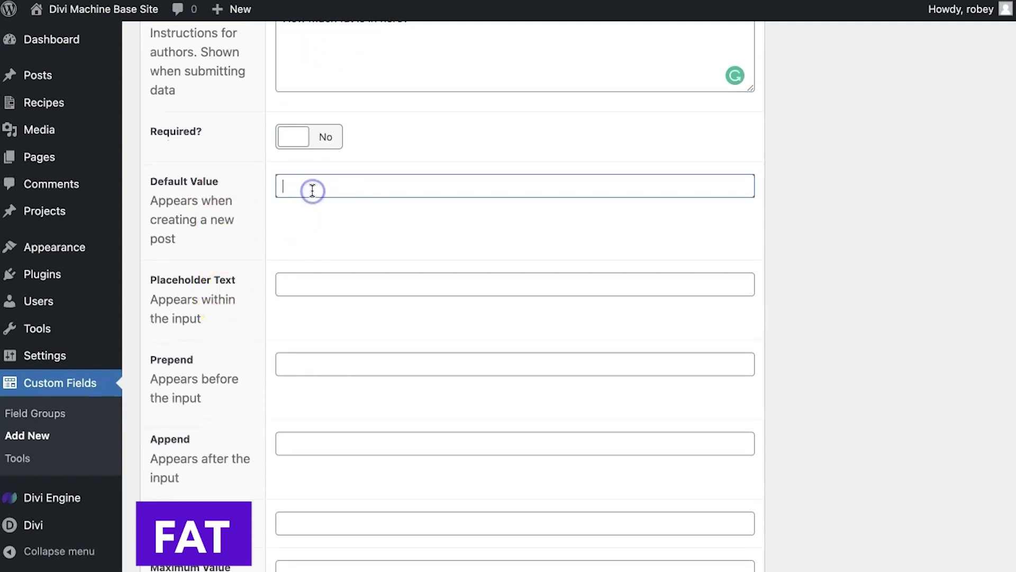
type("0")
scroll(382, 326, "down", 3)
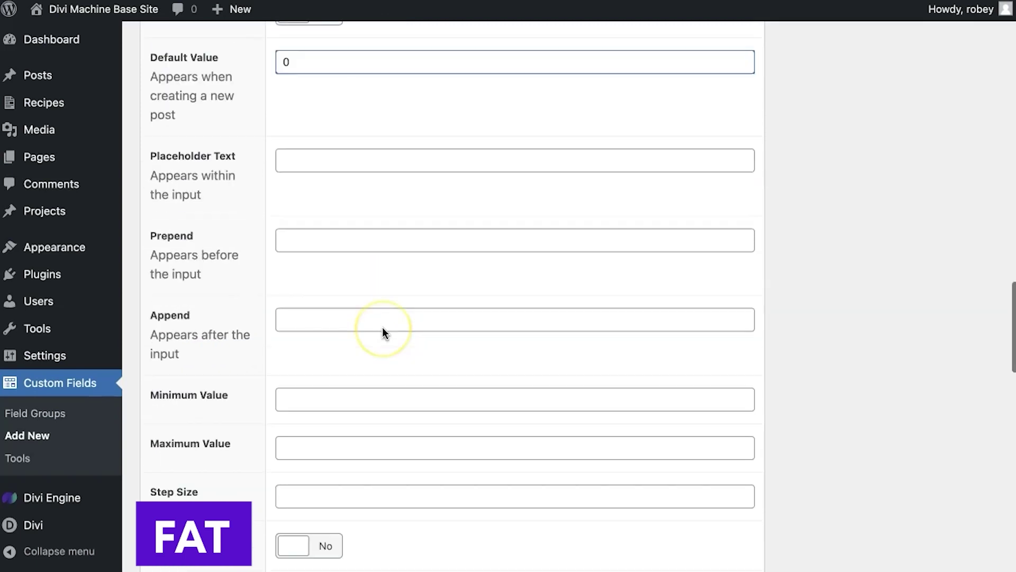
scroll(256, 389, "down", 1)
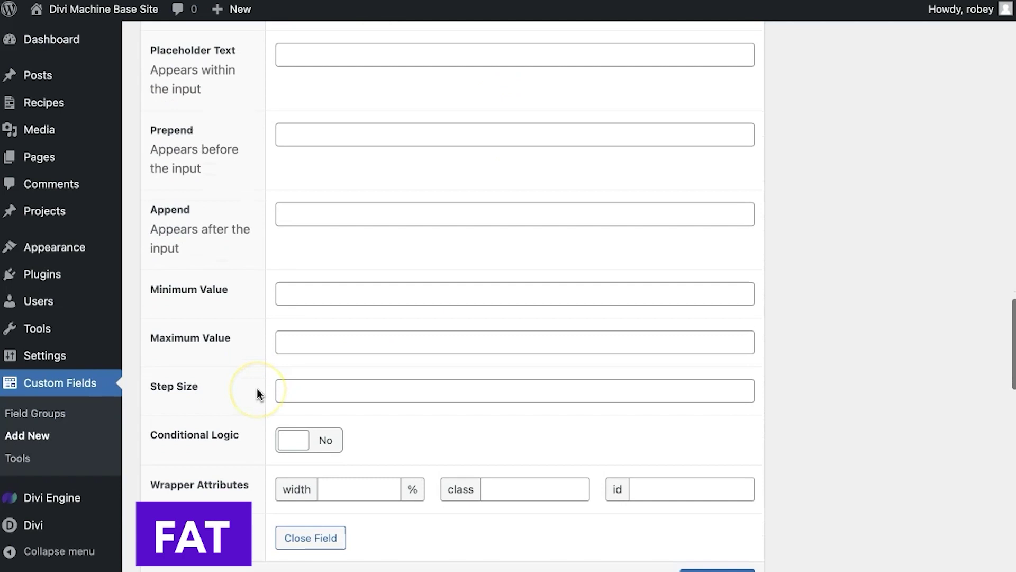
left_click(299, 207)
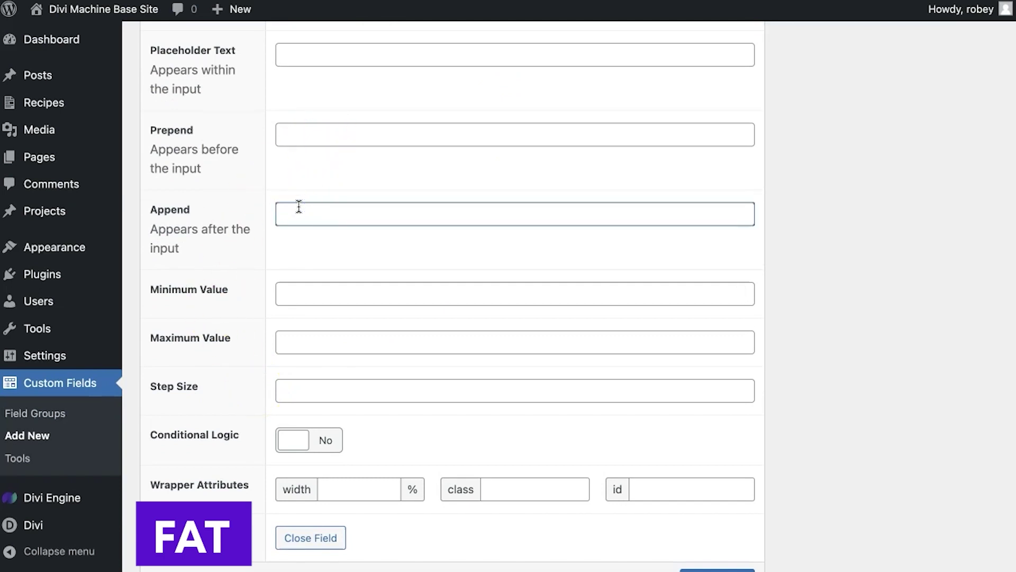
type("gr")
type("gram")
type("s")
Set the Fat field's minimum value to 0.0, maximum value to 1000.0 and step size to 0.1
left_click(300, 299)
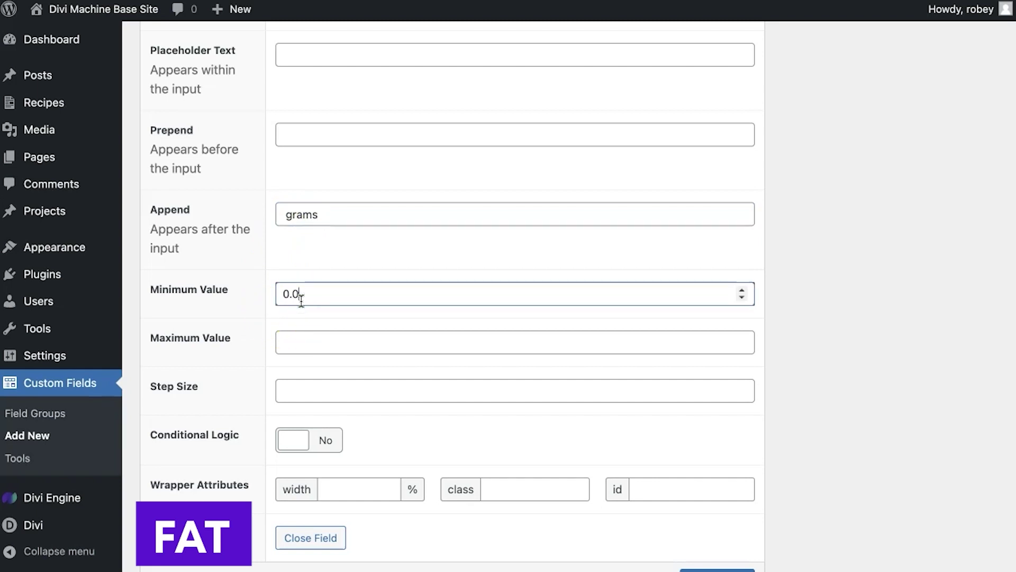
left_click(311, 332)
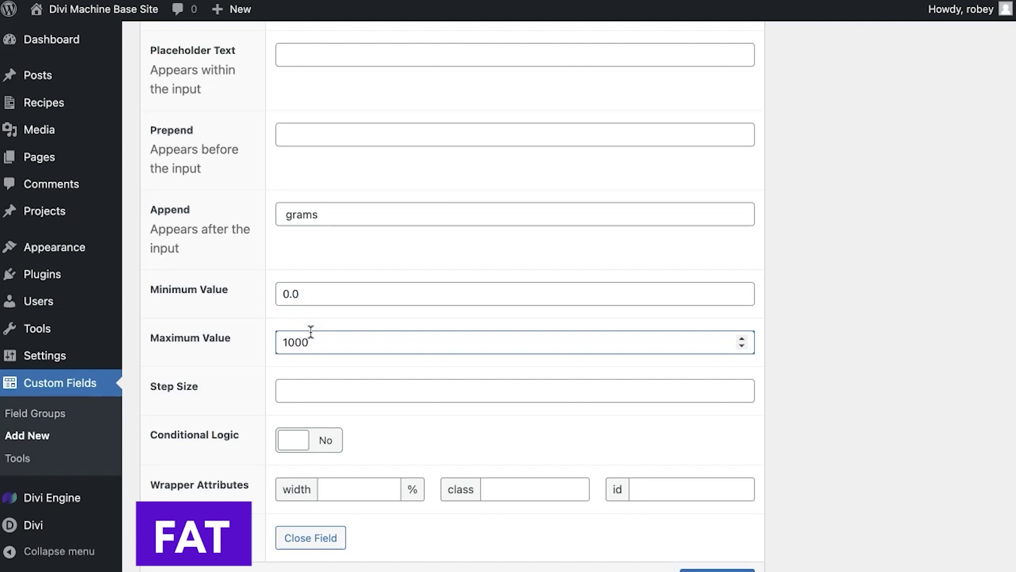
left_click(290, 396)
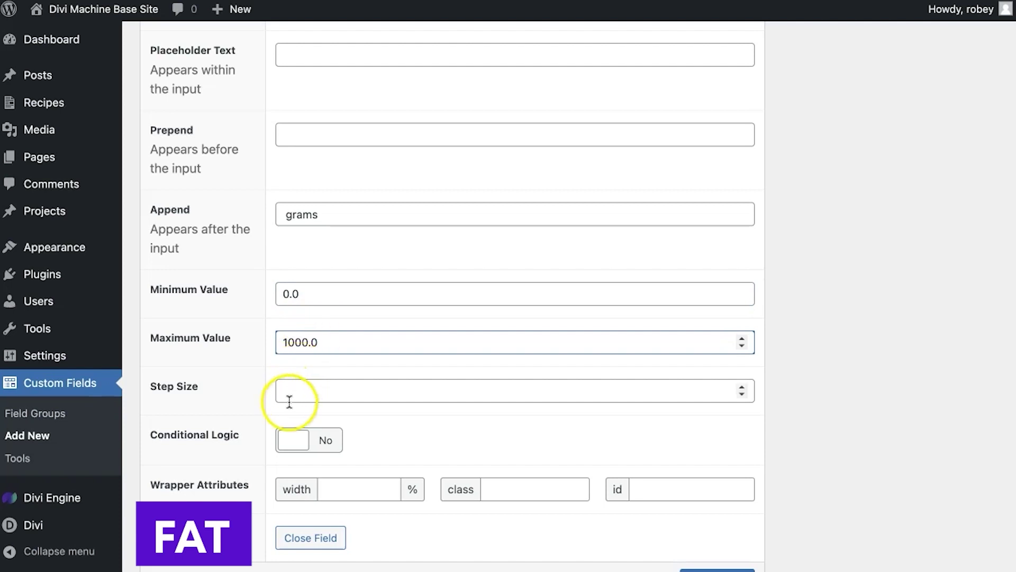
type("0.1")
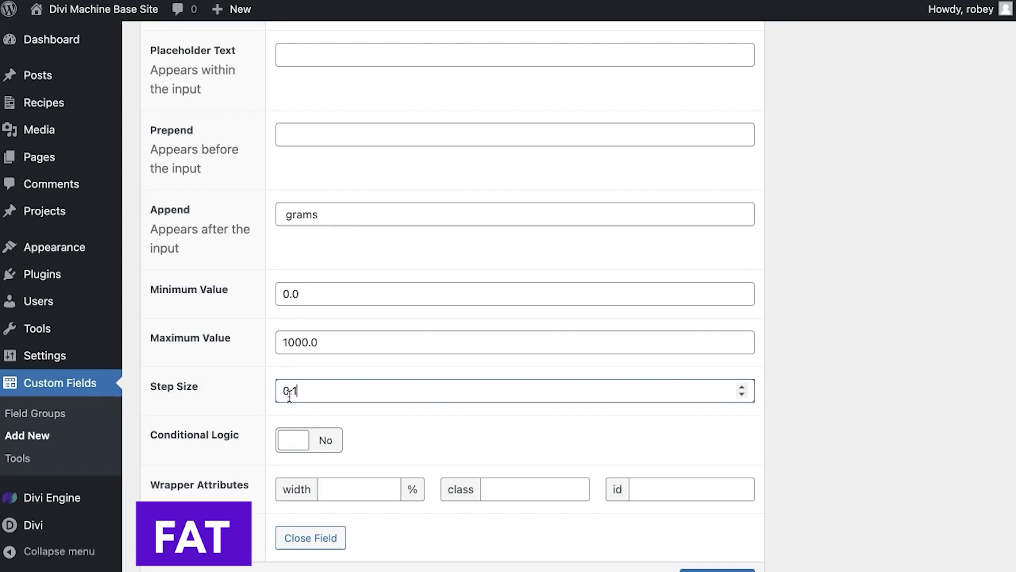
left_click(370, 424)
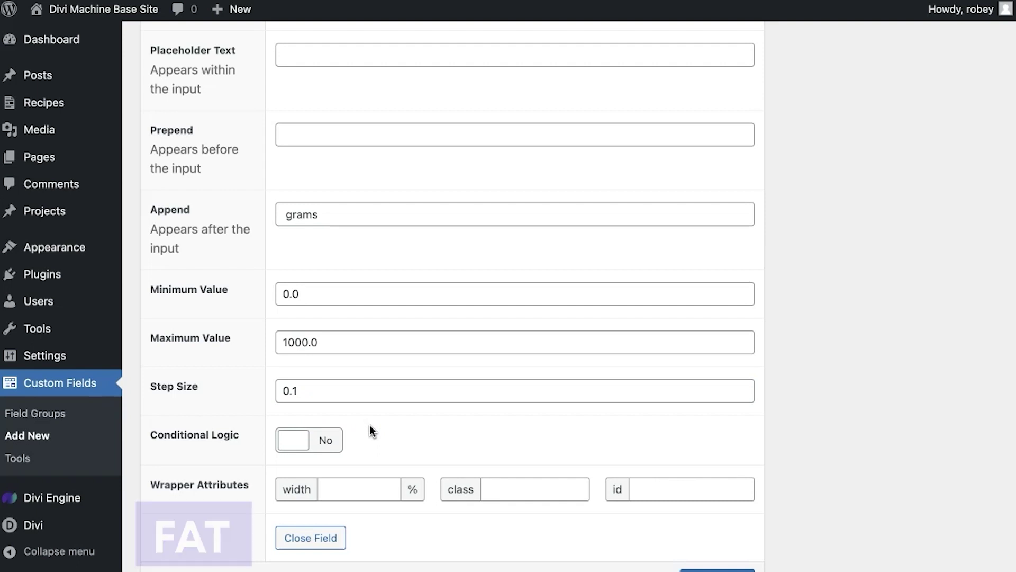
Add a third field to the Nutrition group labelled Protein, with protein as its field name
scroll(508, 429, "down", 5)
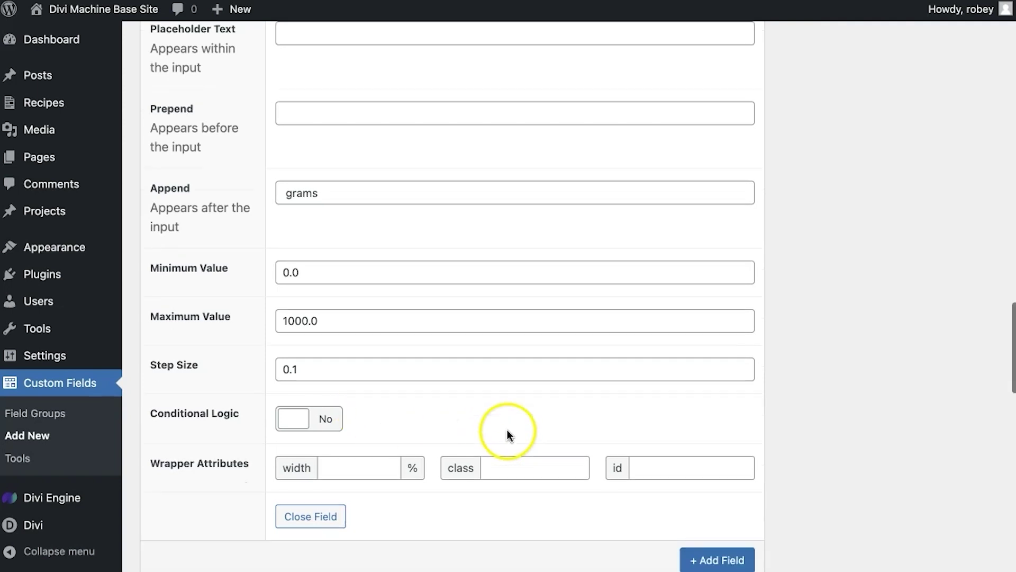
left_click(709, 398)
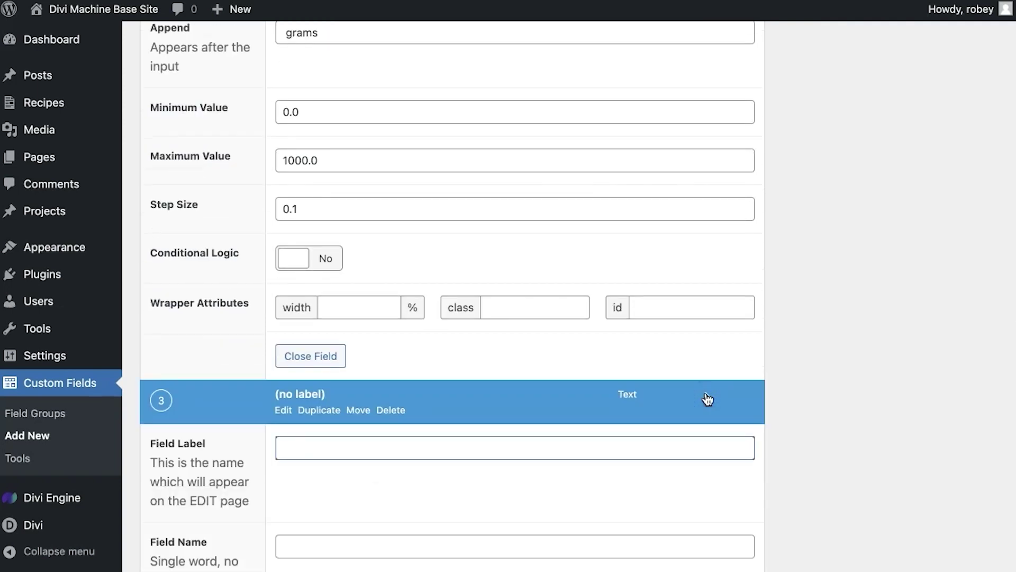
scroll(707, 399, "down", 4)
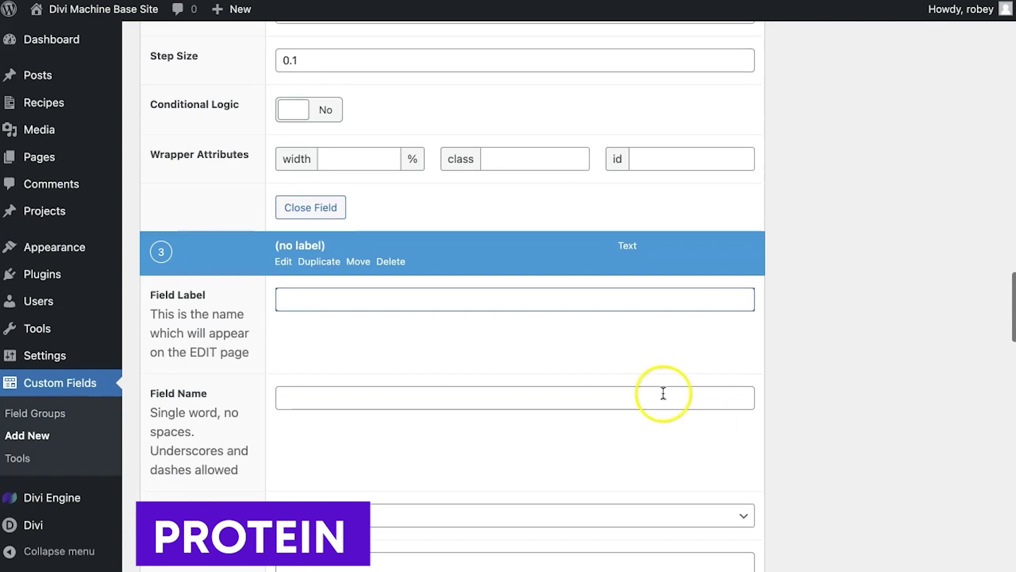
type("Protein")
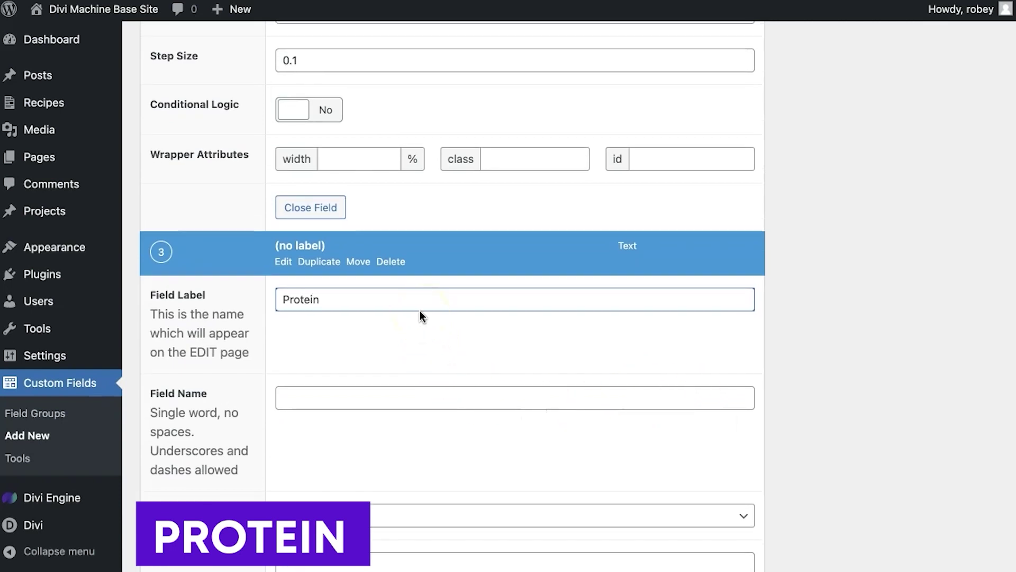
left_click(414, 477)
Make the Protein field a Number type with the instructions "How swole does this dish make you?"
scroll(414, 477, "down", 5)
left_click(367, 297)
left_click(372, 219)
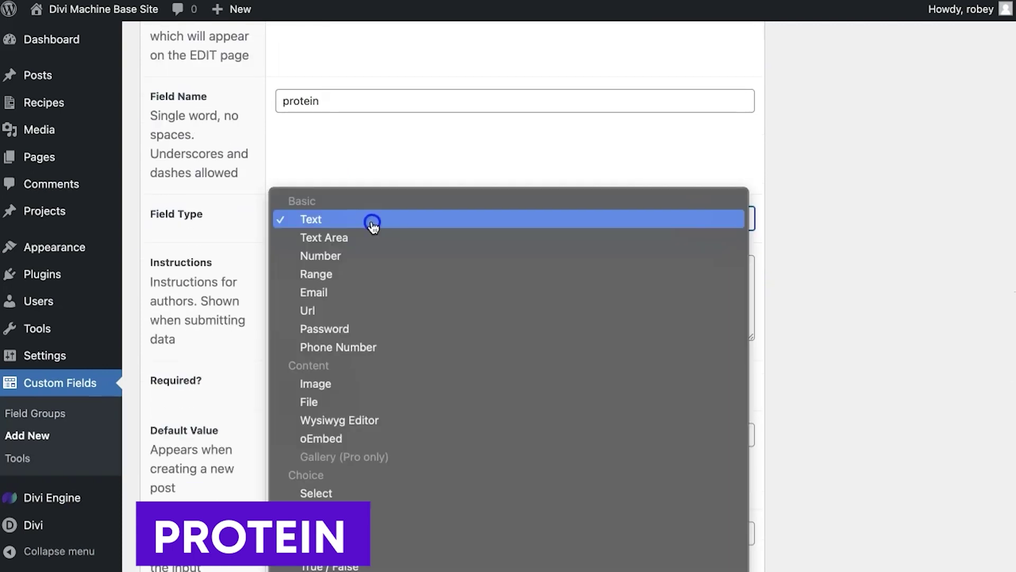
left_click(369, 257)
left_click(352, 281)
type("How s")
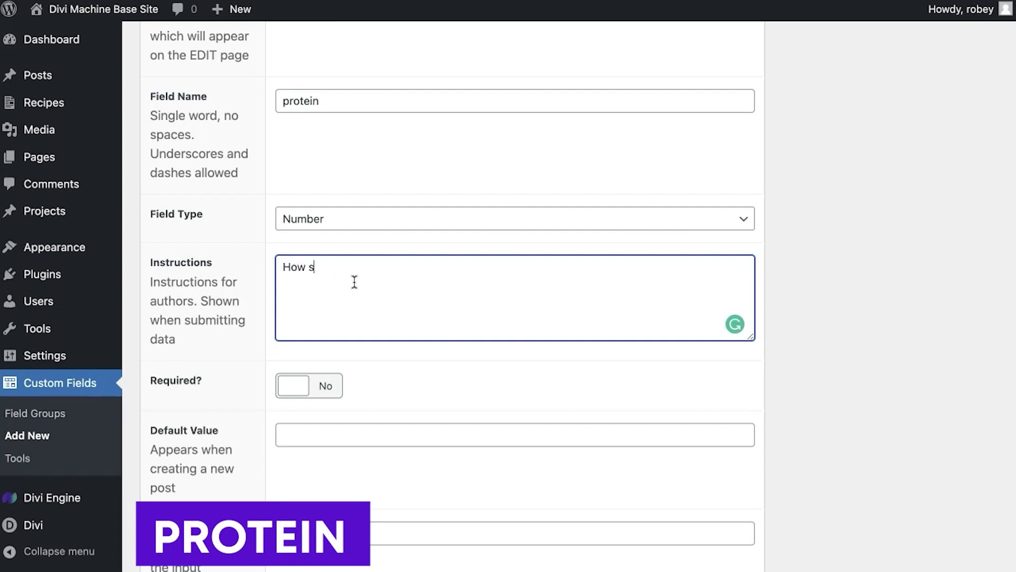
type("wole does this dish make you?")
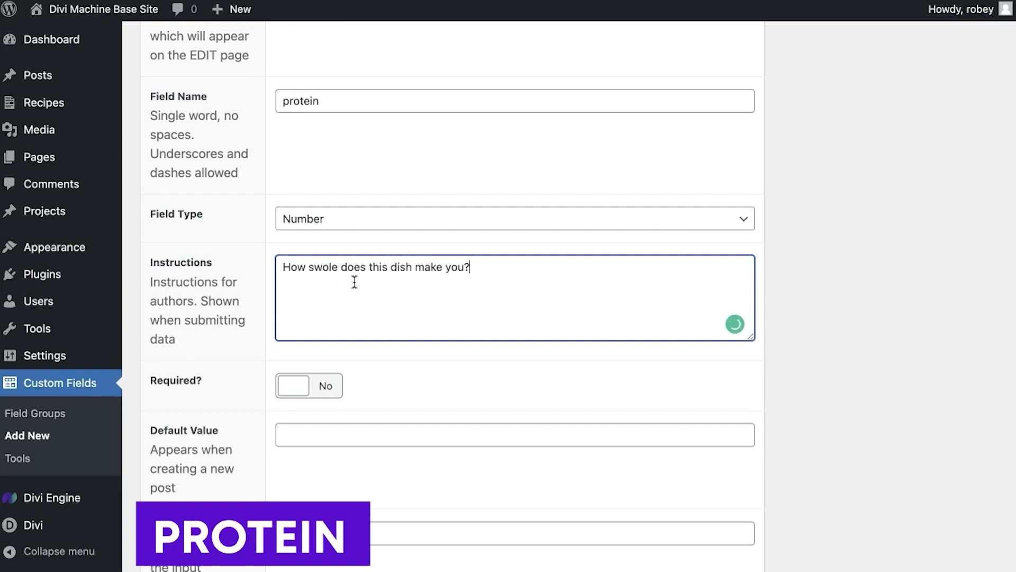
Set the Protein field's default value to 0 and its Append text to grams
scroll(320, 313, "down", 4)
left_click(342, 220)
type("0")
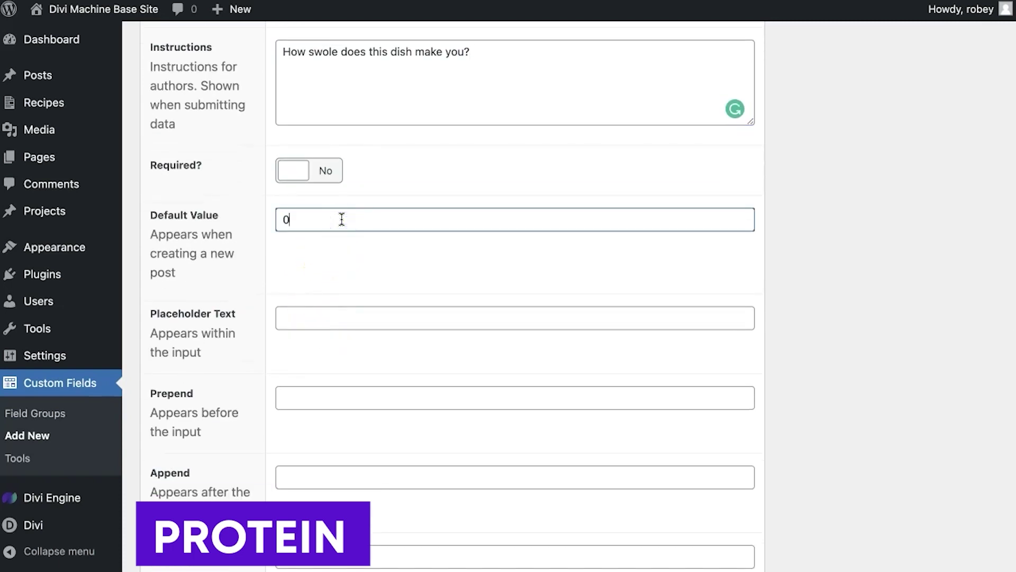
scroll(329, 354, "down", 4)
left_click(354, 259)
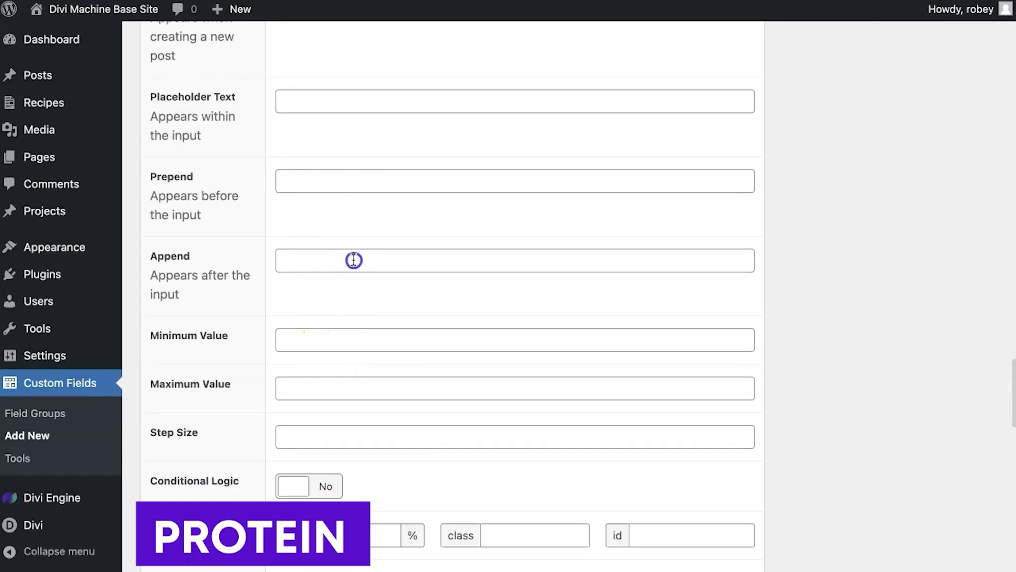
type("grams")
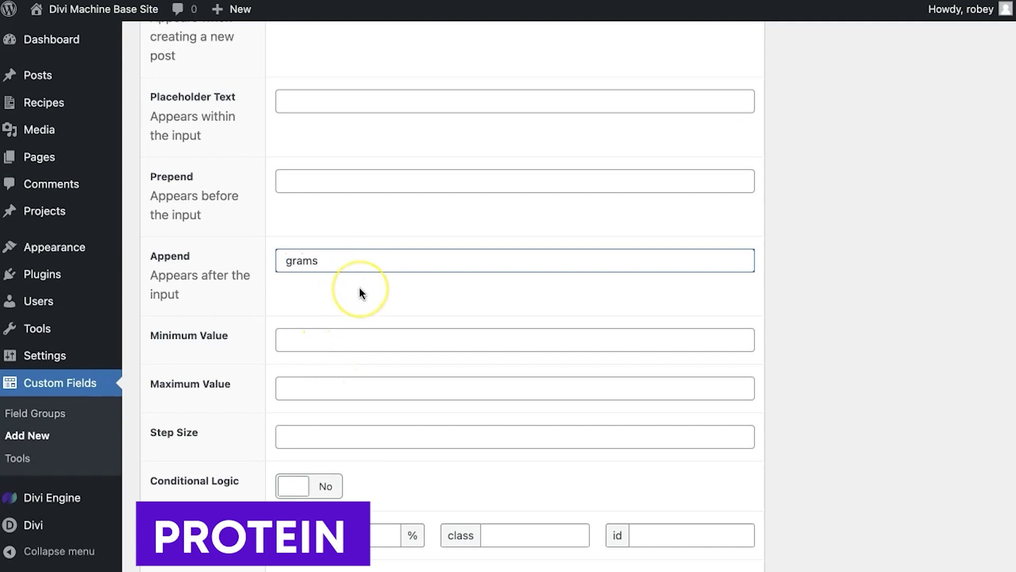
Set the Protein field's minimum value to 0.0, maximum value to 1000.0 and step size to 0.1
scroll(360, 287, "down", 2)
left_click(343, 214)
type("0.0")
left_click(345, 261)
type("1000.0")
left_click(344, 308)
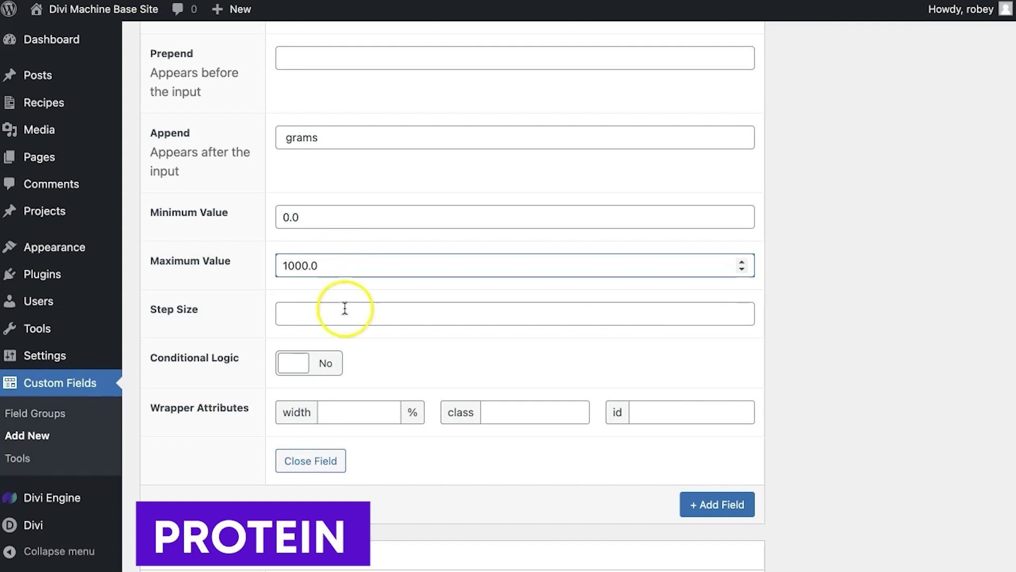
type("0.1")
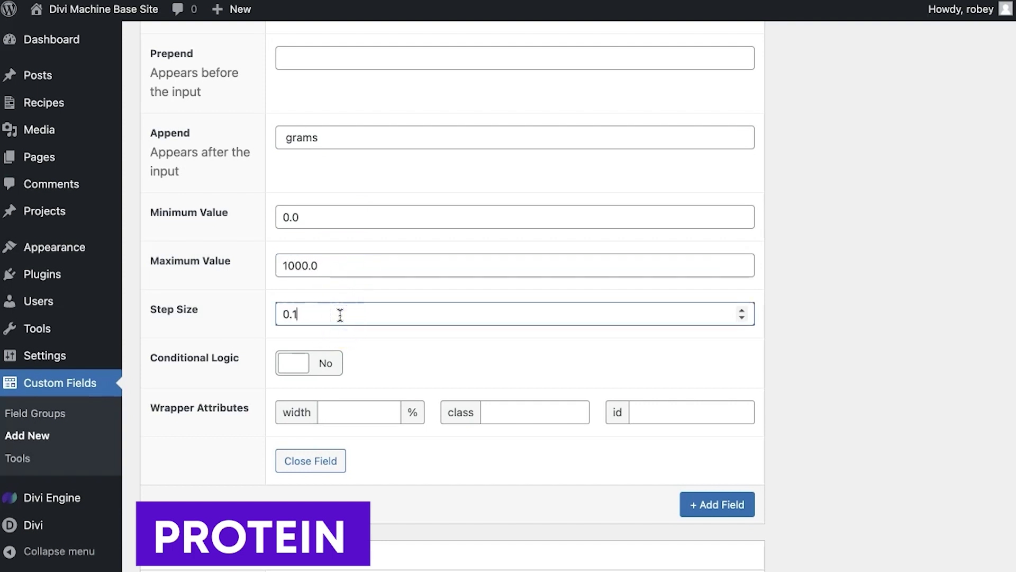
left_click(462, 345)
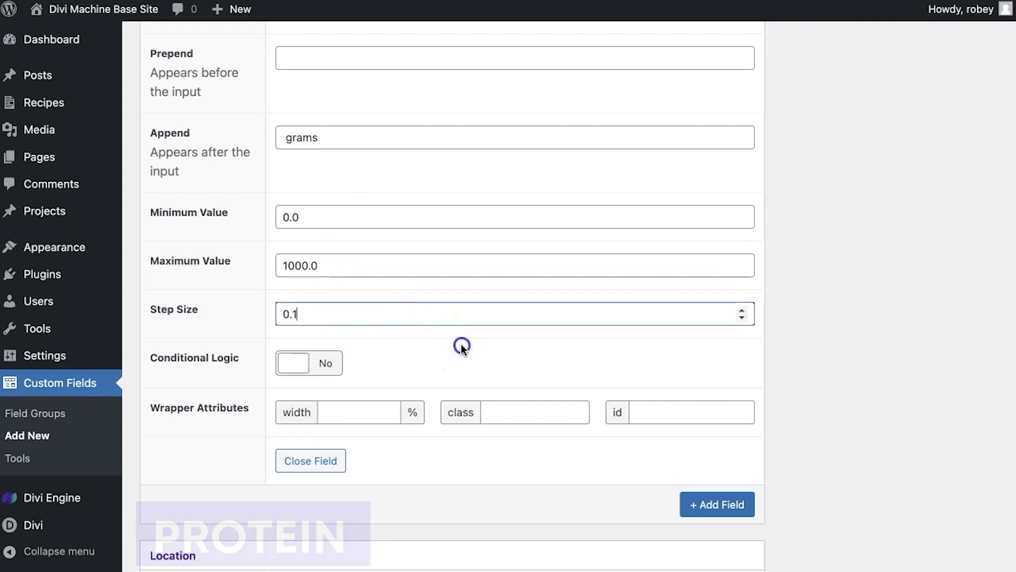
Add a fourth field to the Nutrition group labelled Carbs, with carbs as its field name
left_click(699, 505)
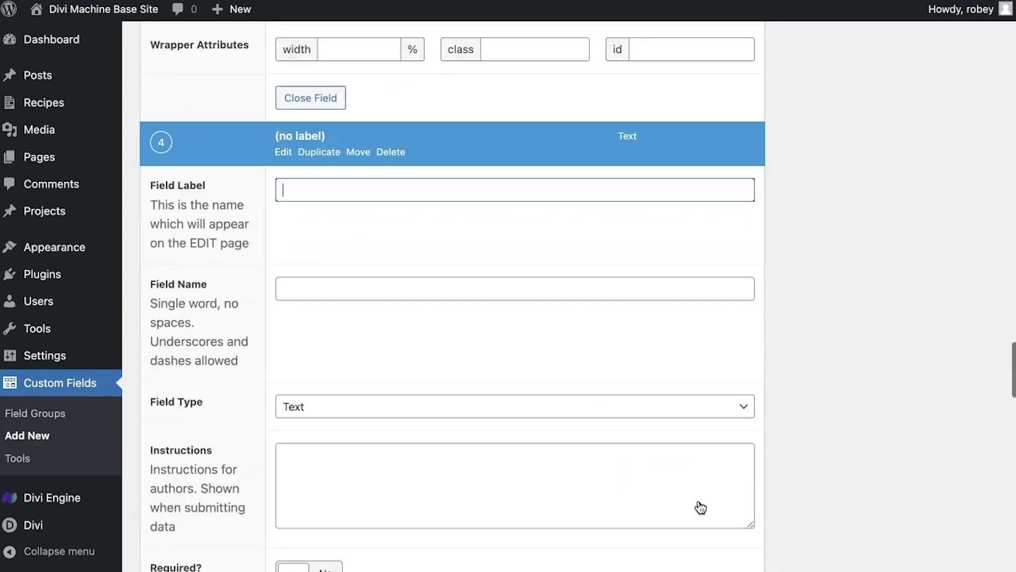
scroll(411, 190, "down", 15)
scroll(411, 186, "up", 16)
scroll(410, 187, "down", 2)
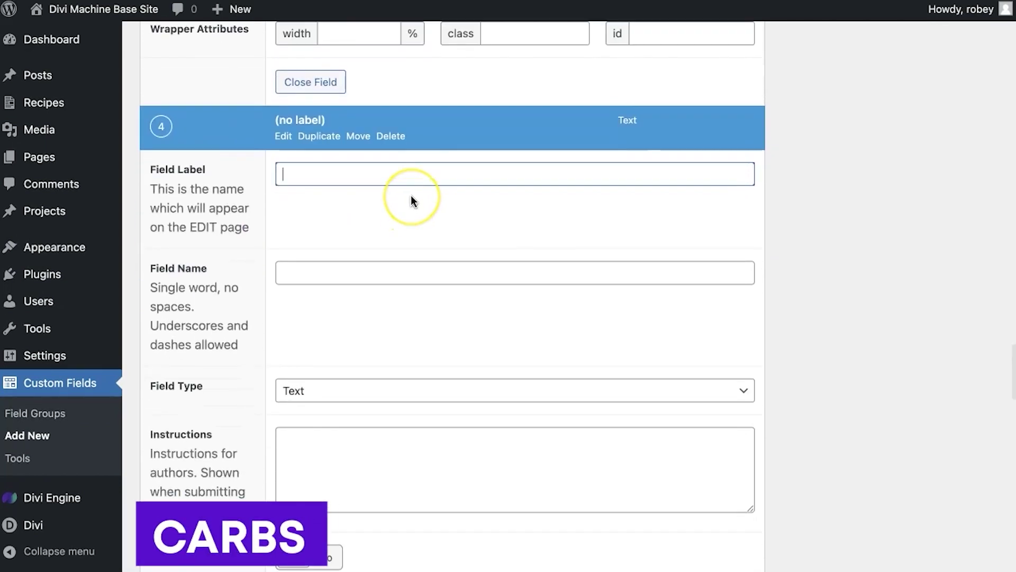
type("Carbs")
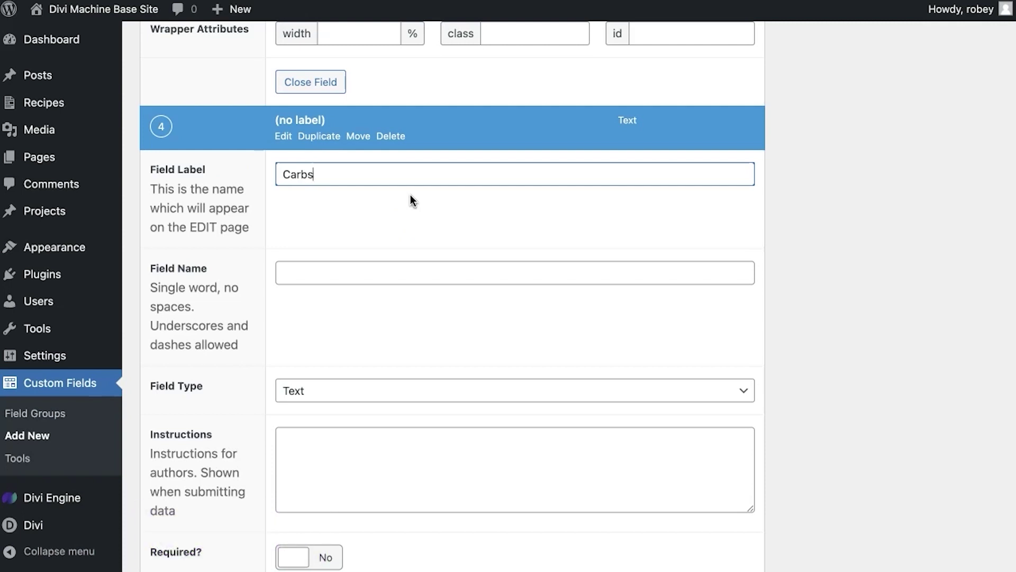
left_click(313, 271)
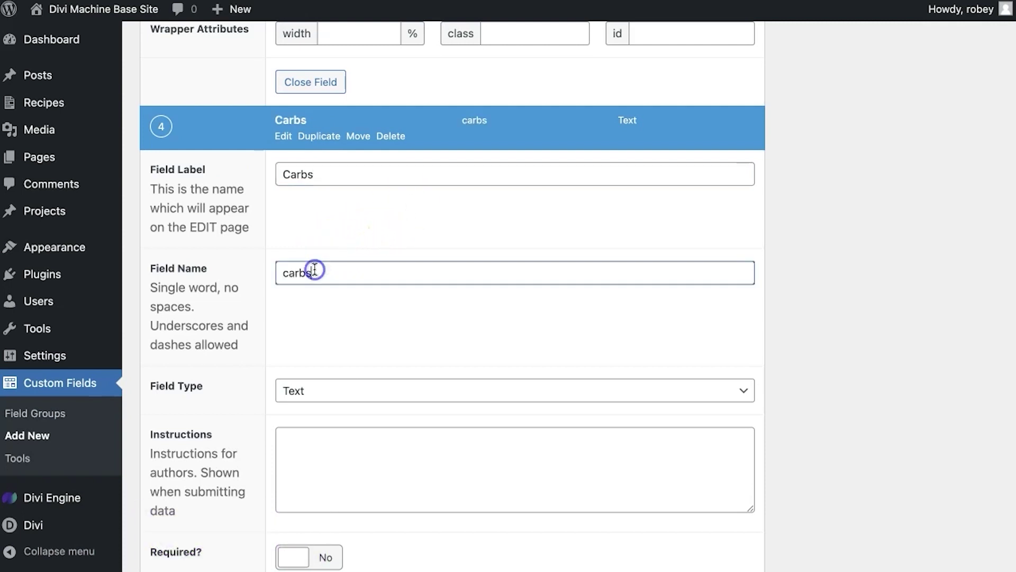
Make the Carbs field a Number type with the instructions "How many carbs are in here?"
left_click(310, 390)
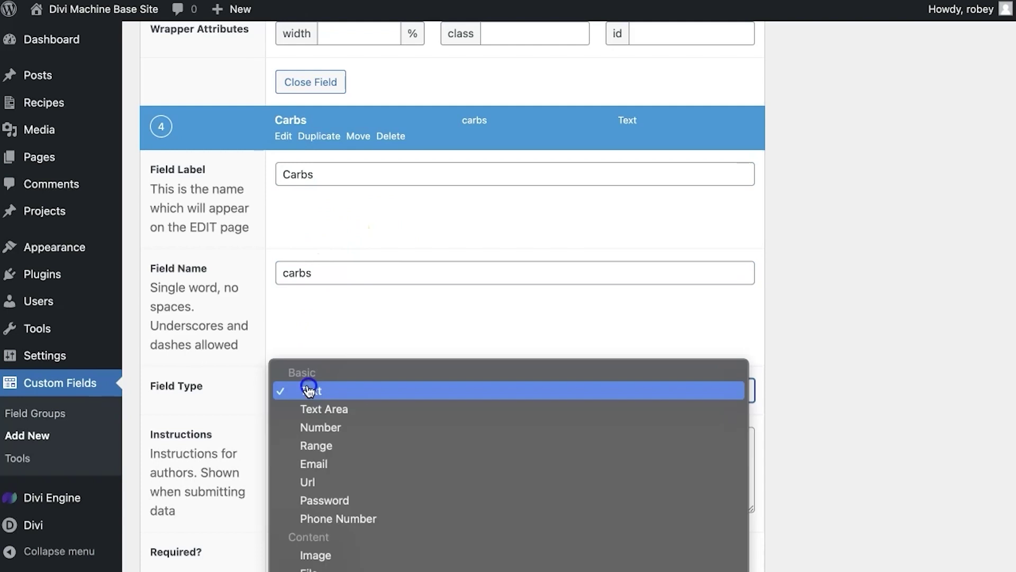
left_click(310, 427)
scroll(310, 426, "down", 4)
scroll(309, 426, "down", 2)
left_click(416, 187)
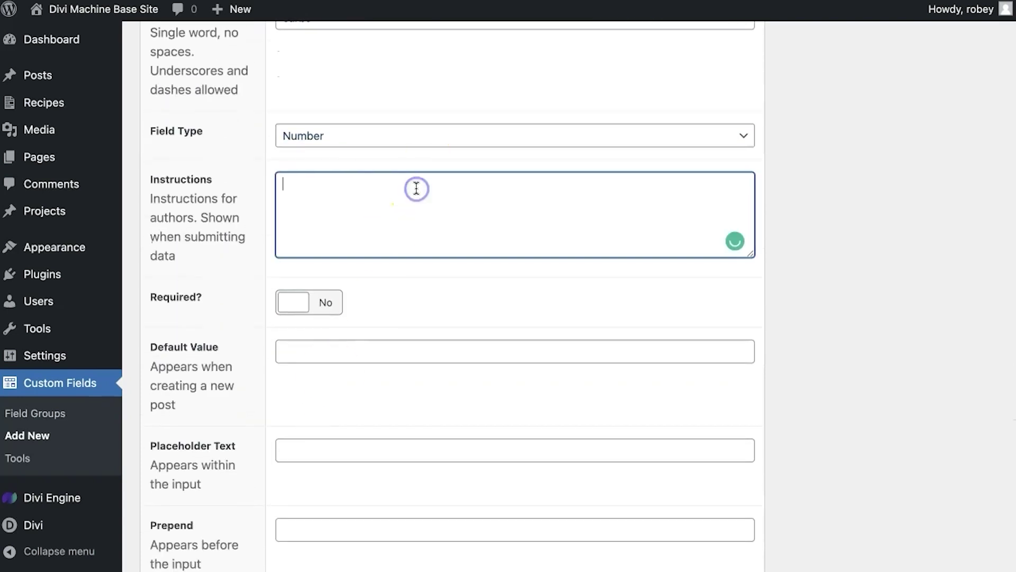
type("How many carbs")
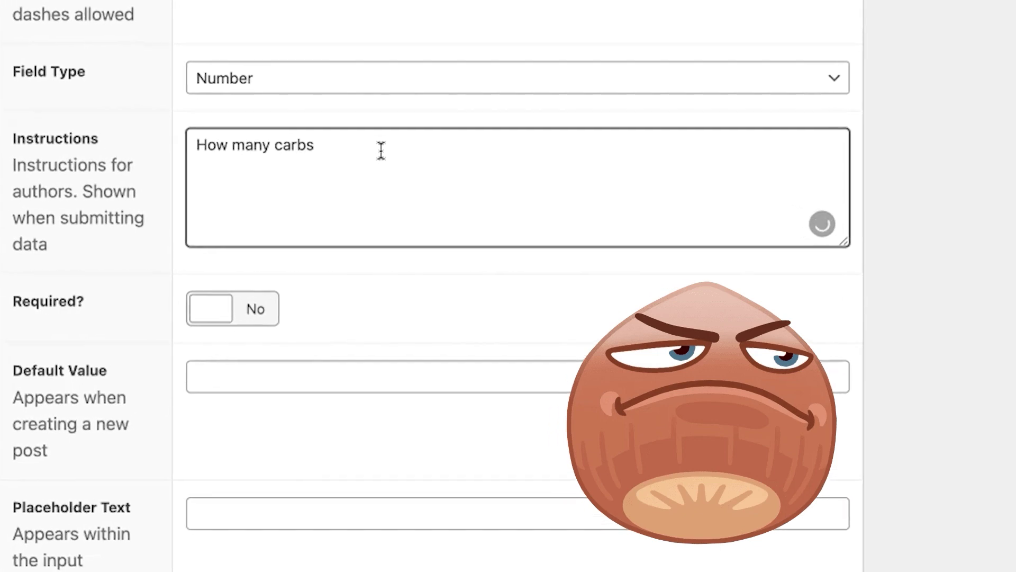
type(" are in here?")
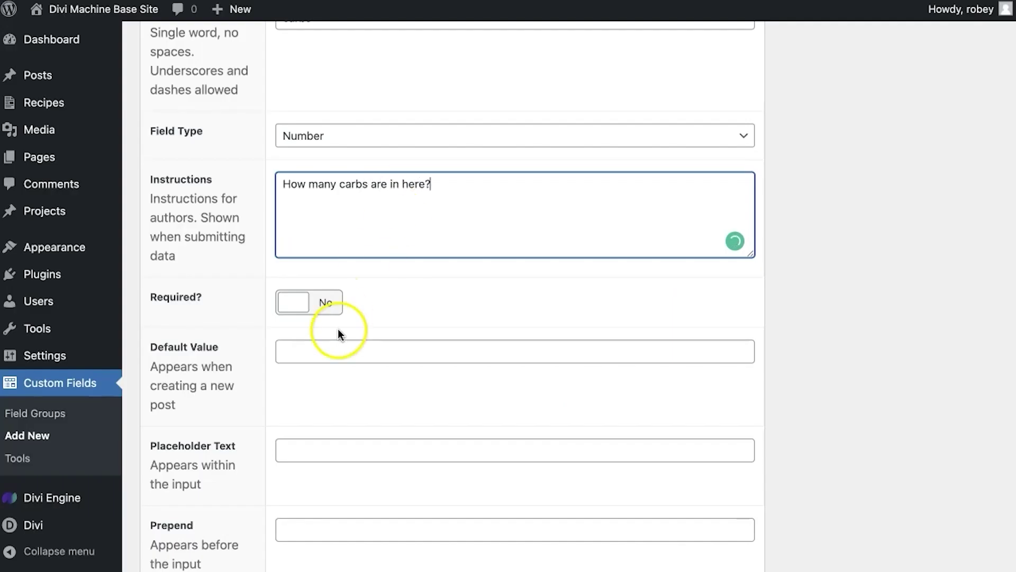
Set the Carbs field's default value to 0.0 and its Append text to grams
scroll(338, 268, "down", 3)
left_click(345, 229)
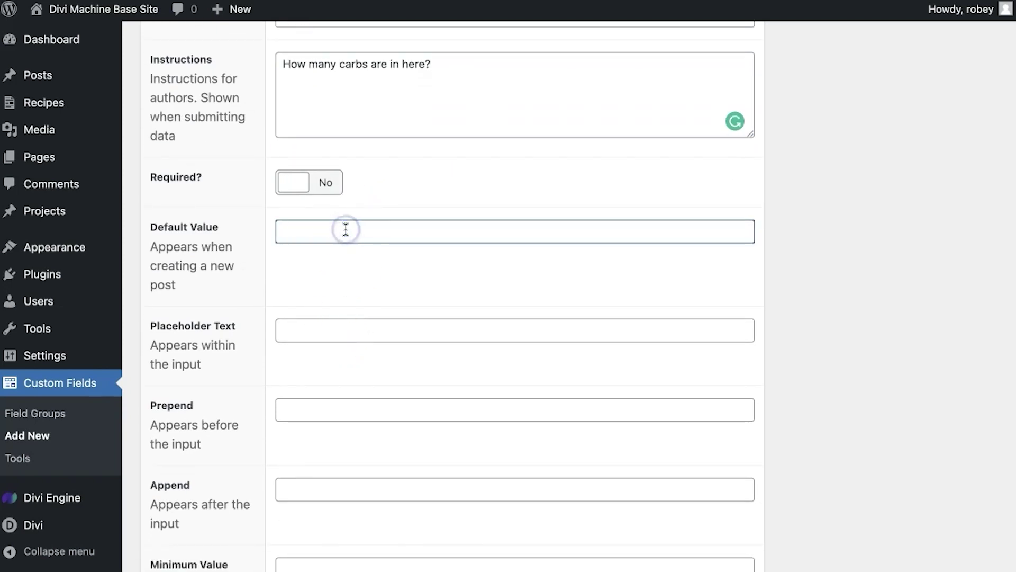
type("0.0")
scroll(390, 325, "down", 5)
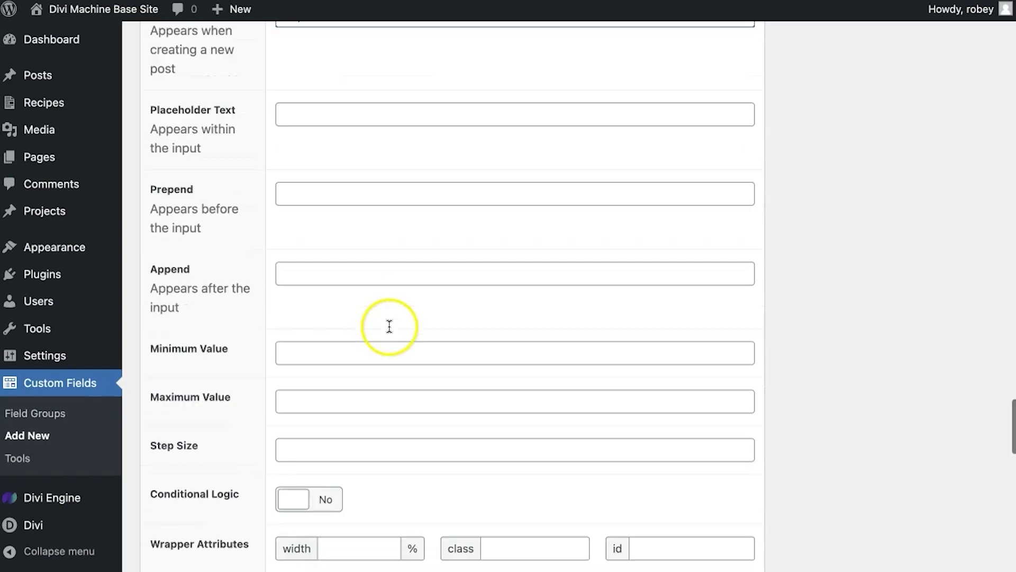
left_click(325, 261)
type("grams")
Set the Carbs field's minimum value to 0.0, maximum value to 1000.0 and step size to 0.1
left_click(357, 352)
type("0.0")
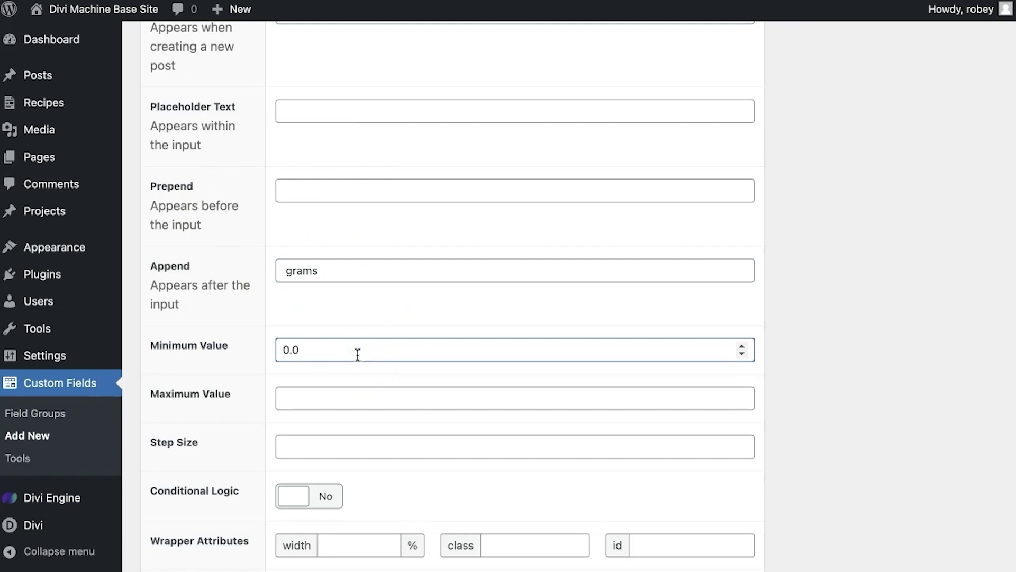
left_click(347, 393)
type("1000.0")
left_click(355, 439)
type("0.1")
left_click(464, 486)
Publish the Nutrition field group and return to the list of field groups
scroll(465, 485, "down", 5)
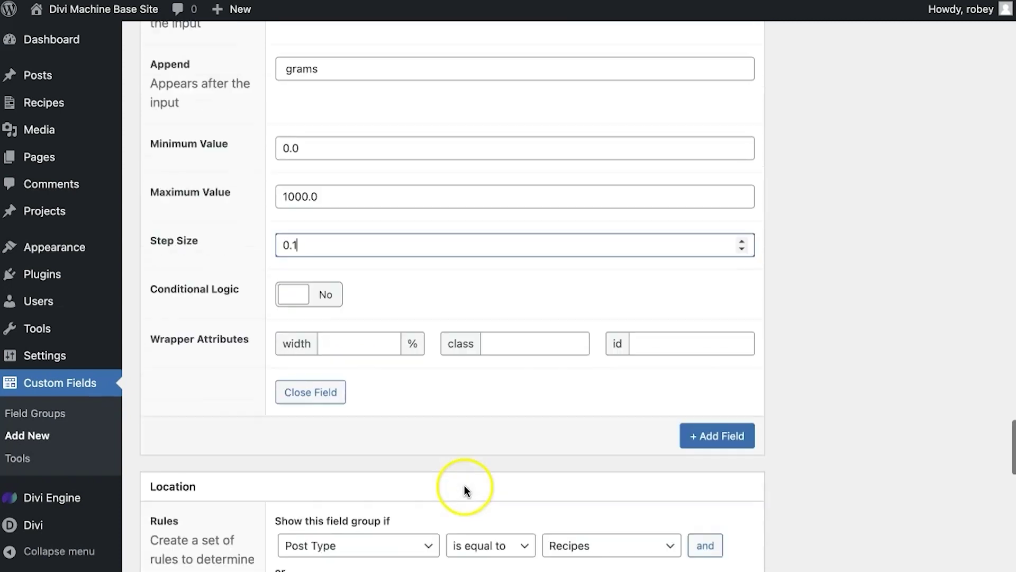
scroll(645, 403, "down", 4)
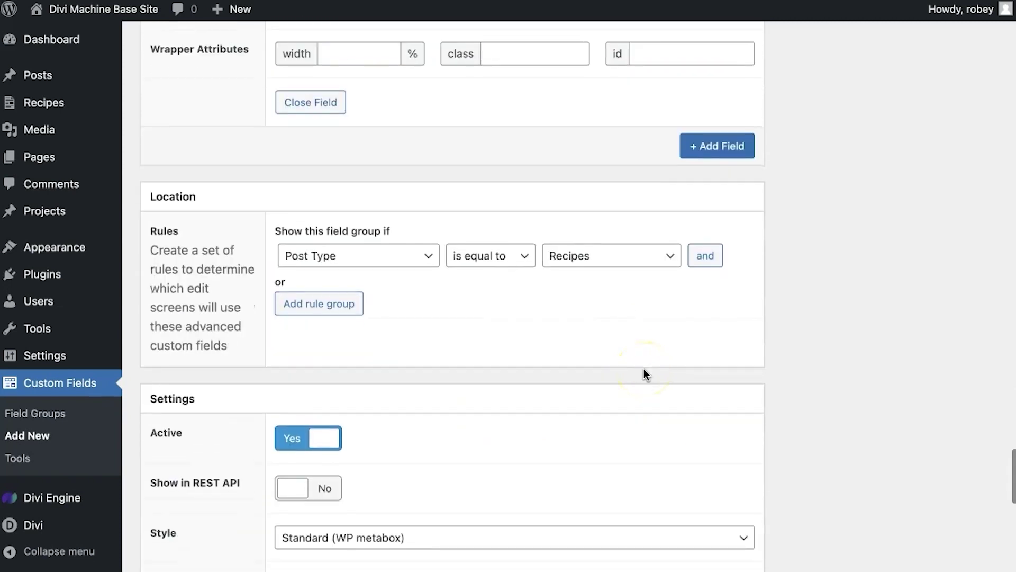
scroll(643, 371, "down", 12)
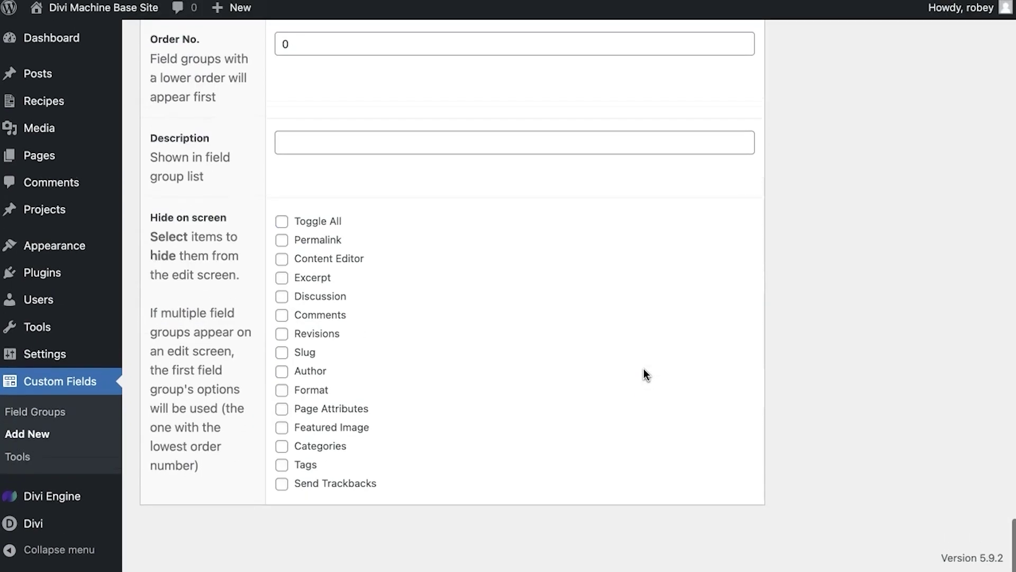
scroll(644, 369, "up", 15)
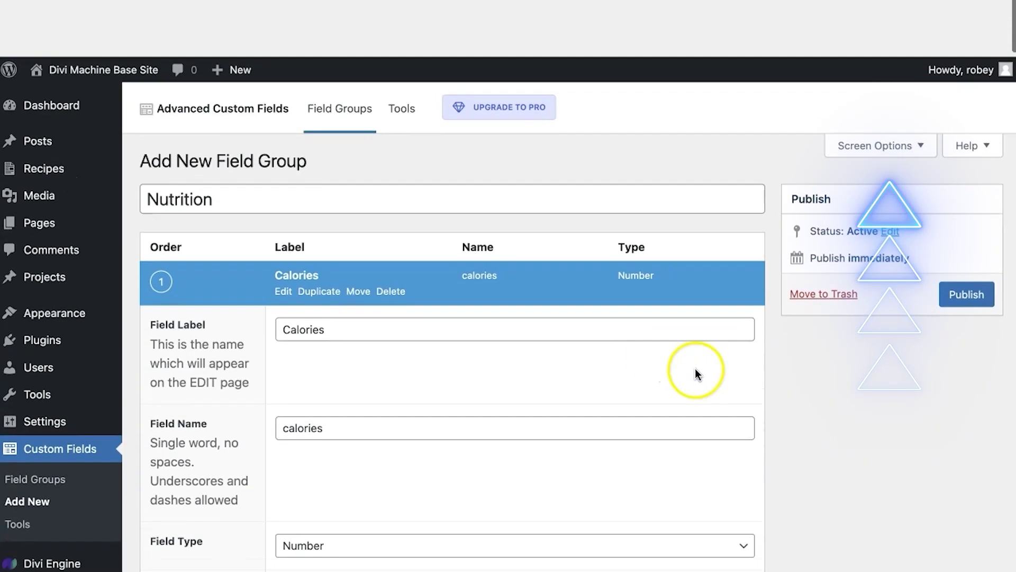
left_click(965, 235)
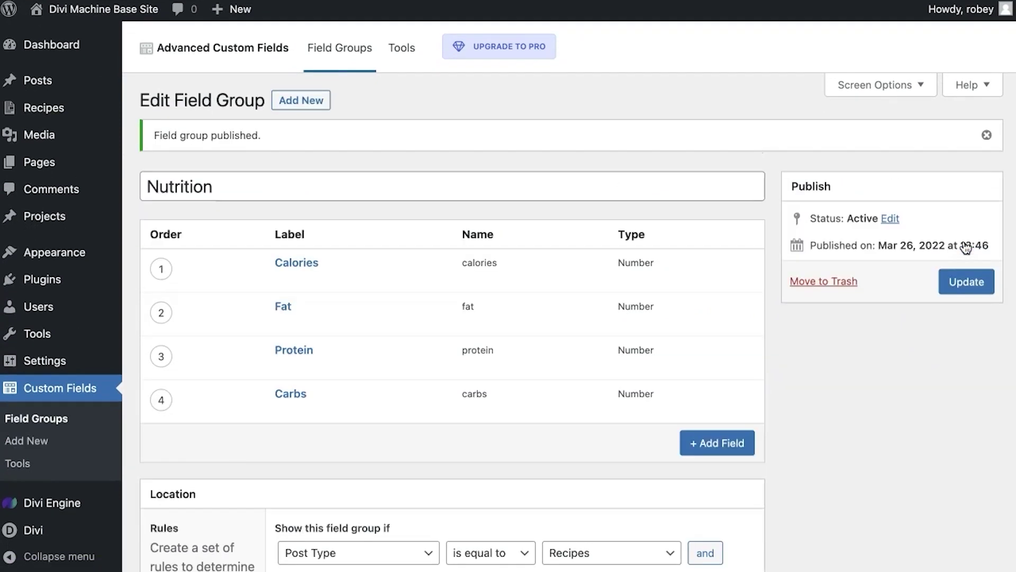
left_click(56, 426)
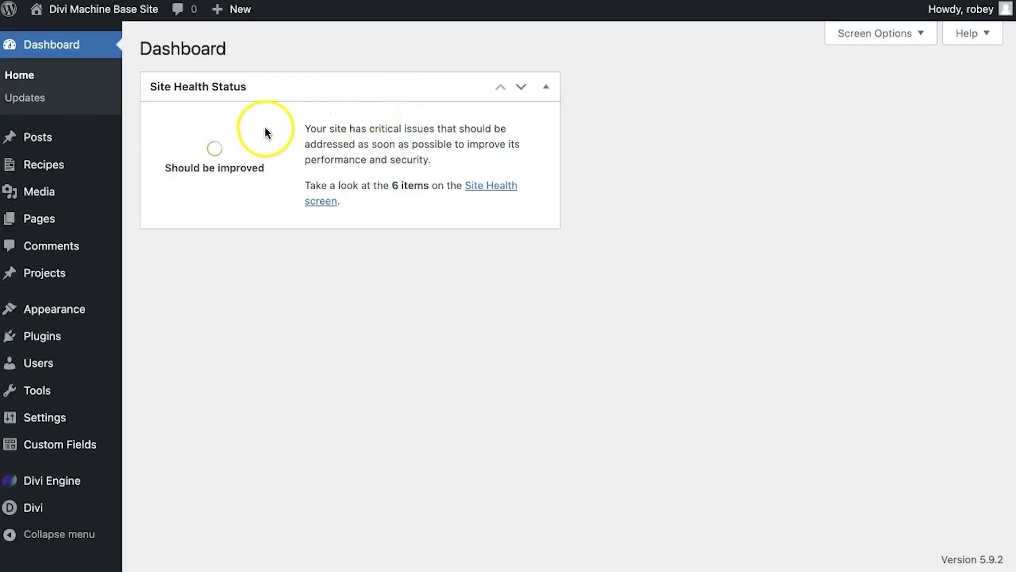
Create a new recipe post titled Recipe Number #1
mouse_move(59, 167)
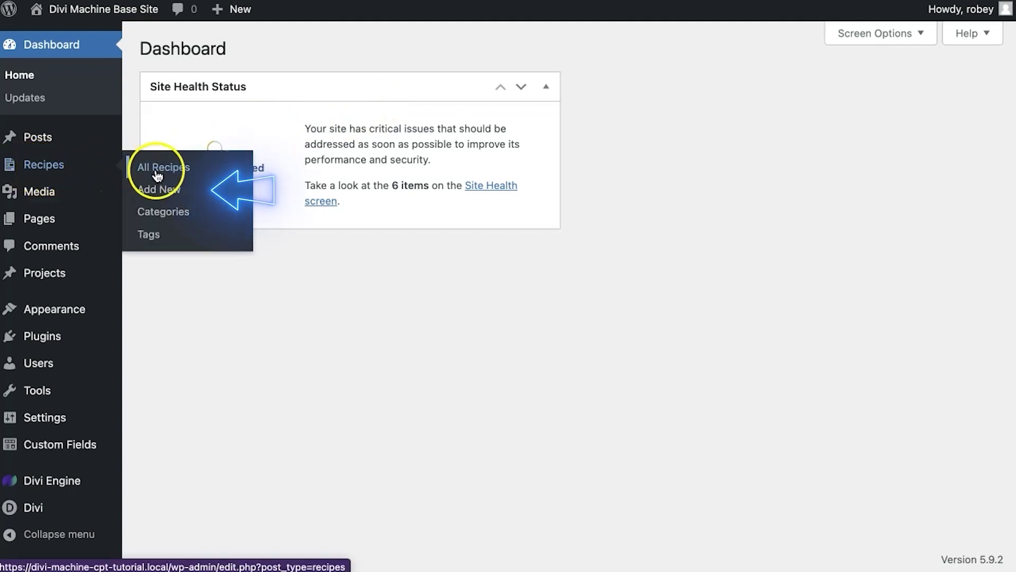
left_click(161, 191)
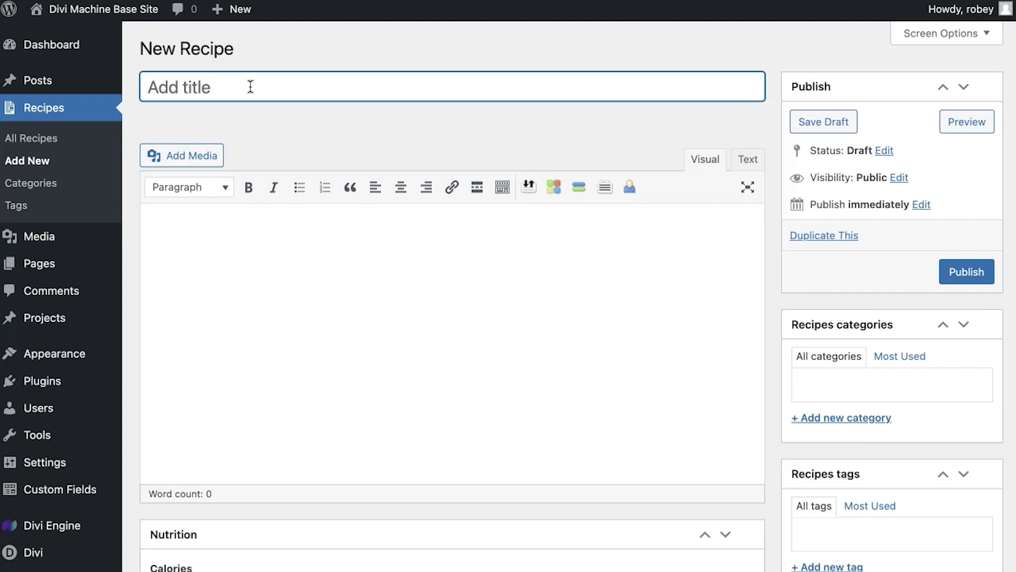
type("Recipe")
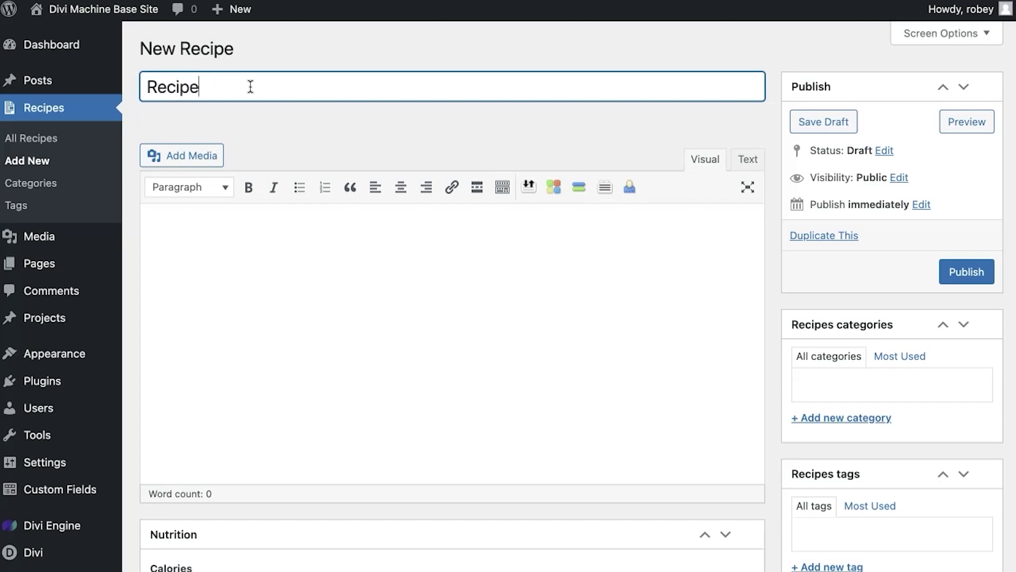
type(" Number 1")
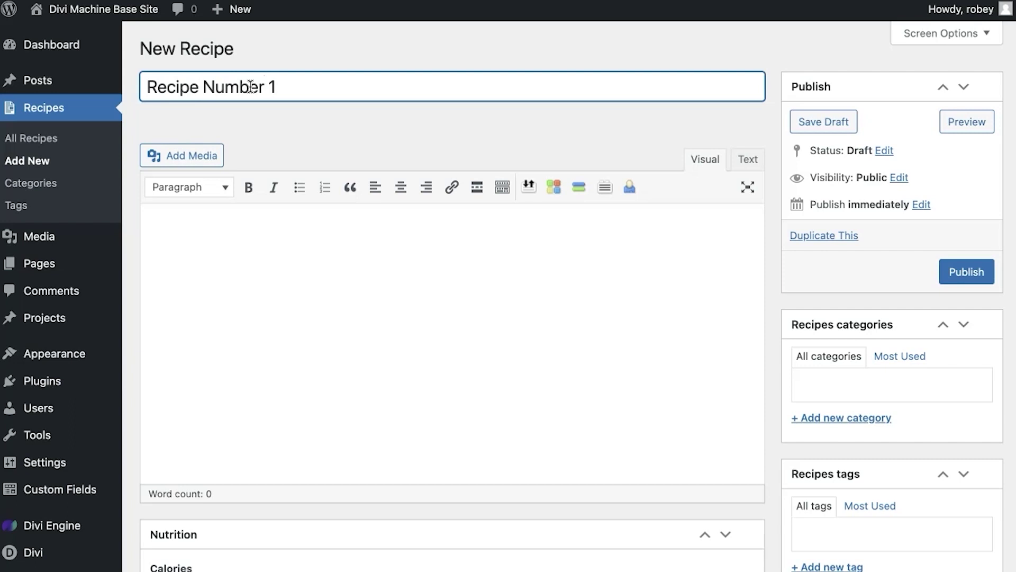
type("#")
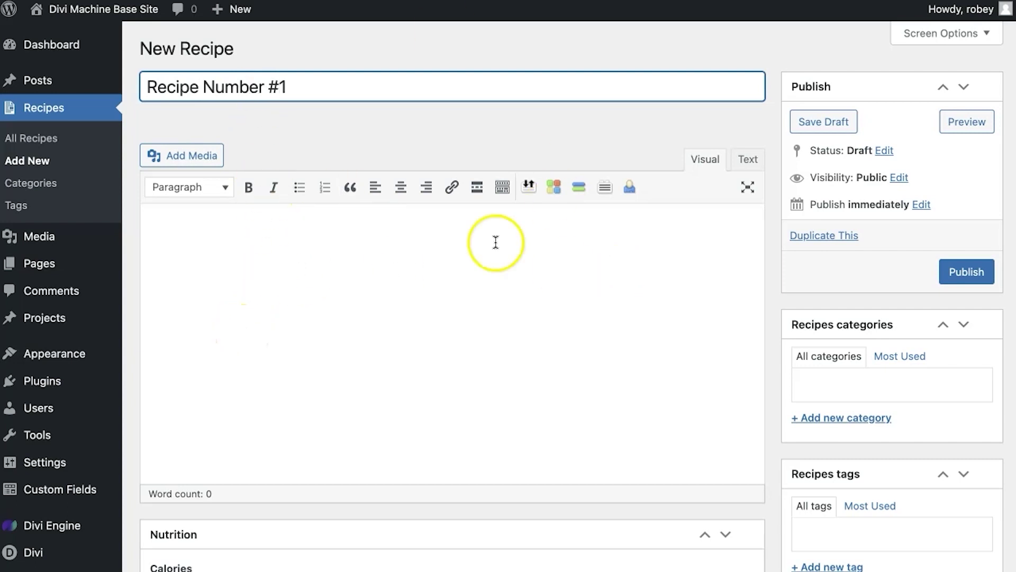
Copy the first generated paragraph from the Lorem Ipsum site and paste it as the recipe's body content
scroll(454, 452, "down", 2)
scroll(454, 186, "up", 1)
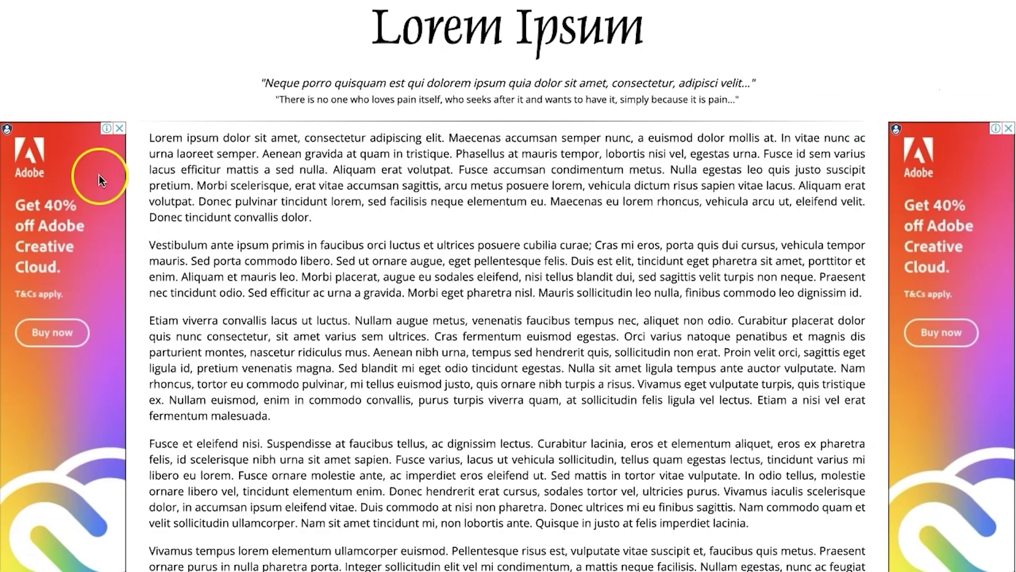
scroll(281, 233, "up", 1)
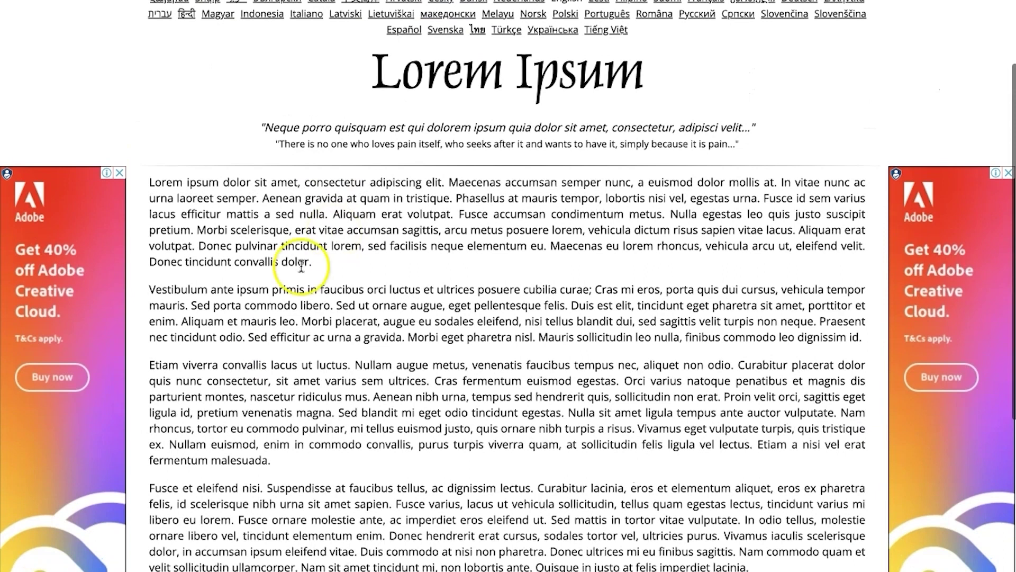
triple_click(266, 225)
key("ctrl+c")
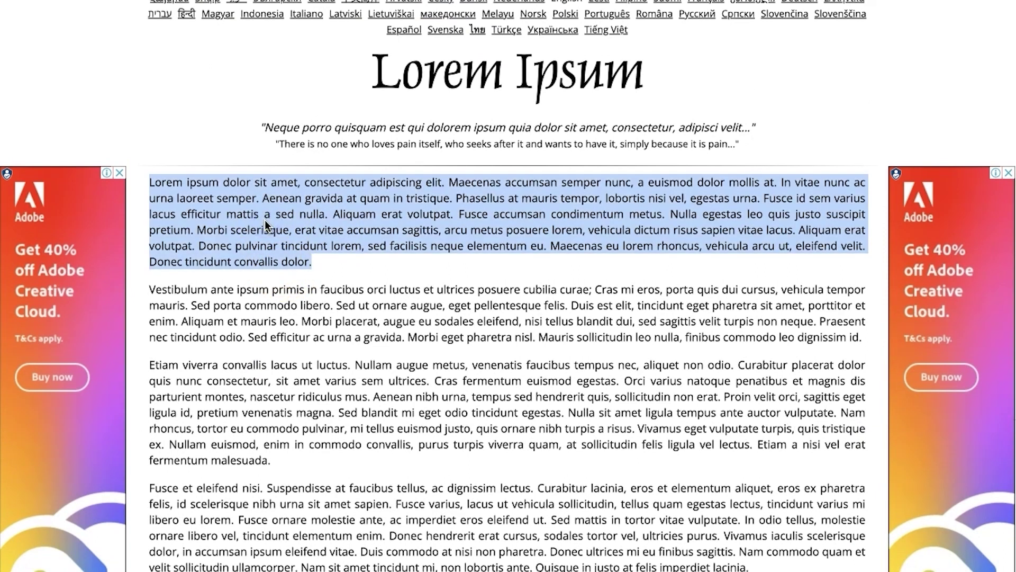
left_click(243, 331)
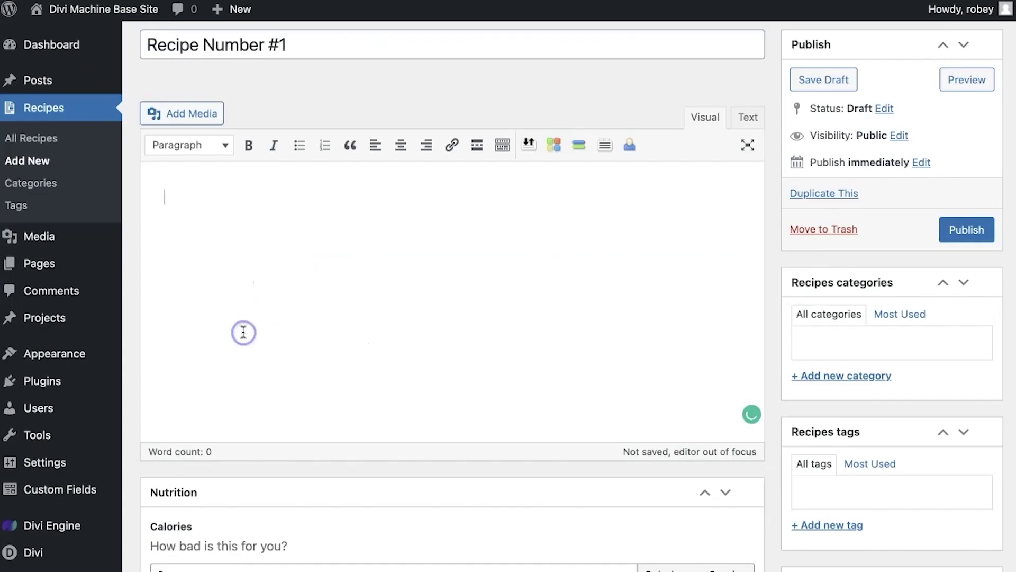
key("ctrl+v")
left_click(455, 305)
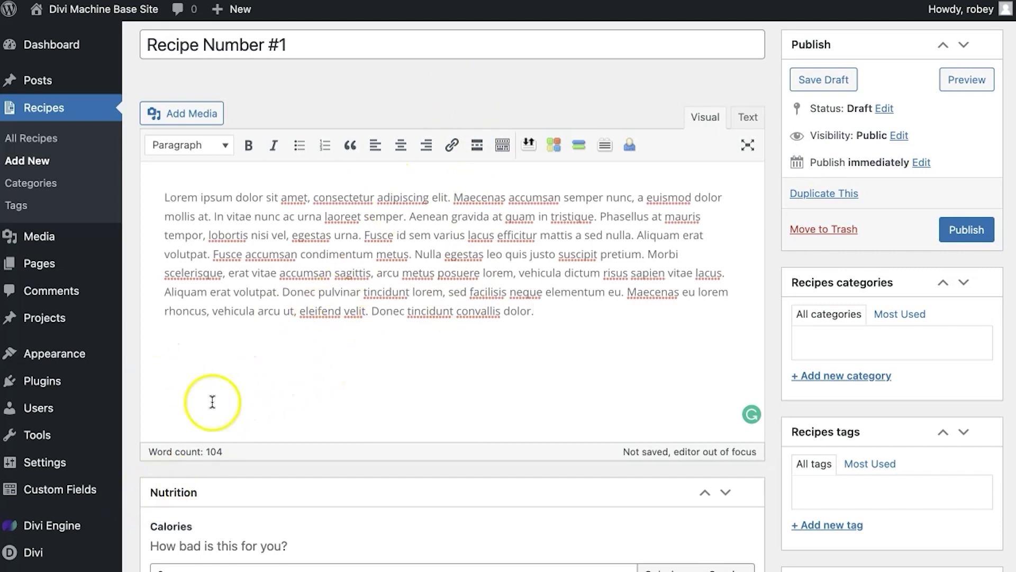
Check the Builder's post type integration settings in Divi Theme Options without leaving the draft, and return to the new recipe
scroll(43, 412, "down", 3)
mouse_move(31, 530)
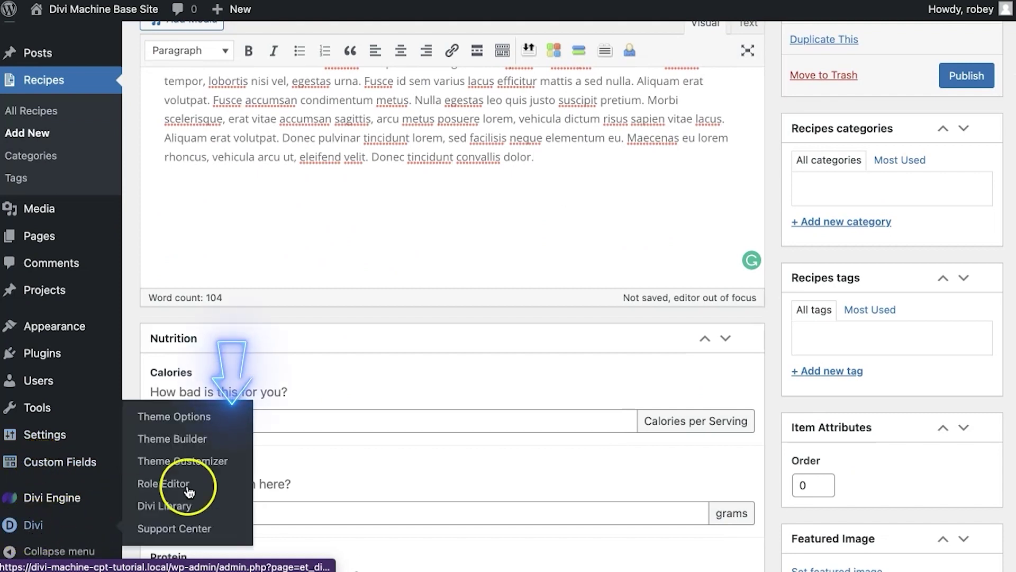
right_click(168, 419)
left_click(188, 430)
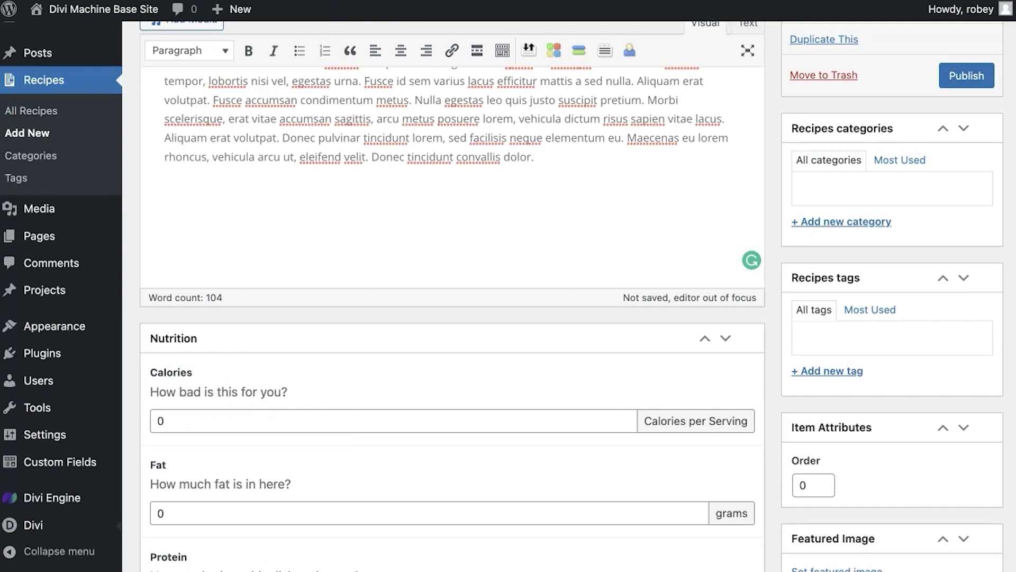
key("ctrl+Tab")
left_click(377, 164)
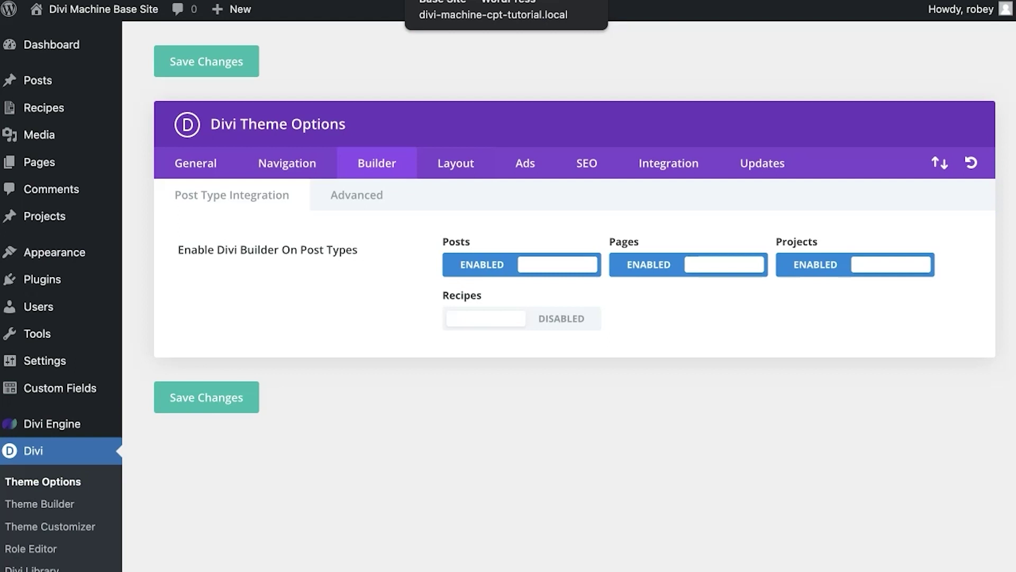
left_click(456, 0)
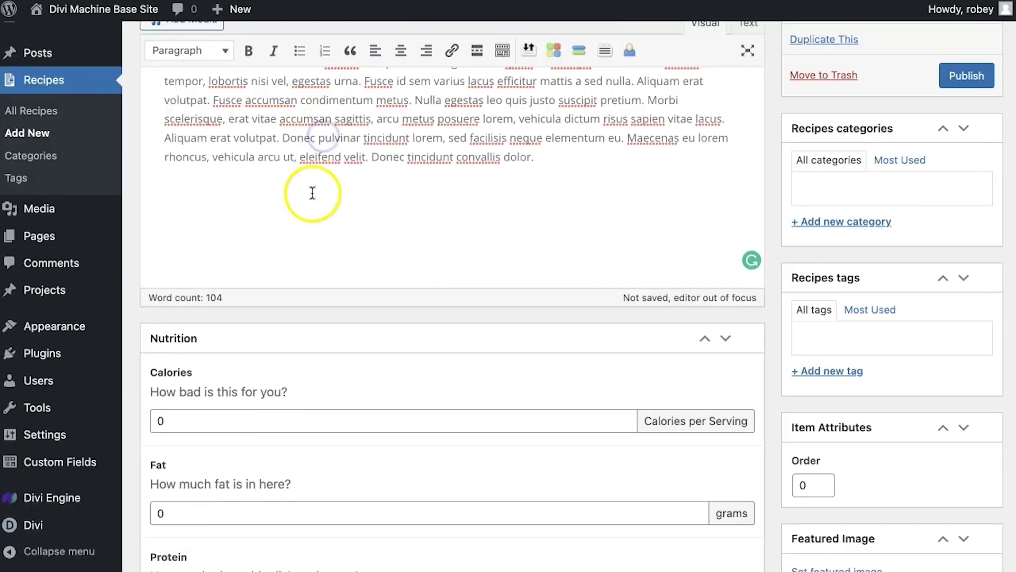
Enter 999 for Calories, 5 grams for Fat and 100 grams for Protein in the recipe's Nutrition fields
scroll(313, 190, "down", 5)
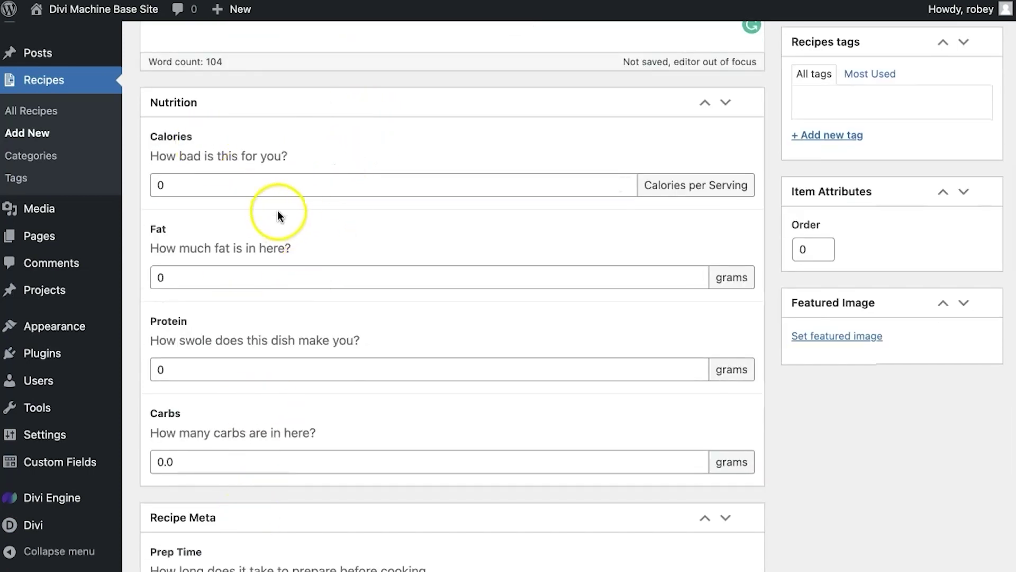
left_click(309, 187)
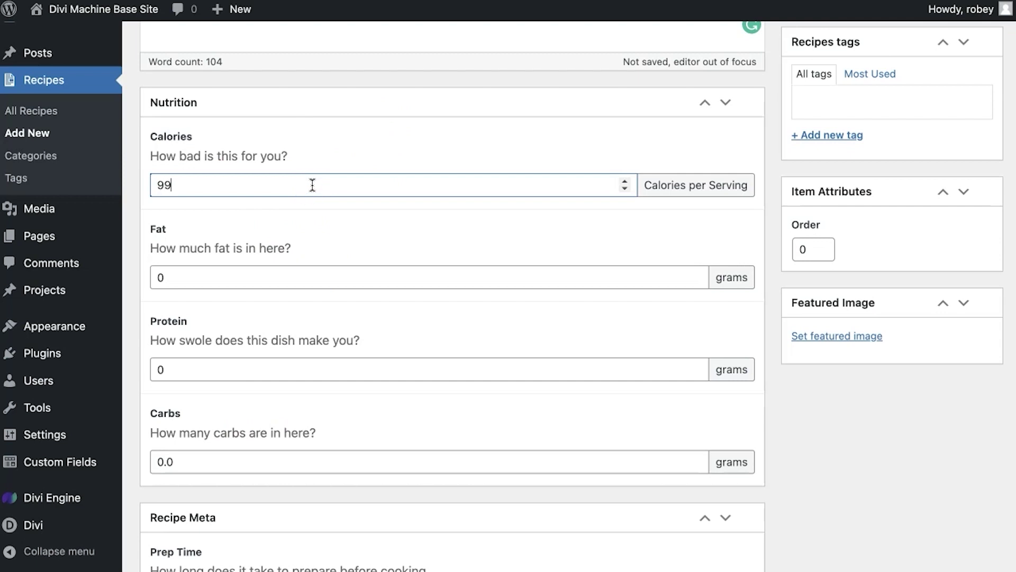
left_click(272, 279)
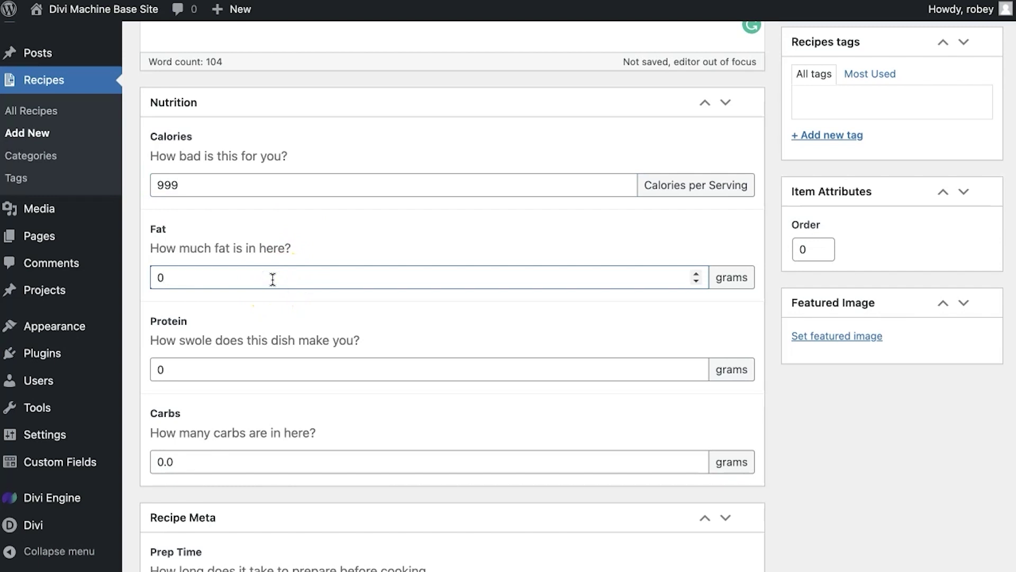
left_click(258, 370)
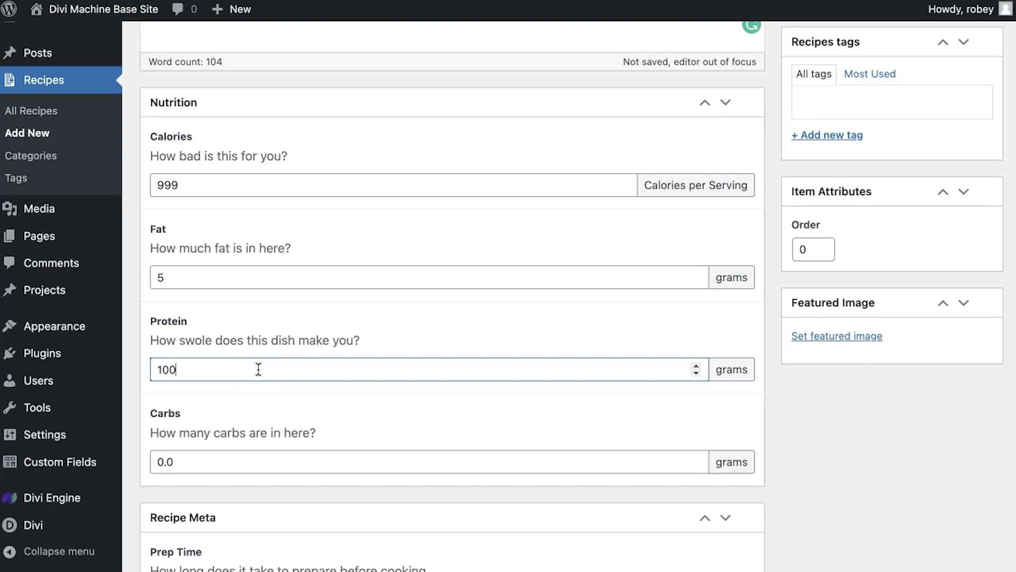
Set the recipe's Fat value to 5.1 grams and its Carbs value to 12.7 grams
left_click(226, 466)
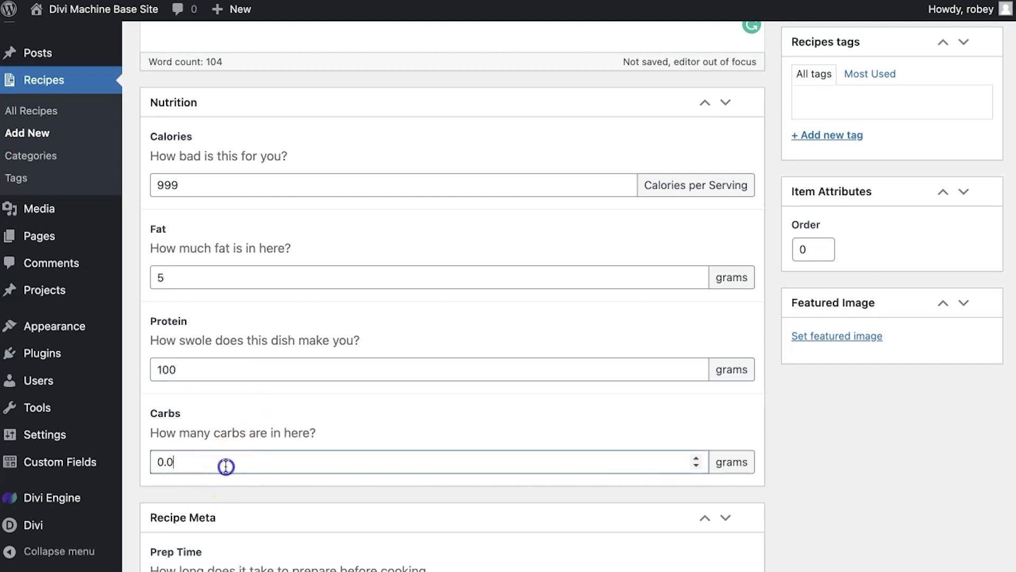
left_click(486, 469)
left_click(695, 274)
left_click(162, 278)
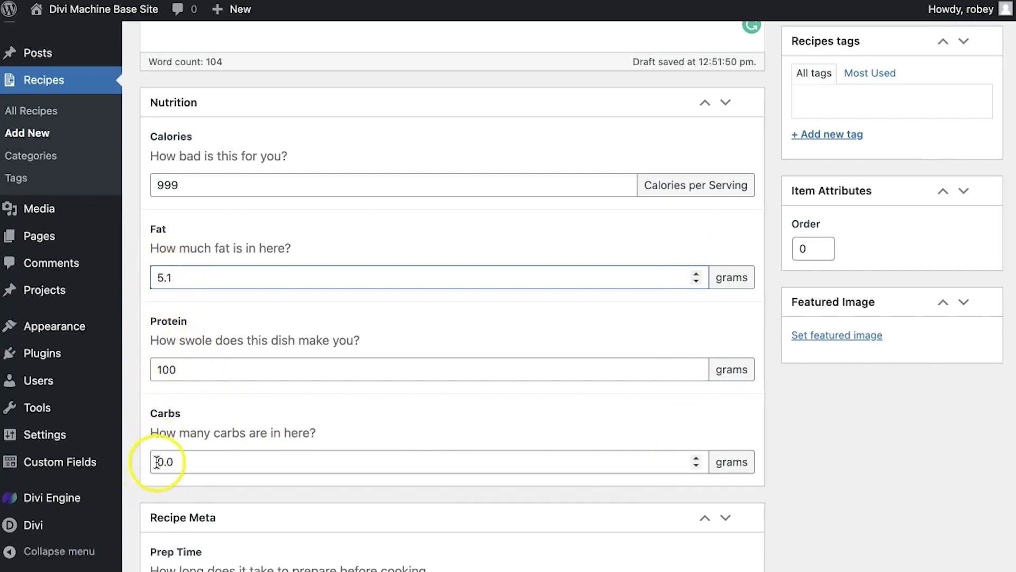
left_click(696, 458)
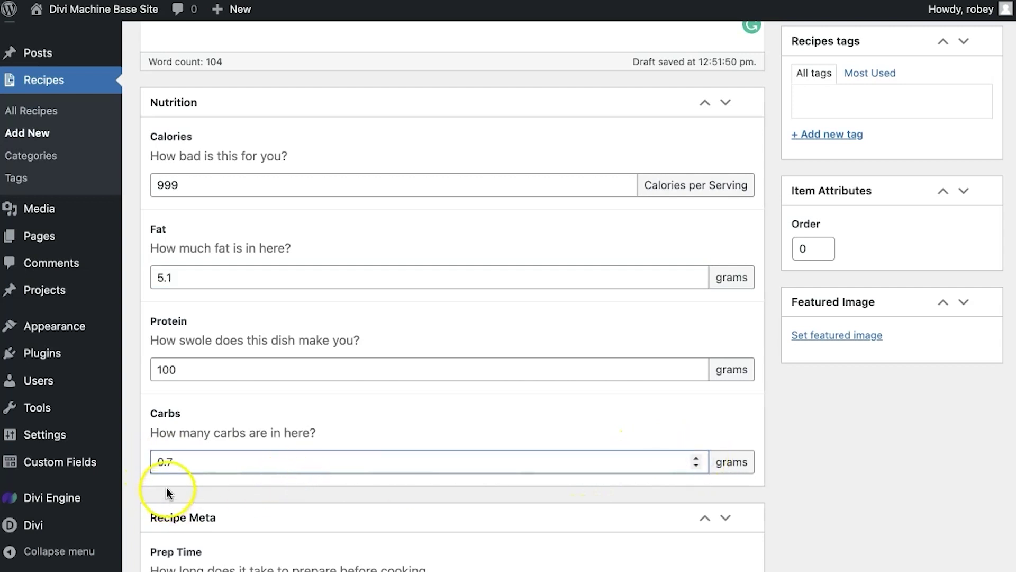
left_click(162, 460)
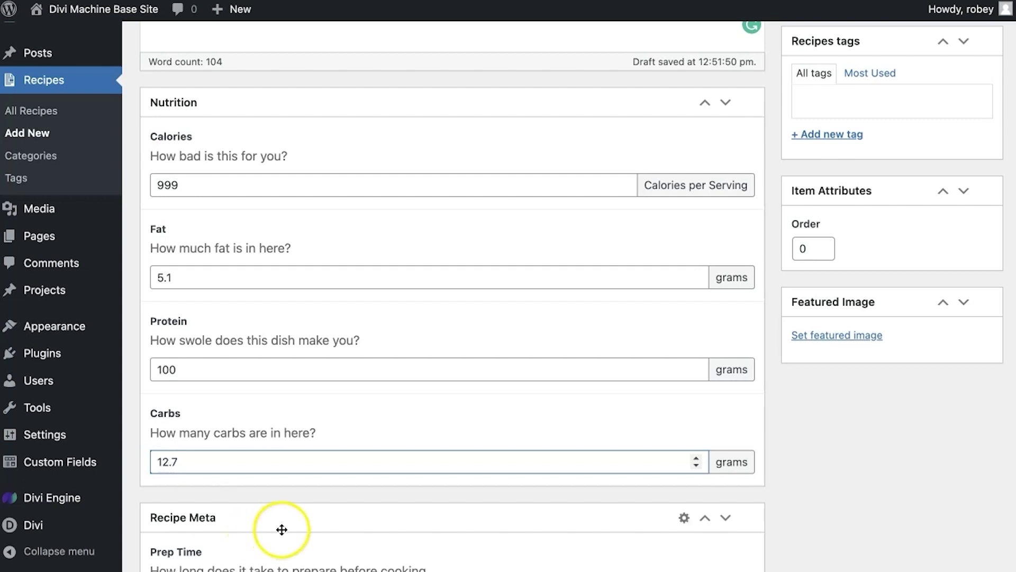
Fill in the Recipe Meta fields with a Prep Time of 15 minutes, a Cook Time of 45 minutes and 2 Servings
scroll(281, 529, "down", 7)
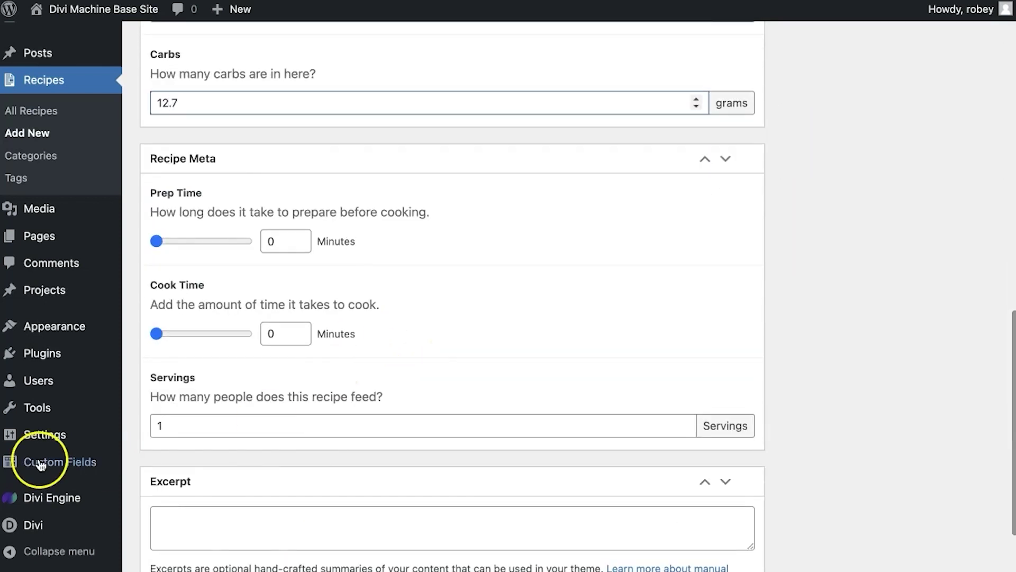
left_click(155, 241)
left_click_drag(155, 242, 191, 242)
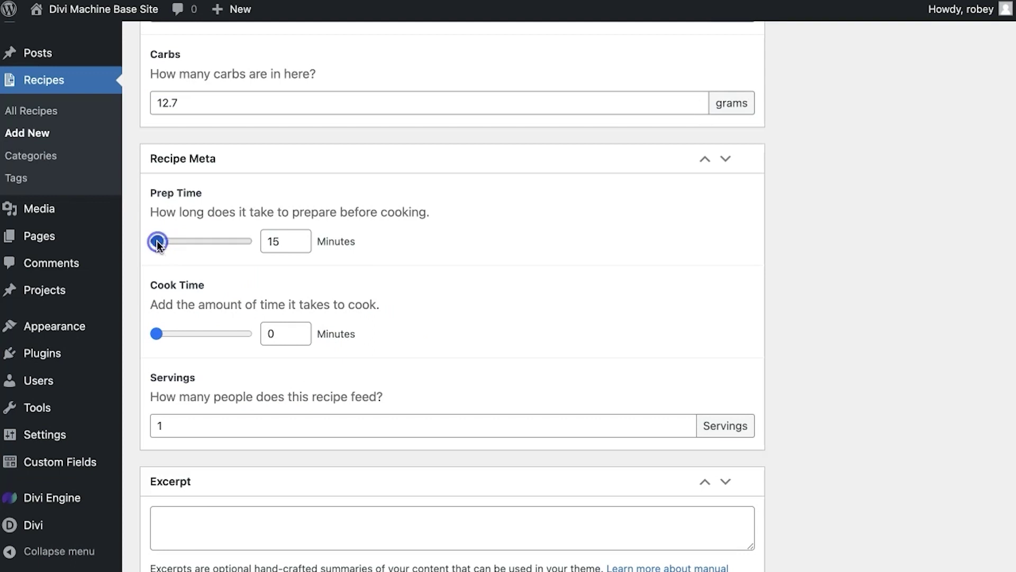
left_click(167, 327)
left_click_drag(155, 335, 160, 336)
left_click(591, 377)
left_click(568, 426)
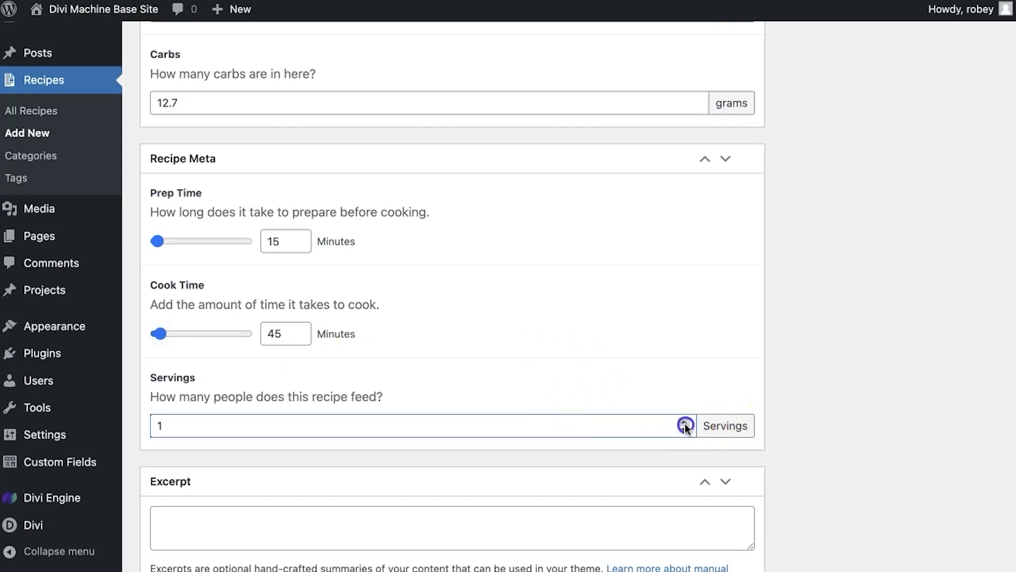
scroll(654, 469, "down", 2)
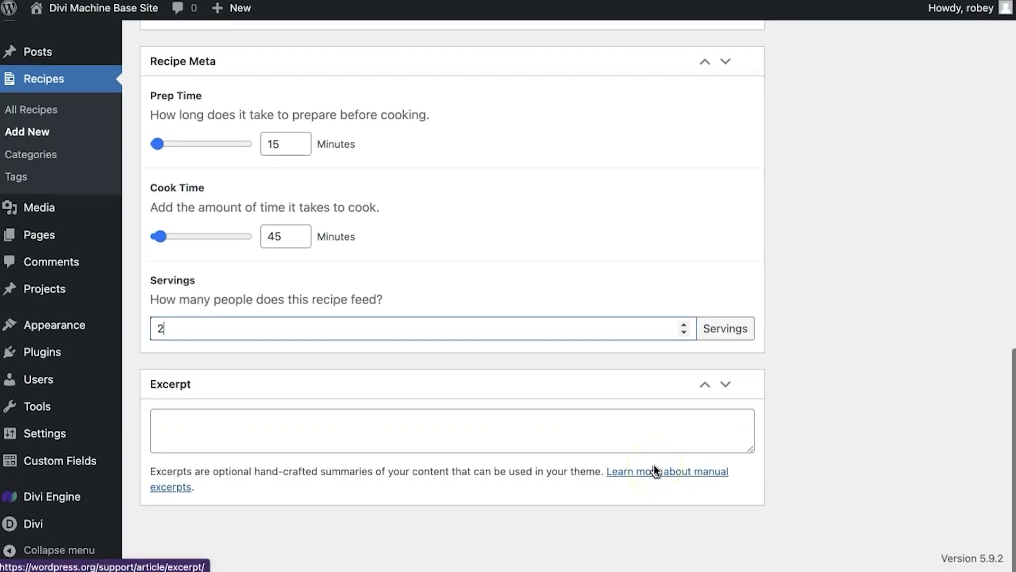
Set the sushi roll photo dish14.jpeg from the media library as the recipe's featured image
scroll(656, 470, "up", 4)
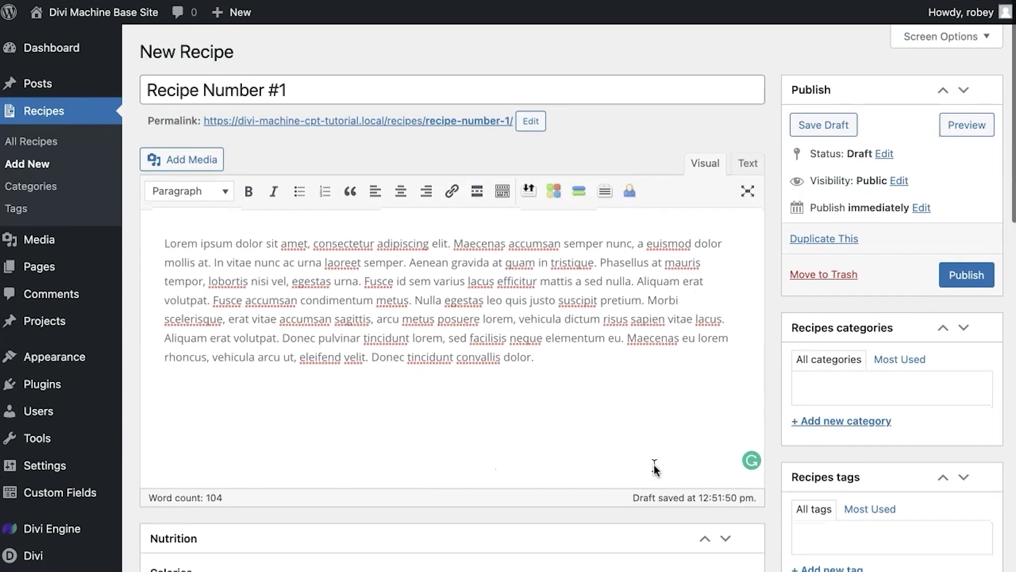
scroll(653, 464, "down", 10)
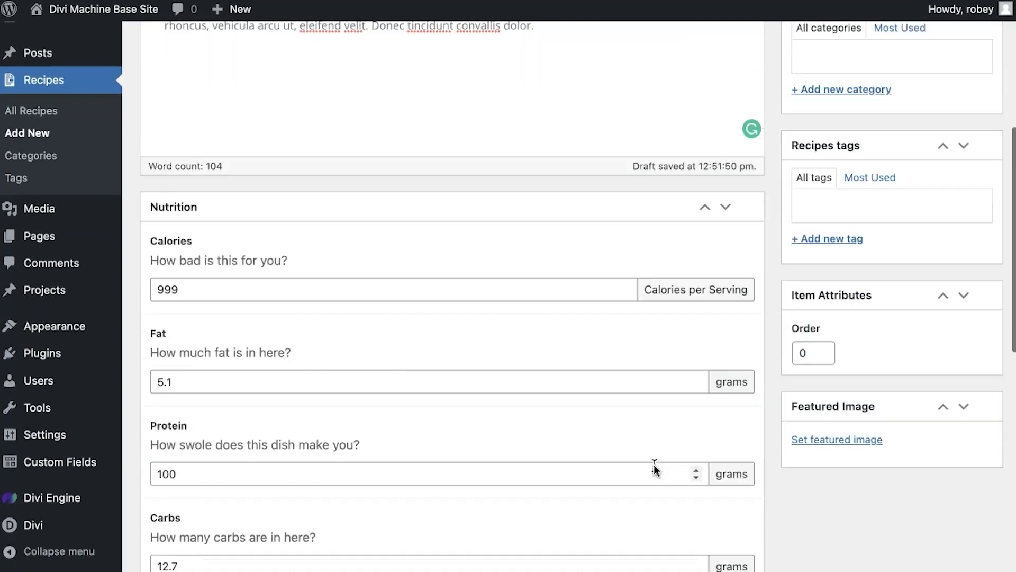
left_click(856, 440)
scroll(577, 447, "down", 8)
scroll(576, 447, "up", 4)
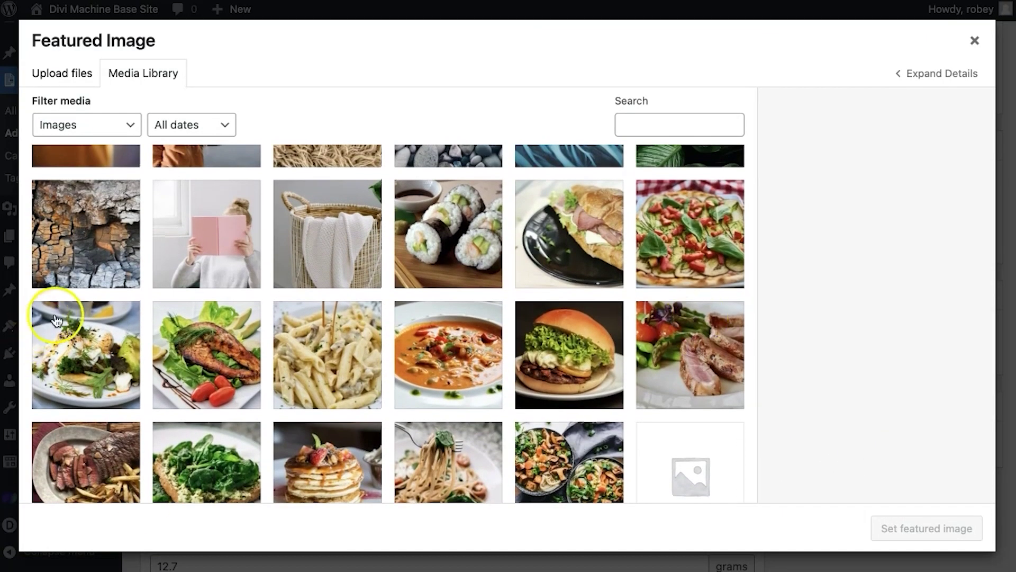
left_click(479, 232)
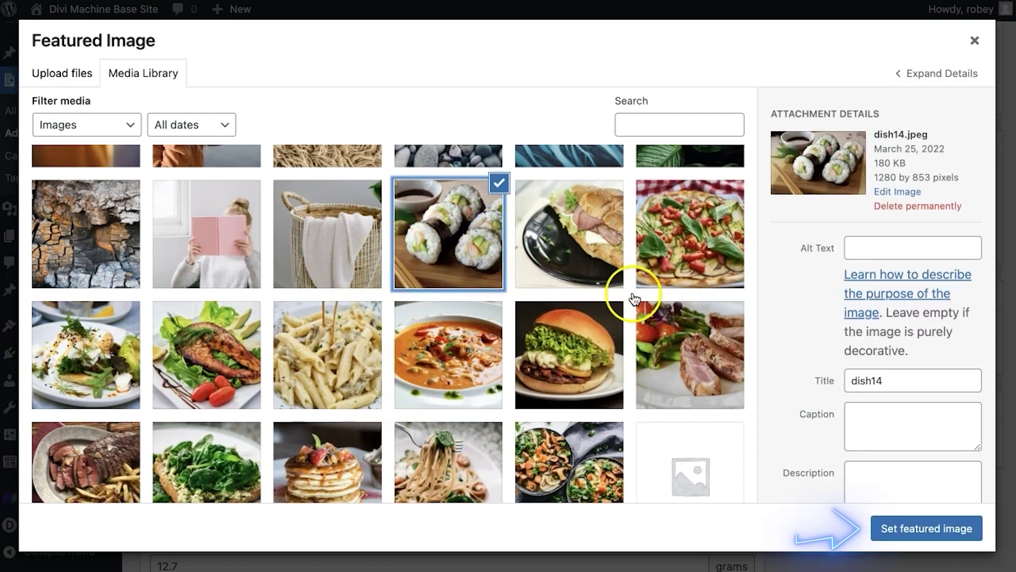
left_click(900, 530)
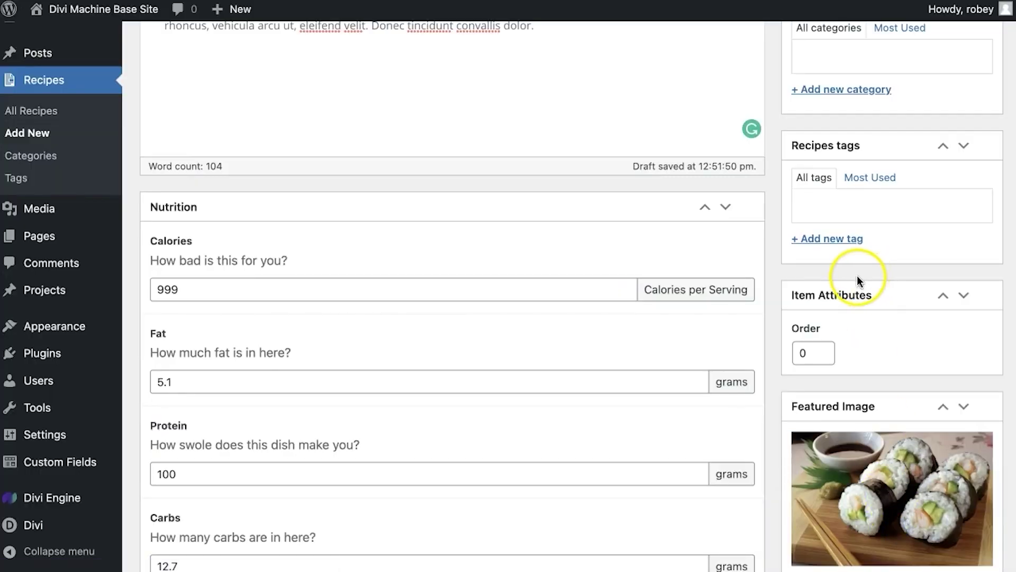
Add a new recipe tag named Fish to Recipe Number #1
scroll(798, 235, "up", 2)
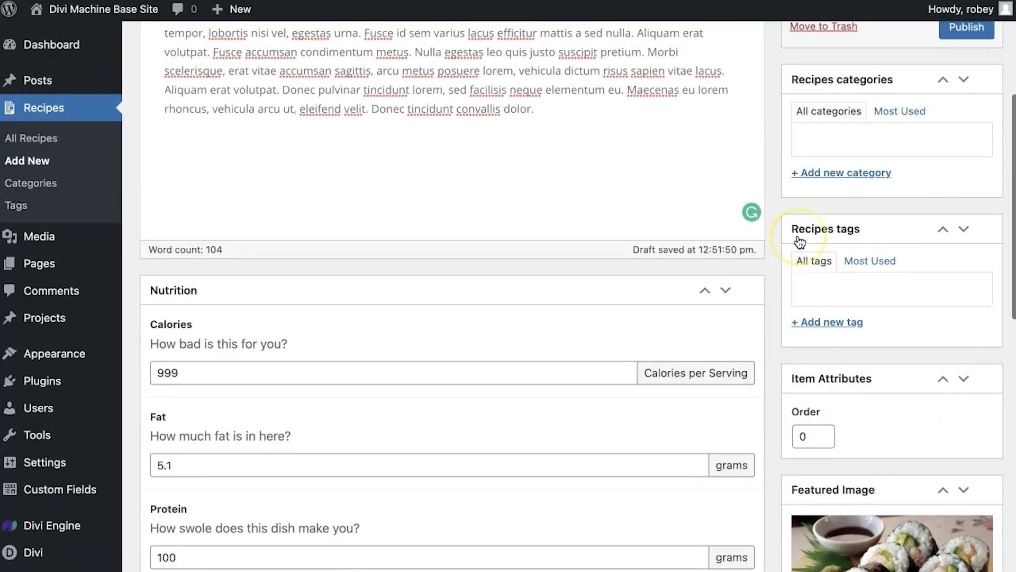
left_click(810, 301)
scroll(820, 347, "down", 3)
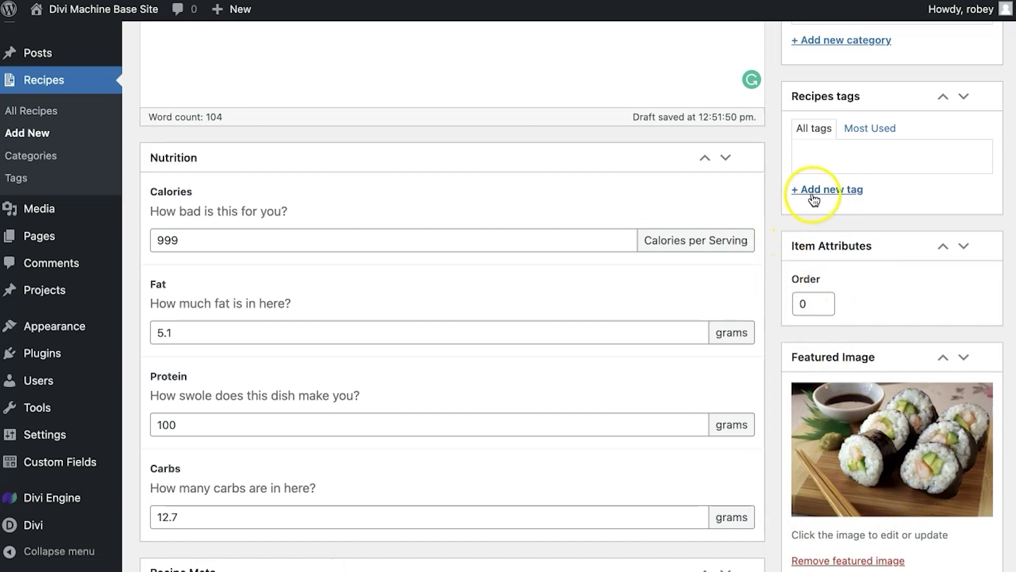
scroll(815, 197, "up", 2)
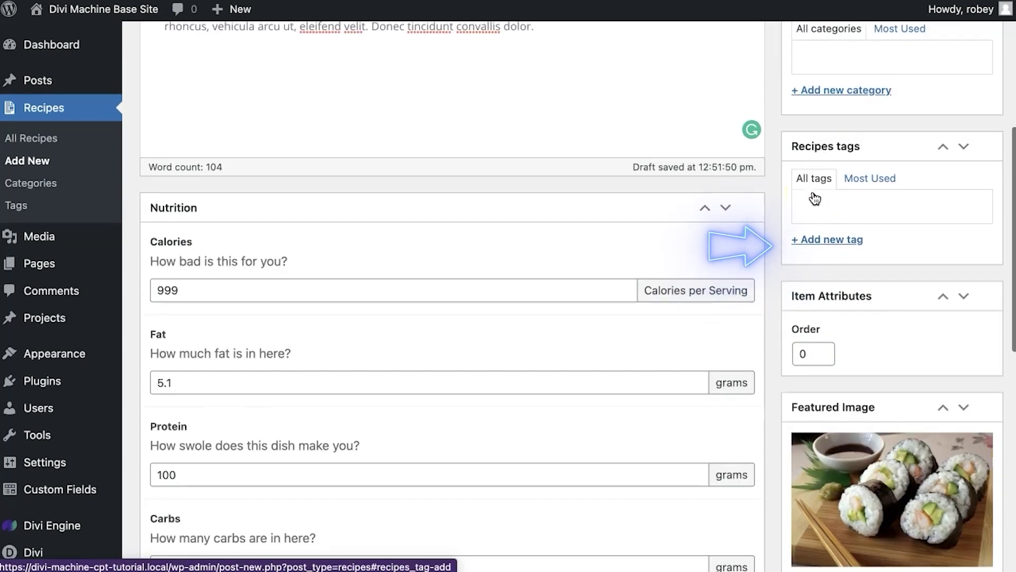
left_click(819, 252)
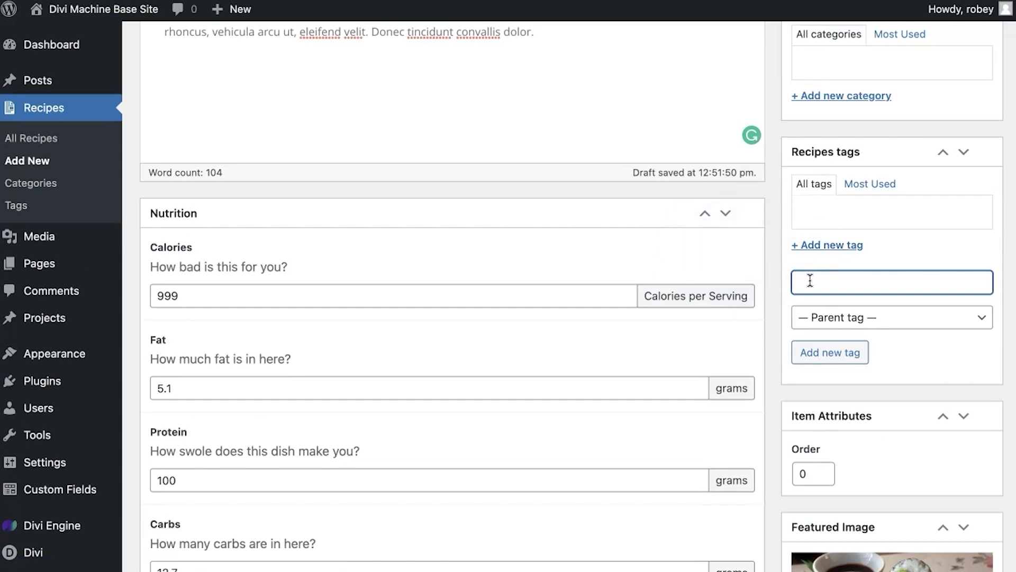
left_click(827, 352)
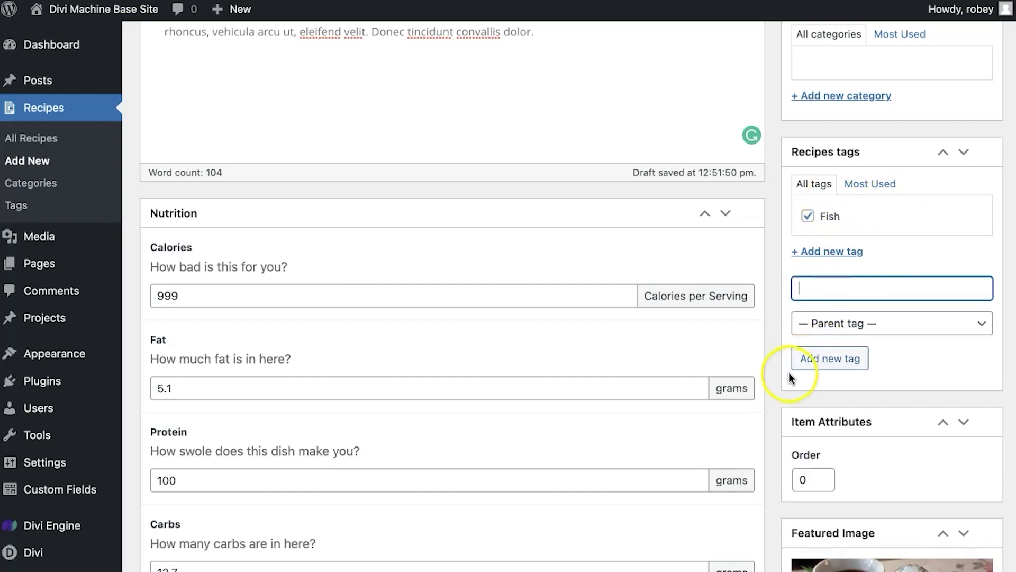
Try to publish Recipe Number #1
scroll(819, 503, "down", 3)
scroll(629, 461, "up", 9)
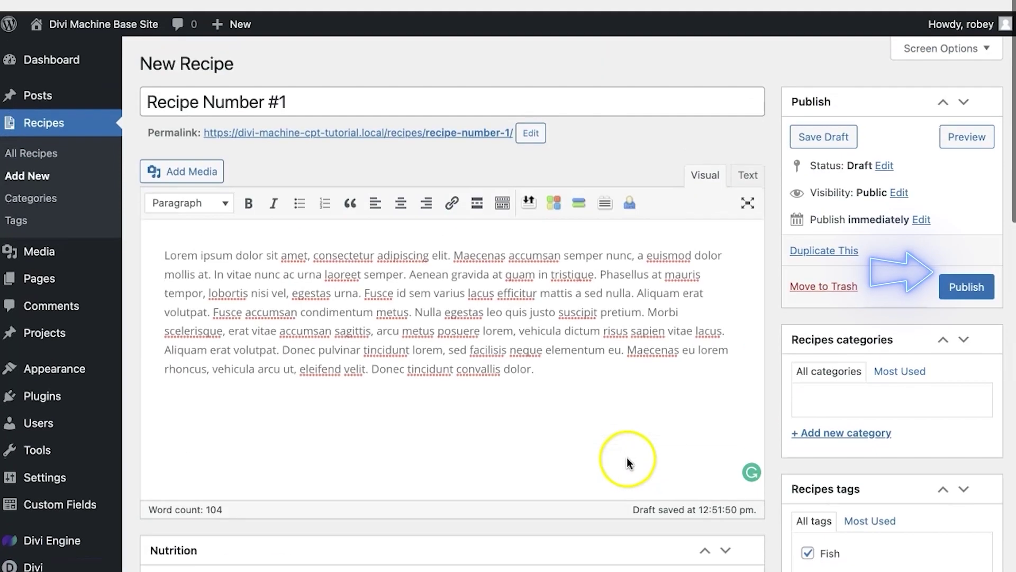
left_click(964, 273)
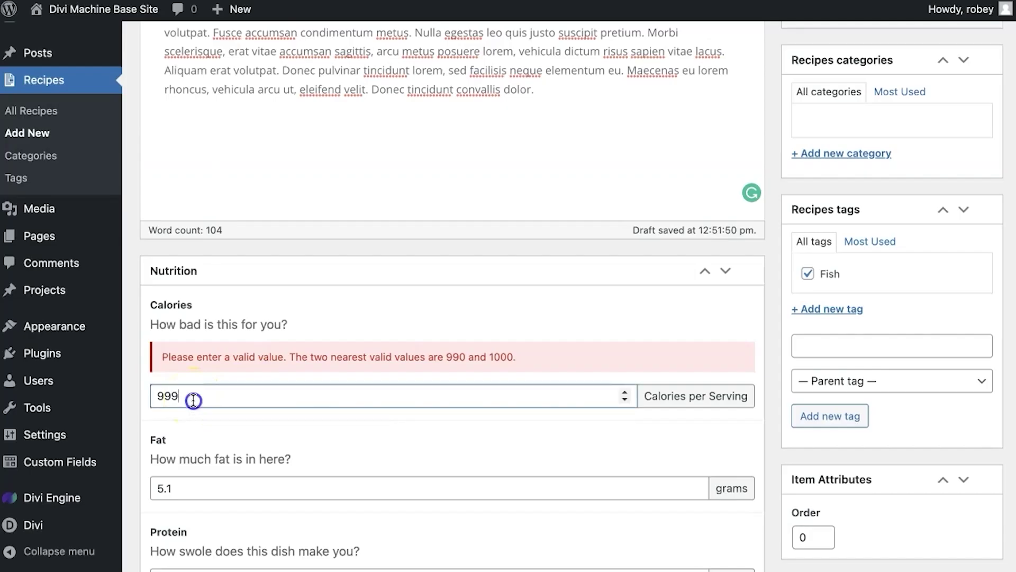
Set the recipe's Calories to 995 and try to publish it again
left_click(136, 290)
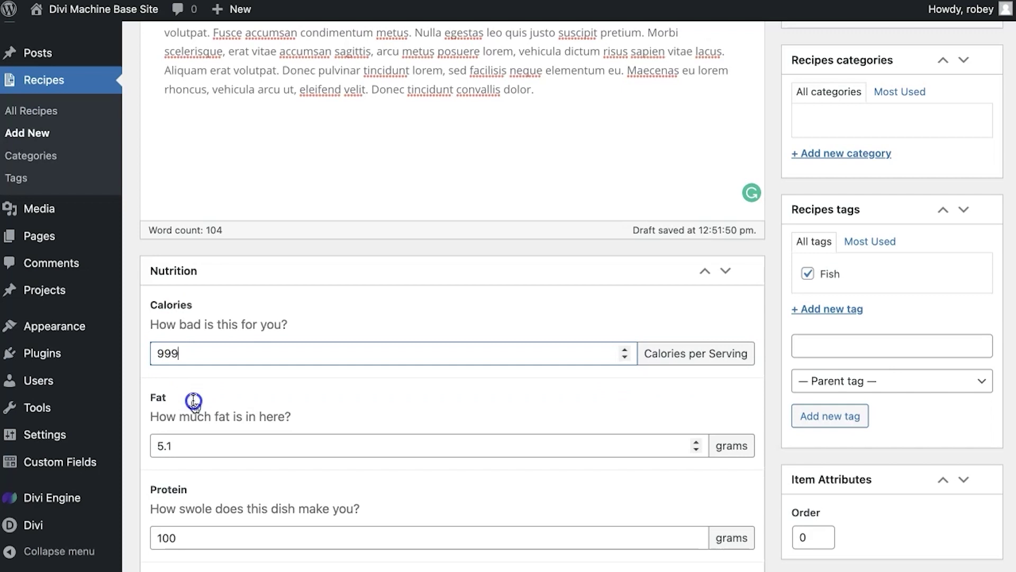
scroll(194, 405, "up", 1)
key("BackSpace")
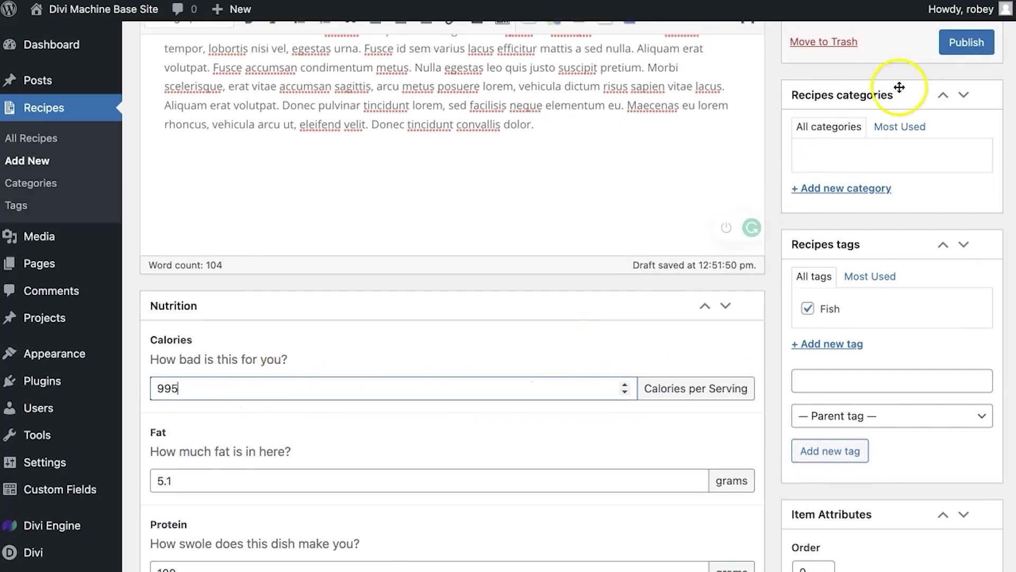
left_click(971, 42)
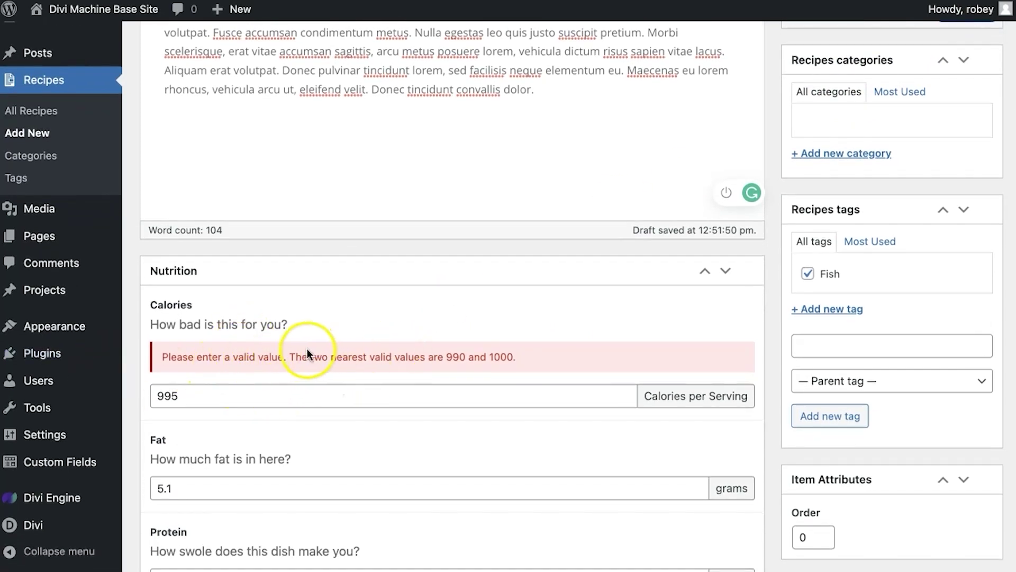
Save the recipe as a draft and open the Nutrition field group for editing
scroll(595, 343, "up", 6)
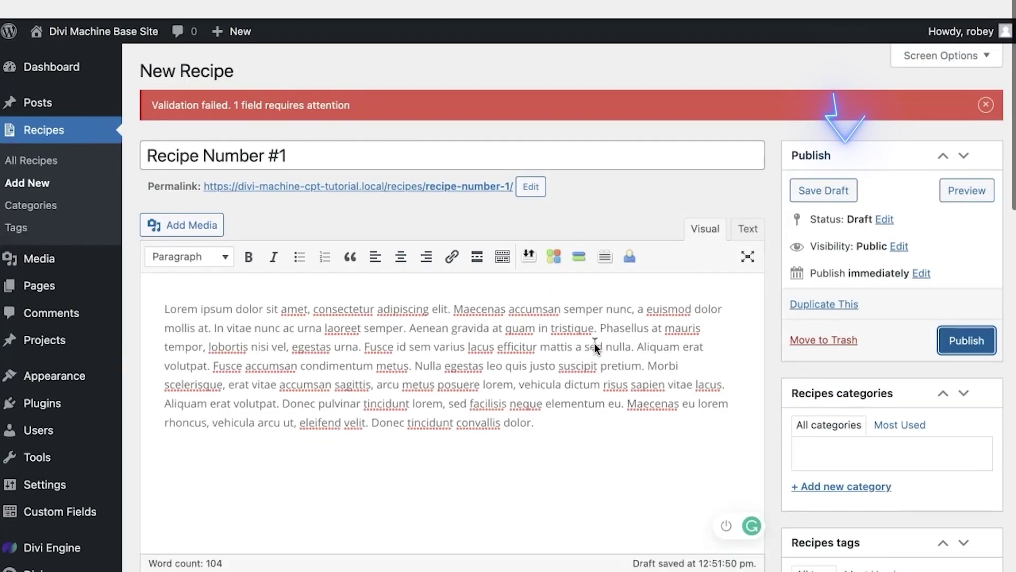
left_click(847, 167)
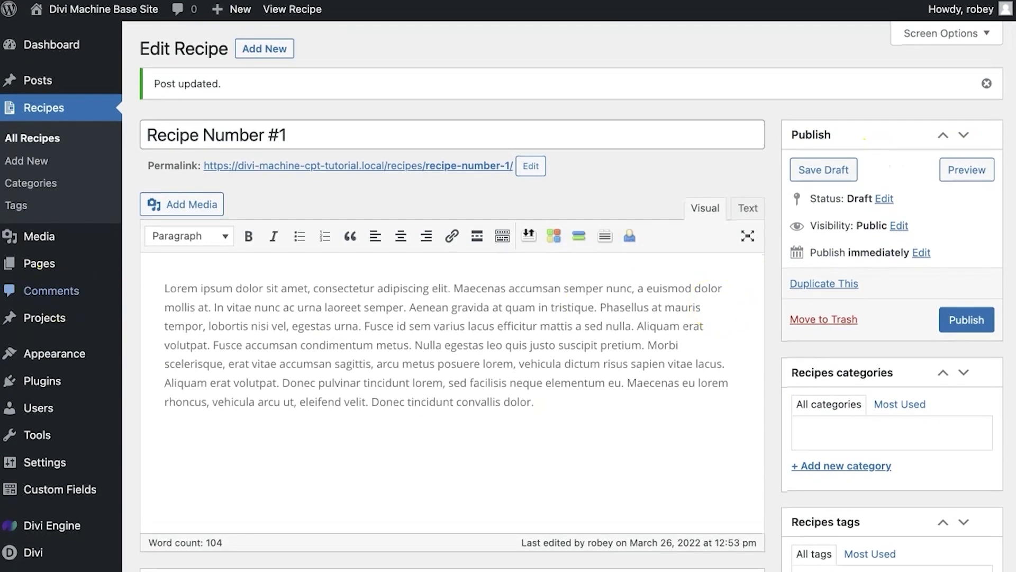
mouse_move(29, 501)
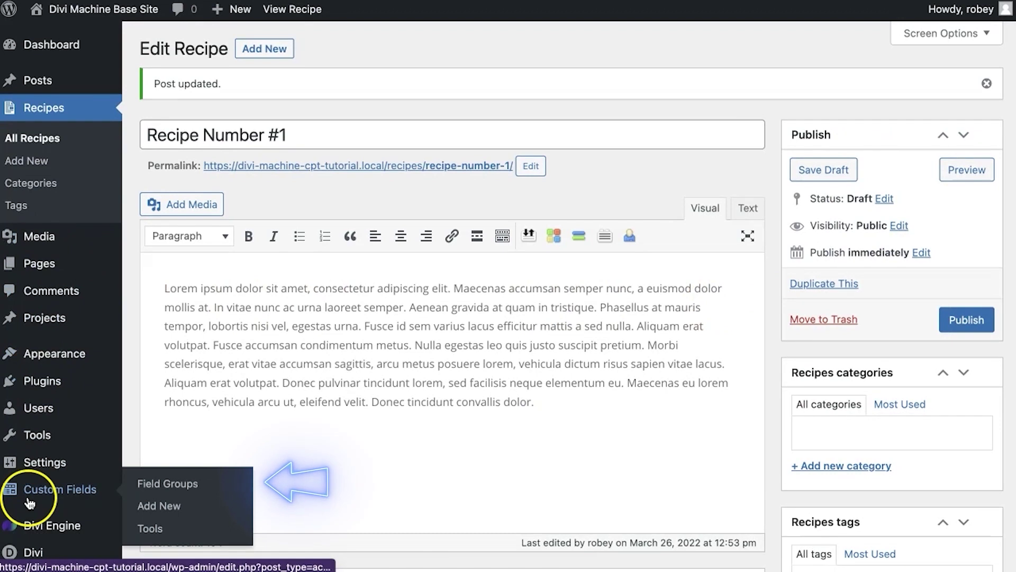
left_click(175, 481)
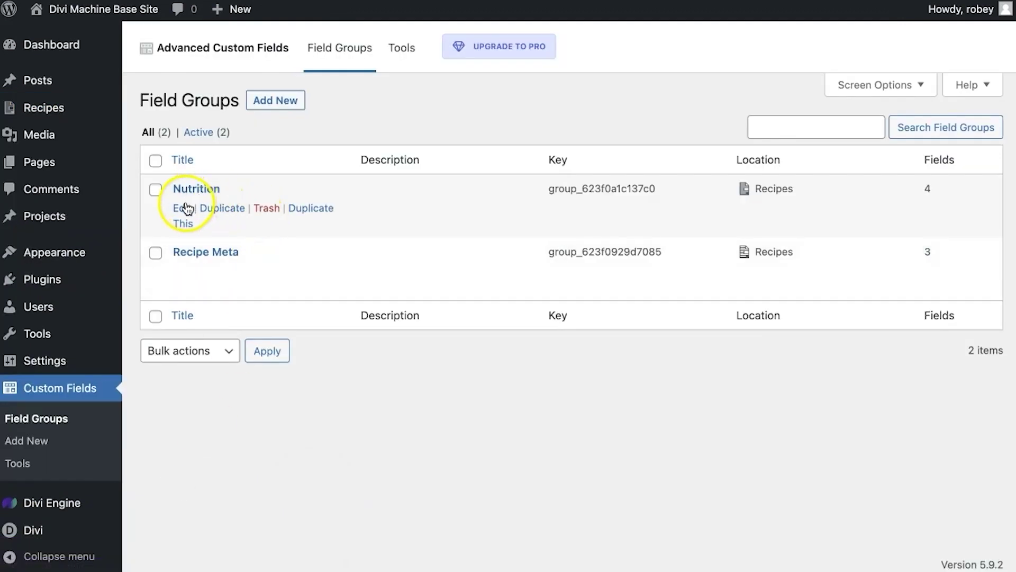
left_click(182, 204)
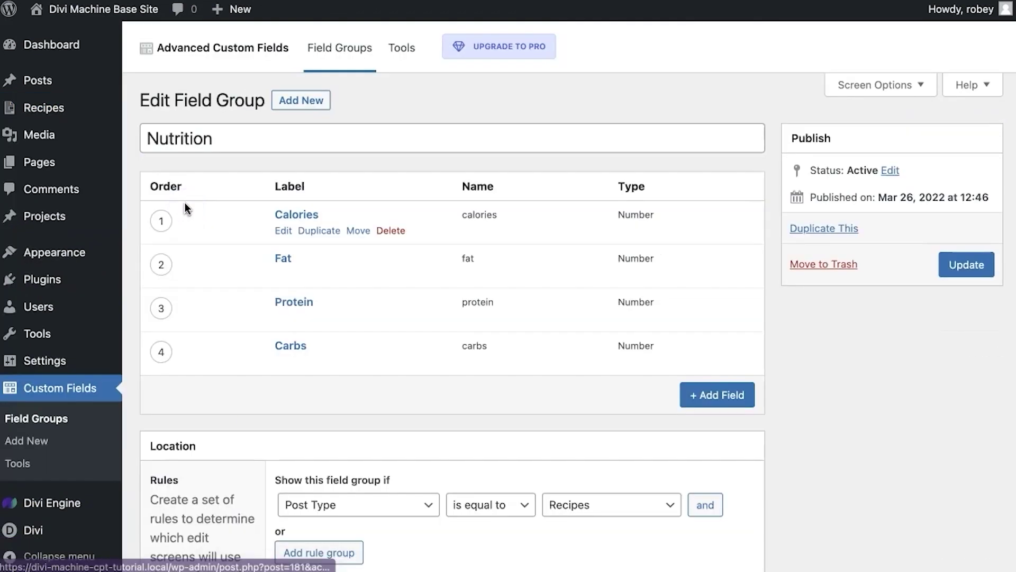
Set the Calories field's Step Size to 1 and update the Nutrition field group
left_click(284, 230)
scroll(310, 325, "down", 10)
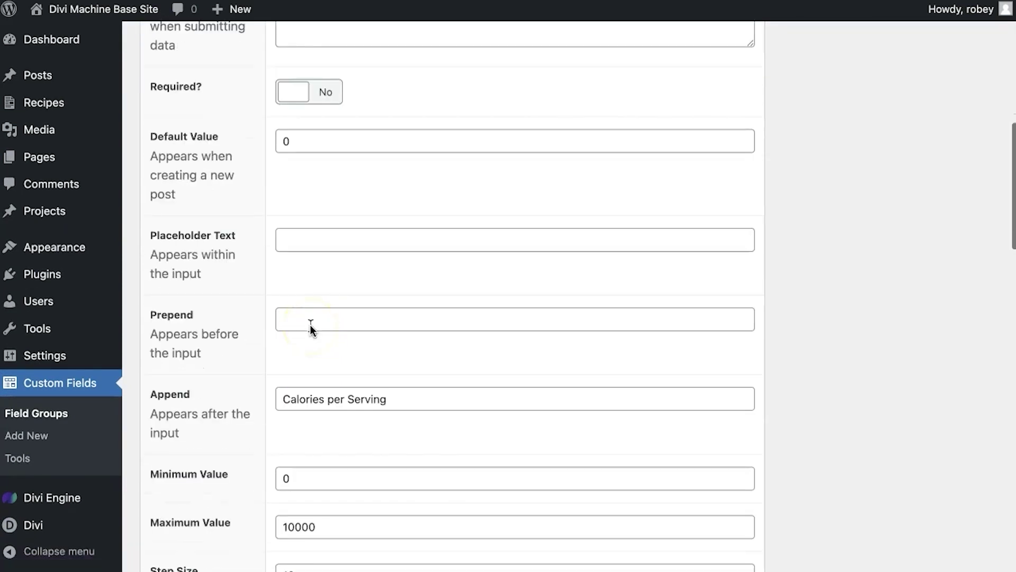
left_click(305, 139)
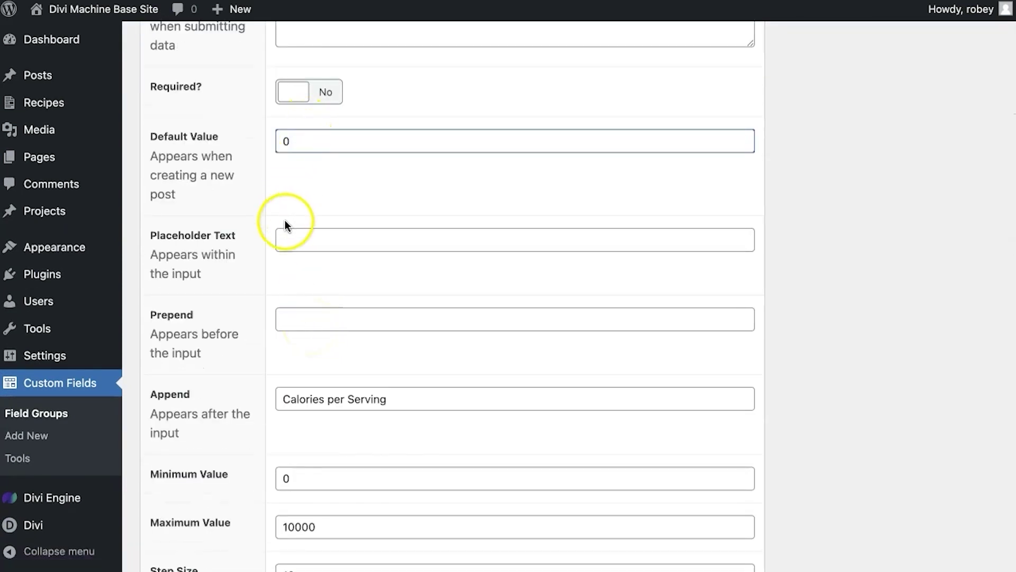
scroll(279, 307, "down", 4)
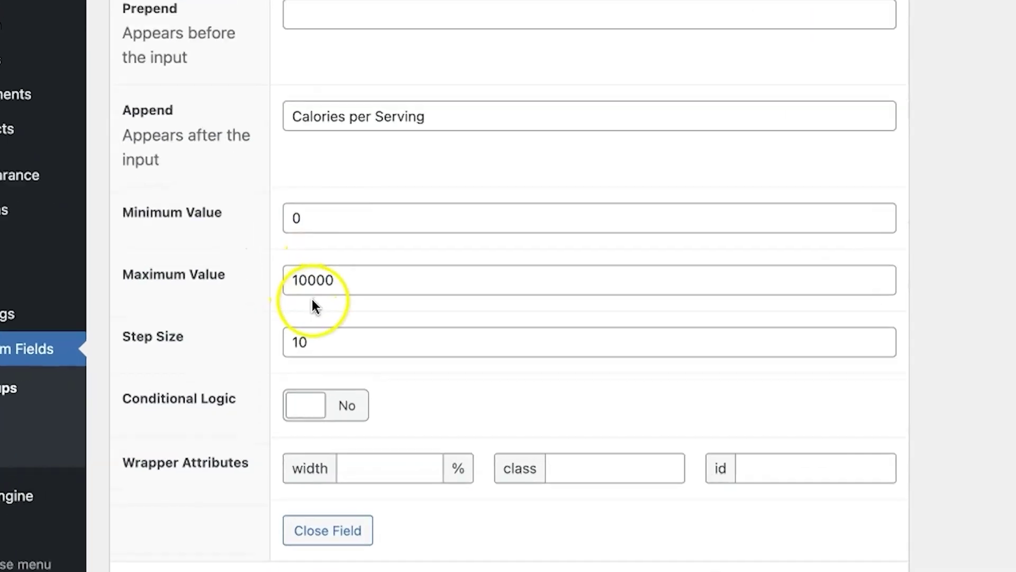
left_click(295, 377)
key("BackSpace")
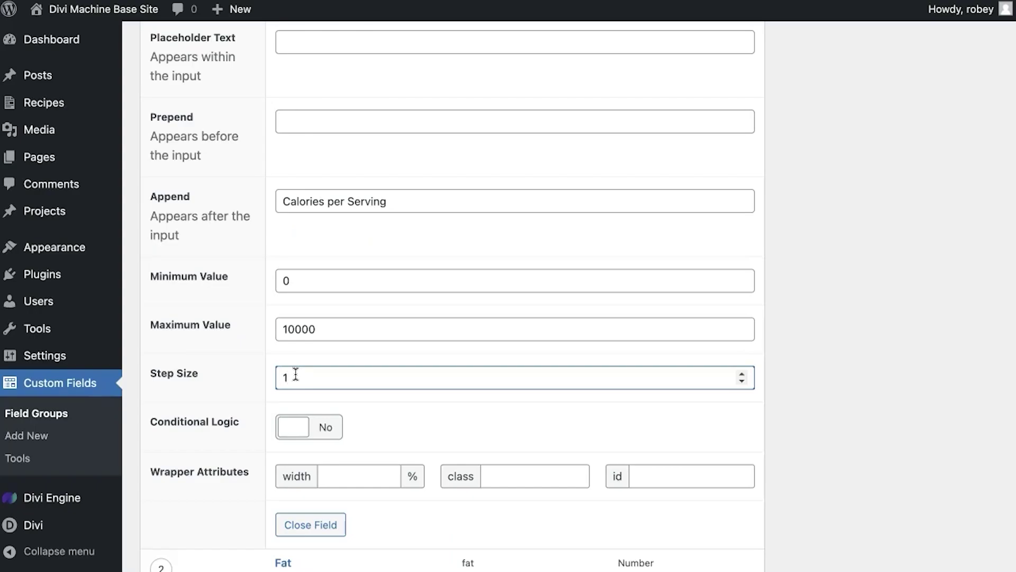
left_click(300, 367)
scroll(750, 341, "down", 6)
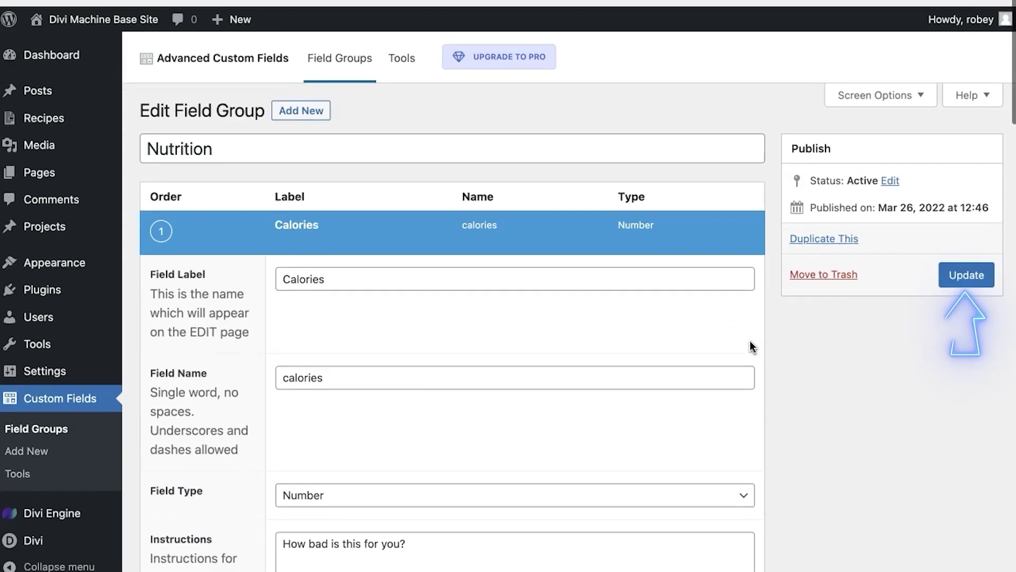
left_click(959, 264)
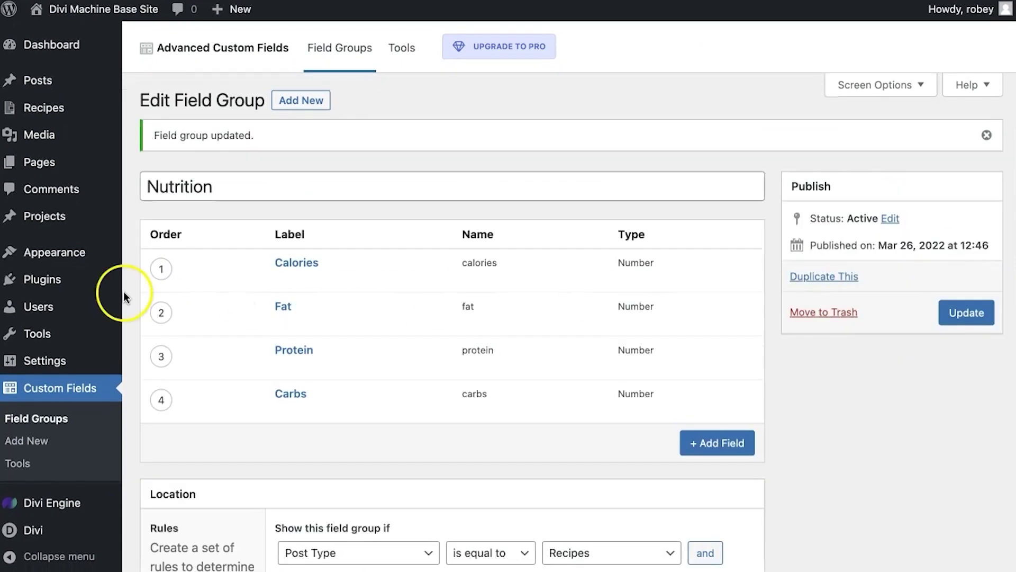
Reopen the Recipe Number #1 draft from the recipes list and publish it
left_click(45, 108)
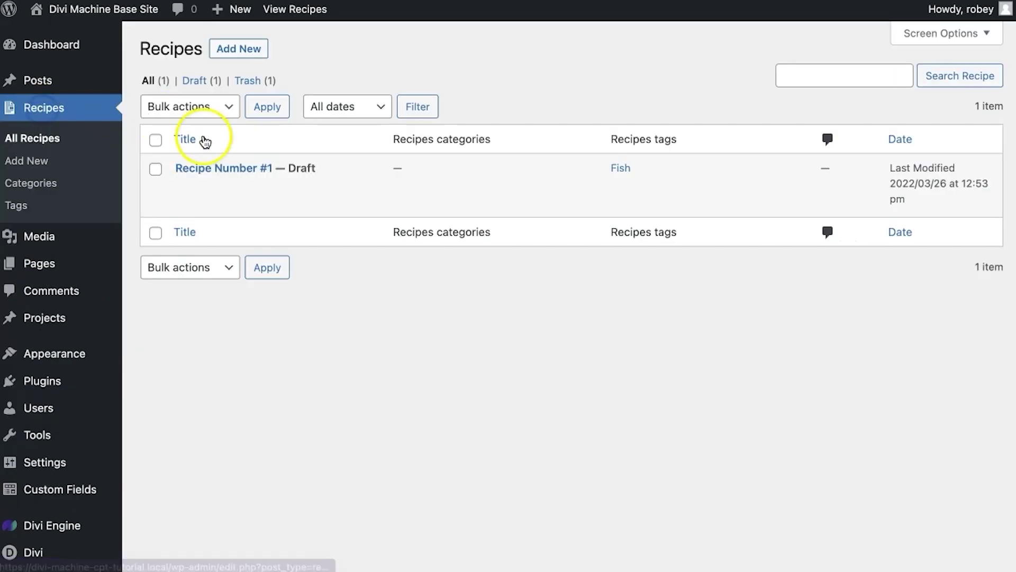
left_click(155, 189)
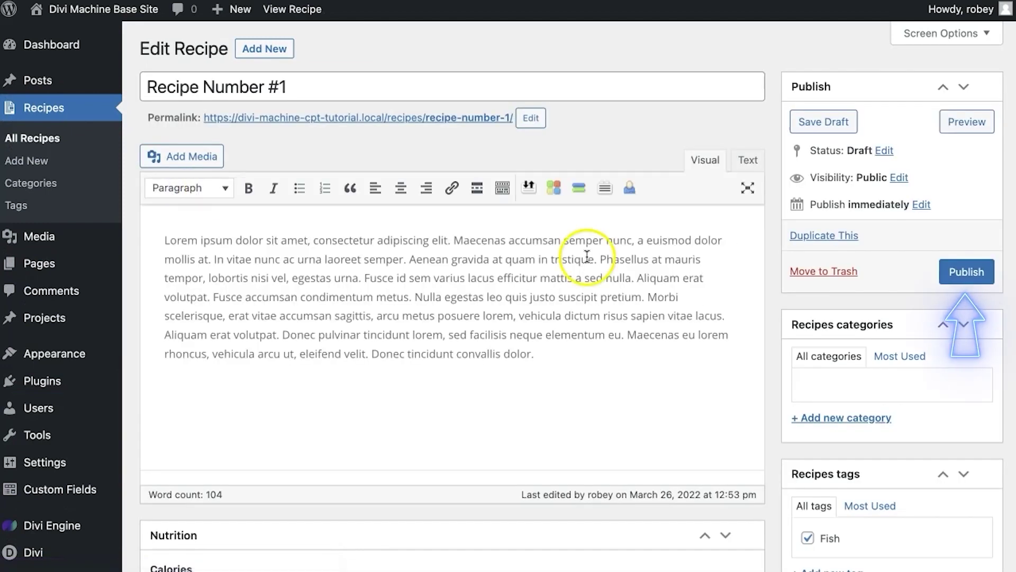
left_click(949, 272)
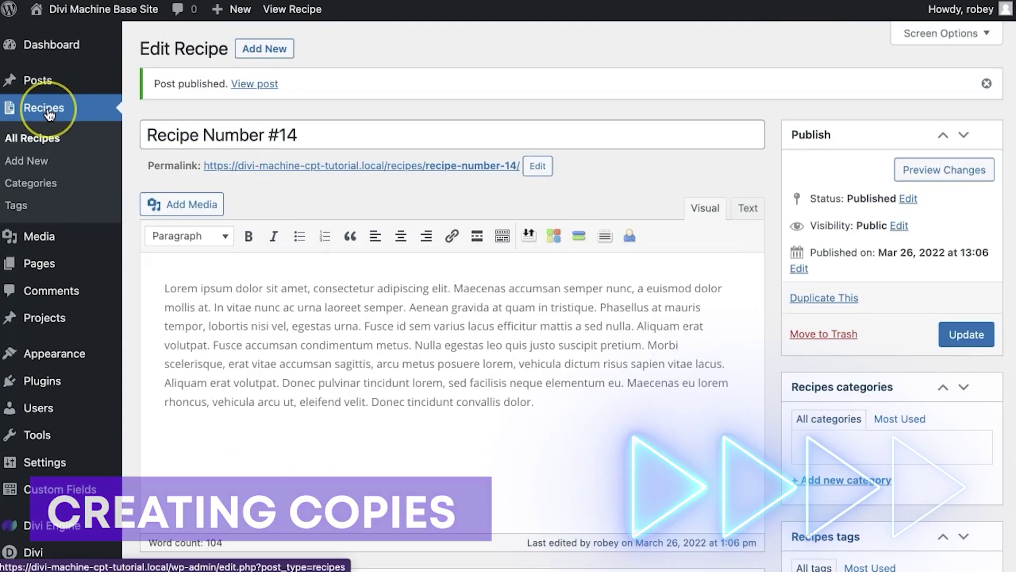
Review the titles and tags of all published recipes in the recipes list
left_click(49, 110)
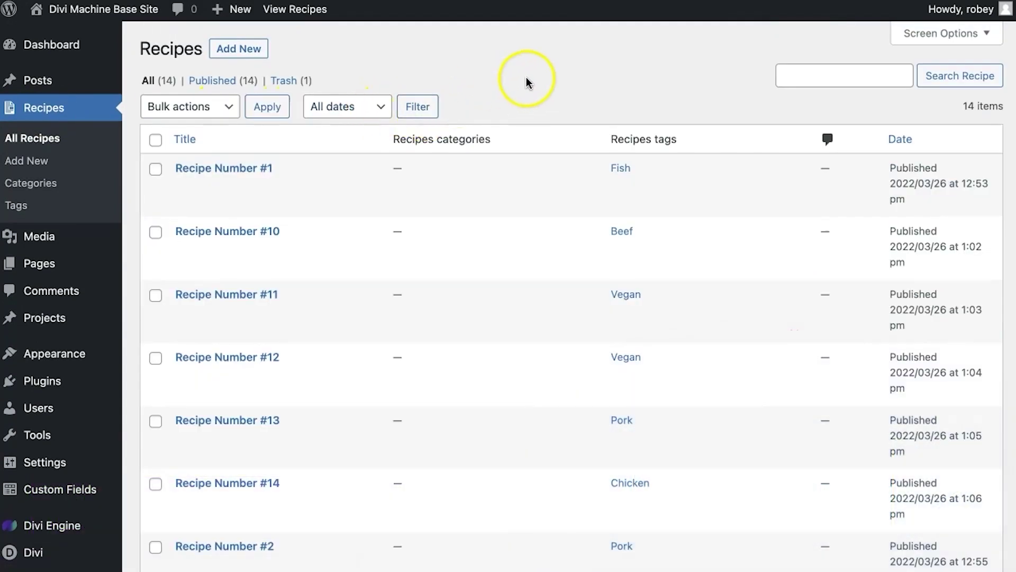
scroll(596, 236, "down", 4)
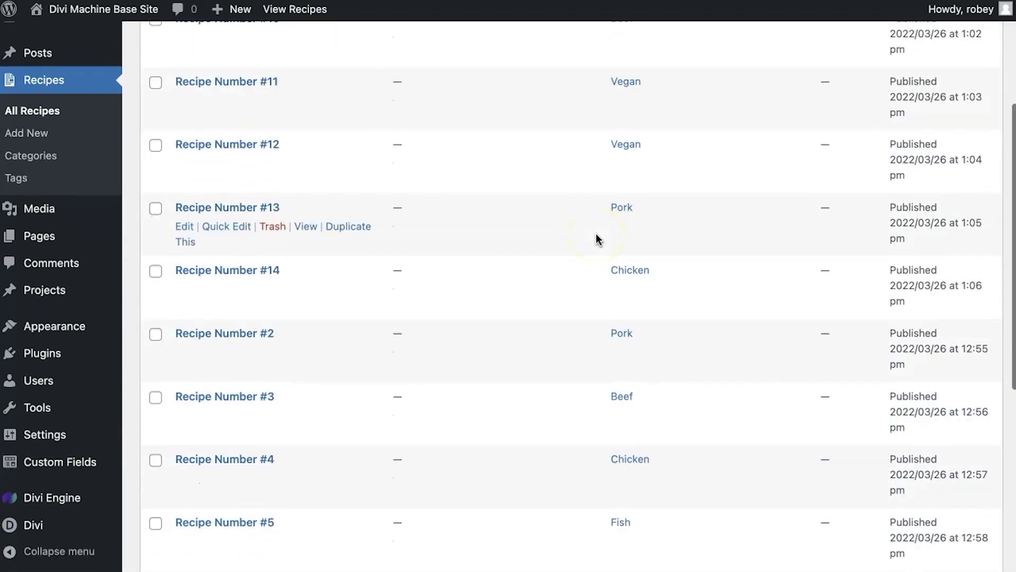
scroll(596, 237, "down", 1)
scroll(596, 237, "down", 5)
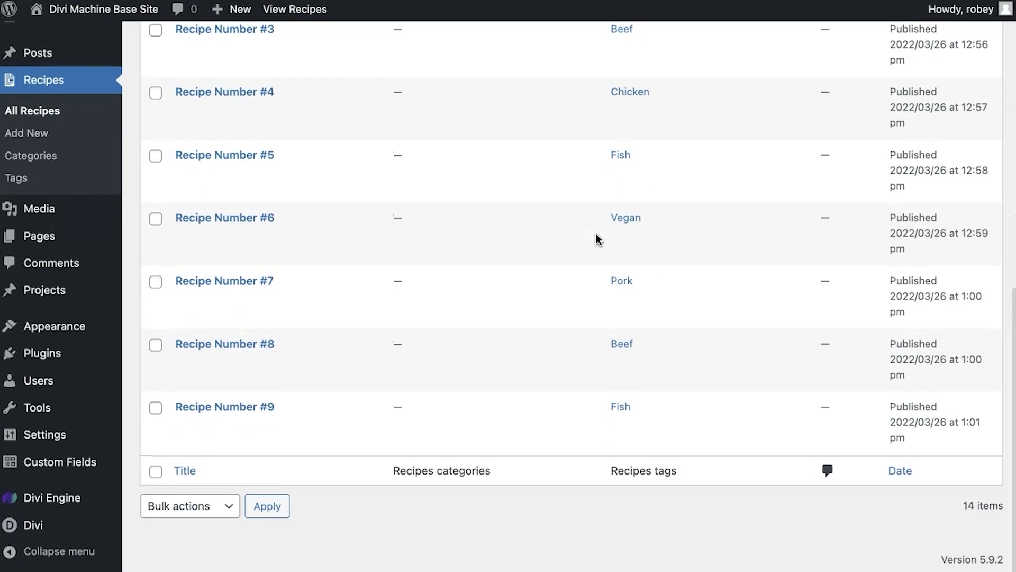
scroll(596, 237, "up", 4)
scroll(596, 238, "up", 2)
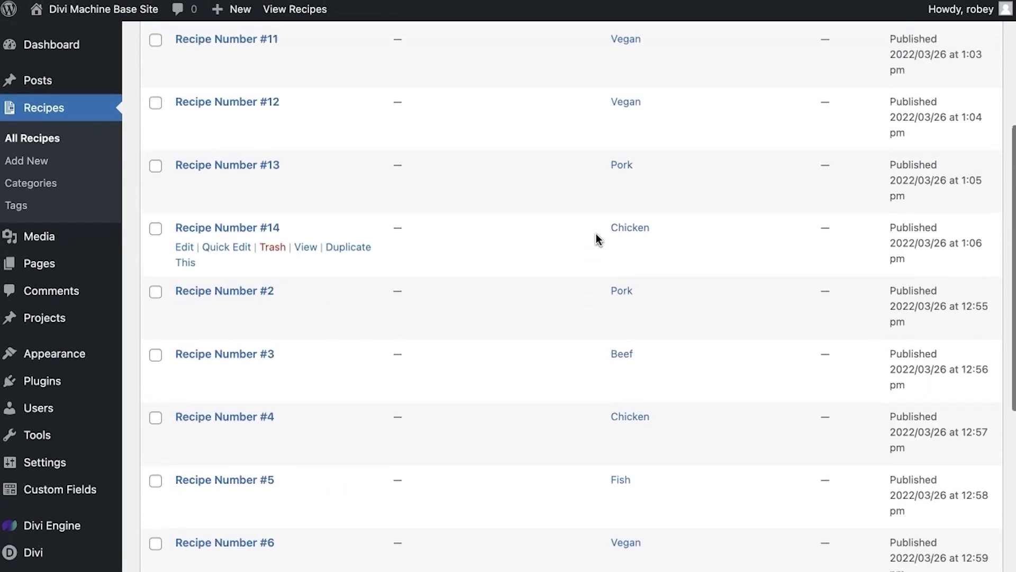
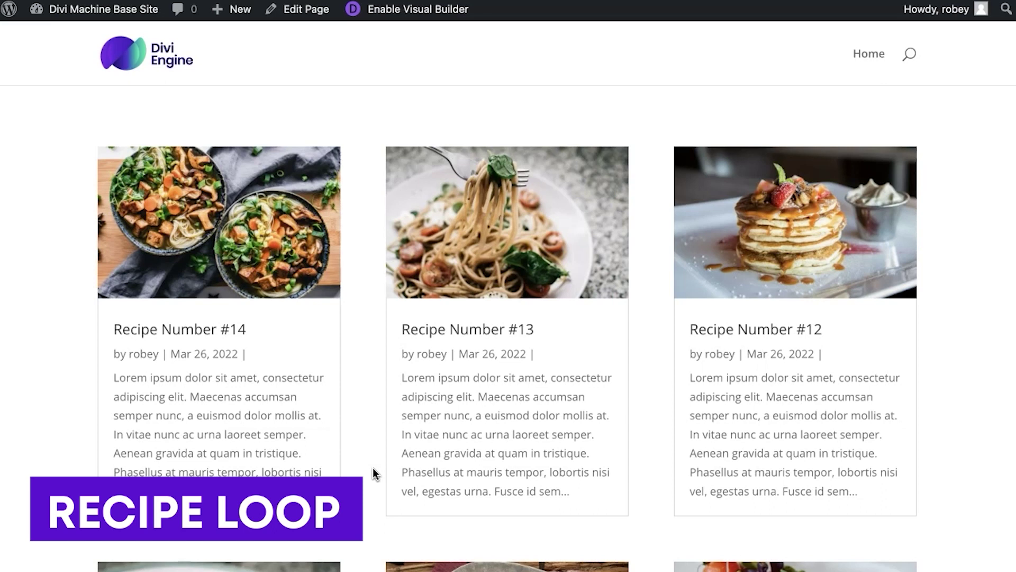
Examine the recipe cards and their repeated structure on the recipe loop page, in both grid and full-width form
scroll(373, 467, "down", 7)
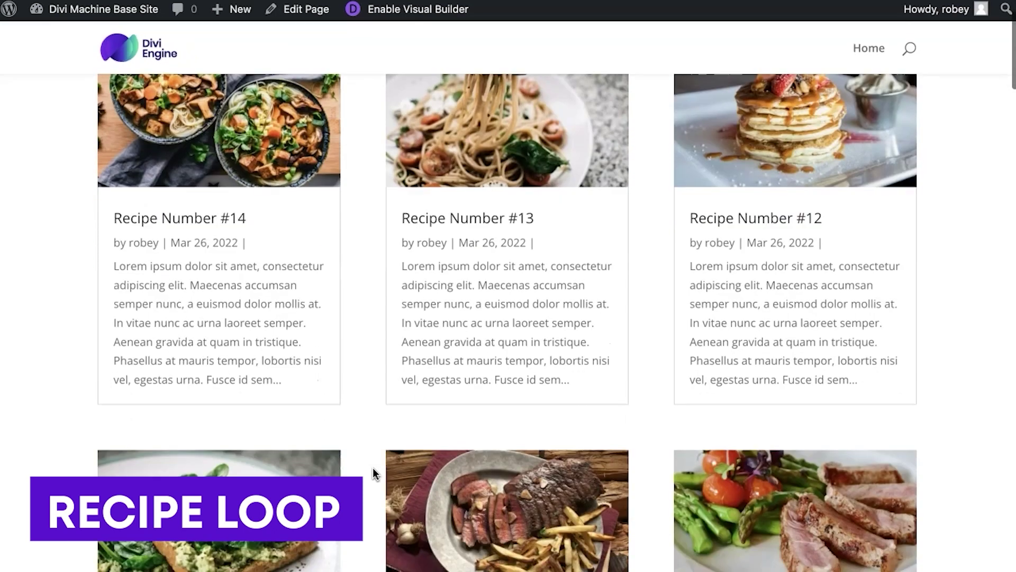
scroll(372, 468, "up", 8)
left_click(426, 327)
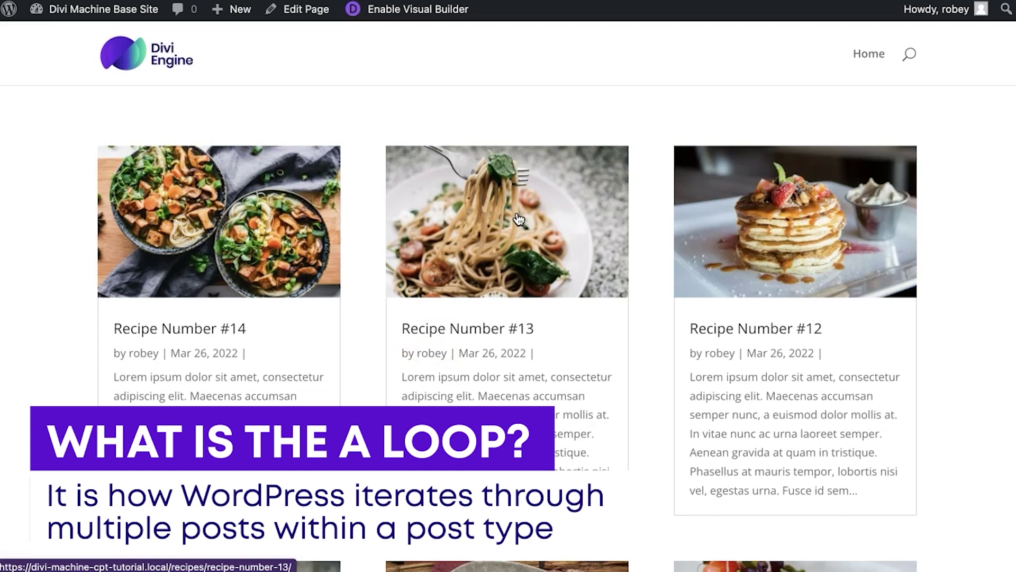
left_click(143, 223)
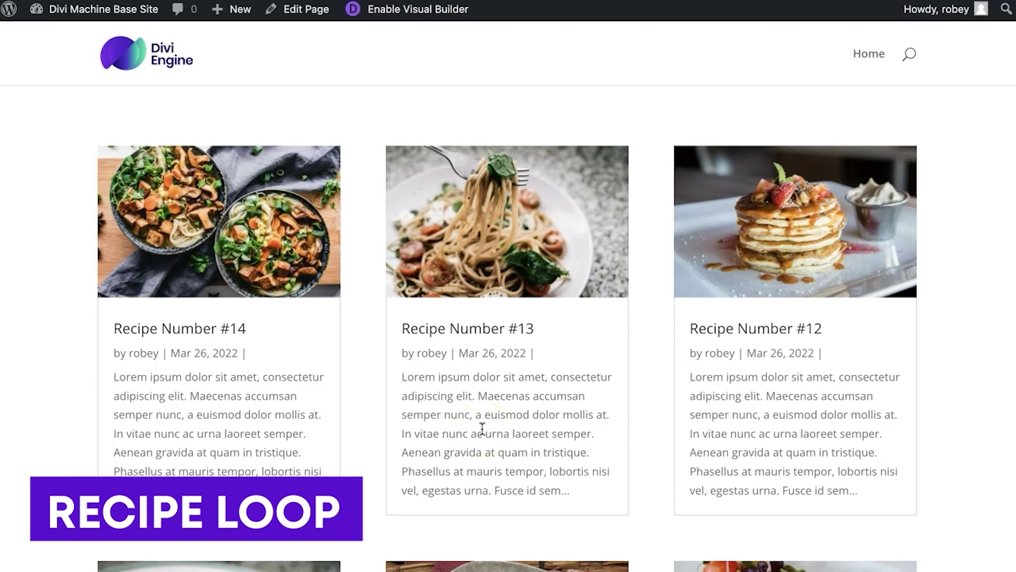
scroll(482, 427, "down", 8)
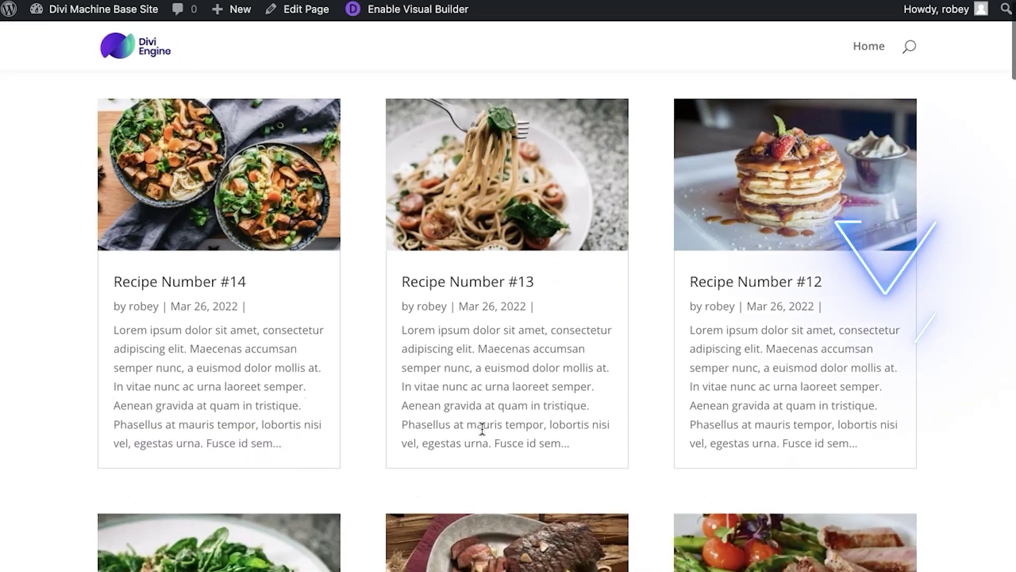
scroll(482, 427, "down", 15)
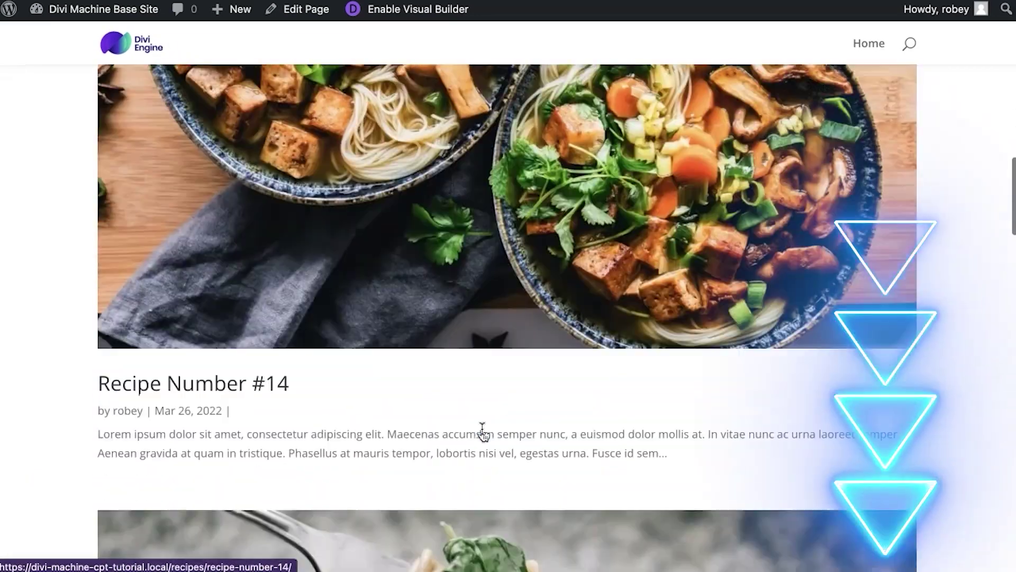
scroll(483, 433, "down", 8)
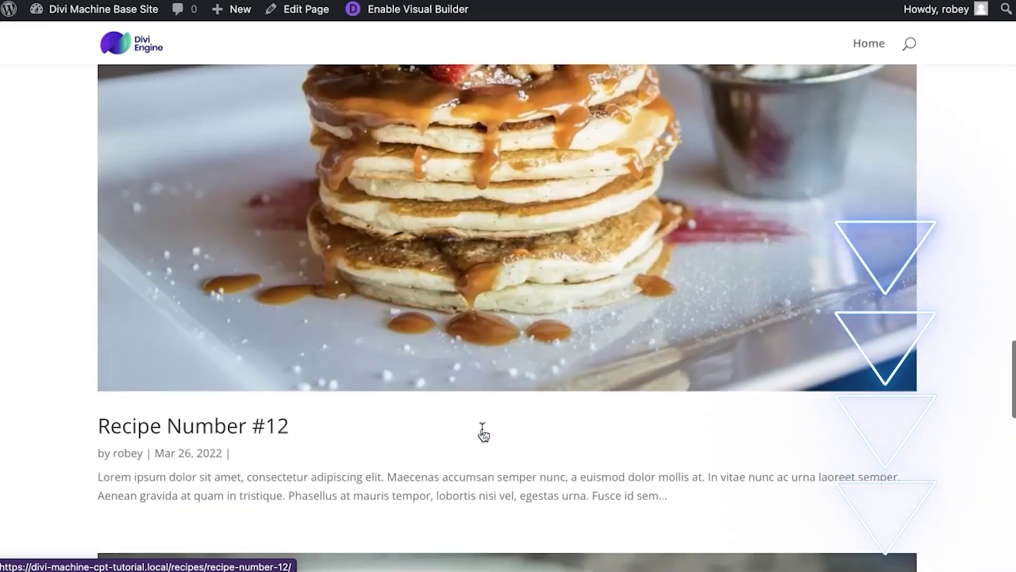
scroll(482, 429, "up", 20)
scroll(482, 427, "up", 5)
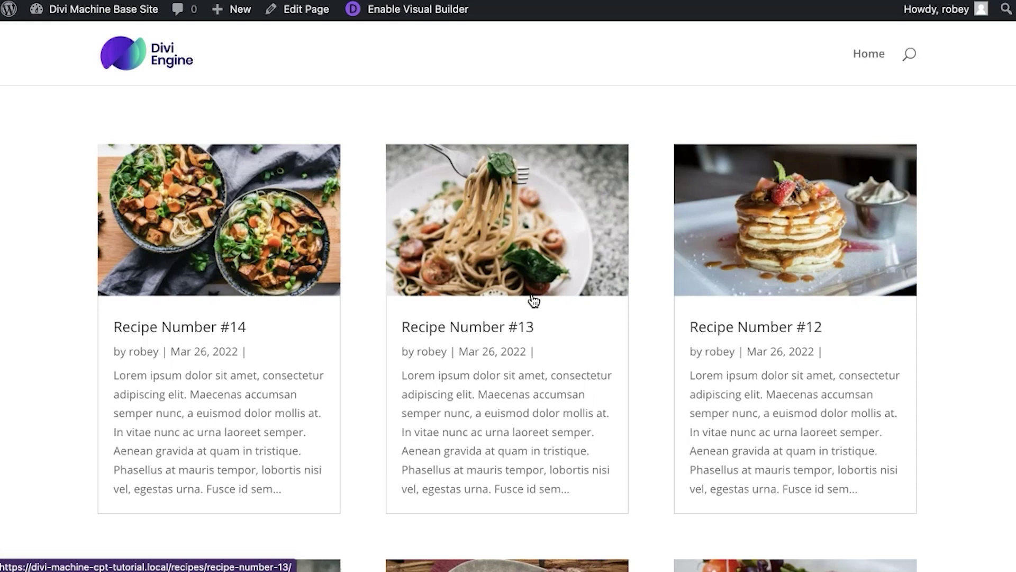
left_click(534, 299)
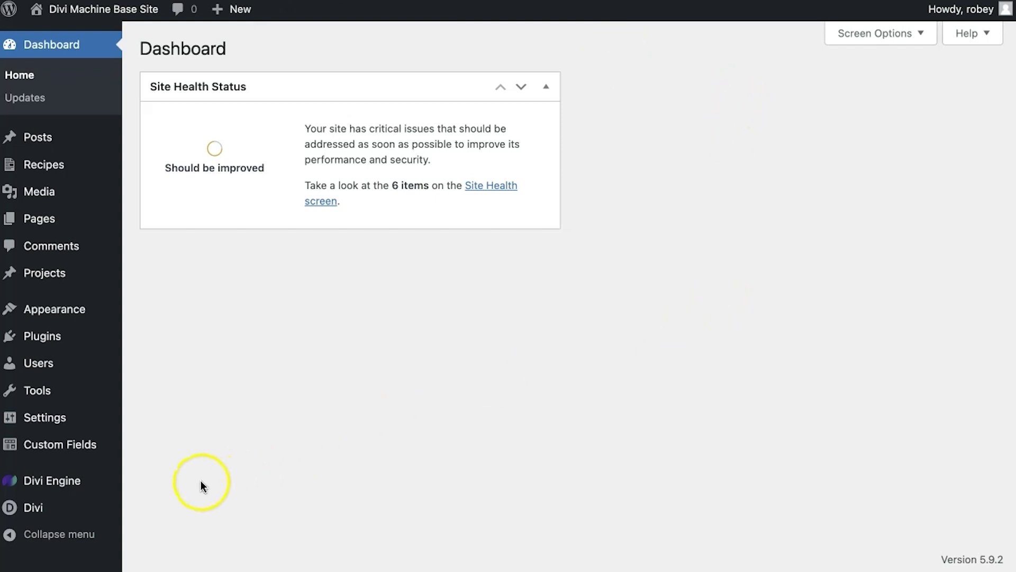
Open the Divi Library and start a new layout named Recipe Loop
mouse_move(29, 508)
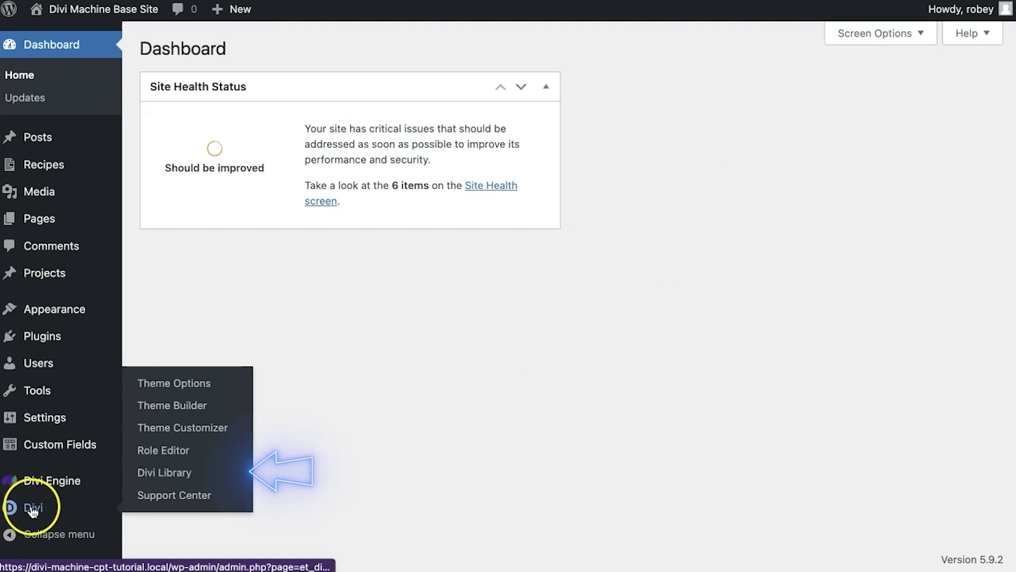
left_click(192, 475)
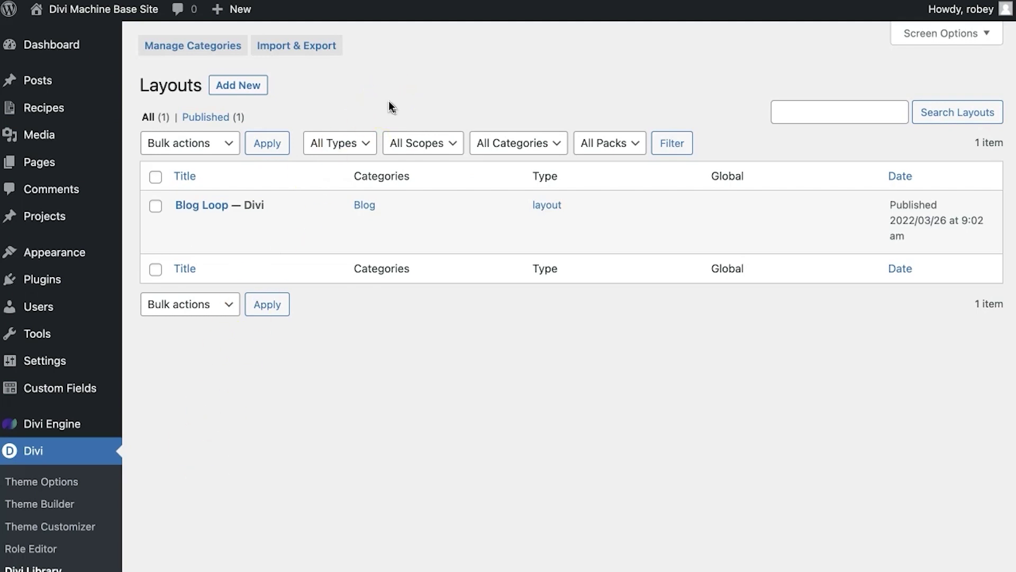
left_click(241, 90)
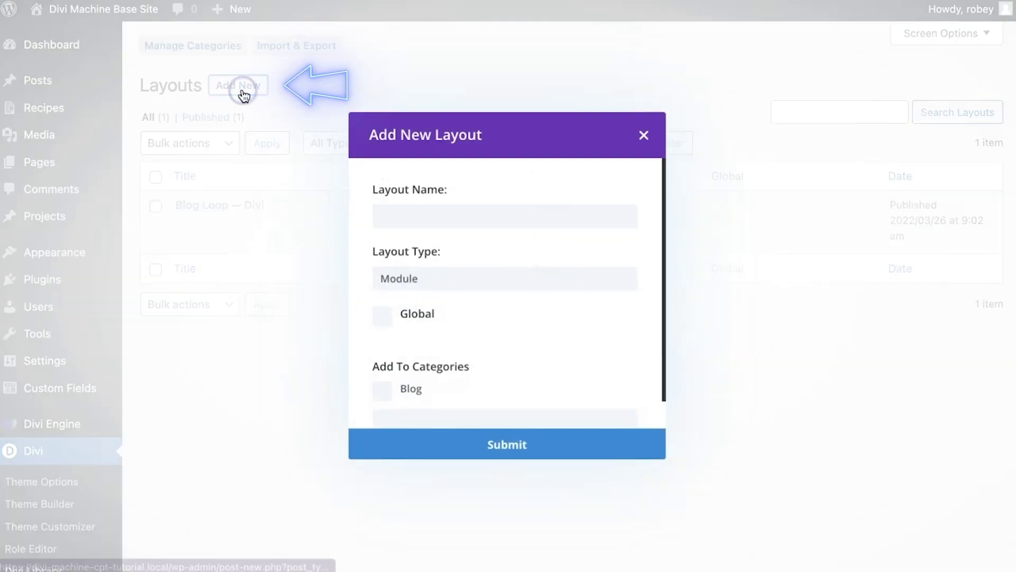
left_click(507, 215)
type("Recipe Loop")
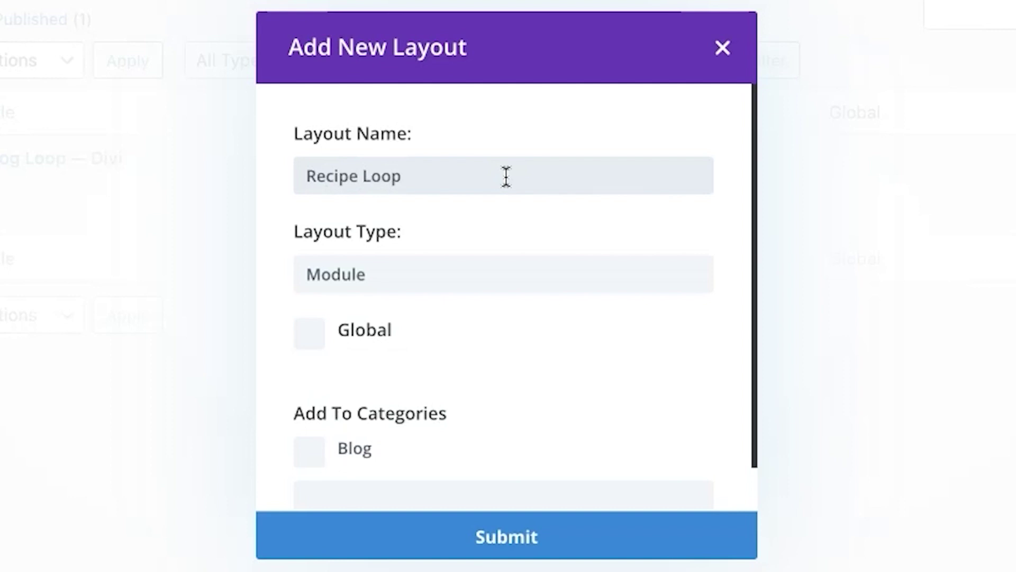
Set the new layout's type to Layout, add it to a new Recipes category, and submit it
left_click(442, 277)
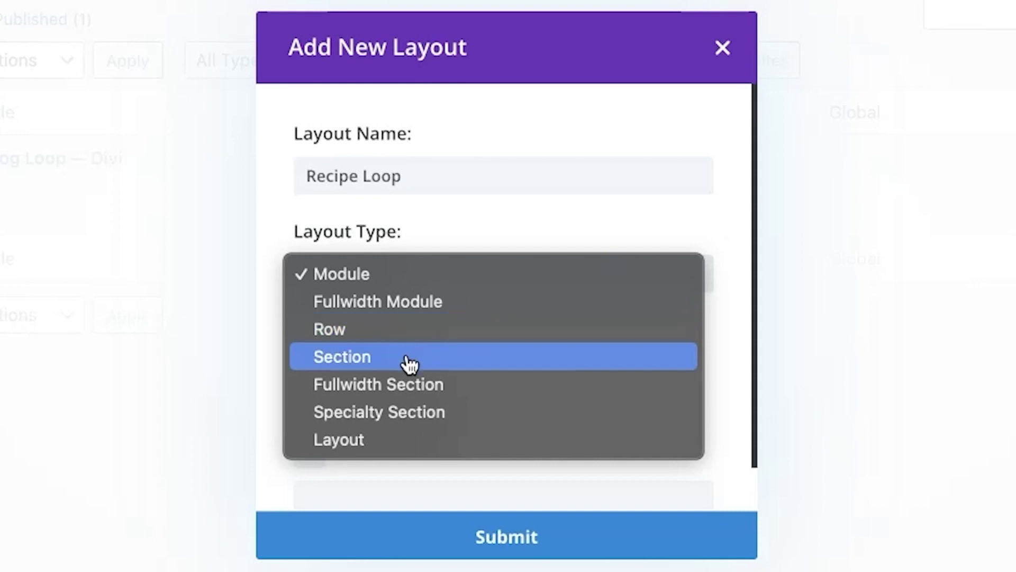
left_click(394, 447)
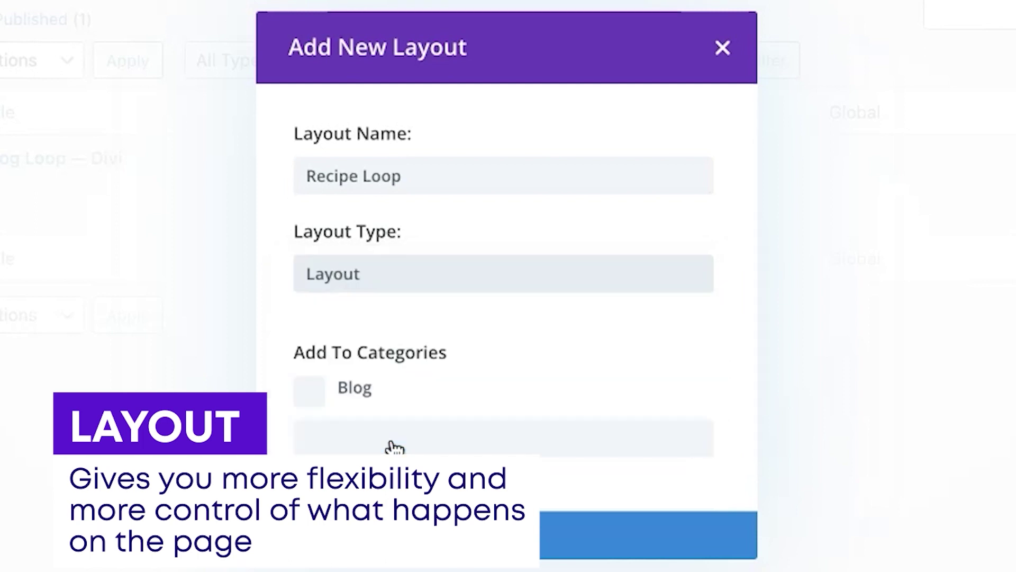
left_click(387, 438)
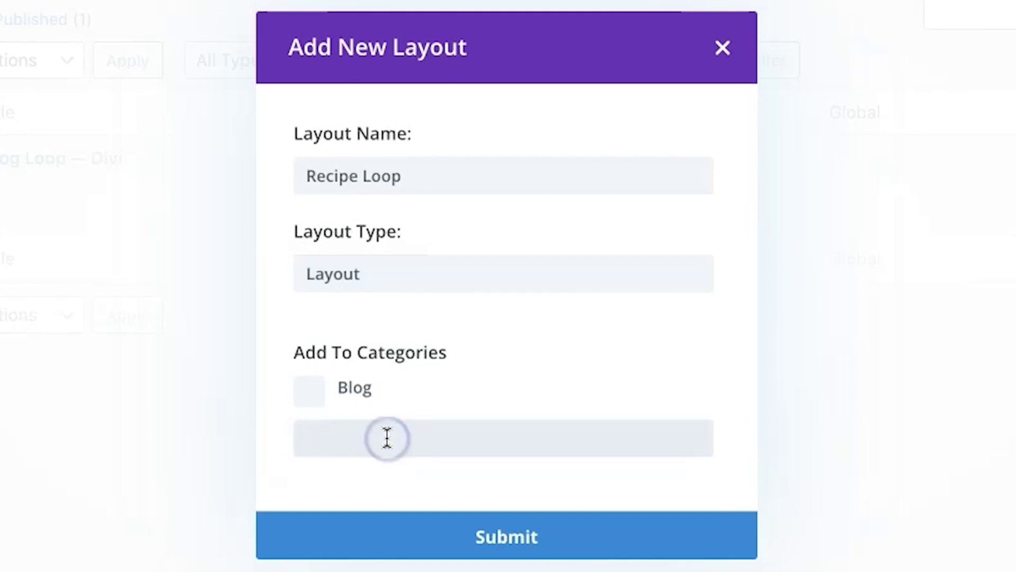
type("Recipes")
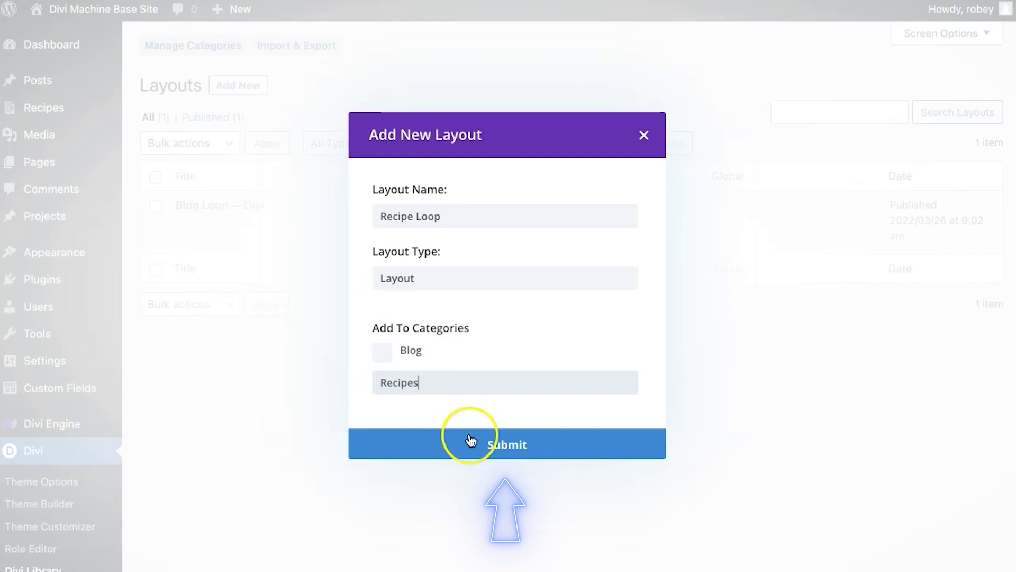
left_click(471, 444)
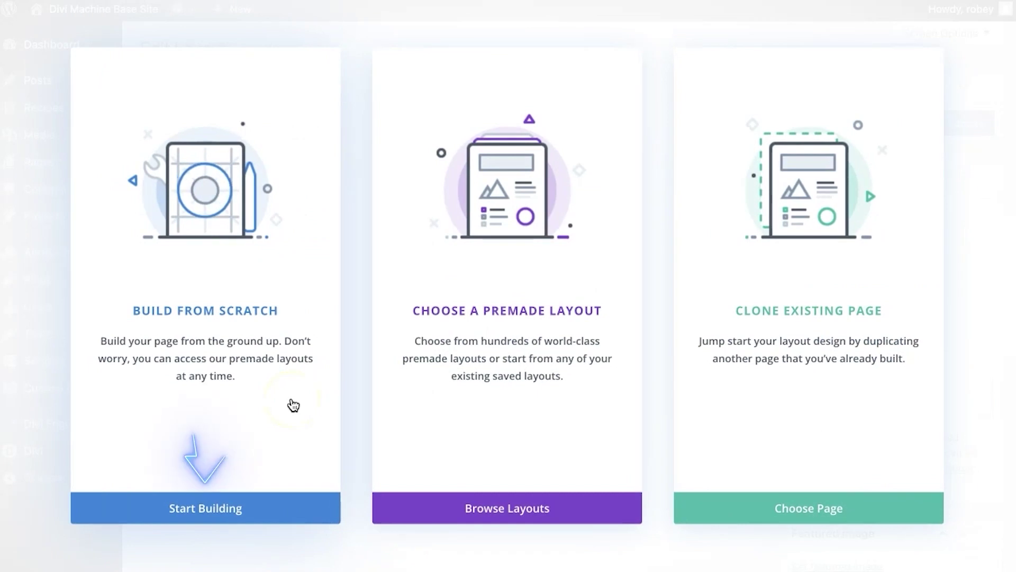
Start building the Recipe Loop layout from scratch and insert a single-column row in its section
left_click(216, 506)
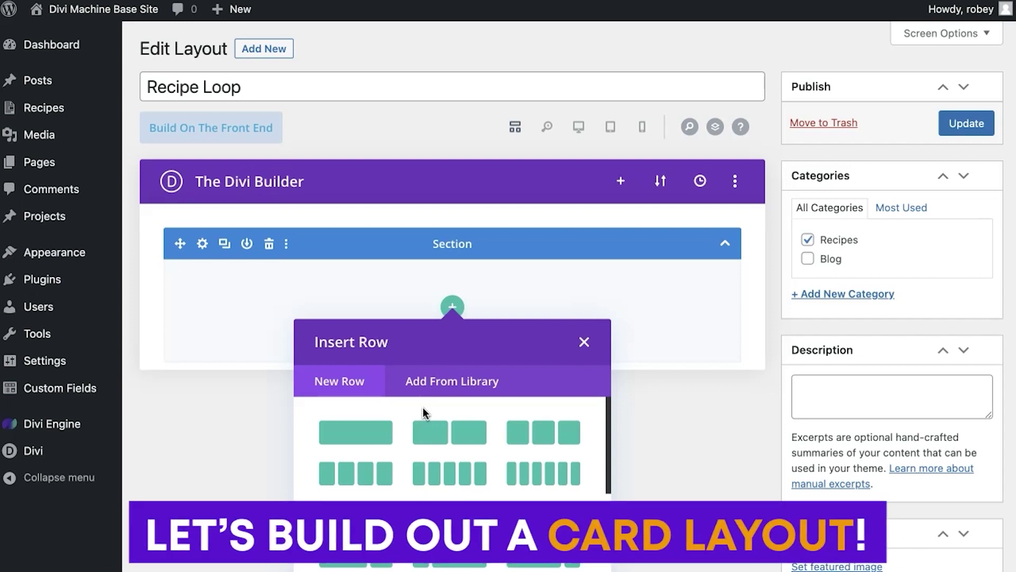
left_click(544, 433)
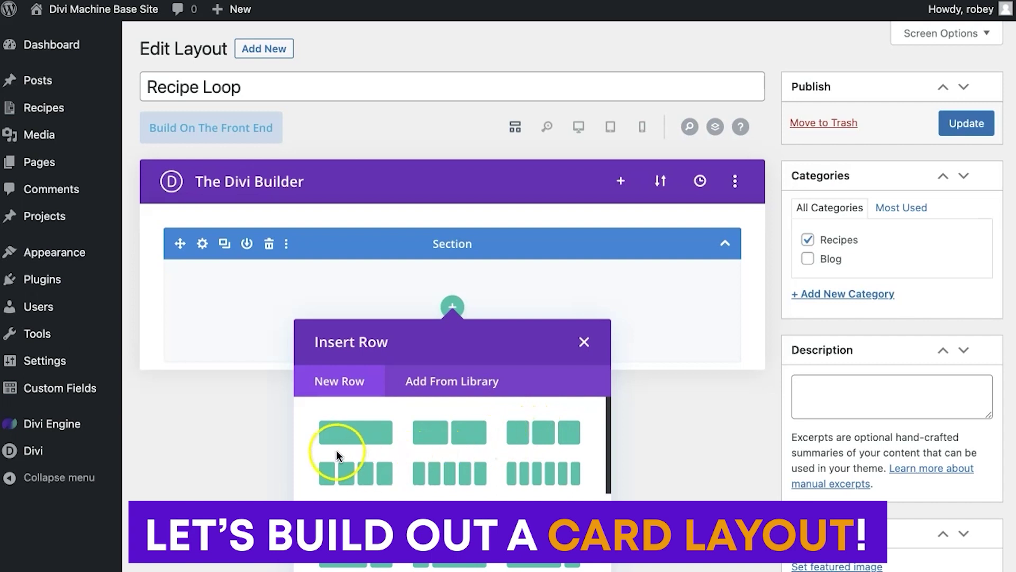
left_click(362, 433)
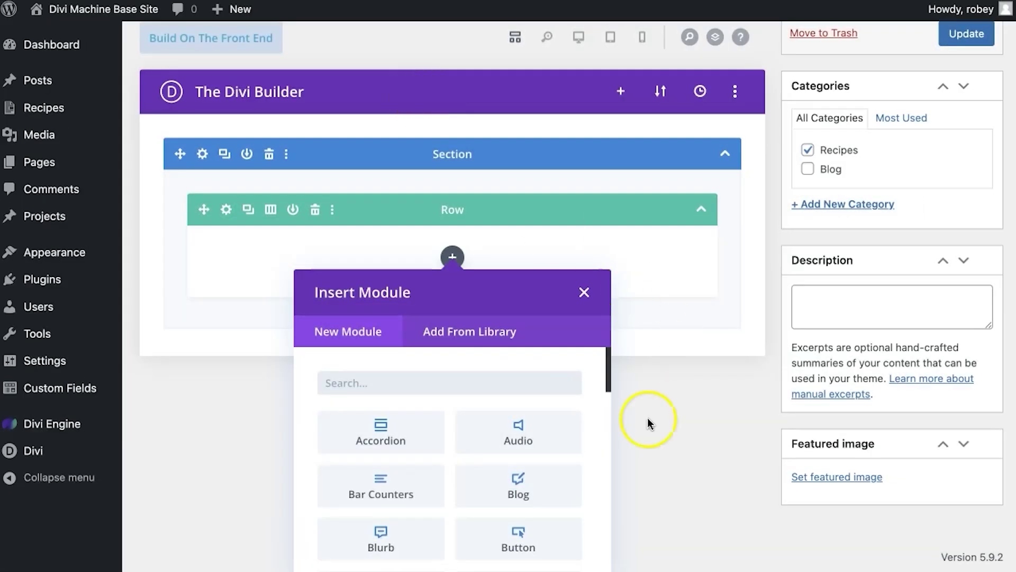
Find the Thumbnail - Divi Machine module among the available modules and insert it into the row
scroll(492, 508, "down", 2)
scroll(492, 511, "up", 2)
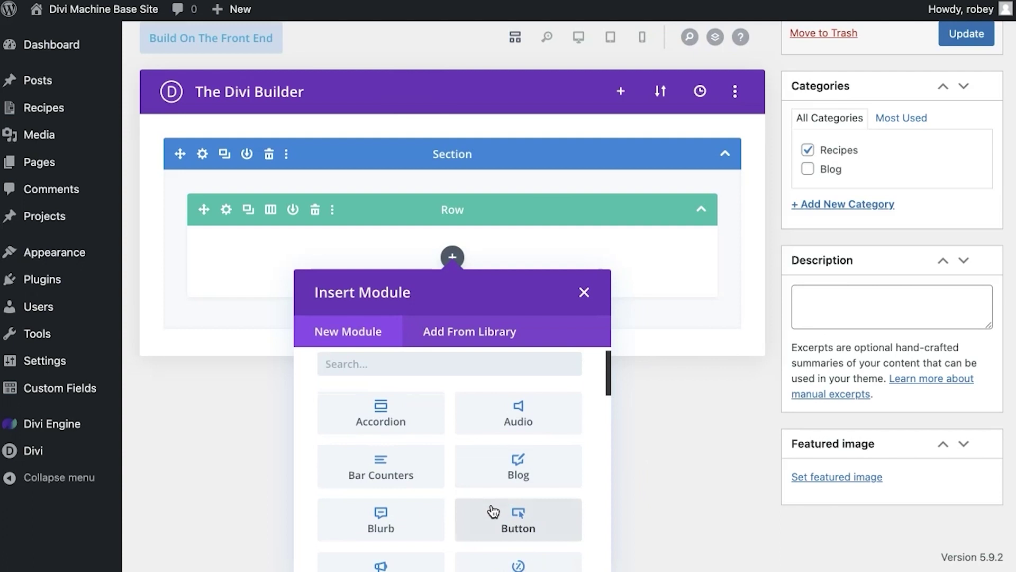
type("image")
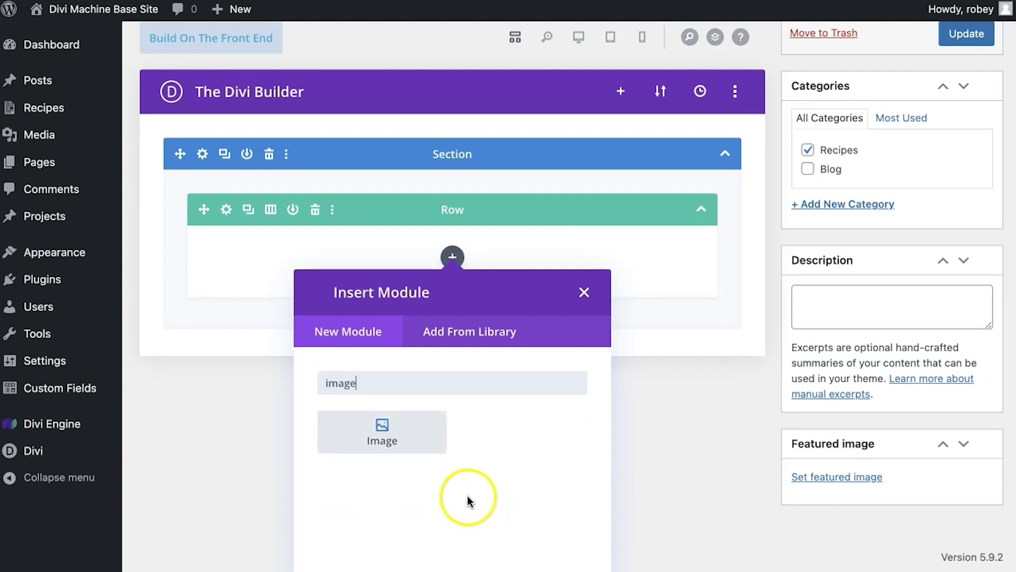
key("BackSpace")
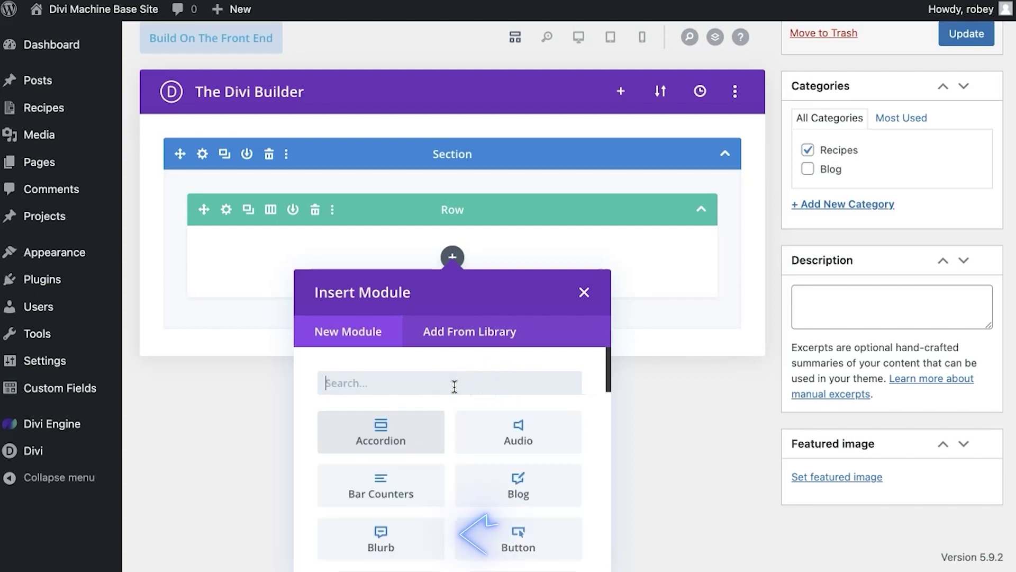
scroll(453, 385, "down", 15)
left_click(369, 525)
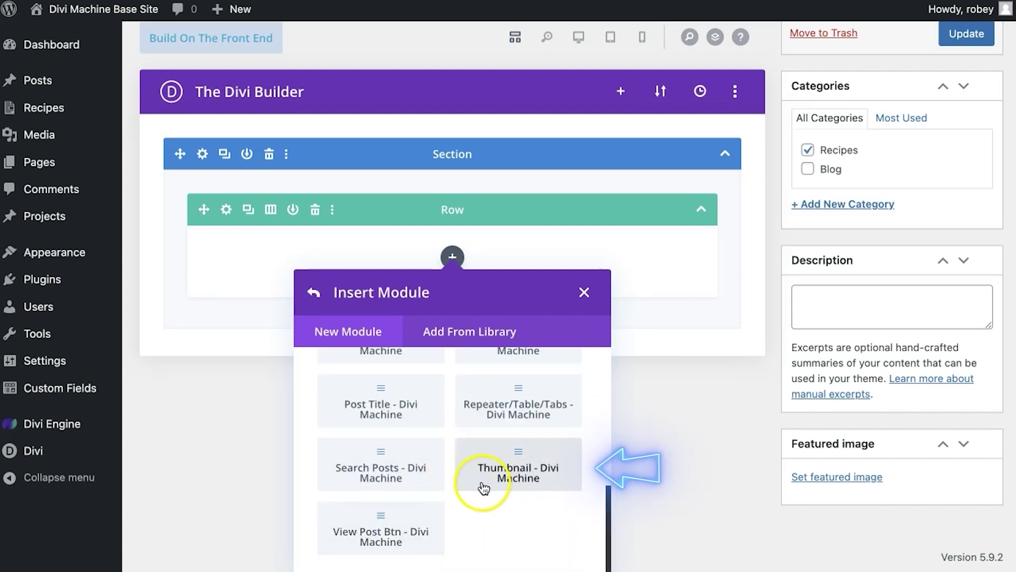
left_click(536, 475)
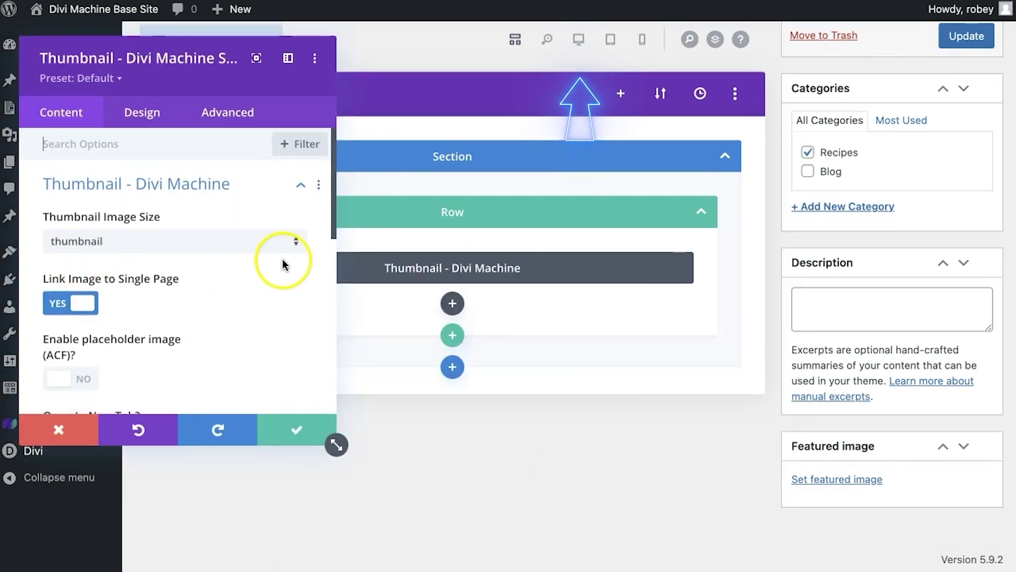
Switch the builder to the desktop view and look over the thumbnail preview
left_click(576, 35)
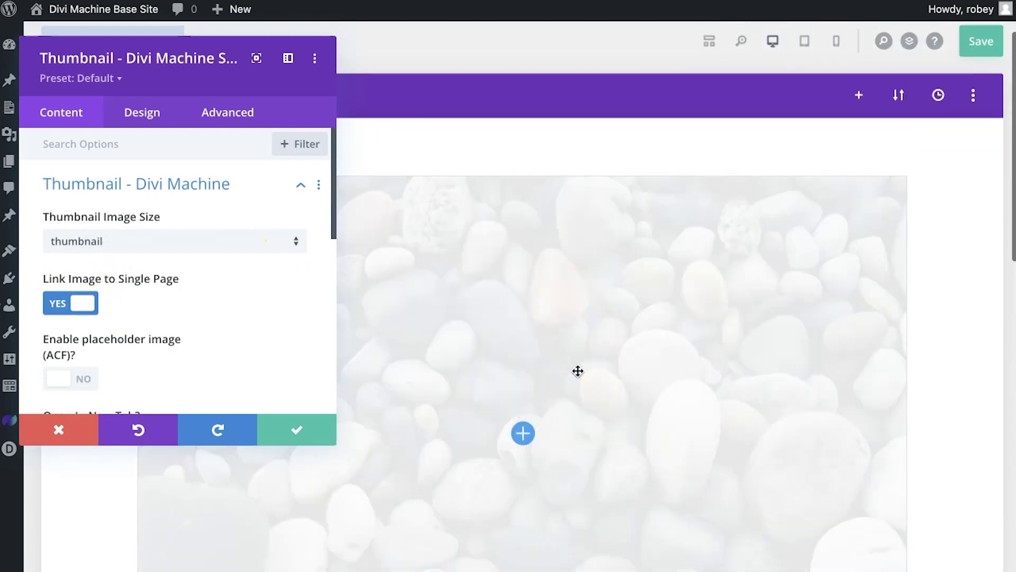
left_click(635, 287)
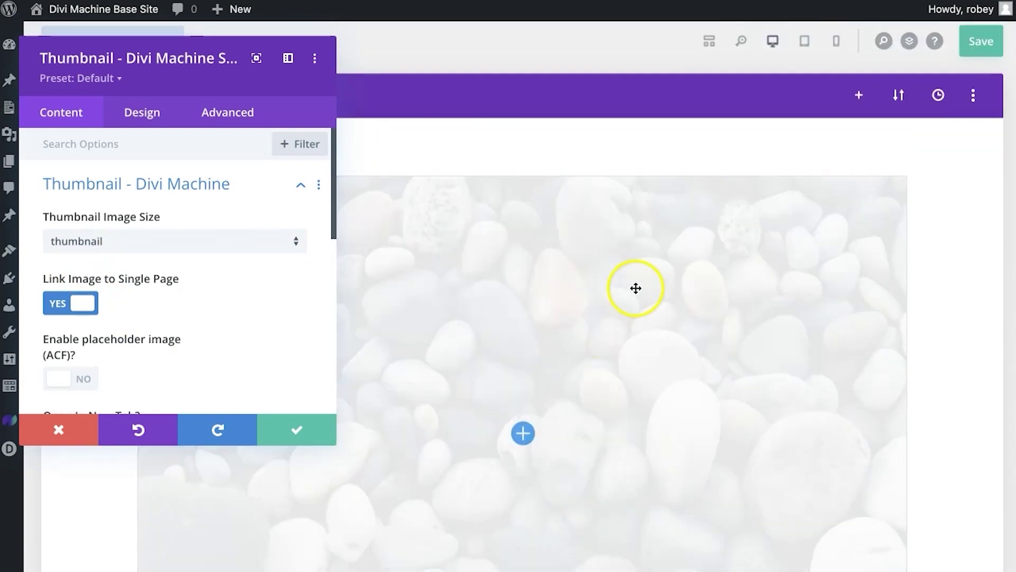
scroll(635, 288, "down", 3)
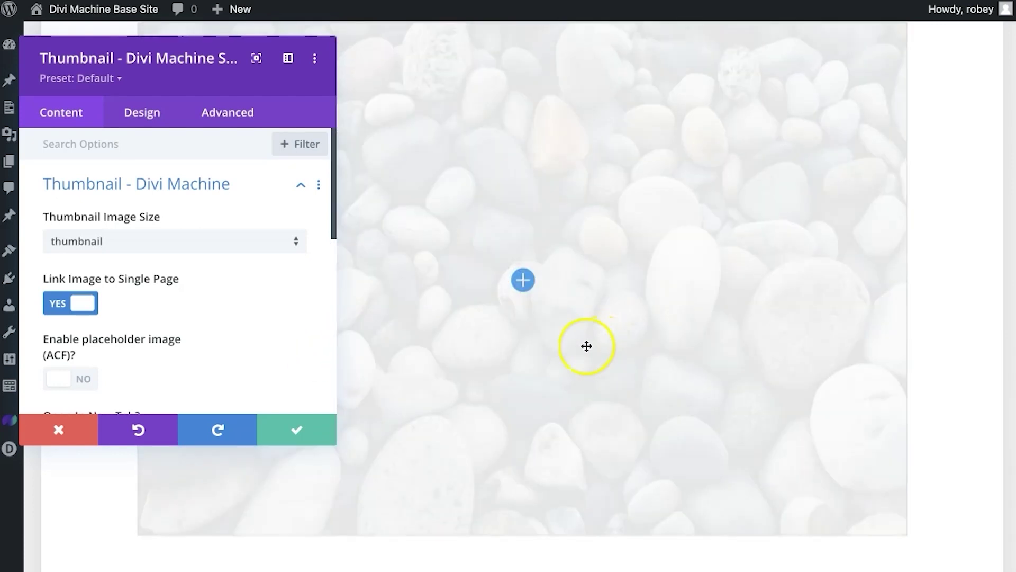
Disable the thumbnail module's title tag and set its Image Style to Image Only (no overlay)
scroll(167, 344, "down", 2)
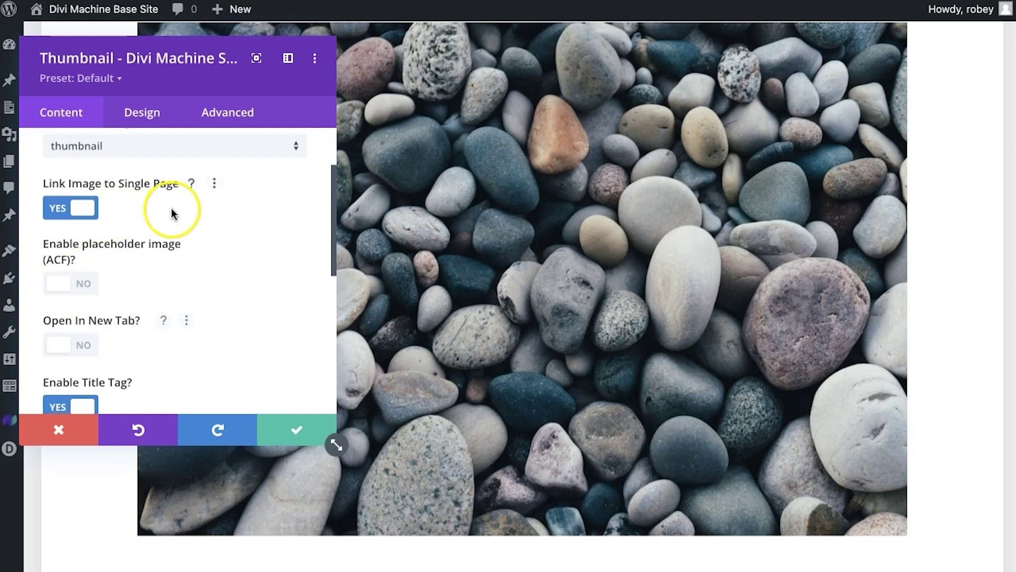
scroll(171, 213, "up", 2)
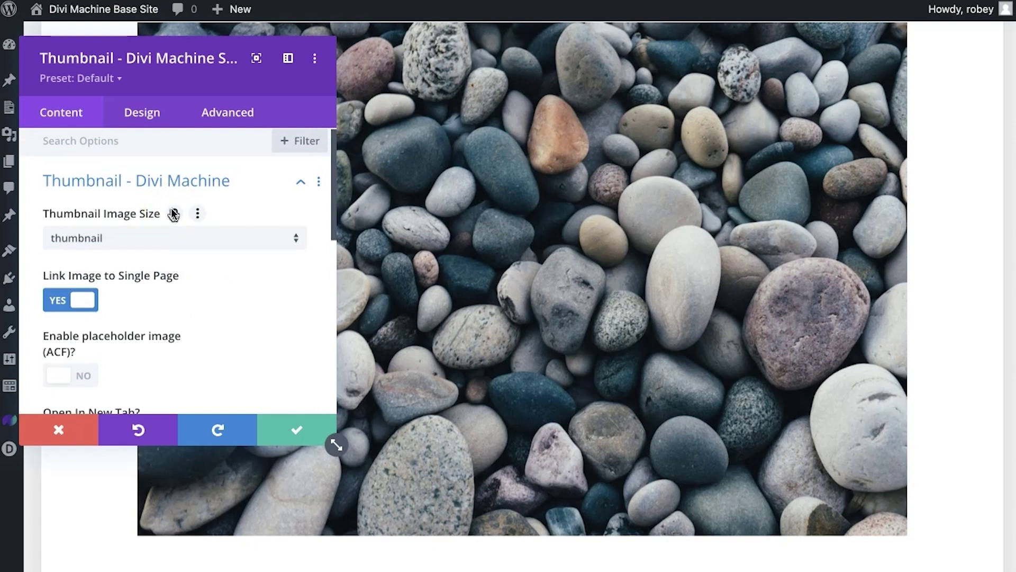
scroll(180, 297, "down", 4)
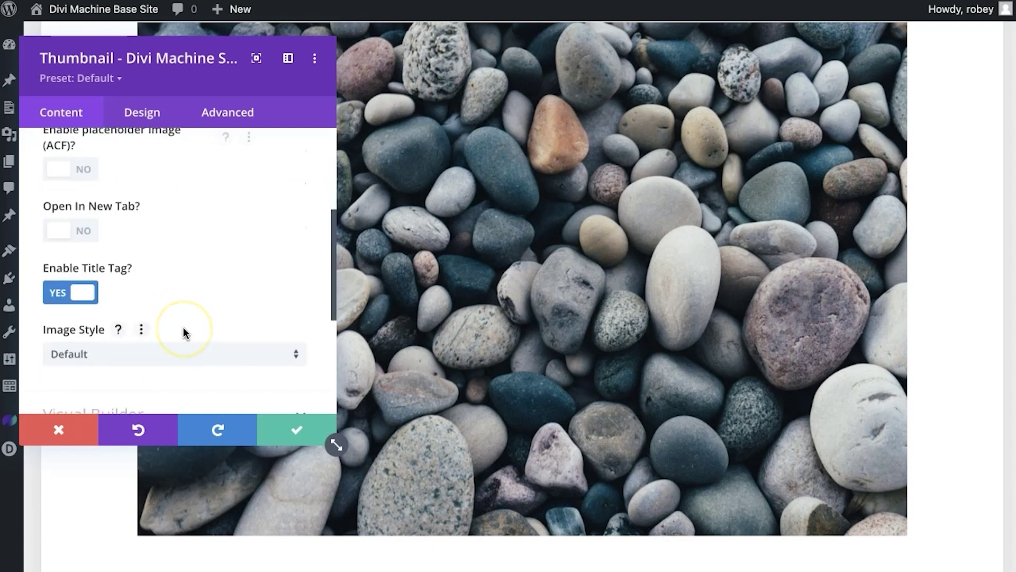
left_click(79, 293)
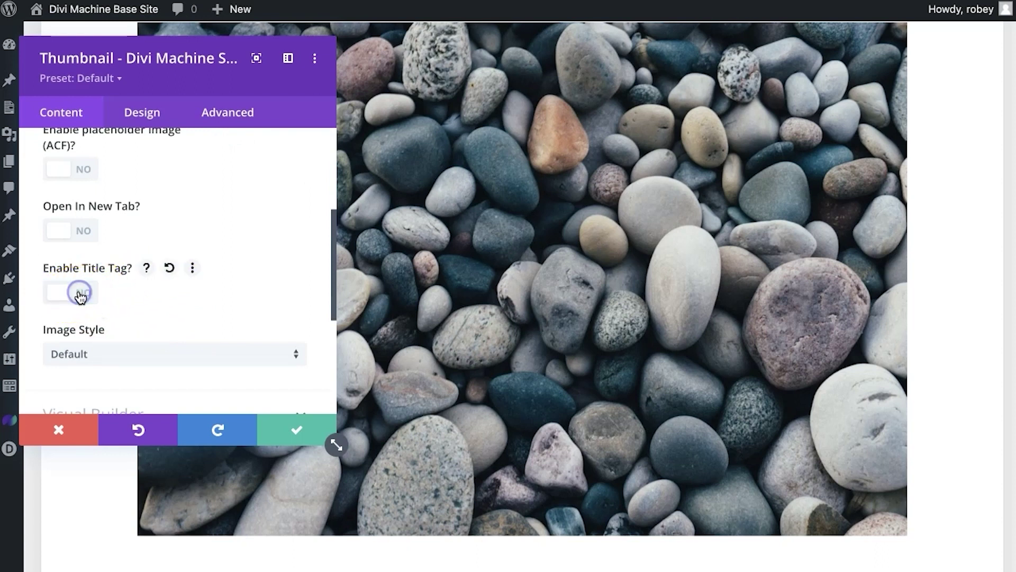
left_click(115, 352)
left_click(117, 394)
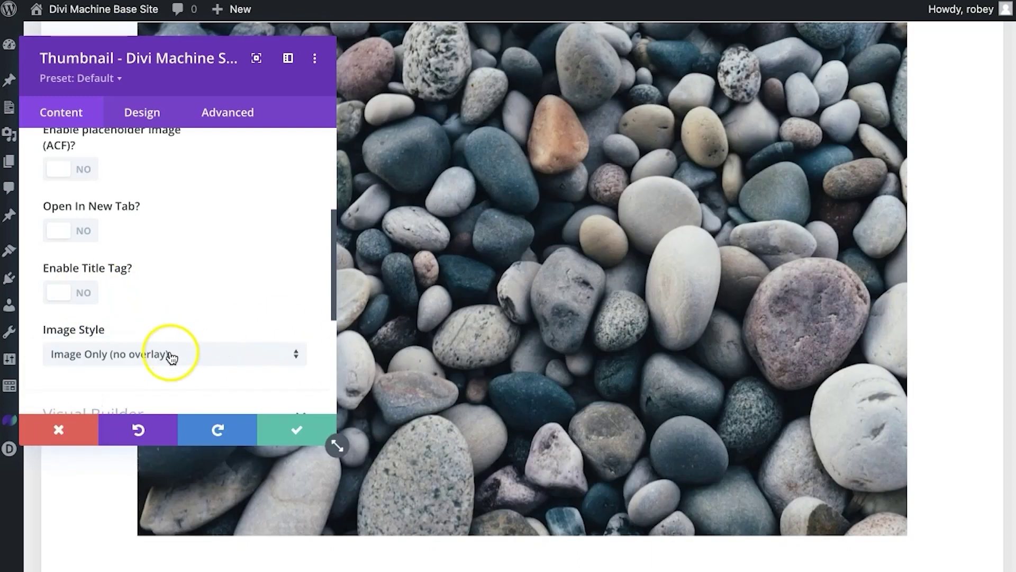
Set the thumbnail module's Visual Builder Post to recipes
scroll(161, 369, "down", 2)
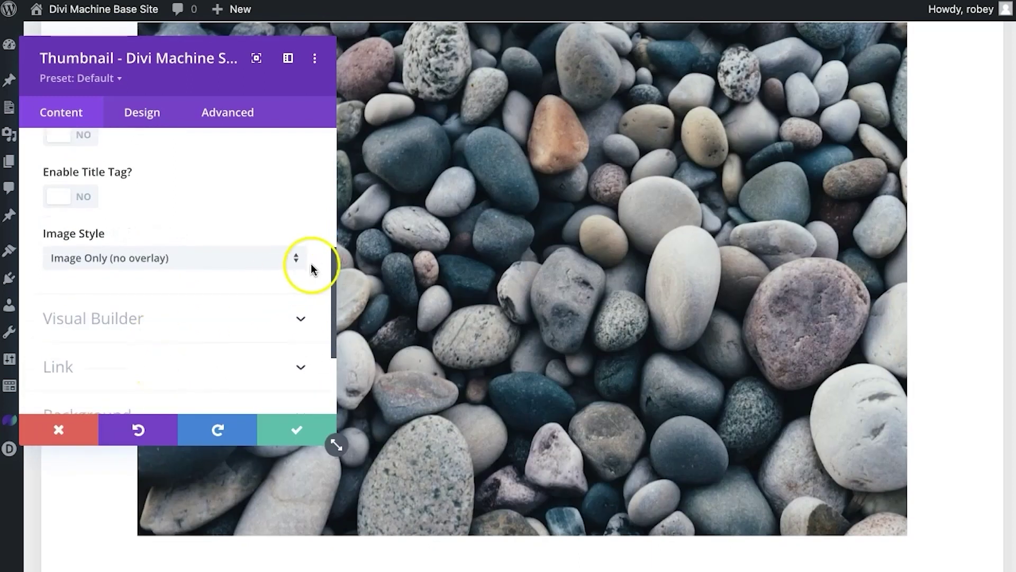
left_click(154, 317)
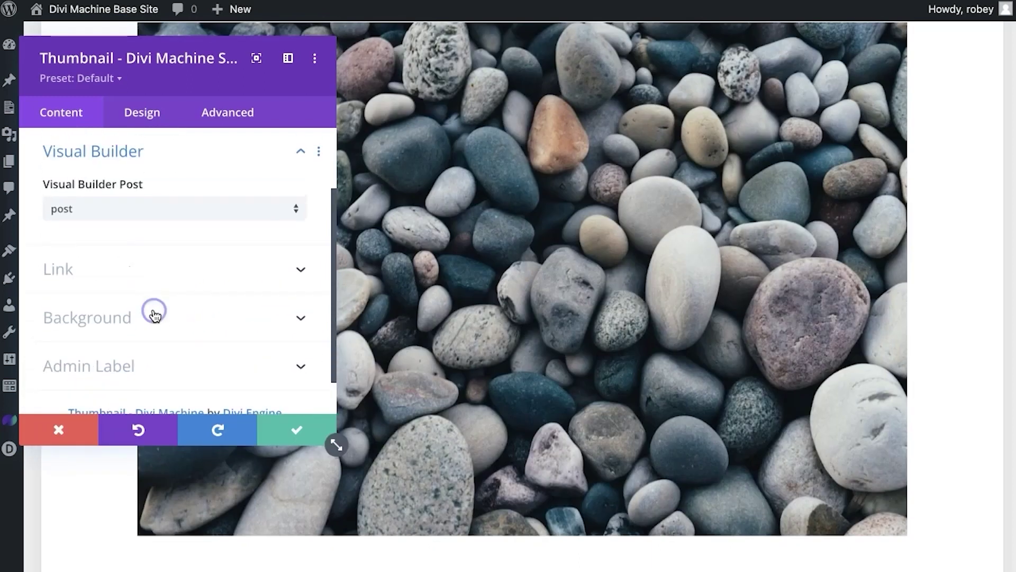
left_click(150, 210)
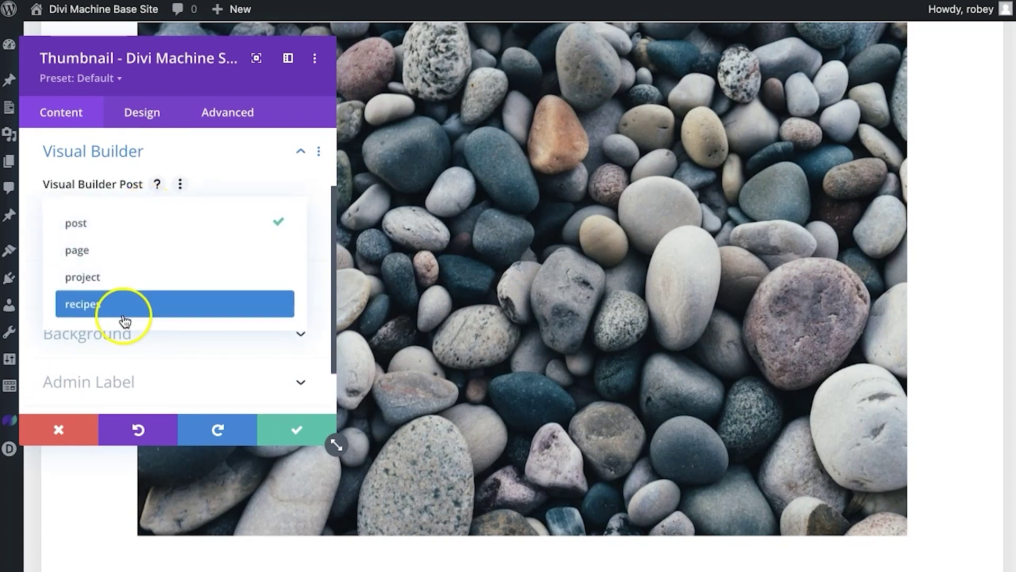
left_click(125, 318)
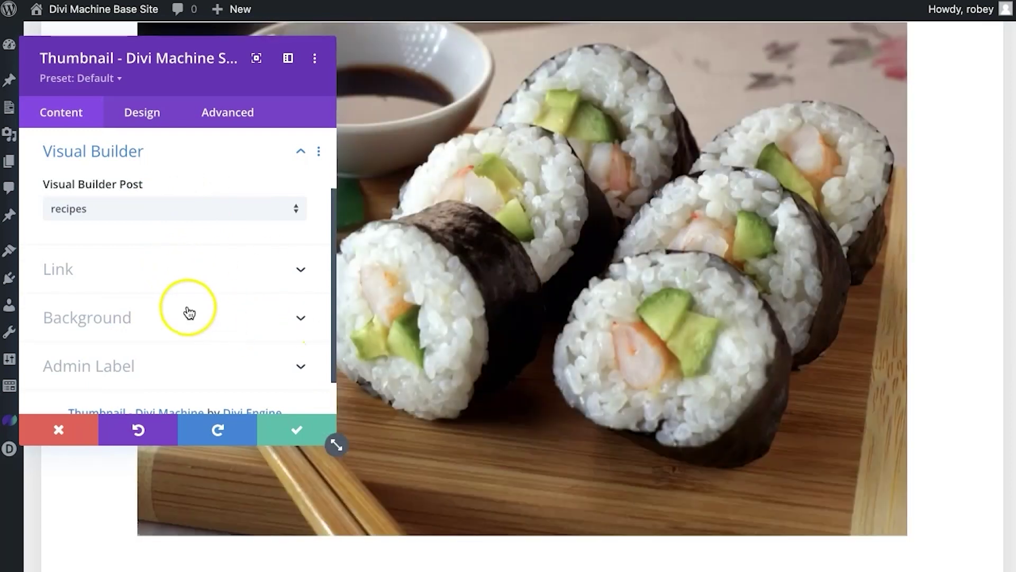
scroll(189, 312, "up", 3)
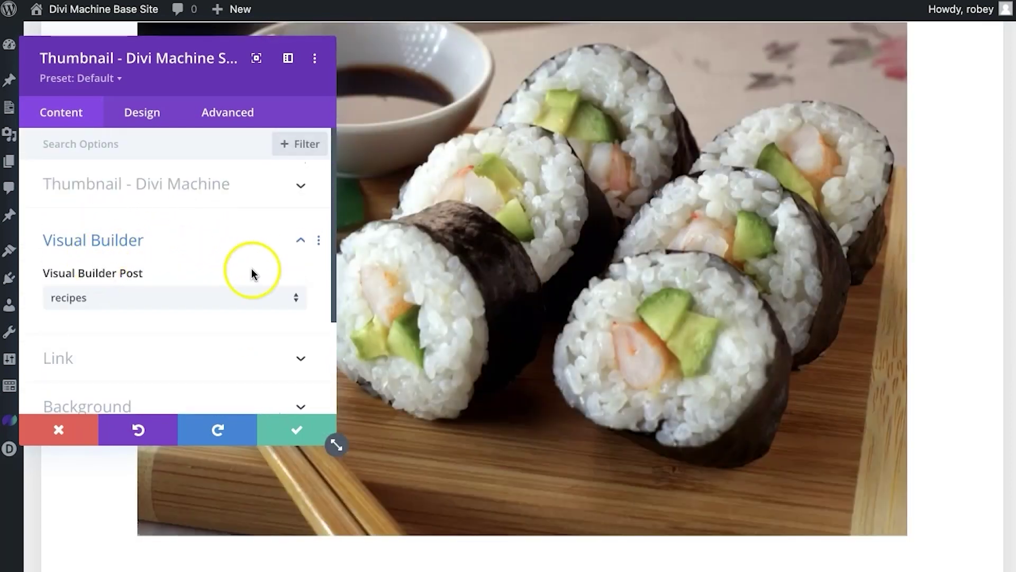
left_click(175, 242)
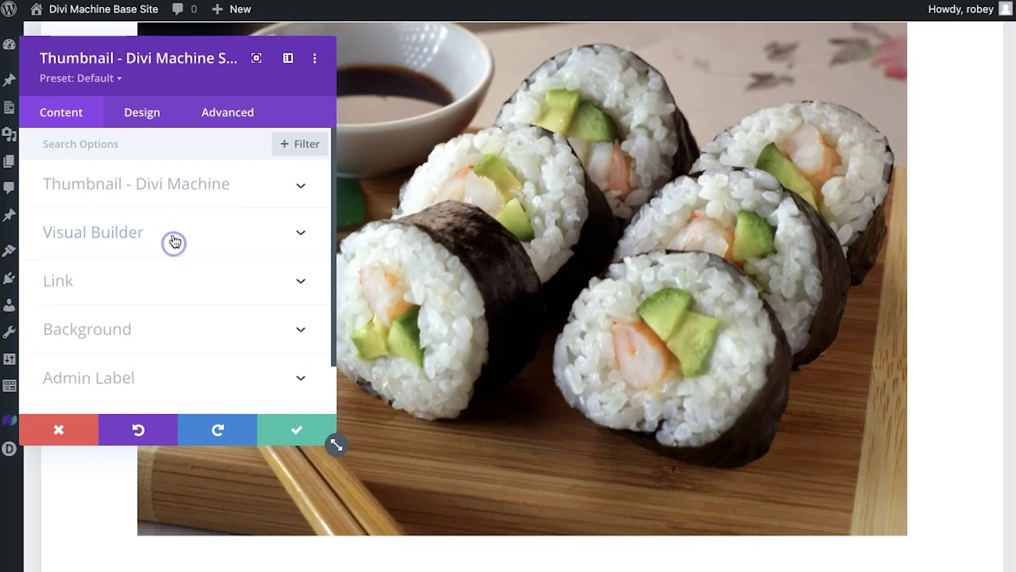
Review the thumbnail module's main options and save its settings
left_click(182, 188)
scroll(120, 311, "down", 10)
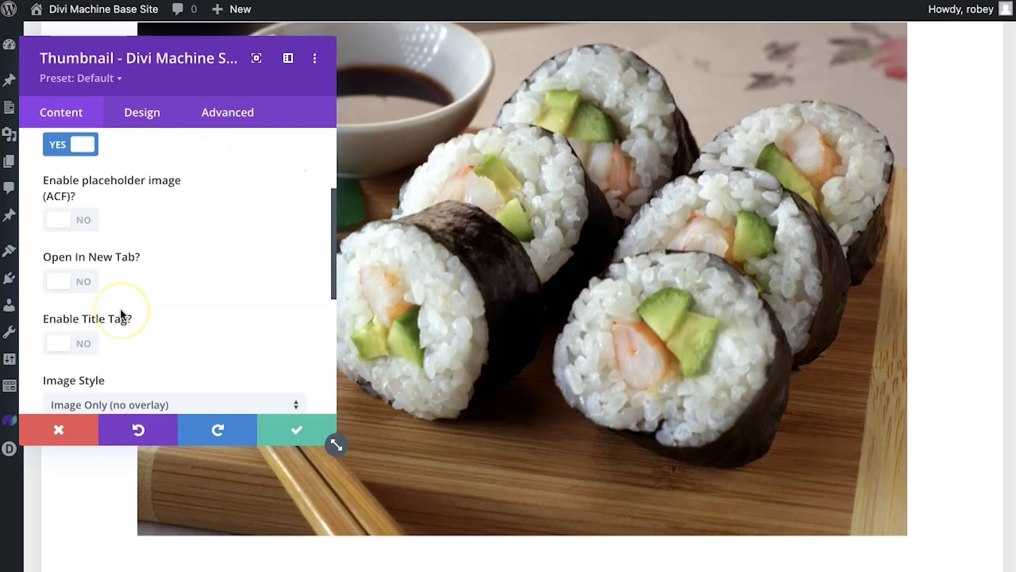
scroll(121, 310, "down", 2)
scroll(121, 311, "up", 5)
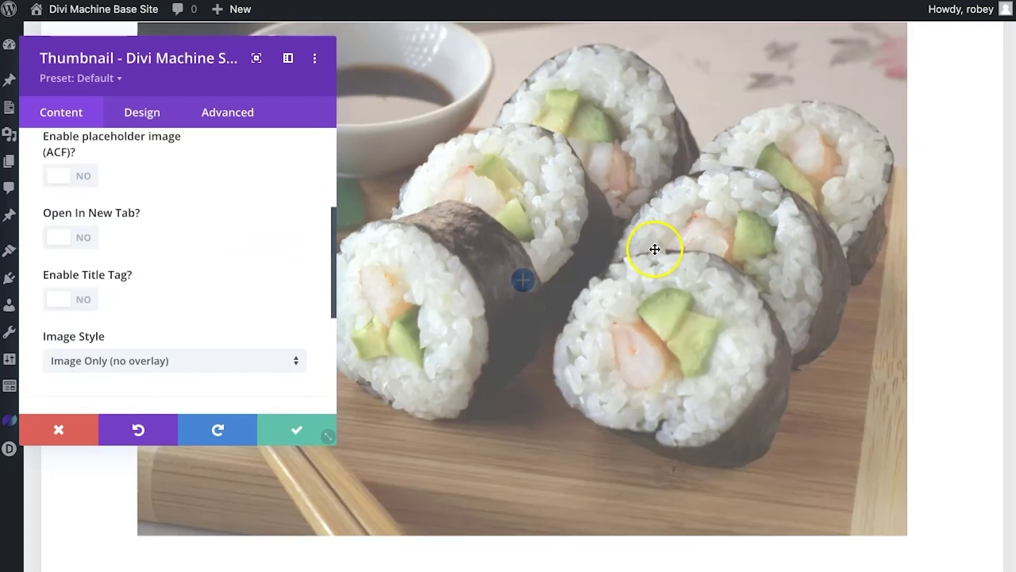
scroll(84, 281, "up", 1)
scroll(84, 279, "down", 2)
left_click(84, 311)
left_click(268, 252)
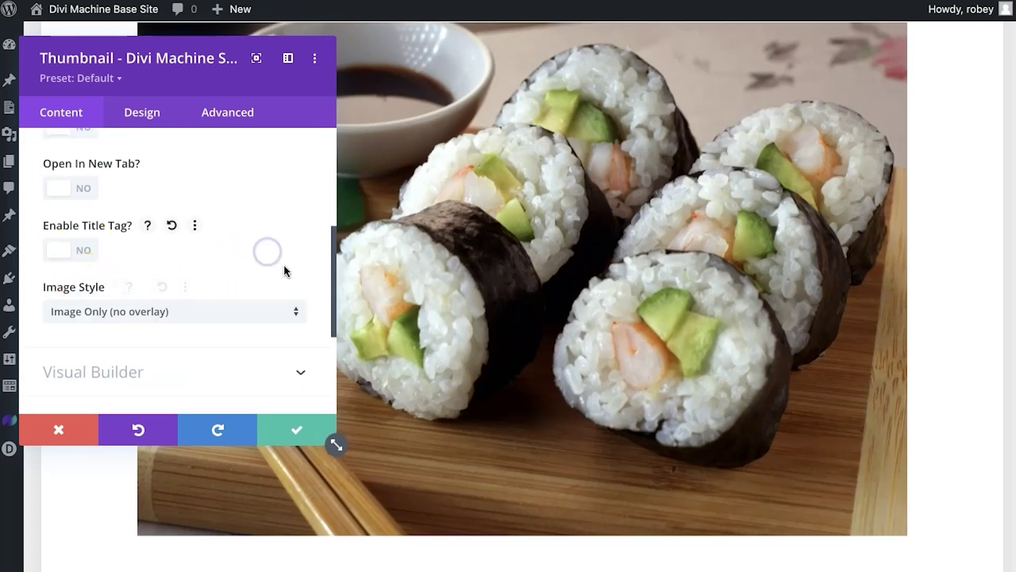
left_click(292, 429)
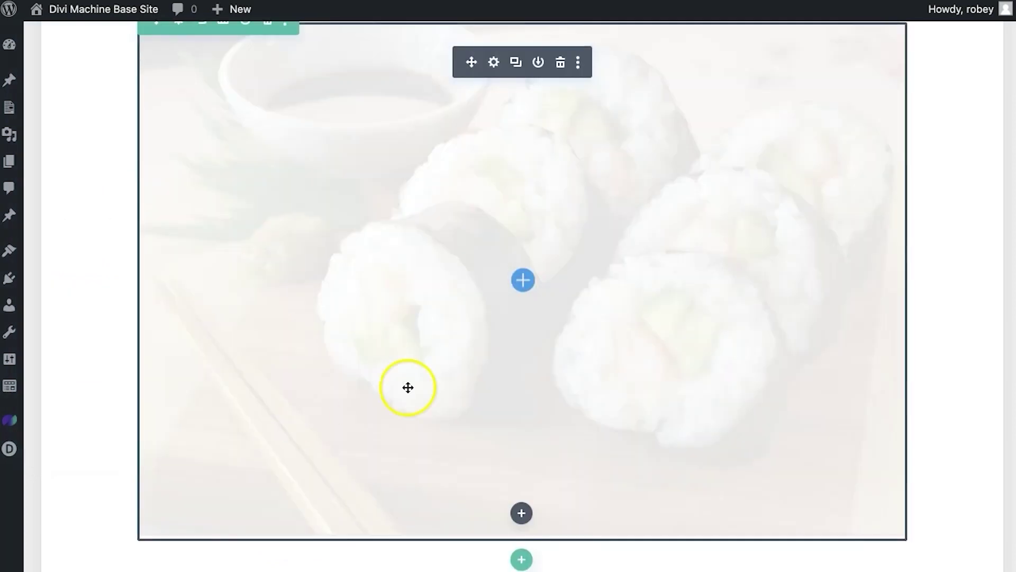
Insert the Post Title - Divi Machine module below the thumbnail
scroll(739, 539, "down", 1)
scroll(720, 435, "down", 4)
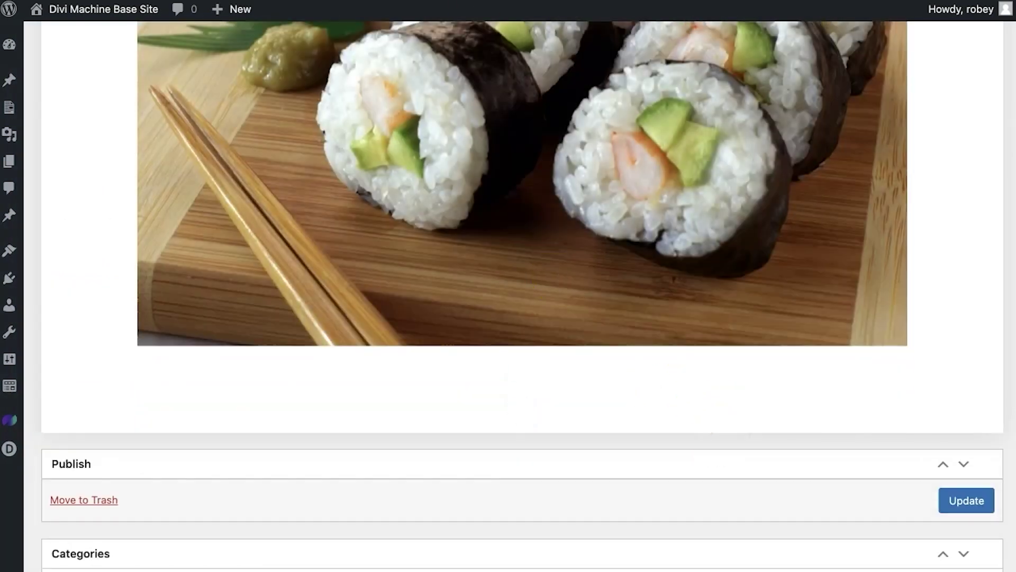
mouse_move(462, 73)
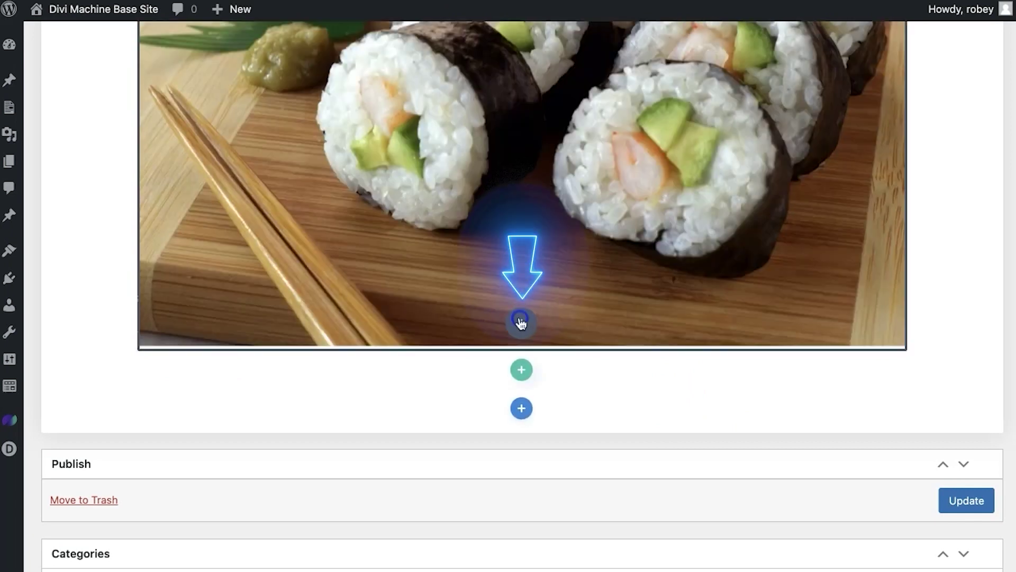
left_click(520, 320)
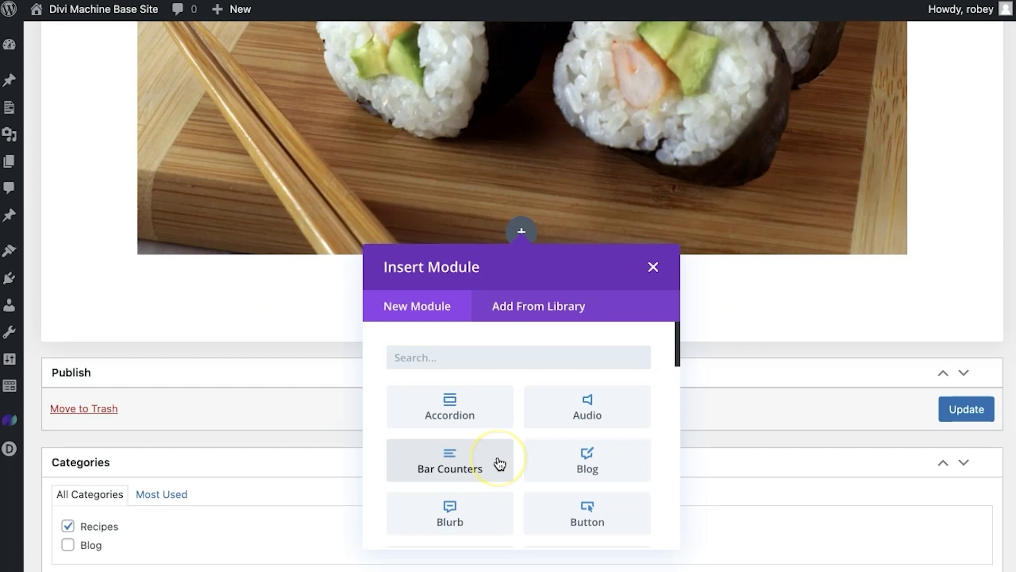
type("title")
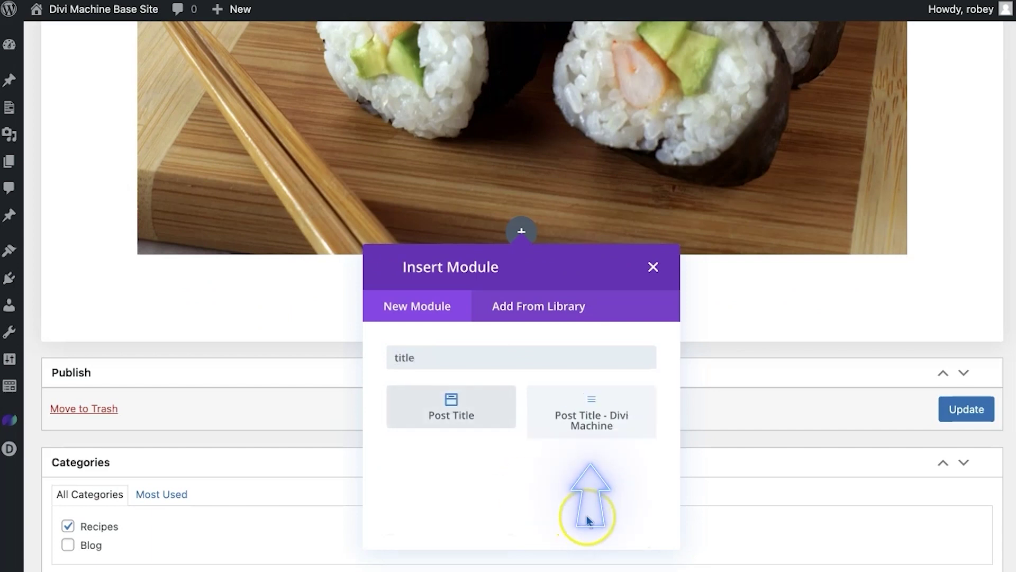
left_click(626, 422)
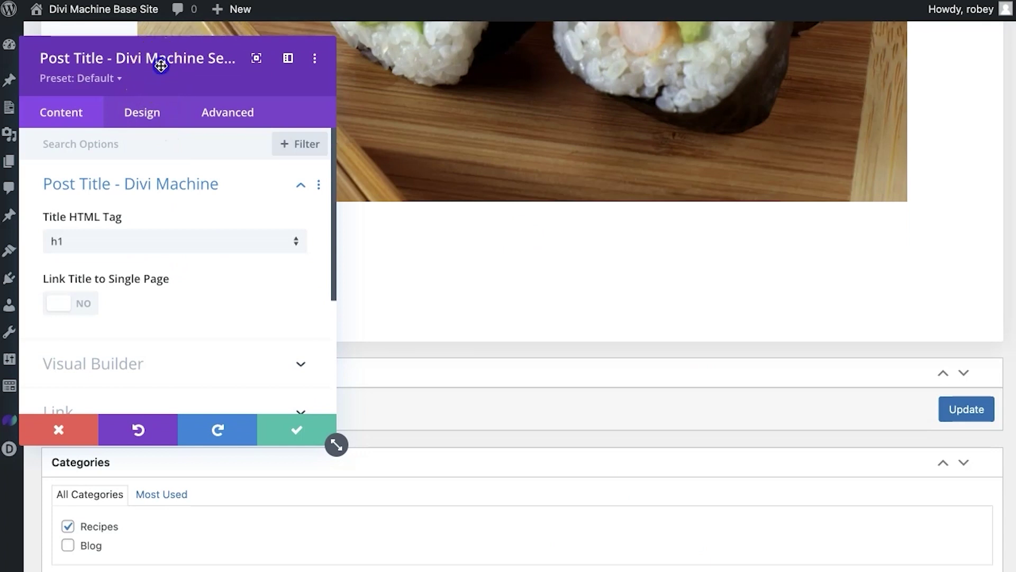
Move the settings window clear of the title preview and set the post title's Visual Builder Post to recipes
left_click_drag(161, 65, 677, 52)
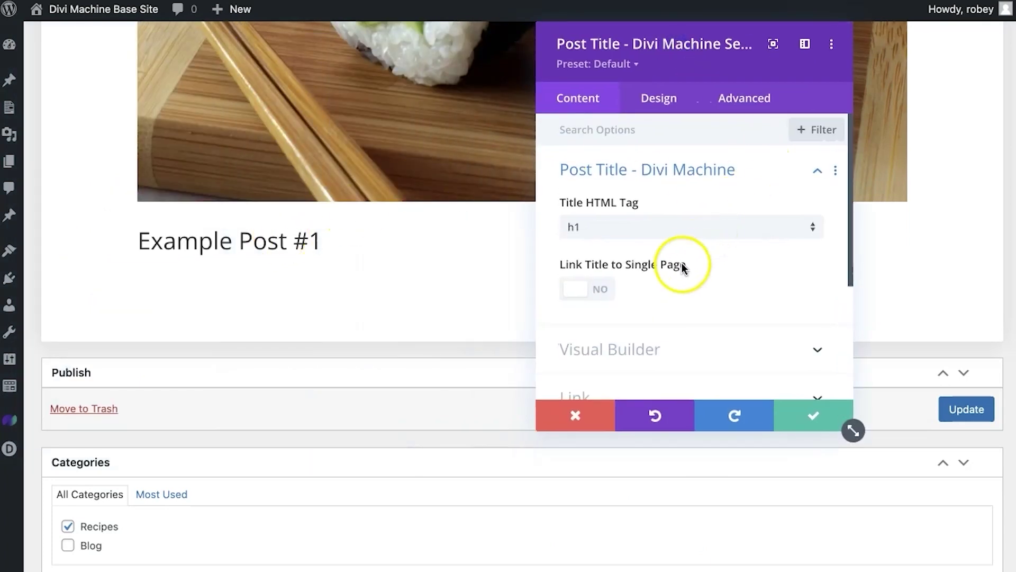
scroll(650, 283, "down", 2)
left_click(652, 254)
left_click(646, 196)
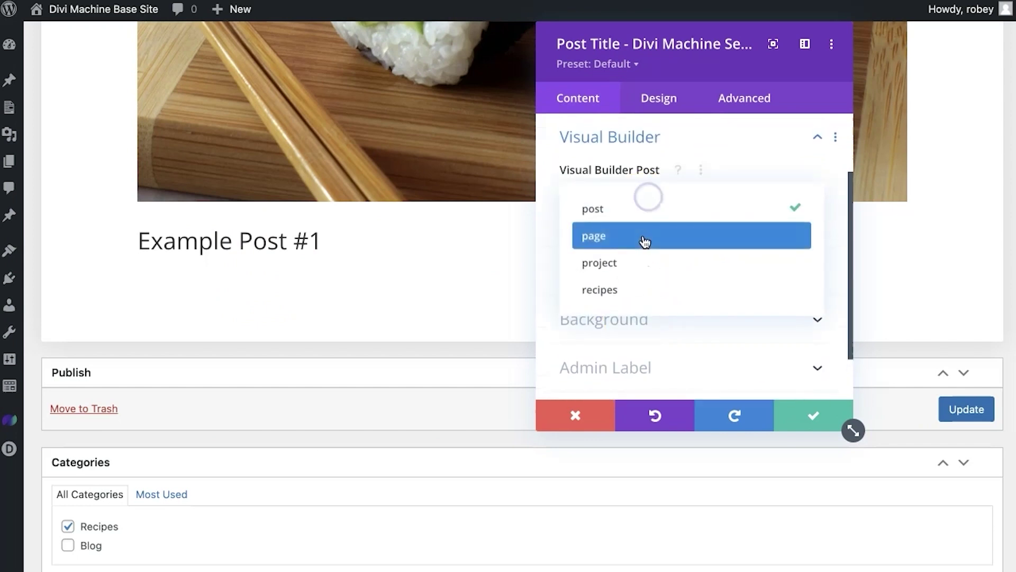
left_click(634, 290)
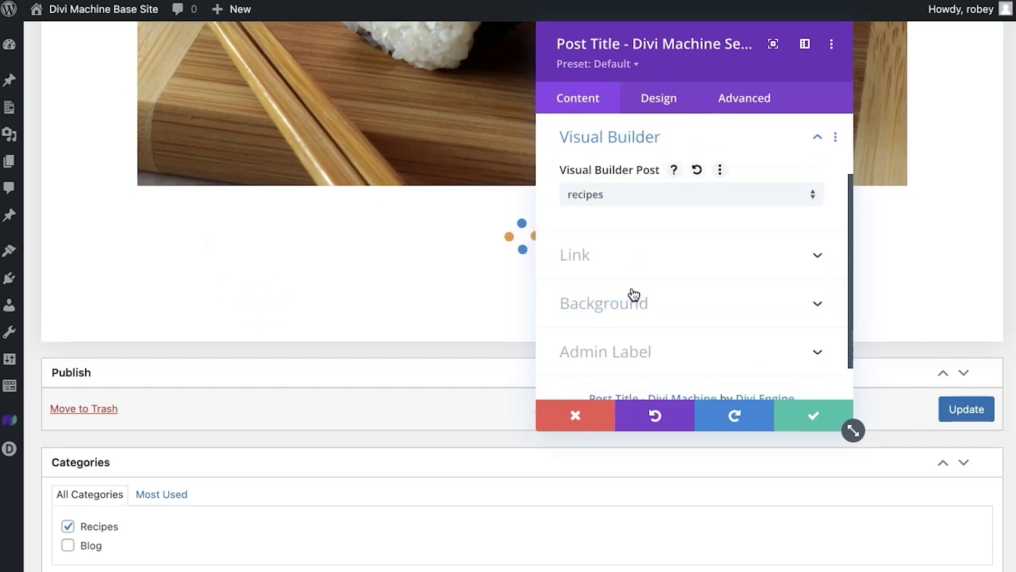
scroll(691, 273, "up", 2)
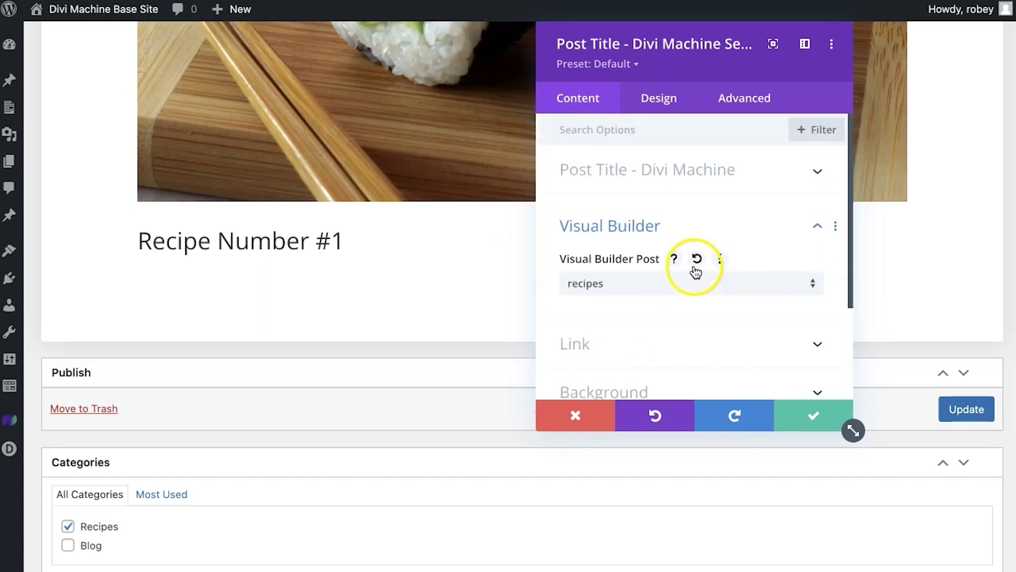
Set the Title HTML Tag to h2, enable linking the title to the single page, and save the module
left_click(692, 172)
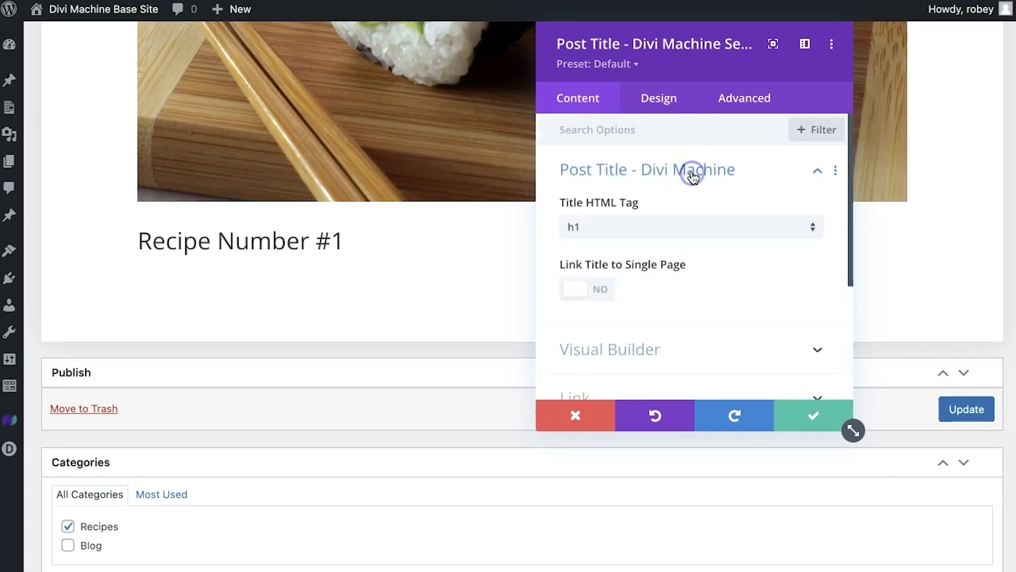
left_click(642, 226)
left_click(626, 264)
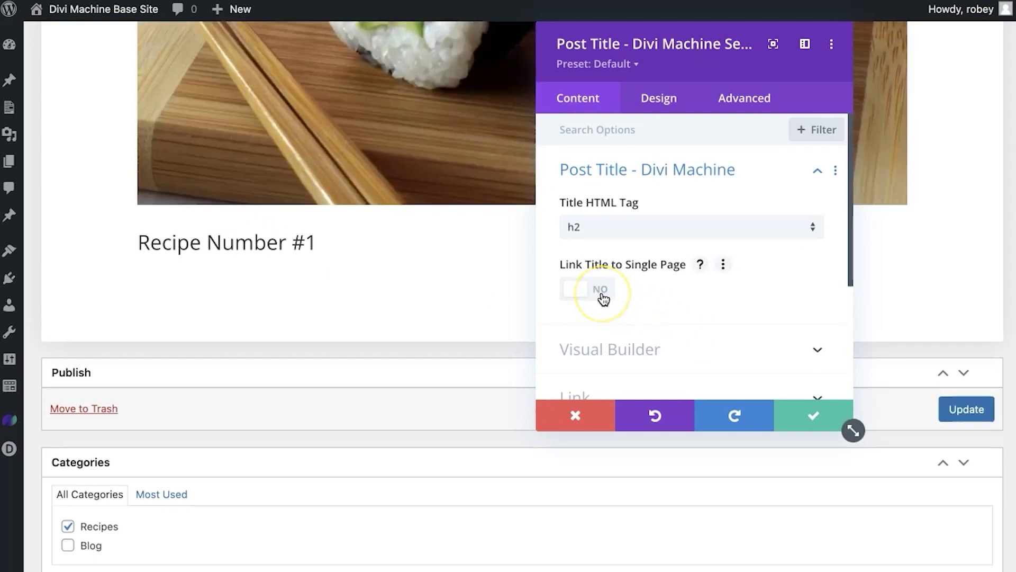
left_click(604, 299)
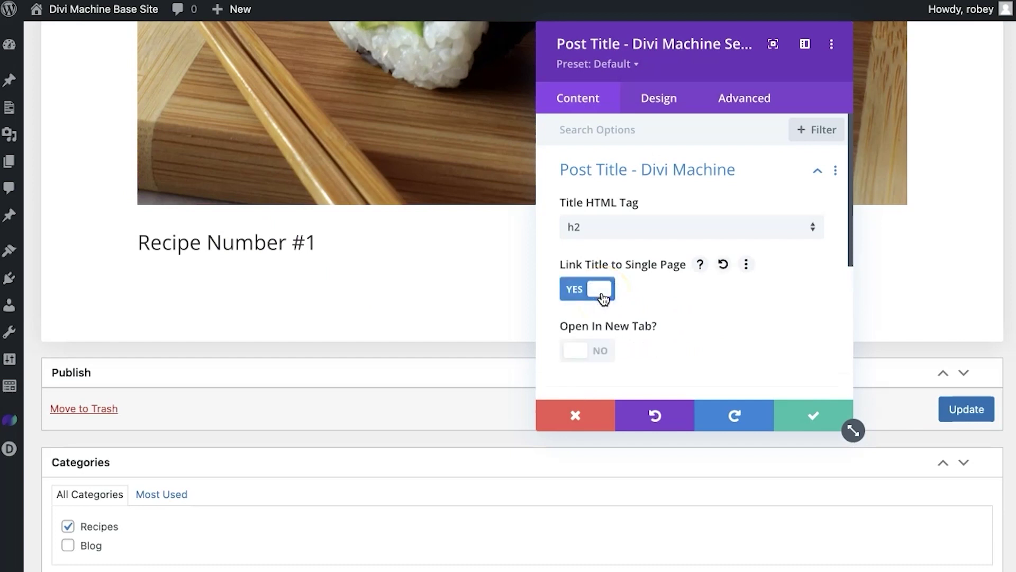
scroll(603, 299, "down", 3)
scroll(603, 299, "up", 3)
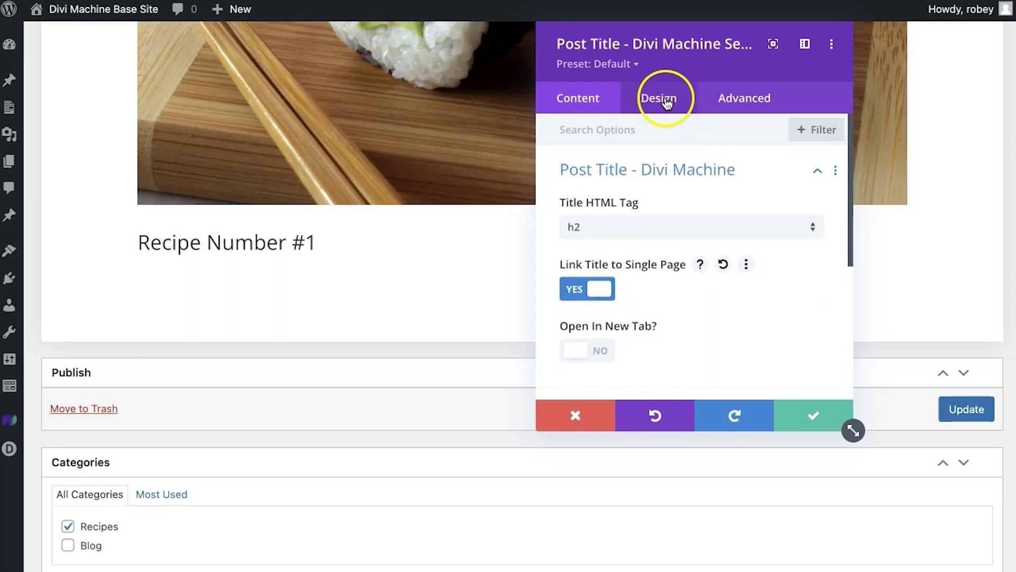
scroll(630, 241, "down", 4)
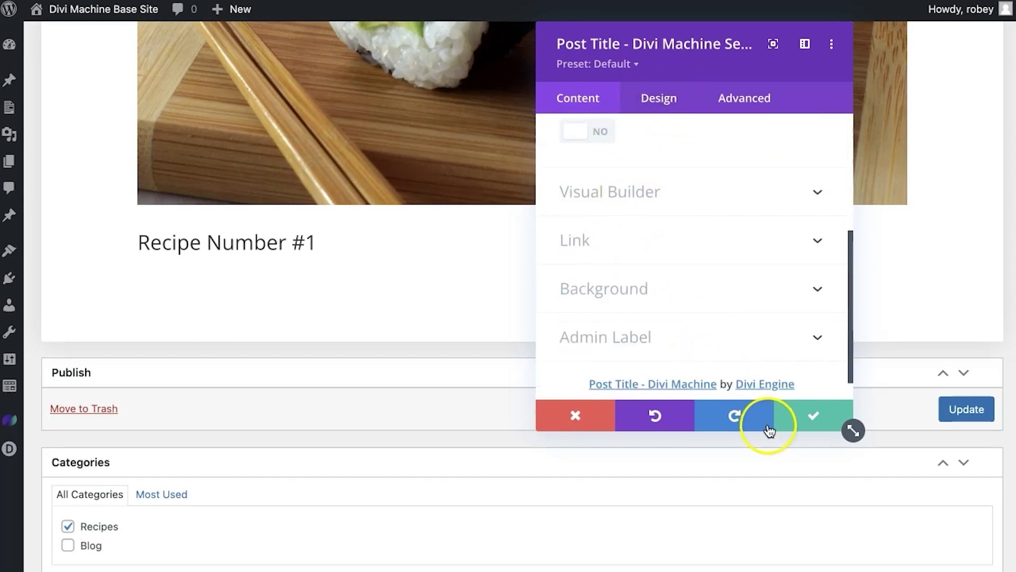
left_click(797, 419)
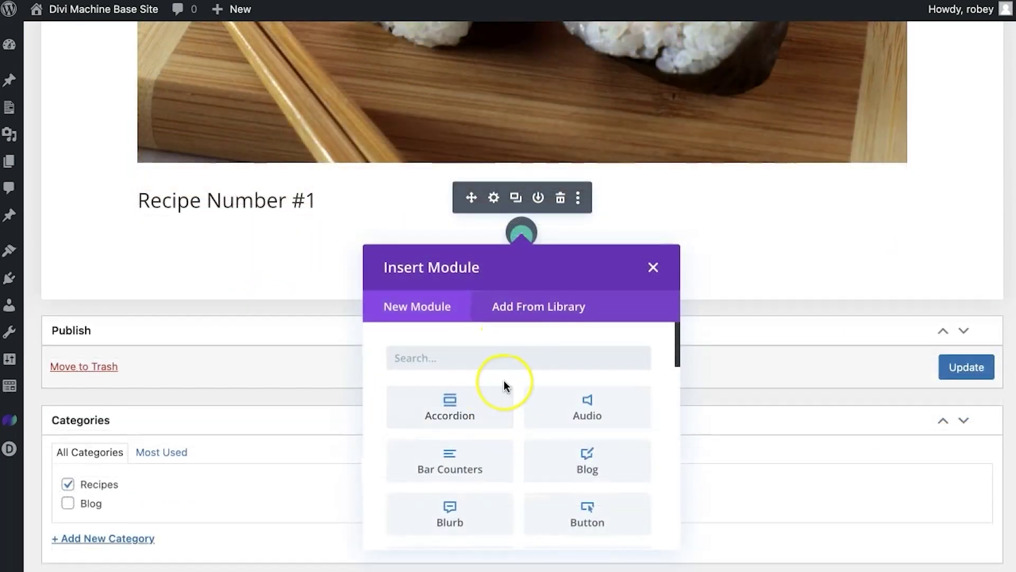
Insert the Repeater/Table/Tabs - Divi Machine module below the post title
type("repeat")
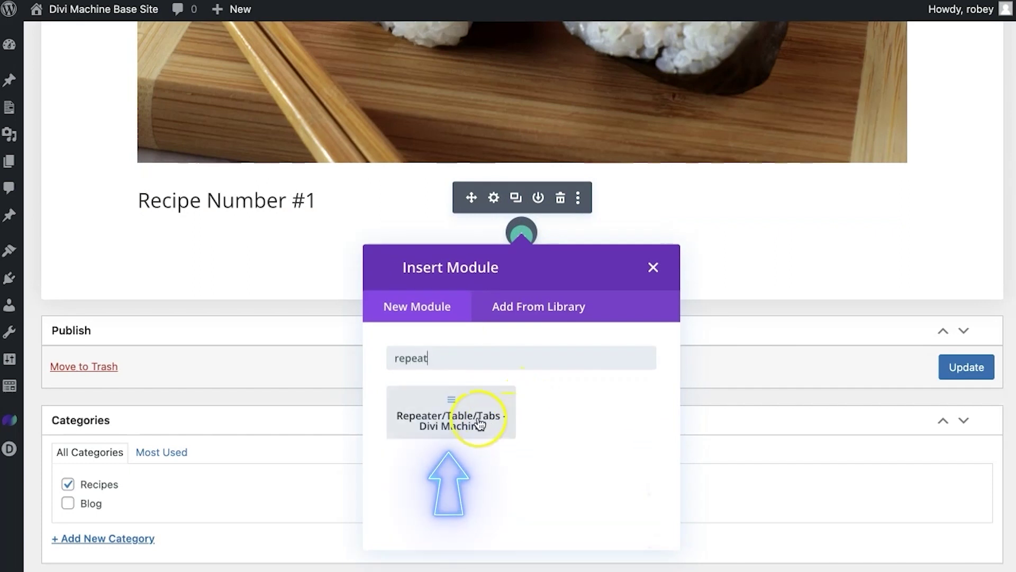
left_click(452, 412)
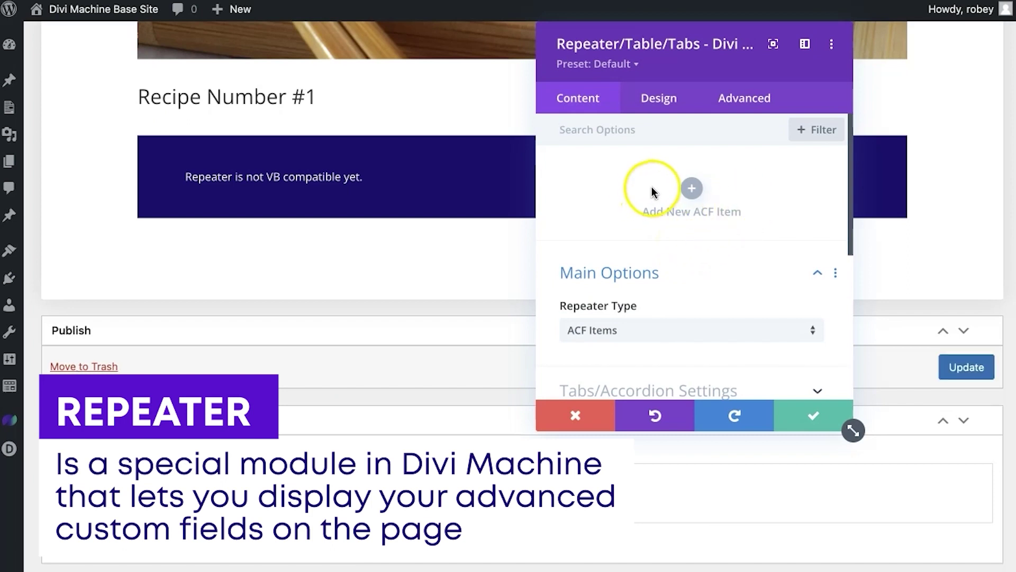
scroll(652, 193, "down", 3)
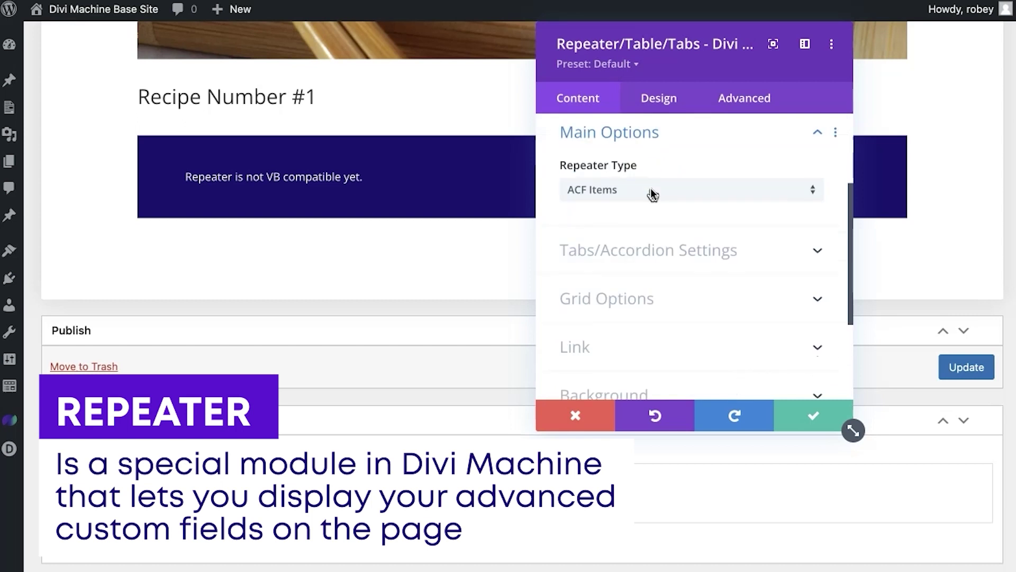
scroll(652, 192, "up", 2)
Add a new ACF item to the repeater with the custom label Recipe Details
left_click(692, 139)
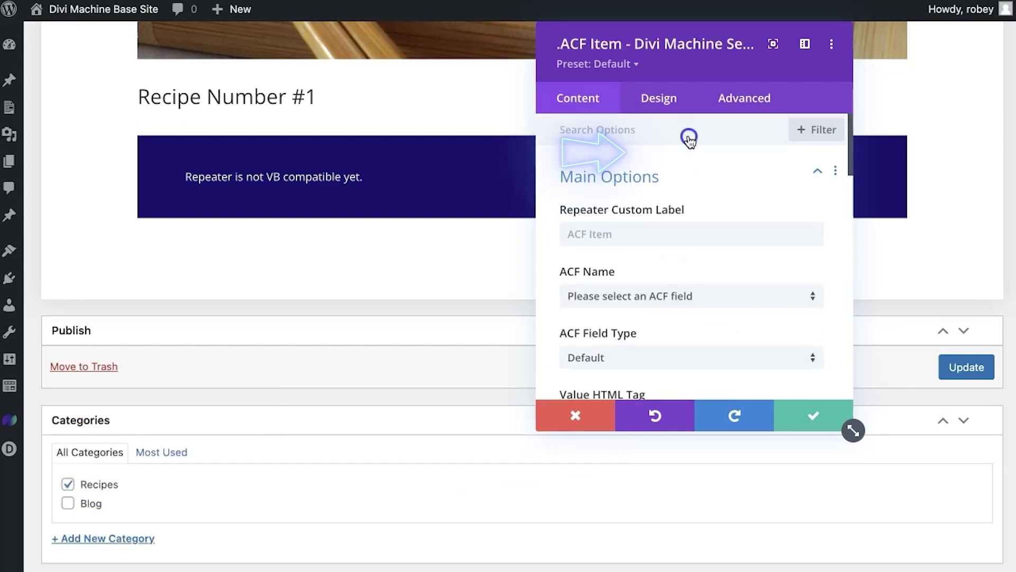
left_click(635, 231)
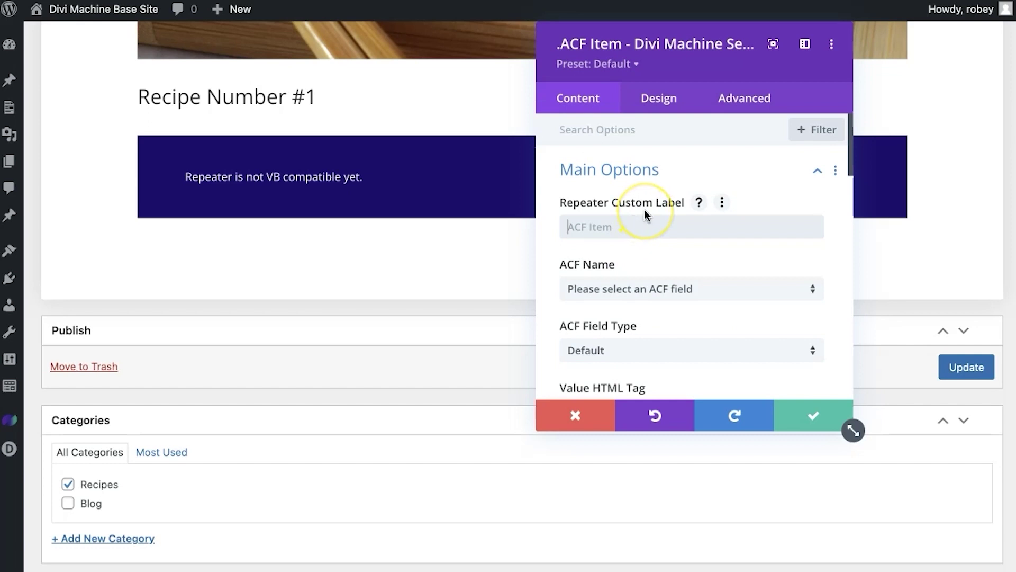
type("Recipe Details")
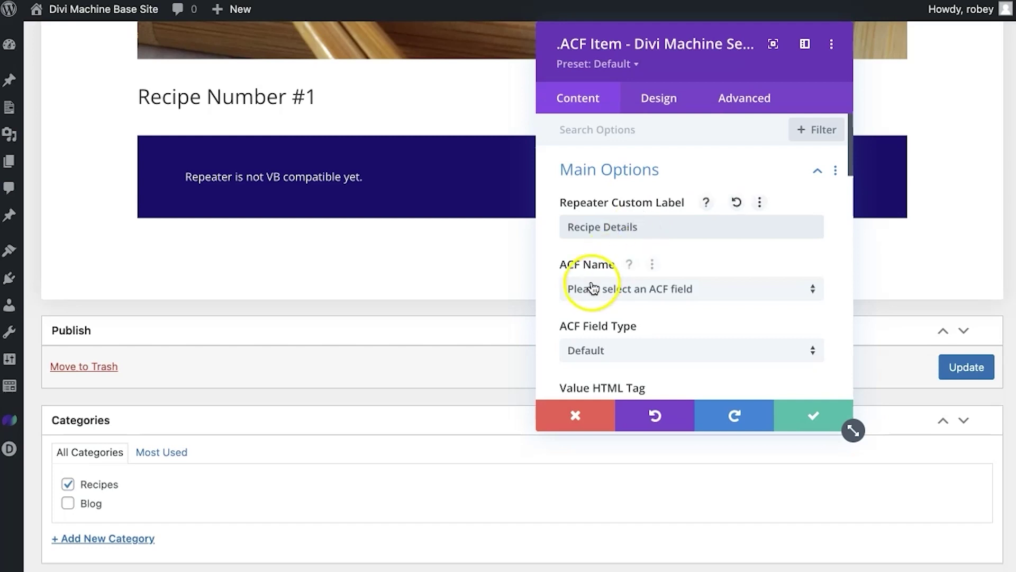
Link the Recipe Details item to the Prep Time - Recipe Meta field, leaving the ACF Field Type as Default
scroll(593, 287, "down", 2)
left_click(634, 214)
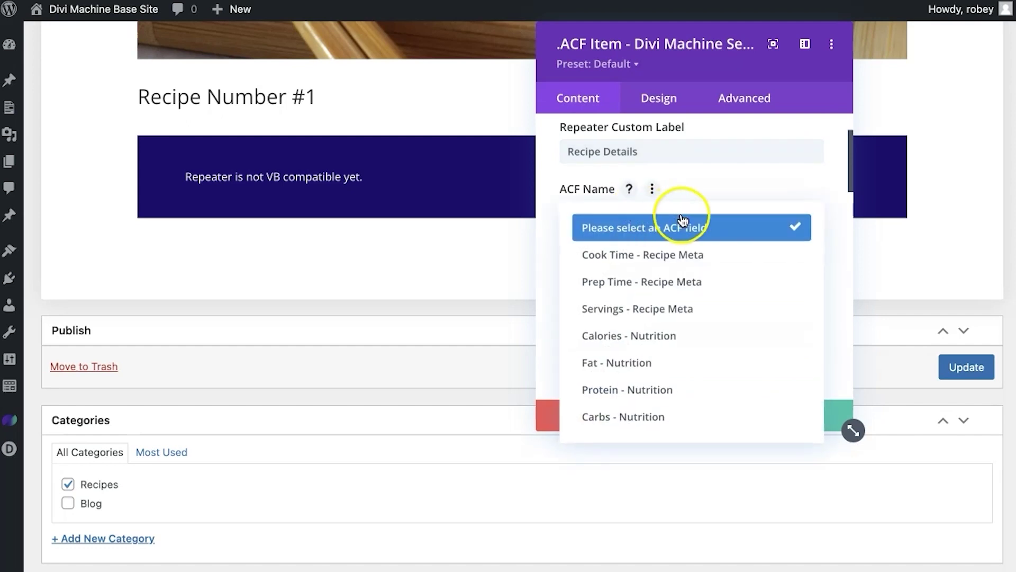
left_click(672, 286)
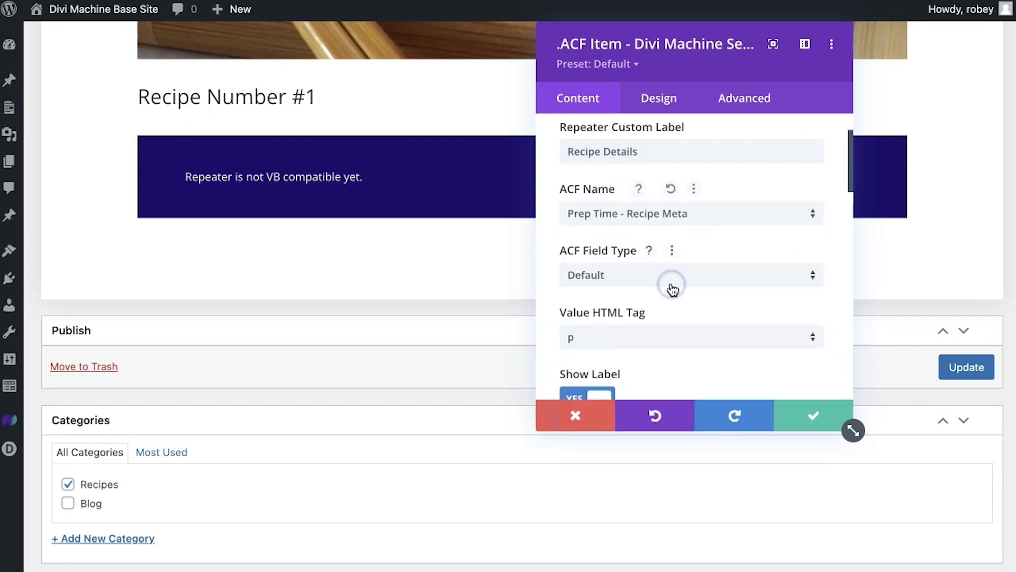
scroll(672, 289, "down", 3)
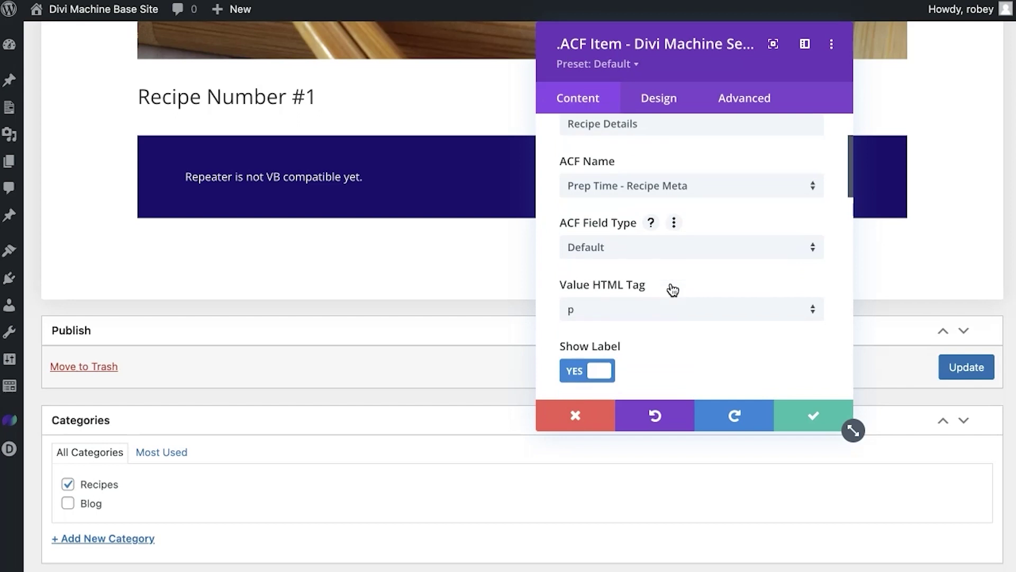
left_click(622, 195)
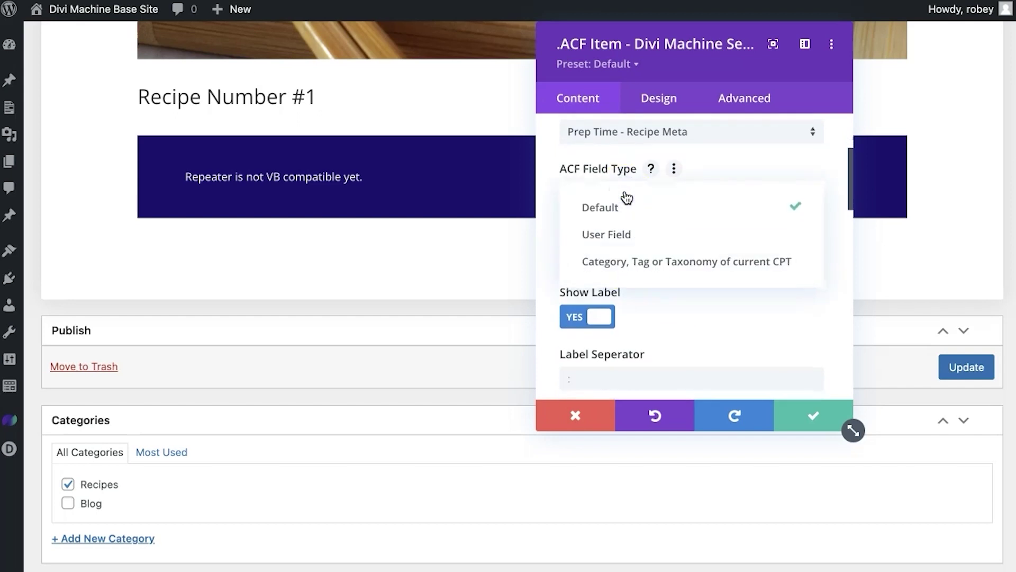
left_click(551, 193)
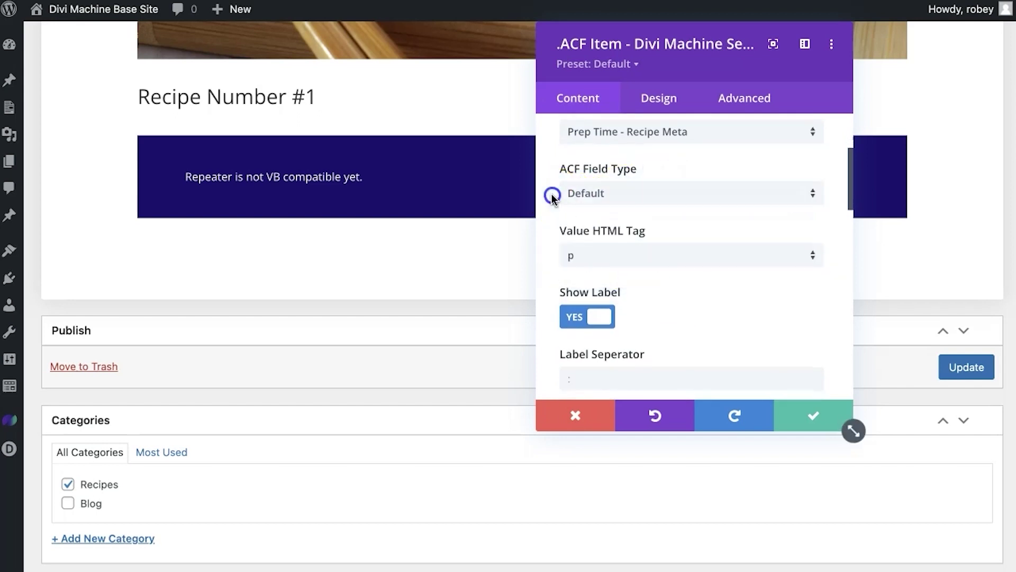
Review the item's remaining label, visibility and Specific Settings options, and save the ACF item
scroll(644, 286, "down", 3)
scroll(645, 317, "down", 1)
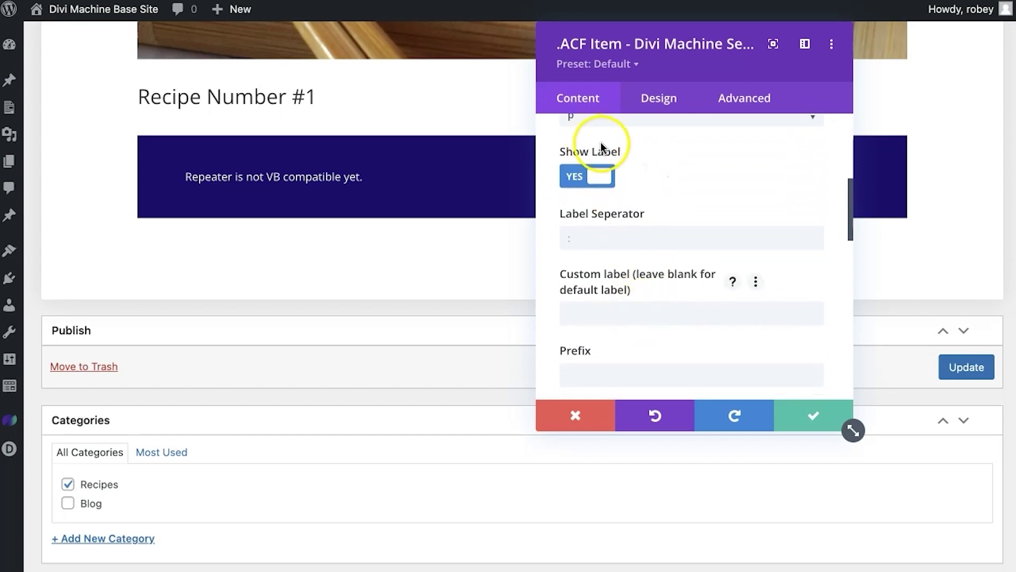
scroll(622, 272, "down", 3)
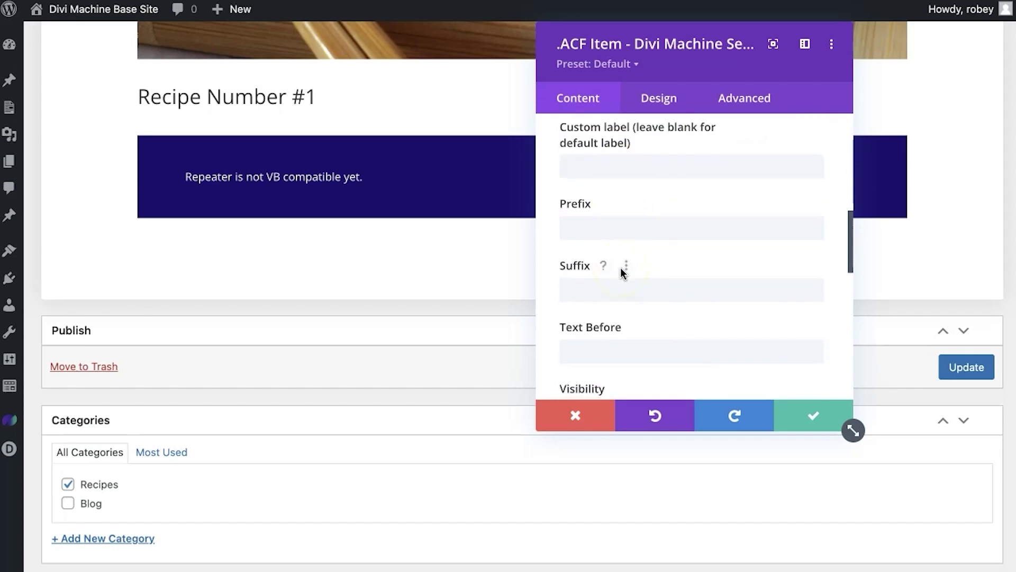
scroll(622, 273, "down", 3)
scroll(622, 272, "down", 6)
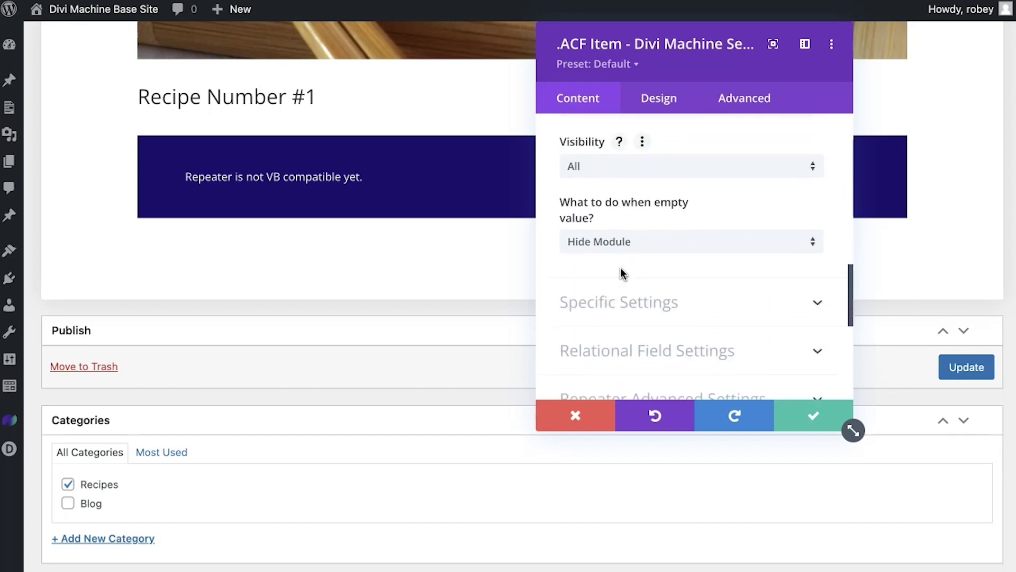
left_click(640, 215)
left_click(668, 130)
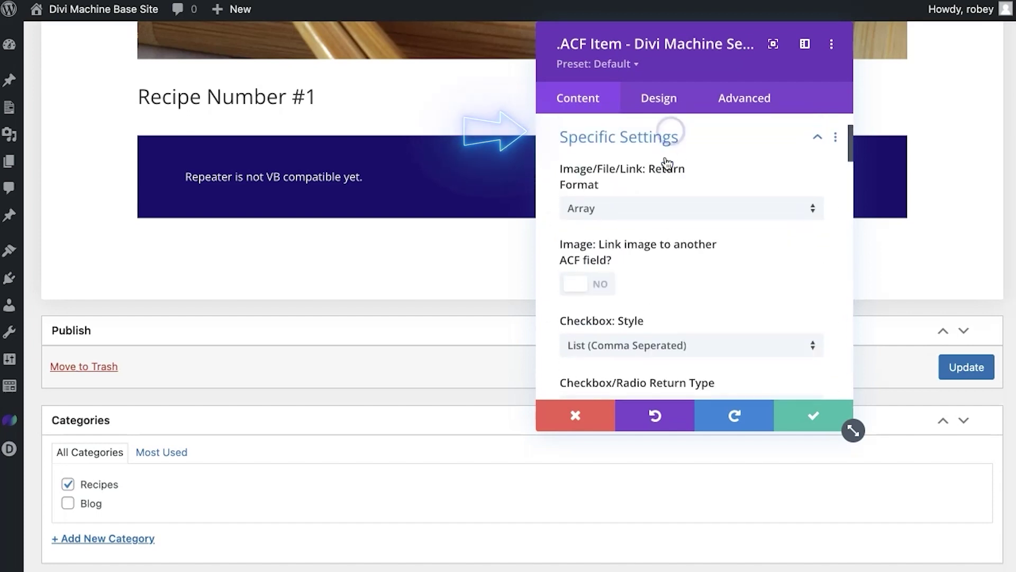
scroll(733, 320, "down", 3)
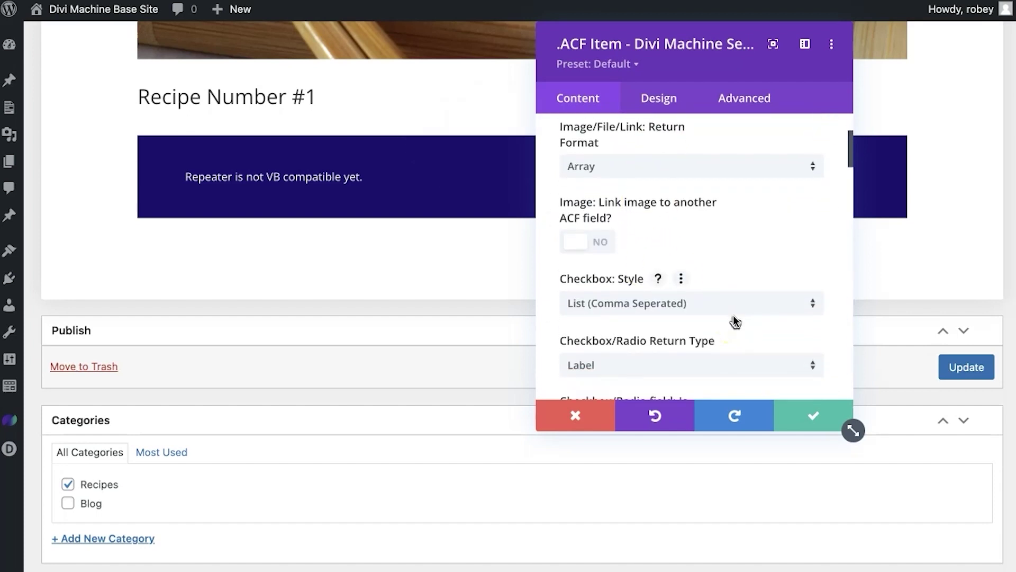
scroll(734, 320, "down", 10)
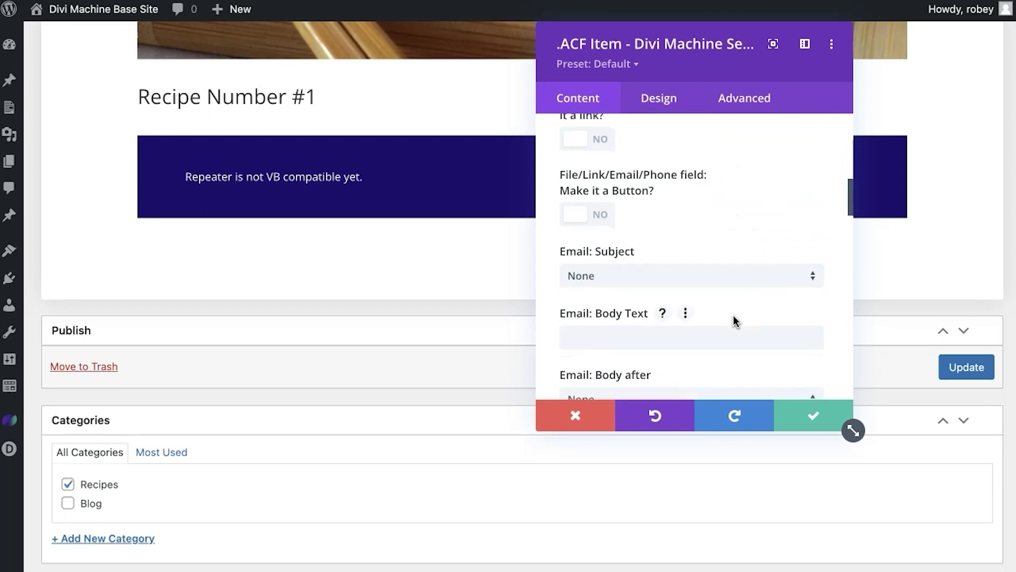
scroll(734, 320, "down", 10)
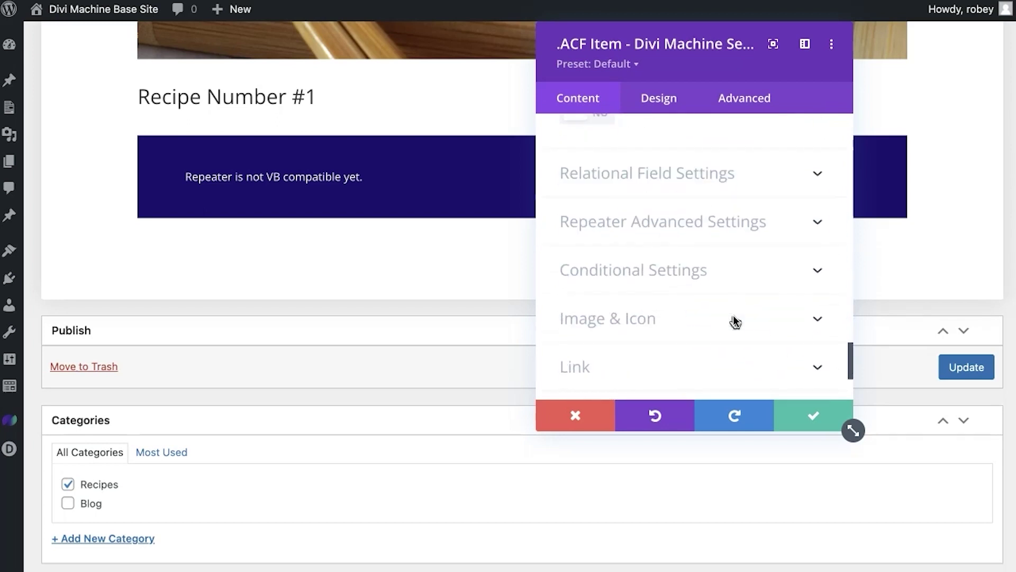
left_click(796, 412)
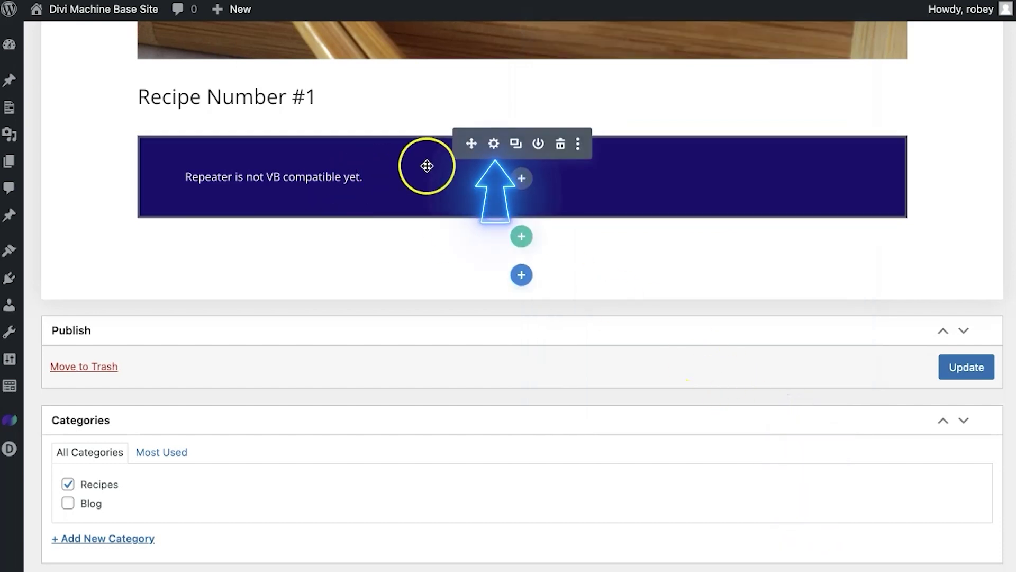
Add another ACF item to the repeater with the custom label Cook Time, linked to Cook Time - Recipe Meta, and save it
left_click(493, 143)
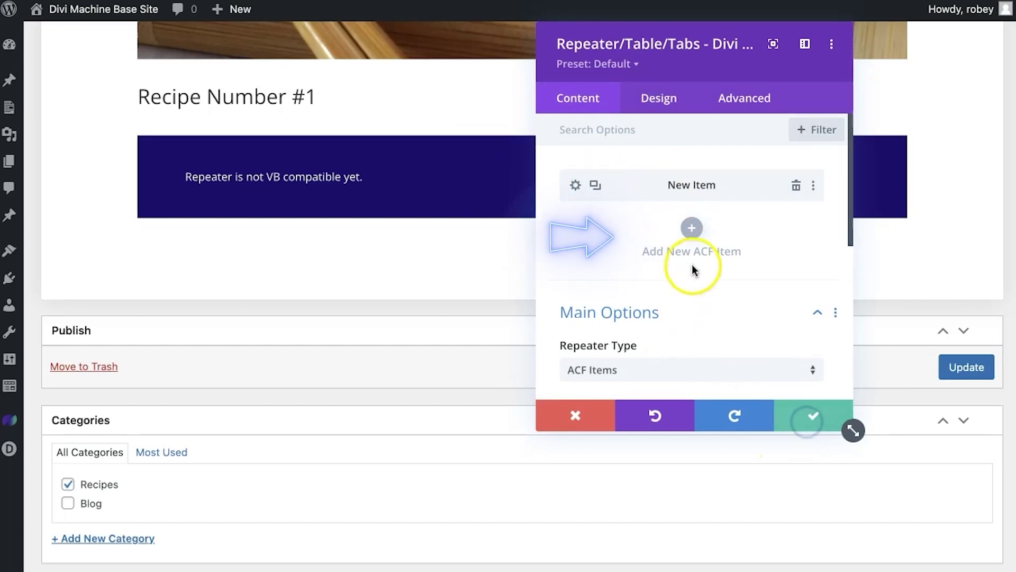
left_click(690, 226)
left_click(646, 226)
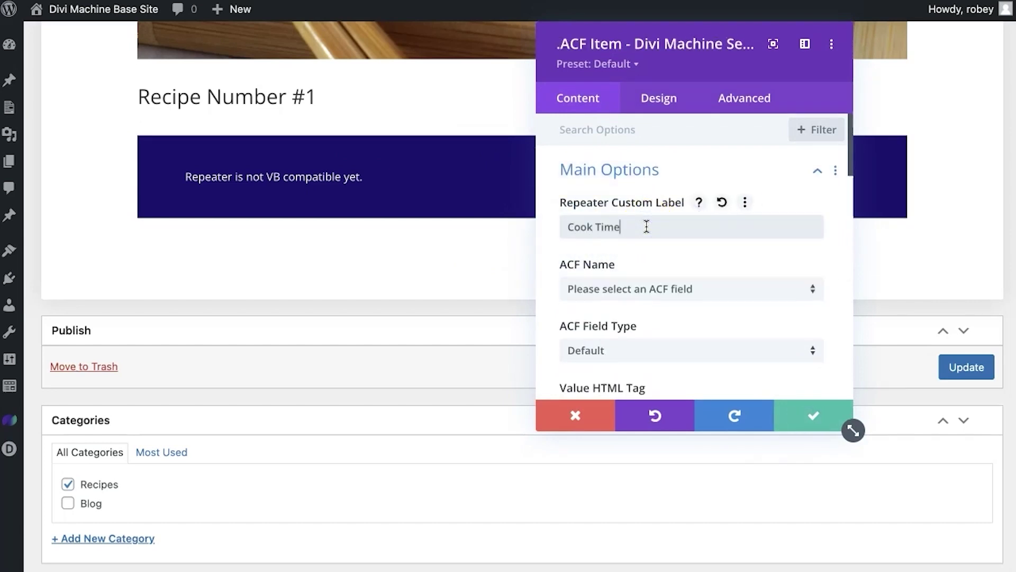
type("Cook Time")
scroll(655, 253, "down", 5)
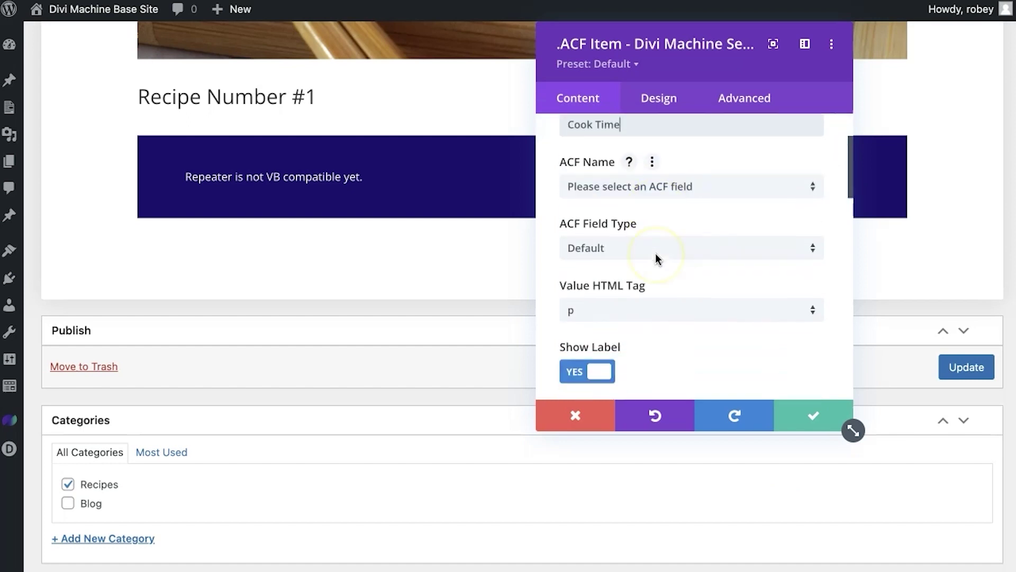
left_click(663, 166)
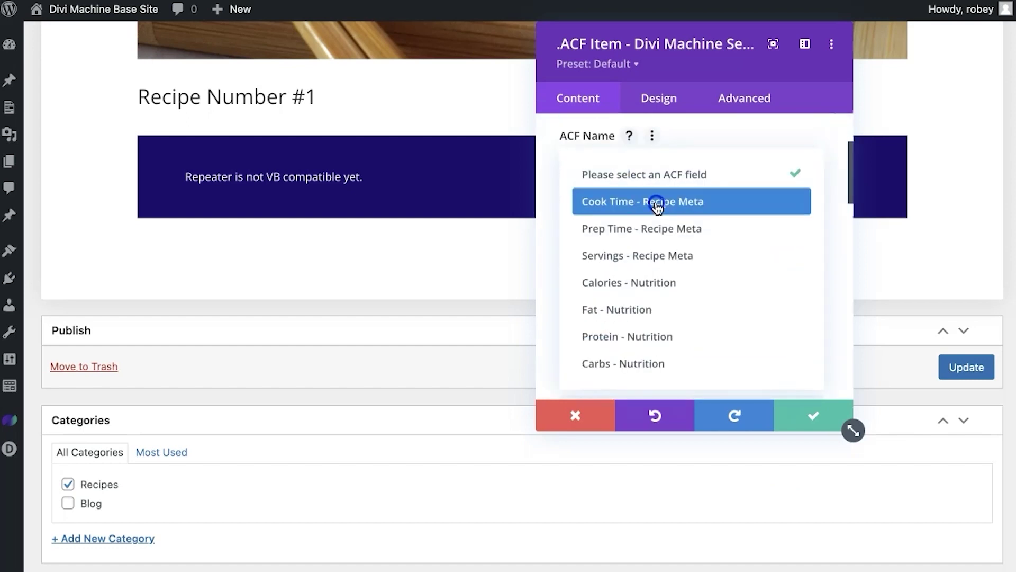
left_click(657, 197)
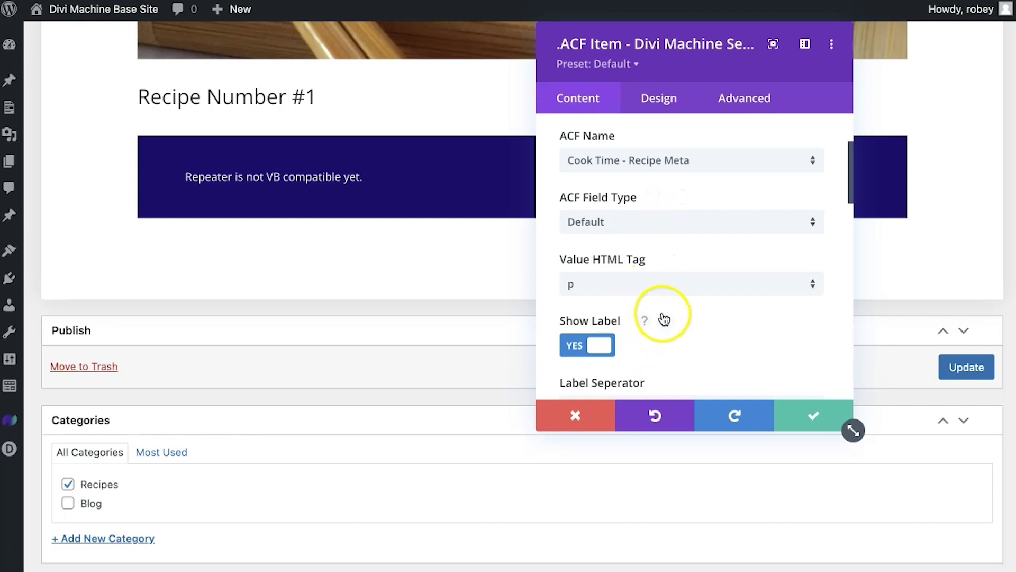
scroll(662, 318, "down", 6)
left_click(815, 417)
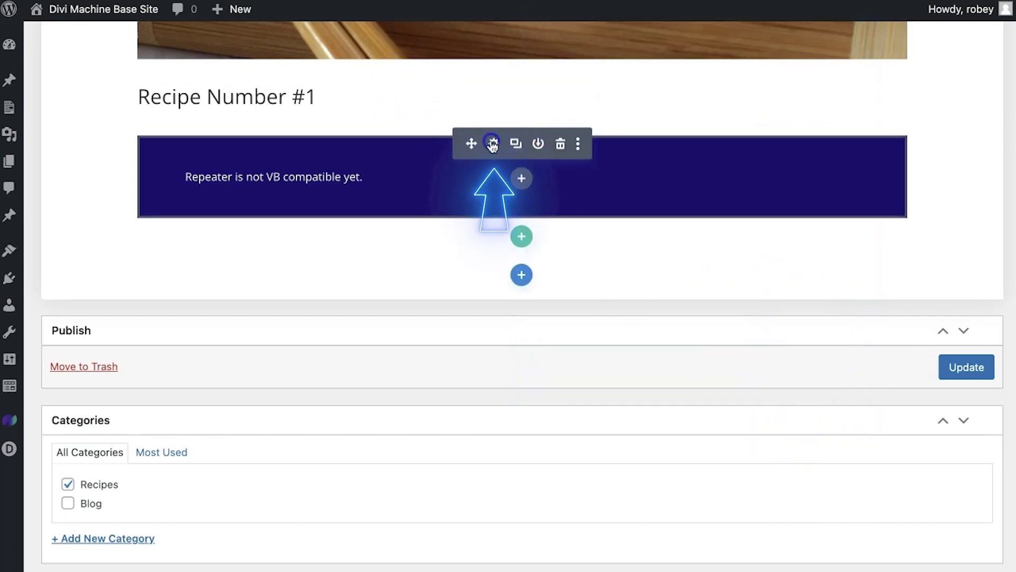
Add a third ACF item to the repeater with the custom label Servings, linked to Servings - Recipe Meta, and save it
left_click(493, 141)
left_click(689, 263)
left_click(638, 221)
left_click(635, 288)
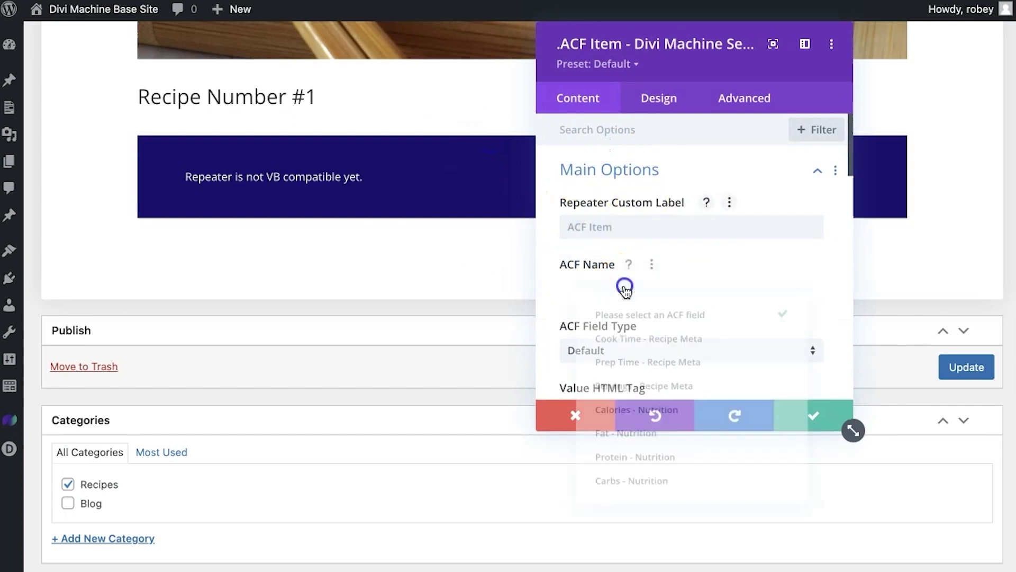
left_click(638, 382)
left_click(641, 226)
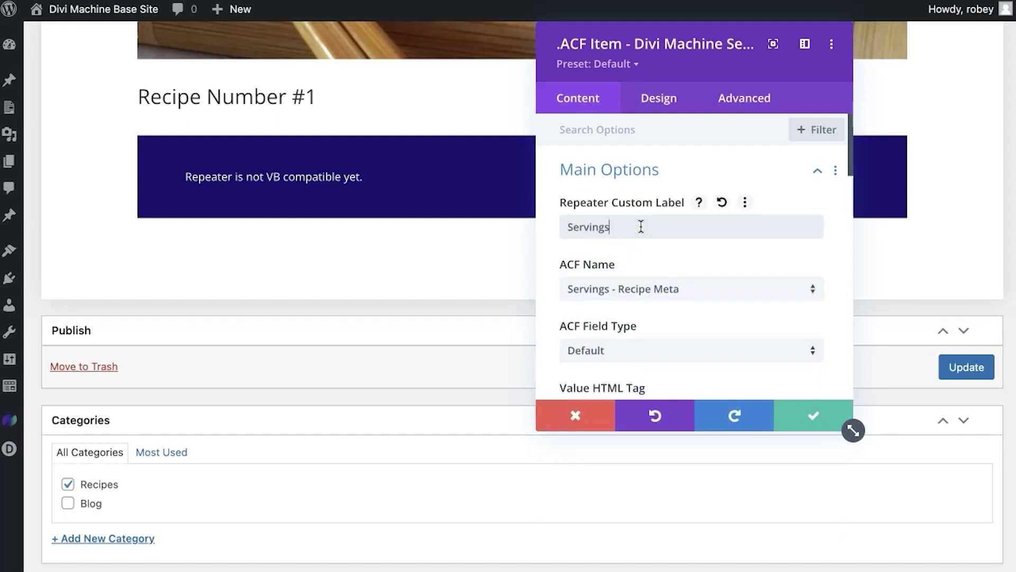
scroll(715, 291, "down", 5)
scroll(717, 303, "down", 3)
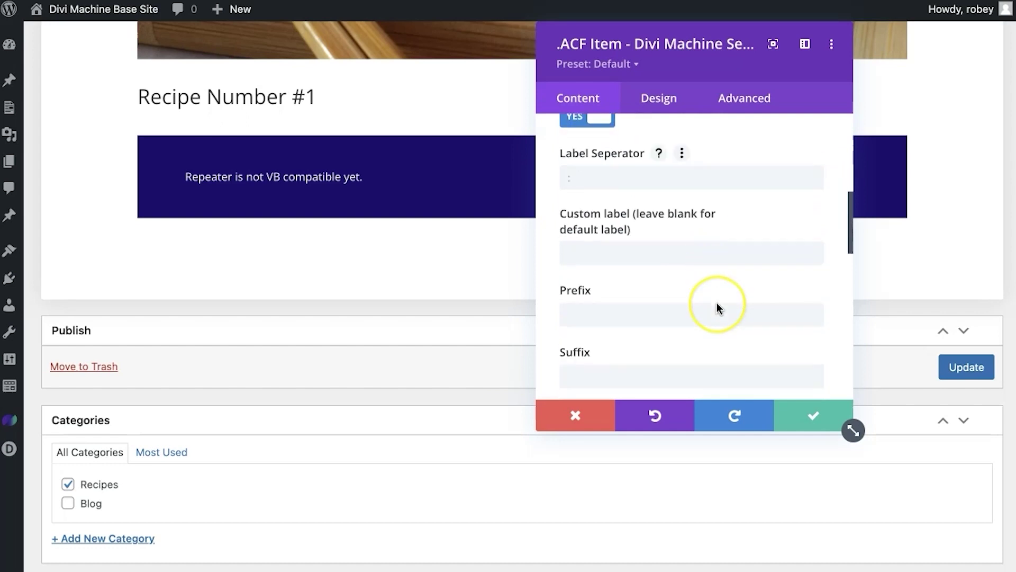
scroll(716, 303, "down", 5)
scroll(716, 302, "up", 3)
scroll(716, 303, "up", 4)
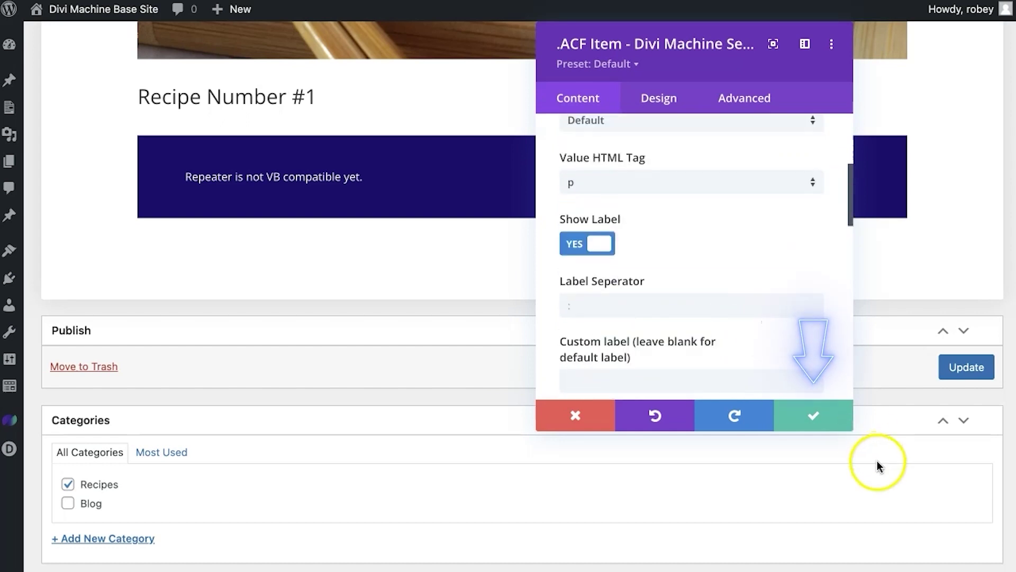
left_click(810, 415)
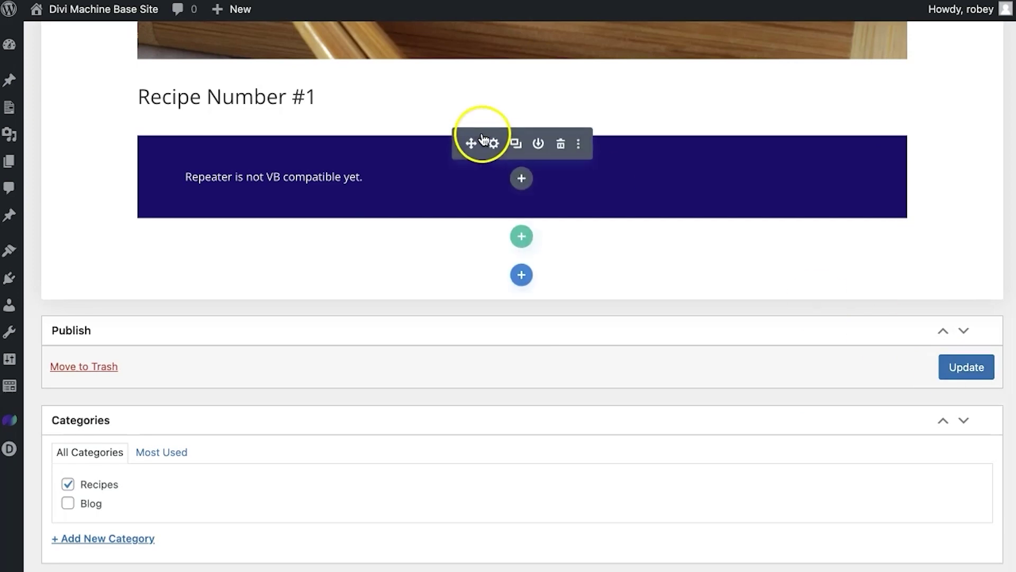
Update the Recipe Loop layout and check the prep, cook time and servings details on the front-end recipe cards
scroll(482, 138, "up", 5)
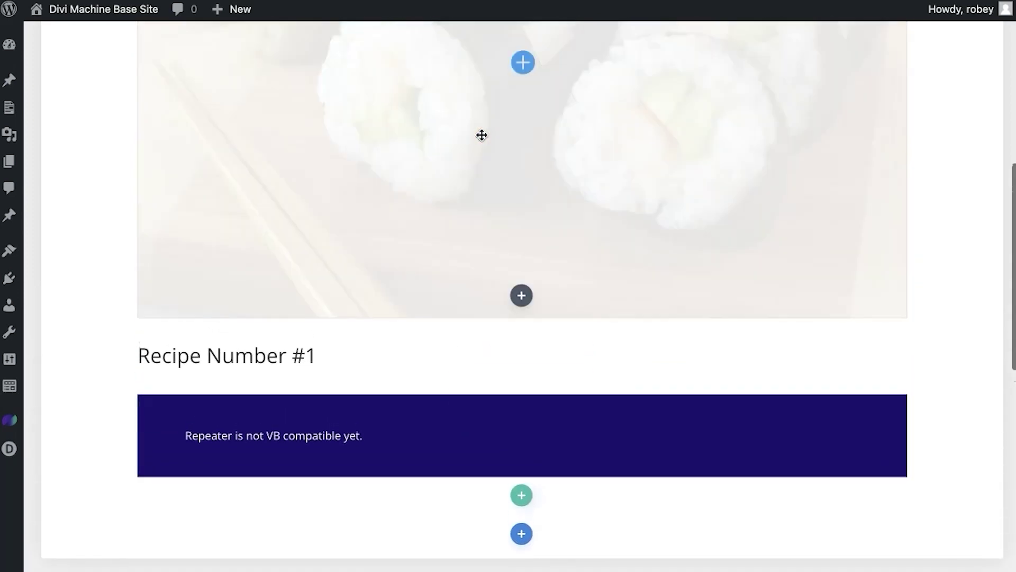
scroll(481, 134, "down", 5)
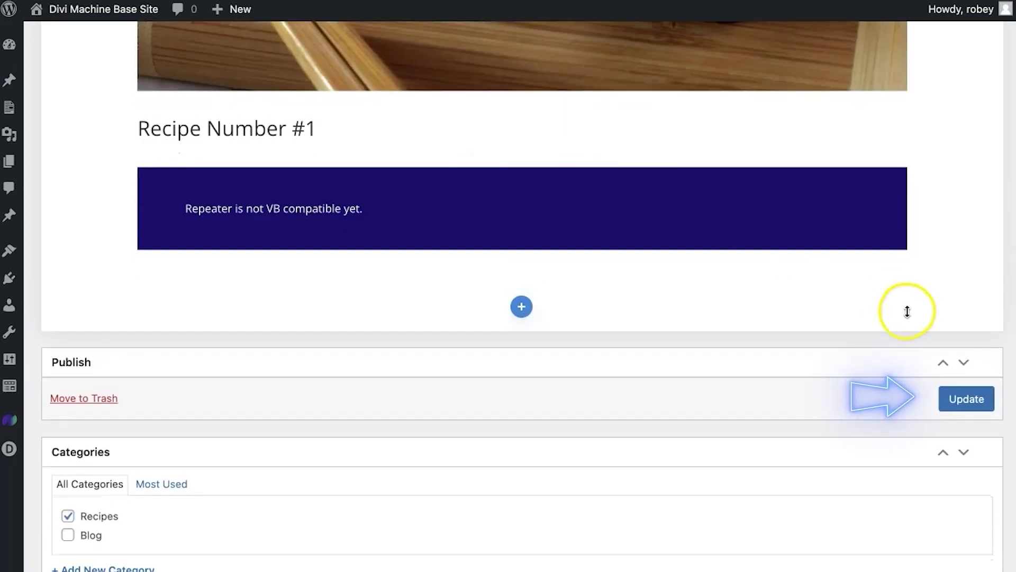
left_click(947, 394)
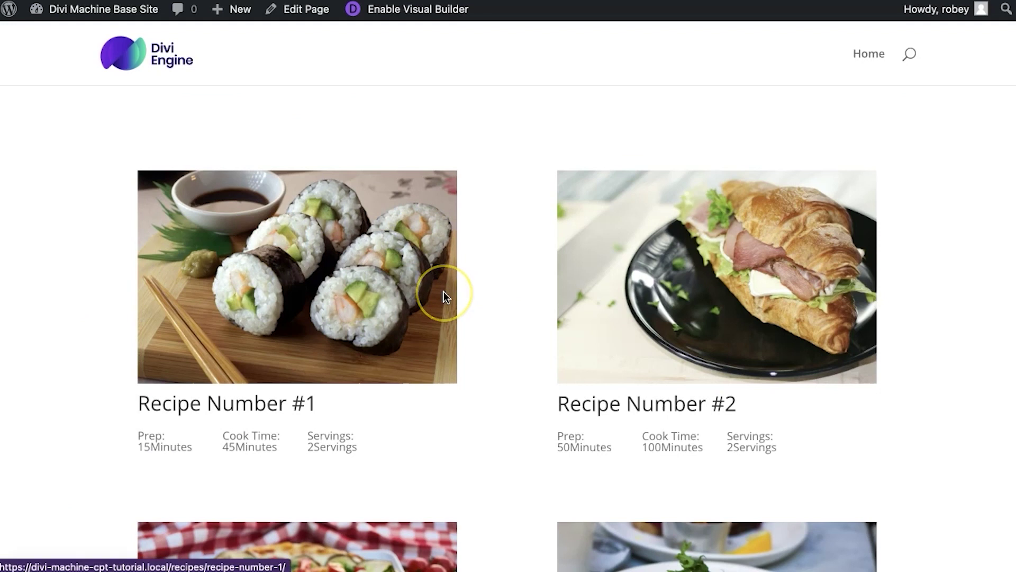
scroll(444, 296, "down", 9)
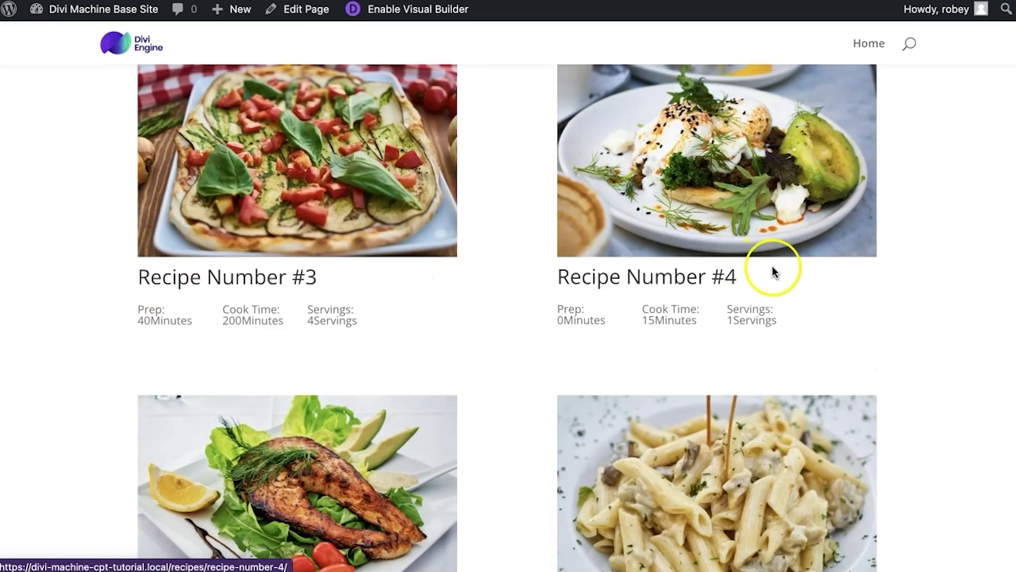
scroll(315, 270, "up", 2)
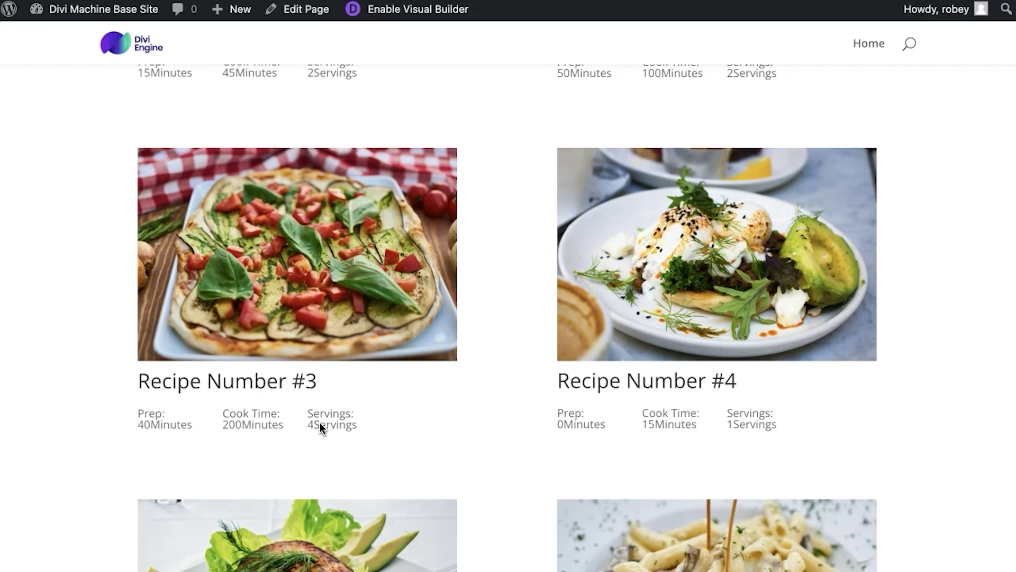
scroll(319, 423, "up", 5)
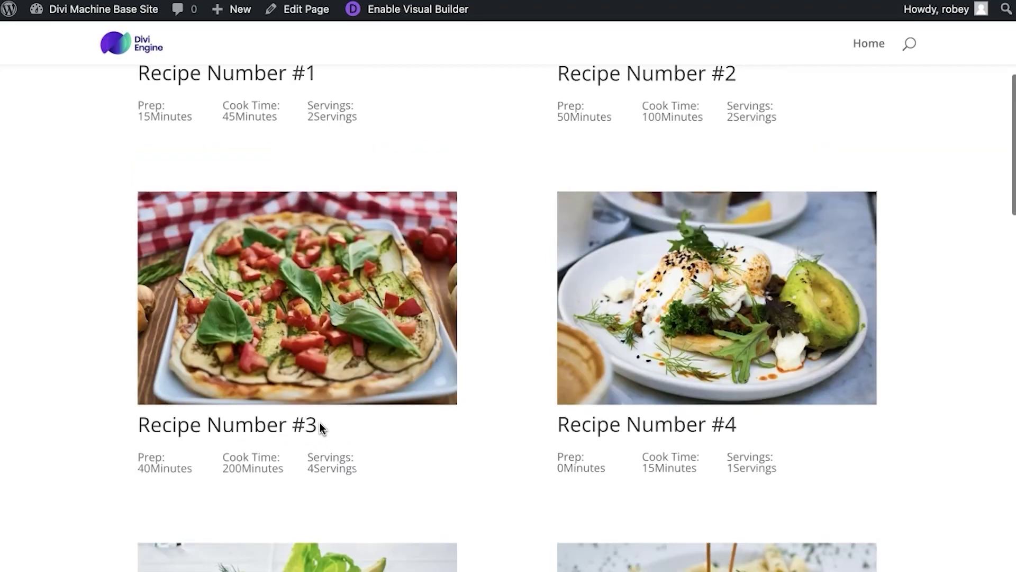
scroll(320, 422, "up", 2)
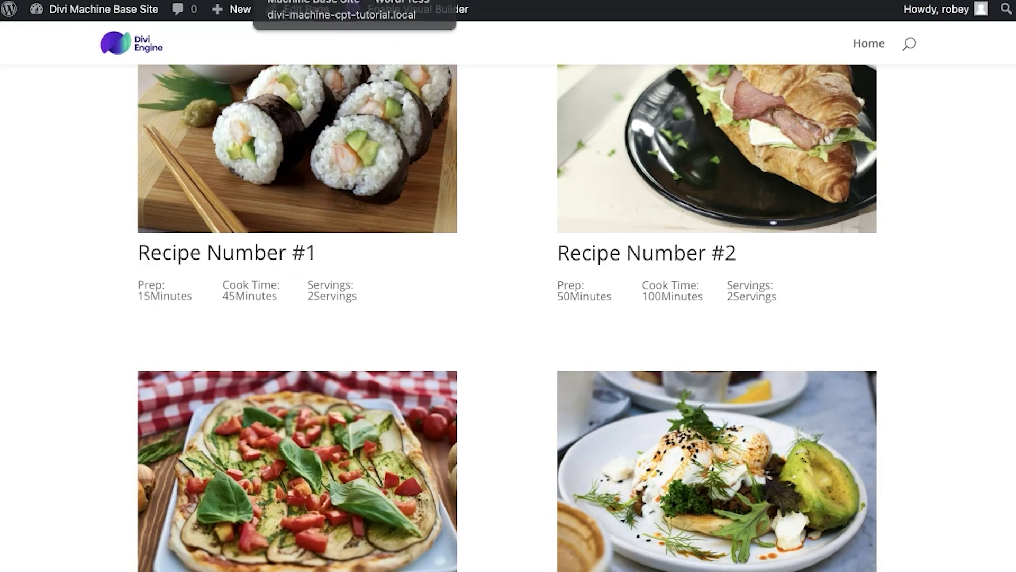
Return to the Recipe Loop layout editor and open the Custom Fields field groups list in a new browser tab
left_click(324, 1)
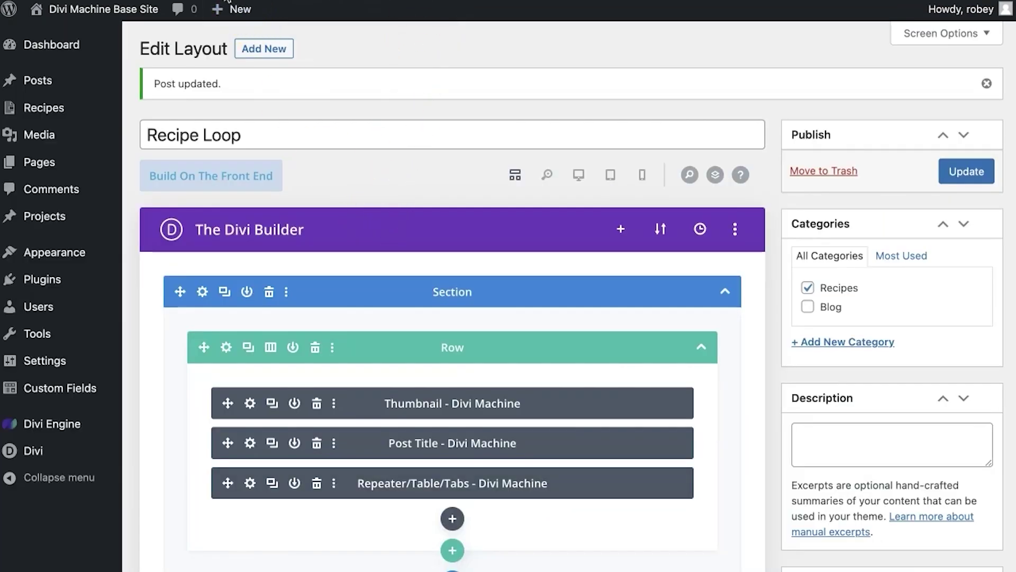
mouse_move(91, 389)
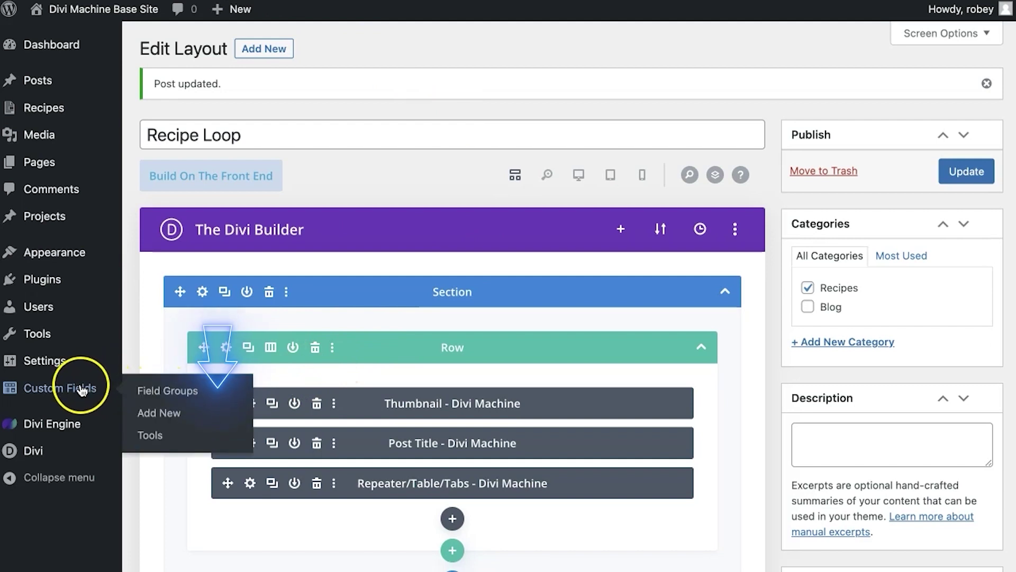
right_click(148, 393)
left_click(248, 395)
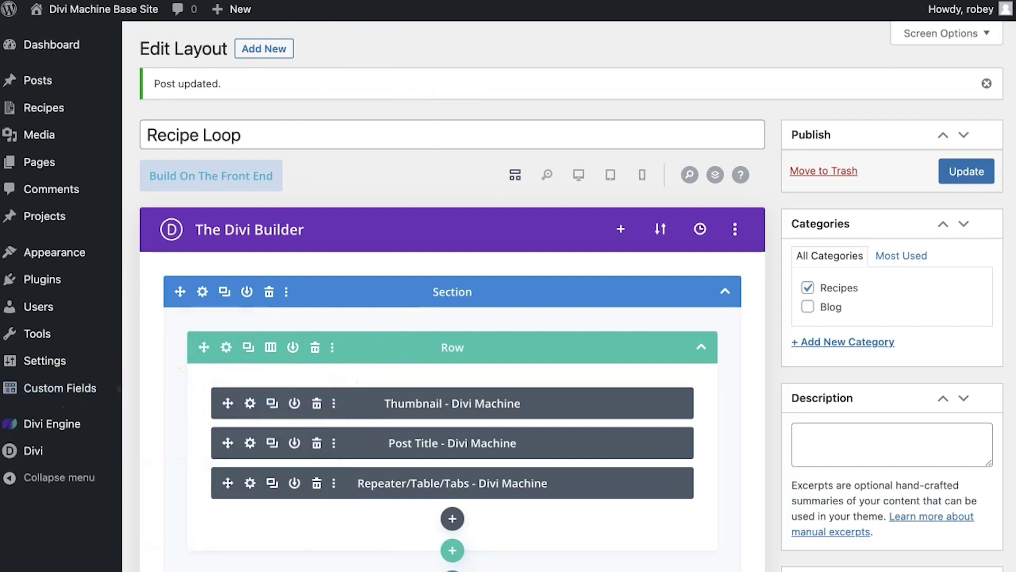
key("ctrl+Tab")
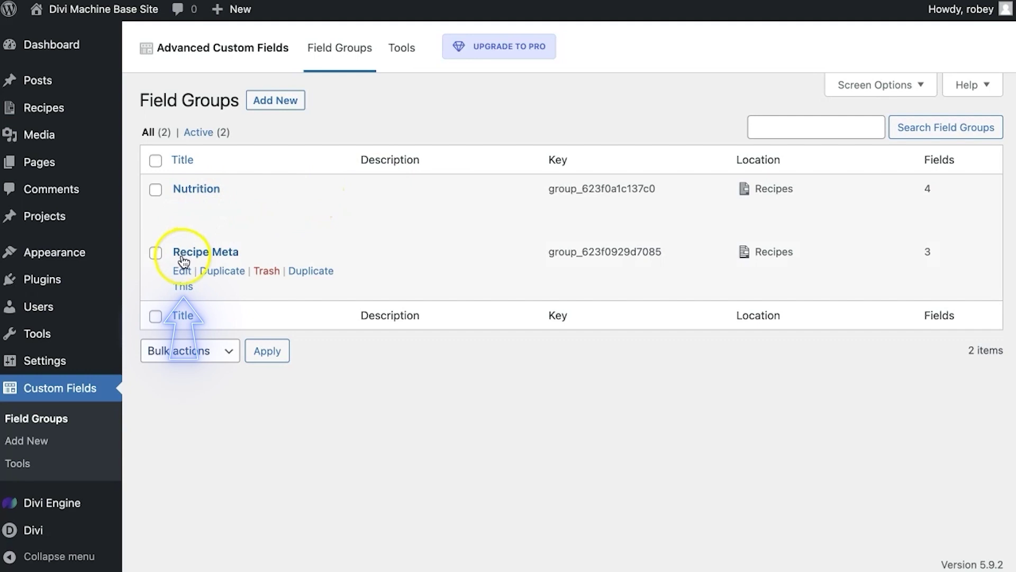
Edit the Recipe Meta field group: clear the Append text of the Prep Time field and update the group
left_click(179, 270)
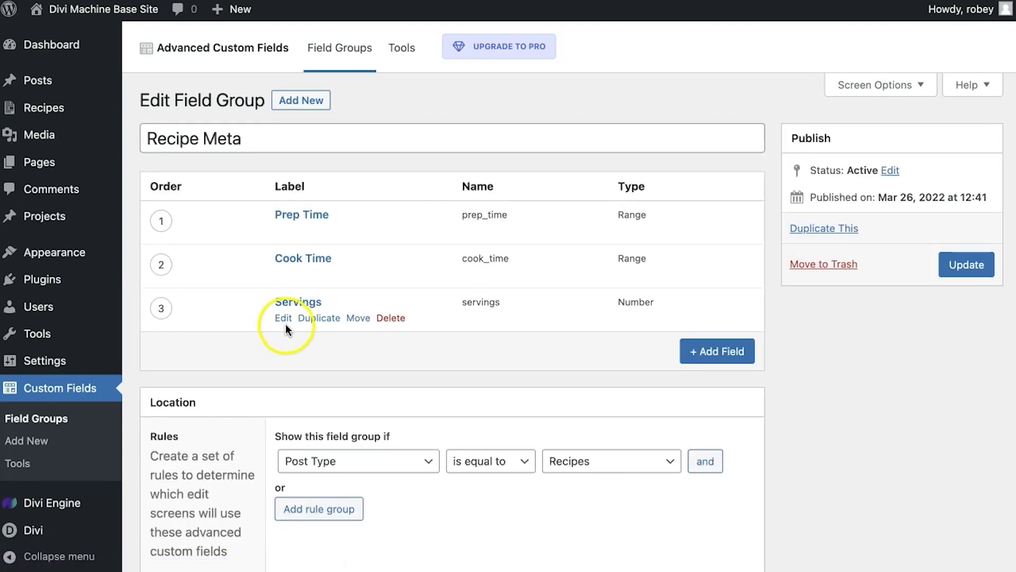
left_click(389, 231)
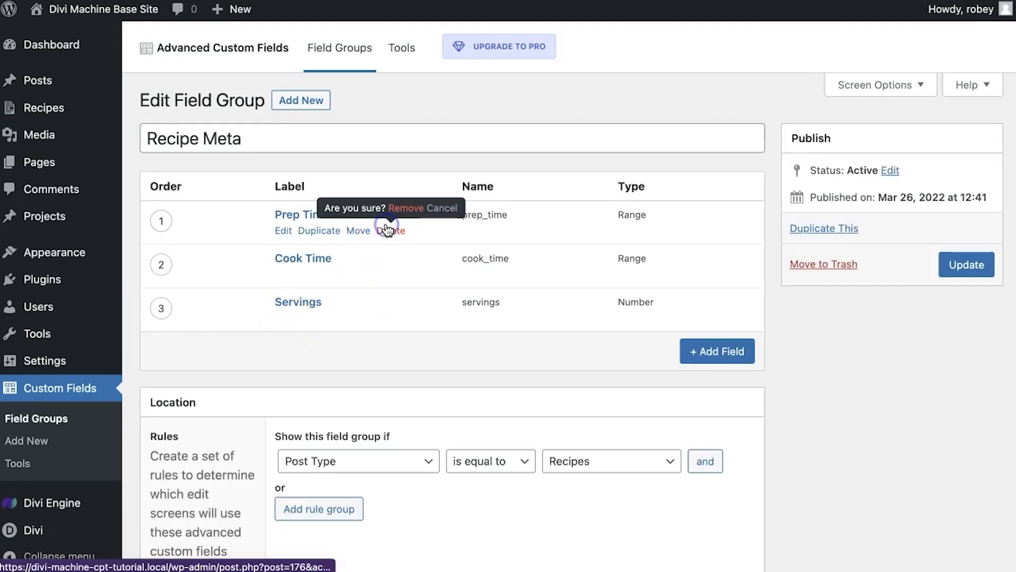
left_click(430, 213)
left_click(283, 232)
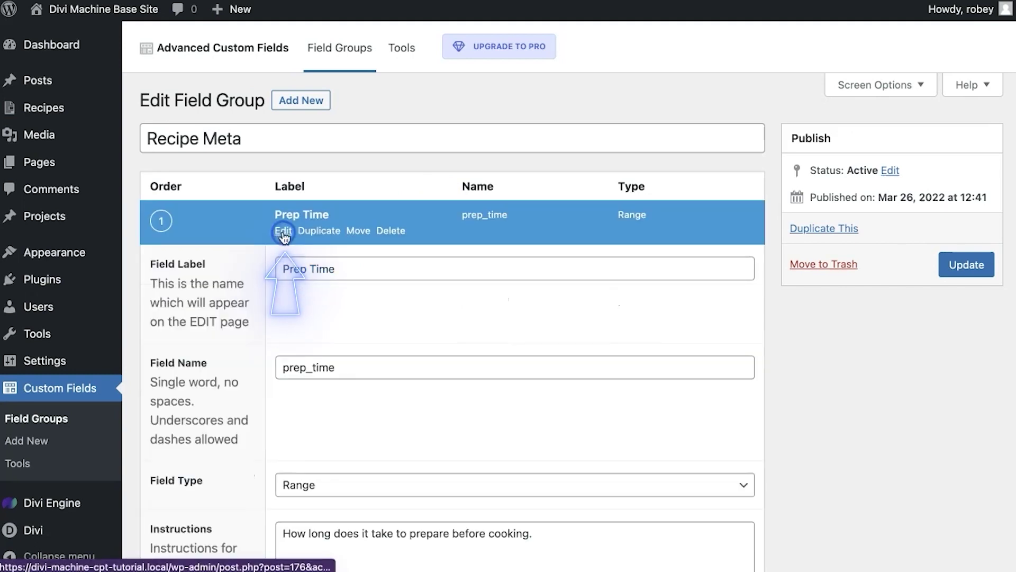
scroll(350, 379, "down", 10)
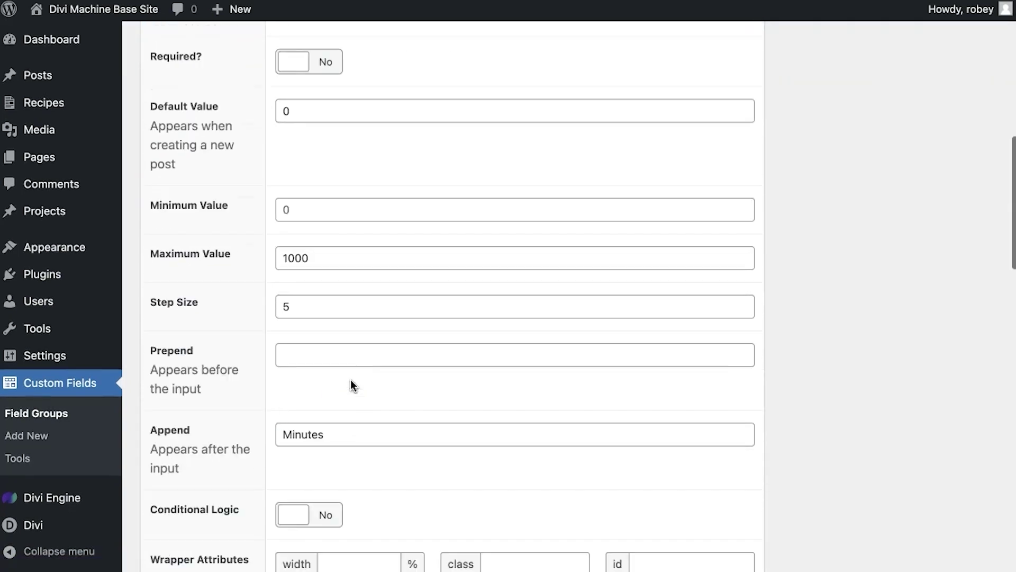
scroll(350, 379, "down", 1)
double_click(352, 371)
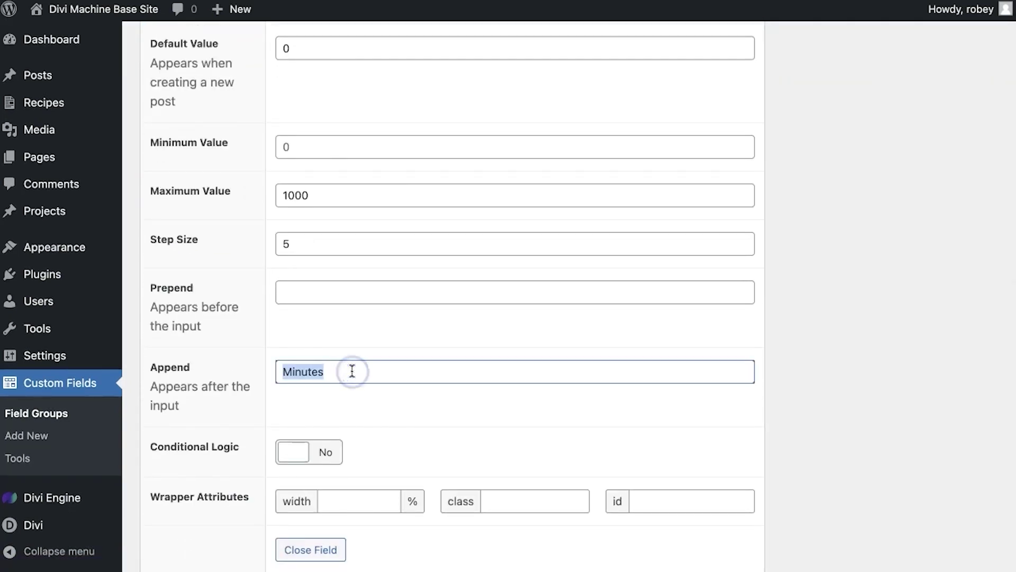
scroll(725, 256, "up", 10)
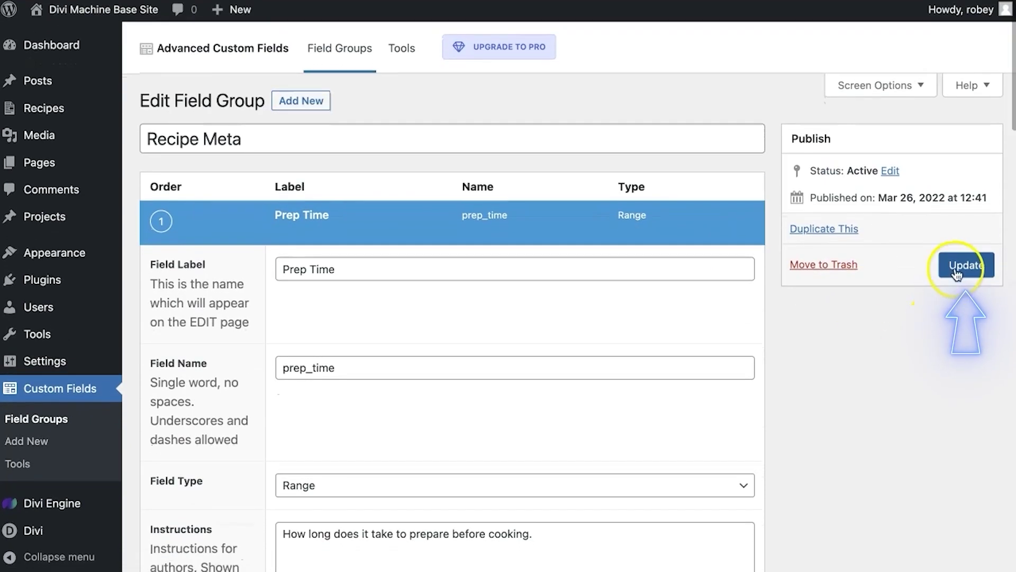
left_click(965, 266)
Clear the Append text of the Cook Time field and update the Recipe Meta group
left_click(283, 322)
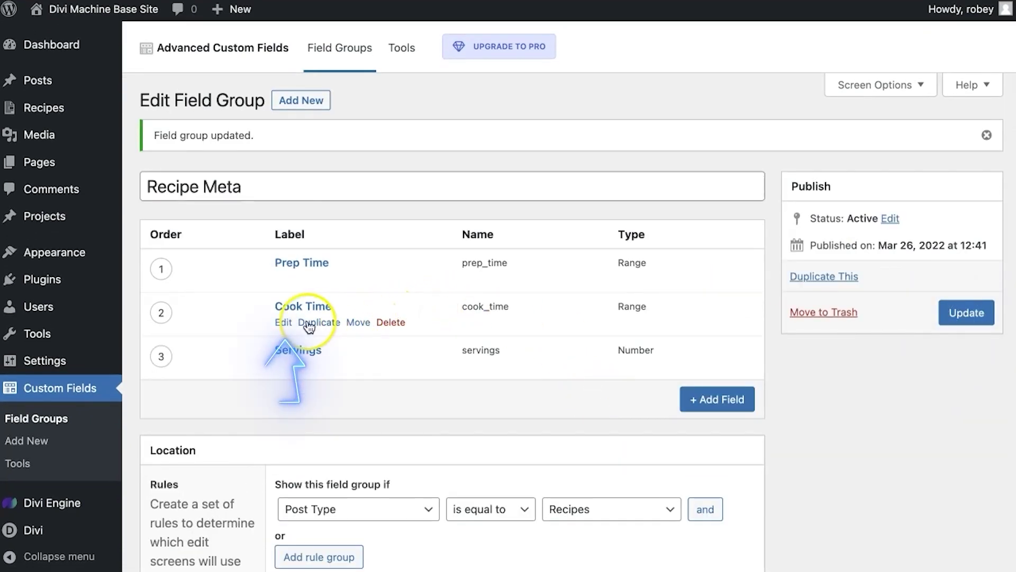
scroll(339, 404, "down", 10)
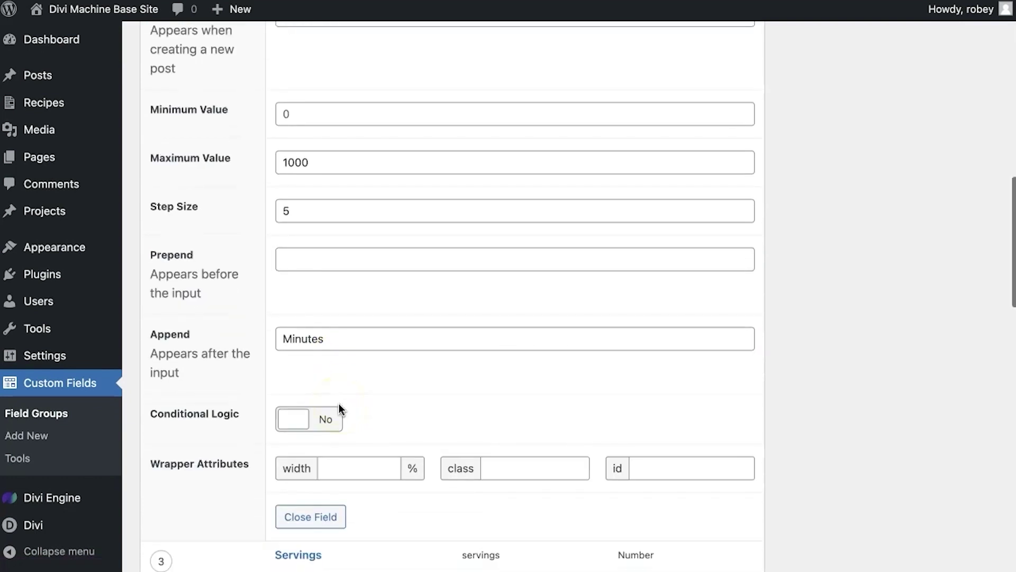
double_click(343, 343)
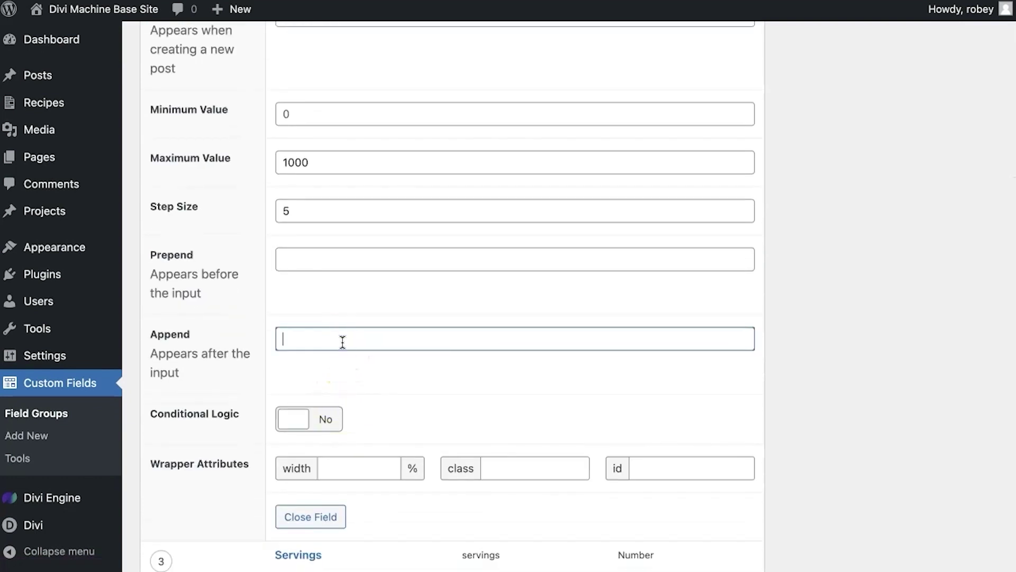
scroll(744, 289, "up", 15)
left_click(959, 313)
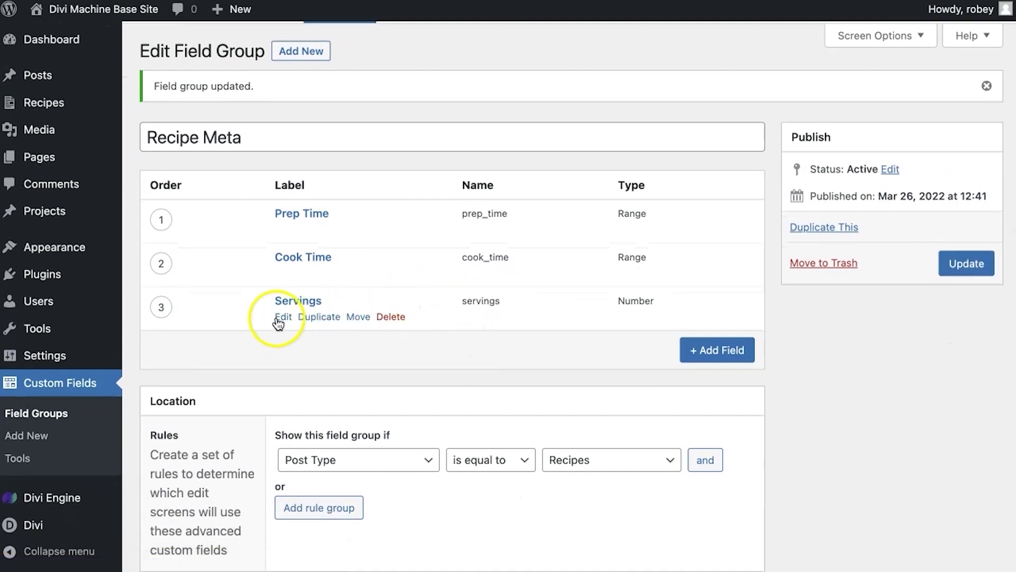
Clear the Append text of the Servings field and update the Recipe Meta group
left_click(279, 321)
scroll(336, 454, "down", 10)
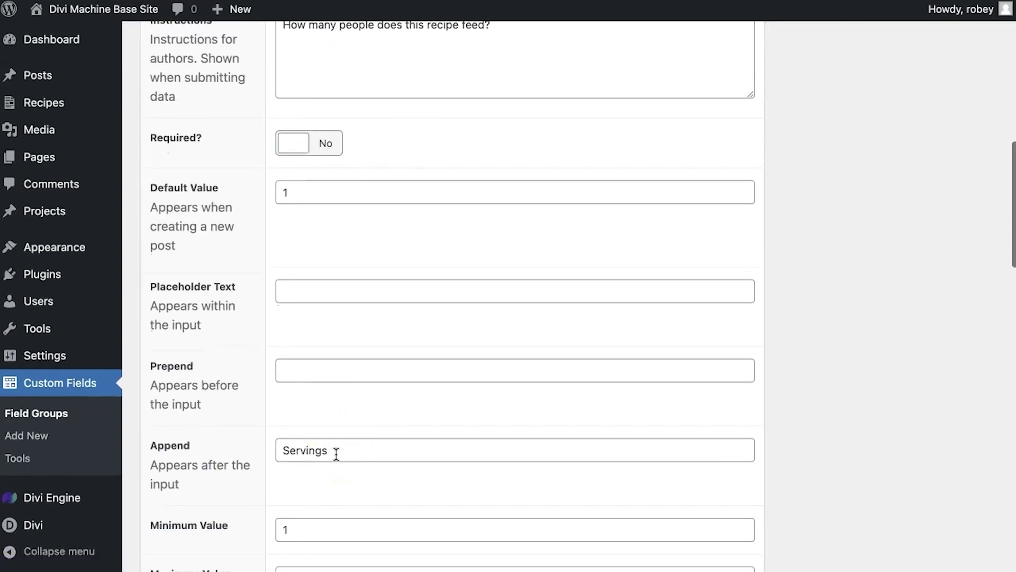
double_click(342, 392)
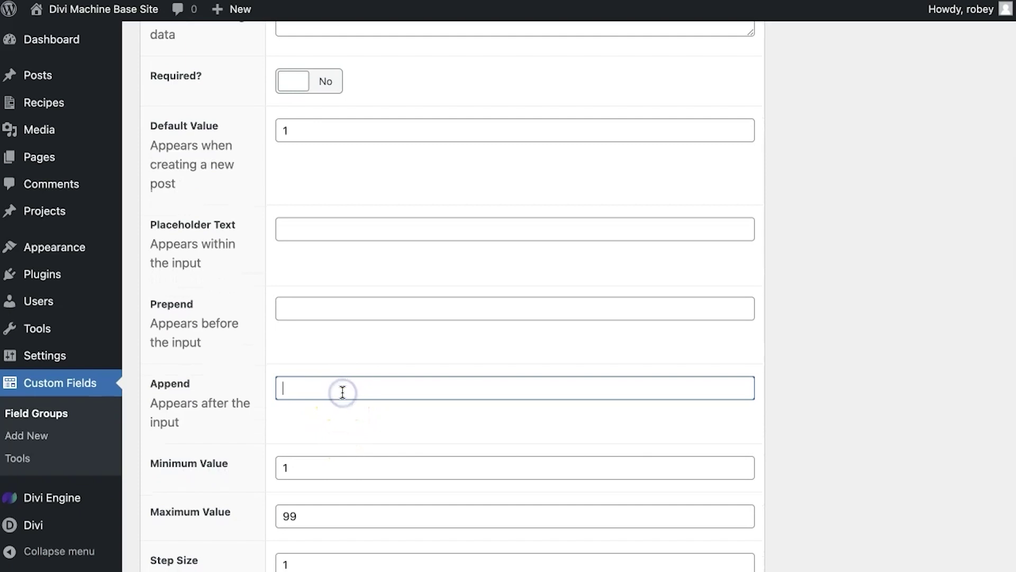
scroll(728, 233, "up", 15)
left_click(966, 313)
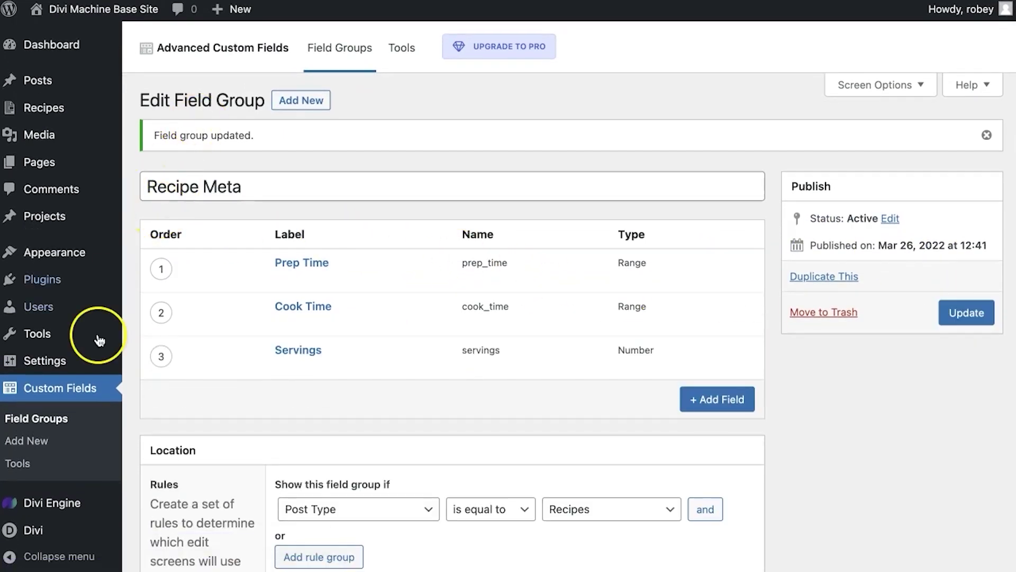
Edit the Nutrition field group: clear the Append text of the Calories field and update the group
left_click(34, 443)
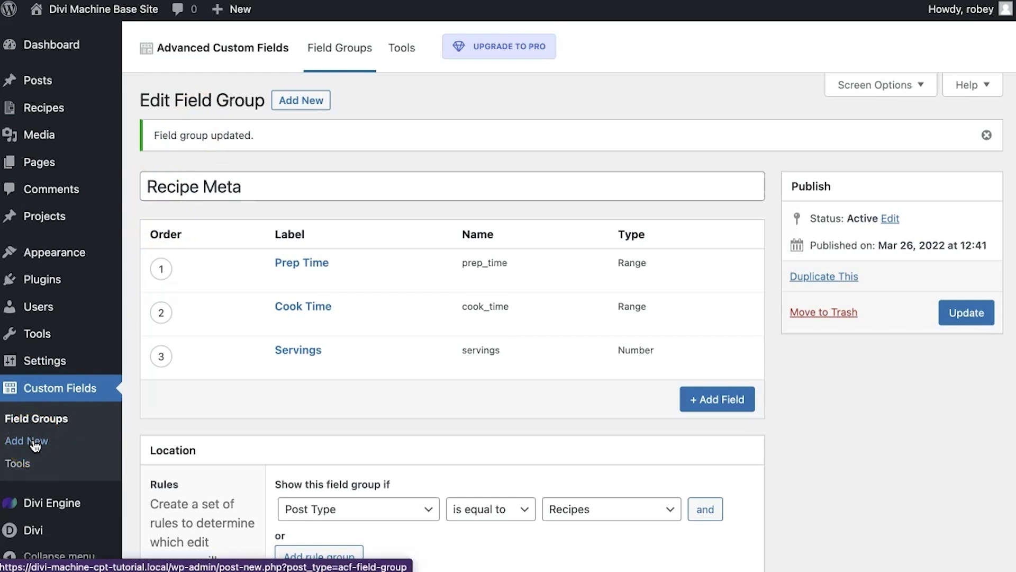
left_click(101, 407)
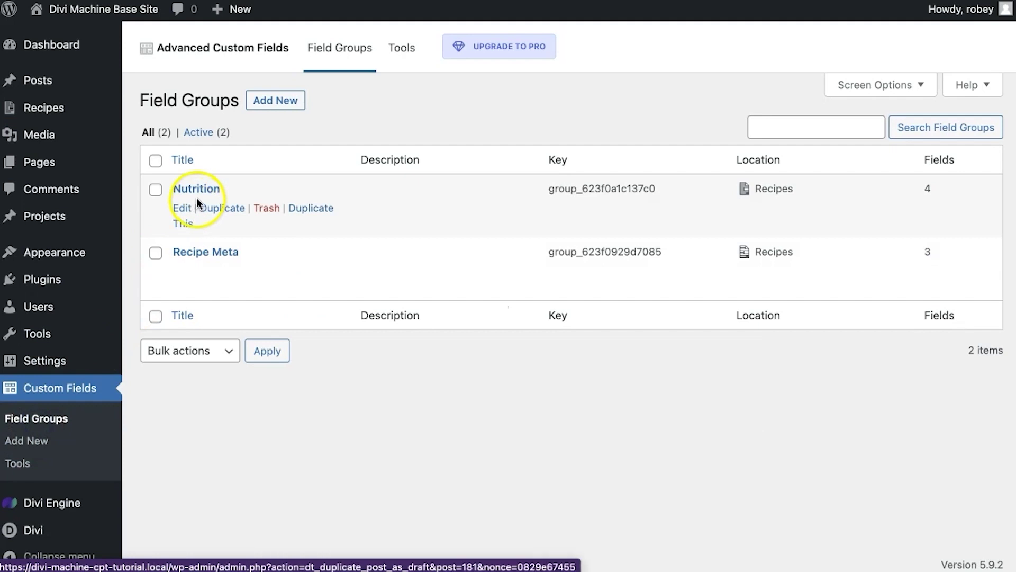
left_click(188, 207)
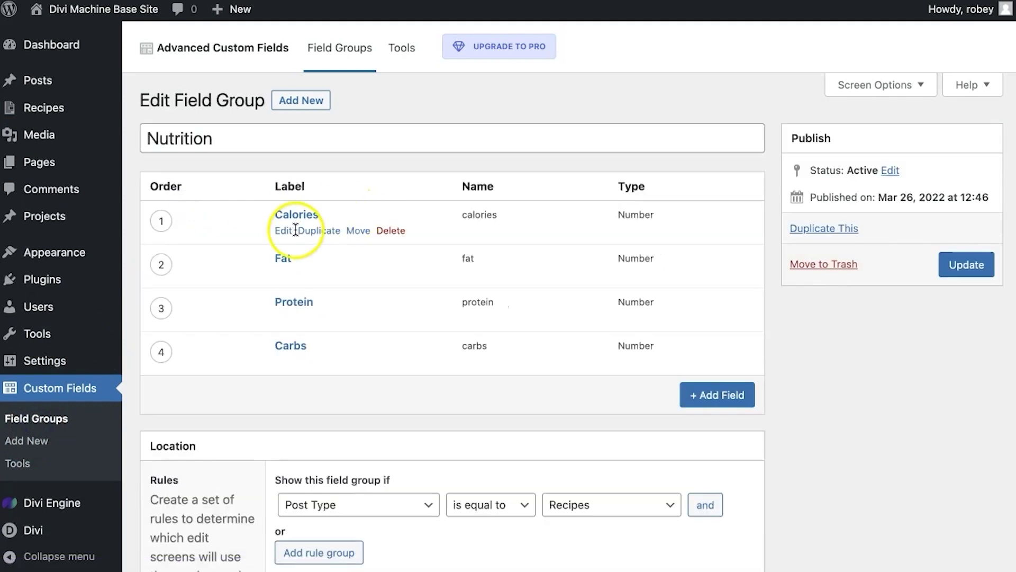
left_click(287, 231)
scroll(336, 365, "down", 10)
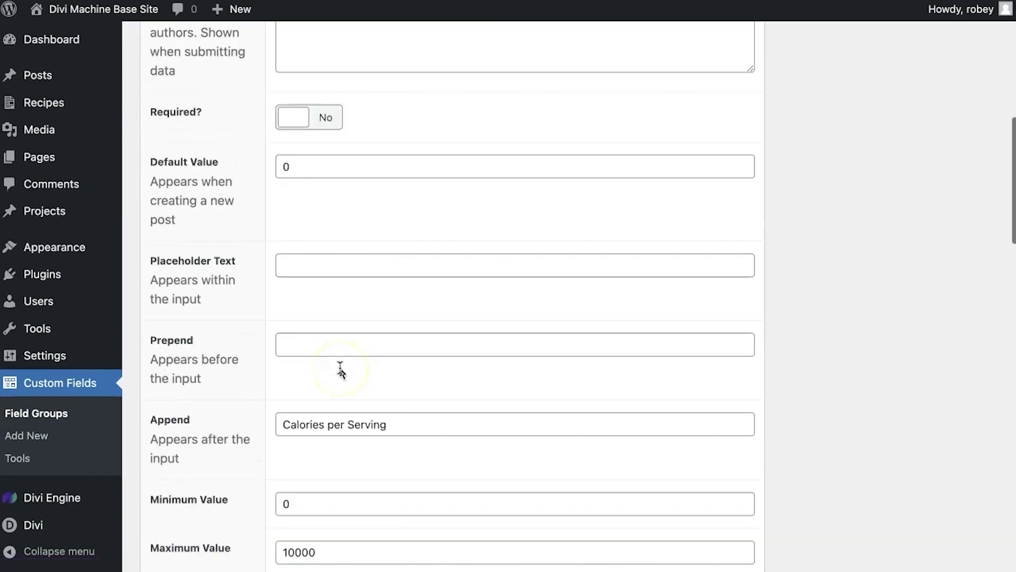
triple_click(337, 404)
key("BackSpace")
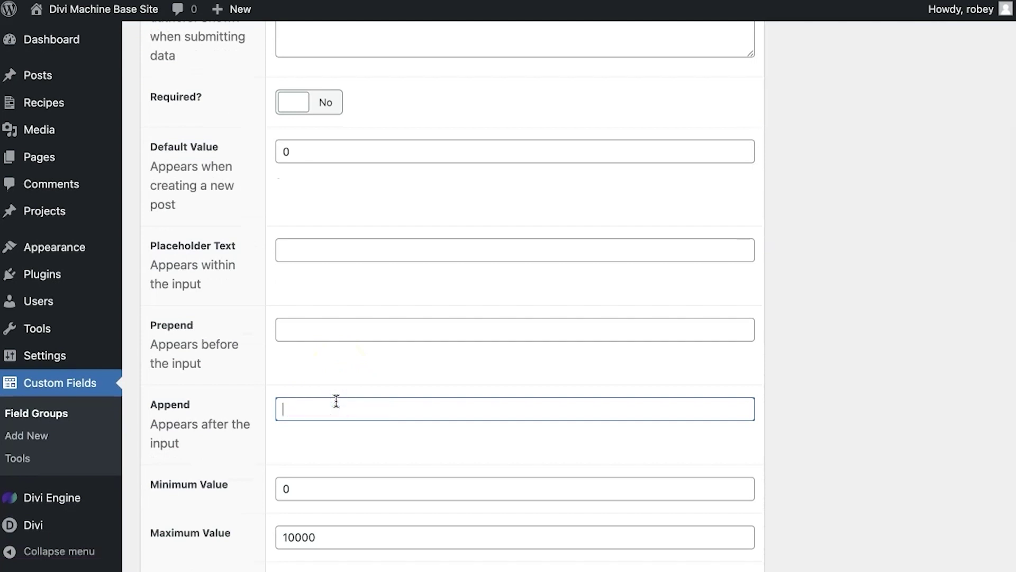
scroll(940, 169, "up", 2)
scroll(939, 168, "up", 10)
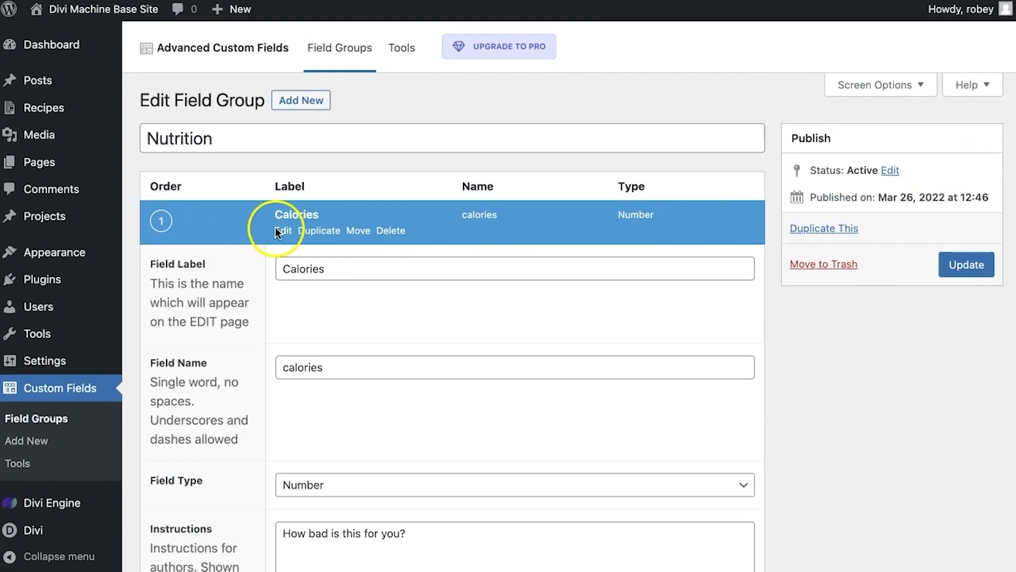
left_click(966, 263)
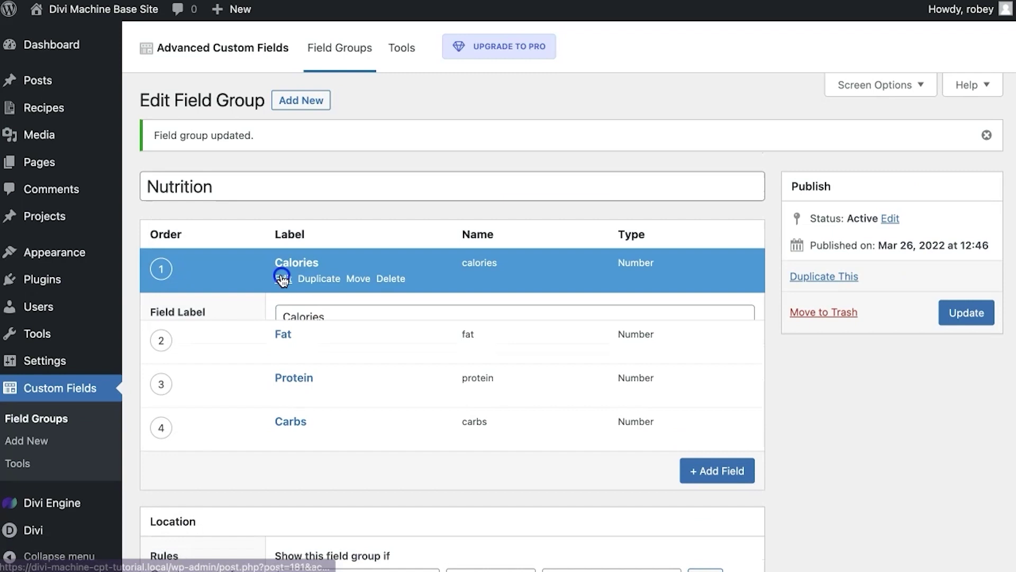
Clear the Append text of the Fat field in the Nutrition group
left_click(282, 279)
scroll(278, 254, "down", 2)
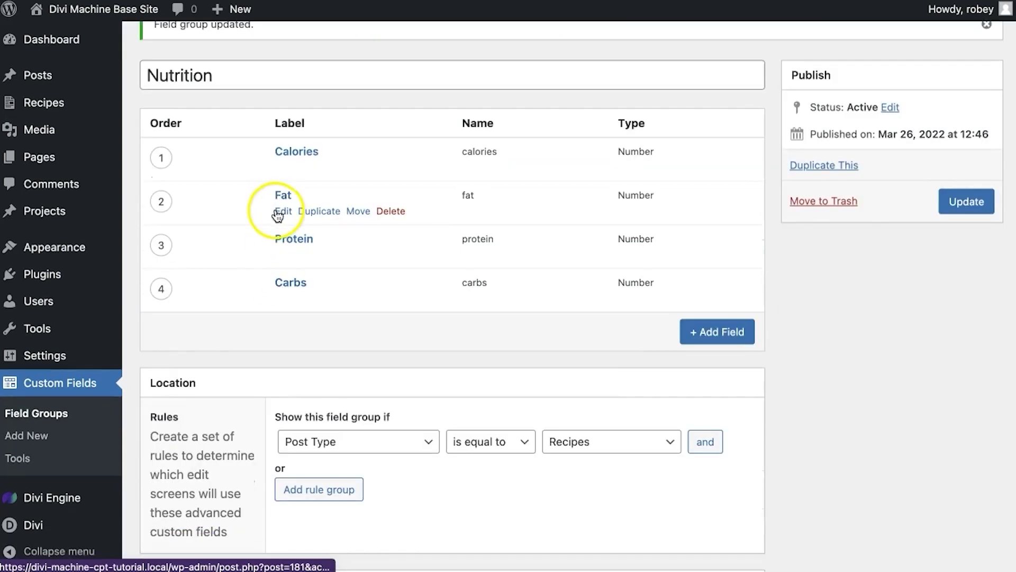
left_click(283, 211)
scroll(431, 438, "down", 15)
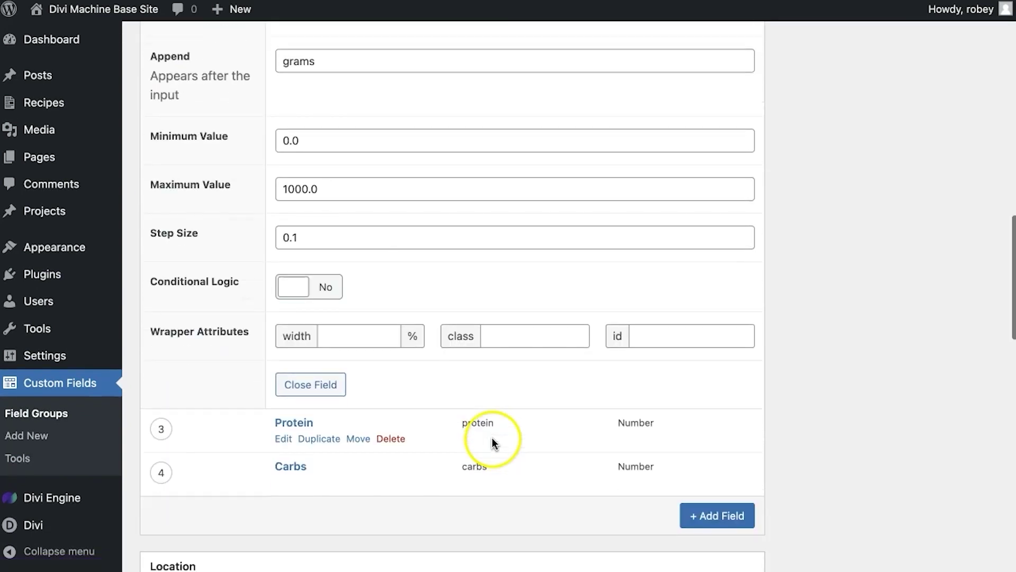
triple_click(388, 57)
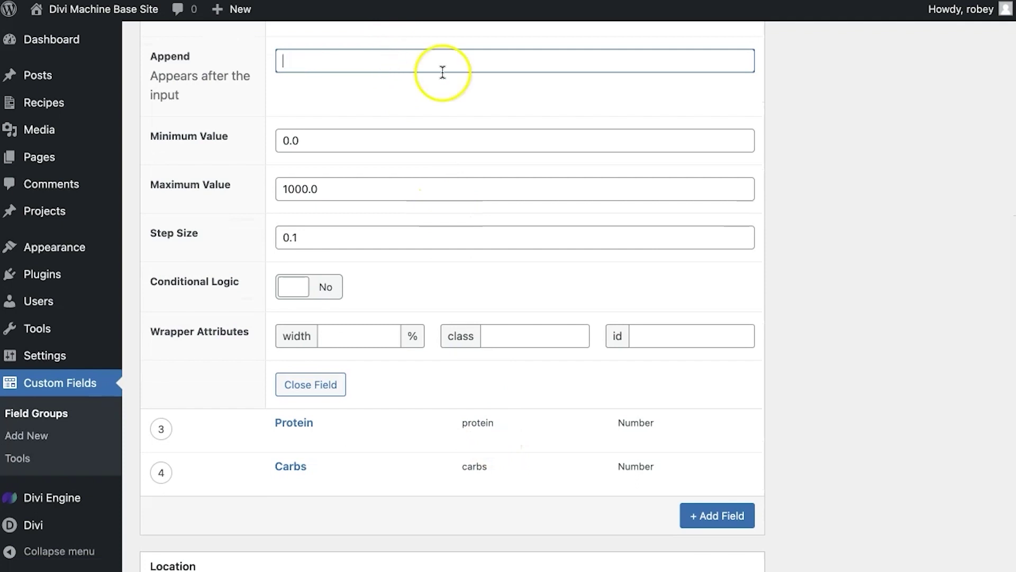
Clear the Append text of the Protein field in the Nutrition group
left_click(278, 439)
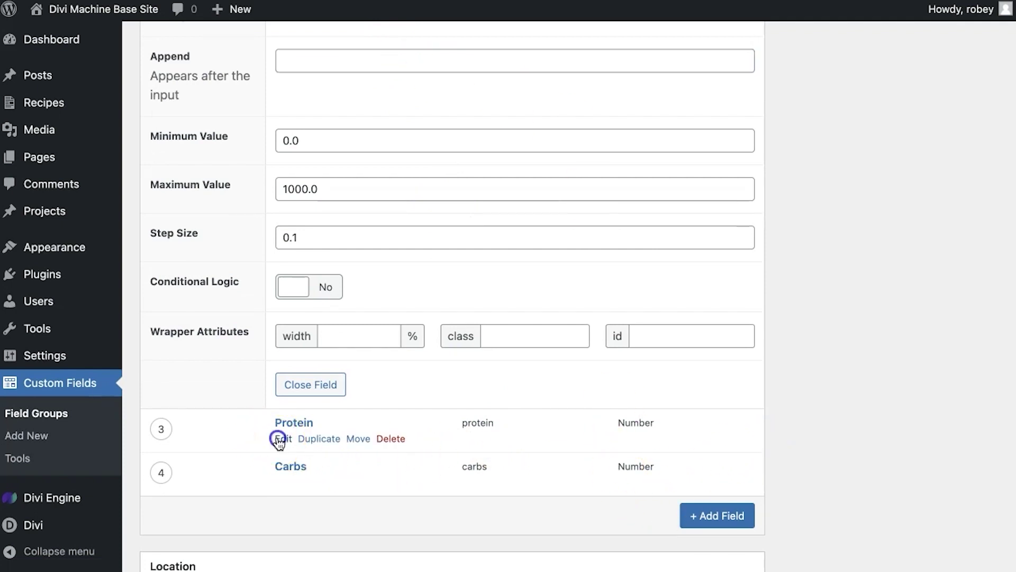
scroll(279, 442, "down", 10)
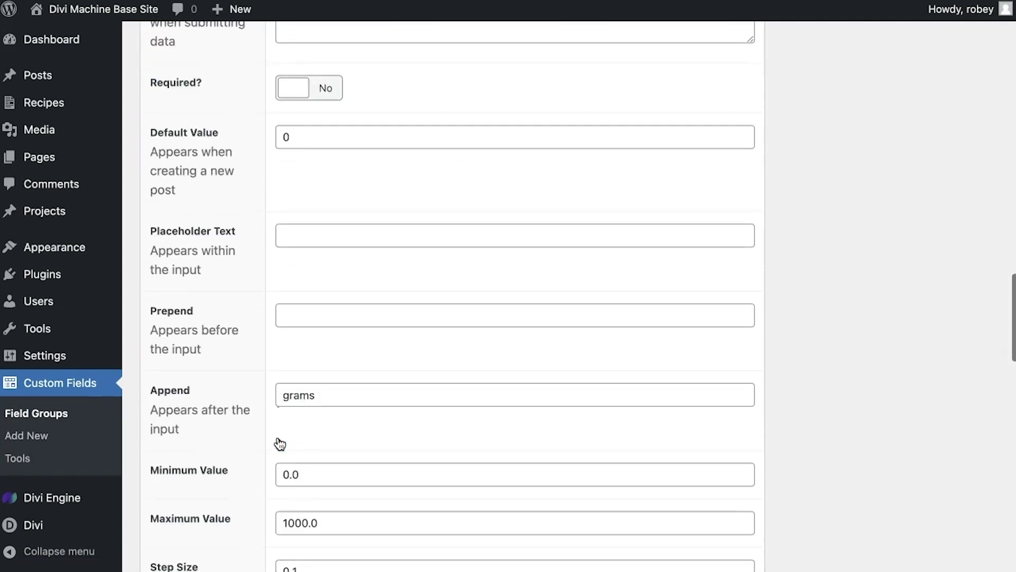
triple_click(340, 394)
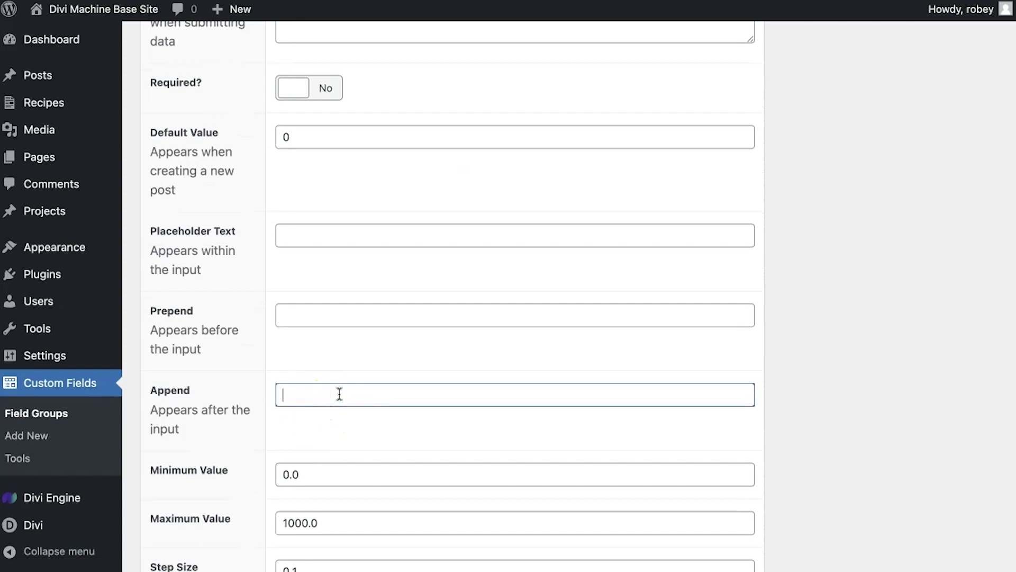
Clear the Append text of the Carbs field and update the Nutrition field group
scroll(340, 394, "down", 10)
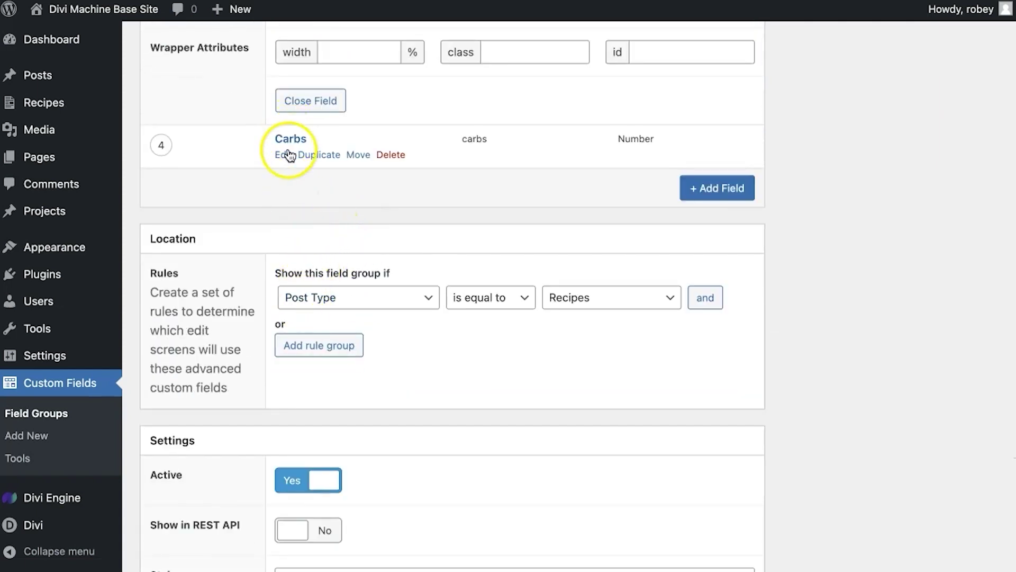
left_click(289, 154)
scroll(316, 420, "down", 5)
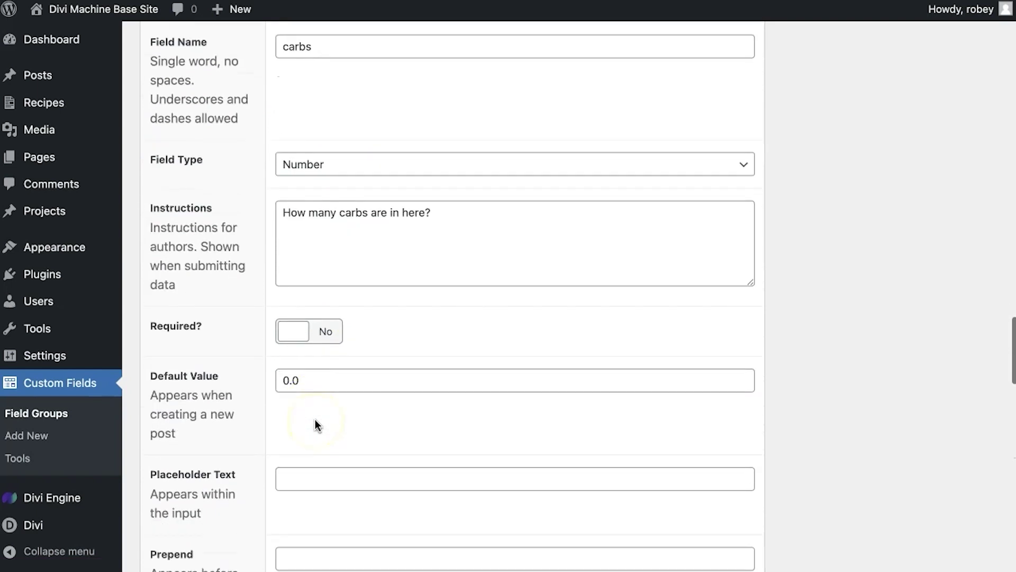
scroll(316, 422, "down", 3)
left_click(311, 454)
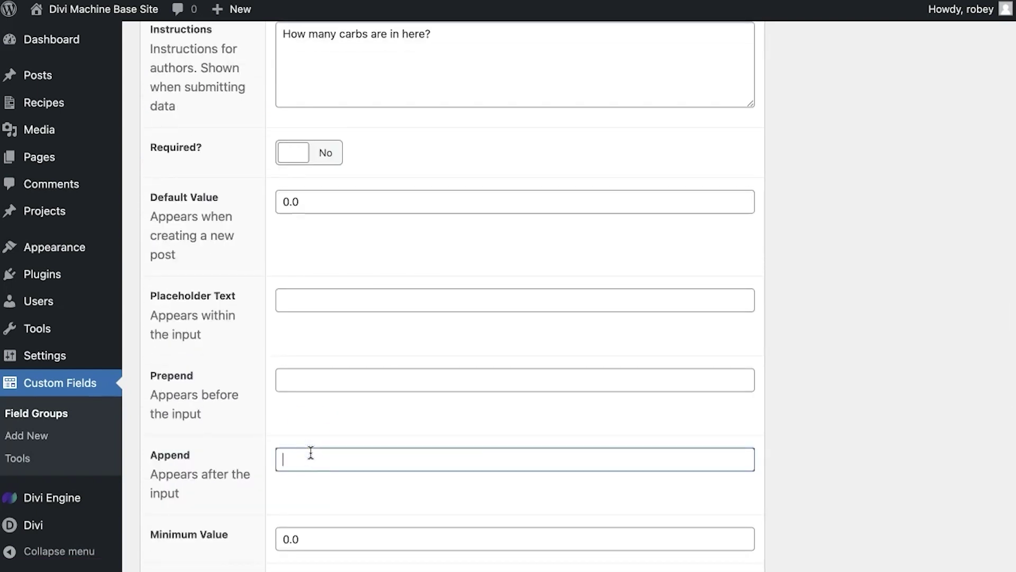
scroll(664, 177, "down", 9)
scroll(823, 220, "up", 5)
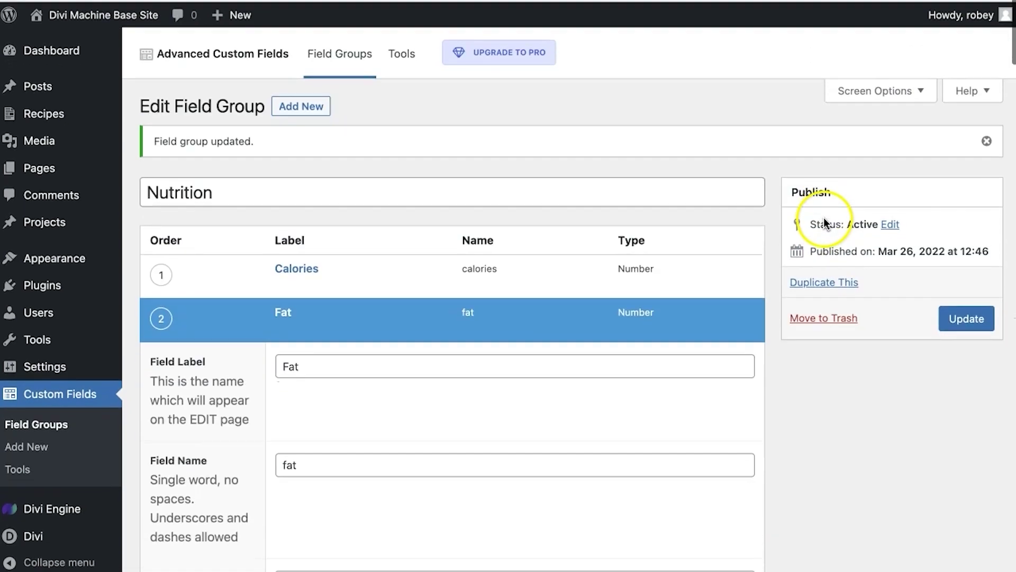
left_click(970, 318)
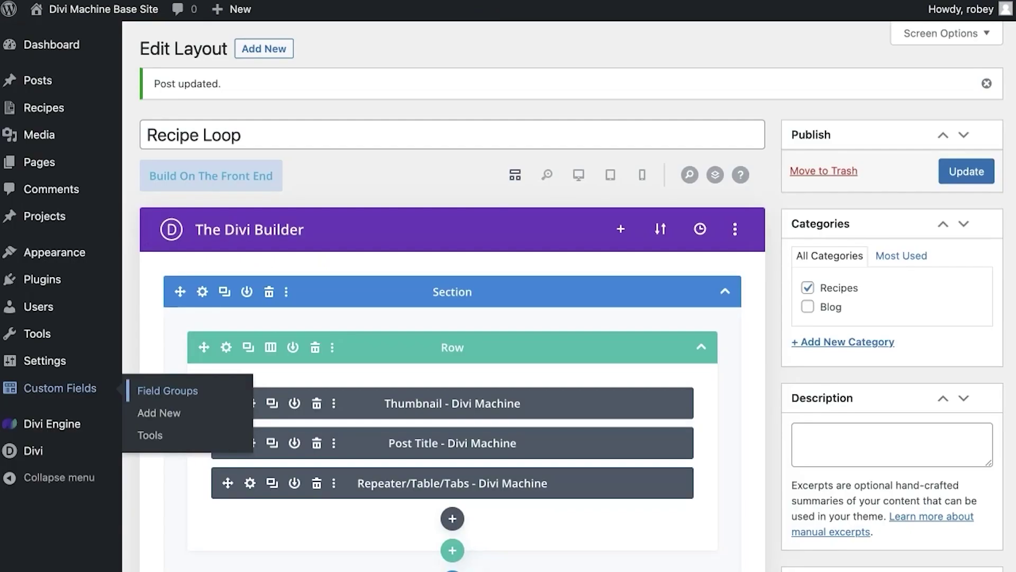
Turn on the icon option for the Prep Time item in the Recipe Loop's Repeater/Table/Tabs module
scroll(447, 241, "down", 3)
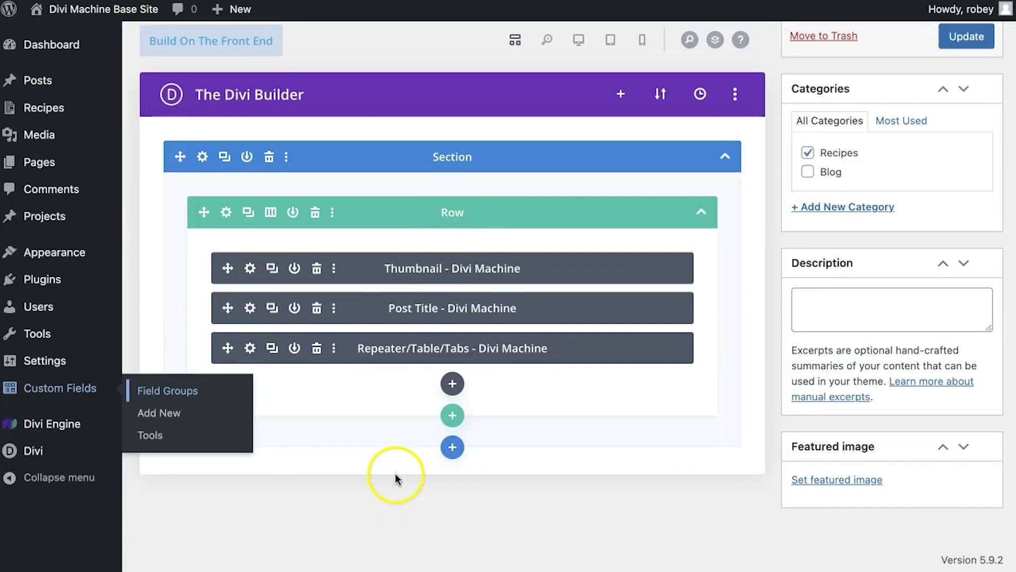
left_click(250, 348)
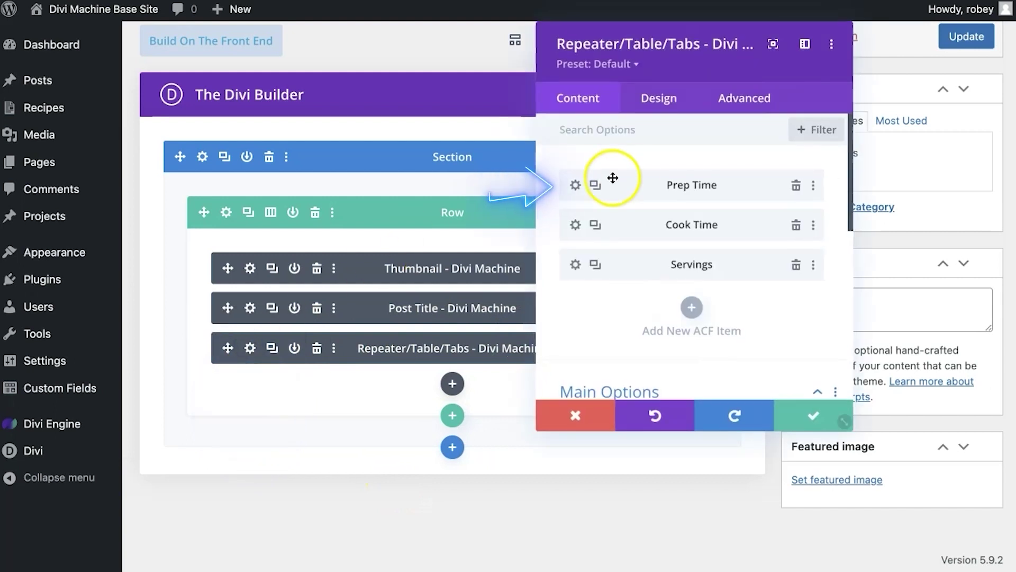
left_click(578, 185)
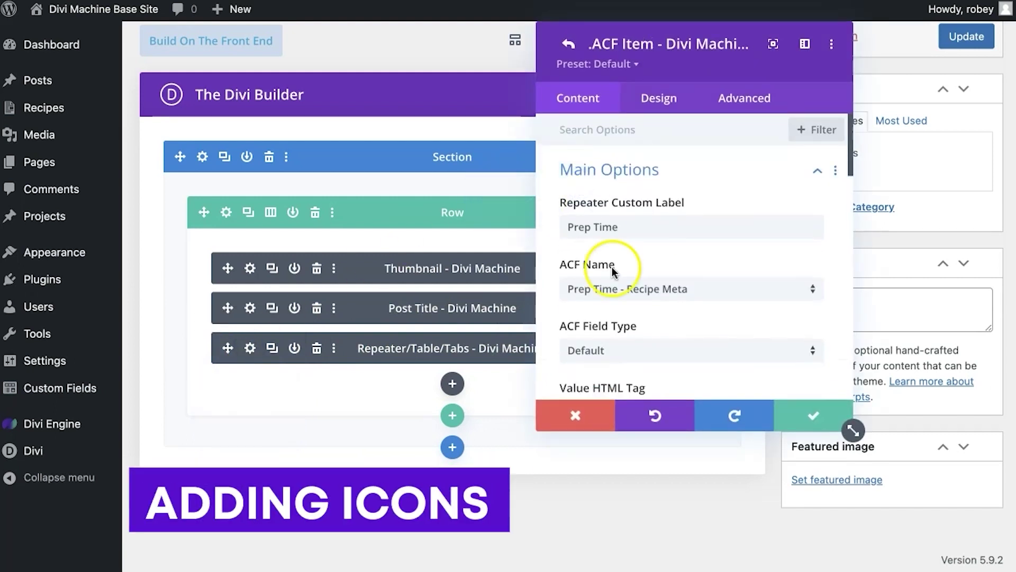
scroll(614, 275, "down", 10)
scroll(617, 283, "down", 5)
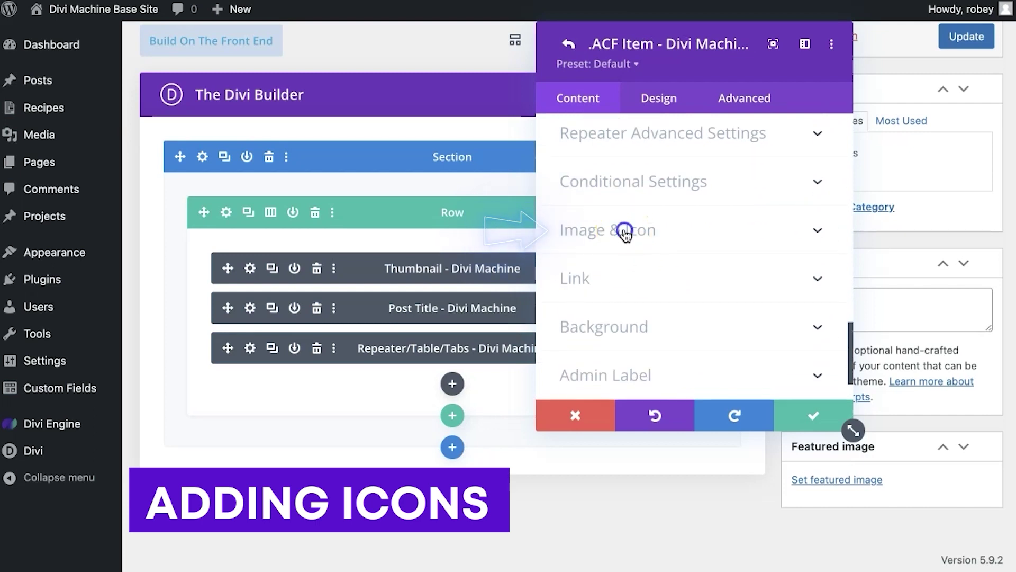
left_click(626, 233)
left_click(588, 195)
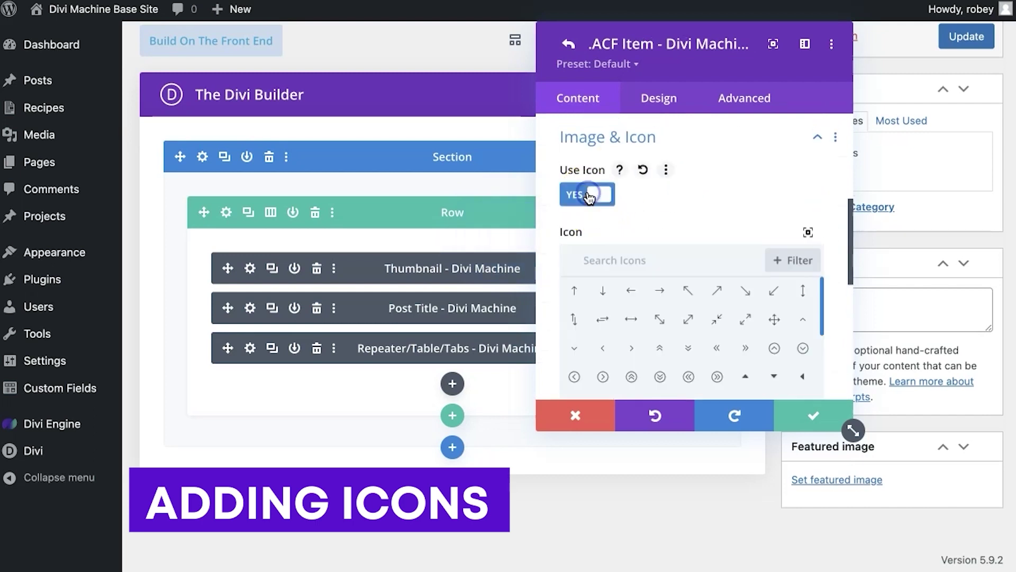
Search the icons for "time", choose the outlined clock for the Prep Time item and save the item
left_click(612, 256)
type("t")
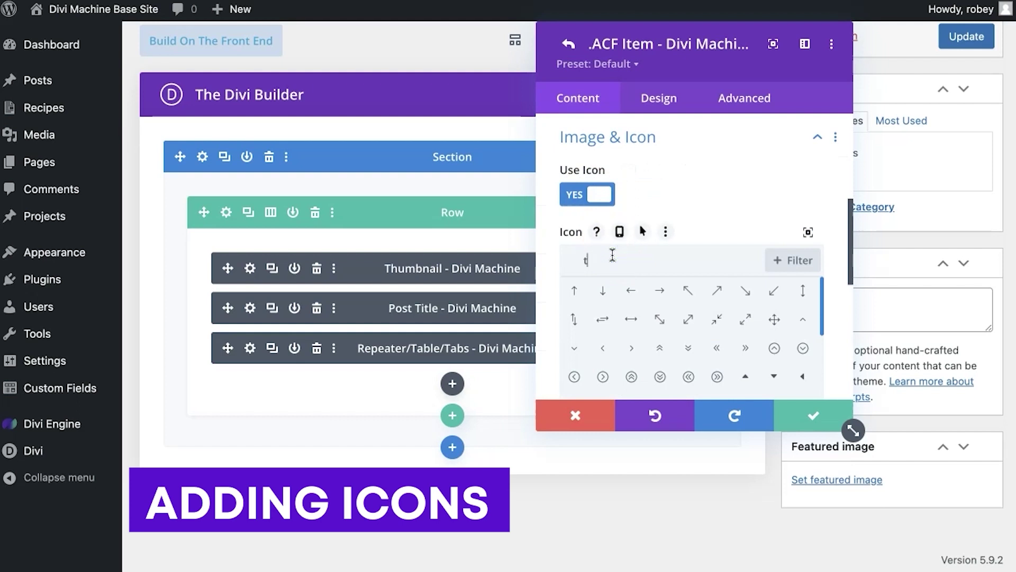
type("ime")
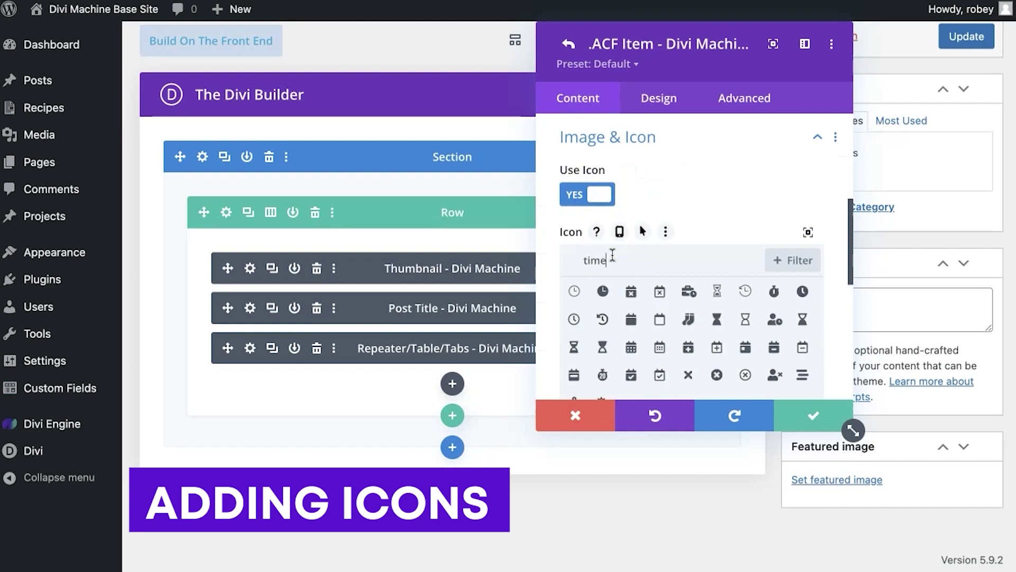
left_click(575, 292)
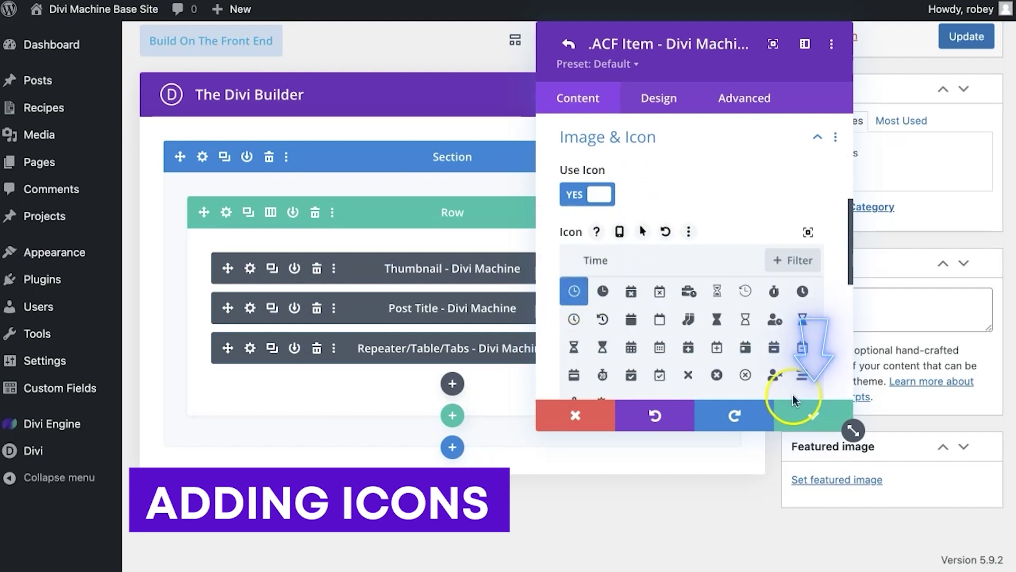
left_click(792, 413)
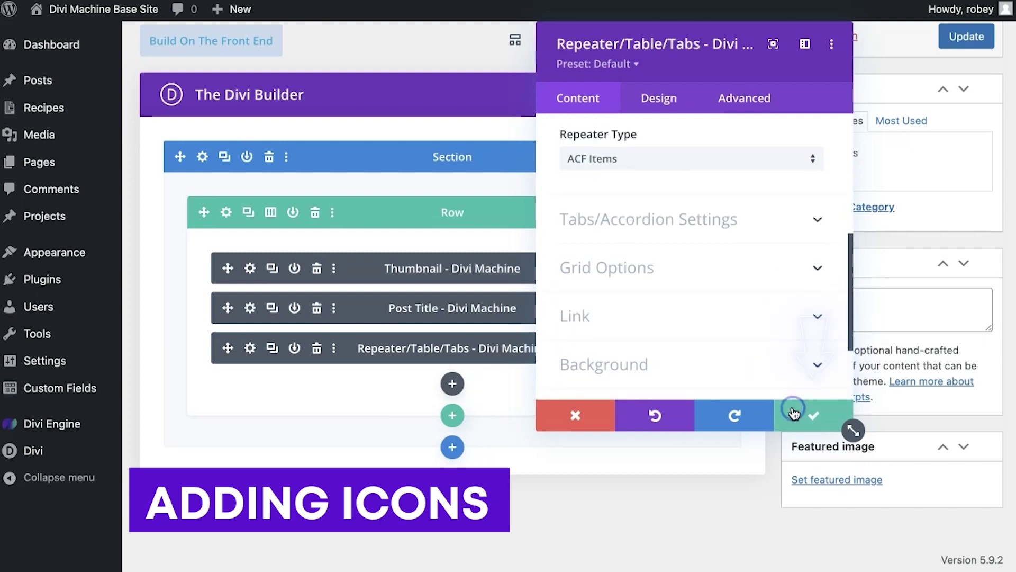
Turn on the icon option in the Image & Icon settings of the Cook Time item
scroll(724, 308, "up", 5)
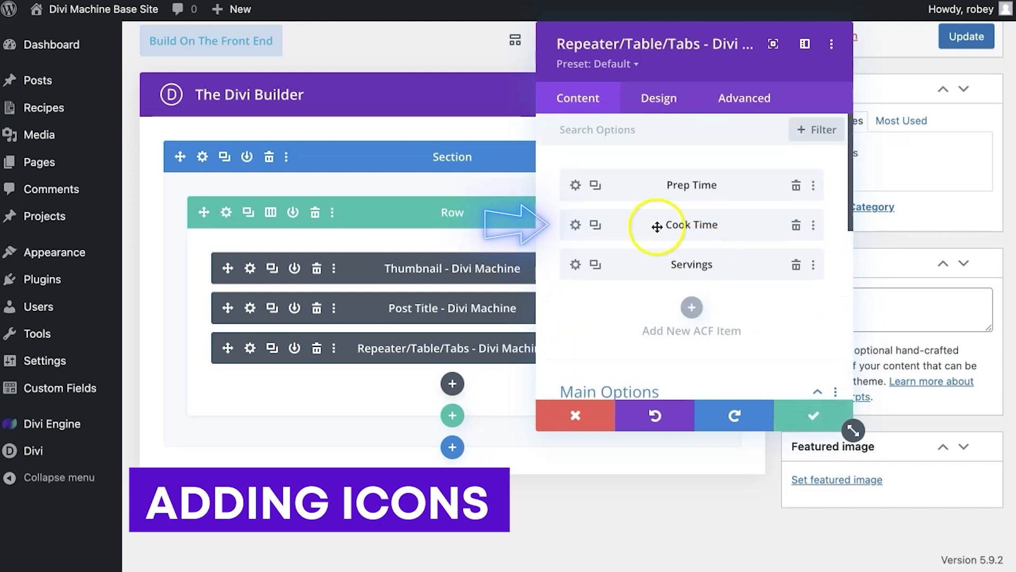
left_click(577, 289)
scroll(669, 356, "down", 12)
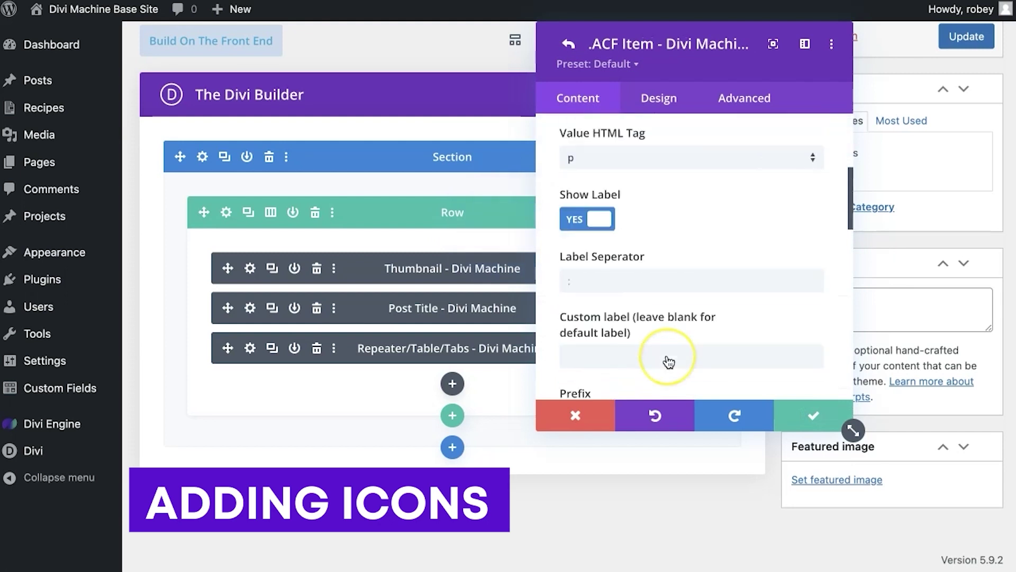
scroll(663, 171, "up", 2)
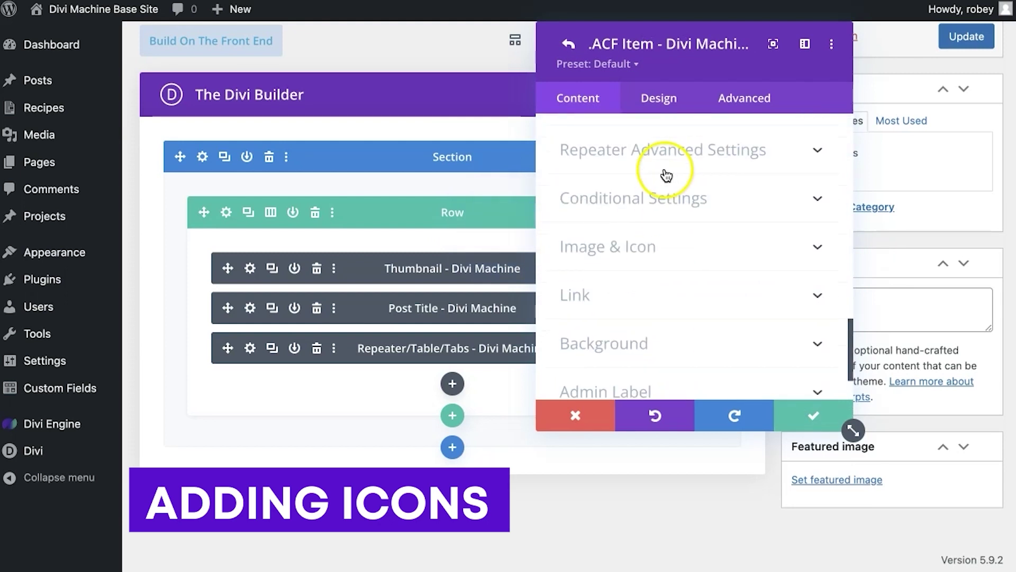
left_click(575, 249)
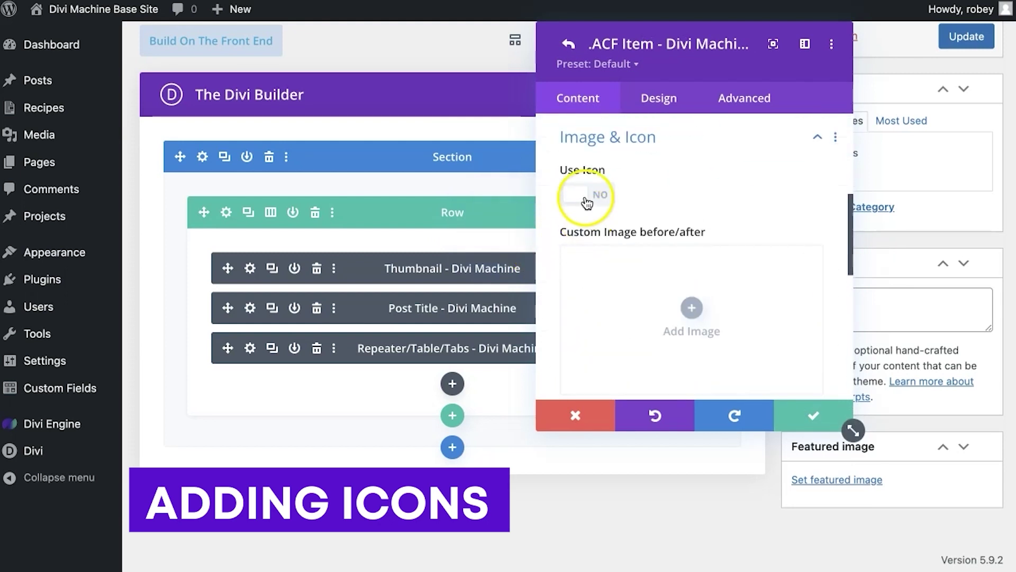
left_click(587, 195)
left_click(593, 251)
type("oven")
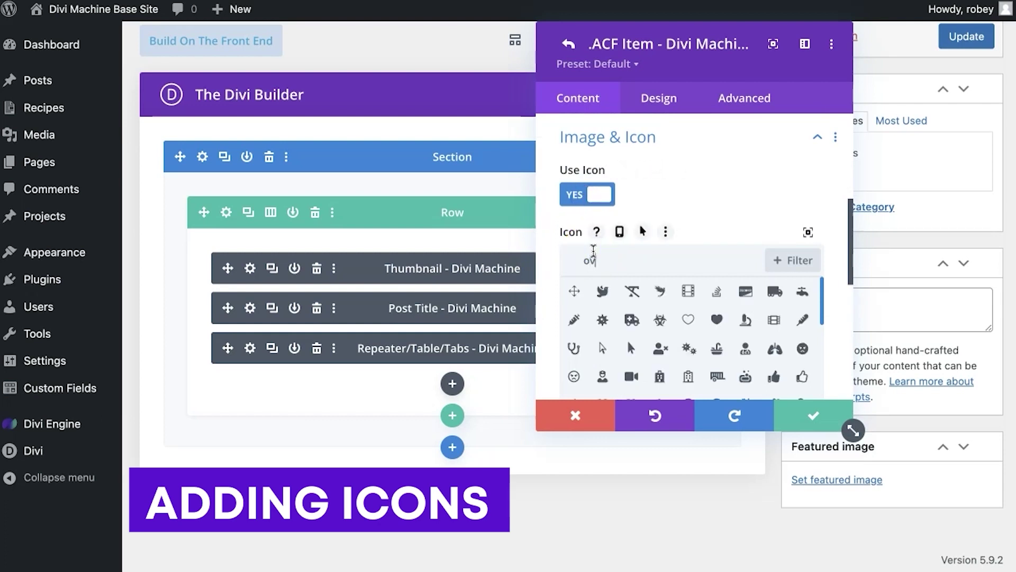
key("BackSpace")
key("BackSpace")
key("BackSpace")
key("BackSpace")
type("cook")
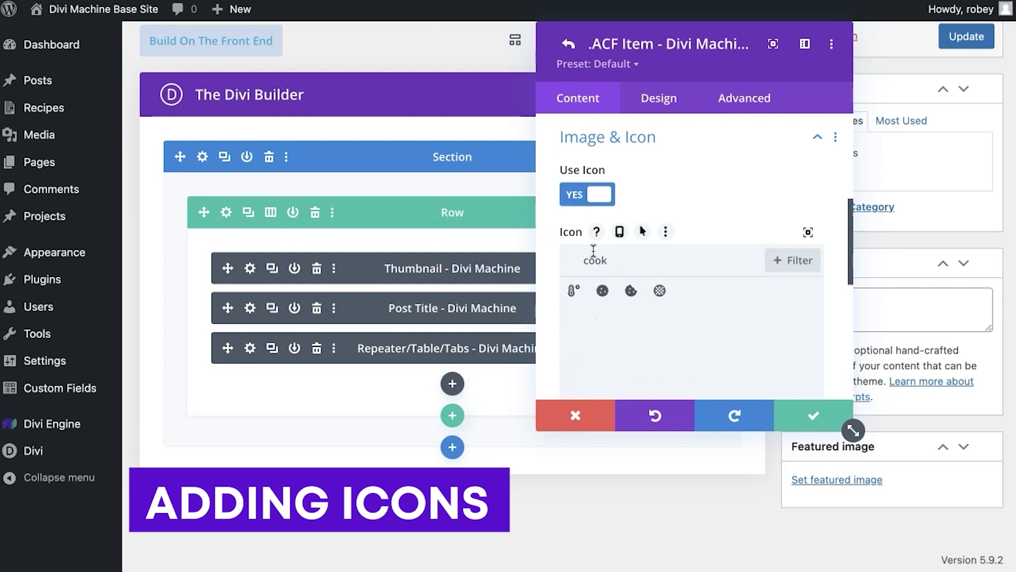
key("BackSpace")
key("BackSpace")
key("BackSpace")
key("BackSpace")
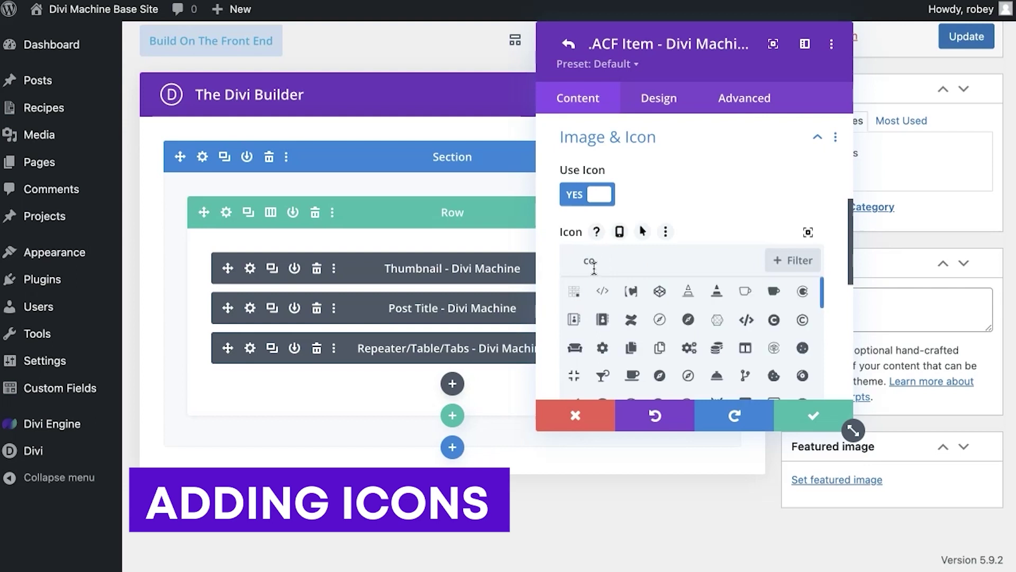
Search the icons for "time", choose the solid clock for the Cook Time item and save the item
type("time")
left_click(602, 290)
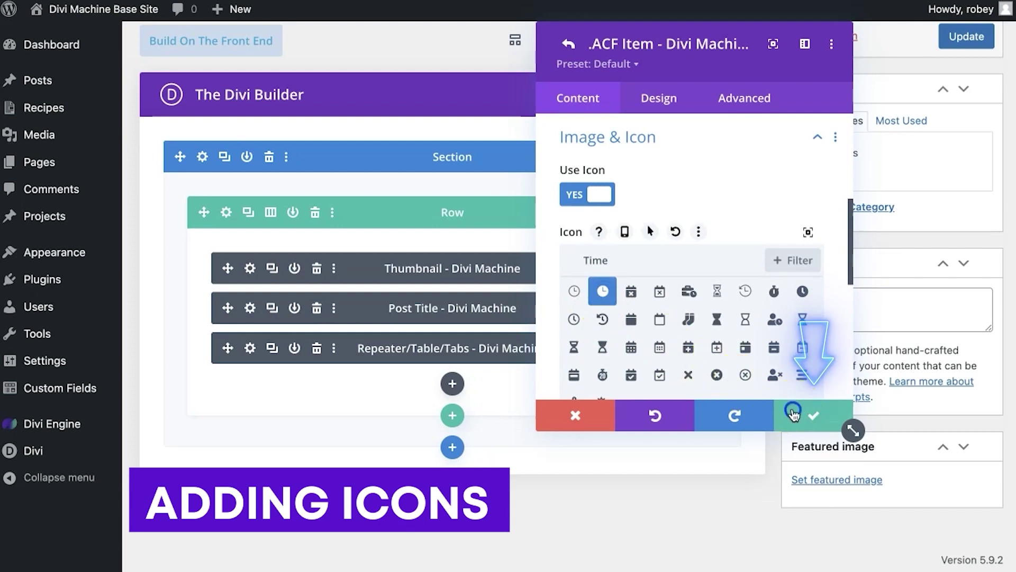
left_click(809, 415)
Turn on the icon option in the Image & Icon settings of the Servings item
scroll(666, 253, "up", 3)
scroll(666, 253, "up", 3)
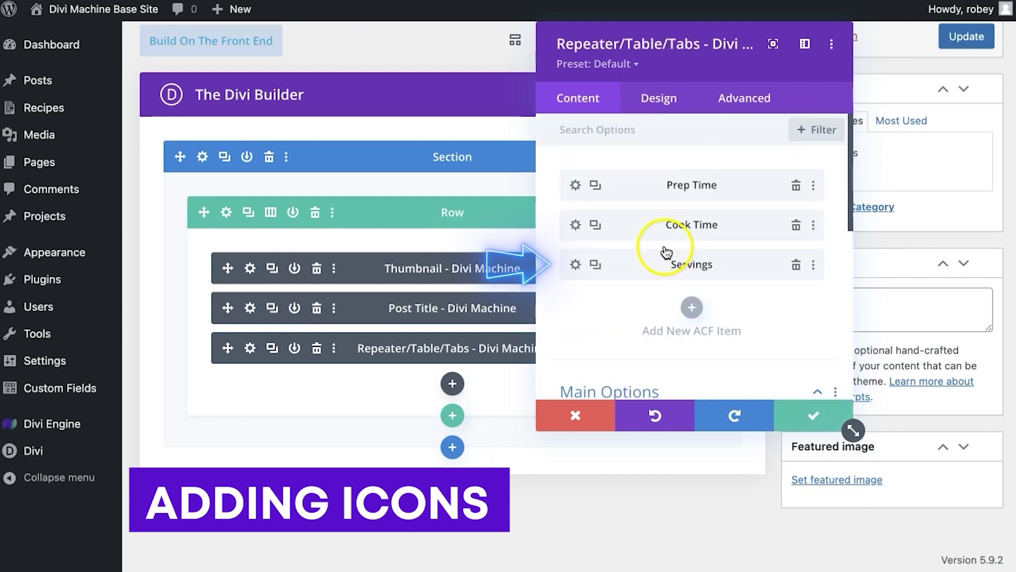
left_click(577, 263)
scroll(631, 292, "down", 10)
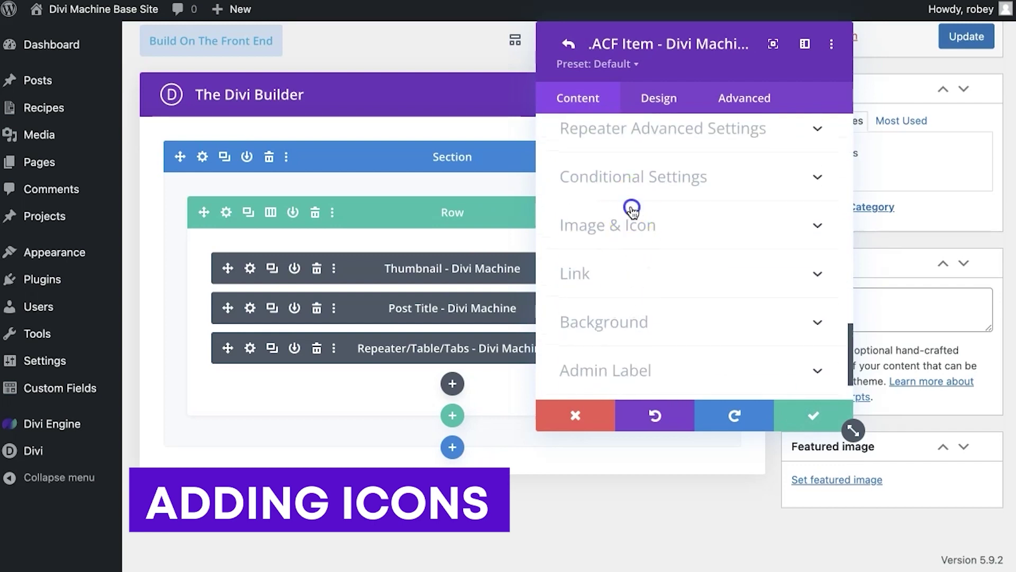
left_click(631, 209)
left_click(605, 198)
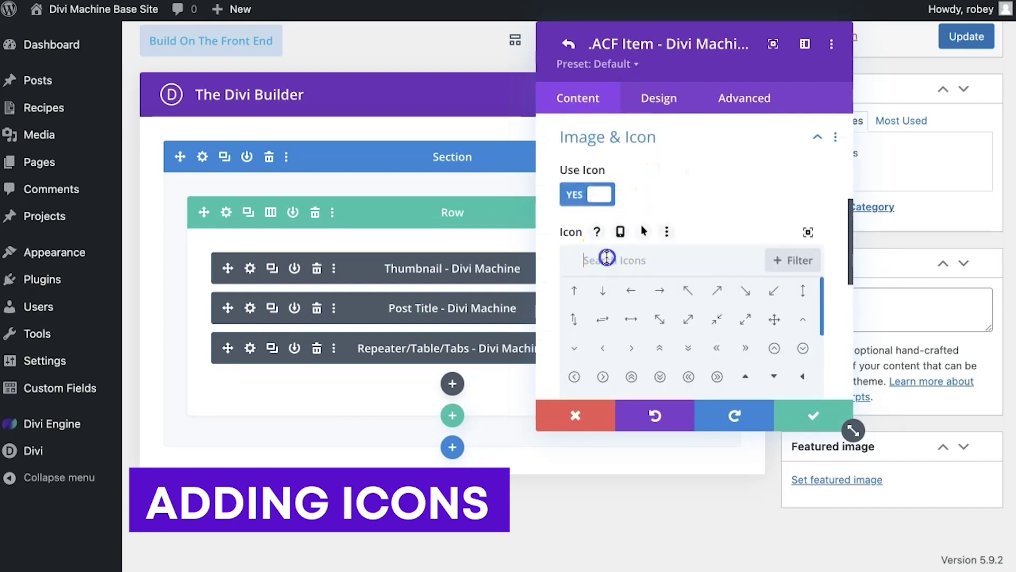
Search the icons for "plate" to find a fitting icon for the Servings item
type("dis")
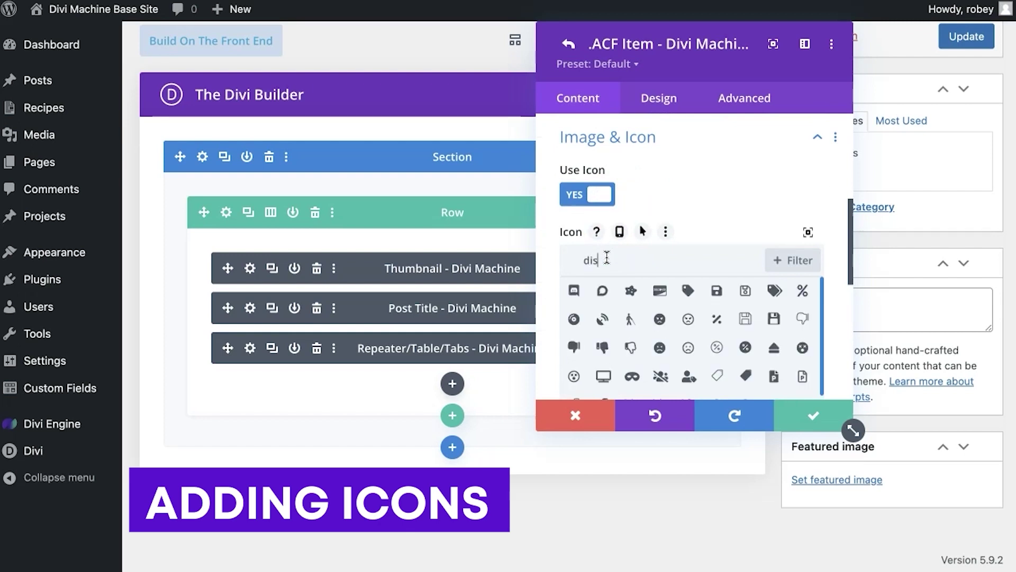
key("BackSpace")
key("BackSpace")
key("BackSpace")
type("plate")
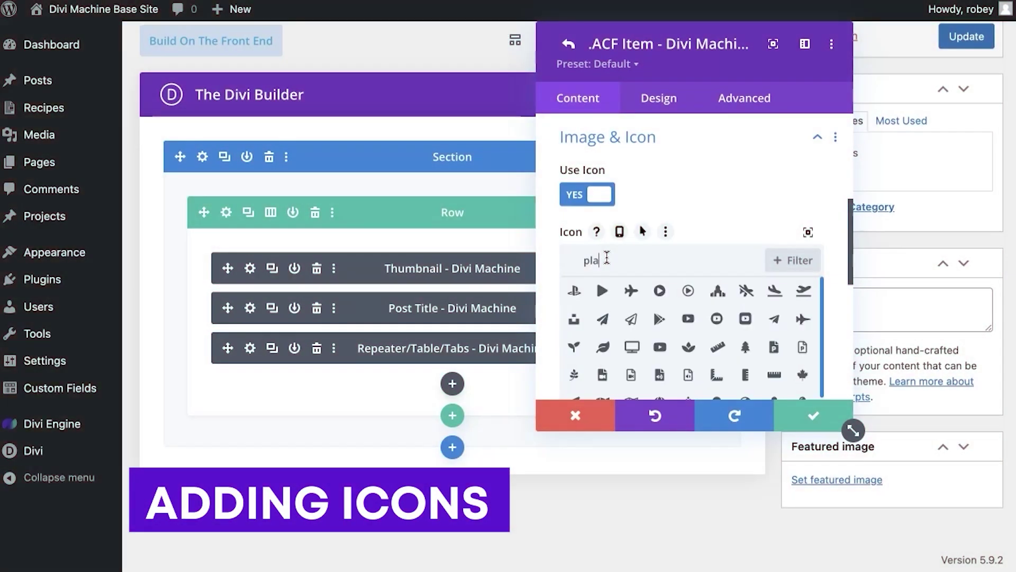
Search the icons for "food", assign the fork-and-knife icon to the ACF item, and update the layout
key("BackSpace")
key("BackSpace")
key("BackSpace")
key("BackSpace")
key("BackSpace")
type("food")
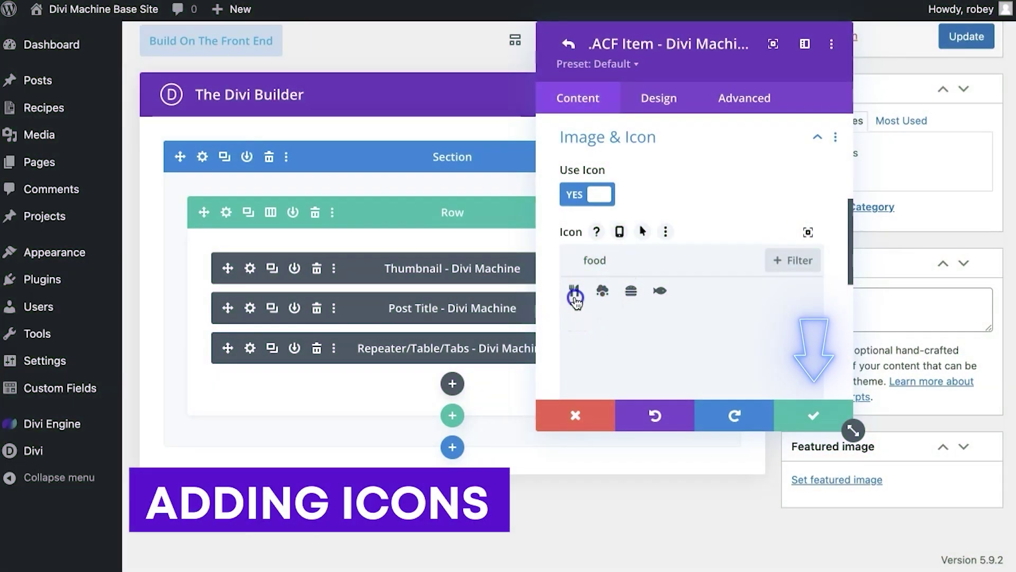
left_click(574, 290)
left_click(785, 416)
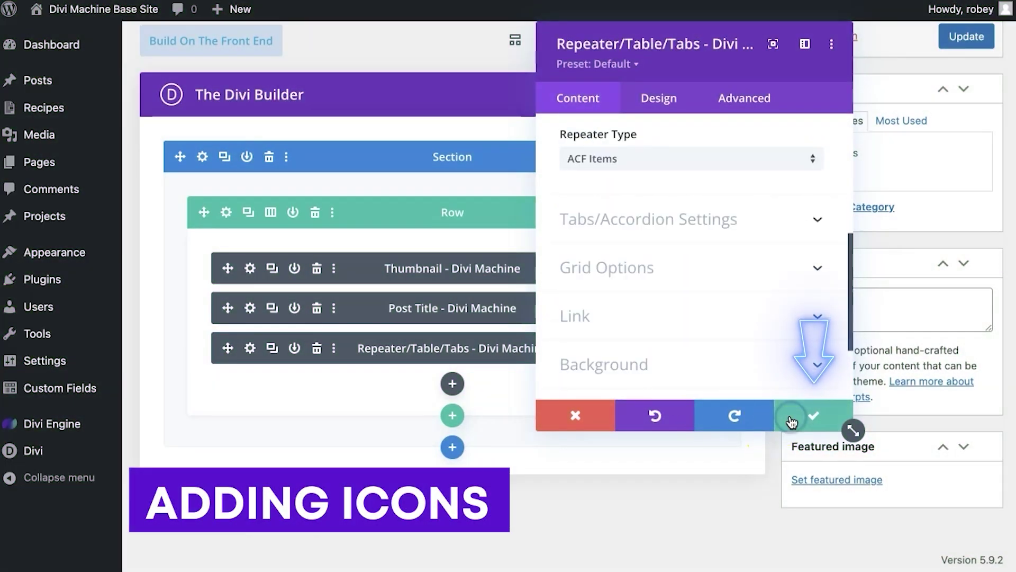
left_click(788, 416)
left_click(967, 35)
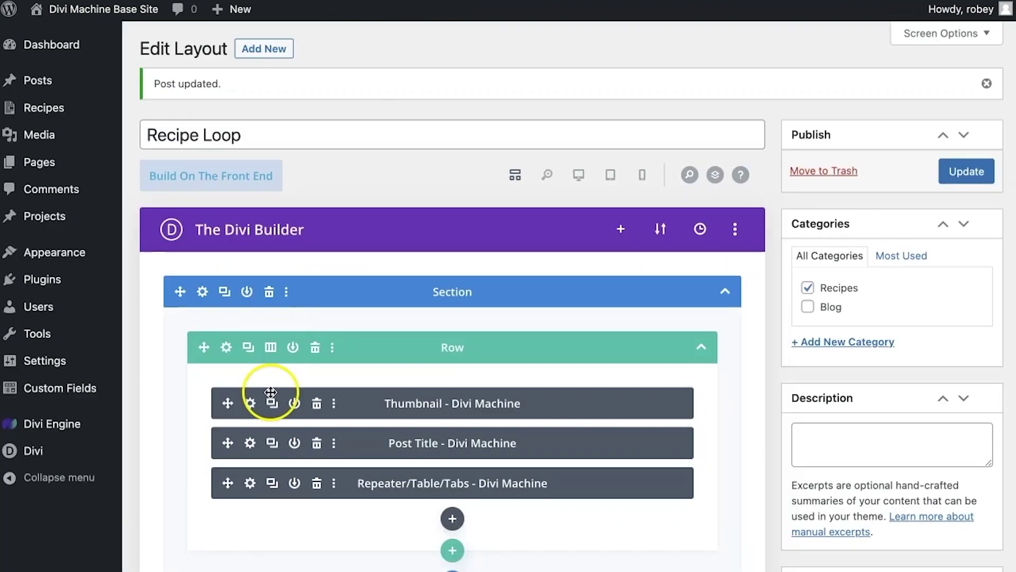
Set the suffix of the Prep Time item in the Repeater/Table/Tabs module to "Minutes"
left_click(250, 483)
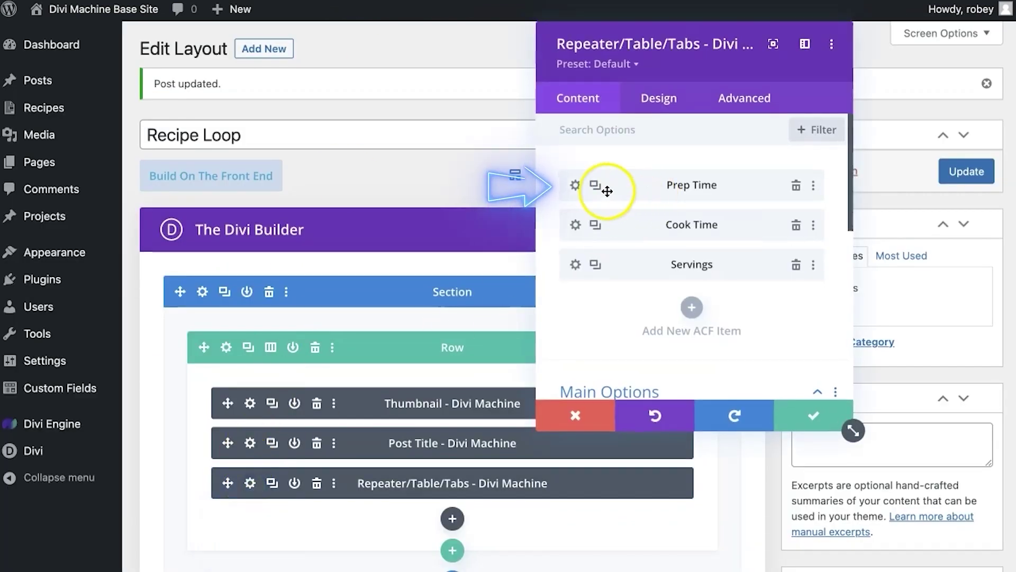
left_click(575, 185)
scroll(624, 265, "down", 8)
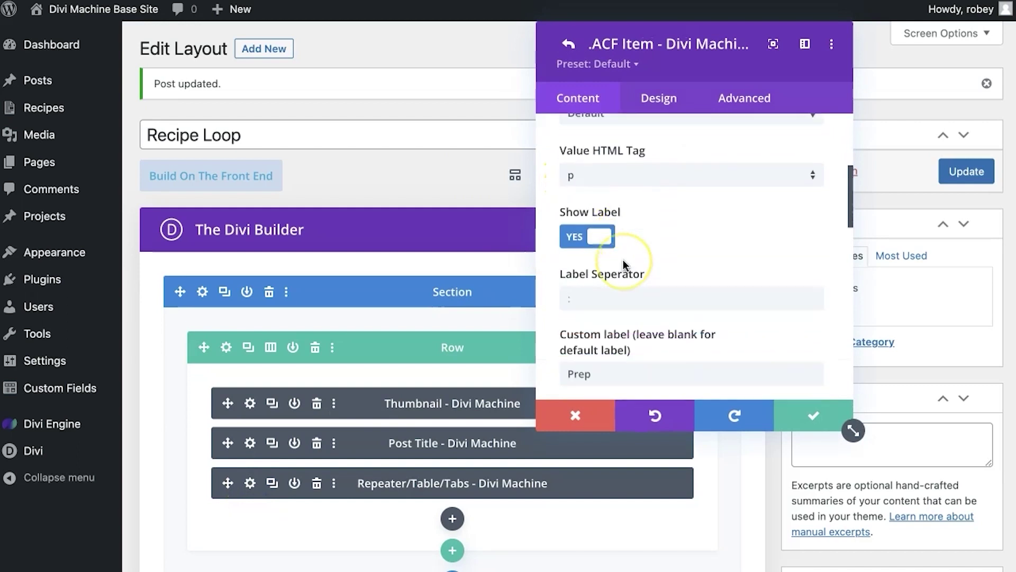
left_click(606, 289)
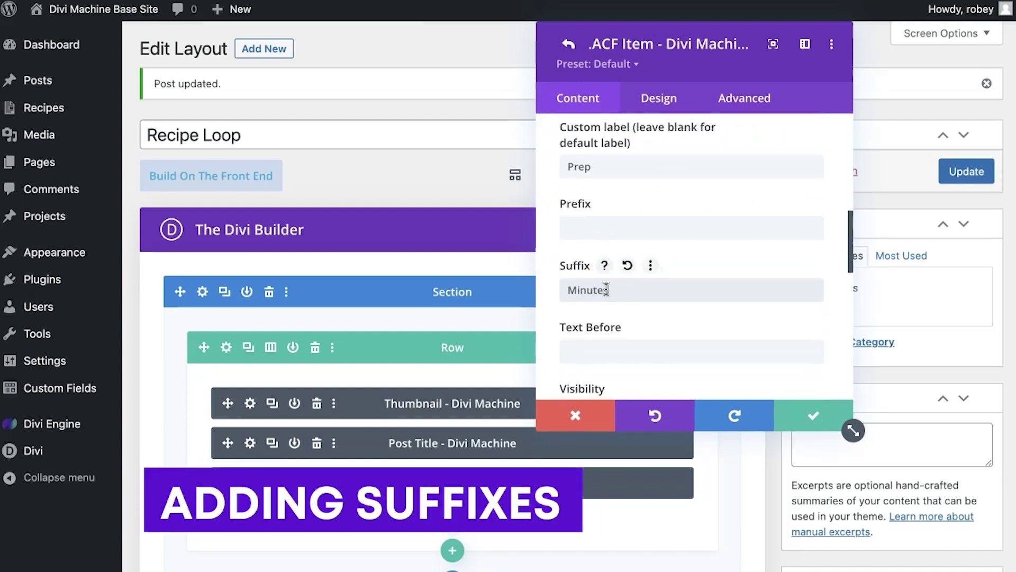
left_click(813, 415)
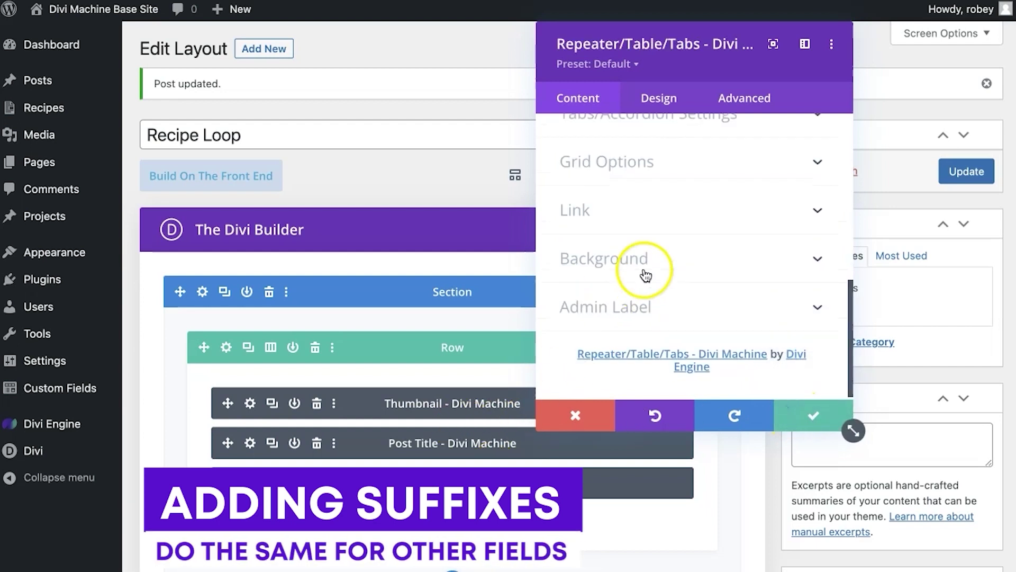
Set the suffix of the Cook Time item to "Minutes"
scroll(629, 259, "up", 10)
left_click(575, 225)
scroll(614, 344, "down", 6)
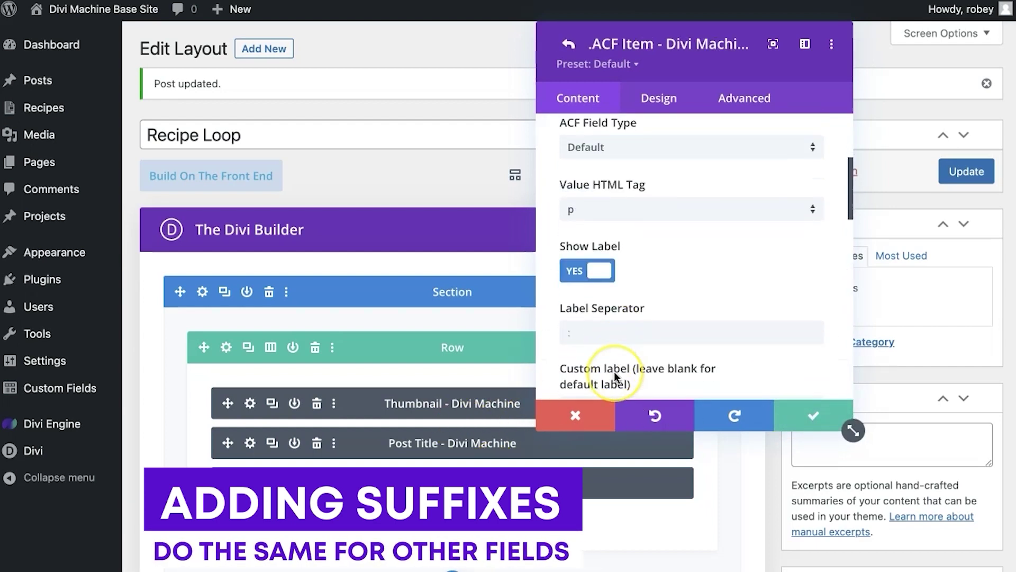
left_click(606, 383)
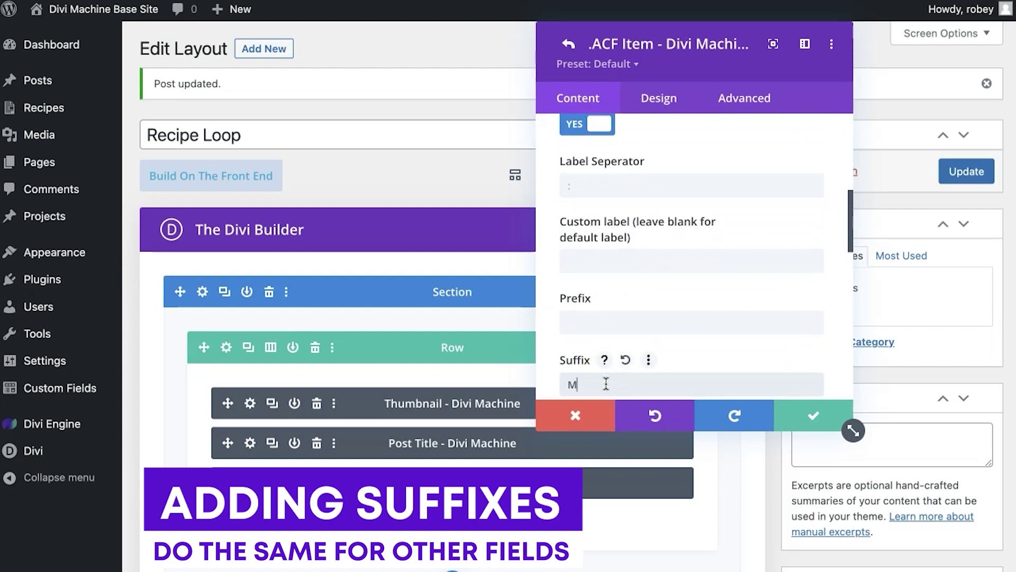
left_click(809, 415)
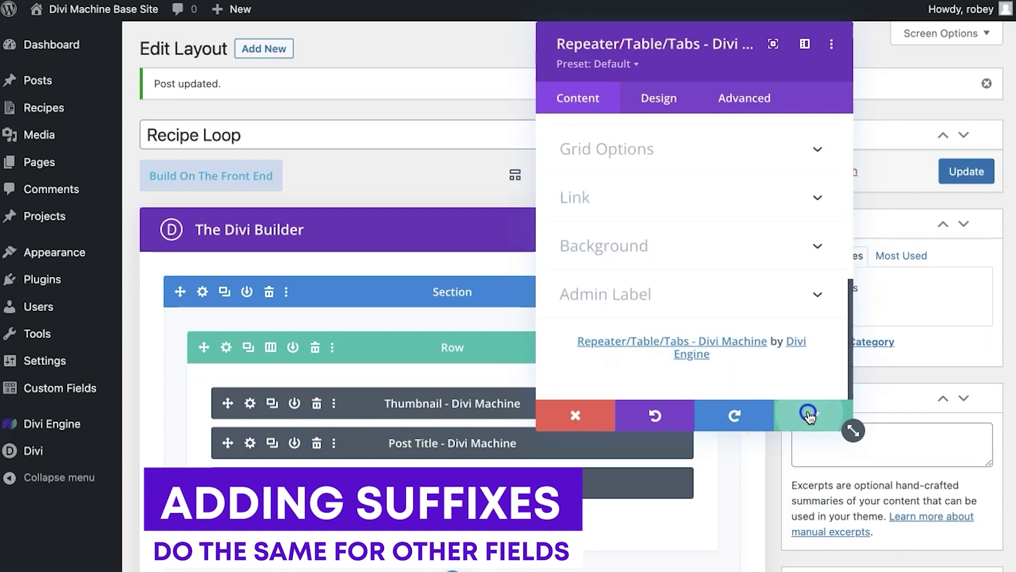
Set the suffix of the Servings item to "Servings", and save the module and the layout
scroll(613, 295, "up", 6)
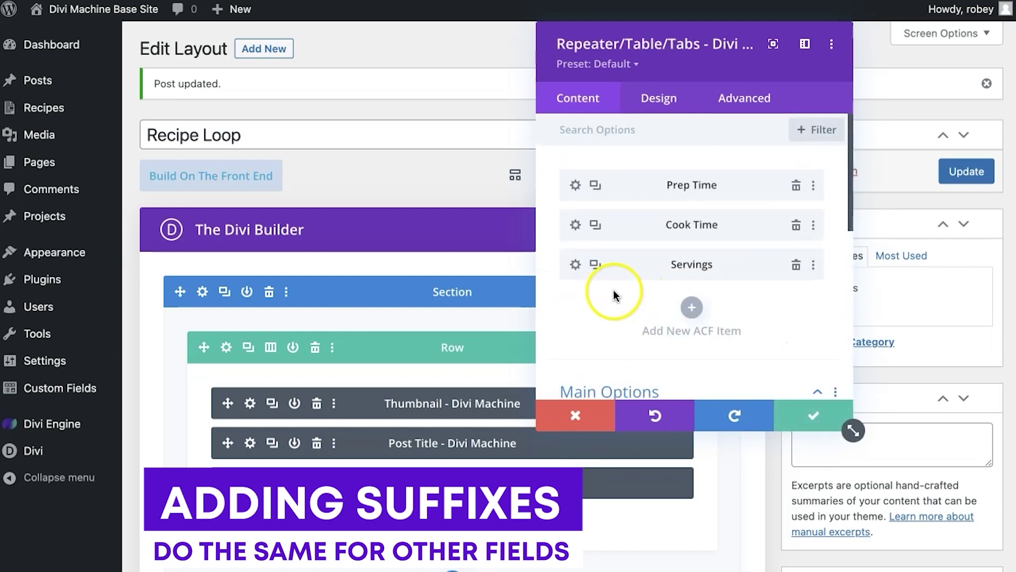
left_click(572, 266)
scroll(604, 294, "down", 8)
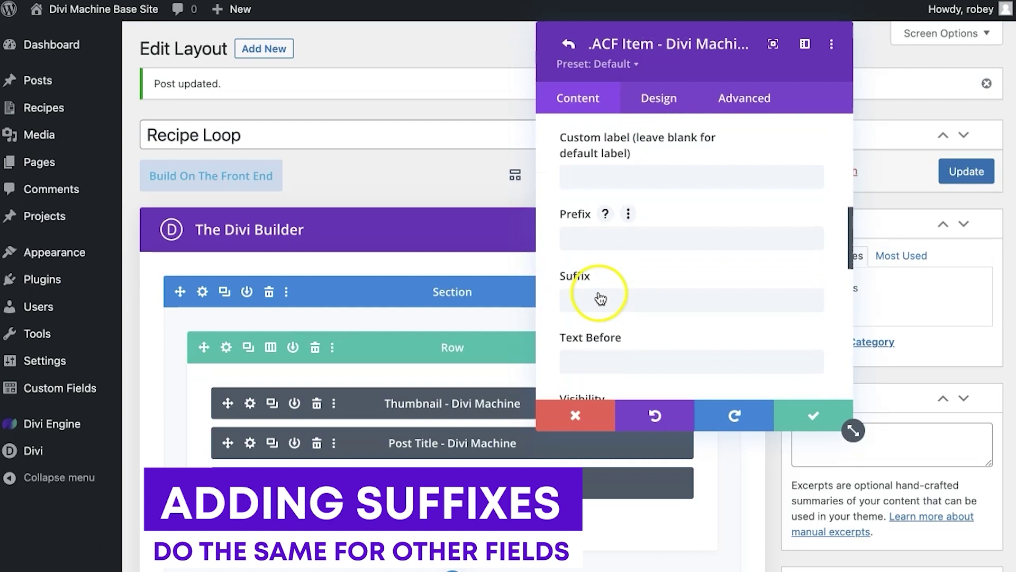
scroll(601, 299, "down", 2)
left_click(608, 222)
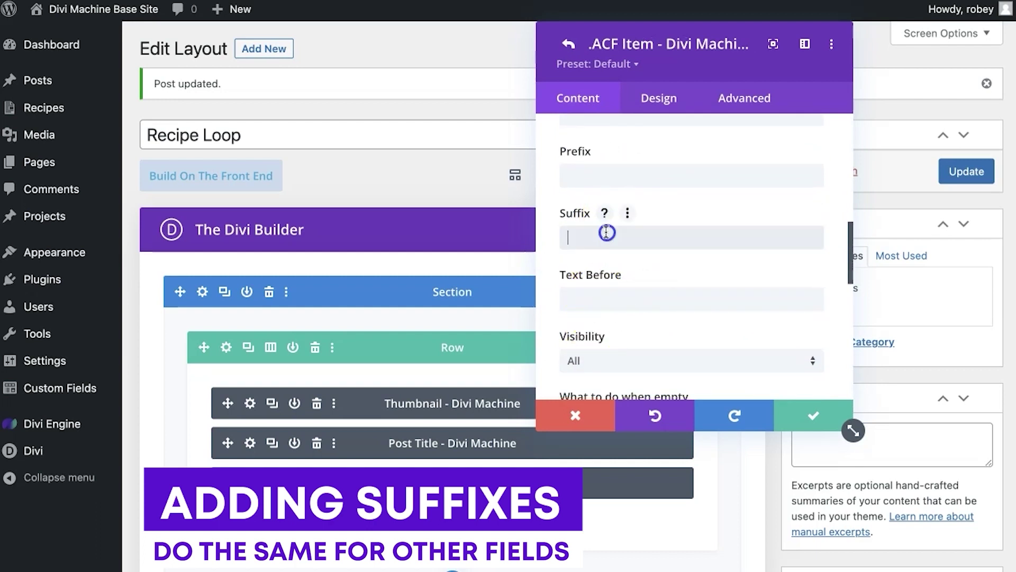
type("Servings")
left_click(813, 415)
left_click(813, 415)
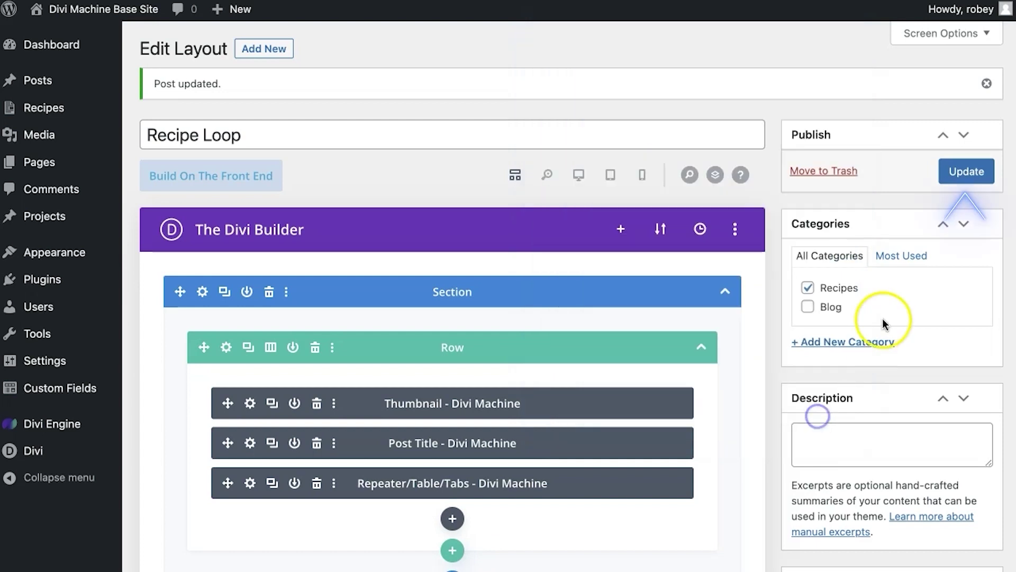
left_click(973, 172)
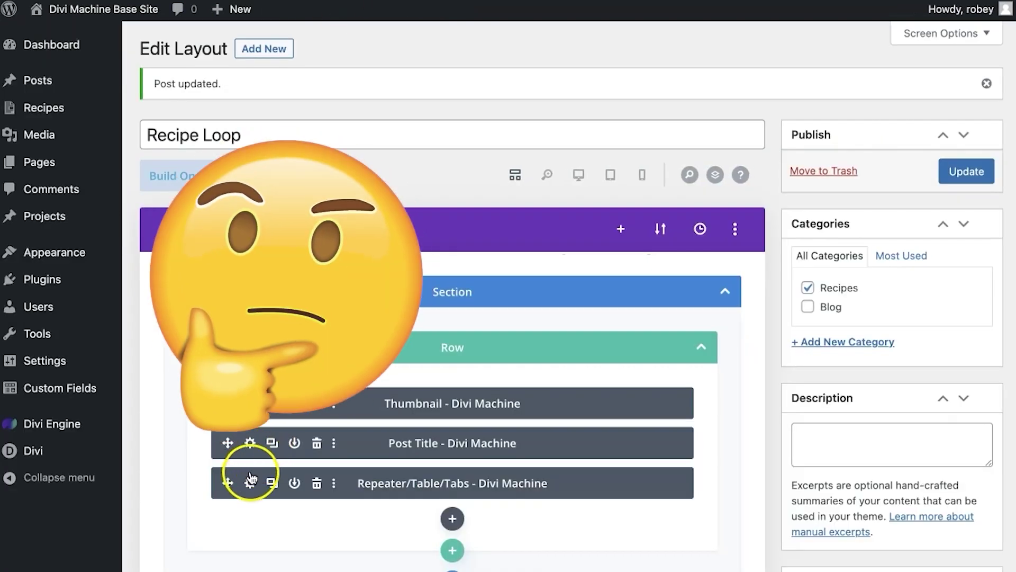
Add a leading space to the Prep Time item's suffix by changing it to "&nbsp;Minutes"
left_click(250, 482)
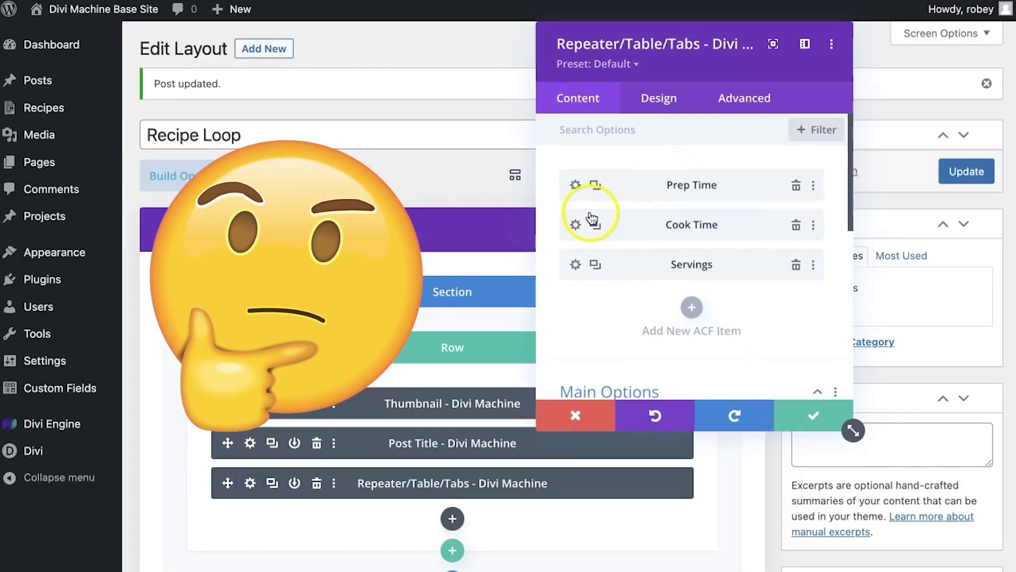
left_click(575, 185)
scroll(623, 291, "down", 5)
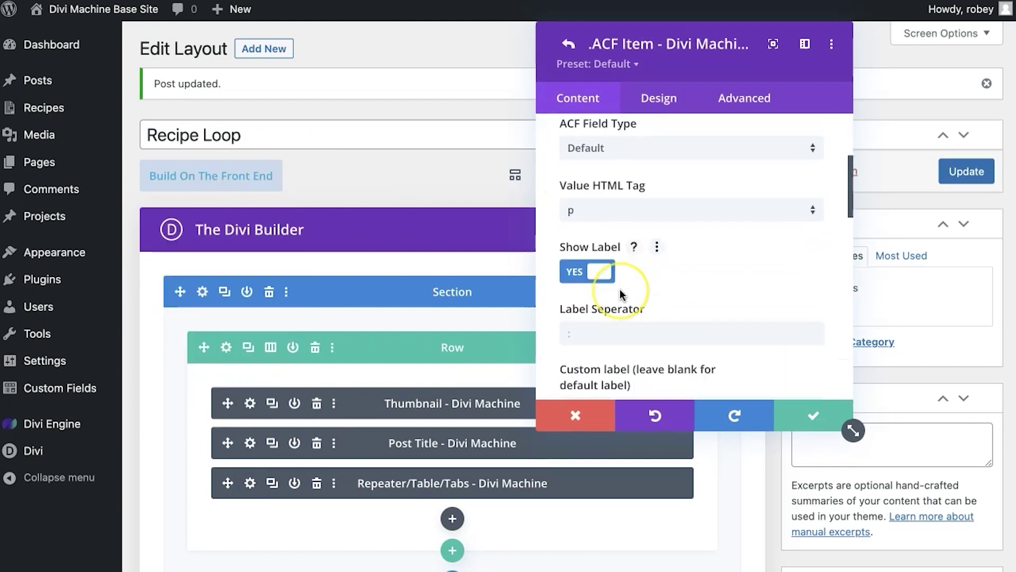
scroll(606, 234, "down", 3)
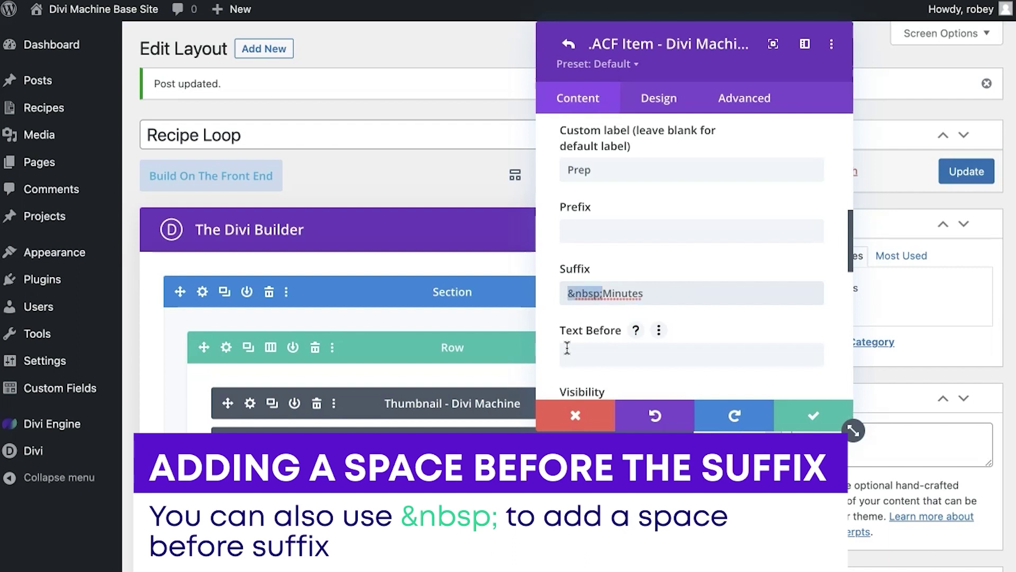
left_click(808, 417)
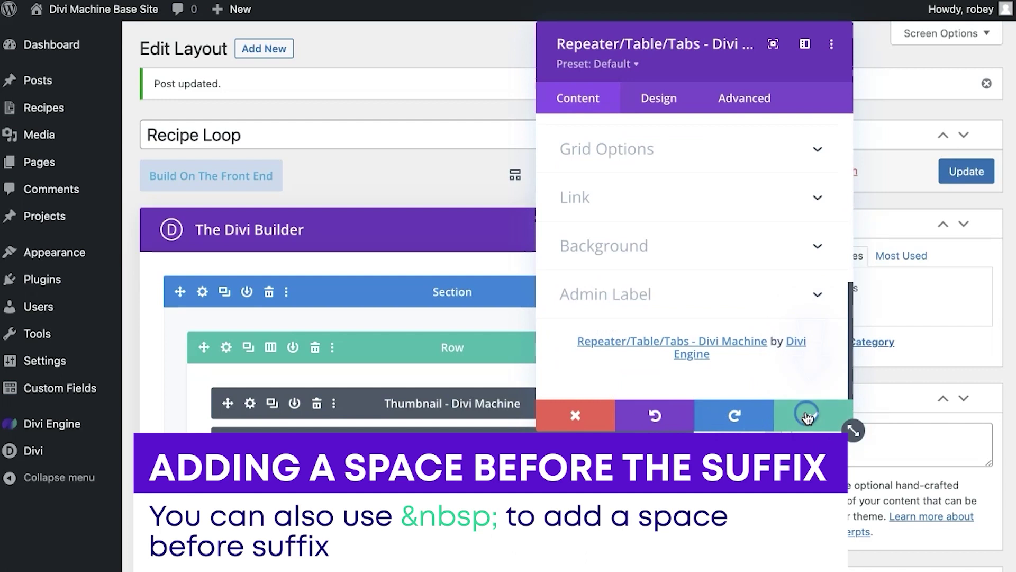
Insert "&nbsp;" before the Cook Time item's "Minutes" suffix
scroll(662, 217, "up", 10)
left_click(594, 222)
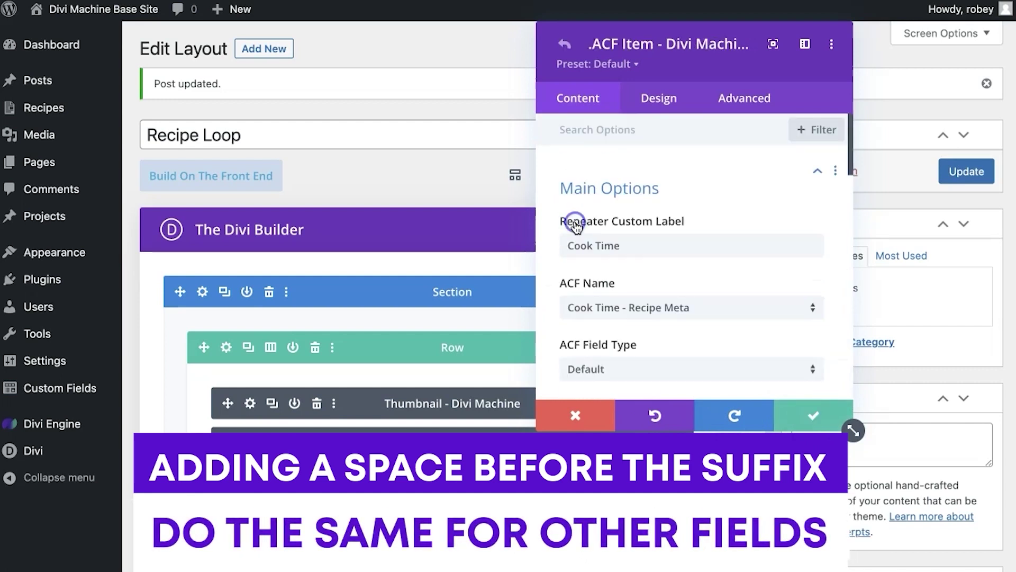
scroll(642, 274, "down", 8)
scroll(610, 393, "up", 5)
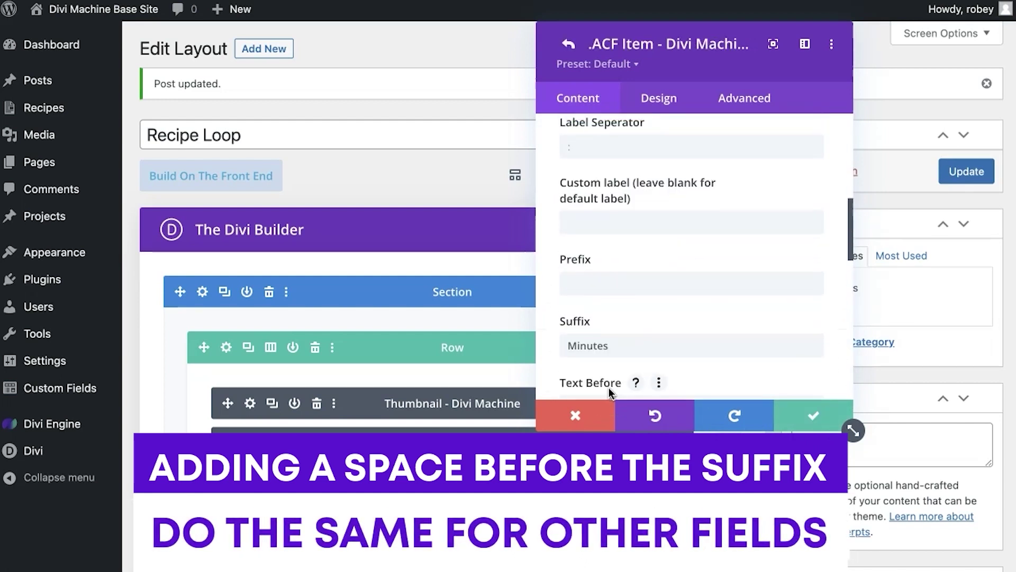
left_click(571, 257)
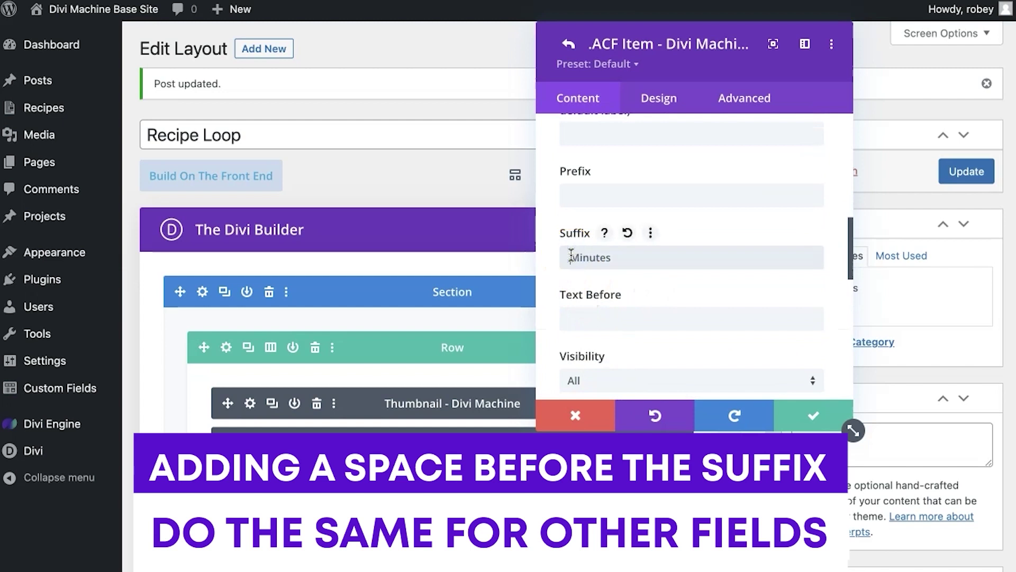
left_click(798, 418)
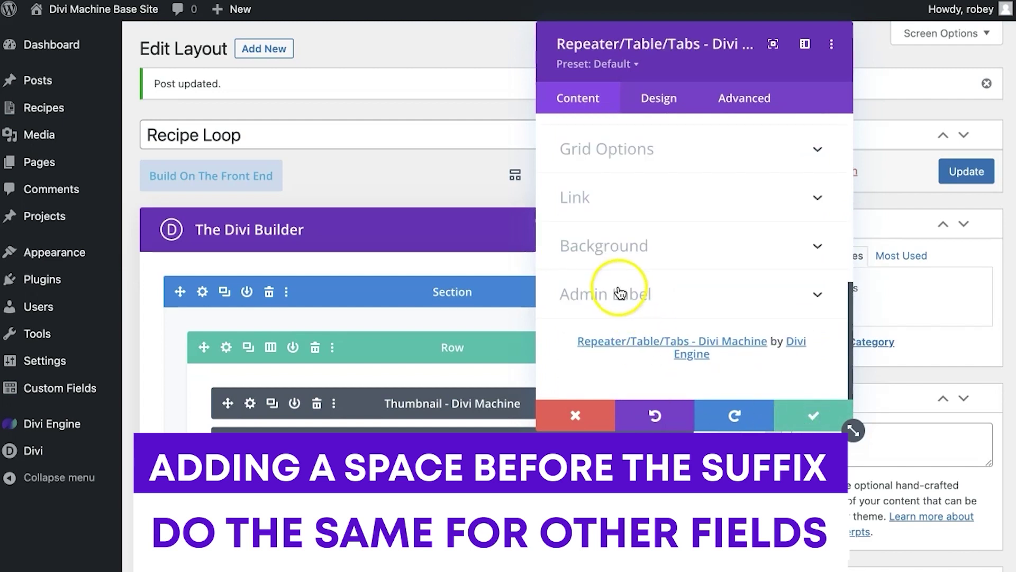
Insert "&nbsp;" before the Servings item's suffix and save the module
scroll(620, 293, "up", 5)
left_click(593, 265)
scroll(582, 317, "down", 7)
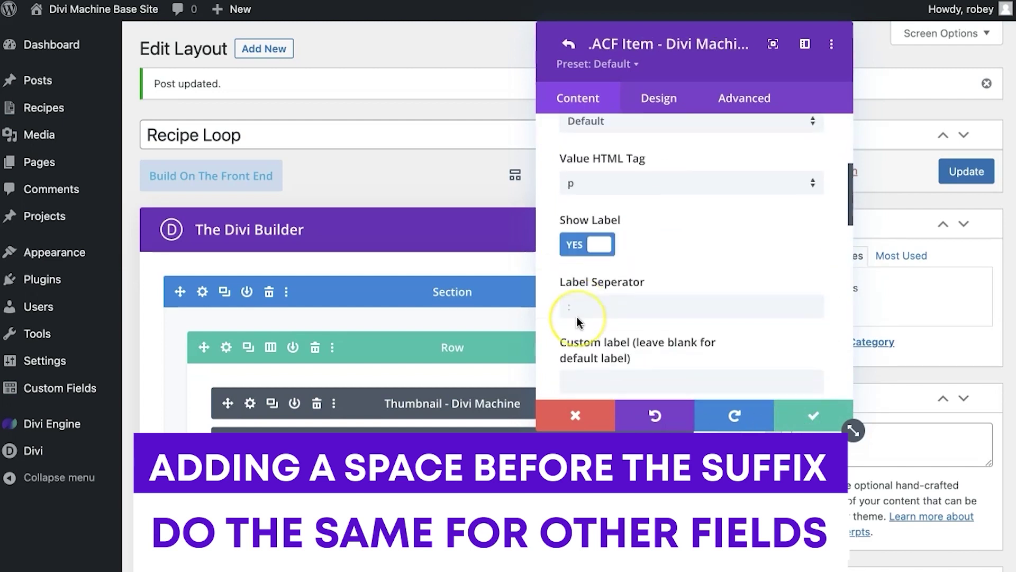
left_click(577, 297)
left_click(788, 414)
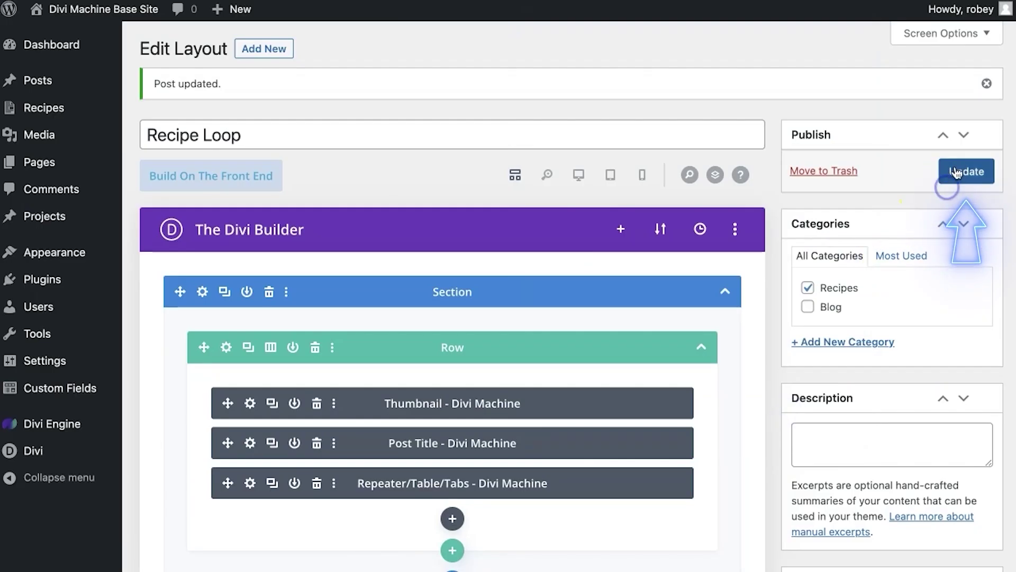
Update the Recipe Loop layout and reload the front-end recipes page
left_click(961, 171)
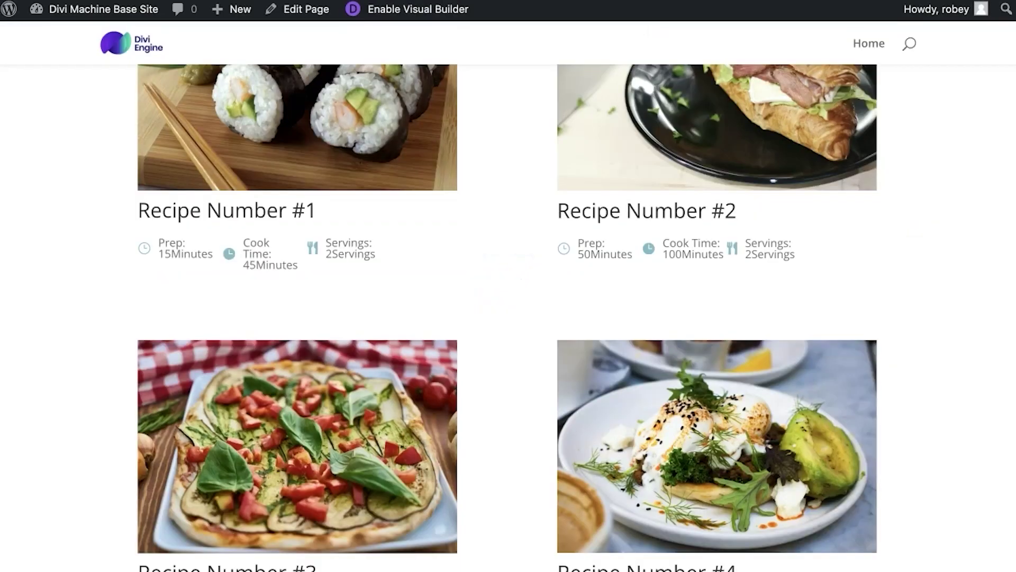
key("super+r")
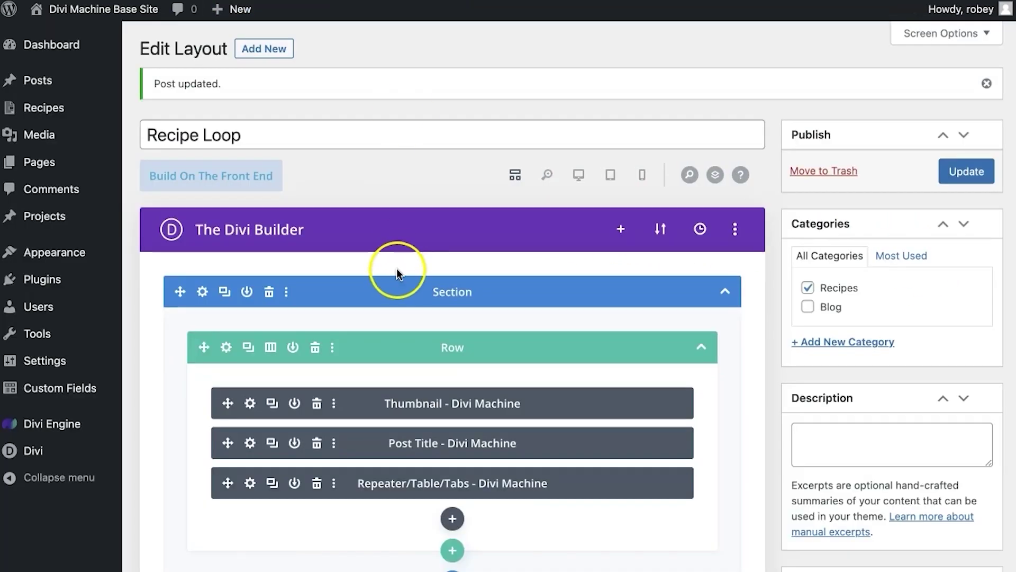
Enable a custom gutter width in the sizing settings of the loop layout's row
scroll(397, 272, "down", 2)
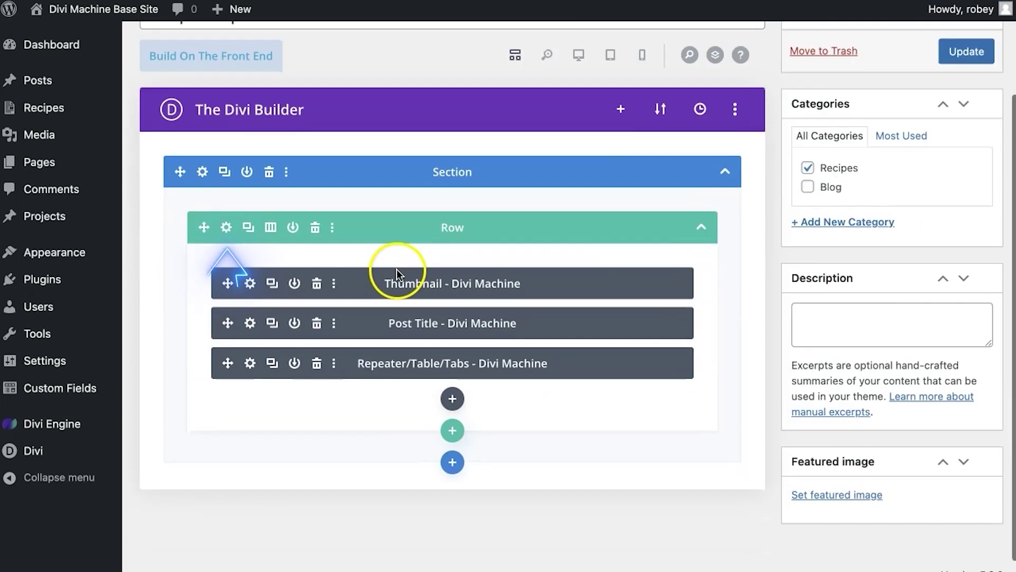
left_click(228, 229)
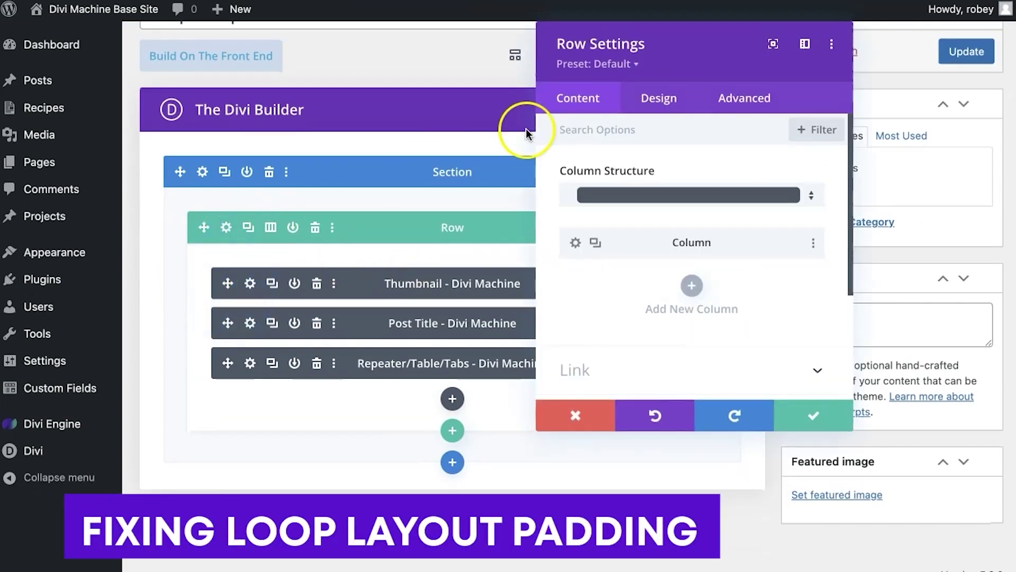
left_click(670, 104)
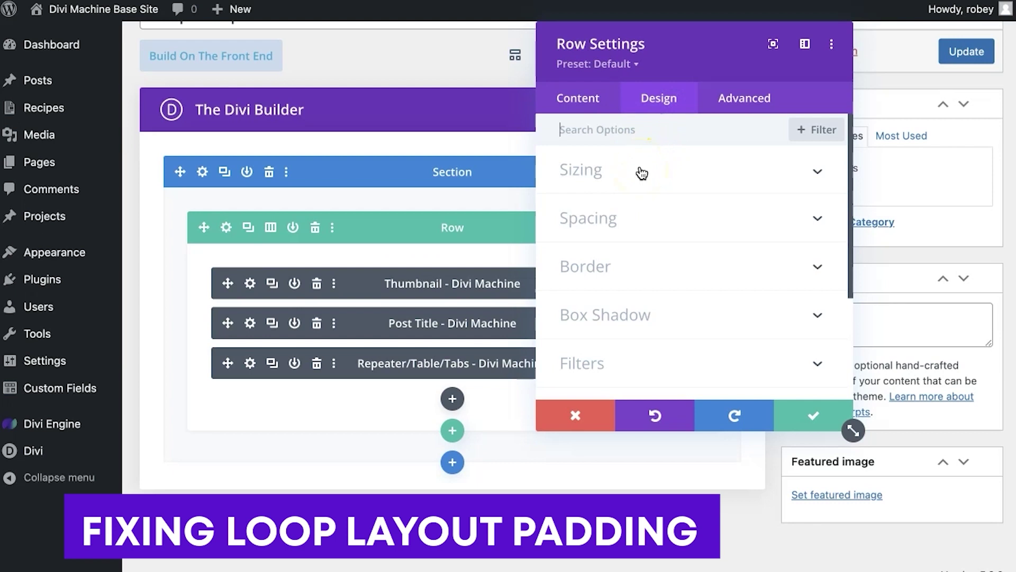
left_click(640, 170)
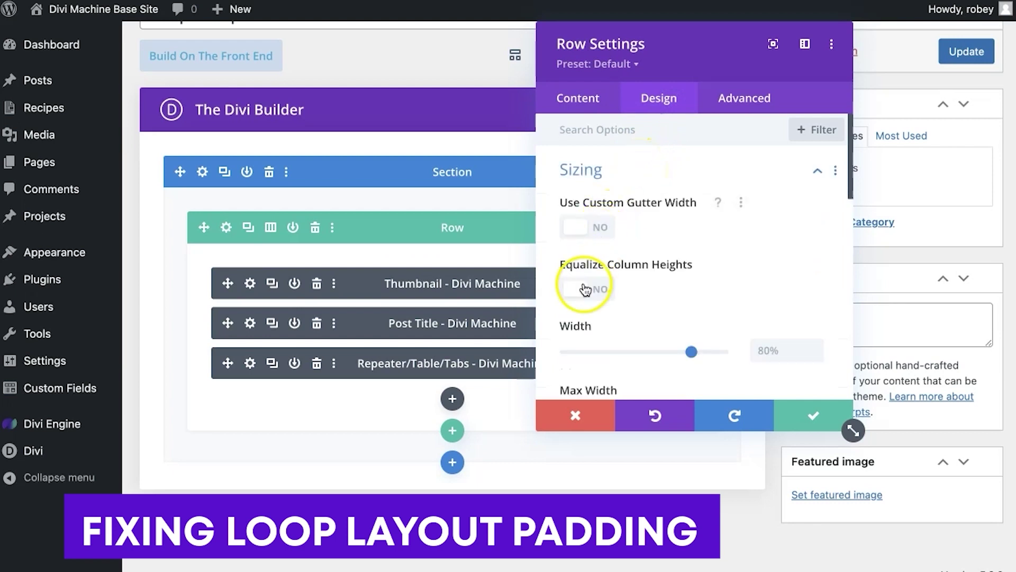
left_click(597, 228)
Show the layout in desktop preview beside the row settings and set the gutter width to 1
left_click_drag(653, 43, 828, 94)
left_click(585, 57)
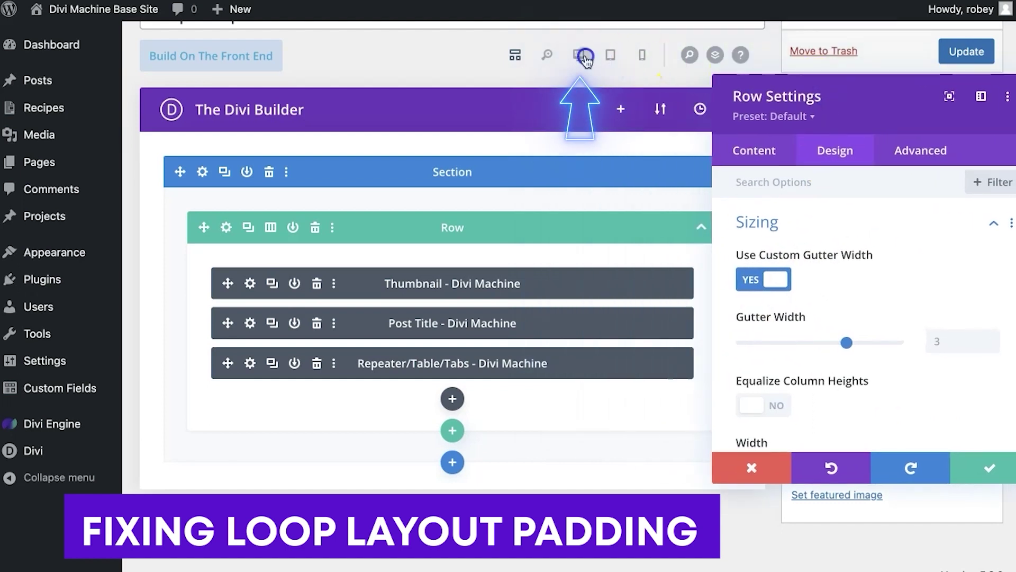
left_click(769, 286)
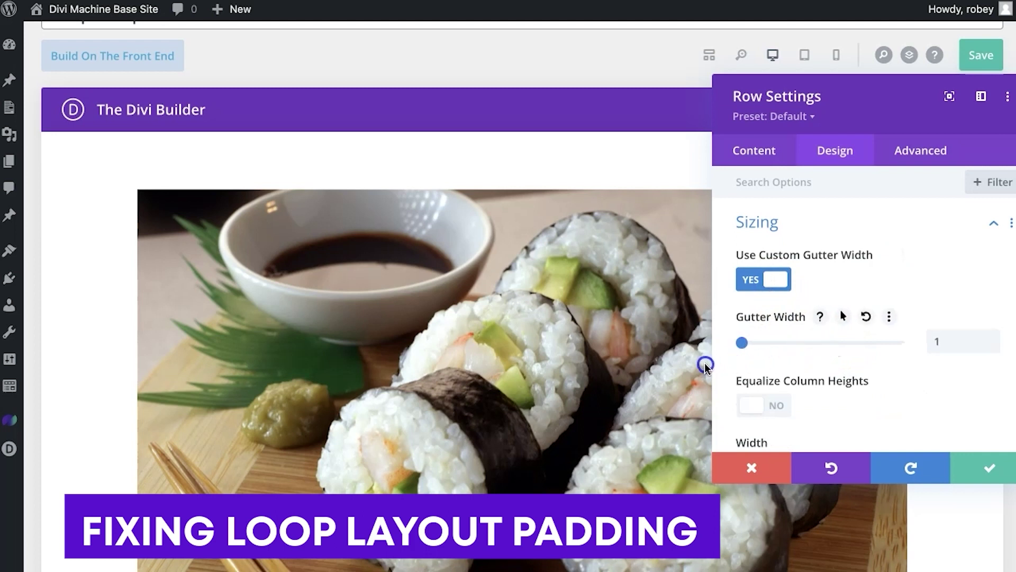
left_click_drag(704, 364, 704, 365)
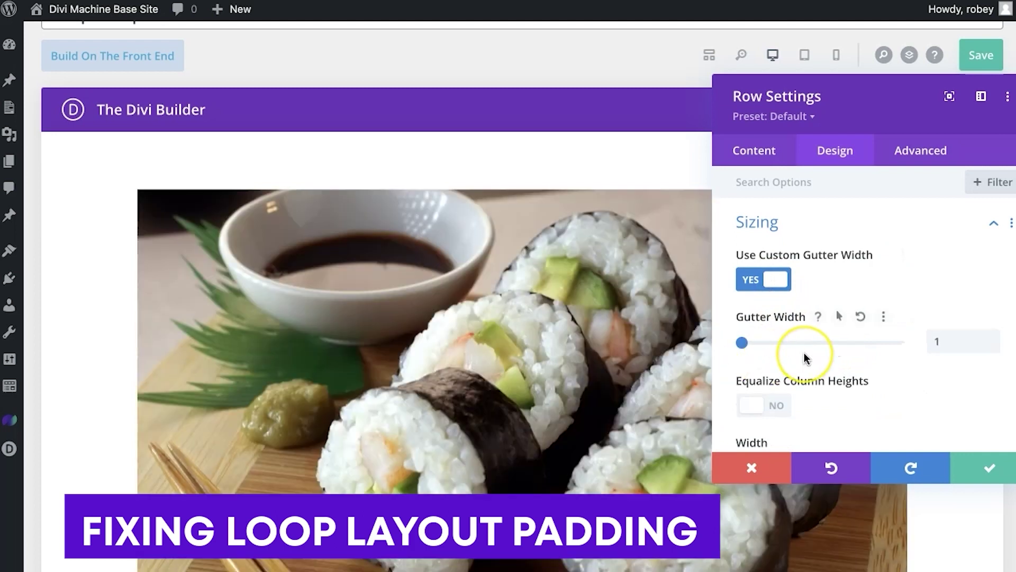
Set the row's width to 95% and its maximum width to 2560px, and save the row settings
scroll(804, 353, "down", 3)
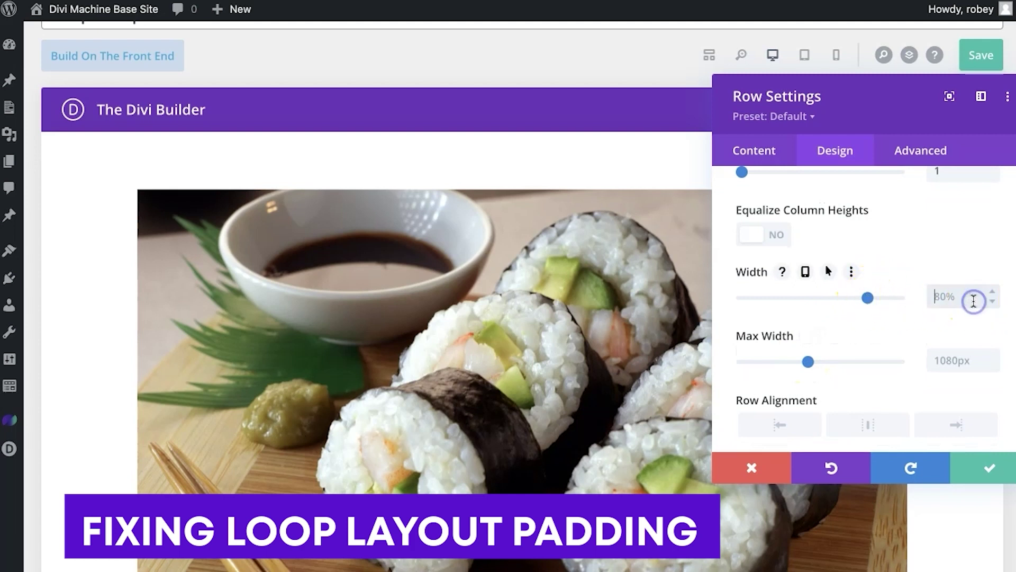
type("%")
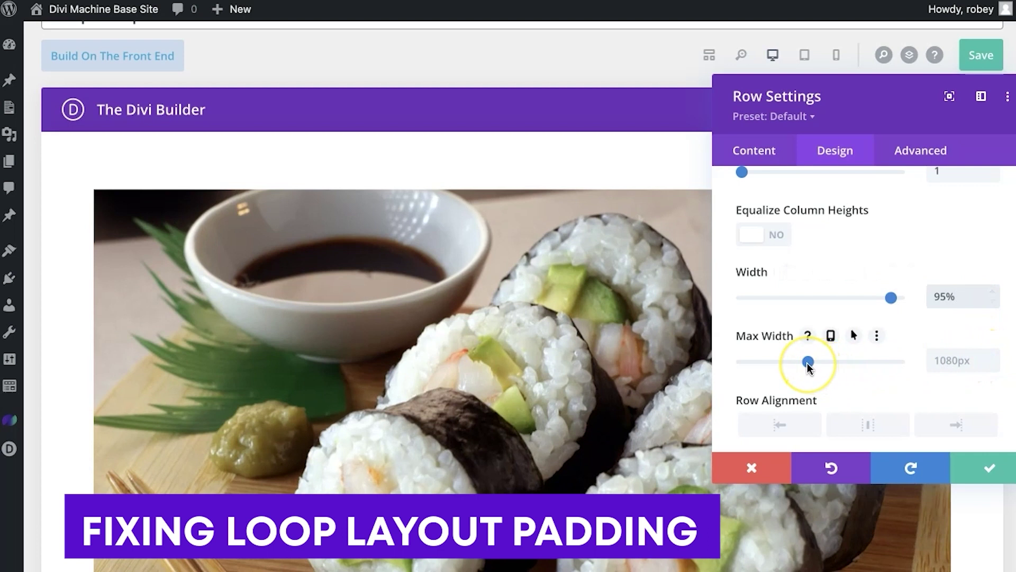
left_click_drag(808, 365, 845, 367)
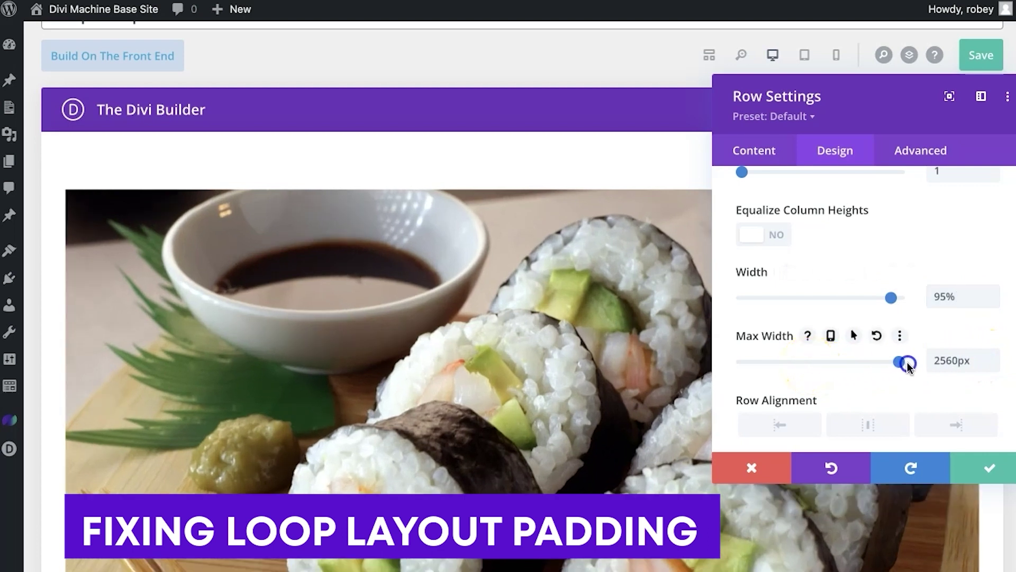
left_click(987, 470)
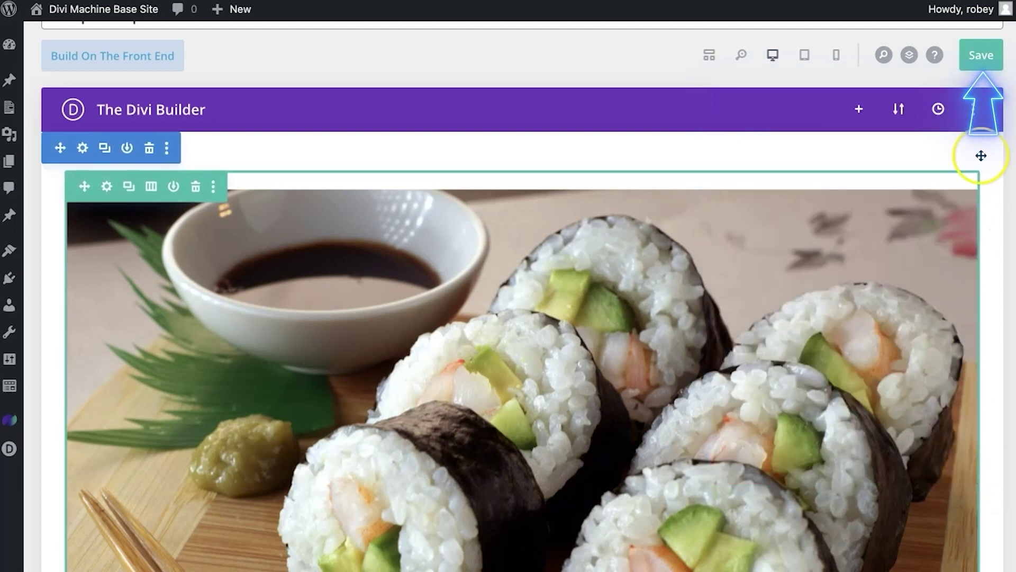
Save the loop layout and reload the front-end recipes page to check the spacing of the recipe cards
left_click(980, 55)
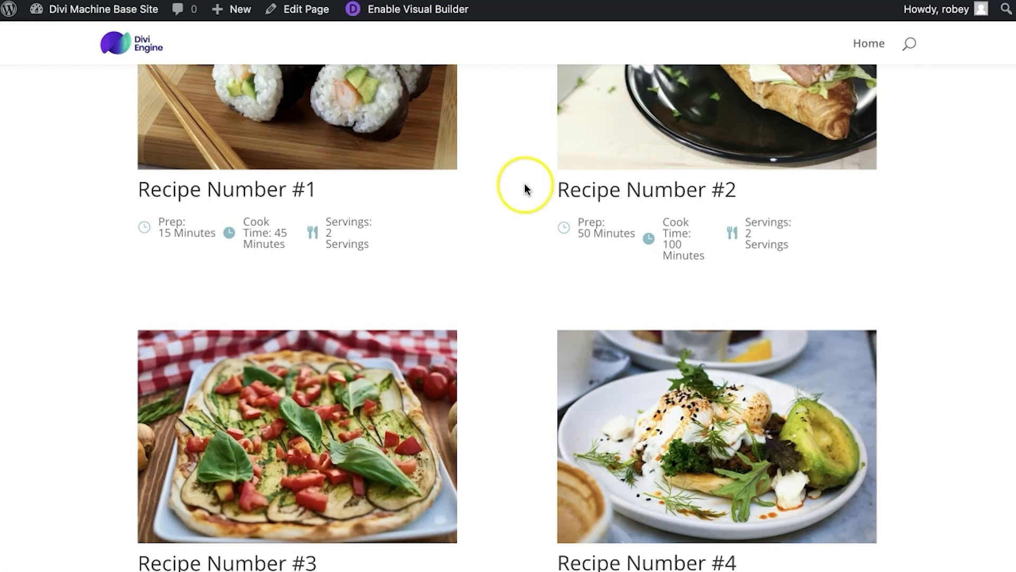
left_click(525, 184)
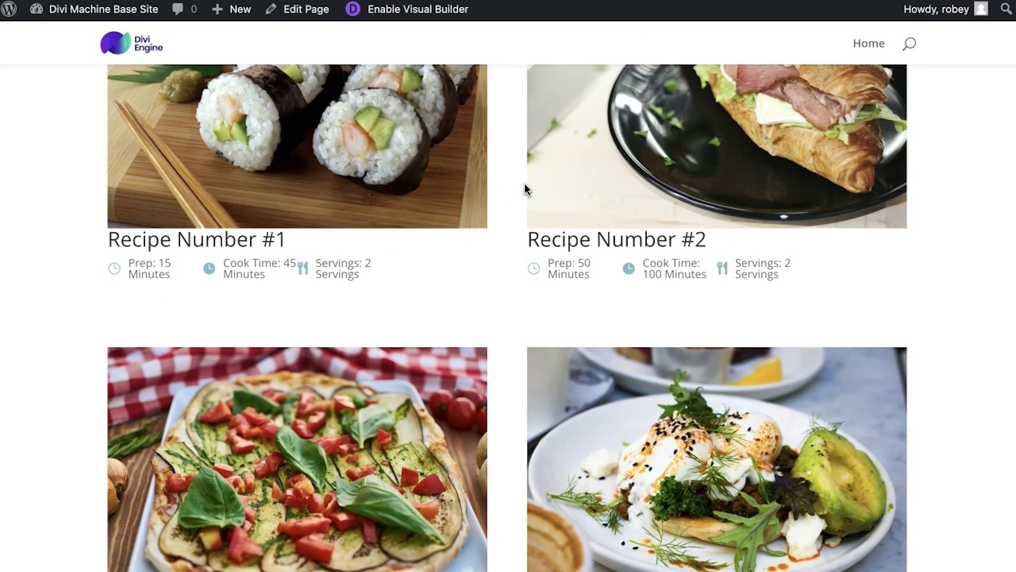
left_click(424, 327)
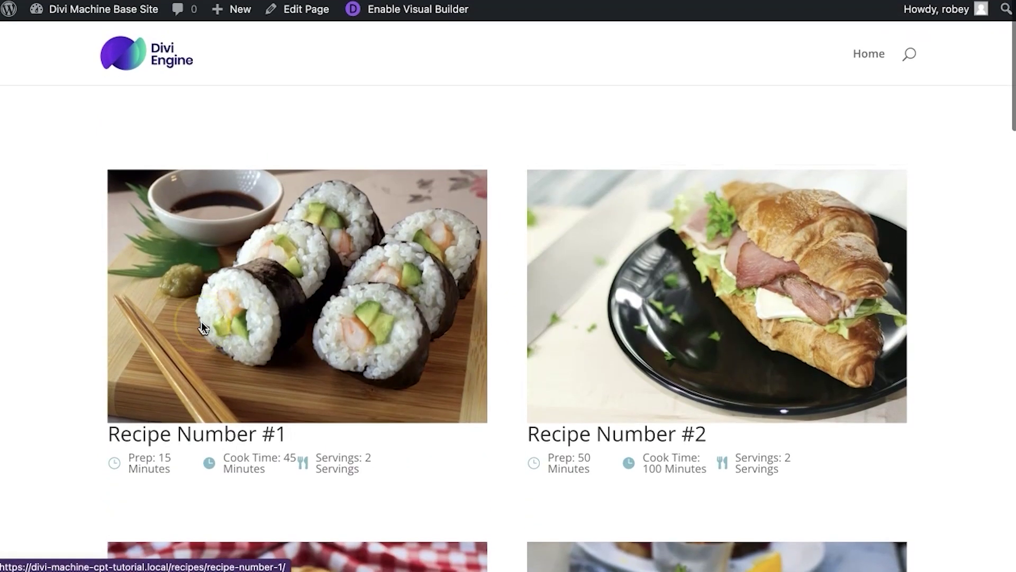
scroll(201, 322, "down", 4)
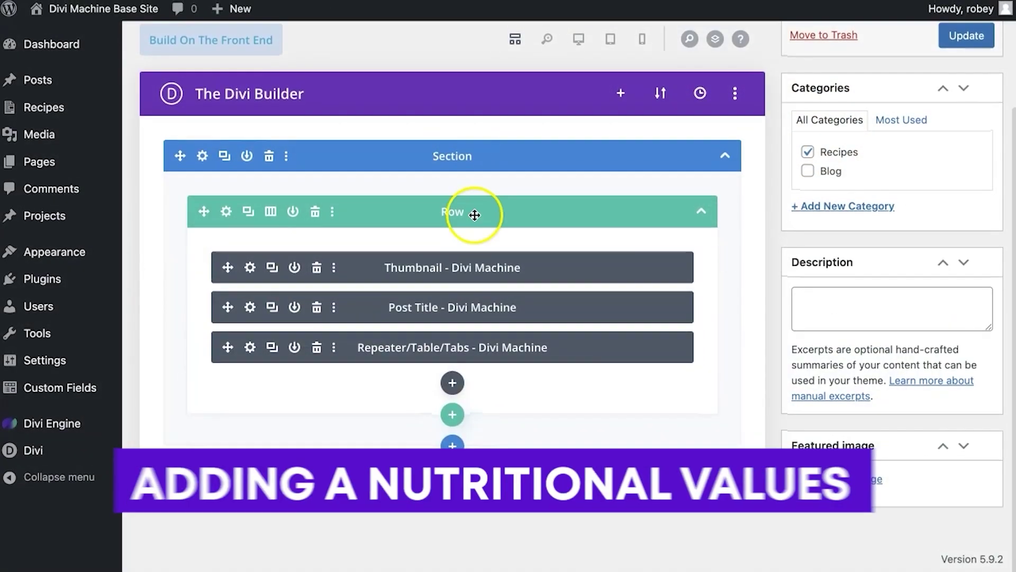
Add a Divider module with its default settings below the Repeater/Table/Tabs module in the loop layout's row
left_click(450, 391)
type("div")
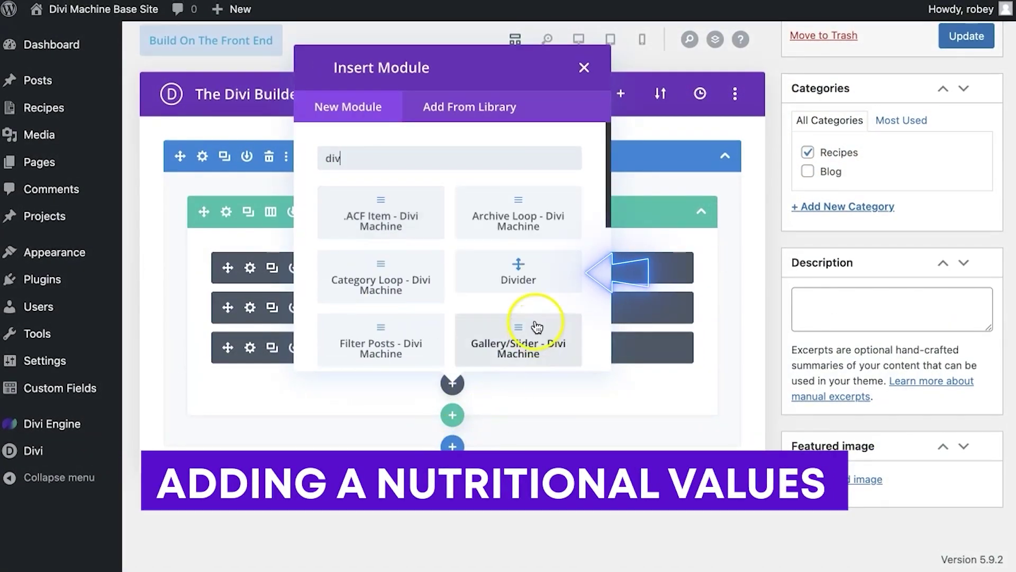
left_click(534, 271)
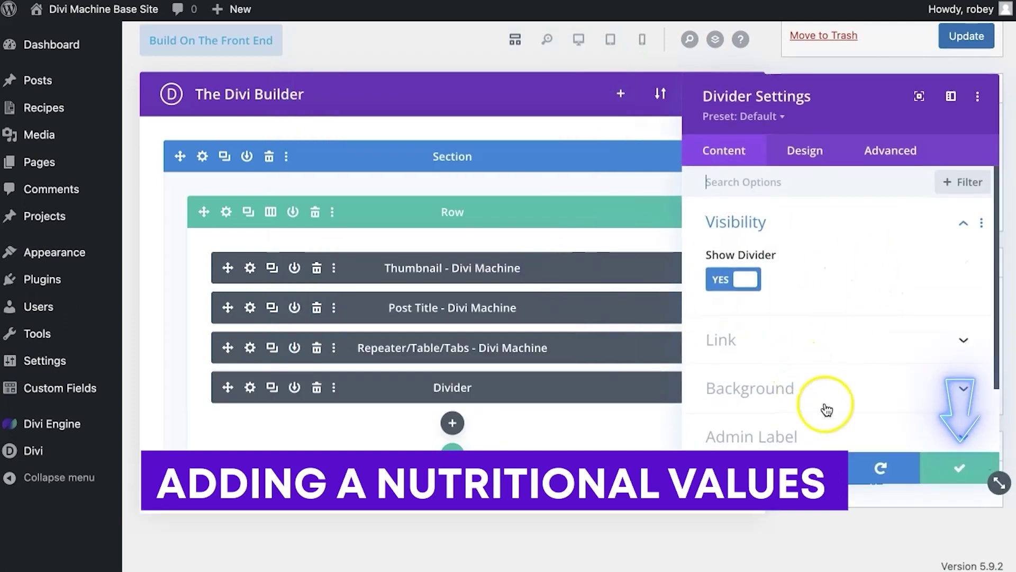
left_click(944, 468)
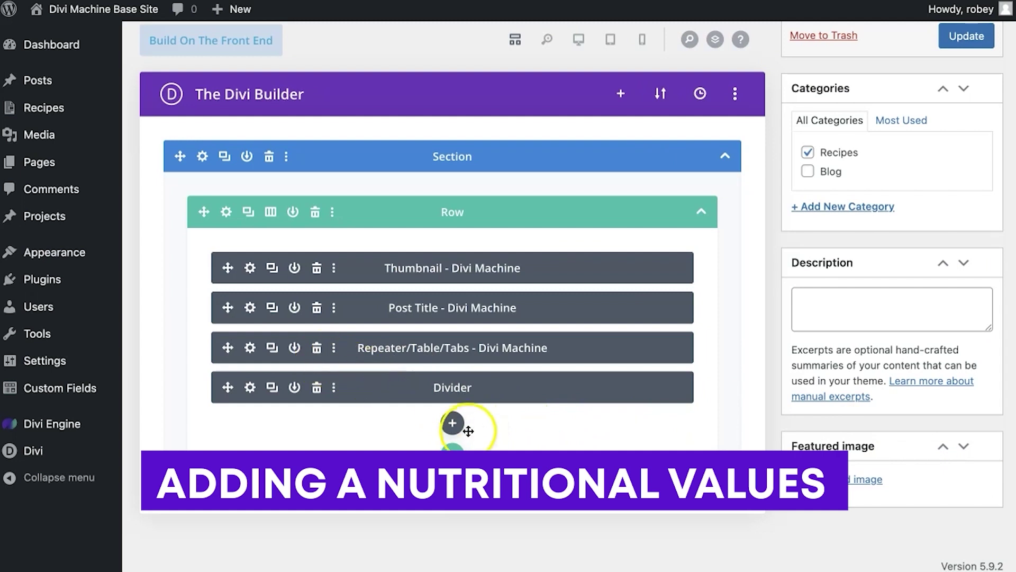
Insert a second Repeater/Table/Tabs - Divi Machine module below the divider
left_click(452, 426)
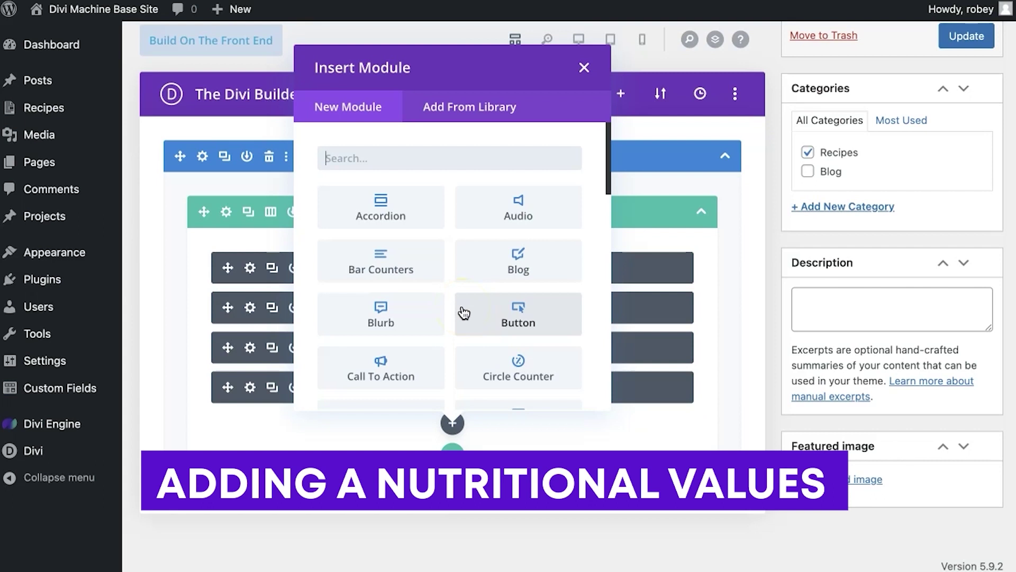
type("repe")
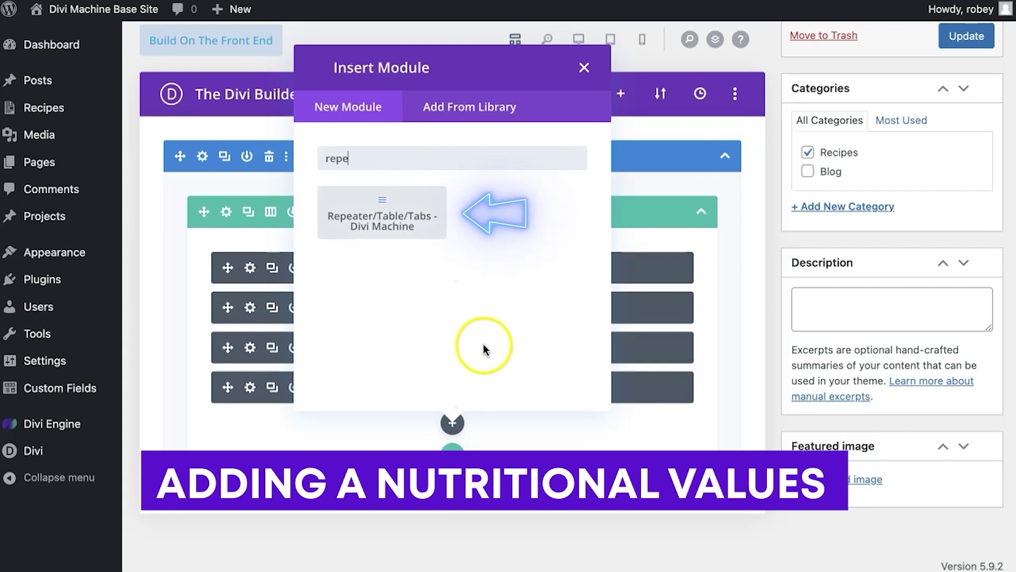
left_click(324, 224)
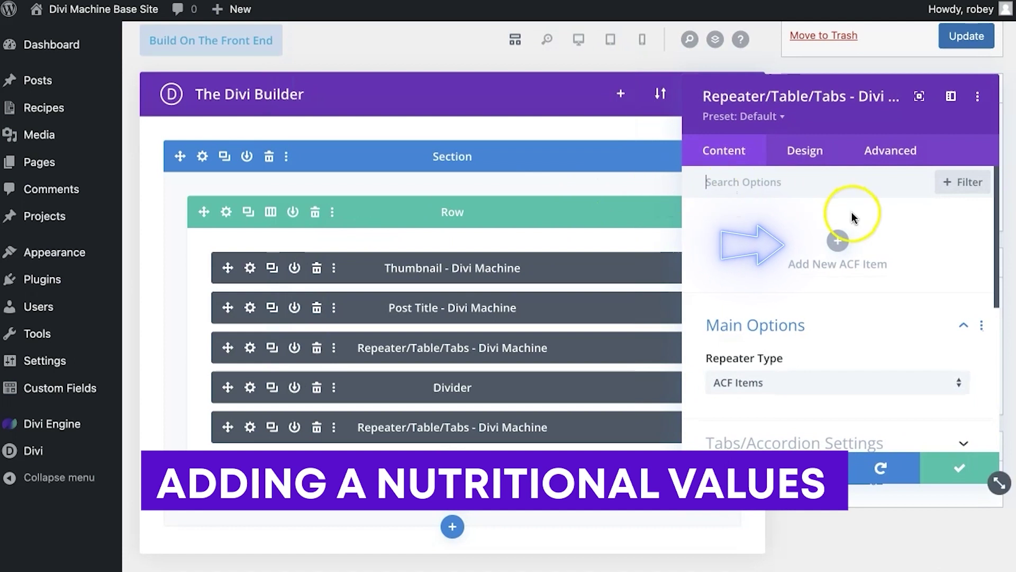
Add an ACF item labelled "Calories" to the new repeater module and assign it the Calories - Nutrition field
left_click(837, 239)
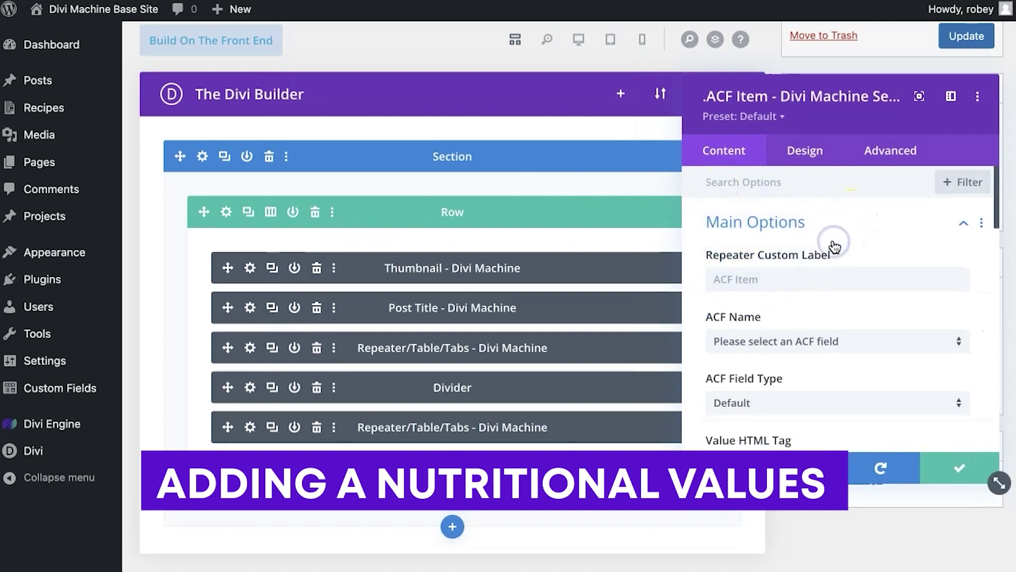
left_click(781, 272)
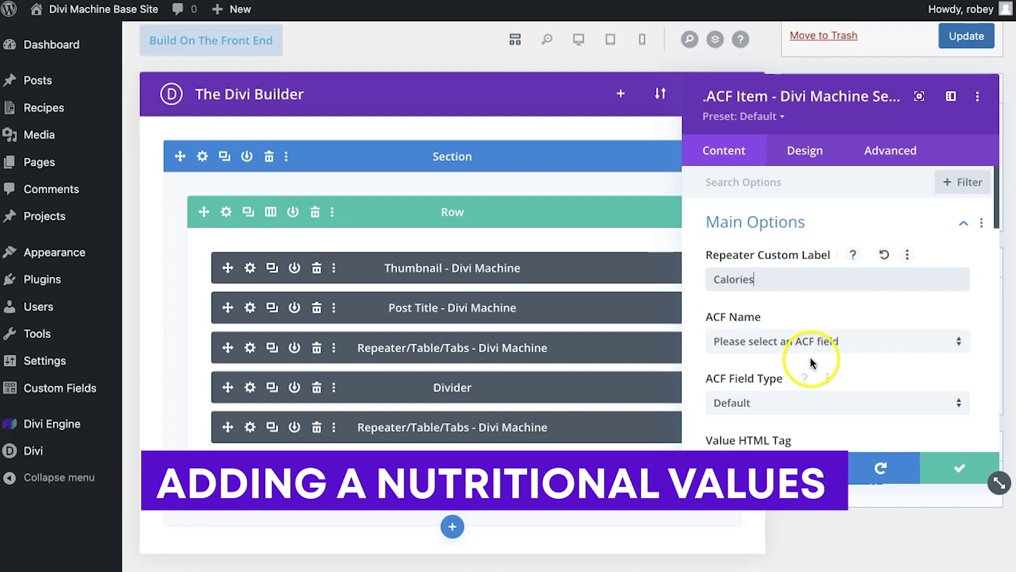
scroll(810, 349, "down", 3)
left_click(810, 225)
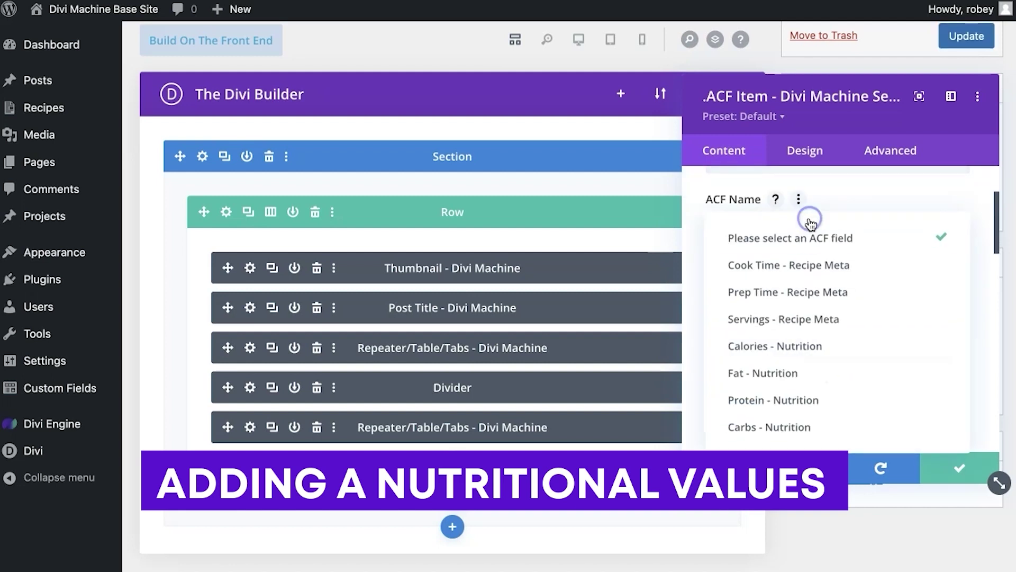
left_click(783, 409)
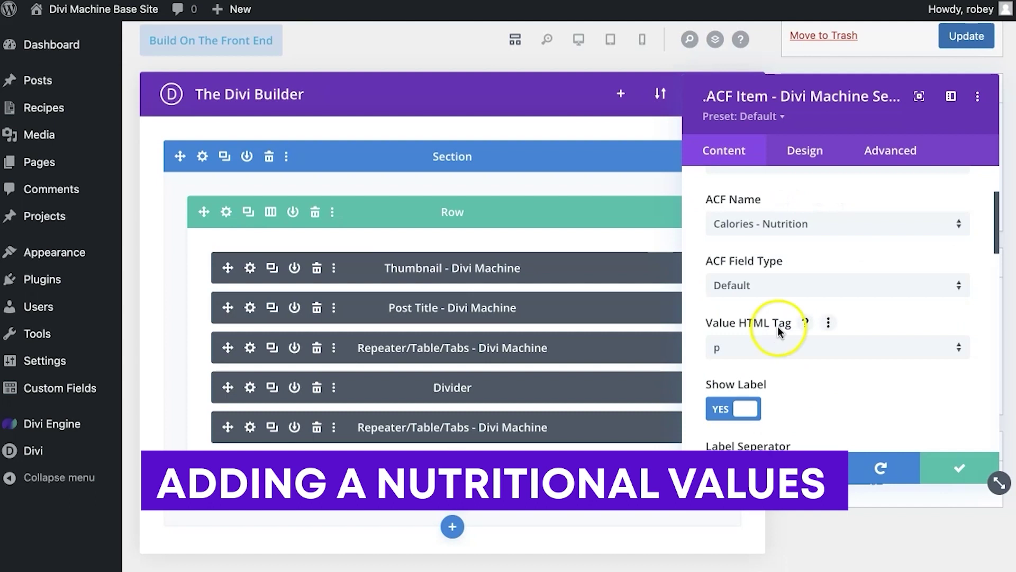
Check the Calories item's remaining label, prefix, suffix and visibility options, and save the item with its defaults
scroll(787, 365, "down", 4)
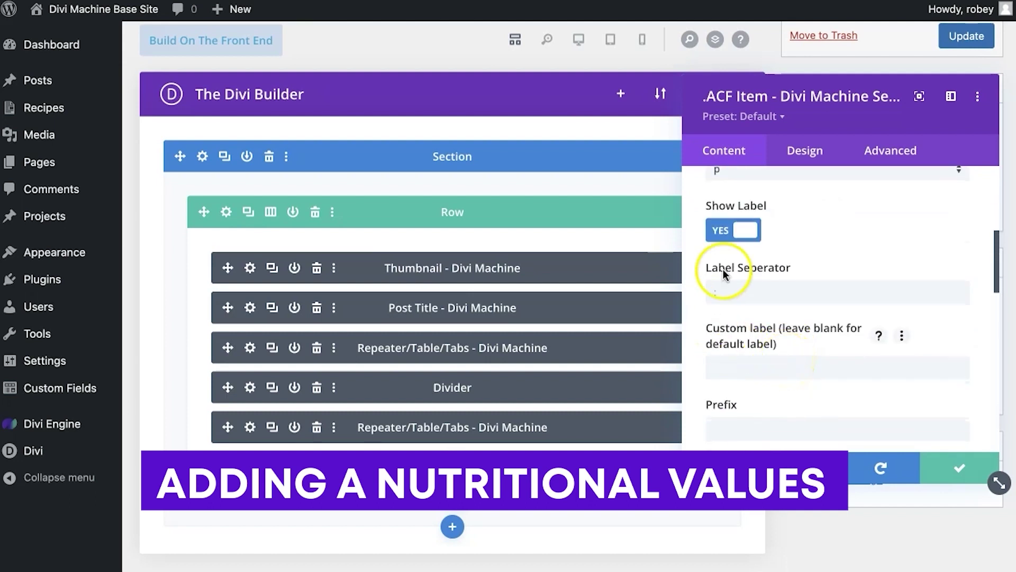
scroll(812, 299, "down", 3)
scroll(813, 310, "down", 2)
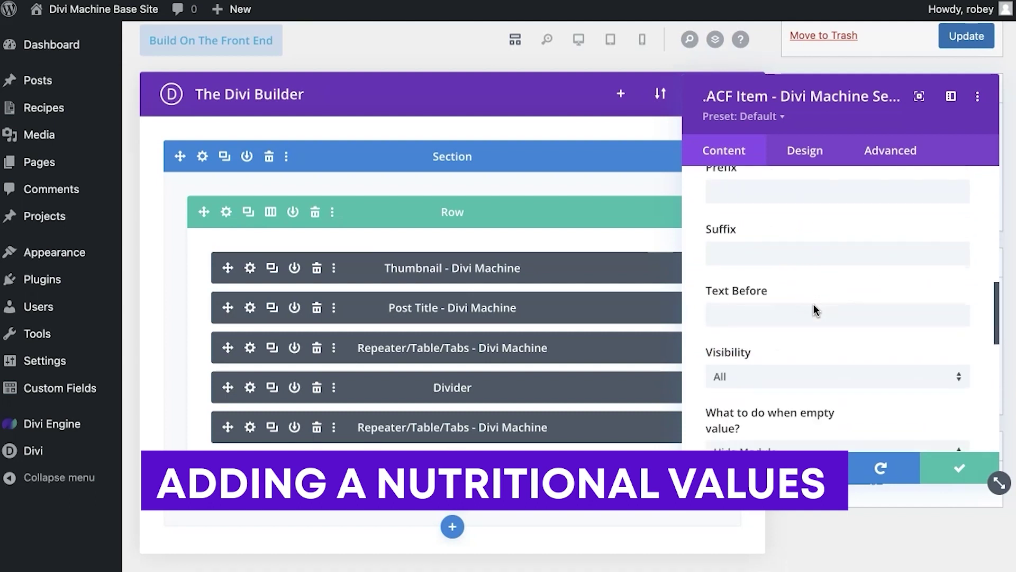
left_click(925, 459)
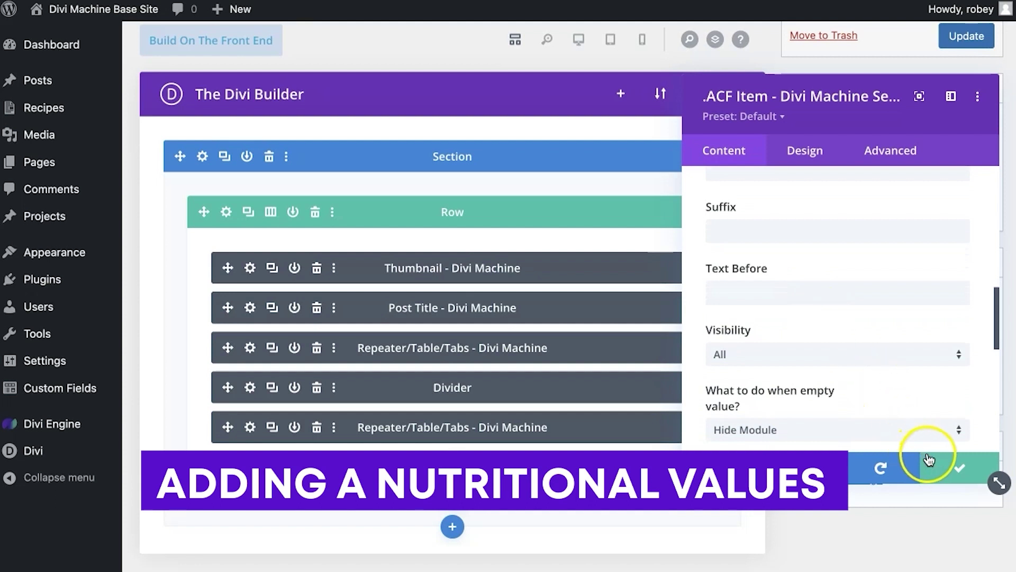
scroll(828, 360, "up", 2)
scroll(829, 361, "down", 1)
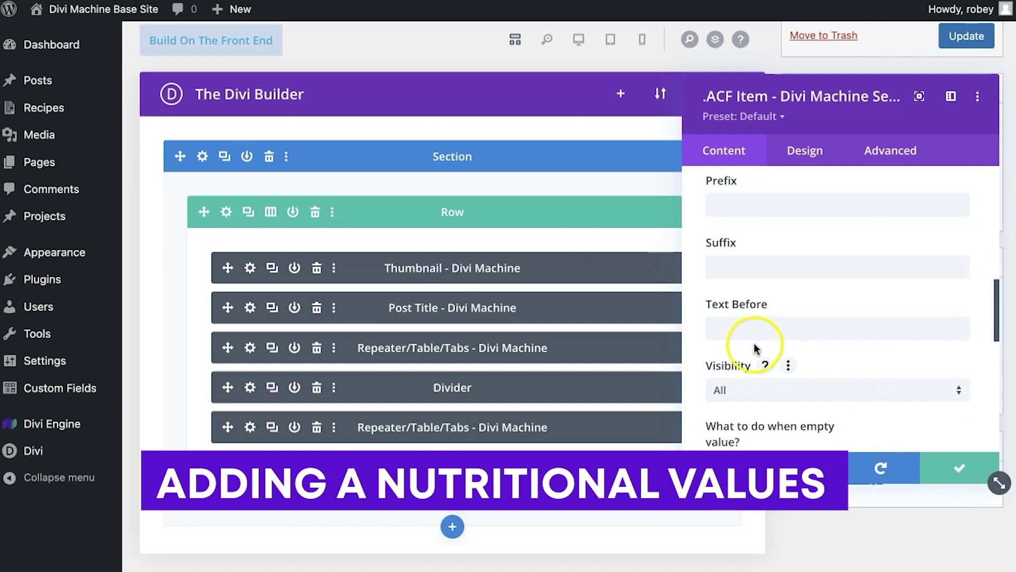
scroll(730, 344, "up", 5)
left_click(724, 360)
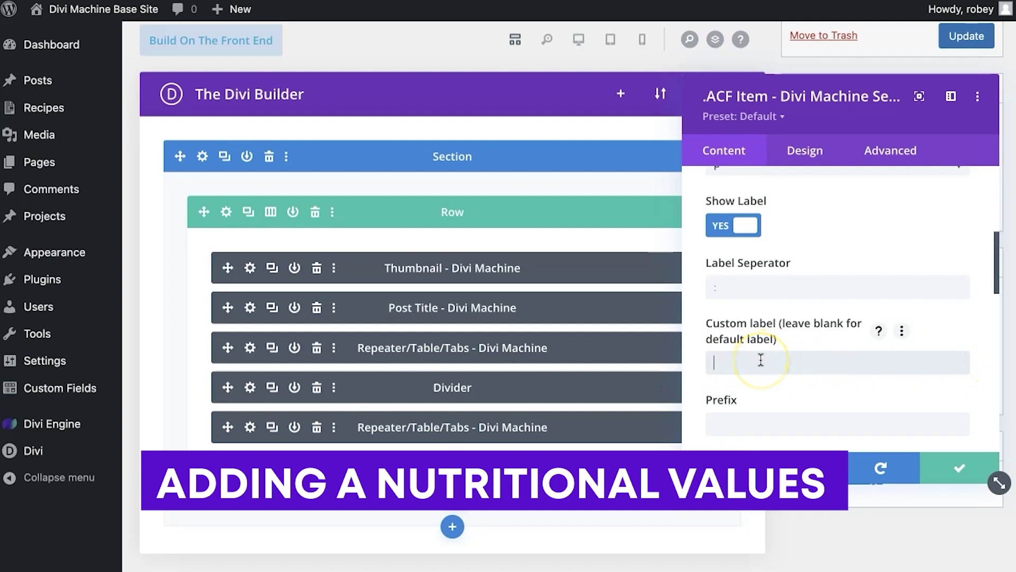
left_click(949, 467)
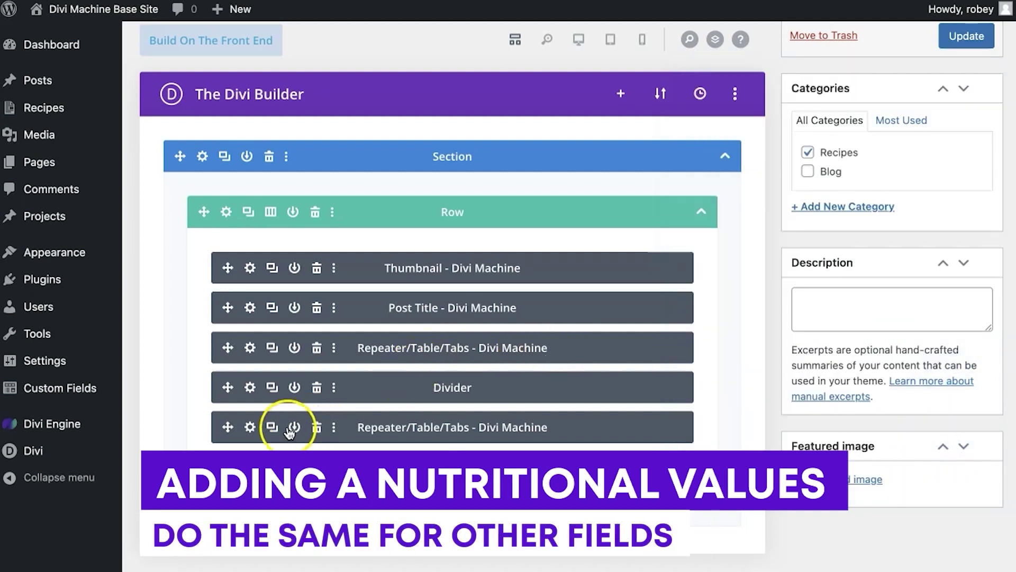
Add an ACF item labelled "Fat" to the repeater module below the divider, assign it the Fat - Nutrition field and save it
left_click(250, 427)
left_click(835, 276)
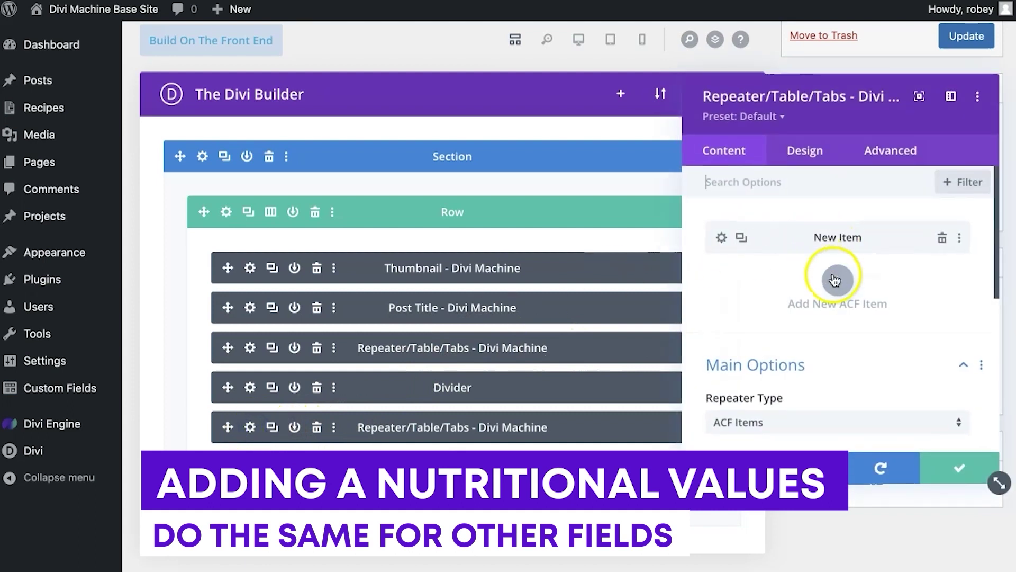
left_click(724, 282)
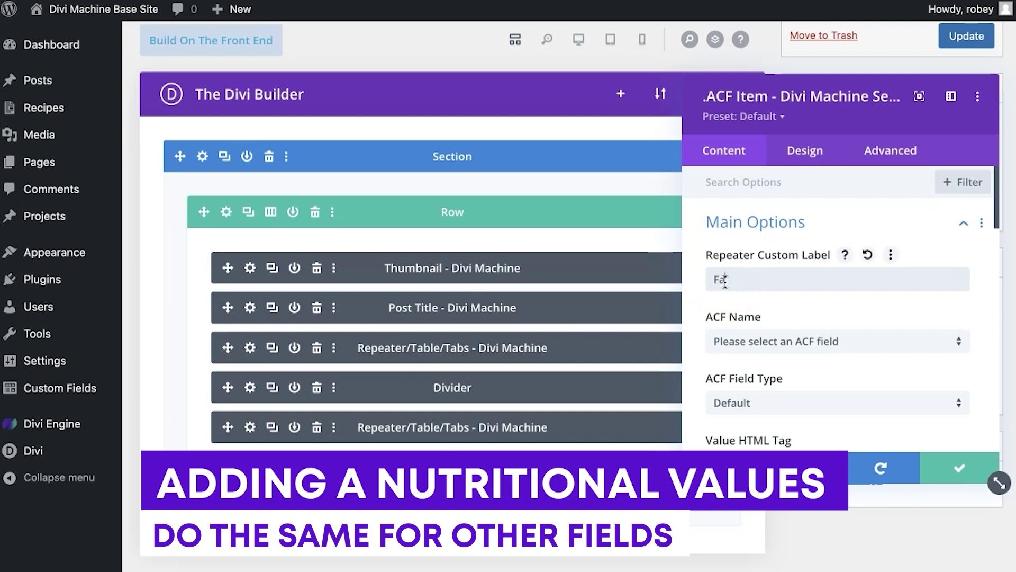
left_click(744, 341)
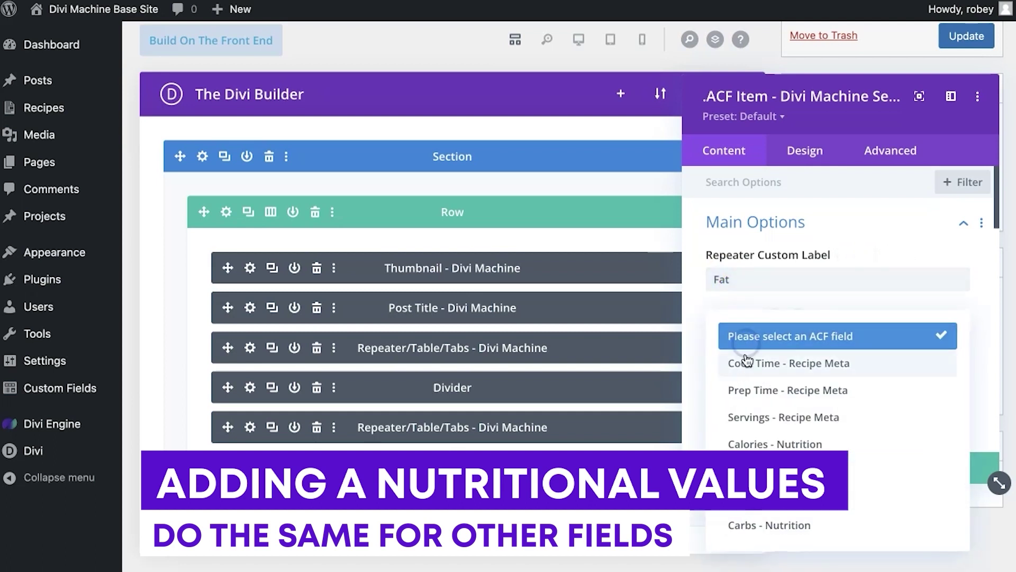
left_click(768, 470)
scroll(820, 381, "down", 5)
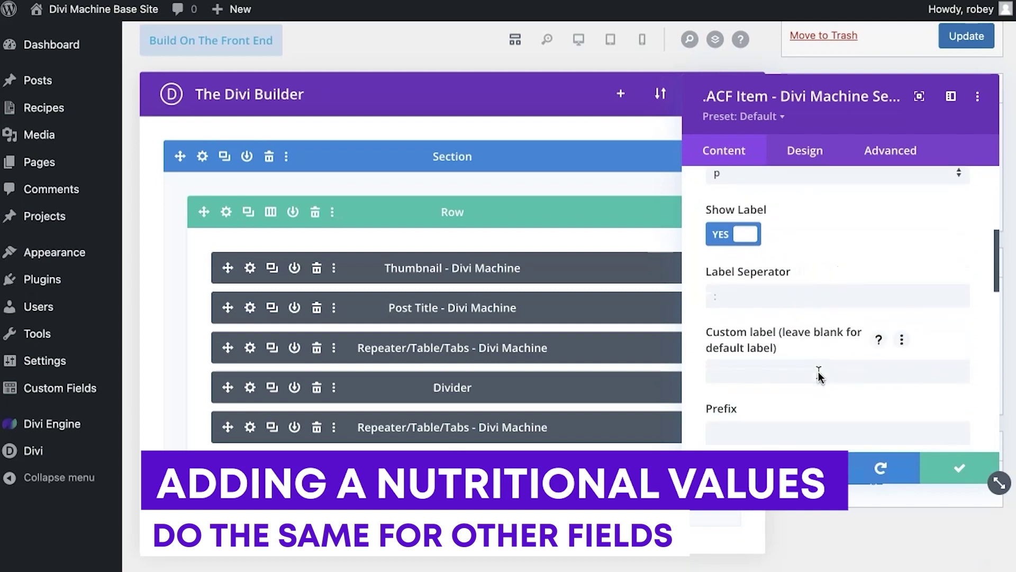
scroll(818, 376, "down", 3)
scroll(819, 376, "up", 4)
left_click(952, 466)
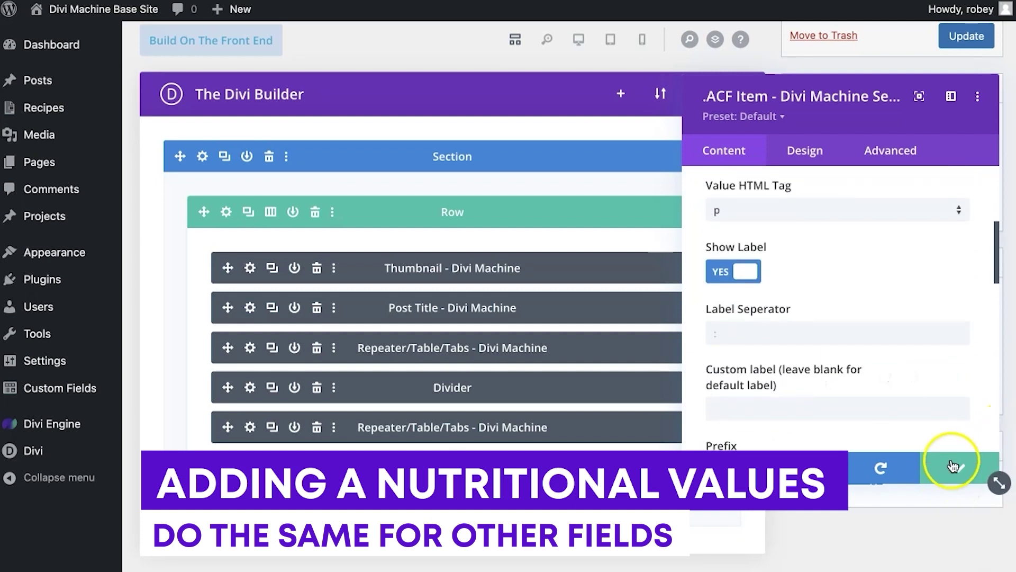
Add an ACF item labelled "Protein" to the same repeater module, assign it the Protein - Nutrition field and save it
left_click(251, 427)
left_click(833, 321)
left_click(752, 287)
left_click(754, 279)
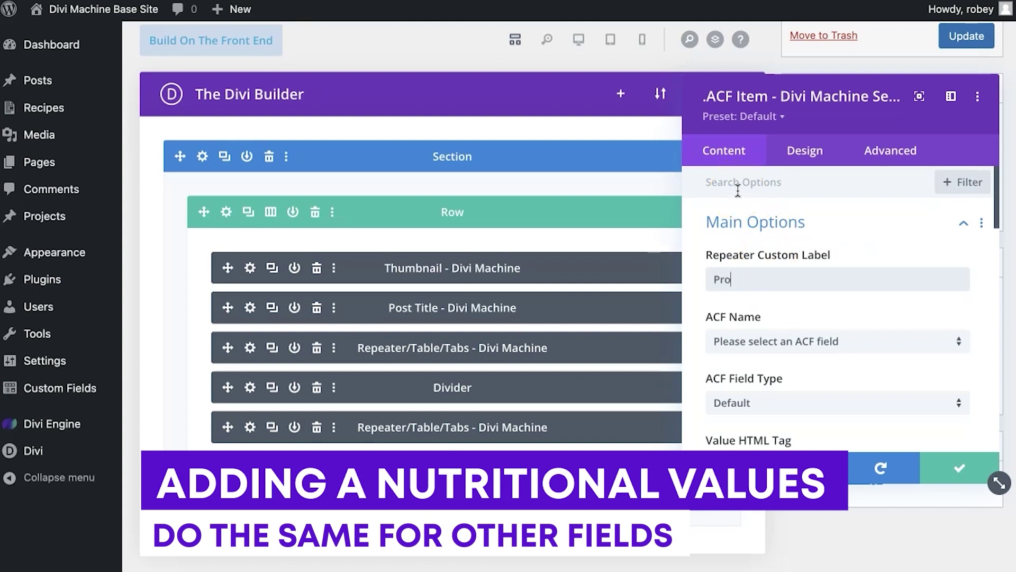
left_click(721, 338)
left_click(773, 499)
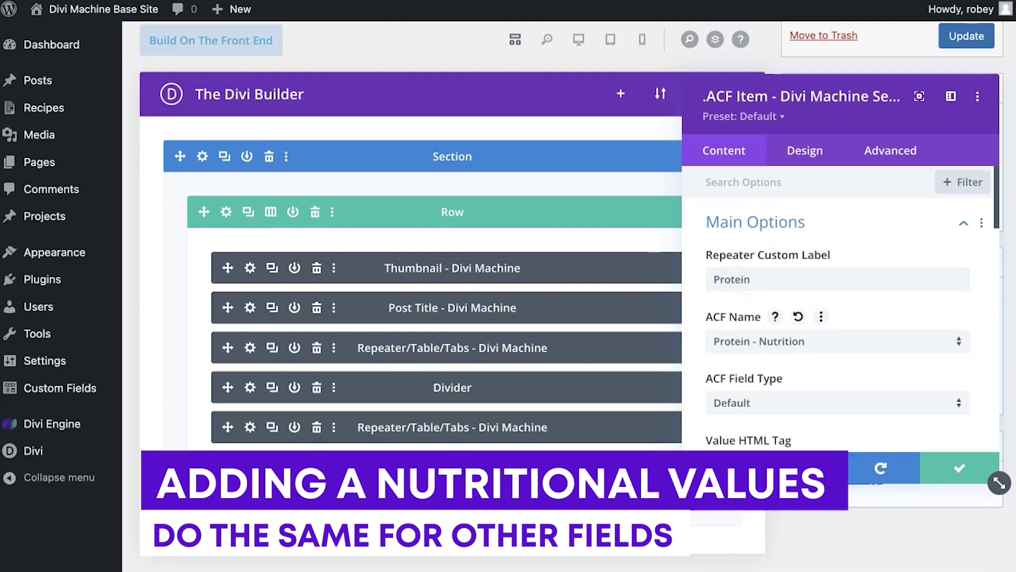
scroll(815, 378, "down", 4)
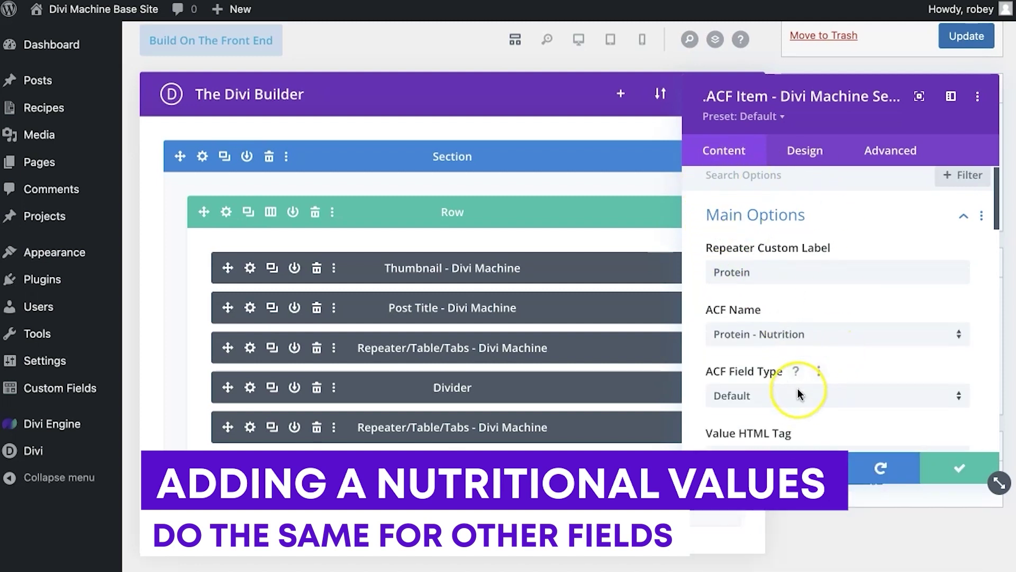
scroll(799, 392, "down", 5)
left_click(941, 466)
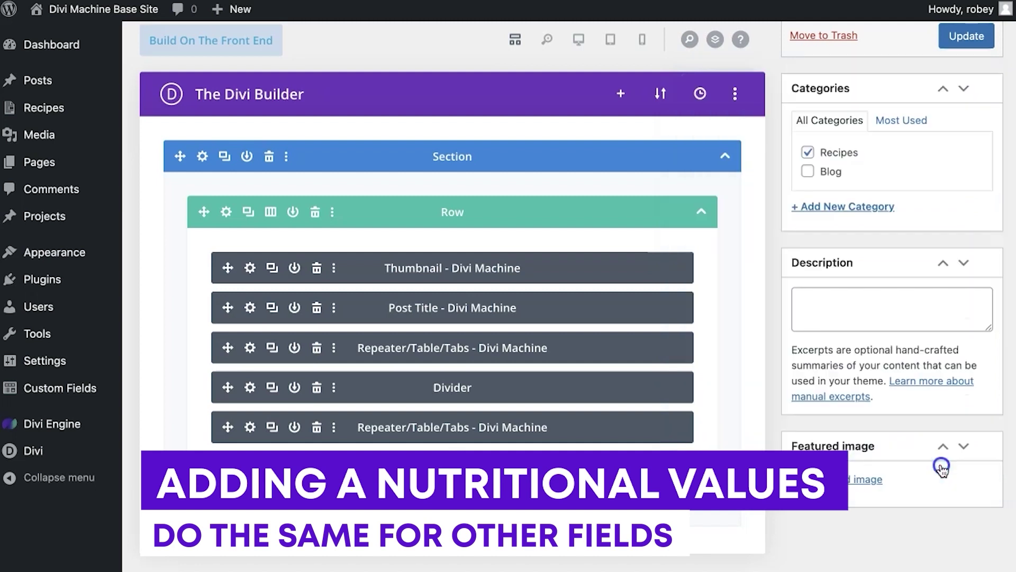
Add an ACF item labelled "Carbs" to the repeater below the divider, assign it the Carbs - Nutrition field, and update the layout
left_click(250, 427)
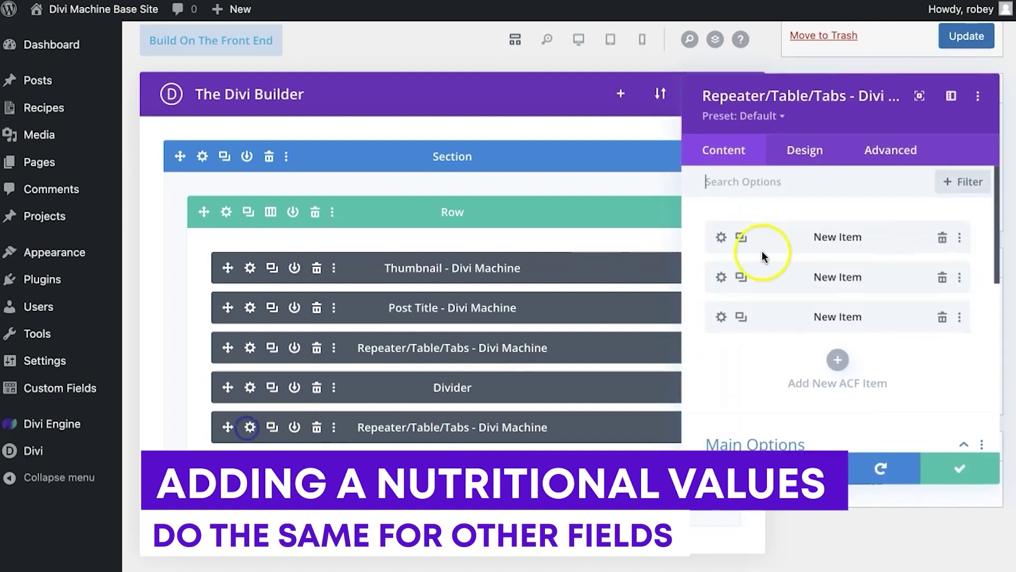
left_click(837, 360)
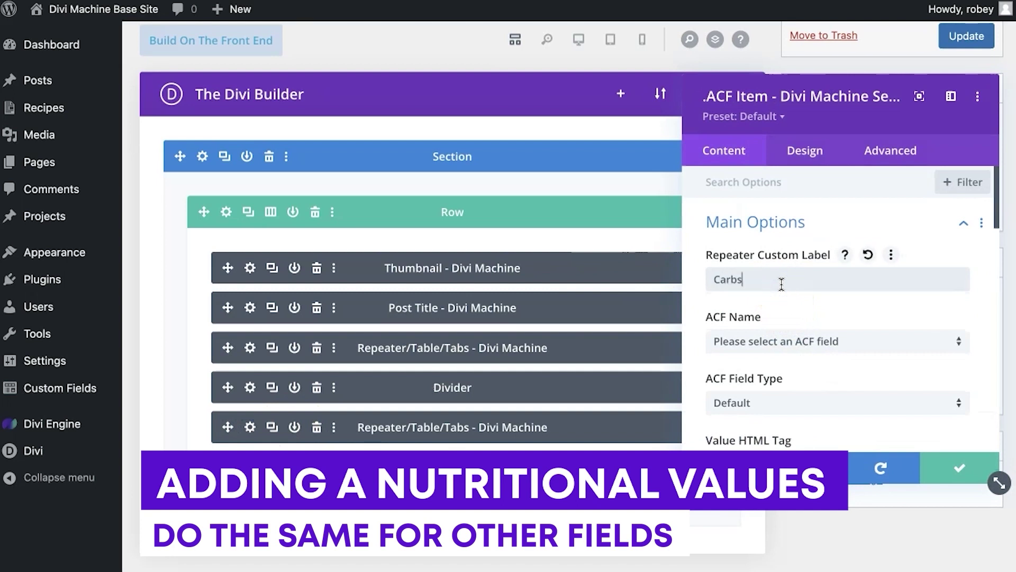
left_click(850, 343)
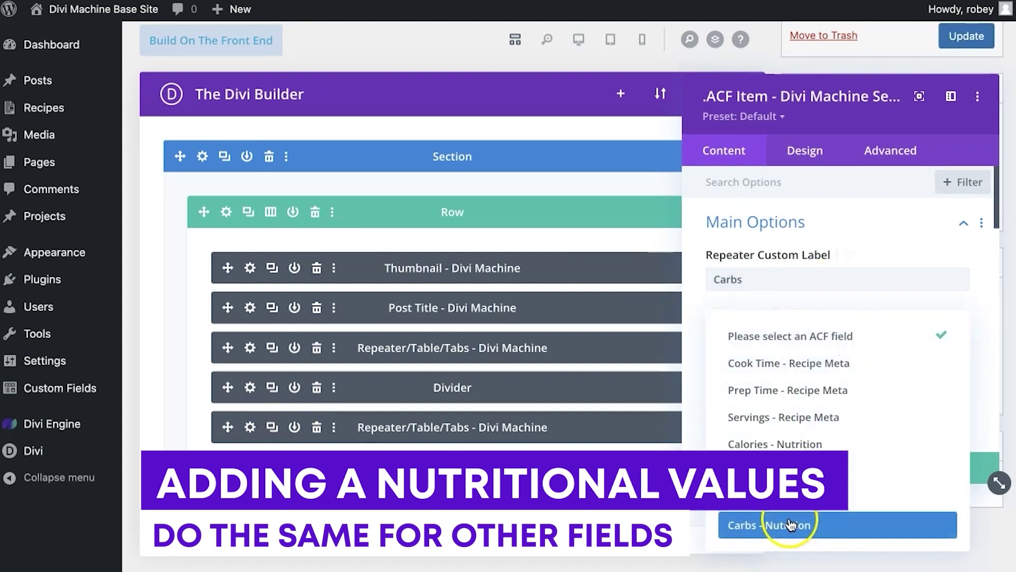
left_click(847, 524)
left_click(944, 466)
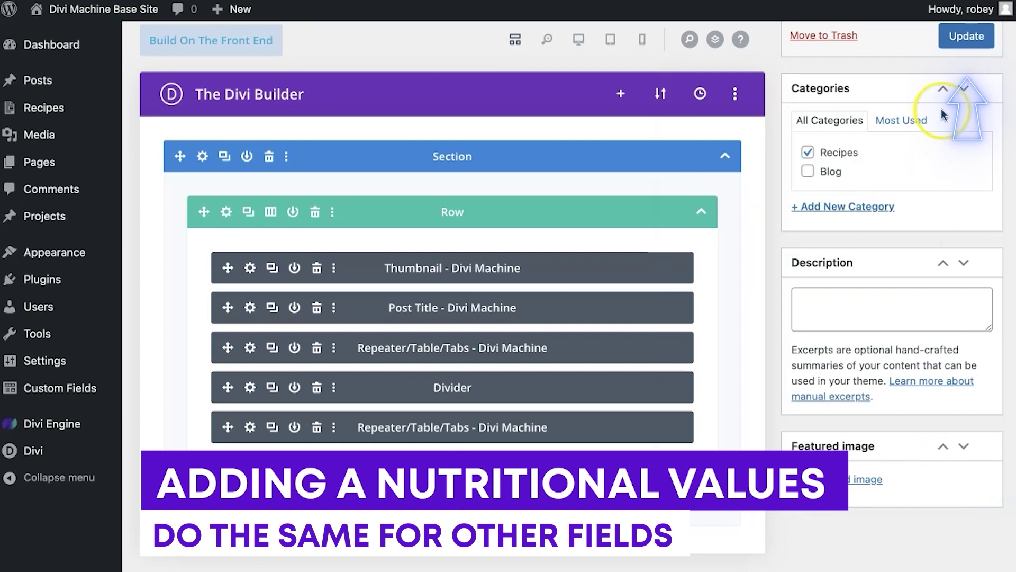
left_click(966, 35)
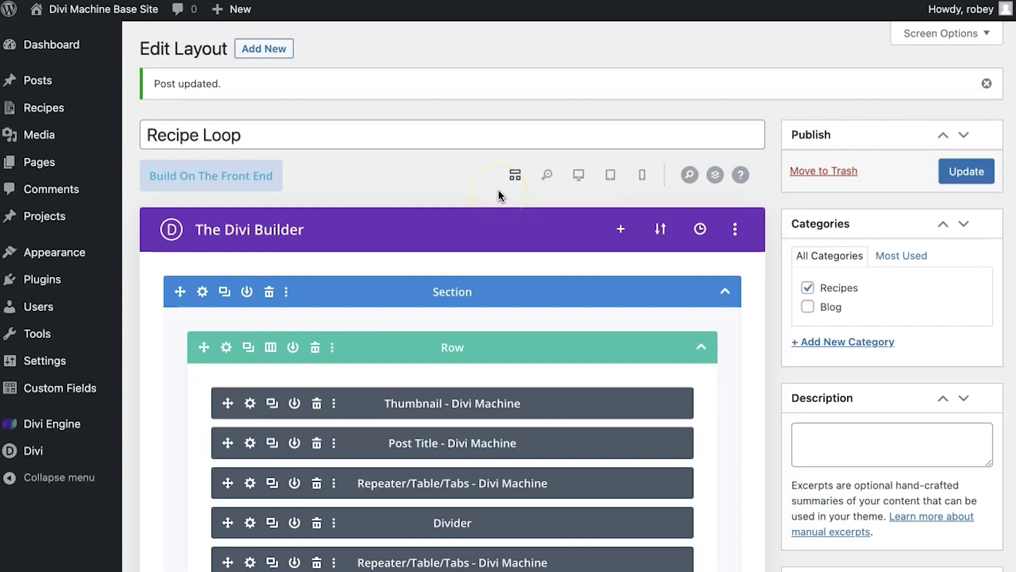
Set Grid Columns to Three for the repeater above the divider and save the module
scroll(499, 195, "down", 4)
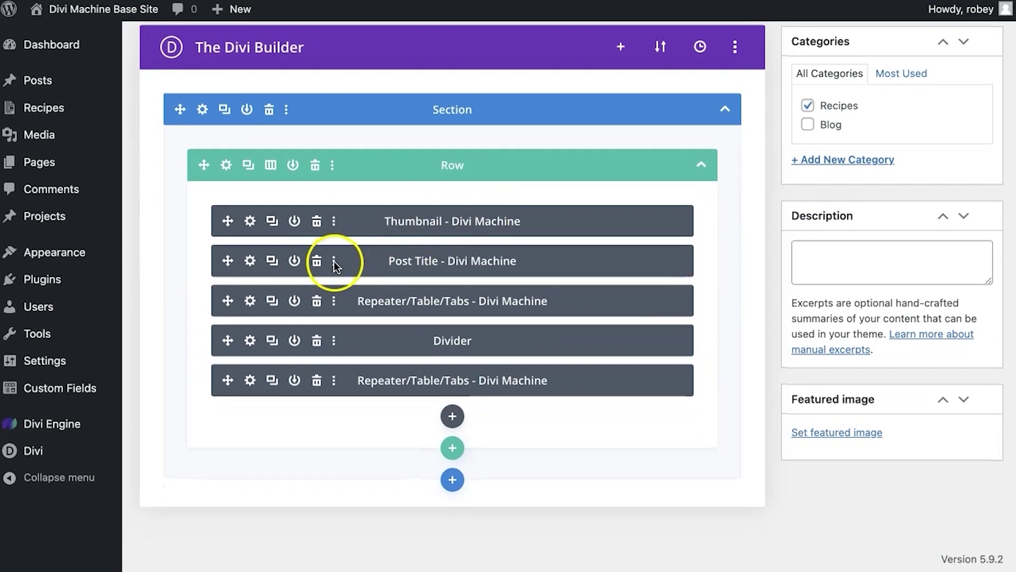
left_click(250, 300)
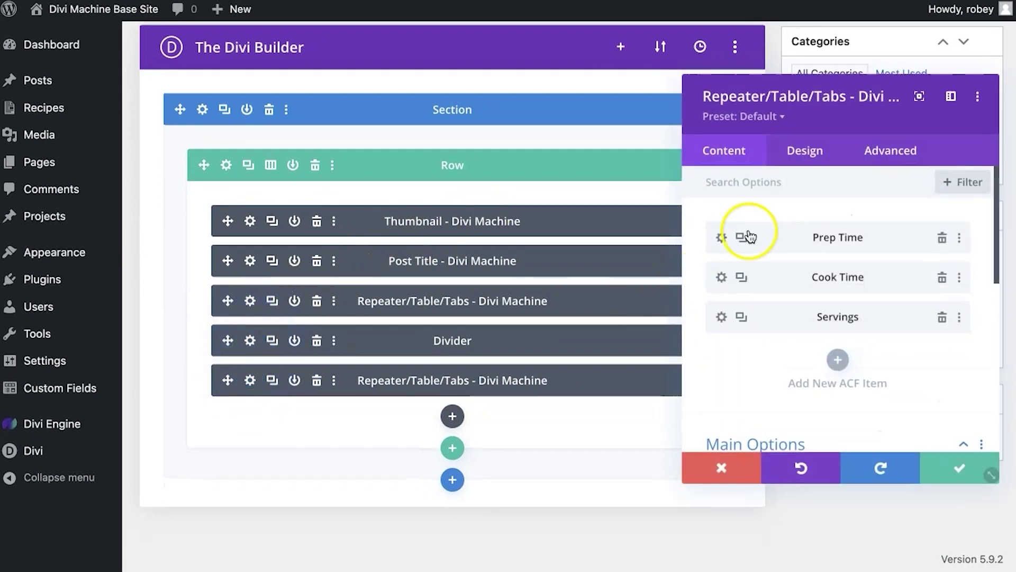
scroll(793, 275, "down", 7)
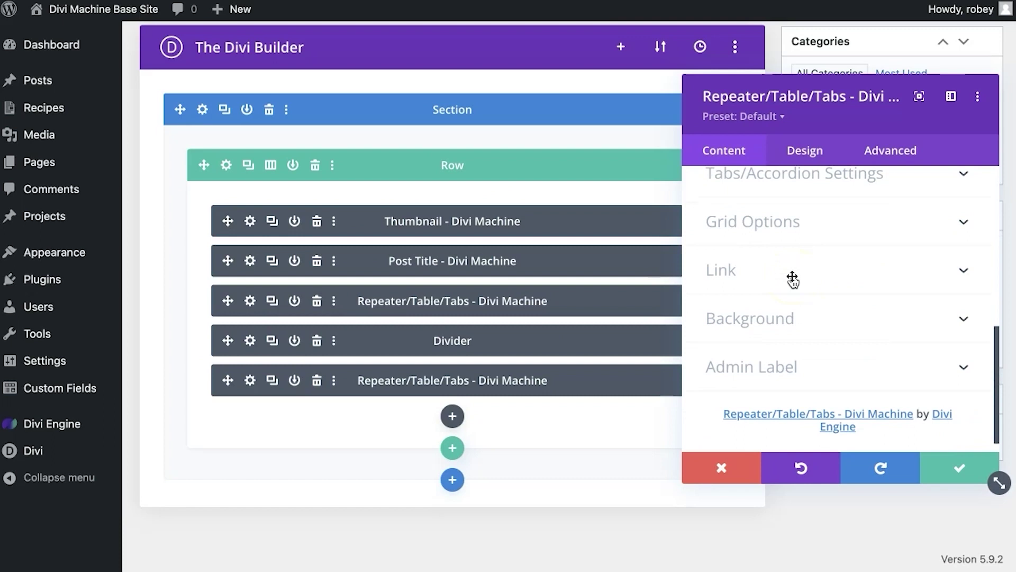
left_click(792, 234)
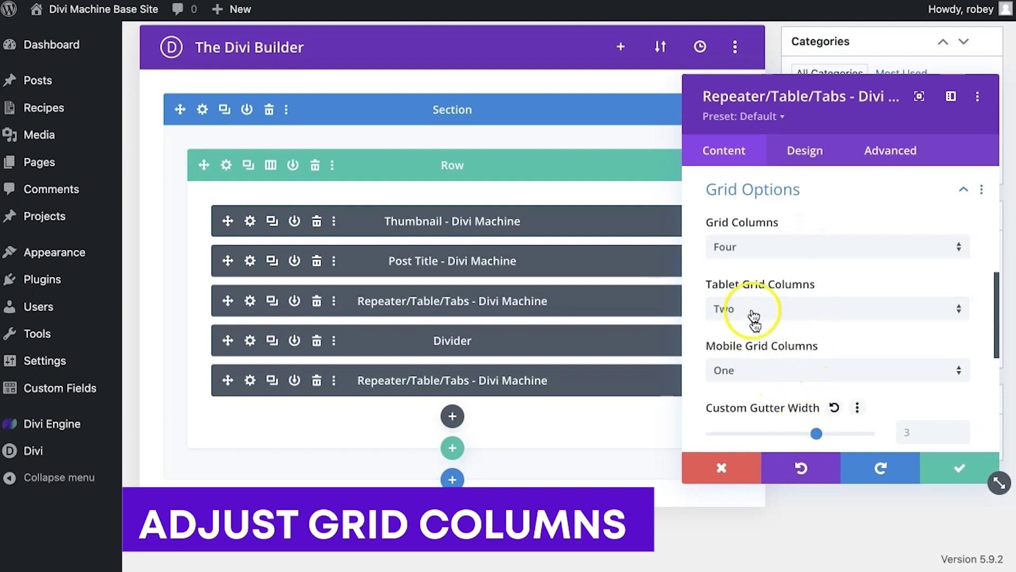
left_click(754, 250)
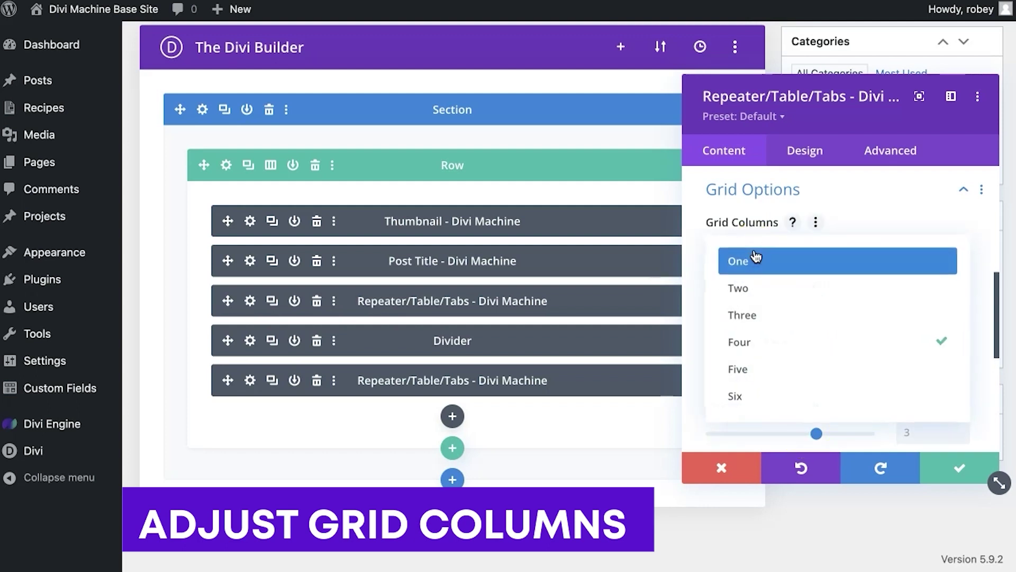
left_click(755, 315)
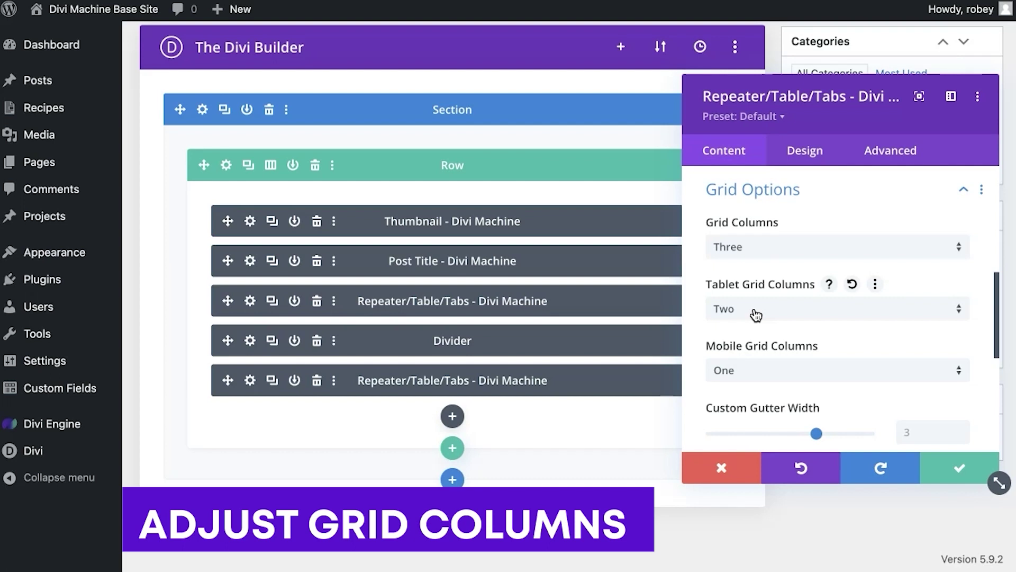
left_click(942, 467)
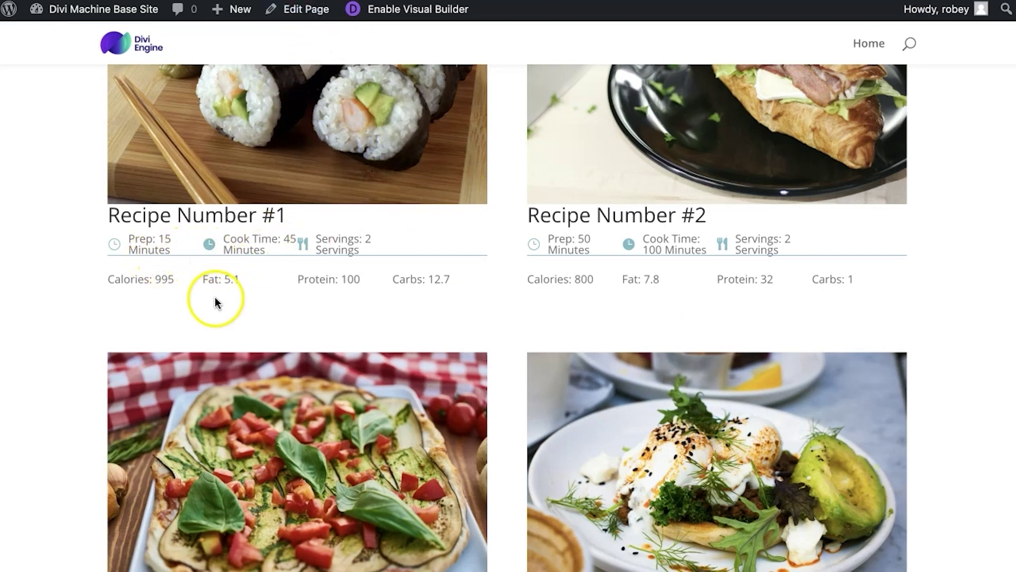
Return to the Recipe Loop layout, set the divider's top padding to 15px and save its settings
left_click(302, 16)
left_click(250, 340)
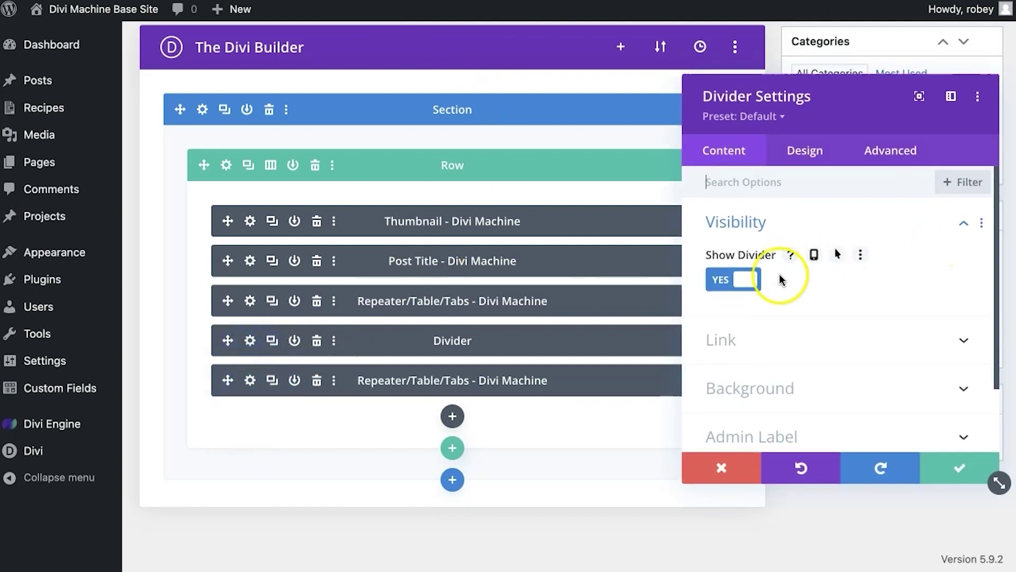
left_click(799, 151)
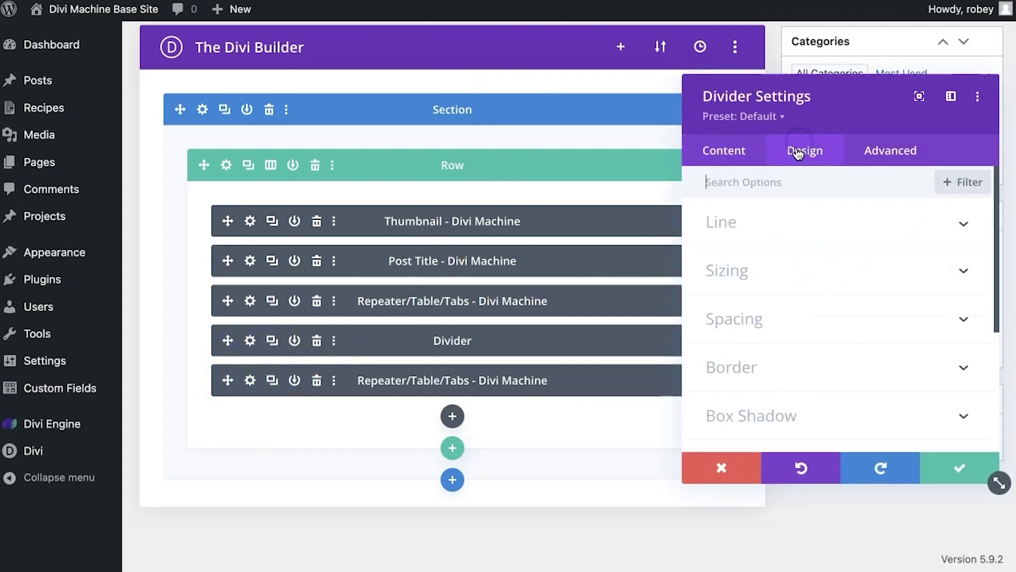
left_click(742, 220)
scroll(899, 335, "down", 3)
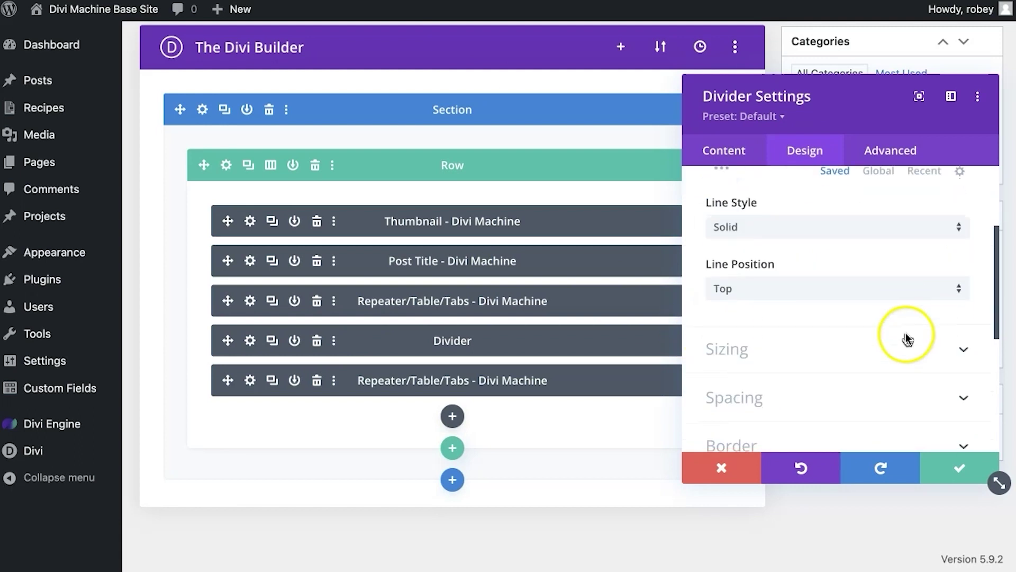
left_click(781, 405)
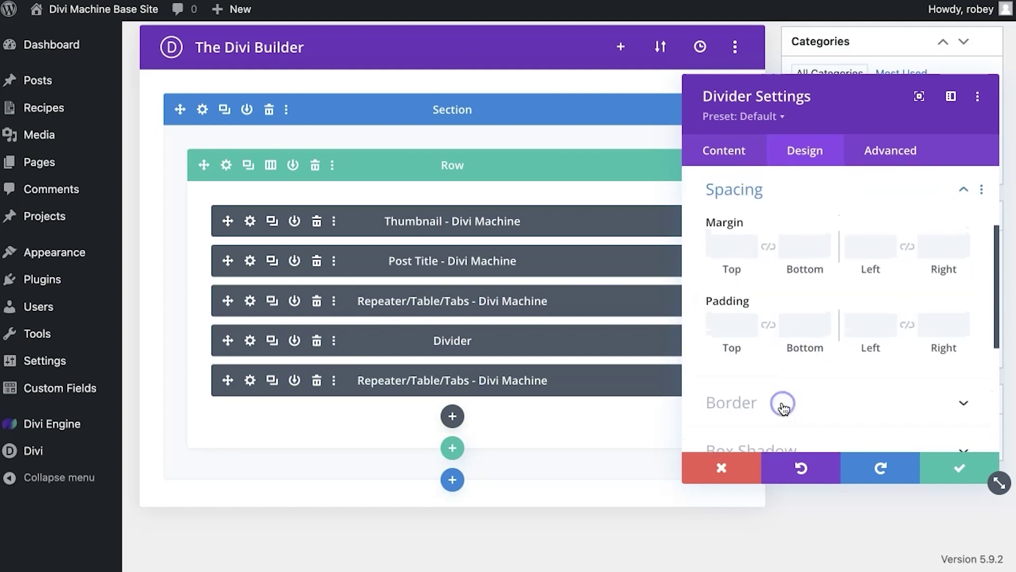
left_click(715, 320)
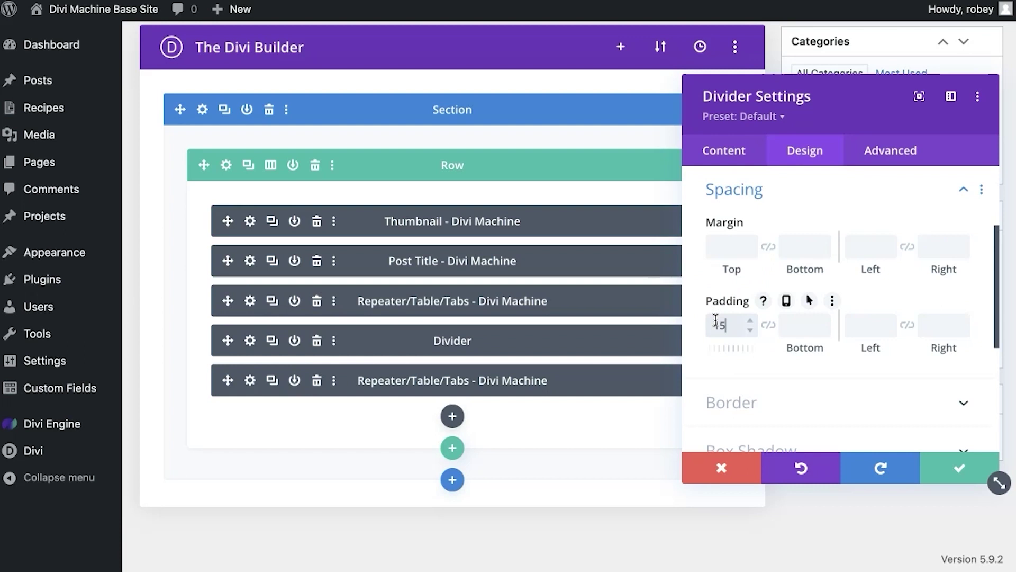
left_click(955, 467)
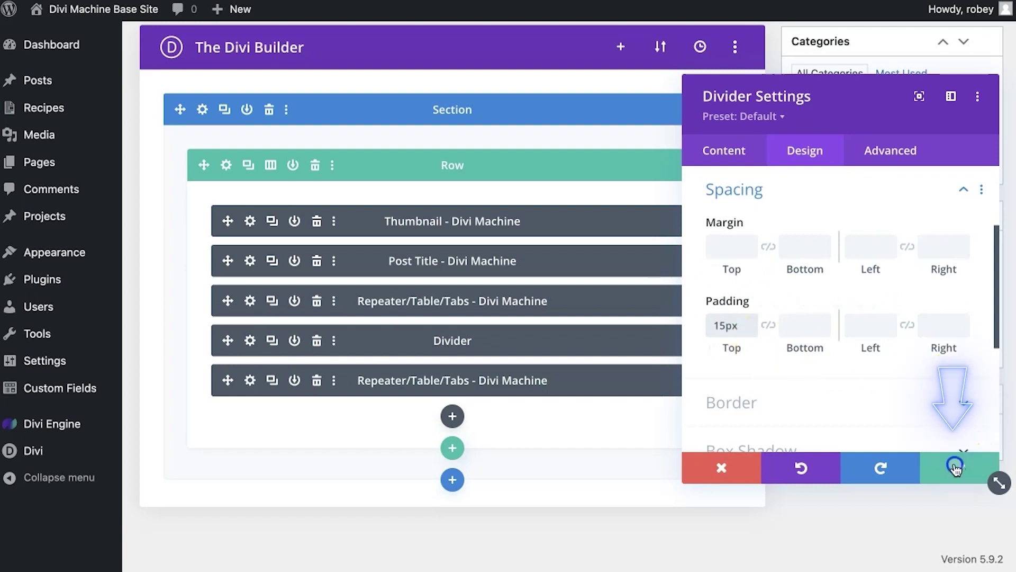
Update the Recipe Loop layout and check the recipe cards' spacing on the front-end page
scroll(699, 397, "up", 4)
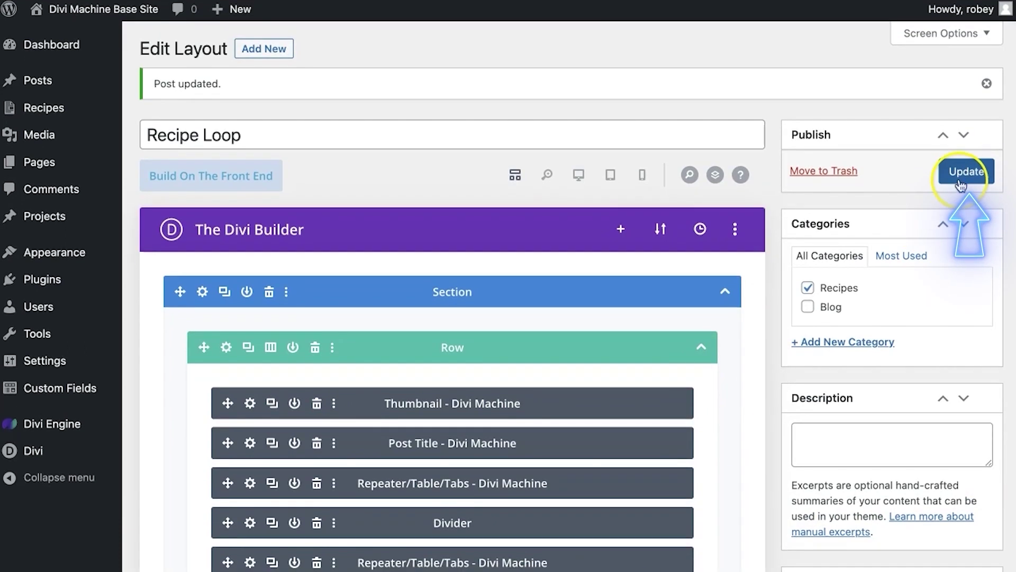
left_click(961, 180)
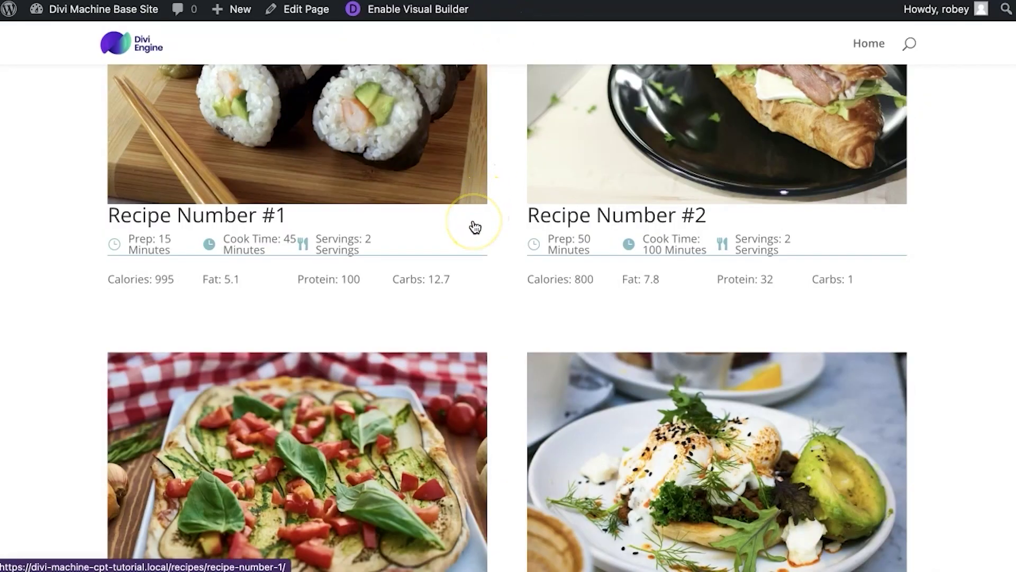
left_click(475, 227)
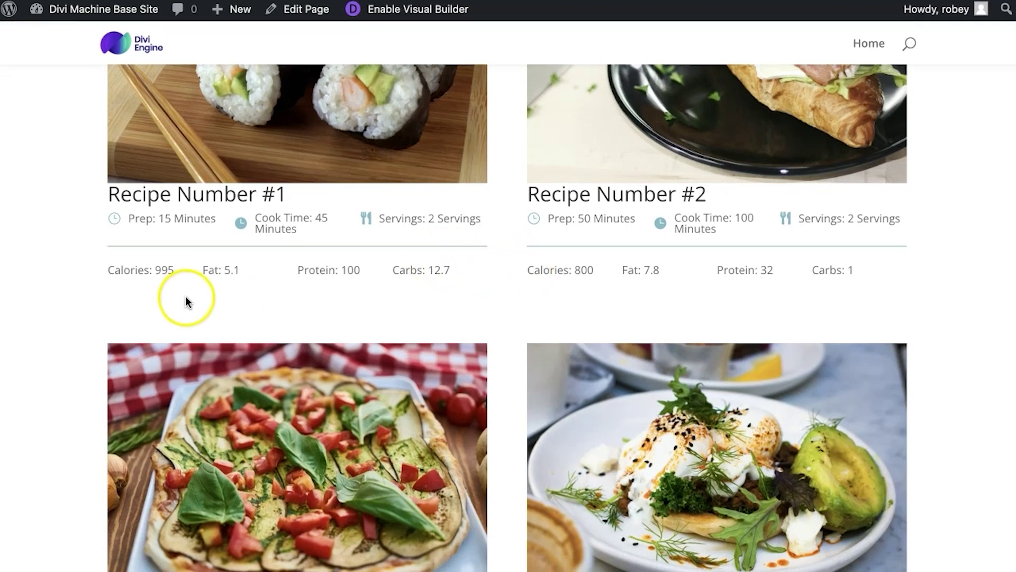
Open the nutrition repeater below the divider in the layout editor and check its Calories item's main options
mouse_move(322, 19)
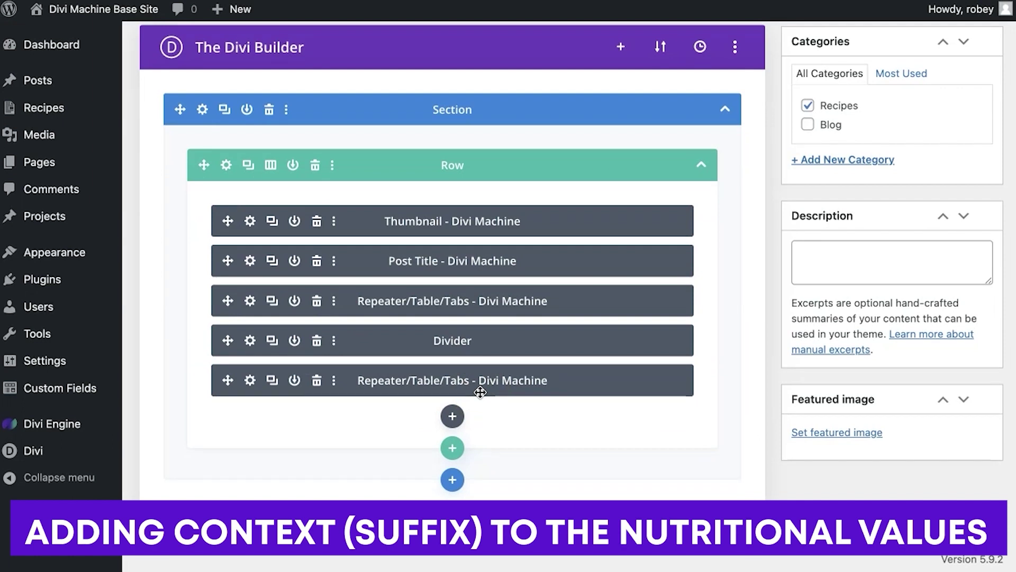
left_click(250, 381)
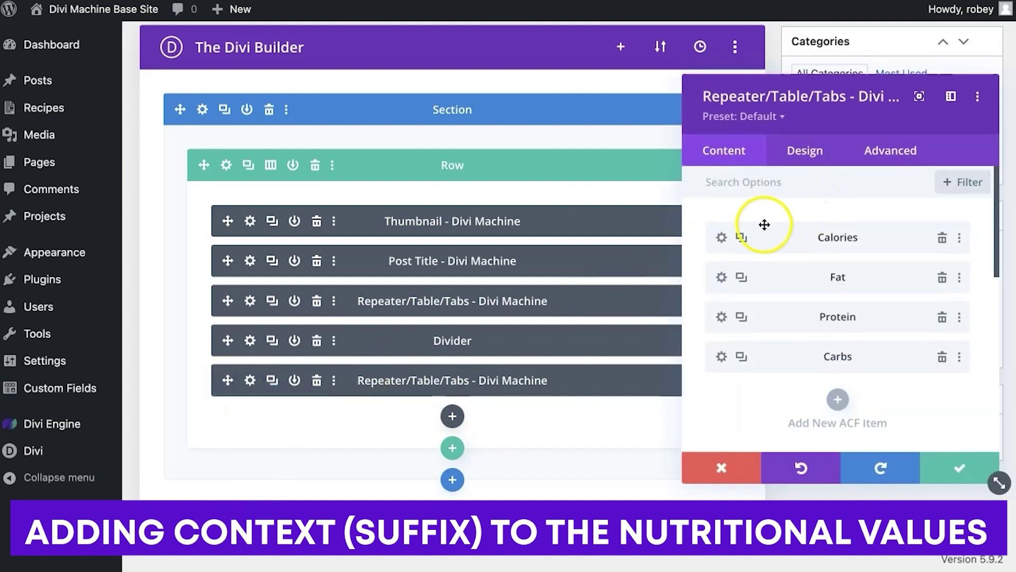
left_click(722, 238)
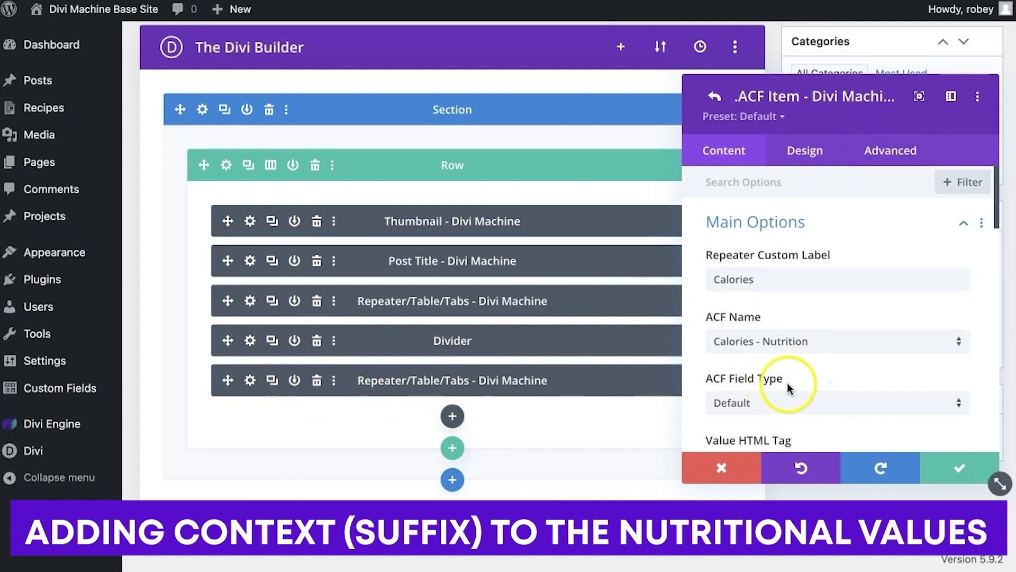
scroll(820, 365, "down", 1)
scroll(819, 367, "down", 1)
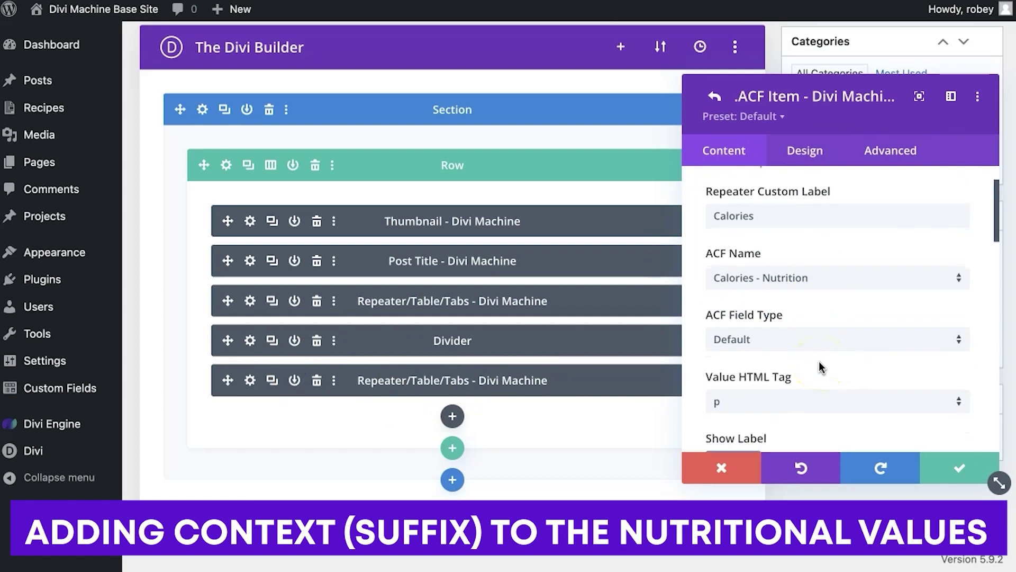
scroll(866, 350, "up", 2)
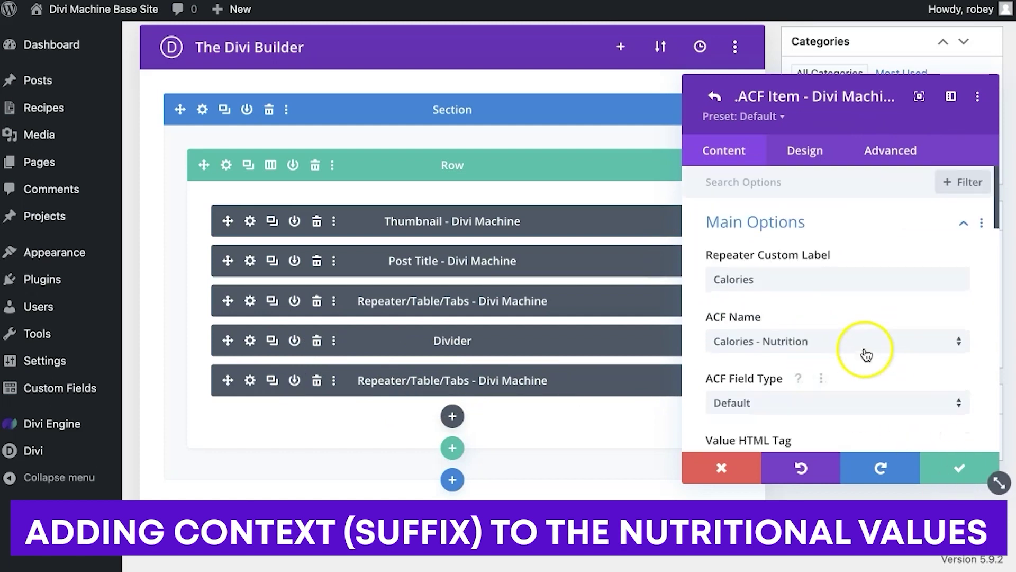
left_click(714, 99)
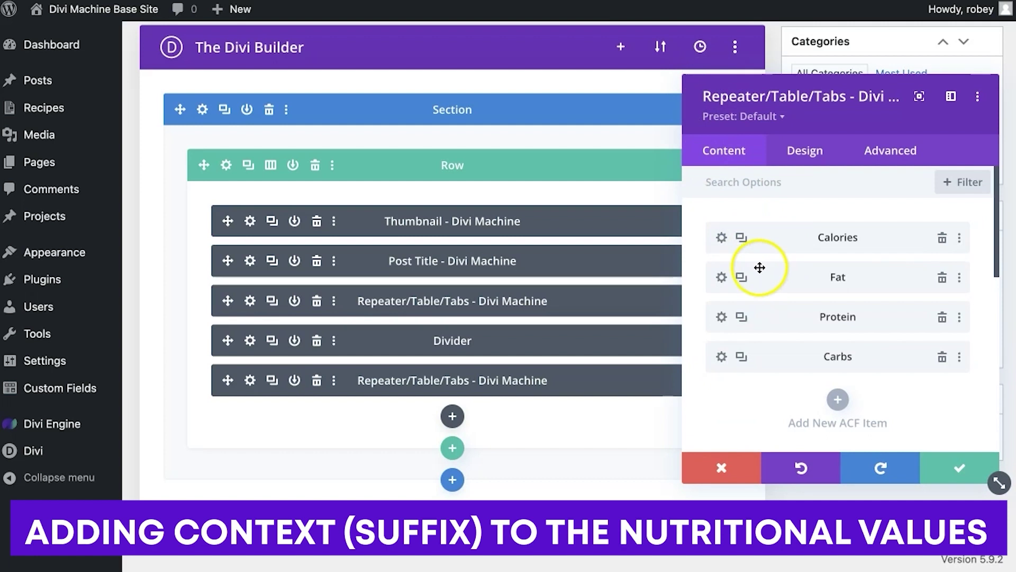
Set the Fat item's suffix to "g" and return to the repeater's item list
left_click(721, 276)
scroll(782, 392, "down", 5)
scroll(781, 392, "down", 5)
scroll(781, 392, "up", 4)
left_click(753, 292)
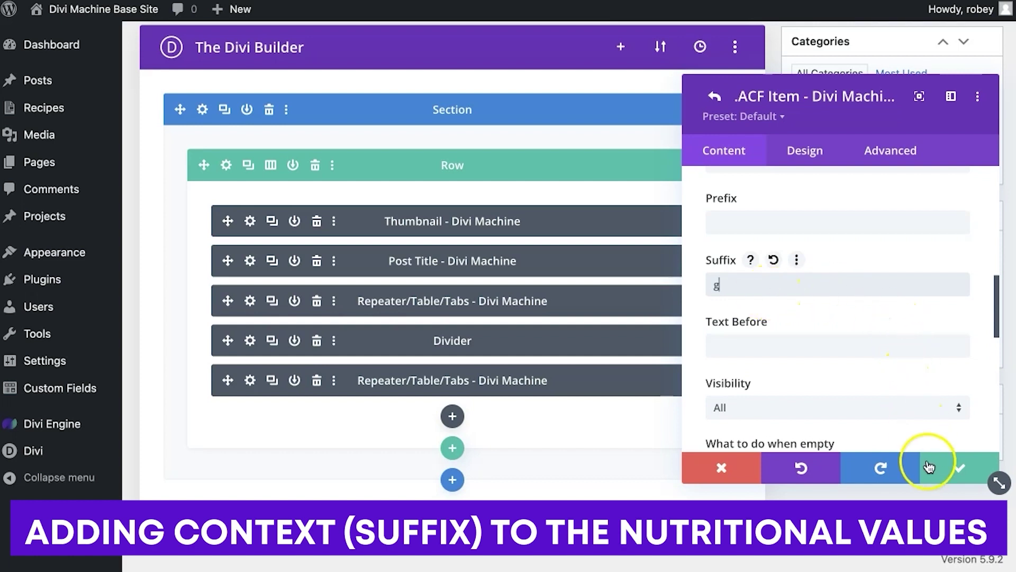
left_click(714, 97)
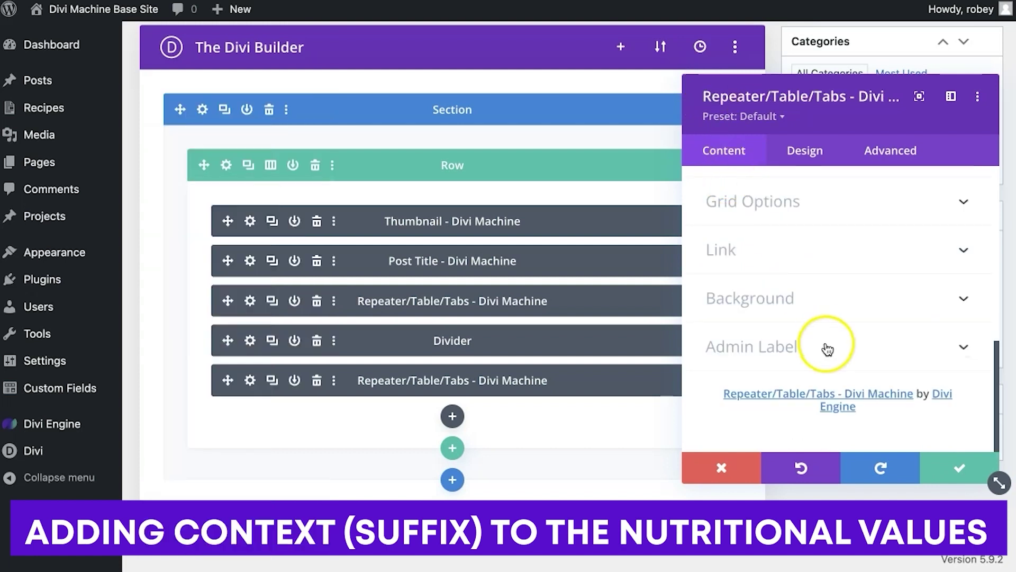
Set the Protein item's suffix to "g" and return to the repeater's item list
scroll(819, 318, "up", 9)
left_click(717, 318)
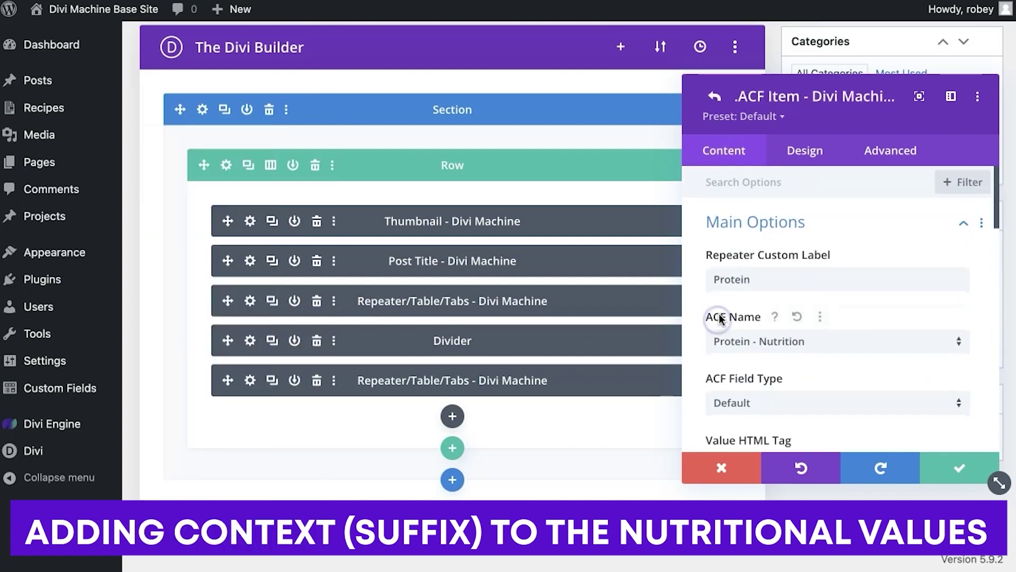
scroll(730, 339, "down", 6)
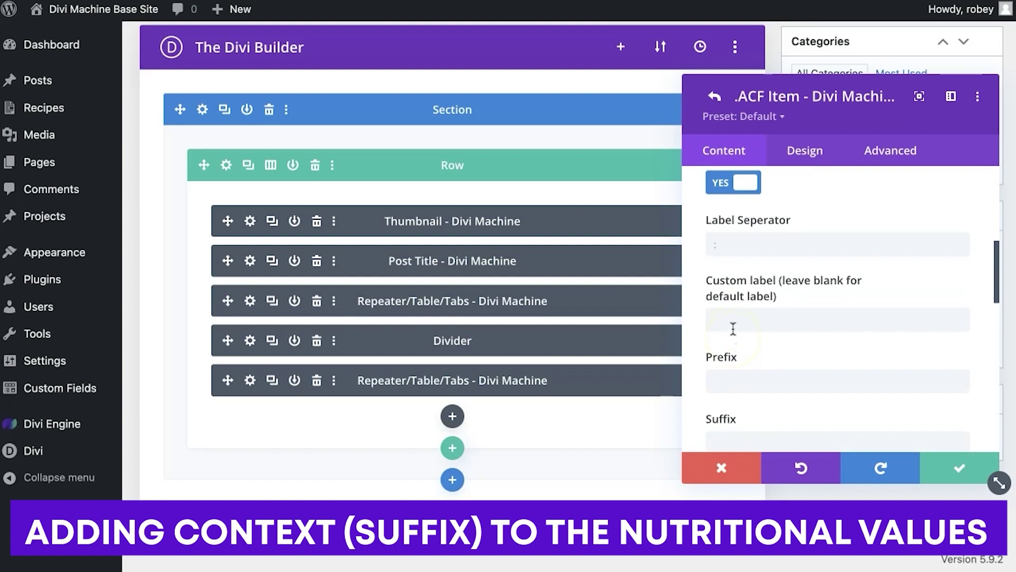
scroll(722, 406, "down", 2)
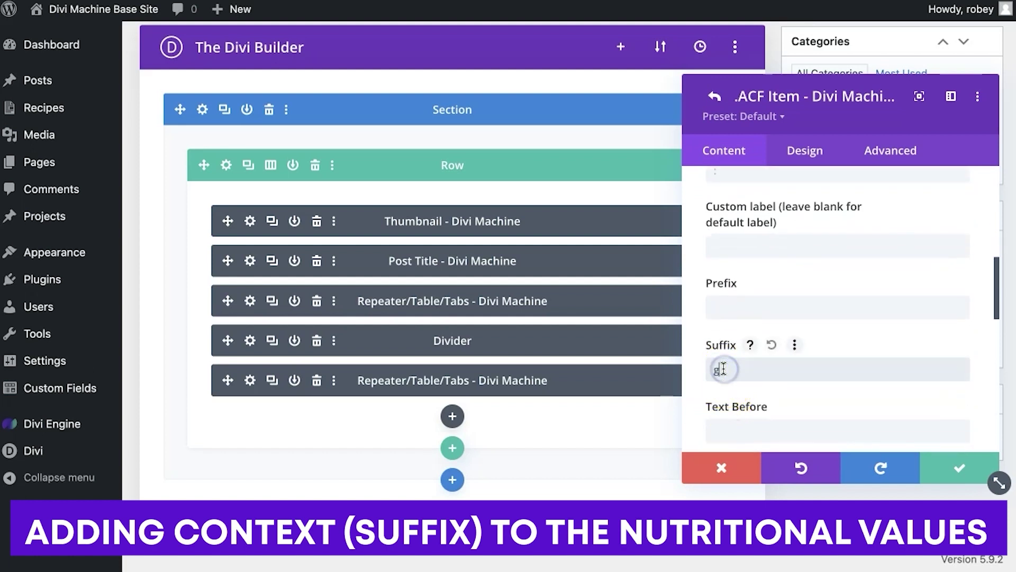
left_click(714, 97)
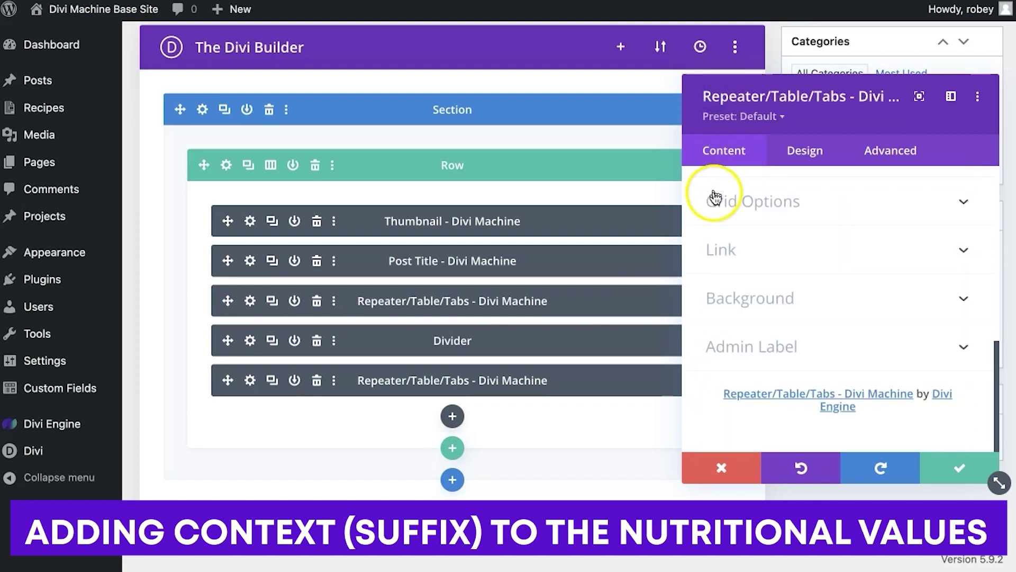
Set the Carbs item's suffix to "g" and save the nutrition repeater's settings
scroll(715, 197, "up", 10)
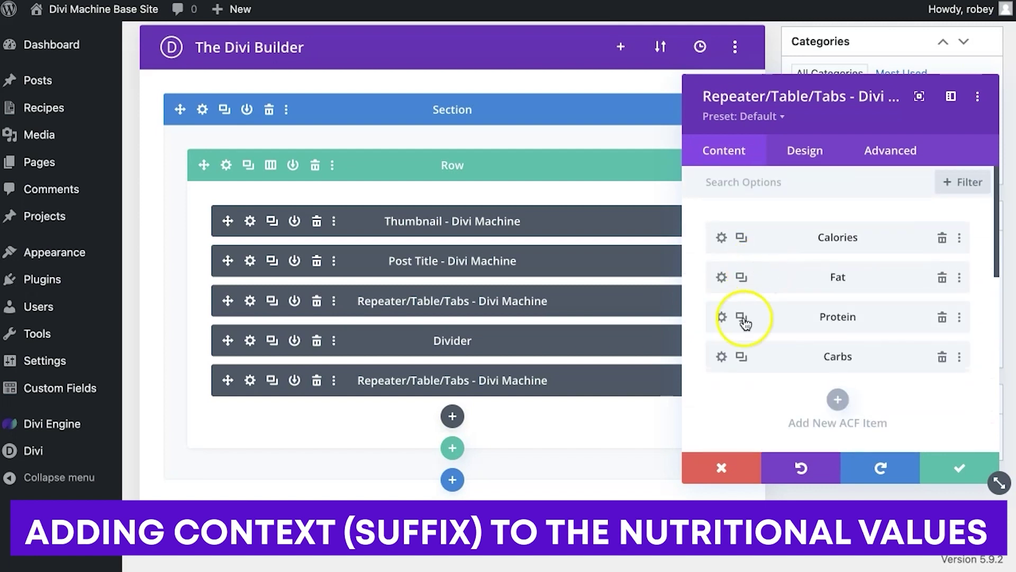
left_click(722, 357)
scroll(731, 369, "down", 5)
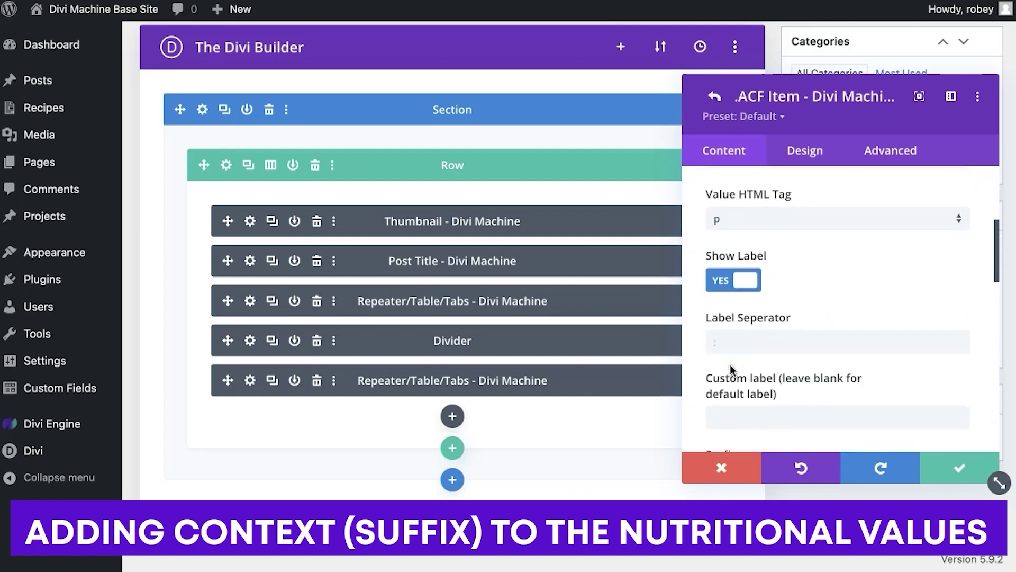
type("g")
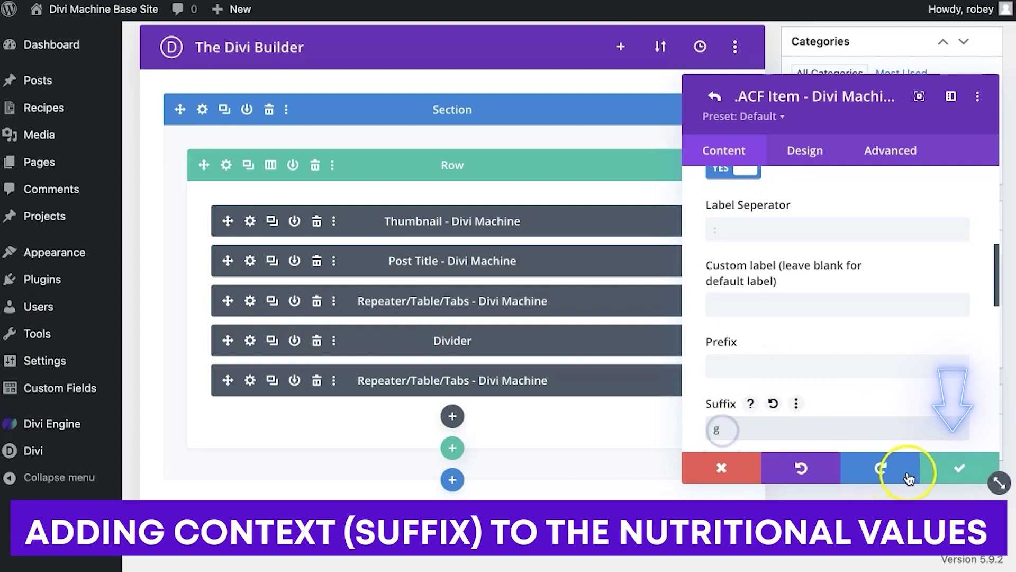
left_click(948, 467)
left_click(948, 467)
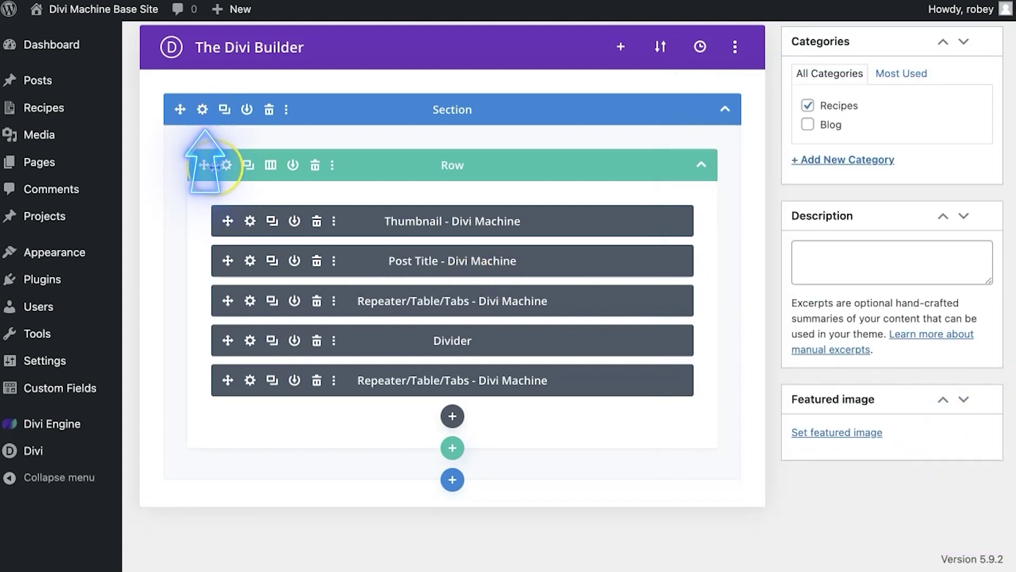
Set the section's top and bottom margin and padding to 0px, linking each pair, and save the section settings
left_click(203, 109)
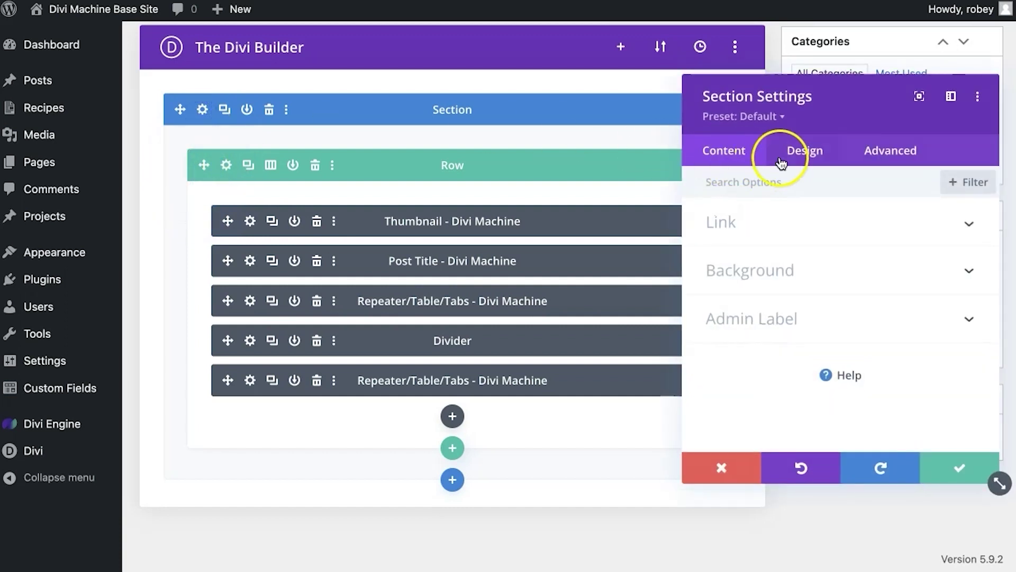
left_click(796, 144)
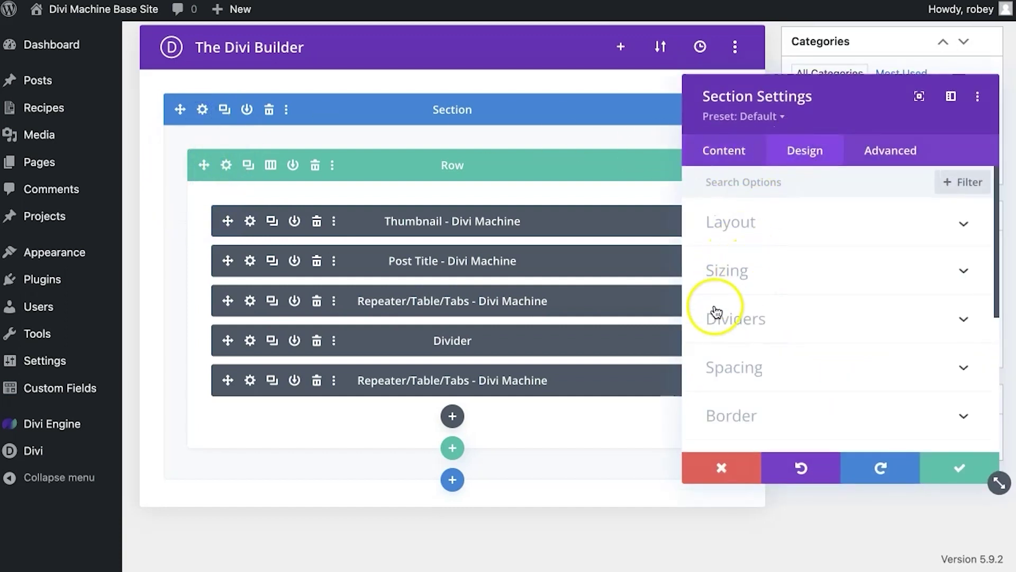
left_click(748, 358)
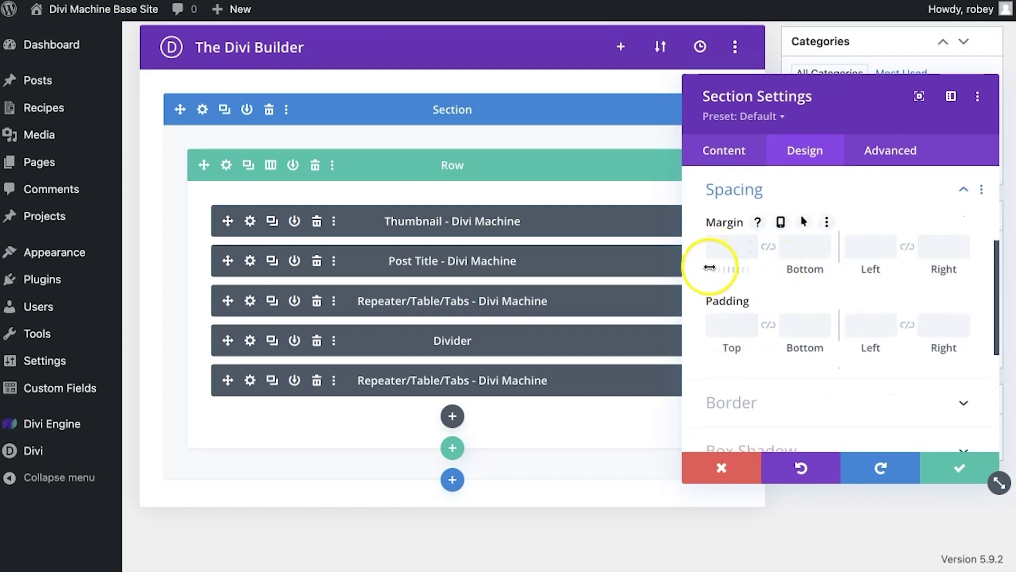
left_click(768, 247)
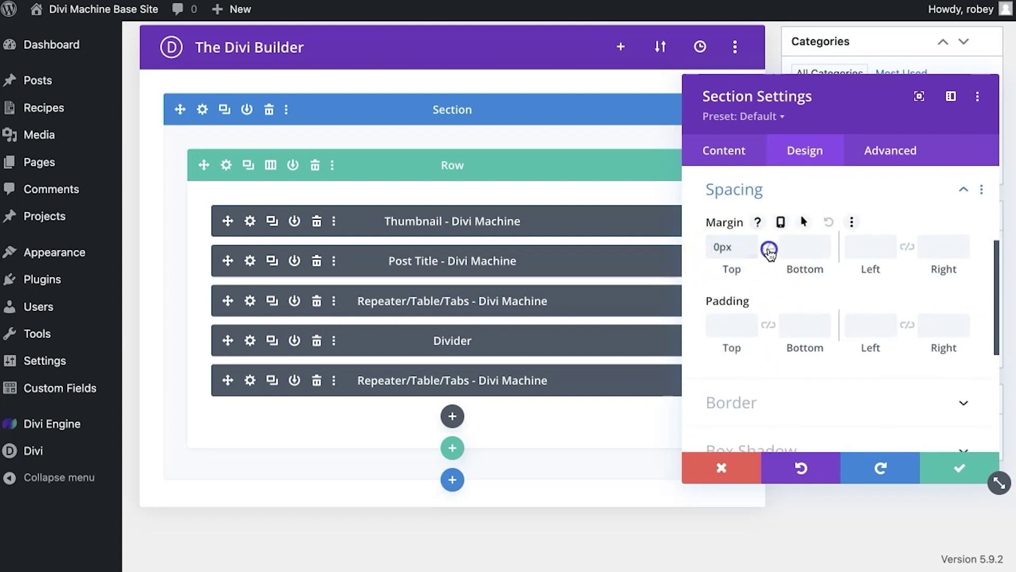
left_click(721, 324)
type("0")
left_click(771, 325)
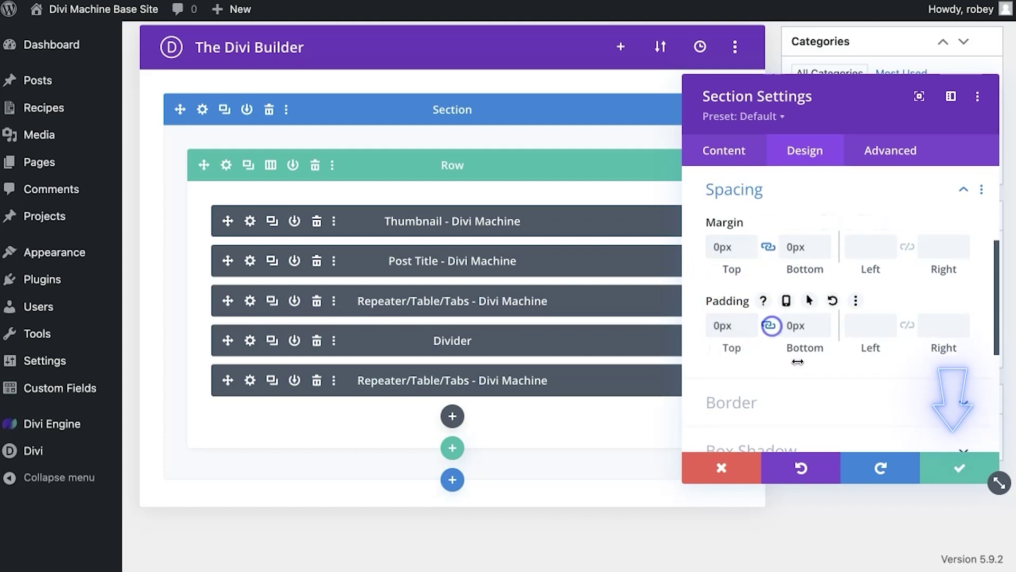
left_click(942, 465)
Set the row's top and bottom margin and padding to 0, linking each pair, and save the row settings
left_click(228, 171)
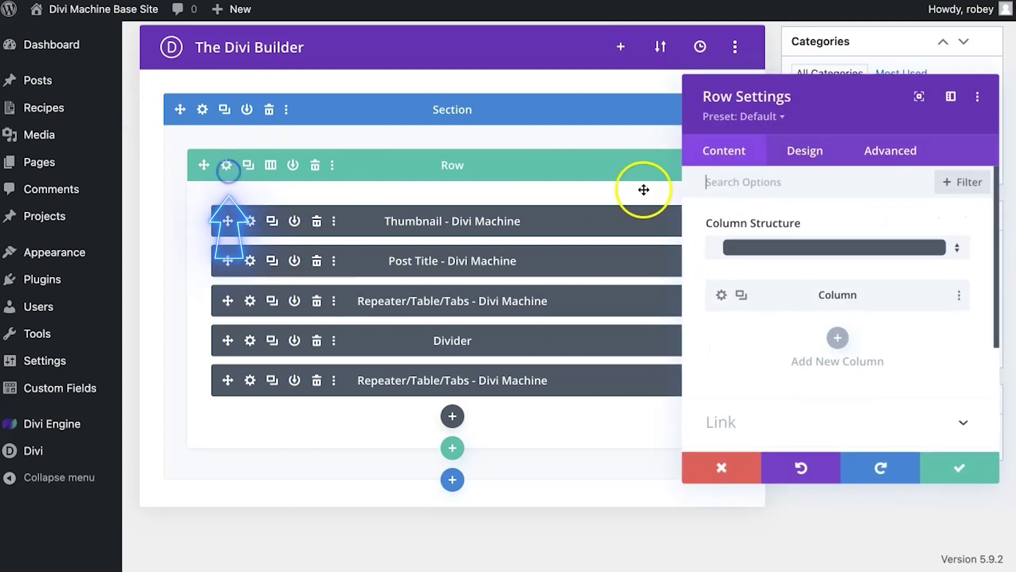
left_click(788, 156)
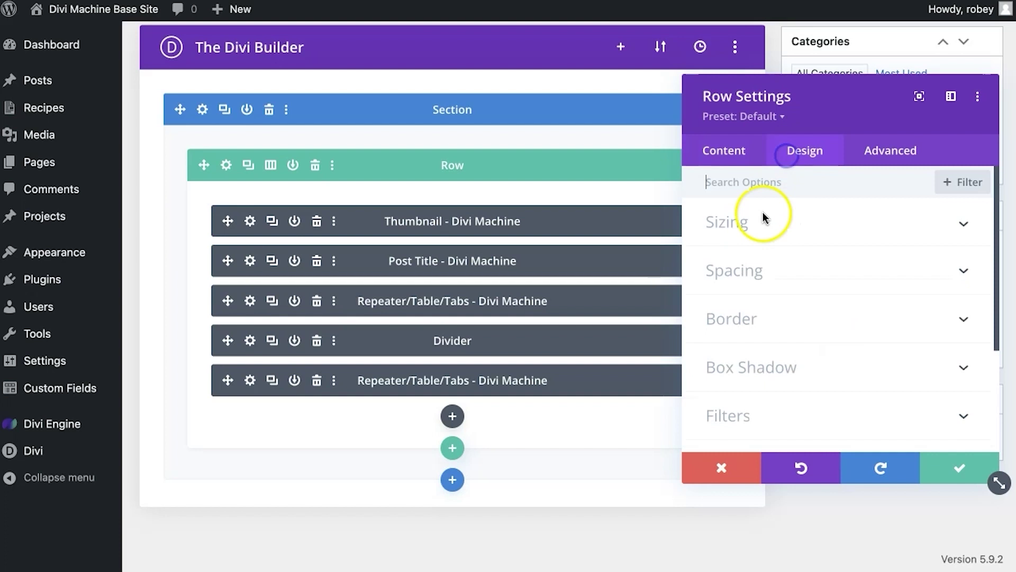
left_click(761, 272)
left_click(708, 243)
type("0")
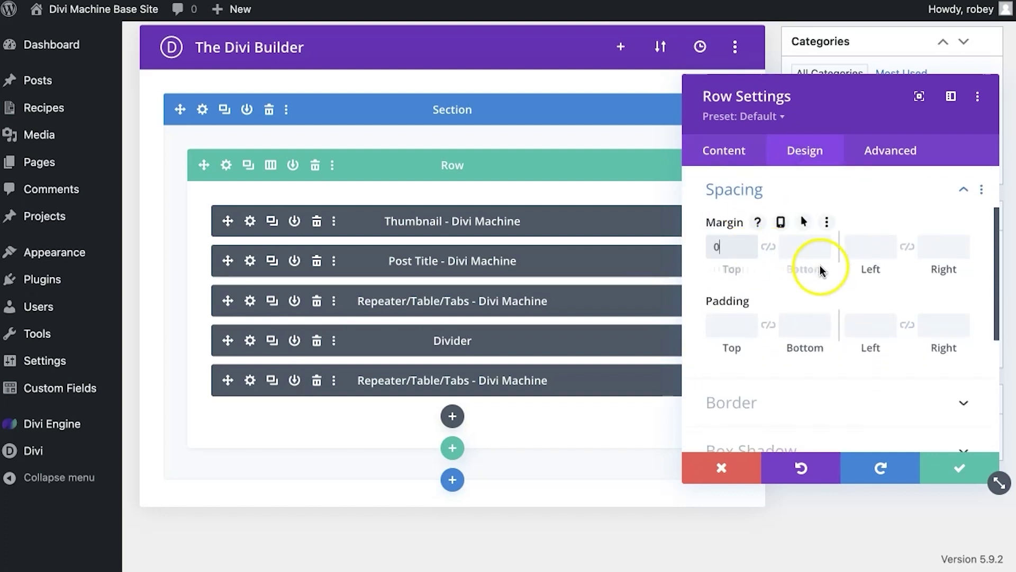
left_click(770, 248)
left_click(722, 322)
type("0")
left_click(768, 325)
left_click(931, 467)
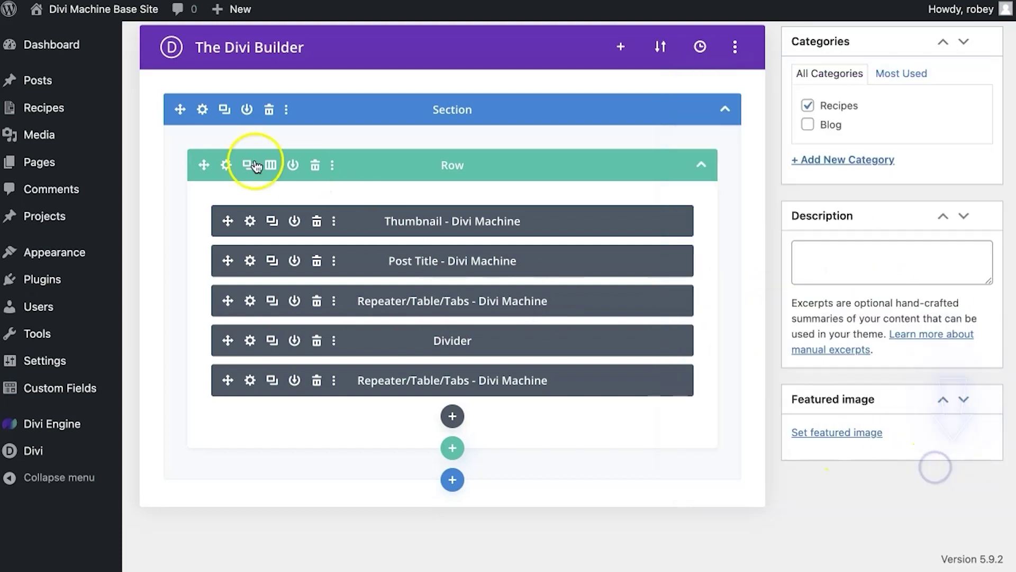
left_click(226, 165)
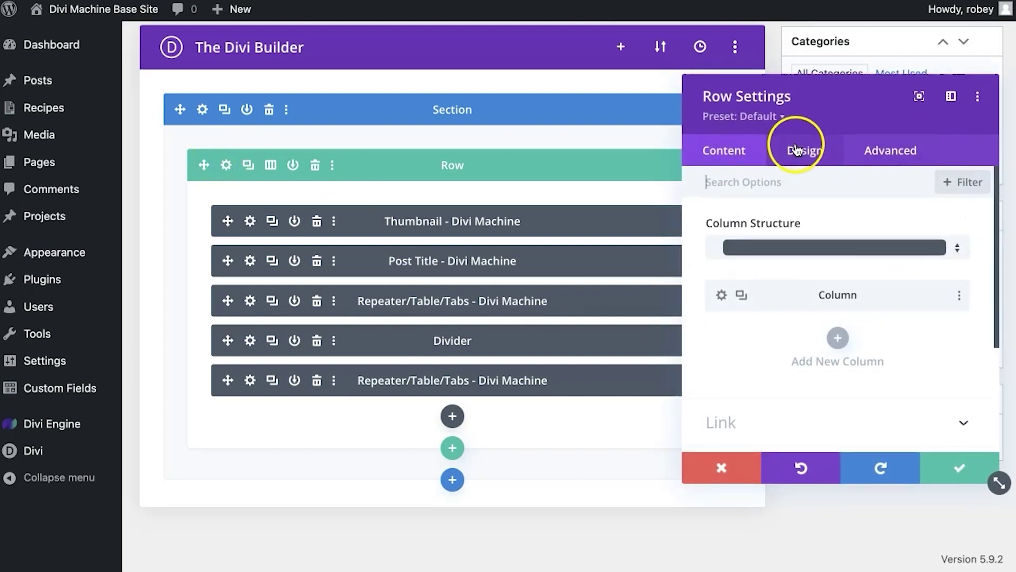
left_click(959, 474)
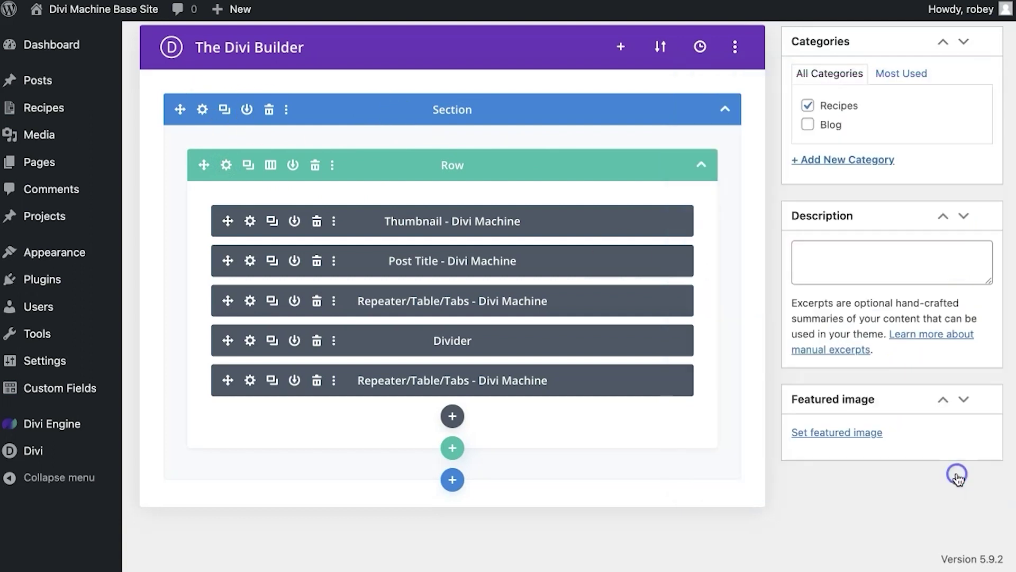
Update the Recipe Loop layout and check the gram suffixes and card spacing on the front-end page
scroll(399, 173, "up", 4)
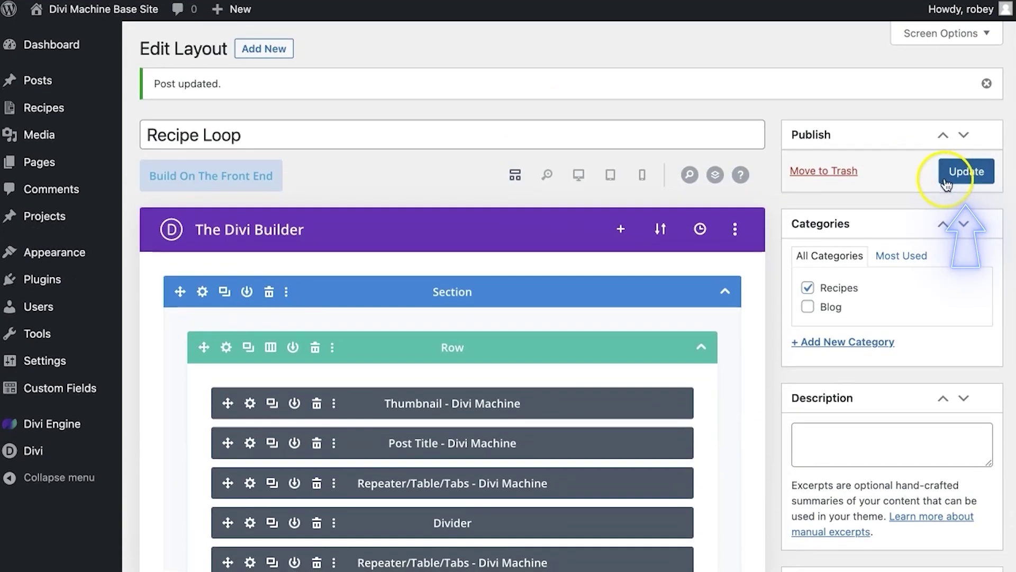
left_click(952, 174)
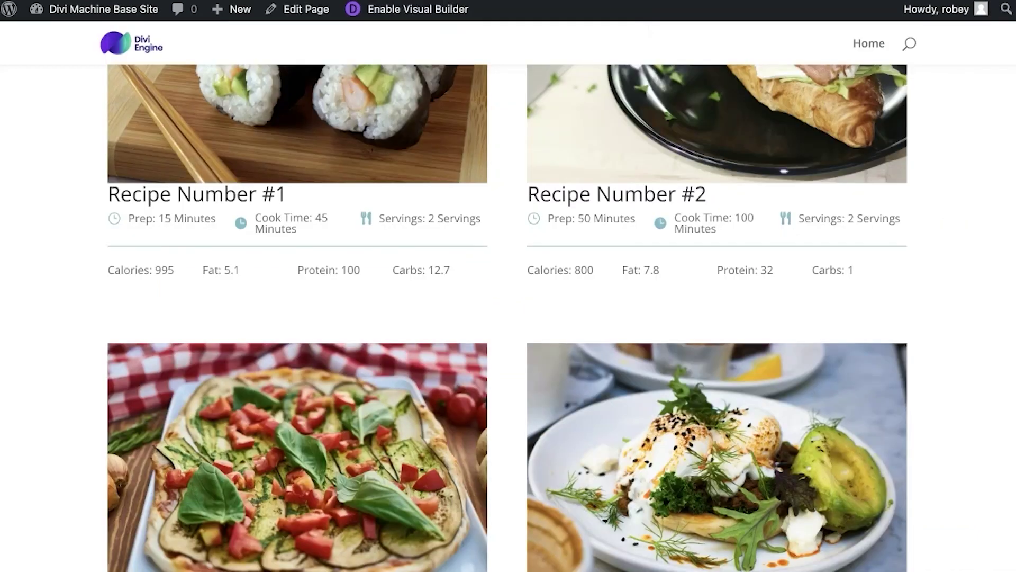
scroll(552, 224, "up", 5)
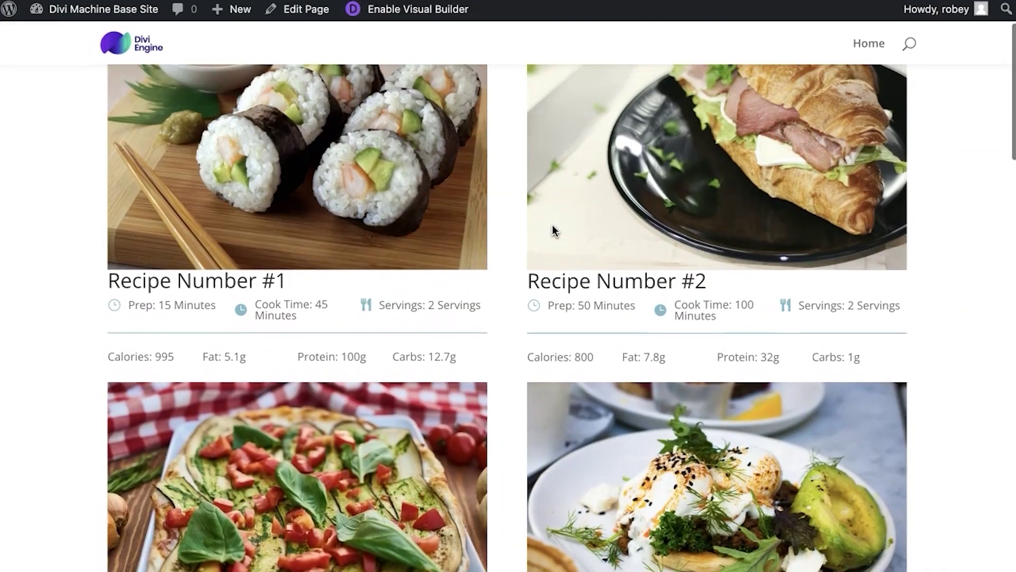
scroll(552, 224, "down", 2)
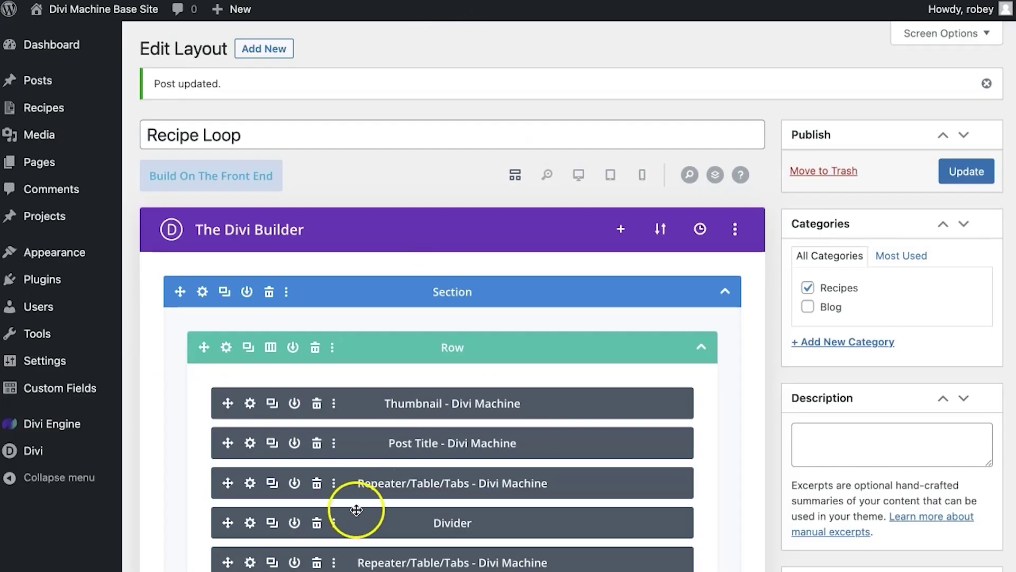
Apply the first box shadow preset, with an even glow on all sides, to the section
scroll(351, 505, "down", 3)
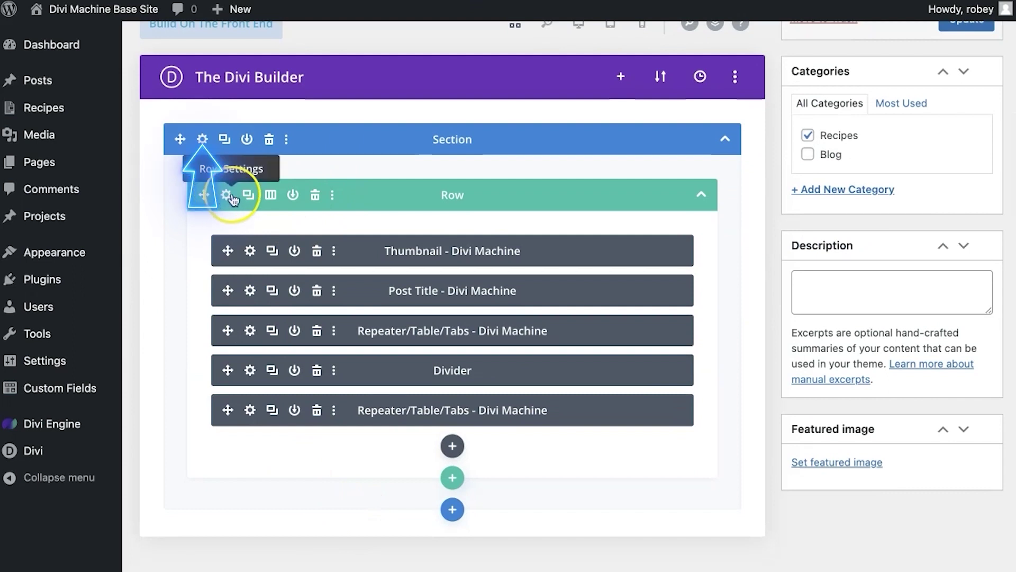
left_click(203, 137)
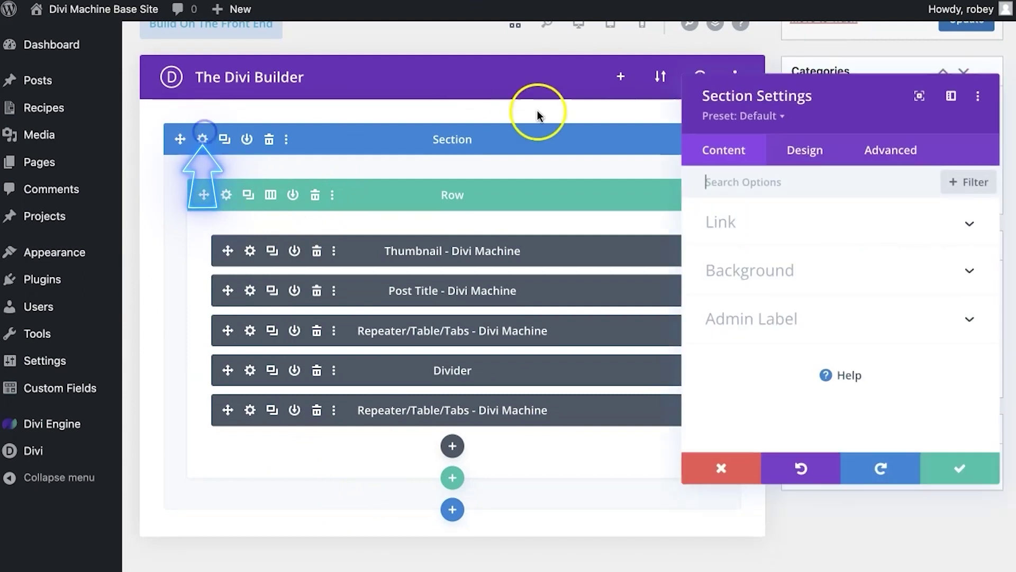
left_click(810, 153)
scroll(790, 390, "down", 2)
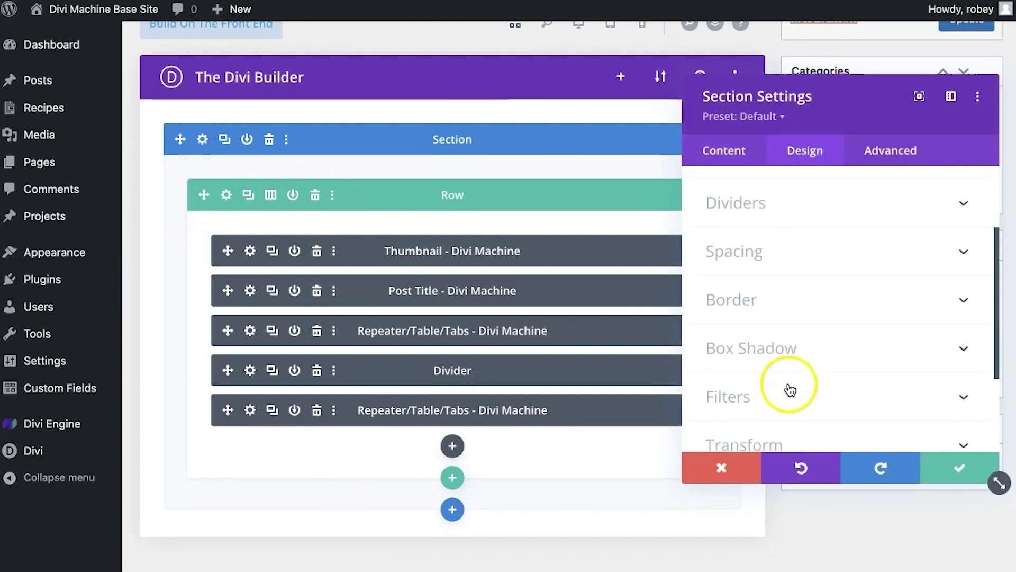
left_click(778, 347)
scroll(793, 318, "down", 2)
left_click(812, 274)
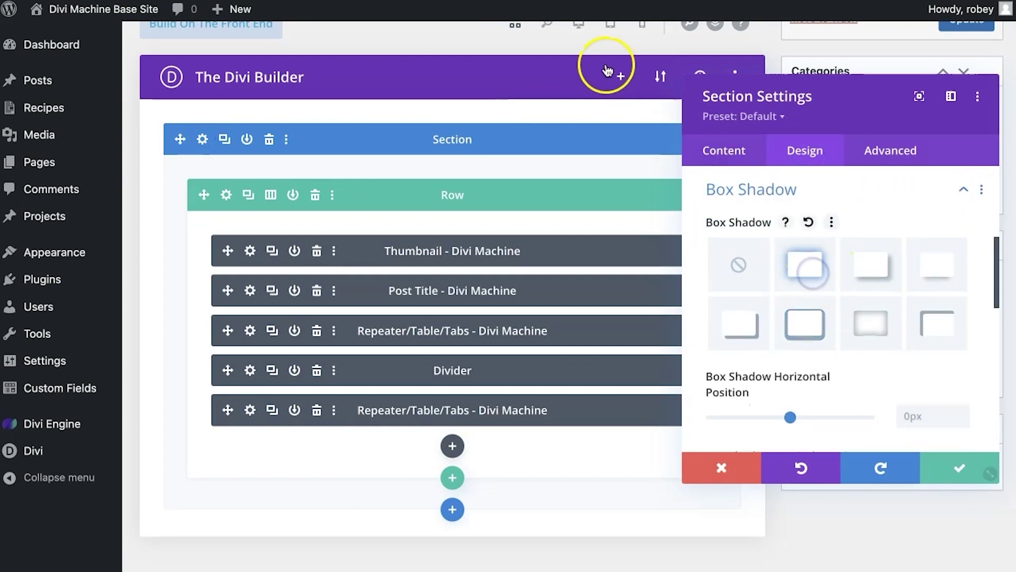
Preview the layout in desktop view and inspect the section's box shadow around the recipe card
left_click(578, 27)
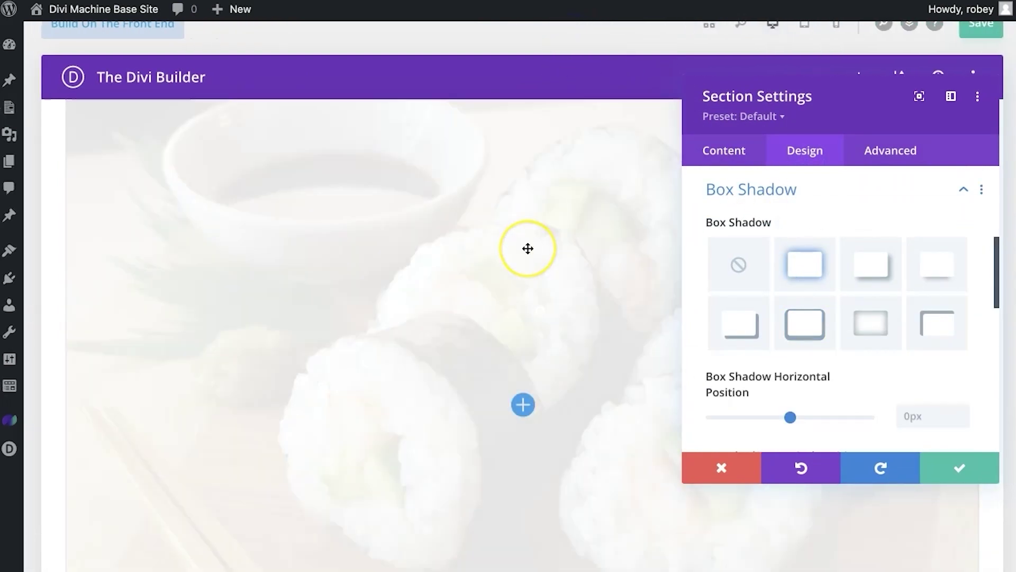
scroll(527, 248, "down", 10)
scroll(508, 259, "up", 5)
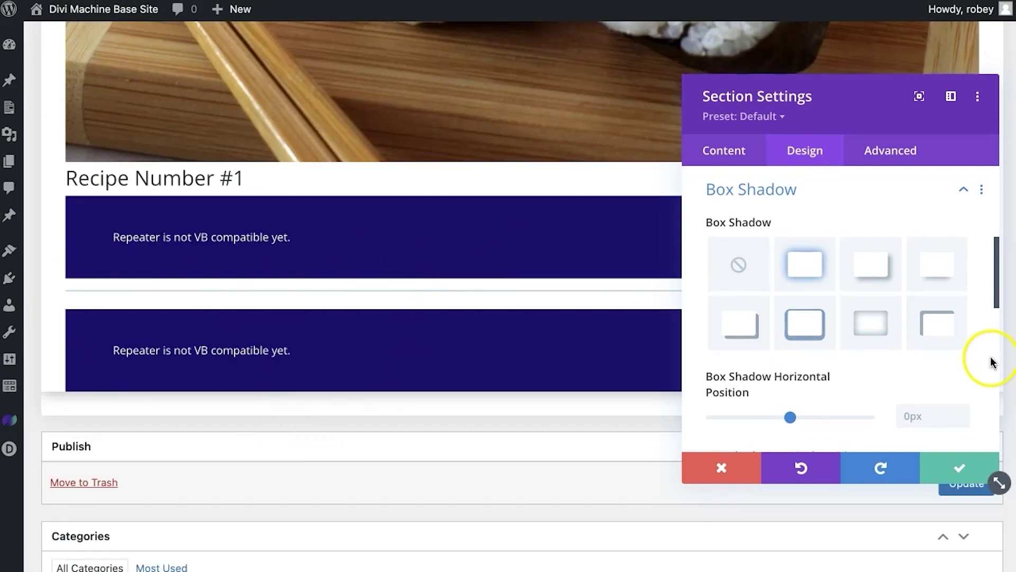
left_click(797, 273)
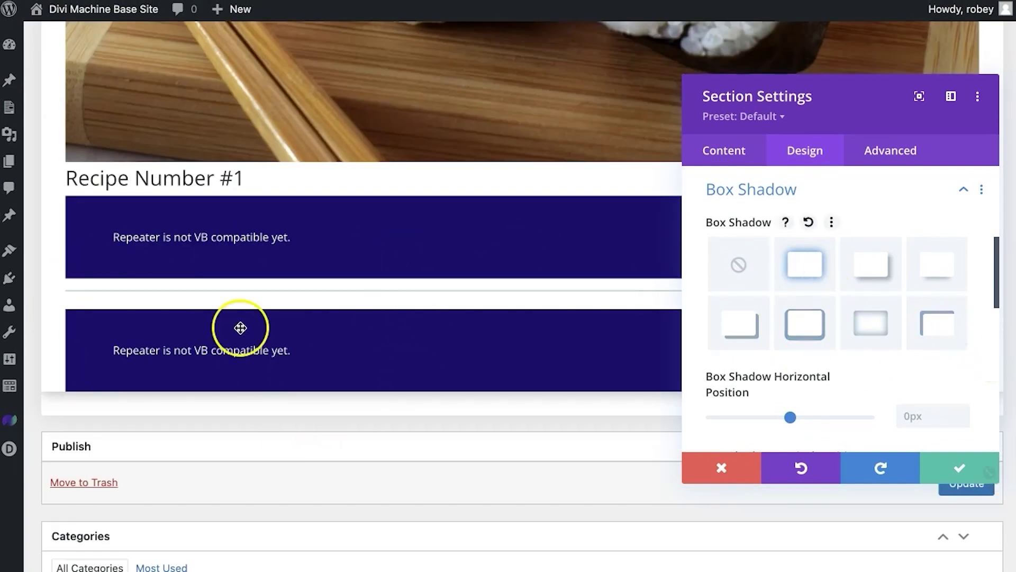
scroll(535, 228, "up", 5)
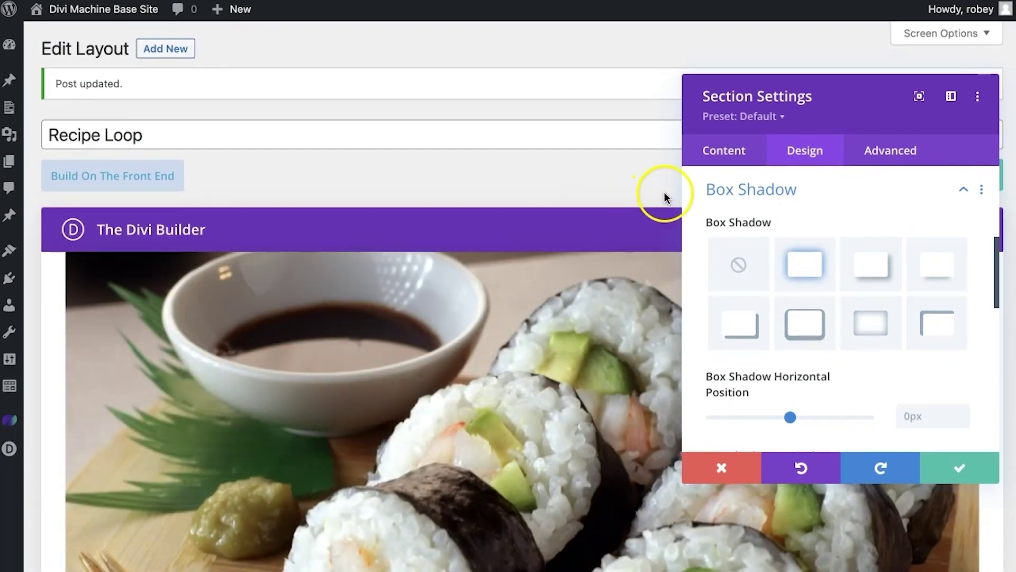
Move the section settings dialog aside and preview the recipe card in phone view
left_click_drag(847, 108, 800, 71)
left_click(834, 176)
scroll(608, 413, "down", 5)
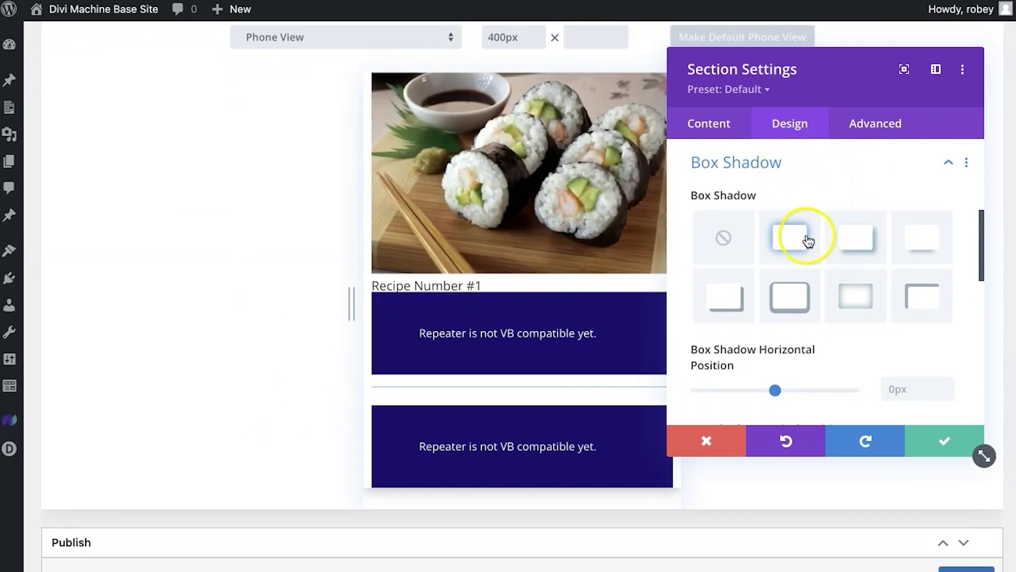
Set all four of the section's rounded corners to 15px
scroll(805, 236, "up", 5)
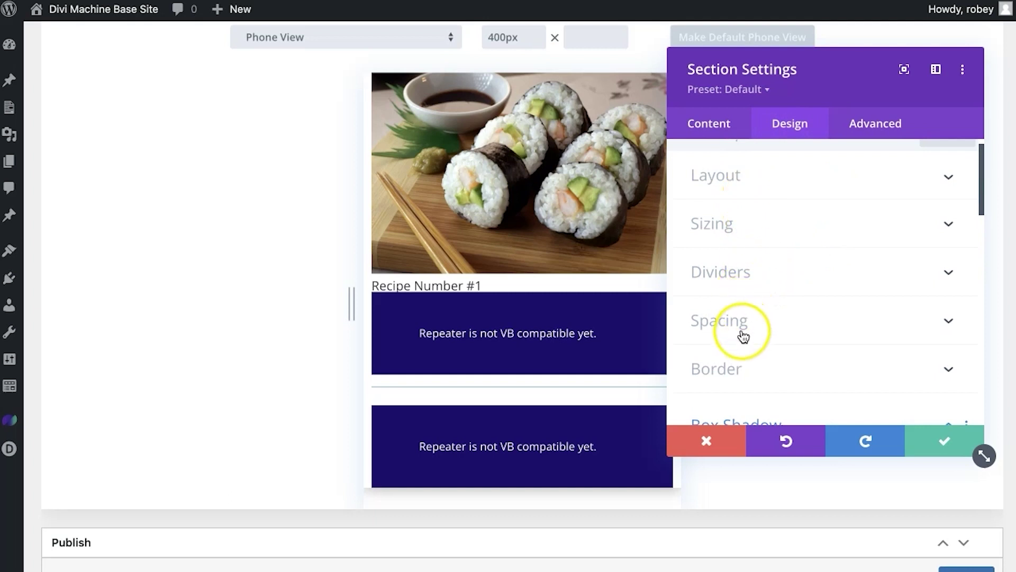
scroll(741, 337, "down", 3)
left_click(740, 234)
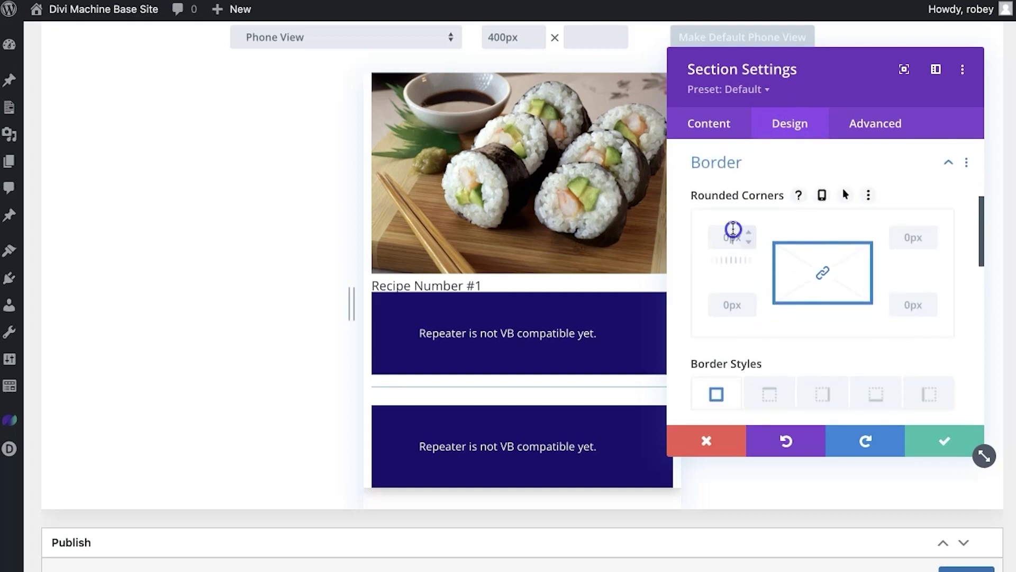
type("25px")
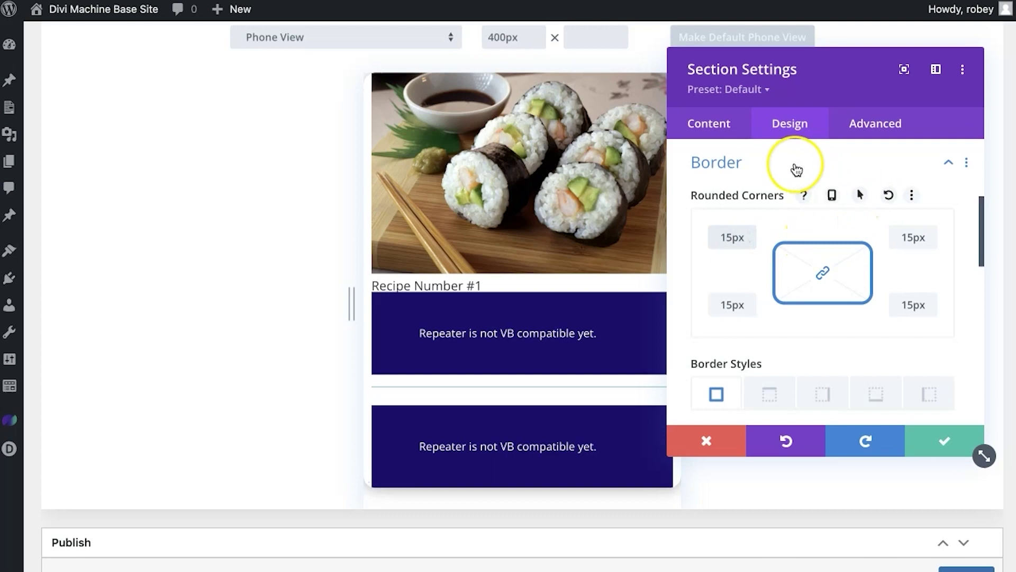
Set the section's padding to 25px top and bottom and a linked 15px left and right
scroll(796, 170, "up", 5)
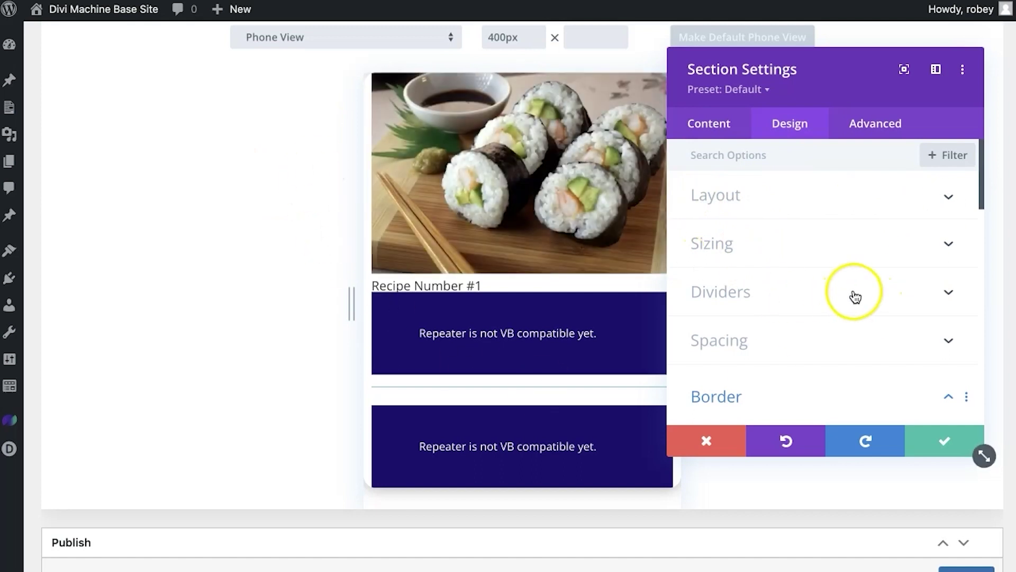
left_click(750, 340)
double_click(710, 298)
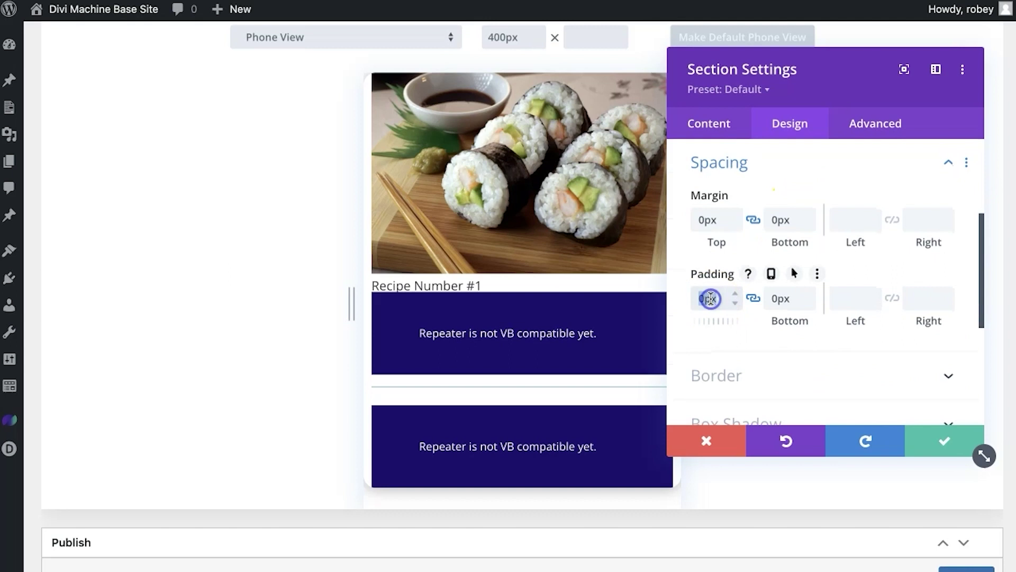
left_click(751, 299)
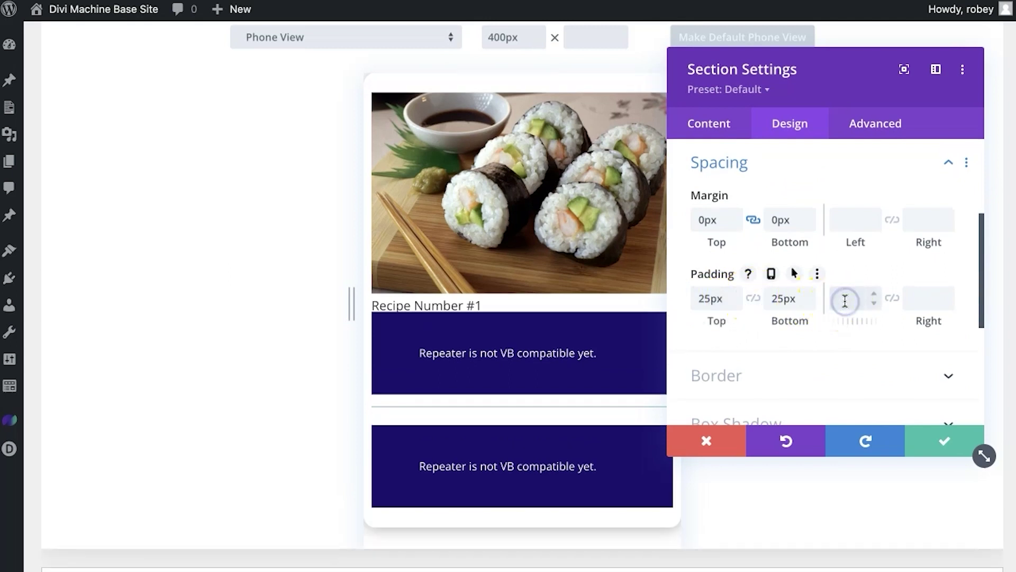
left_click(875, 298)
type("15")
left_click(892, 297)
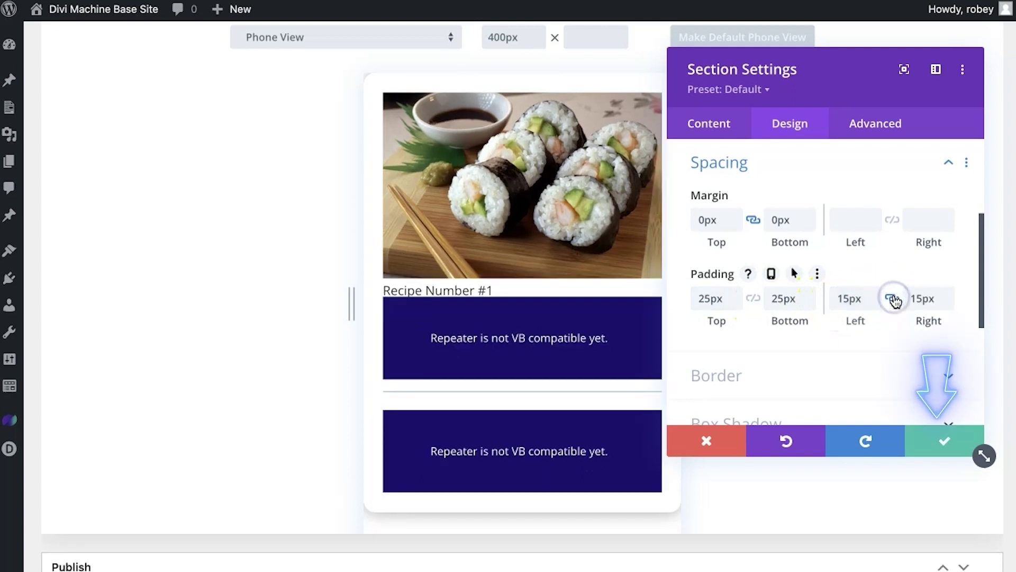
Save the section settings and update the Recipe Loop layout
left_click(943, 439)
scroll(773, 267, "up", 5)
left_click(972, 176)
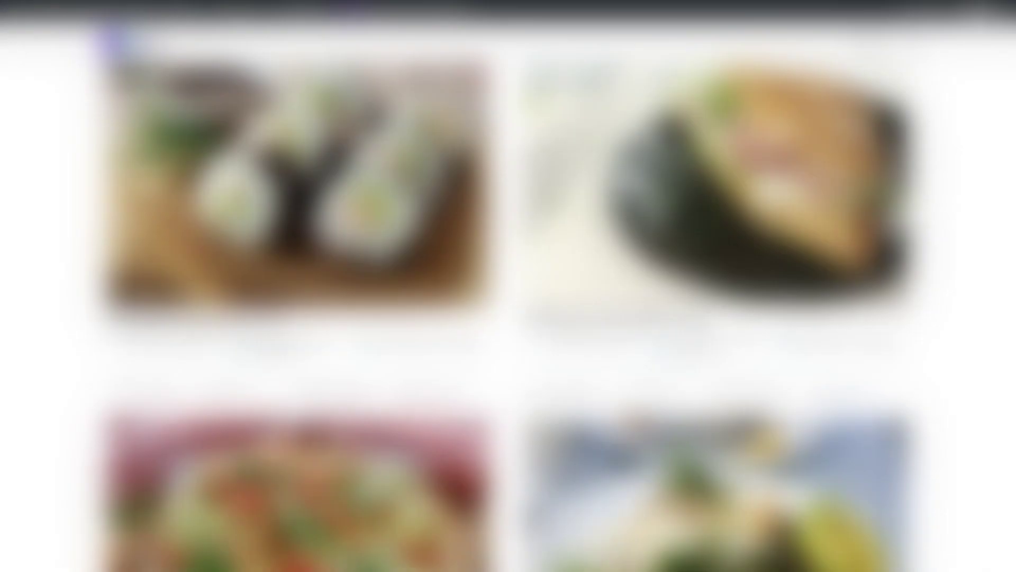
Examine the styled recipe cards on the live recipes page, including their images, details and nutritional values
scroll(792, 371, "up", 2)
scroll(792, 370, "down", 2)
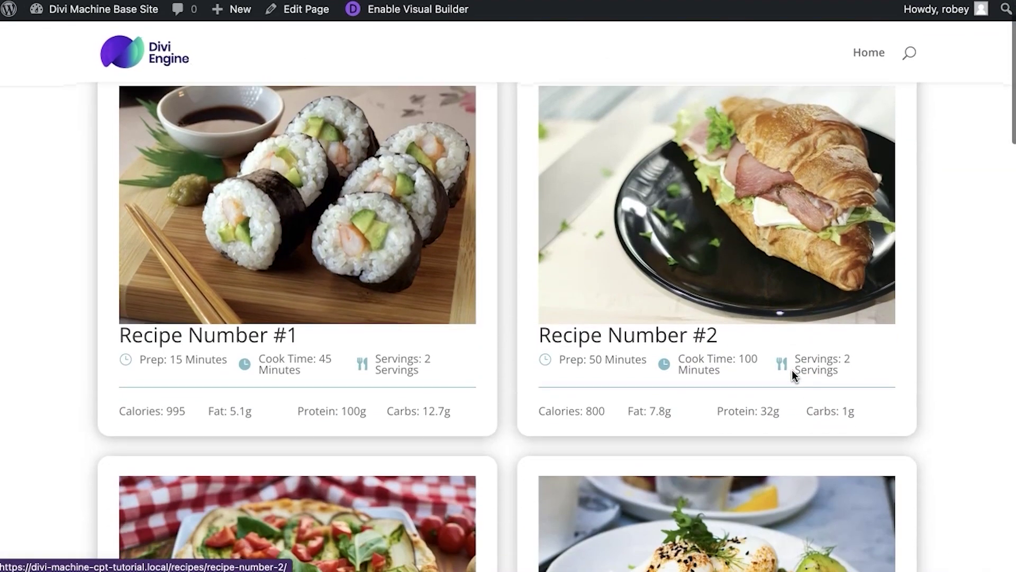
scroll(676, 483, "up", 3)
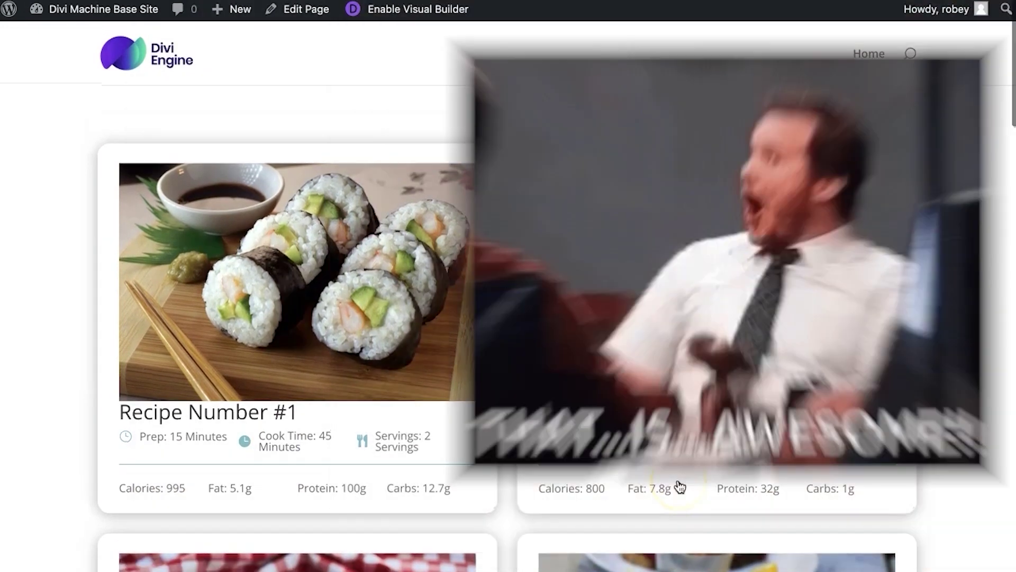
scroll(678, 485, "down", 5)
scroll(677, 484, "down", 2)
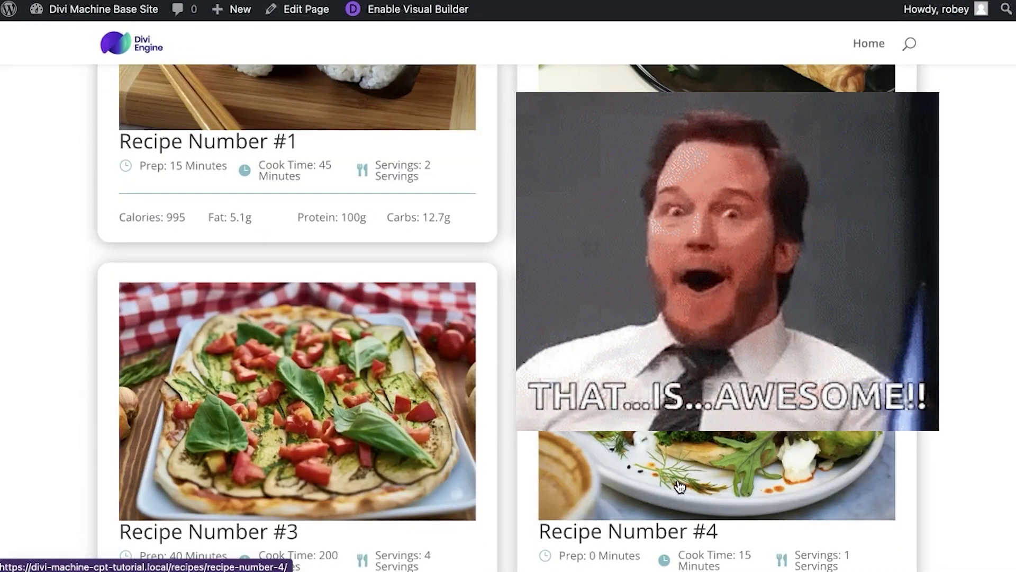
scroll(832, 524, "down", 3)
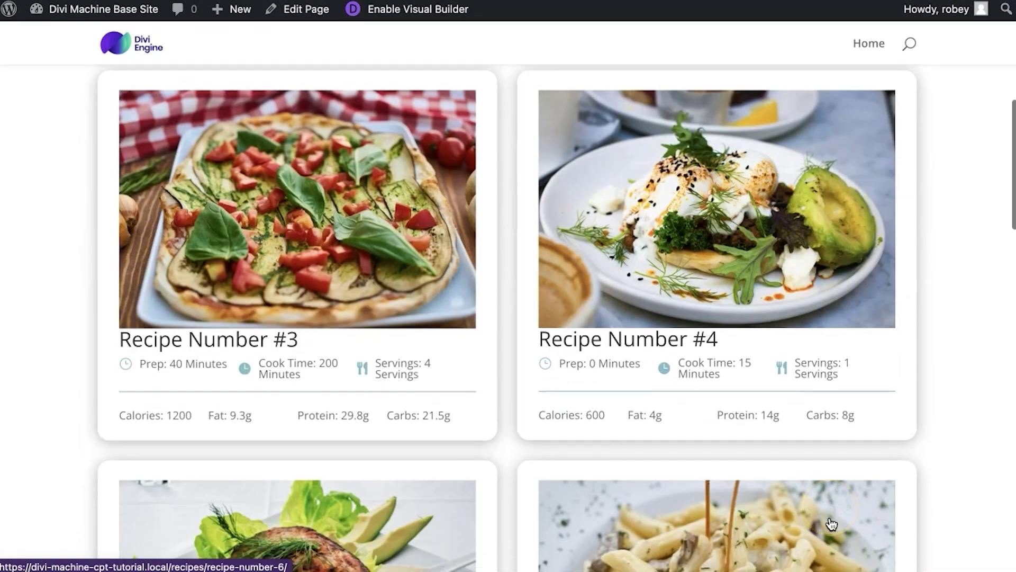
scroll(832, 524, "down", 5)
scroll(832, 524, "up", 10)
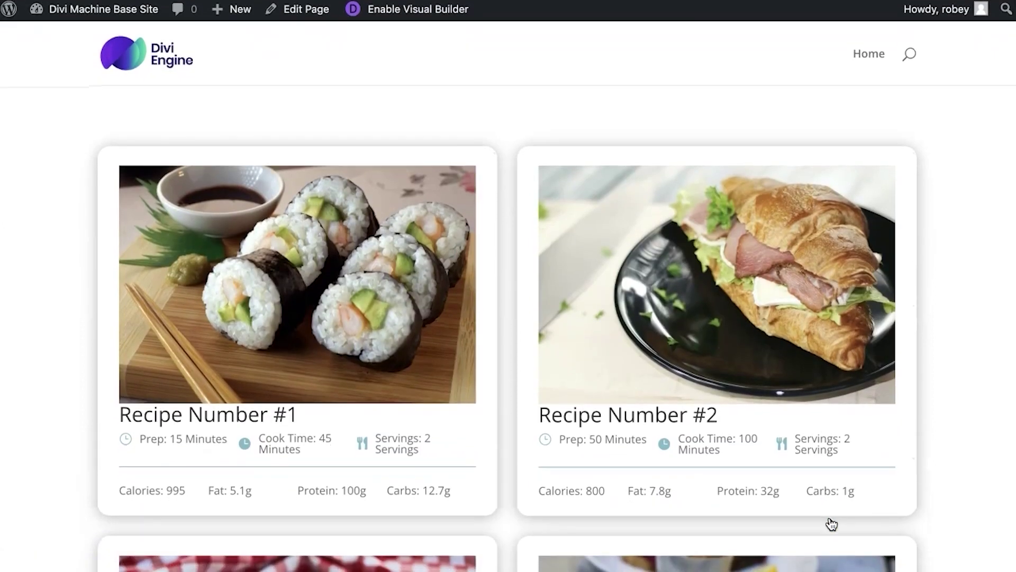
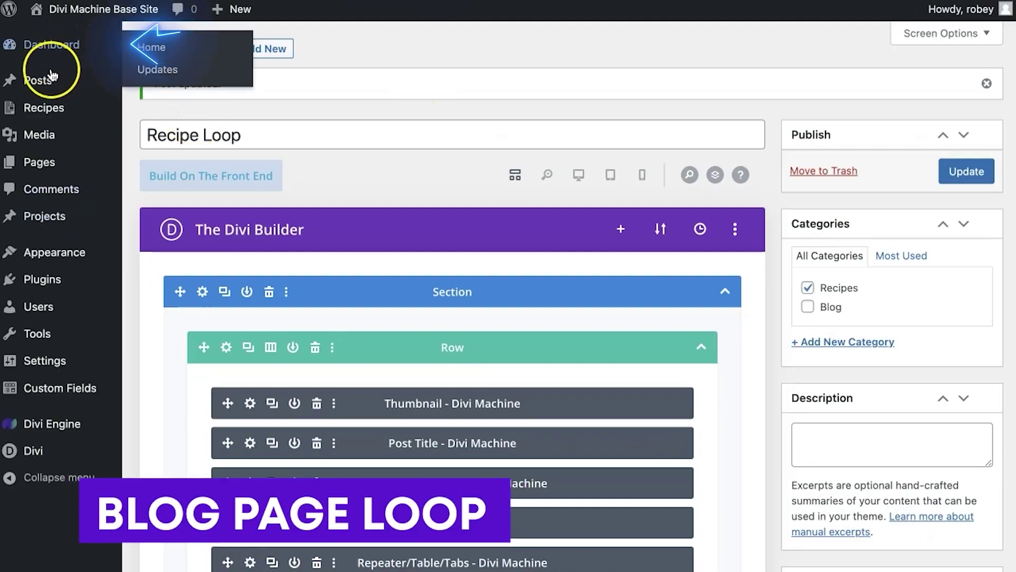
Go to the site's page list and view the Blog Post Archive – Divi page in a new tab
left_click(60, 44)
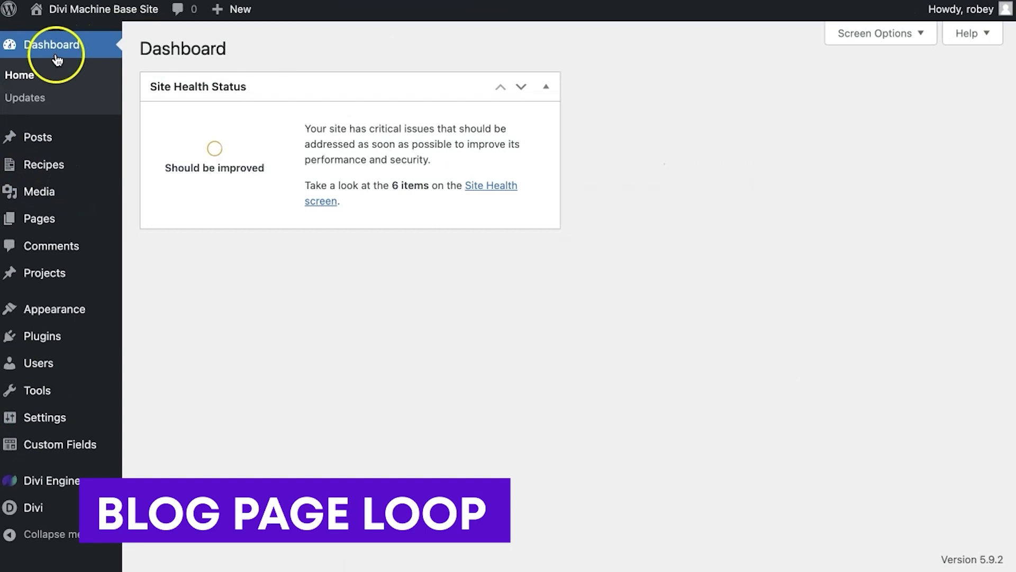
left_click(40, 219)
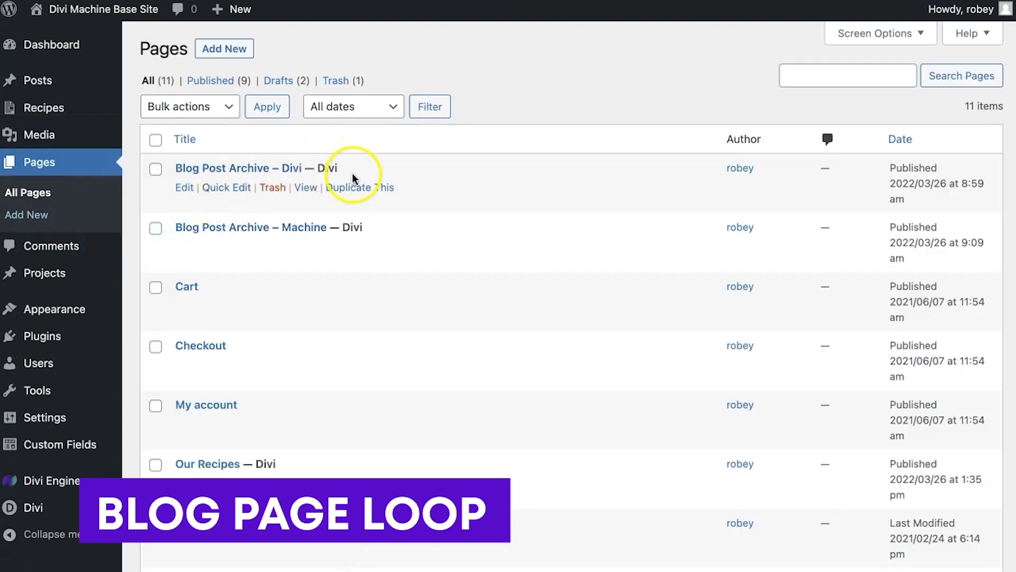
right_click(304, 186)
left_click(325, 195)
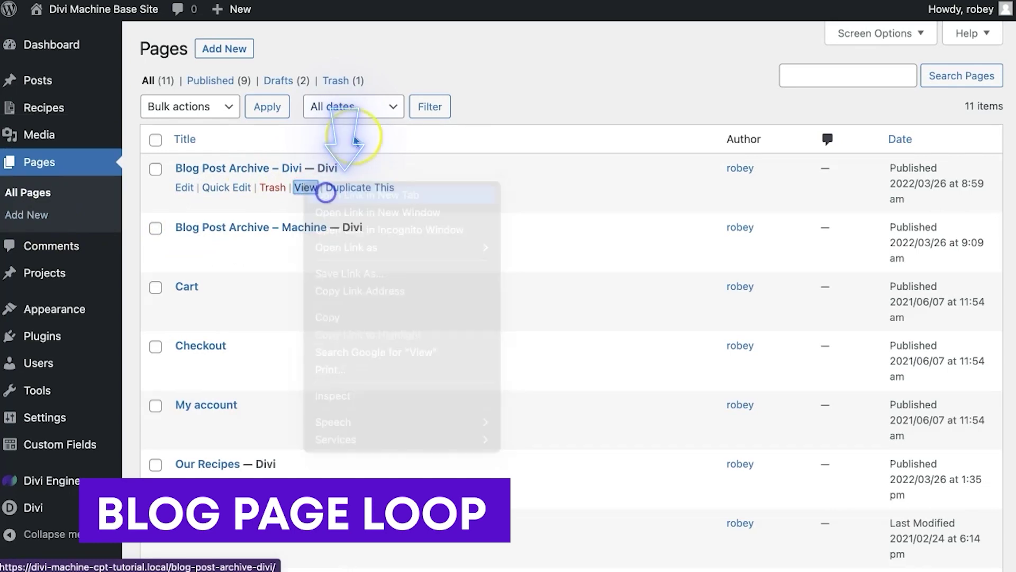
left_click(423, 1)
scroll(526, 344, "down", 10)
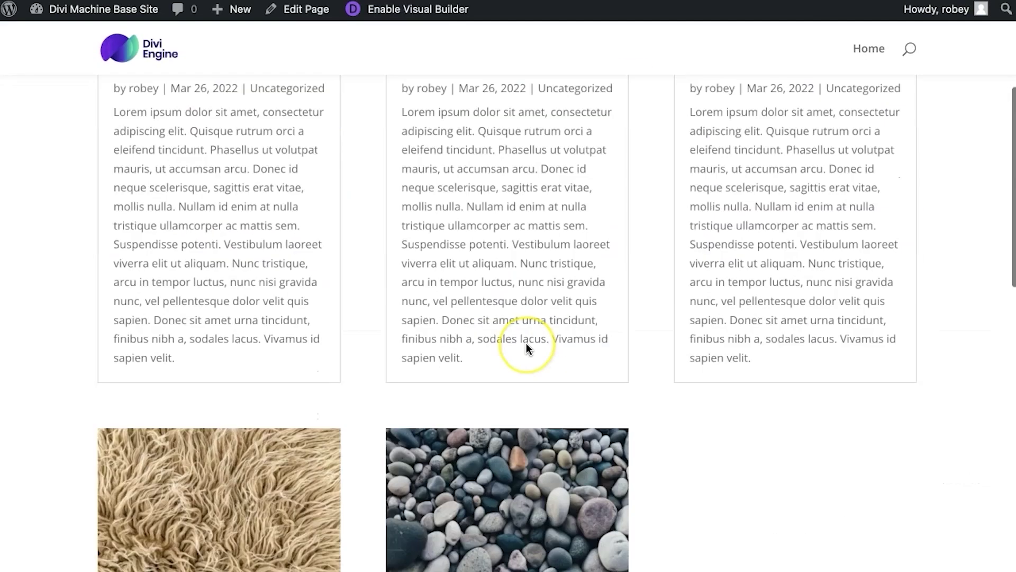
scroll(526, 344, "up", 10)
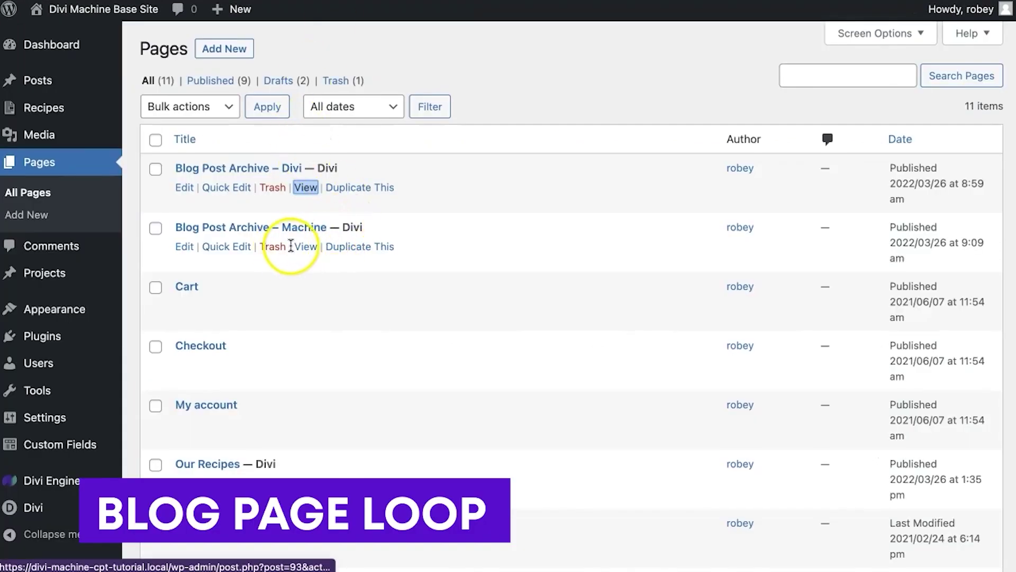
View the Blog Post Archive – Machine page in a new tab and look through its first posts
right_click(306, 247)
left_click(313, 255)
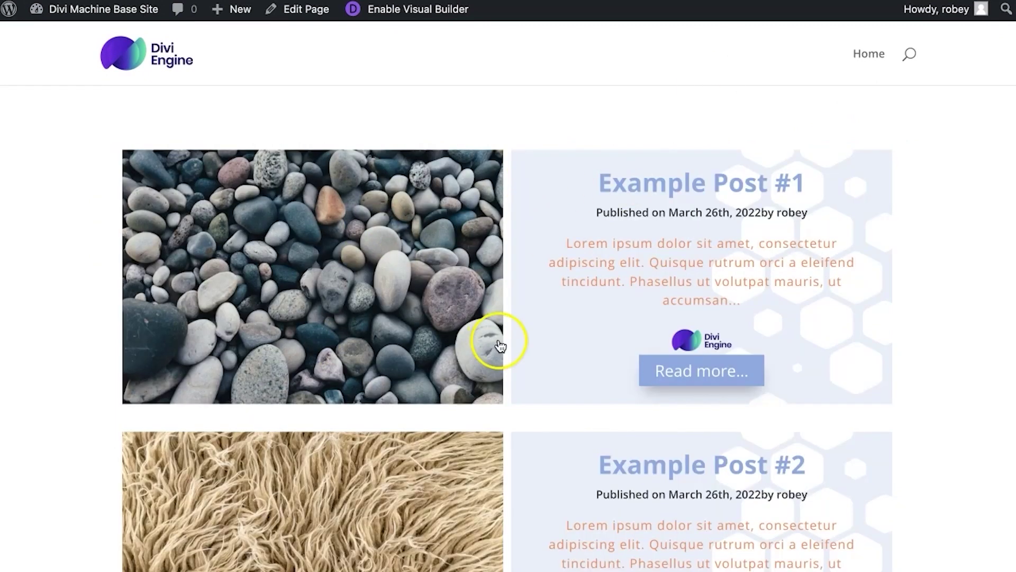
scroll(499, 343, "down", 8)
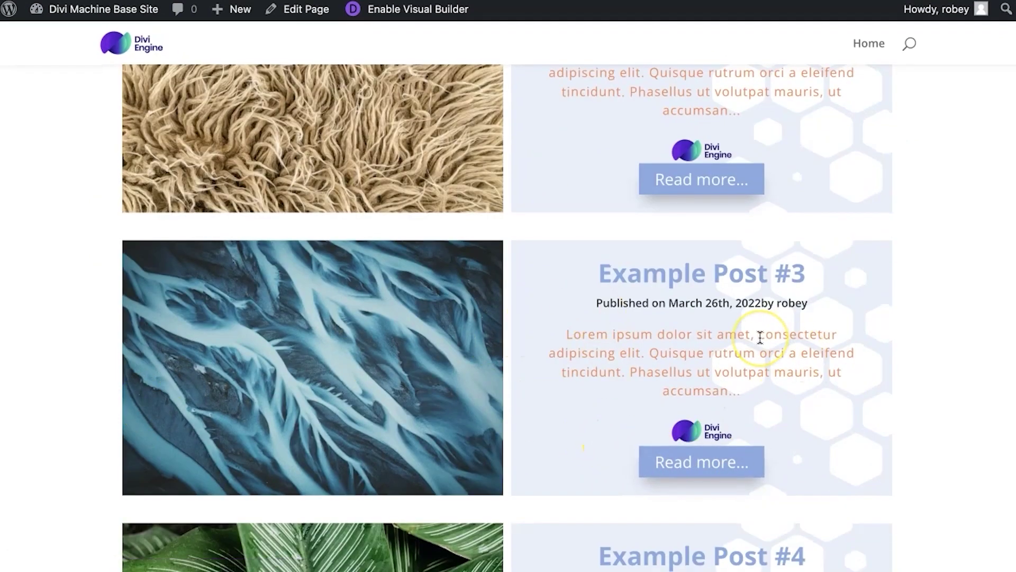
Highlight Example Post #3's title and publication line, check its author's archive page, and return to the blog archive
left_click(686, 337)
left_click_drag(598, 302, 796, 306)
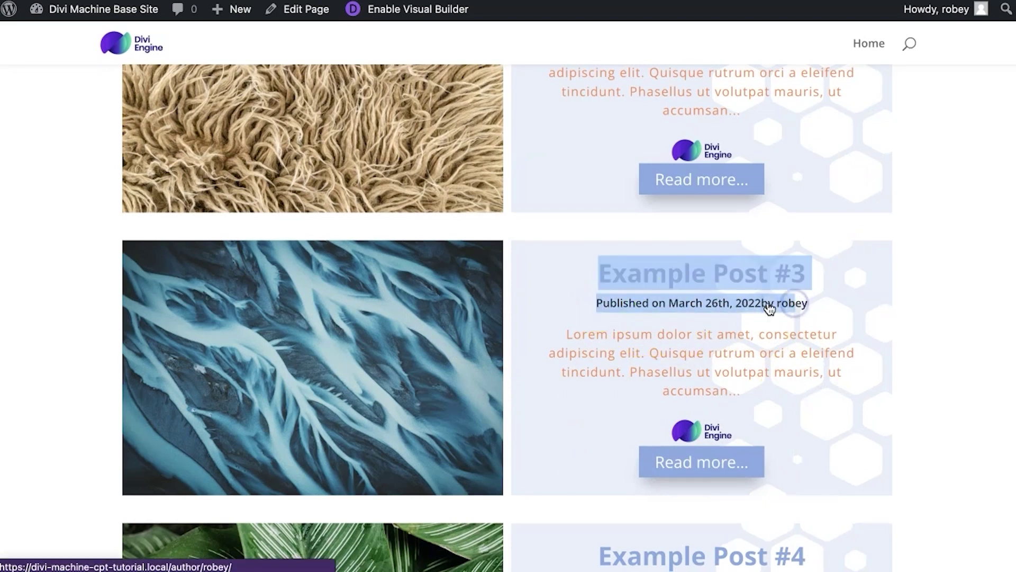
left_click(693, 302)
left_click(614, 319)
scroll(614, 320, "down", 3)
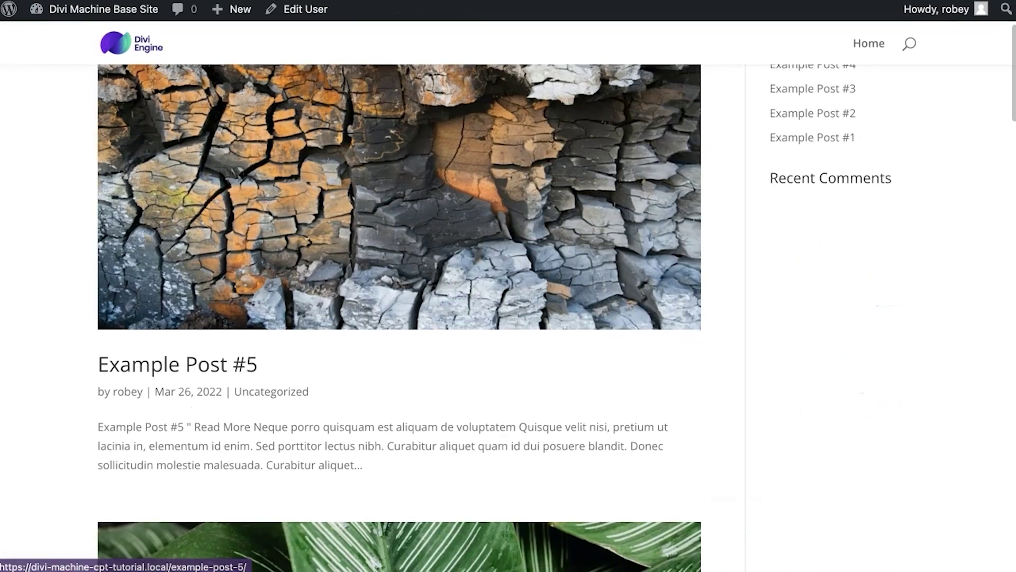
key("alt+Left")
Examine the remaining example posts and their Read more buttons on the Machine blog archive
scroll(664, 333, "down", 8)
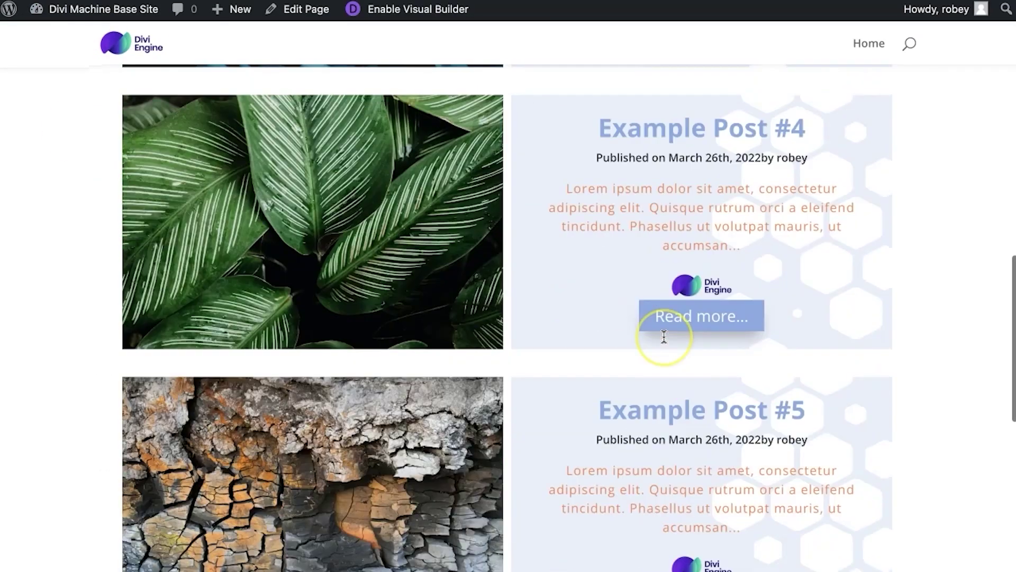
scroll(664, 337, "down", 5)
scroll(662, 336, "up", 12)
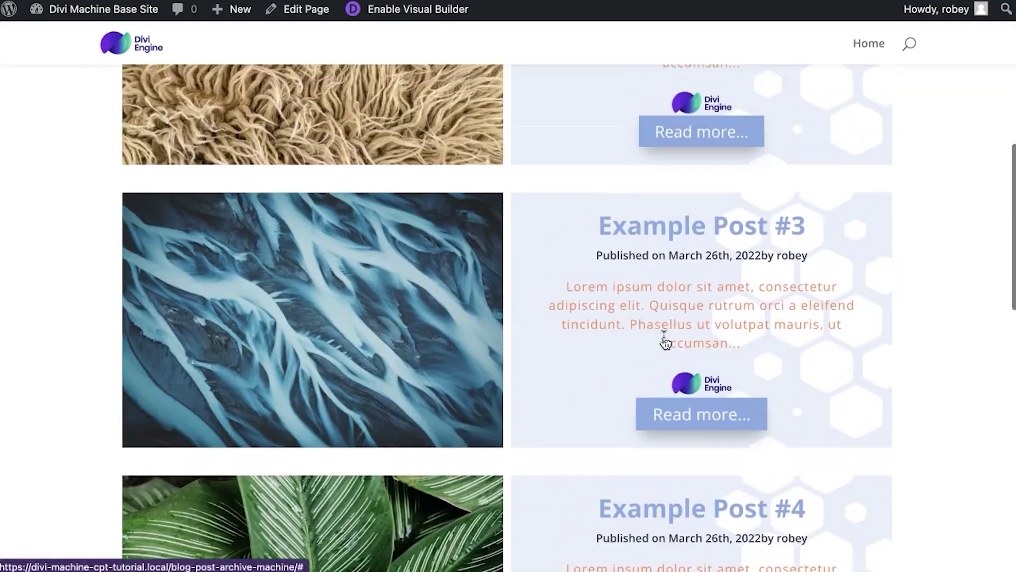
scroll(665, 342, "up", 4)
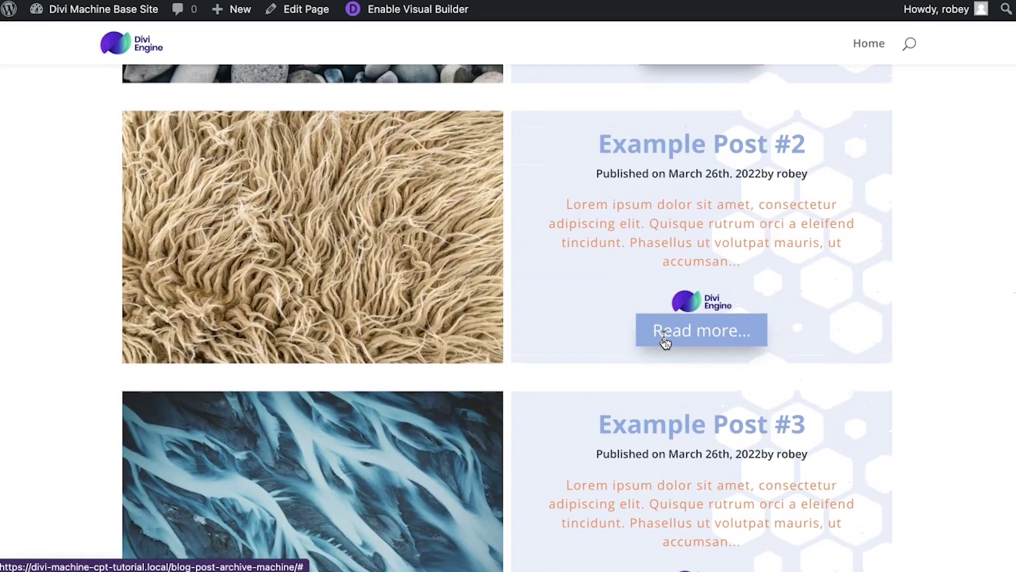
scroll(665, 342, "up", 5)
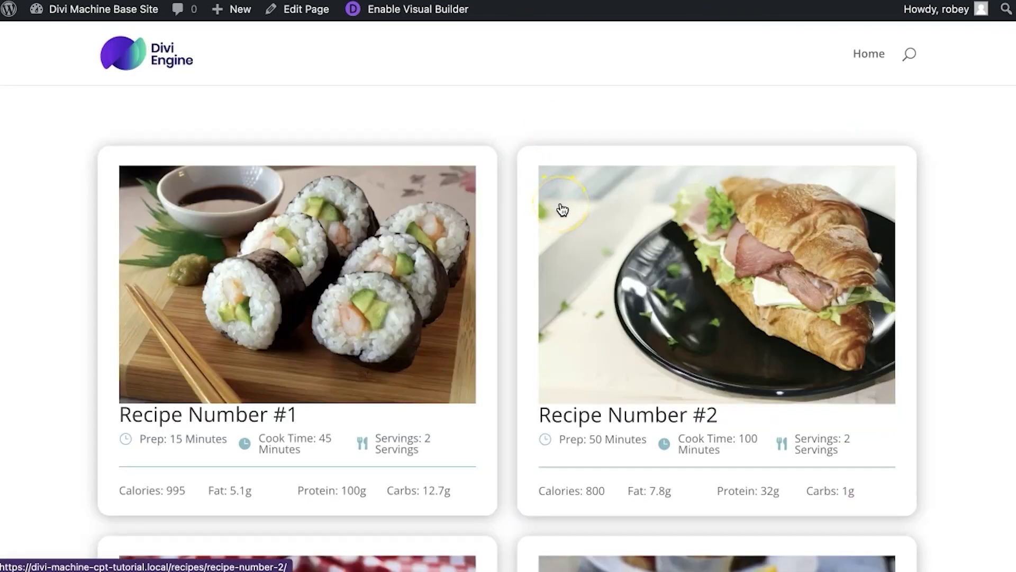
Switch back to the live recipes page and review the recipe card grid down to Recipe Number #6
left_click(869, 62)
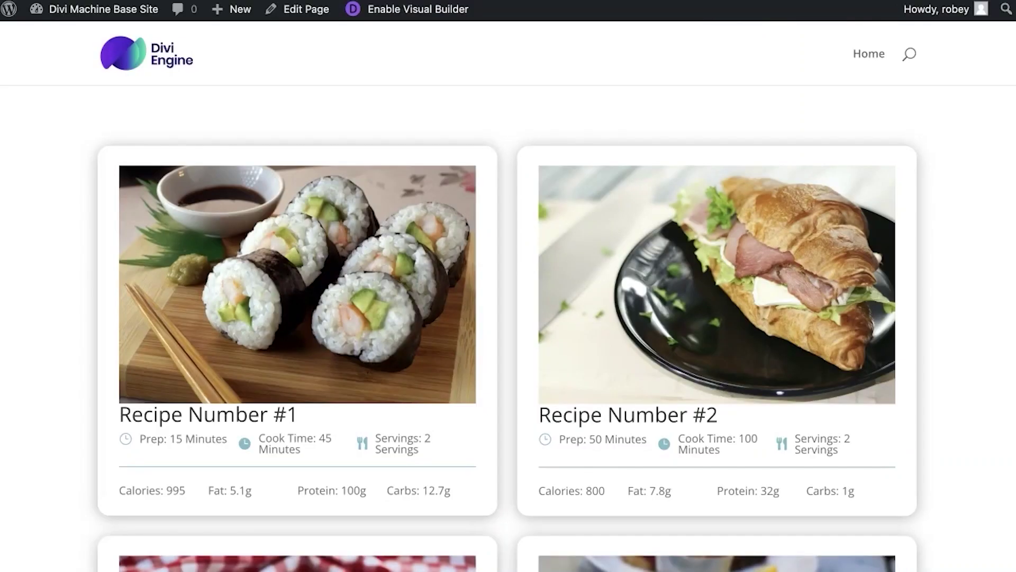
left_click(528, 246)
scroll(528, 246, "down", 10)
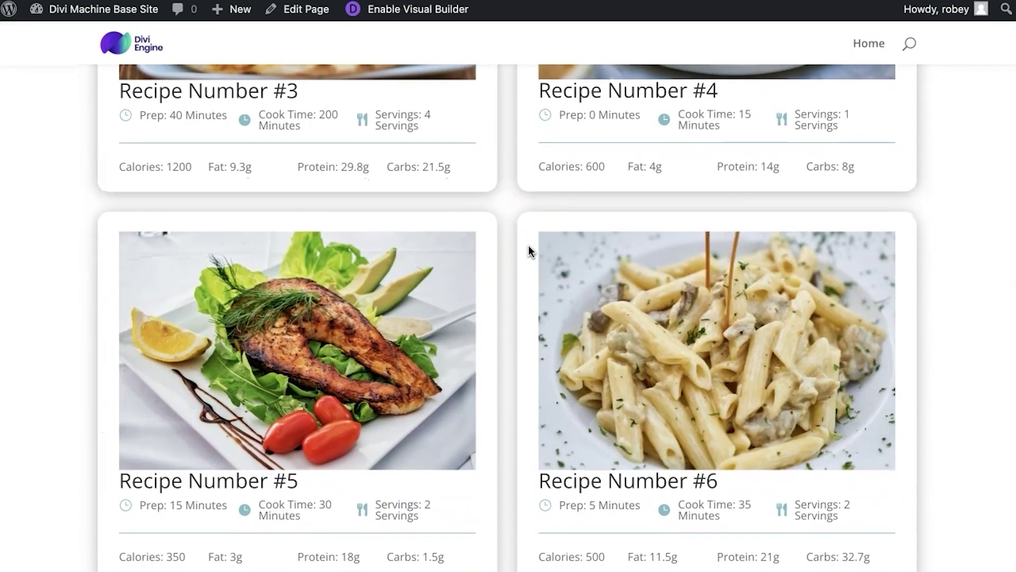
scroll(528, 245, "up", 10)
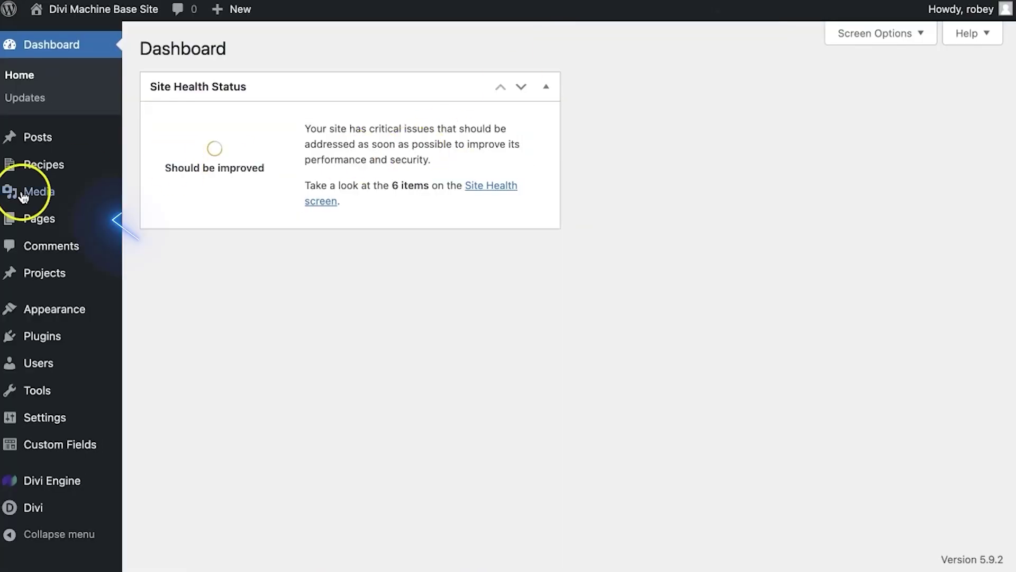
Open the Our Recipes page for editing and bring up the settings of its Archive Loop module
left_click(40, 219)
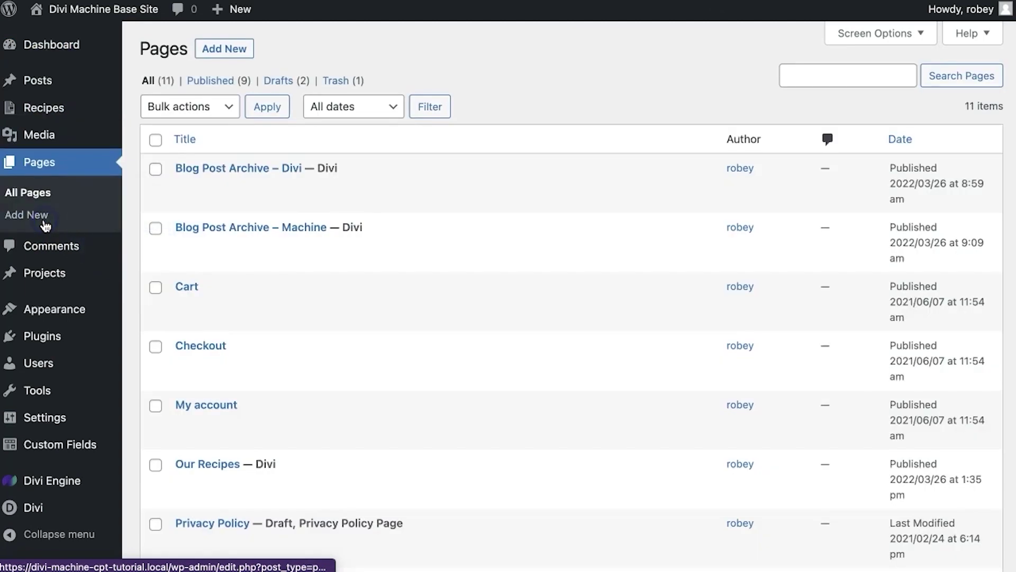
scroll(378, 306, "down", 4)
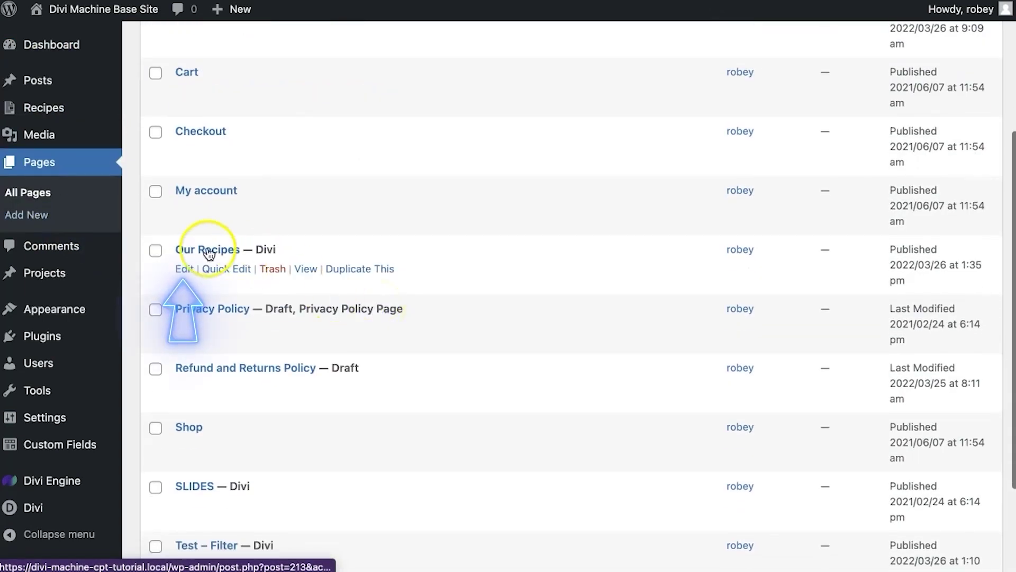
left_click(179, 270)
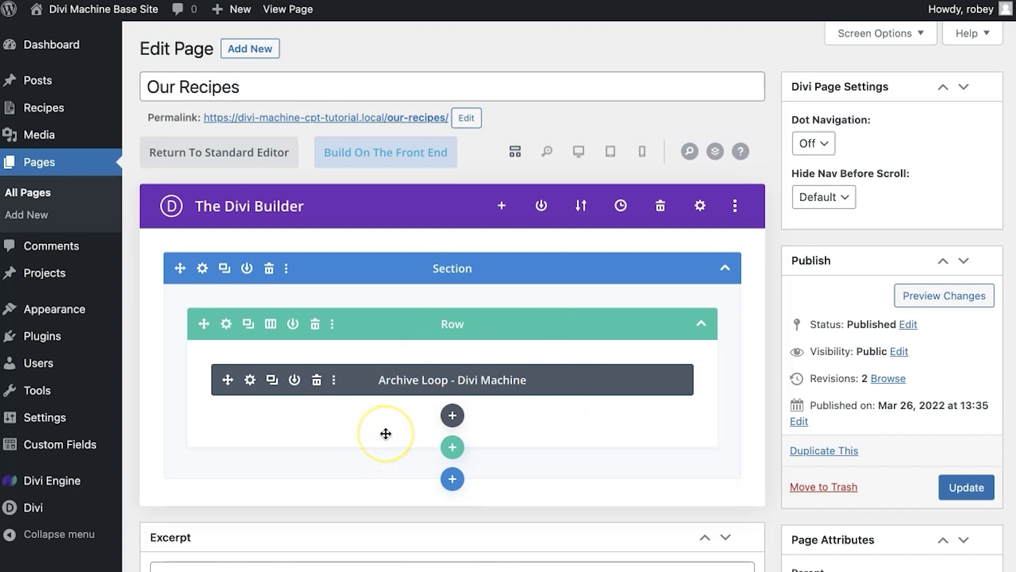
left_click(250, 380)
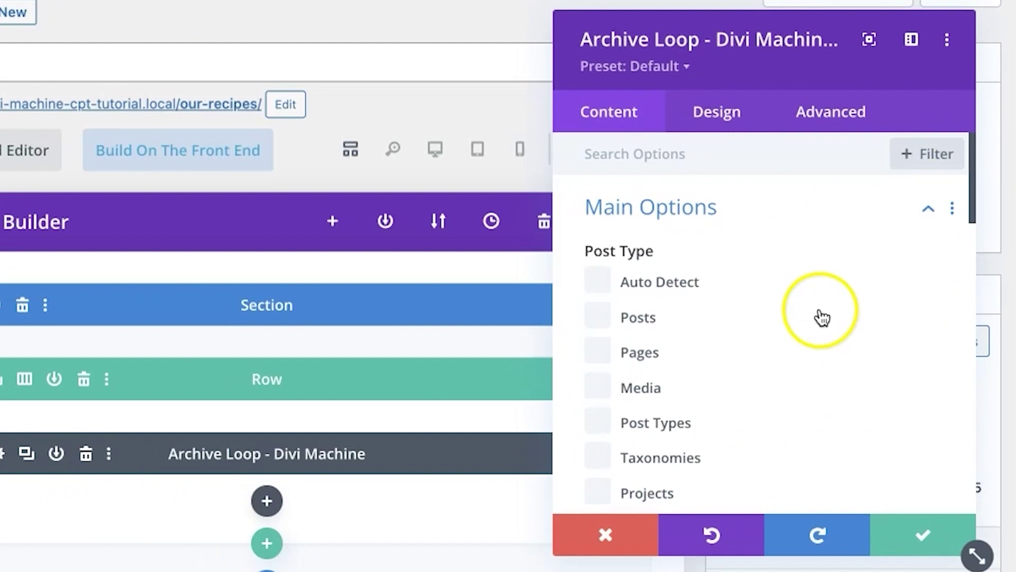
Review the Archive Loop module's post type selection and the available custom loop layouts, keeping Recipe Loop
scroll(869, 278, "down", 3)
scroll(821, 316, "down", 1)
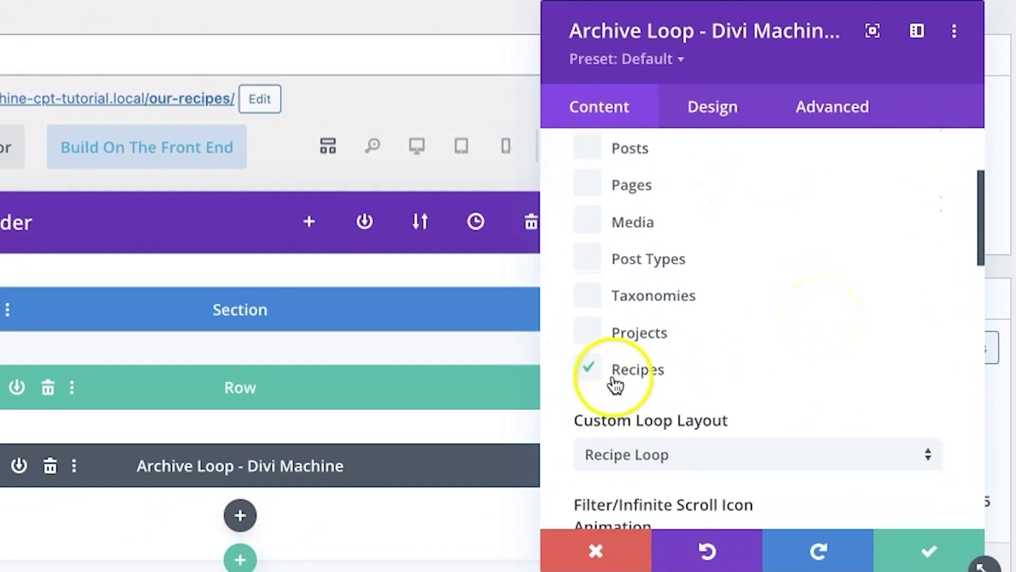
scroll(720, 336, "up", 3)
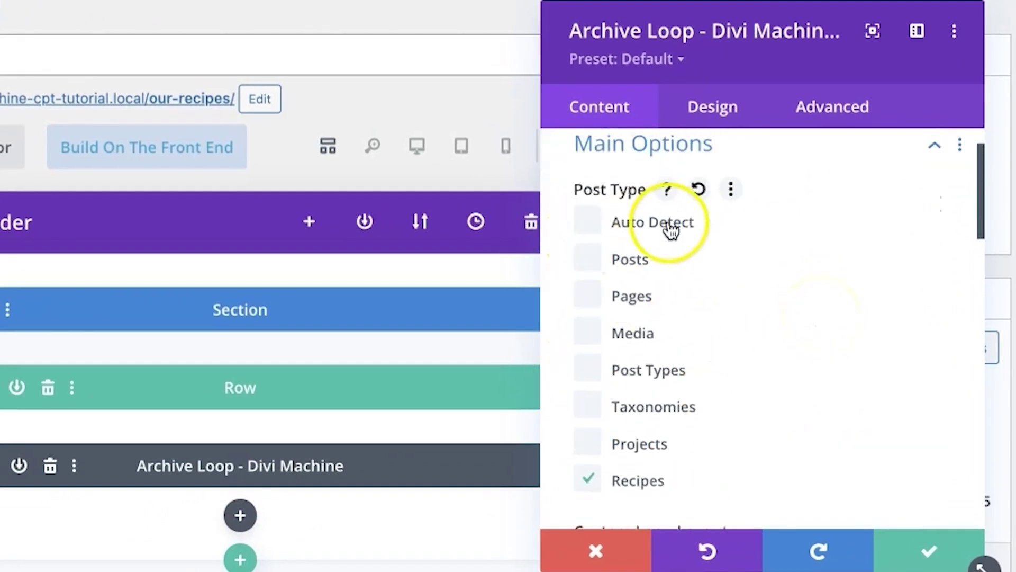
scroll(669, 277, "down", 7)
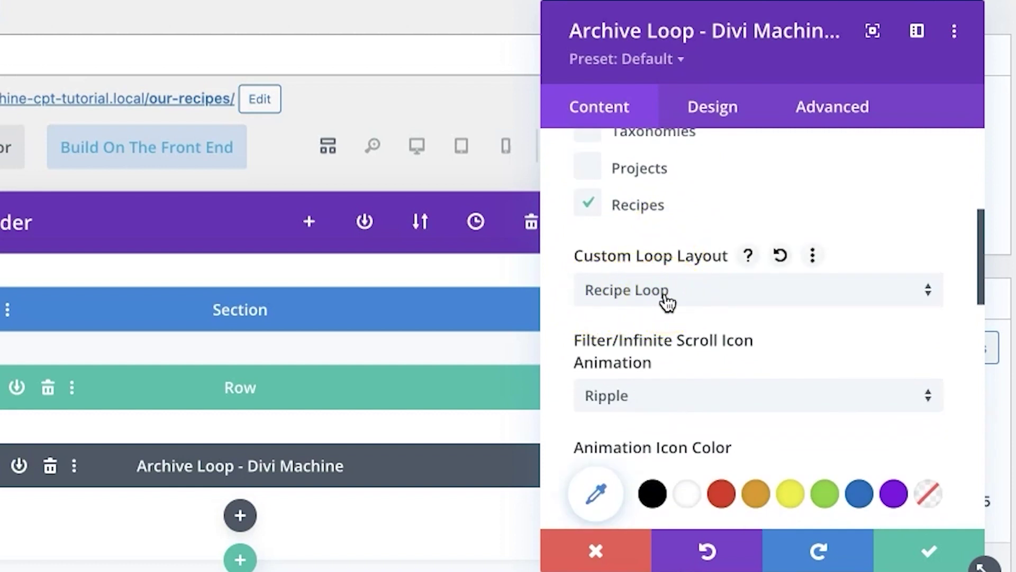
left_click(733, 304)
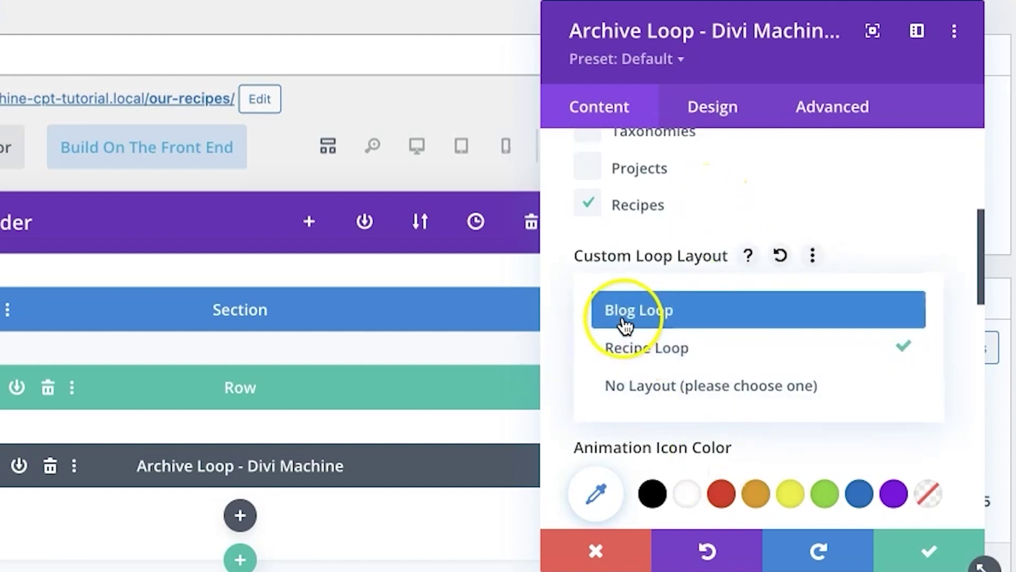
left_click(793, 213)
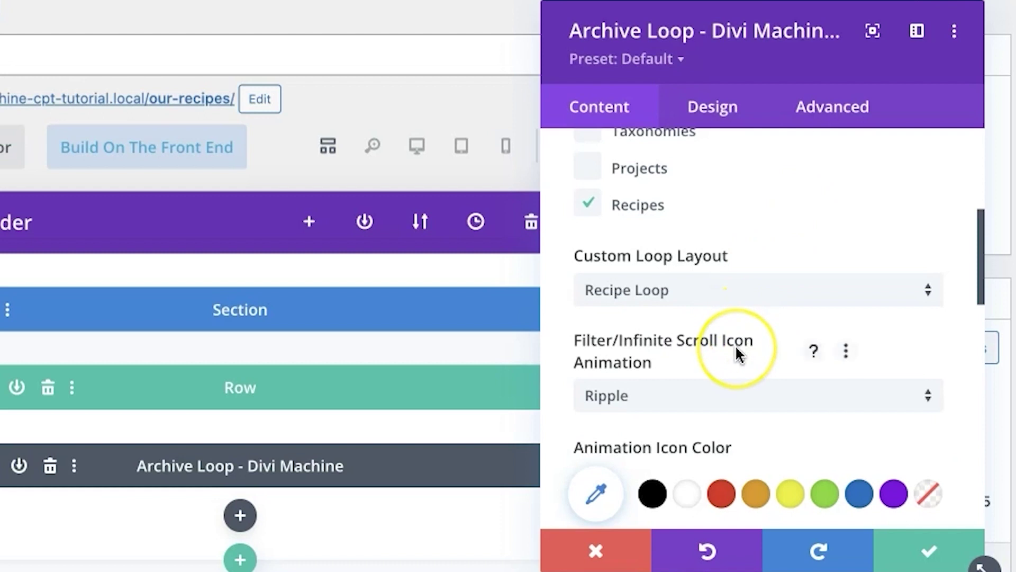
Review the rest of the Archive Loop's main options and its grid column settings for desktop, tablet and mobile
scroll(737, 351, "down", 4)
scroll(735, 344, "down", 8)
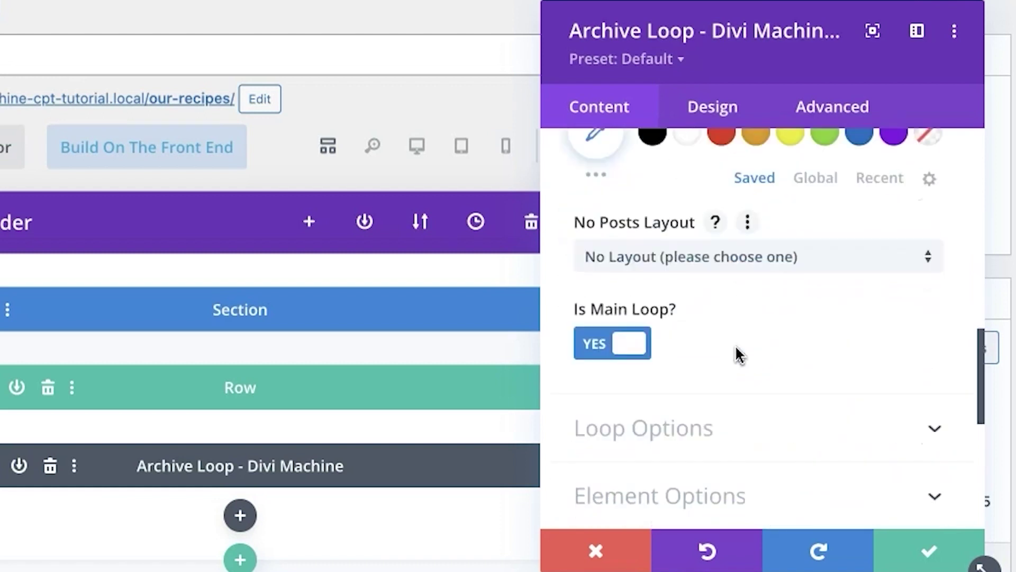
scroll(723, 352, "down", 4)
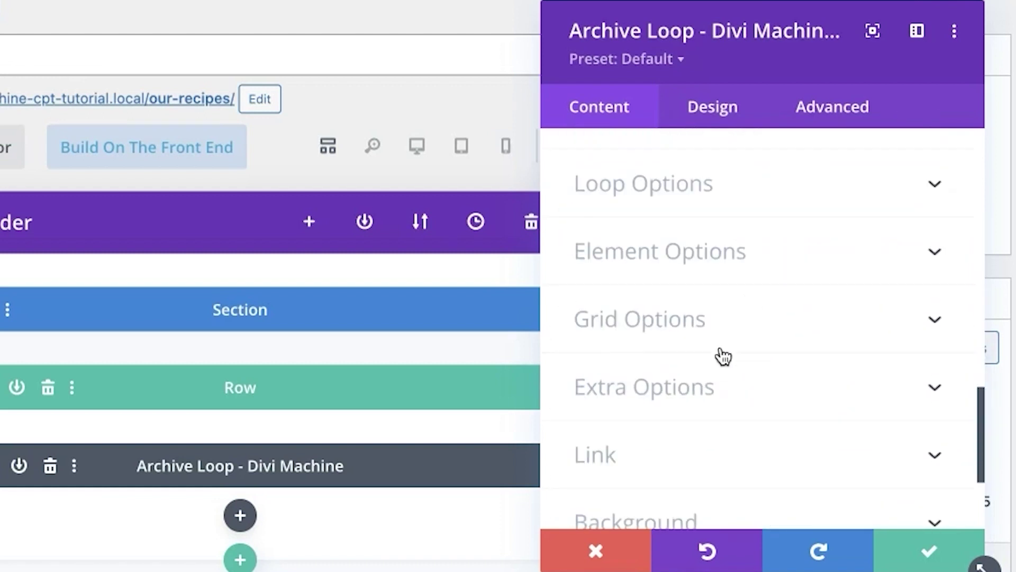
scroll(723, 355, "down", 1)
left_click(704, 317)
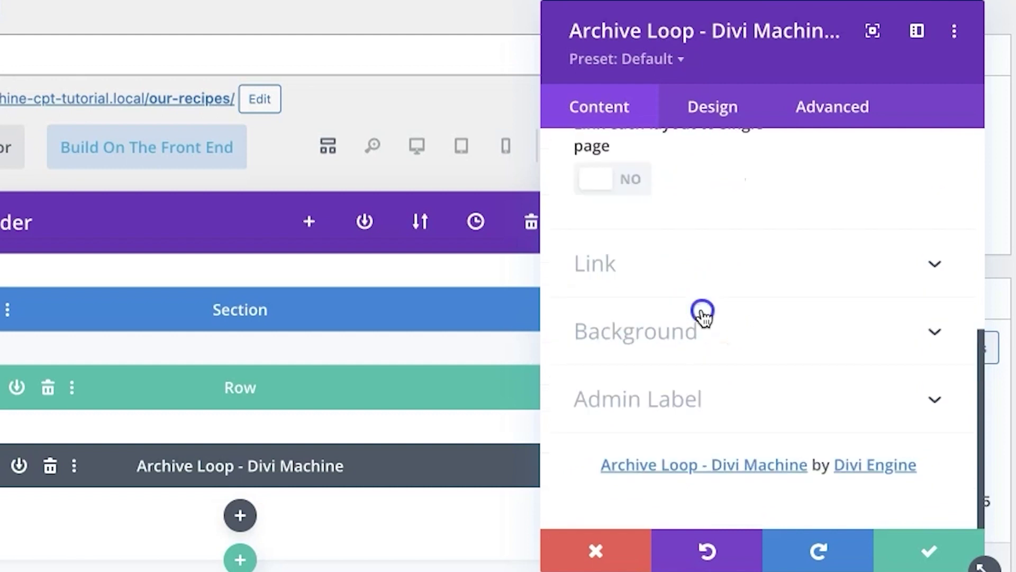
scroll(658, 335, "up", 5)
left_click(658, 382)
scroll(659, 383, "down", 2)
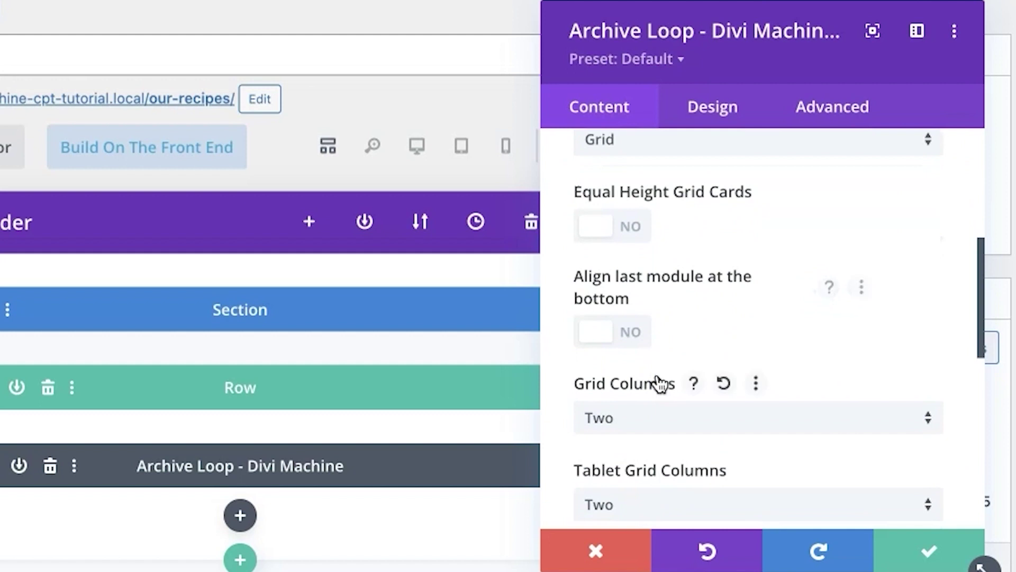
scroll(724, 401, "down", 3)
scroll(723, 401, "down", 2)
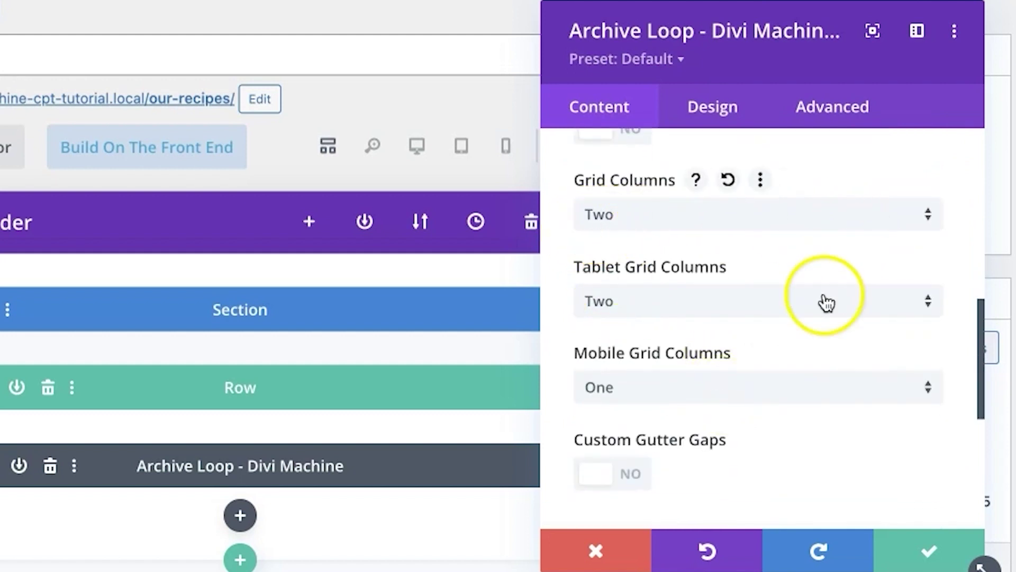
scroll(758, 476, "down", 4)
scroll(759, 477, "down", 4)
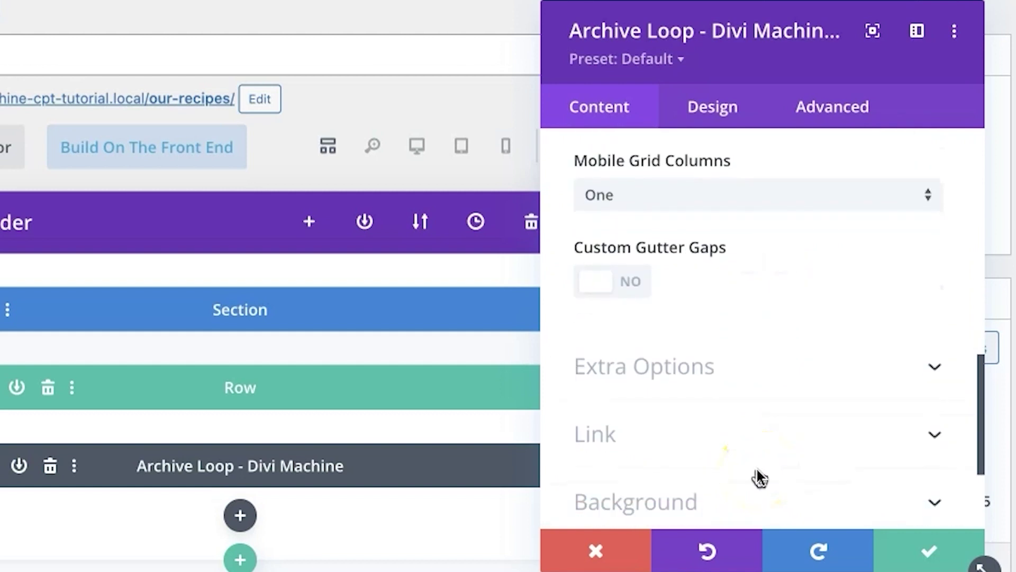
Examine the Archive Loop's general loop options, including post status and post count
scroll(758, 476, "up", 10)
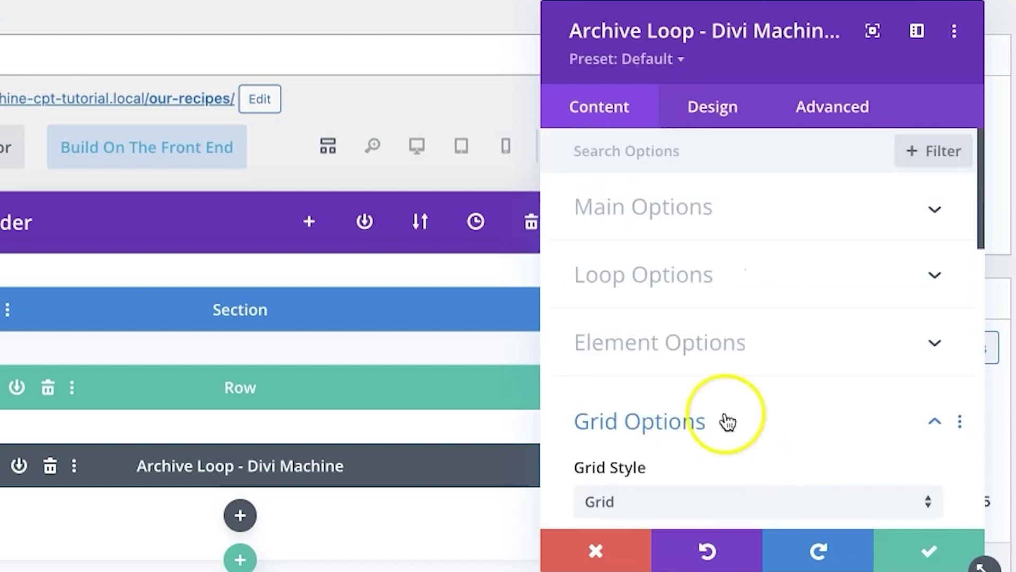
left_click(653, 269)
scroll(729, 352, "down", 9)
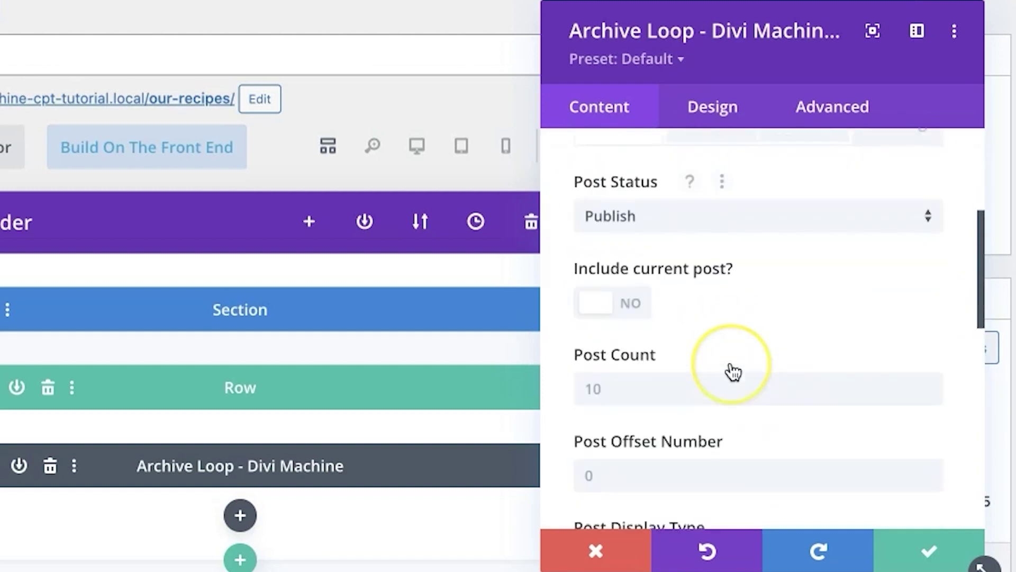
scroll(733, 372, "up", 9)
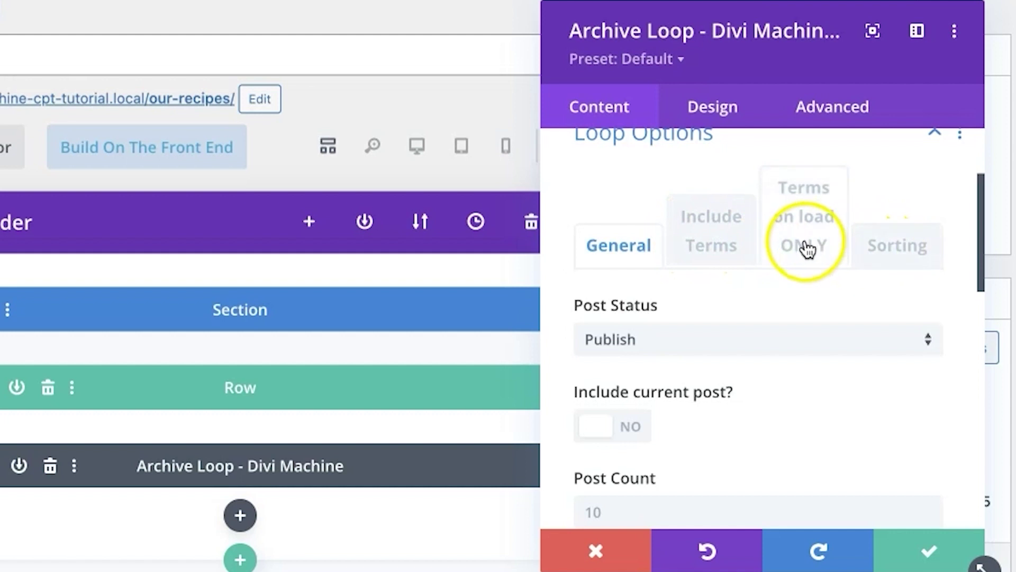
scroll(722, 370, "down", 3)
scroll(722, 369, "up", 5)
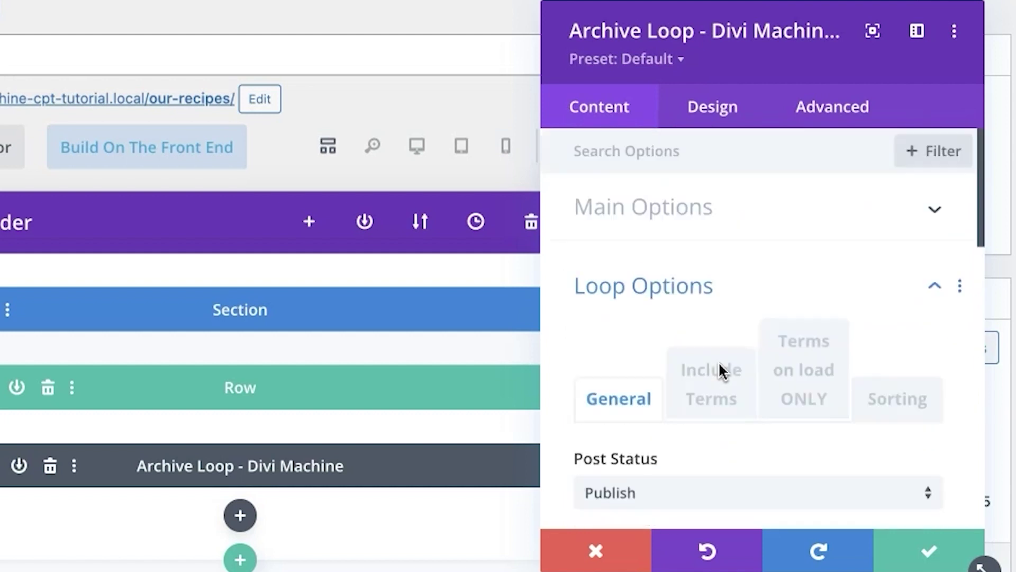
Review the Archive Loop's main options again, from the loop layout and icon animation to the main loop setting
left_click(742, 215)
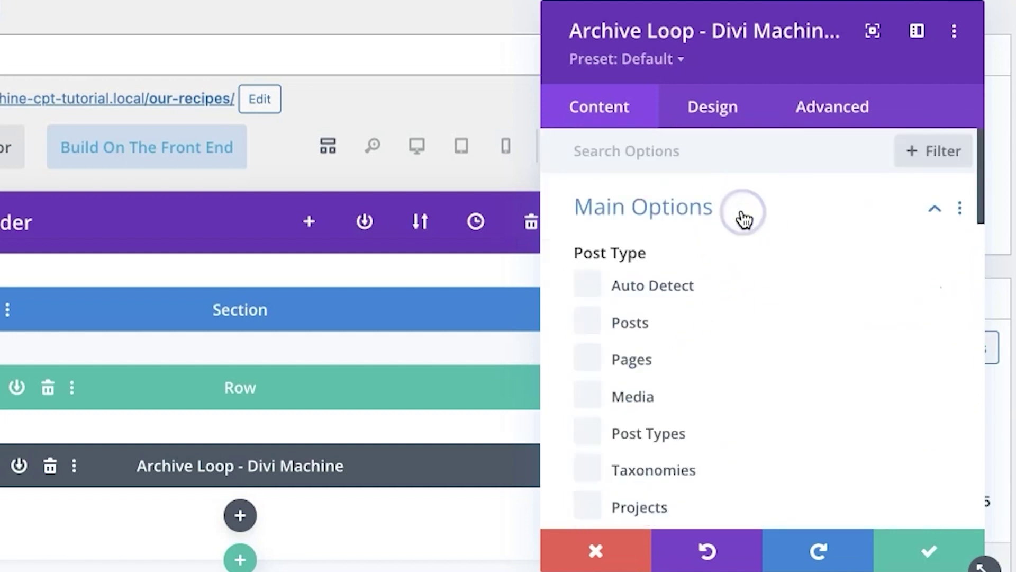
scroll(755, 363, "down", 7)
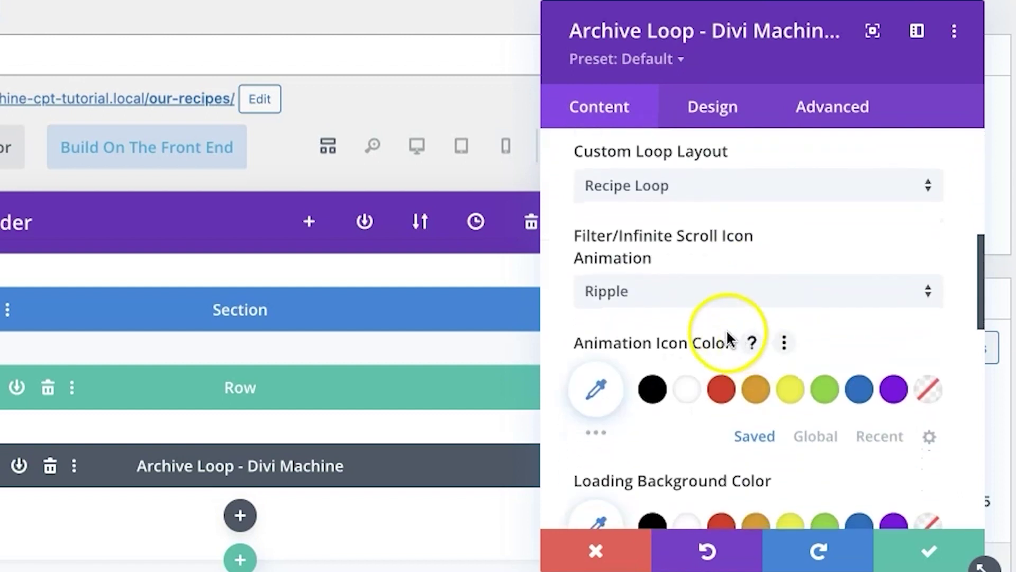
scroll(686, 312, "up", 1)
scroll(685, 311, "down", 1)
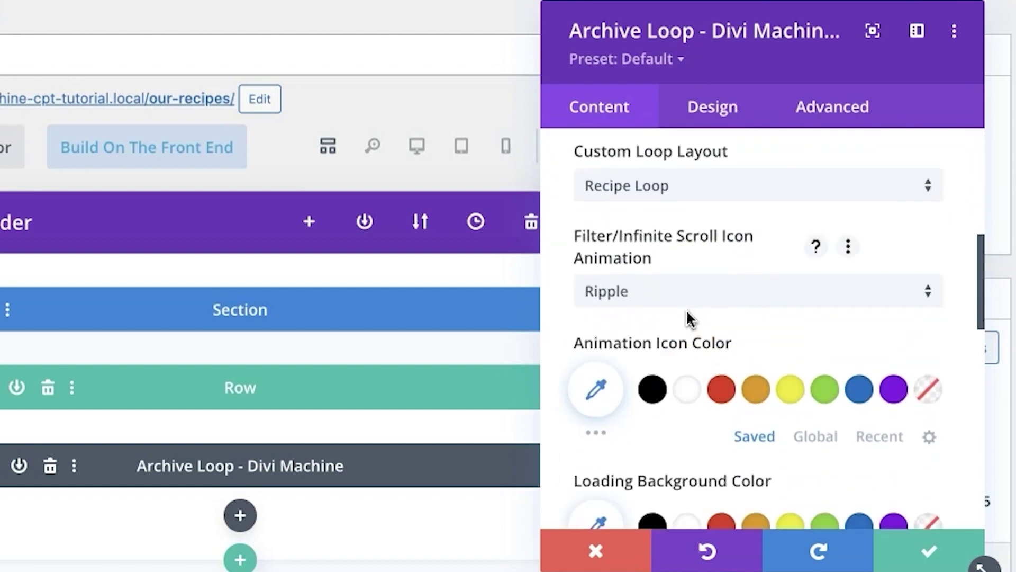
scroll(687, 312, "down", 7)
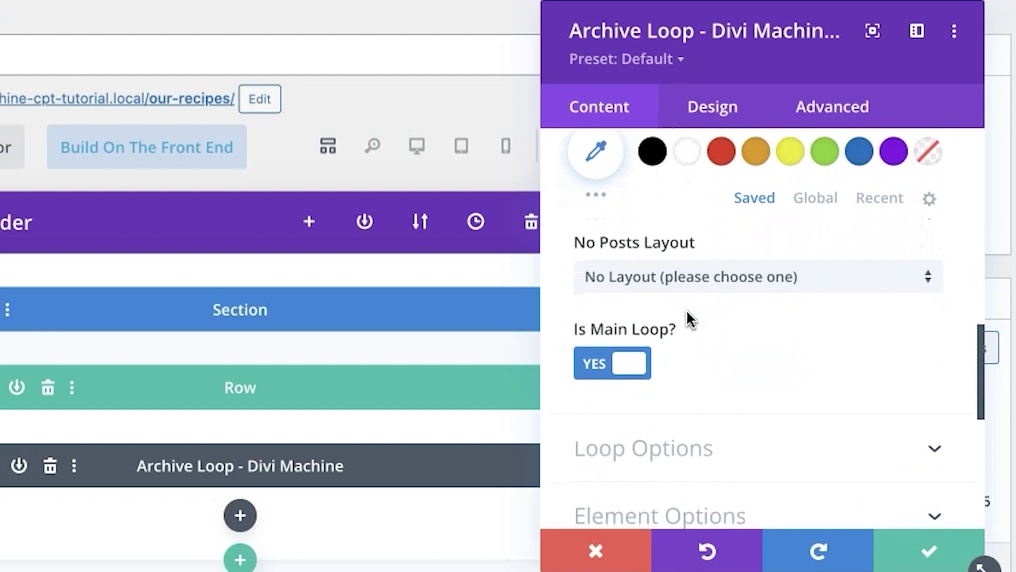
scroll(687, 318, "down", 2)
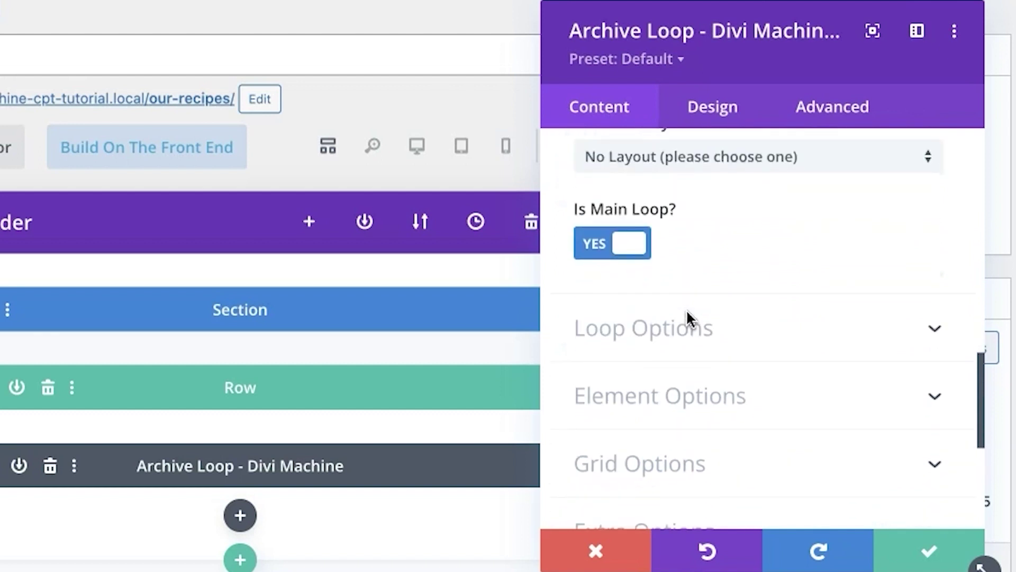
scroll(687, 317, "down", 4)
scroll(677, 367, "down", 3)
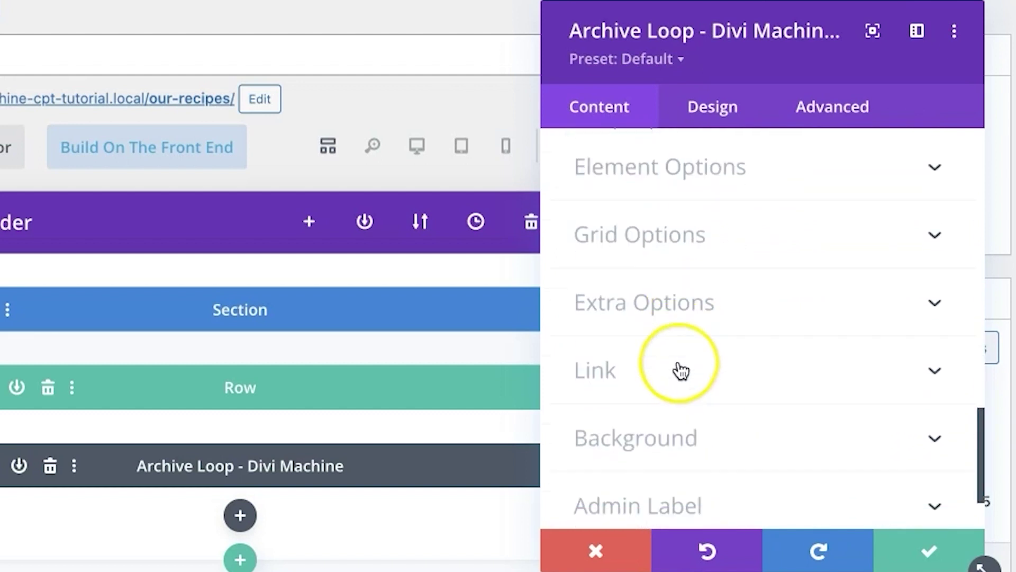
scroll(677, 370, "up", 3)
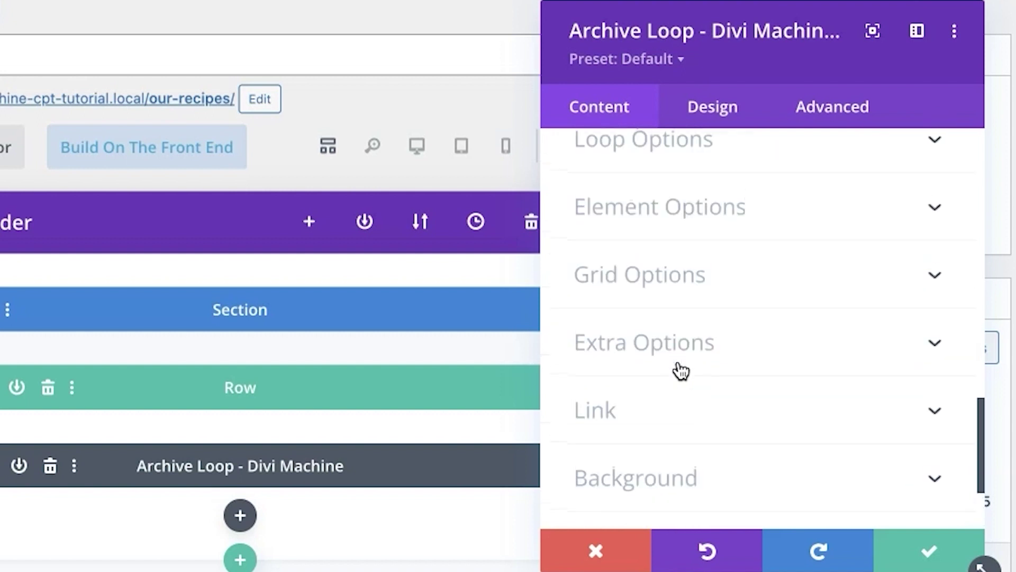
scroll(681, 370, "down", 1)
Examine the element options' choices for displaying more posts and inspect the end of the live recipe grid
left_click(586, 313)
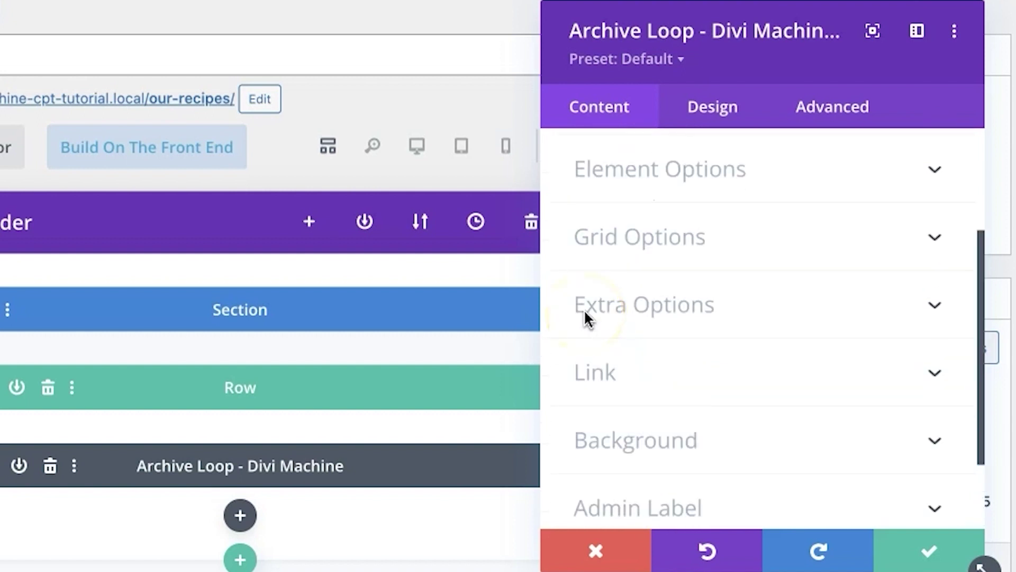
left_click(648, 179)
left_click(643, 267)
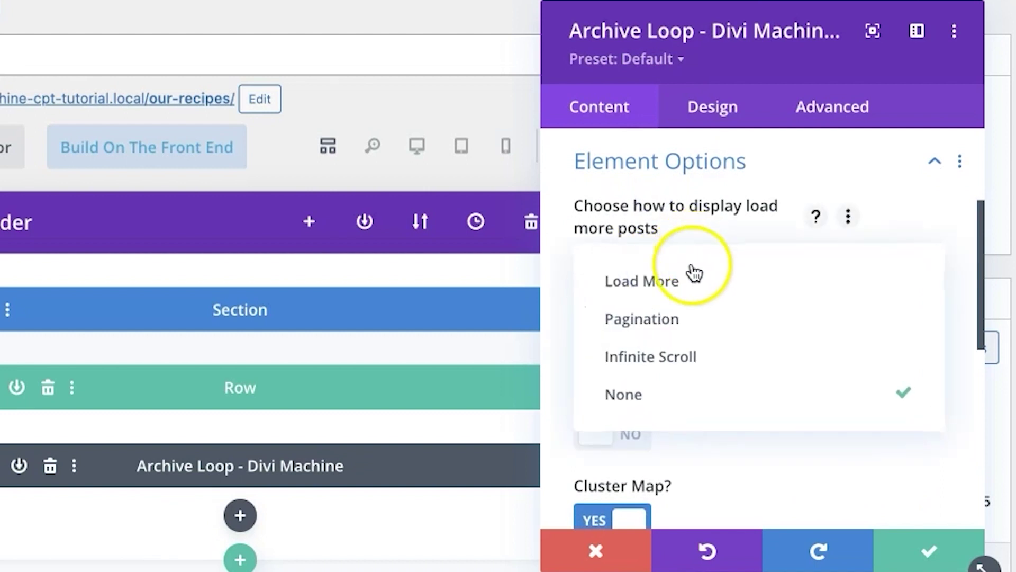
left_click(675, 394)
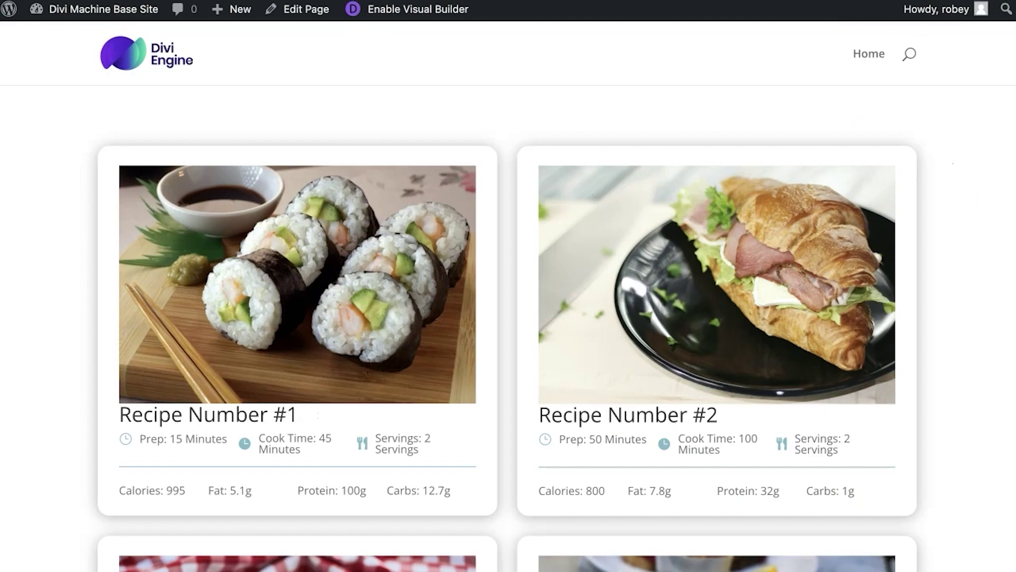
scroll(525, 264, "down", 20)
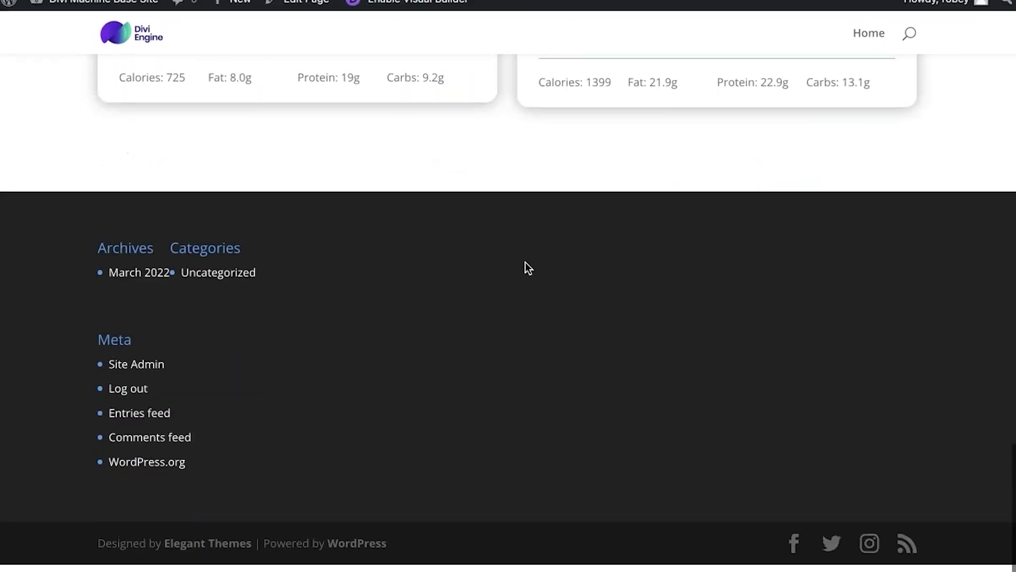
scroll(525, 262, "up", 15)
scroll(525, 263, "up", 20)
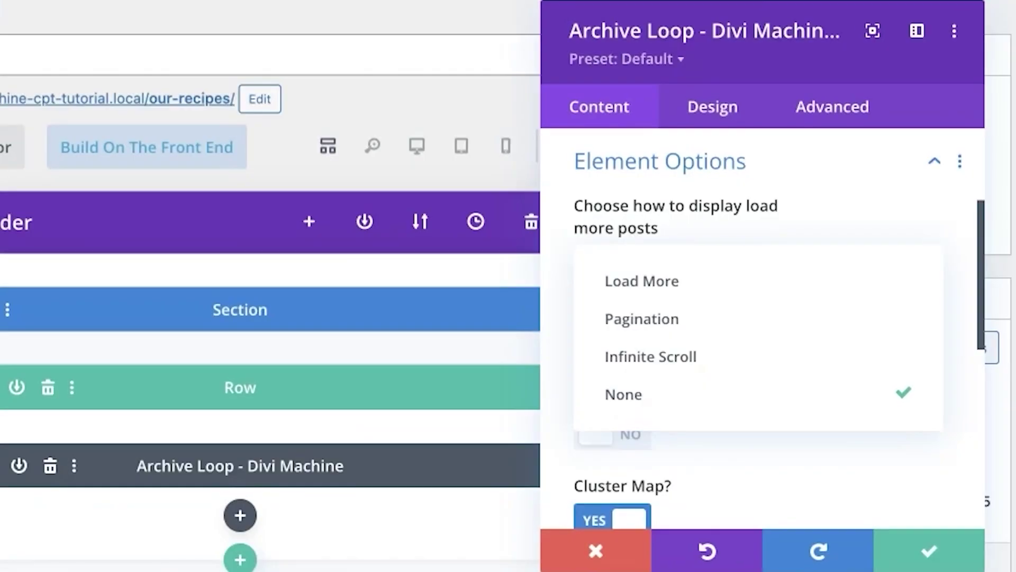
Set the display of more posts to Pagination, save the module settings and update the Our Recipes page
left_click(714, 321)
scroll(665, 339, "down", 3)
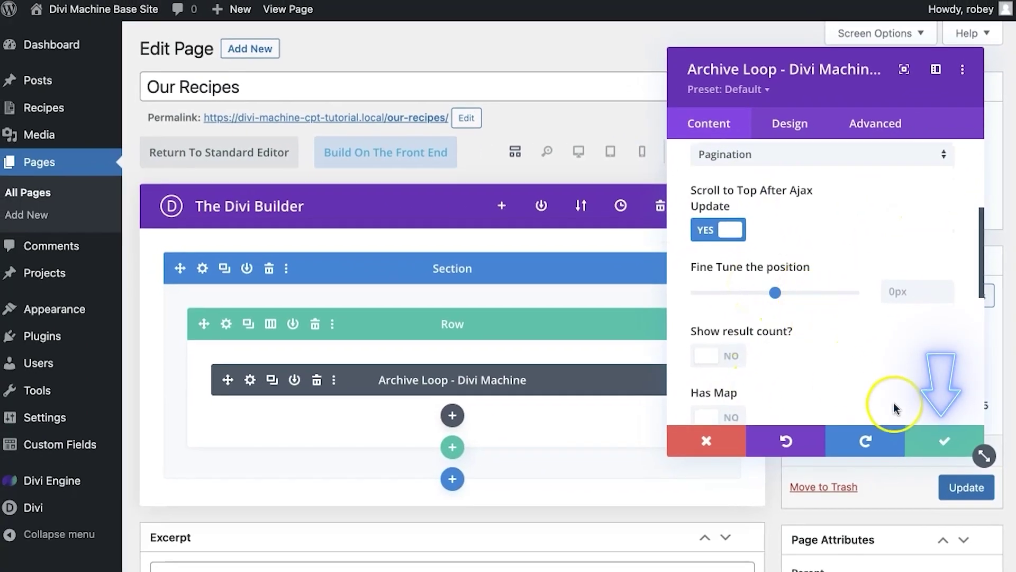
left_click(938, 484)
left_click(954, 482)
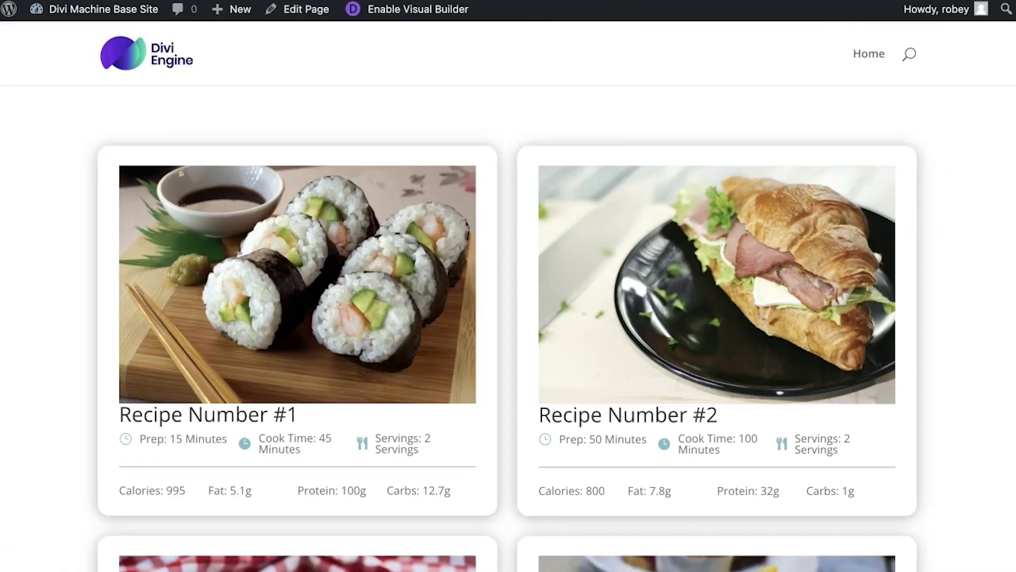
Reload the live recipes page and check the page navigation below the recipe cards
left_click(325, 97)
scroll(560, 224, "down", 20)
scroll(560, 224, "down", 5)
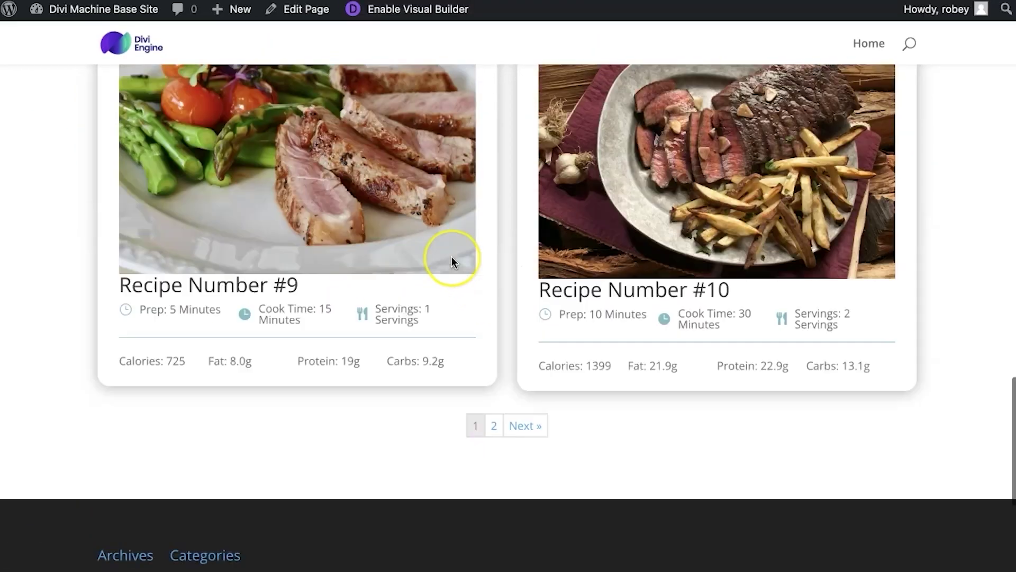
scroll(453, 258, "up", 10)
scroll(451, 256, "up", 10)
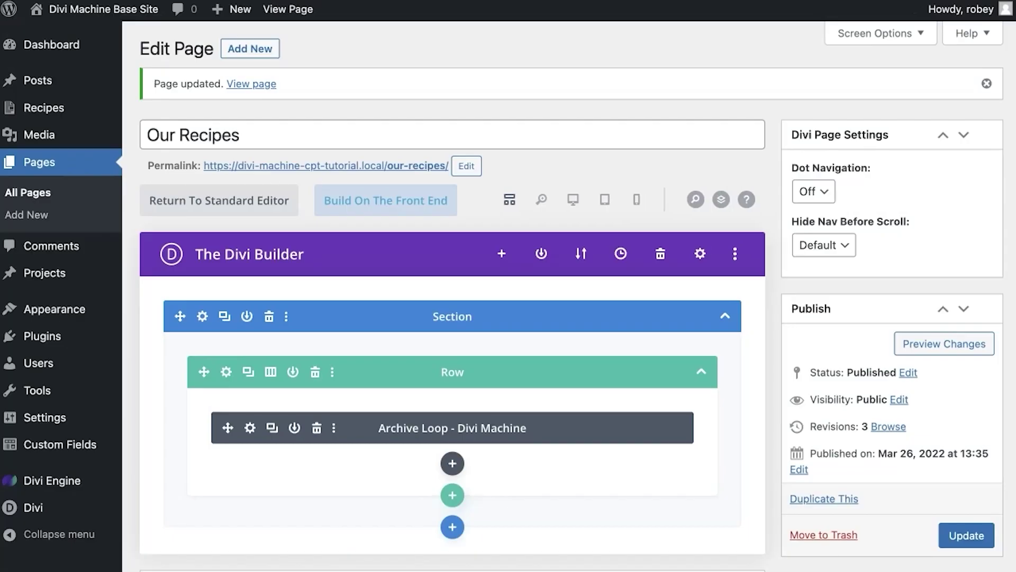
Reopen the Archive Loop module's settings and set the display of more posts to Infinite Scroll
left_click(252, 427)
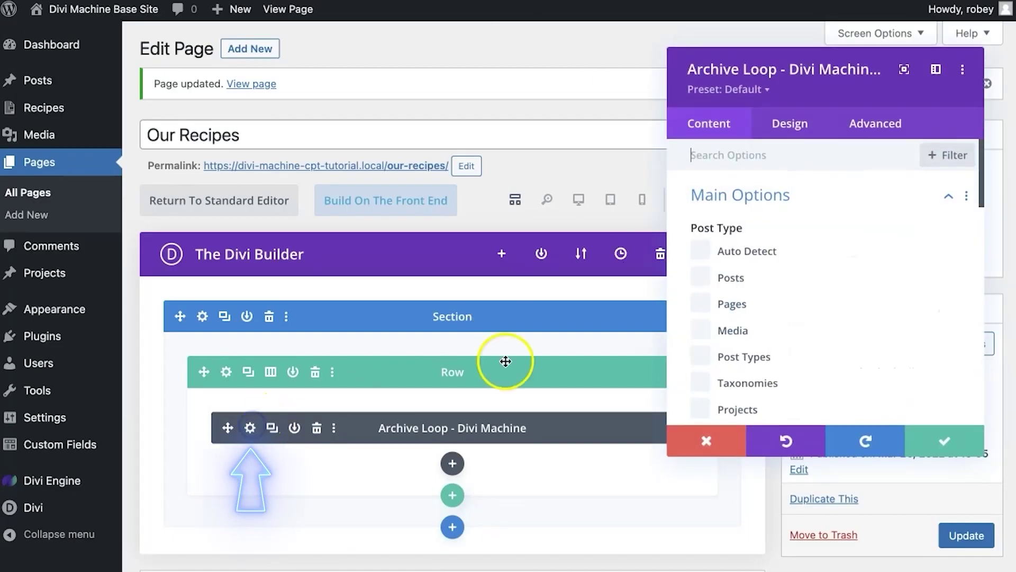
scroll(850, 306, "down", 10)
scroll(867, 308, "down", 3)
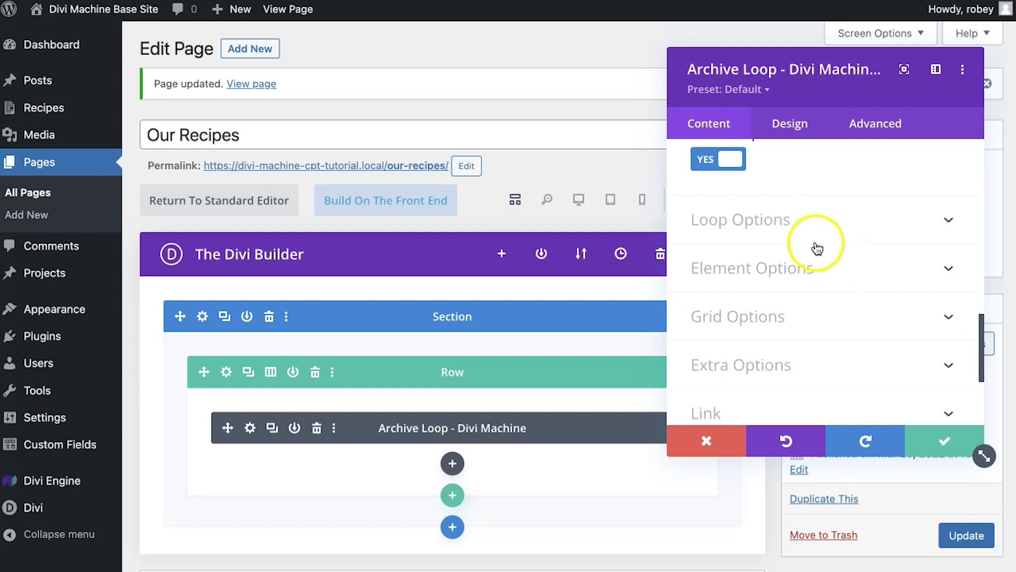
left_click(793, 268)
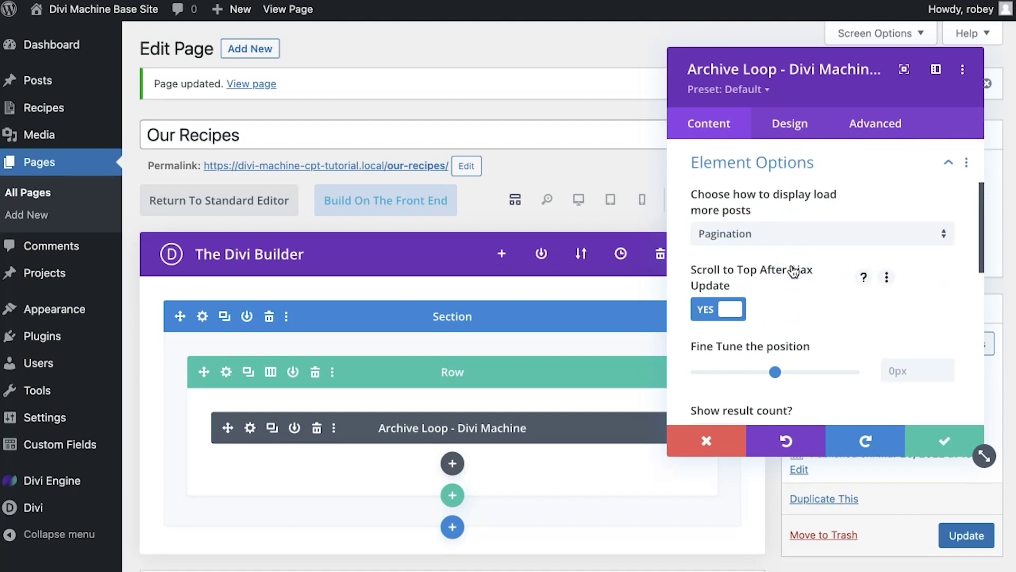
left_click(783, 242)
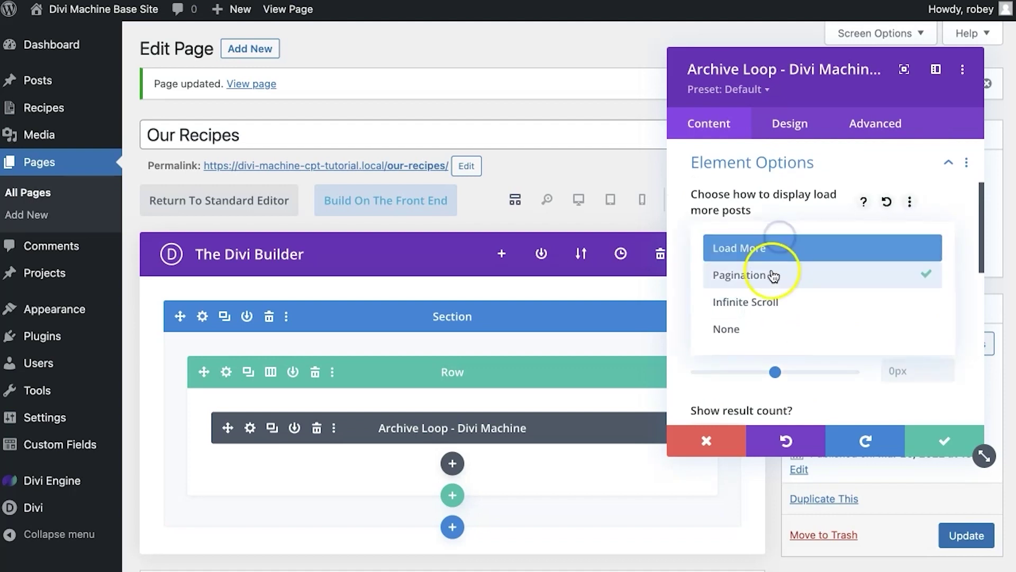
left_click(762, 298)
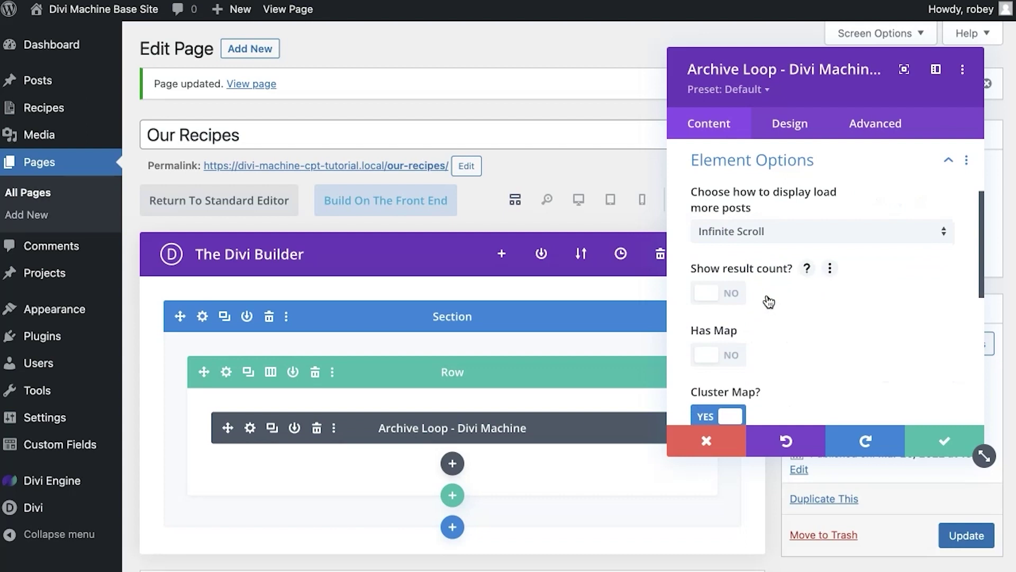
Look through the Archive Loop module's element, main and grid options for the setting that limits how many posts load
scroll(770, 298, "down", 2)
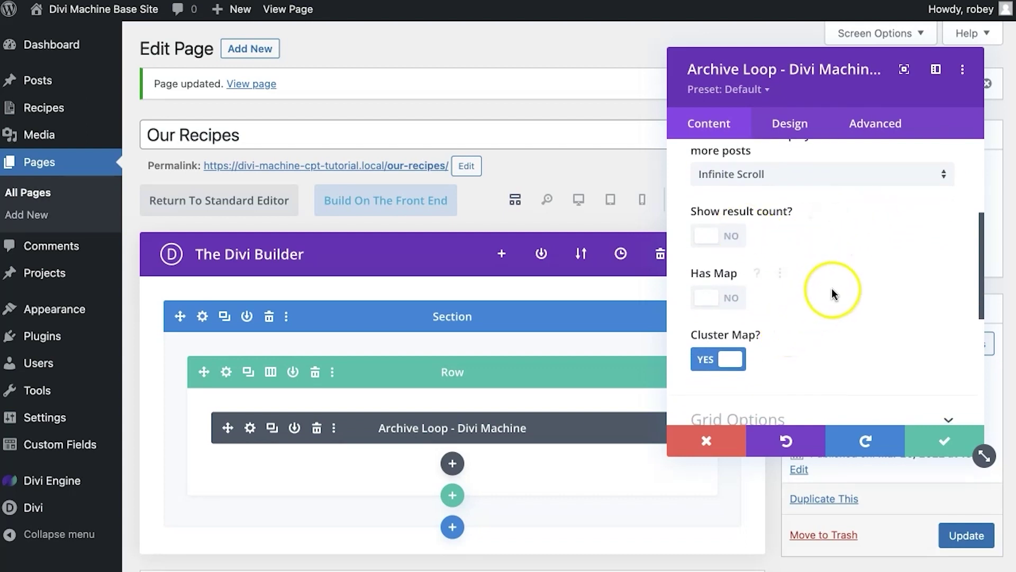
scroll(832, 294, "down", 2)
scroll(832, 294, "up", 3)
scroll(832, 294, "down", 3)
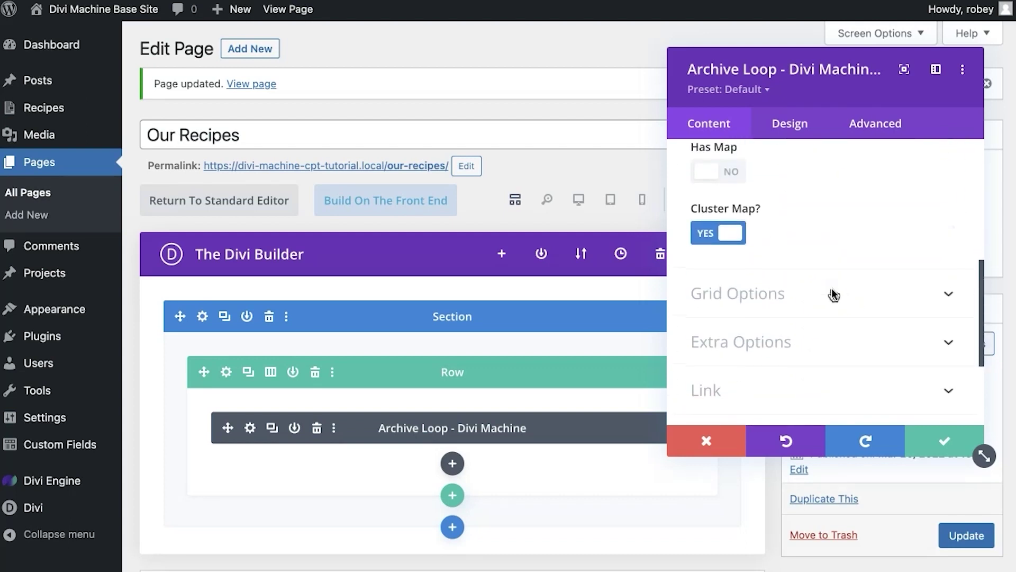
scroll(832, 293, "up", 5)
left_click(800, 207)
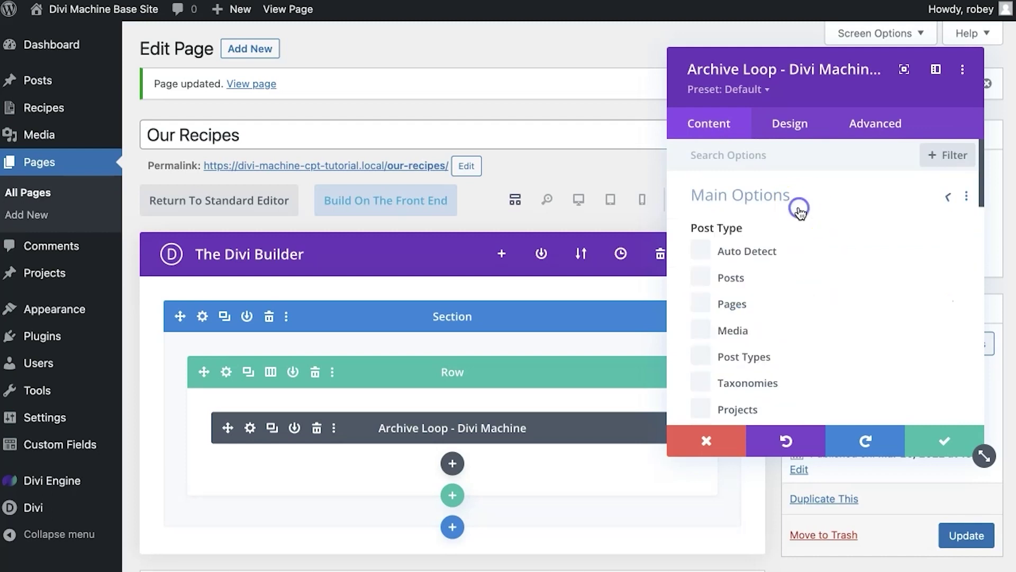
scroll(815, 356, "down", 12)
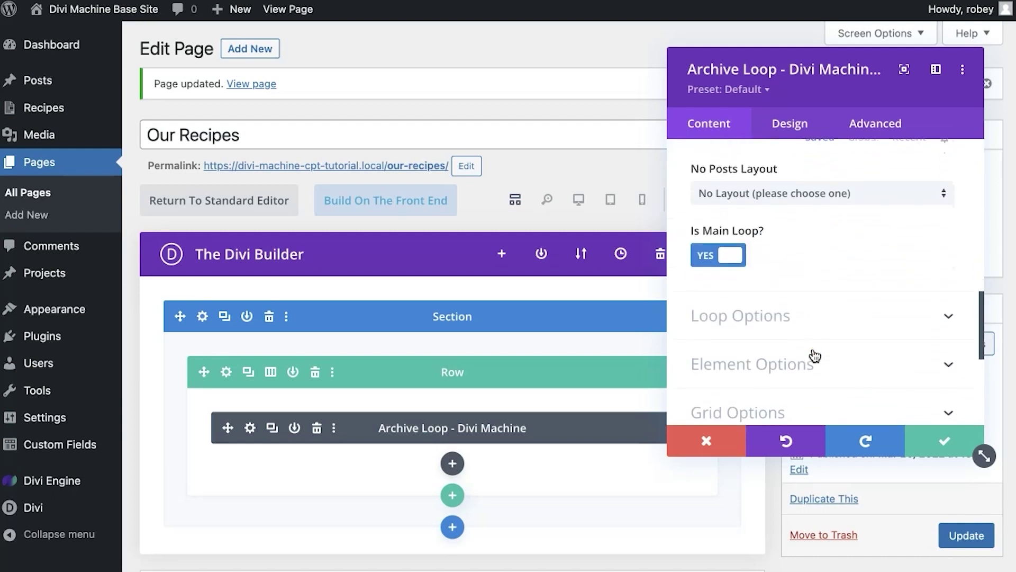
scroll(815, 356, "down", 5)
scroll(813, 355, "up", 2)
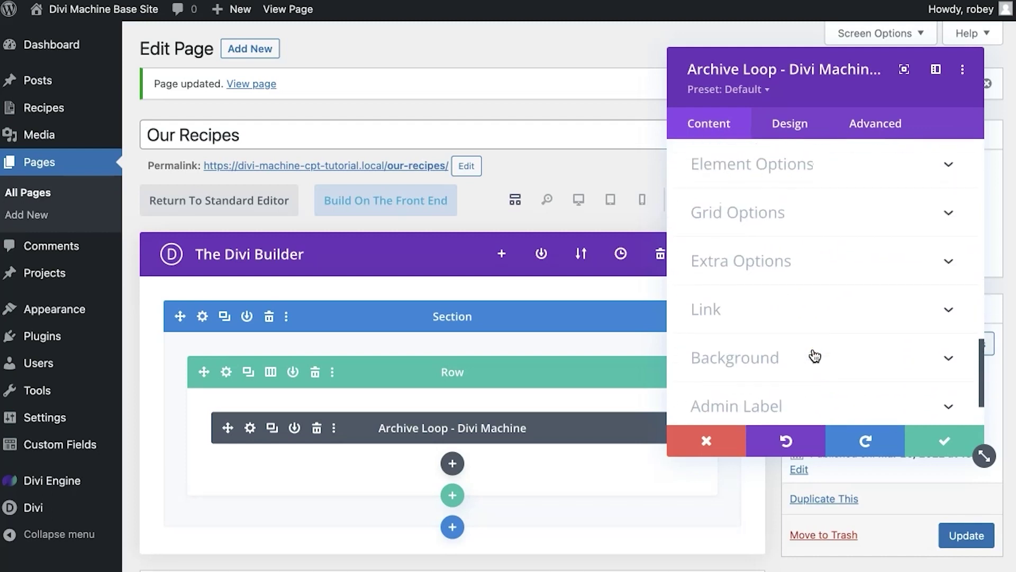
left_click(788, 228)
scroll(800, 295, "down", 5)
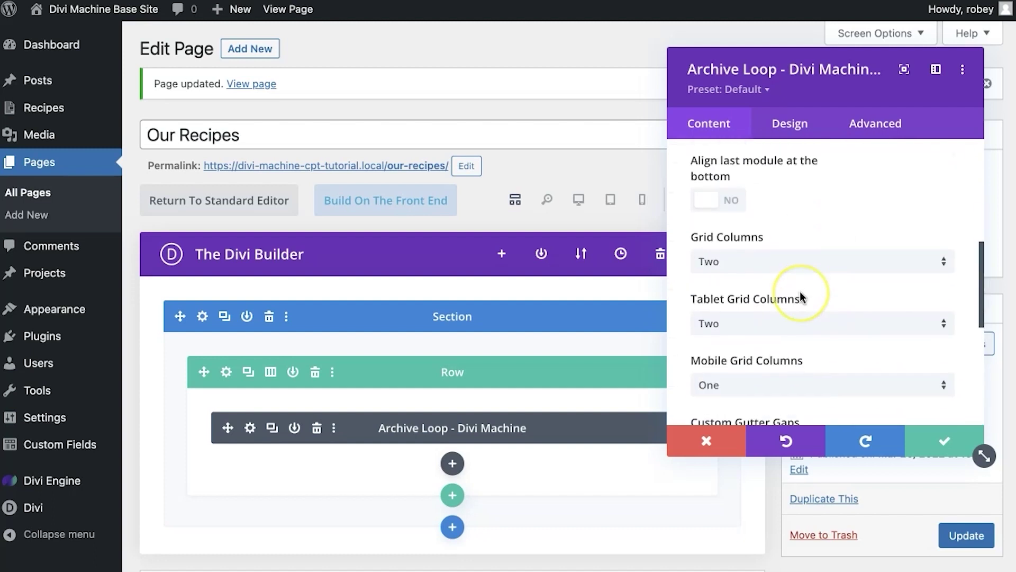
scroll(800, 298, "up", 6)
Set the Post Count in the loop options to 4, save the module settings and update the page
left_click(808, 245)
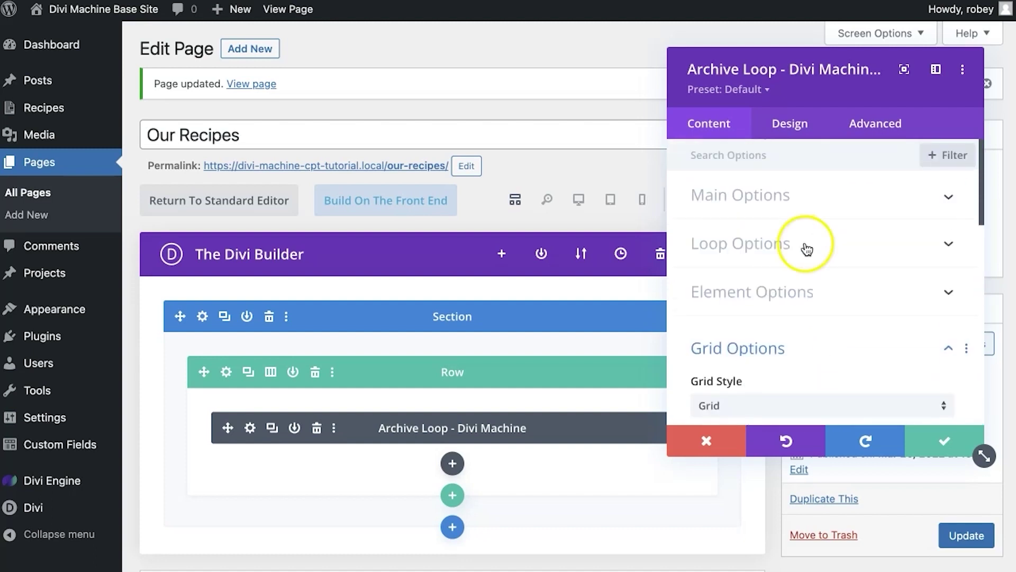
scroll(805, 247, "down", 4)
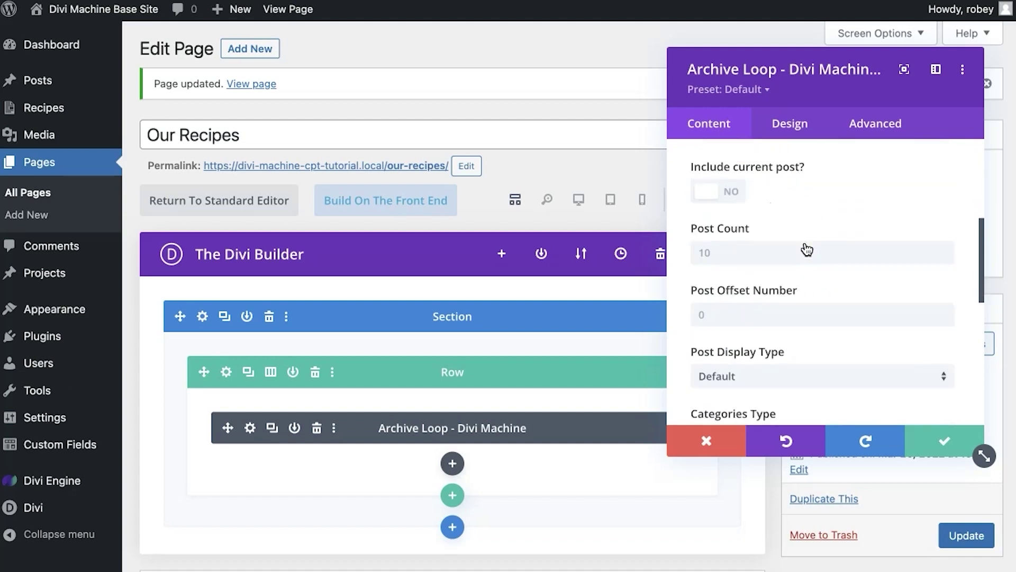
left_click(805, 244)
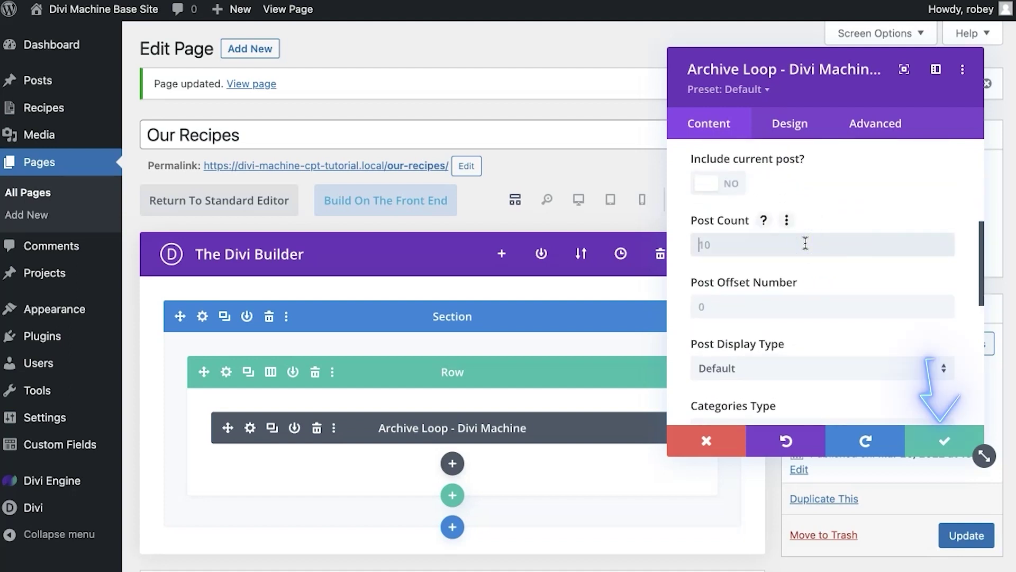
type("4")
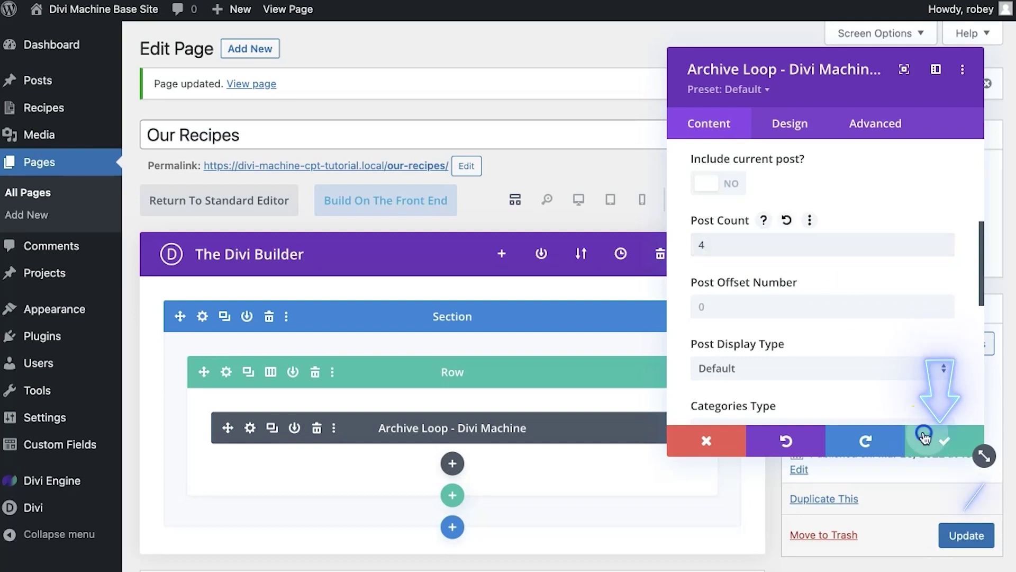
left_click(943, 440)
left_click(958, 533)
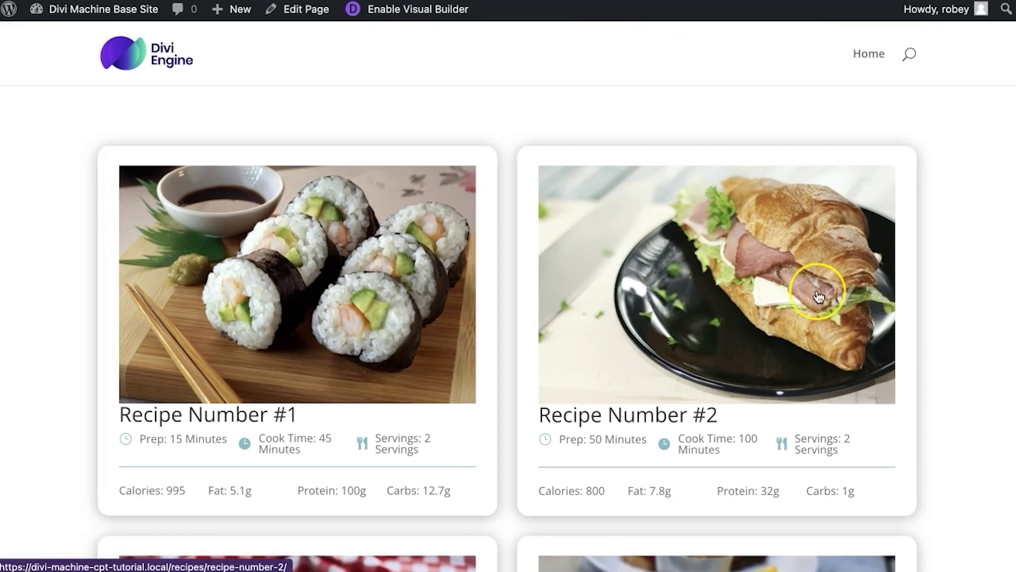
Check on the live recipes page how further recipe cards load through infinite scroll down to the footer
scroll(823, 291, "down", 6)
scroll(818, 297, "down", 4)
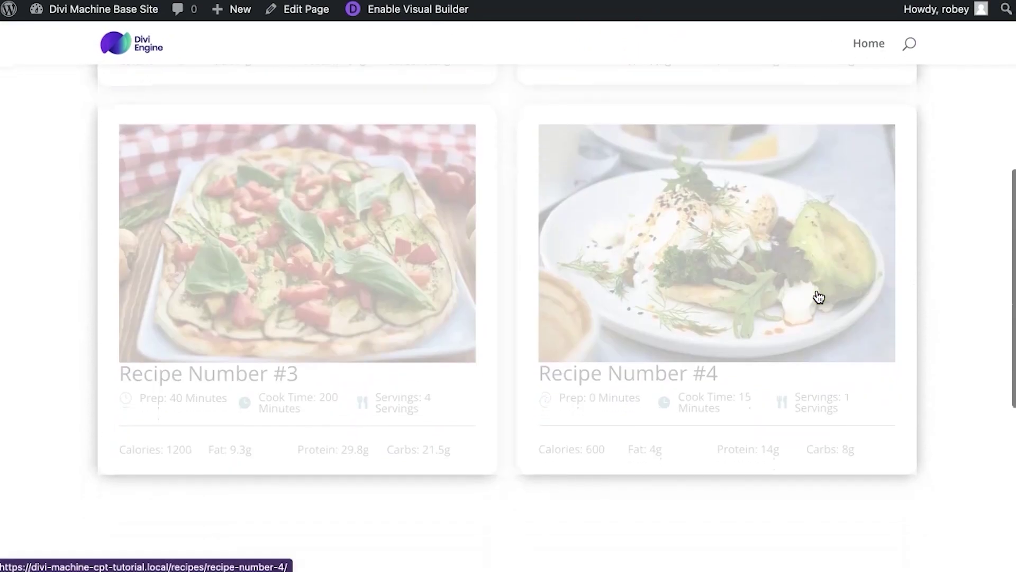
scroll(818, 296, "down", 14)
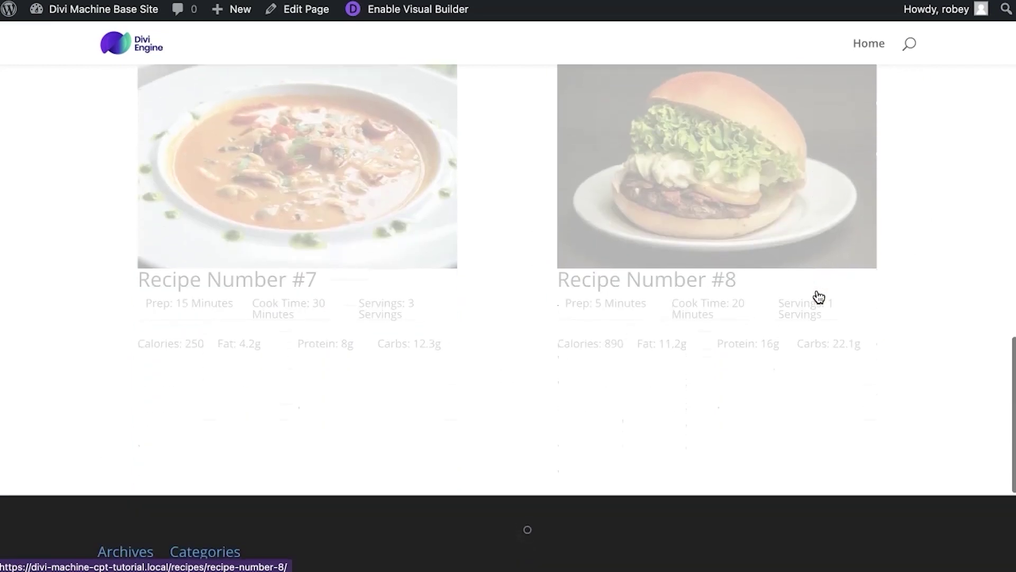
scroll(819, 297, "down", 15)
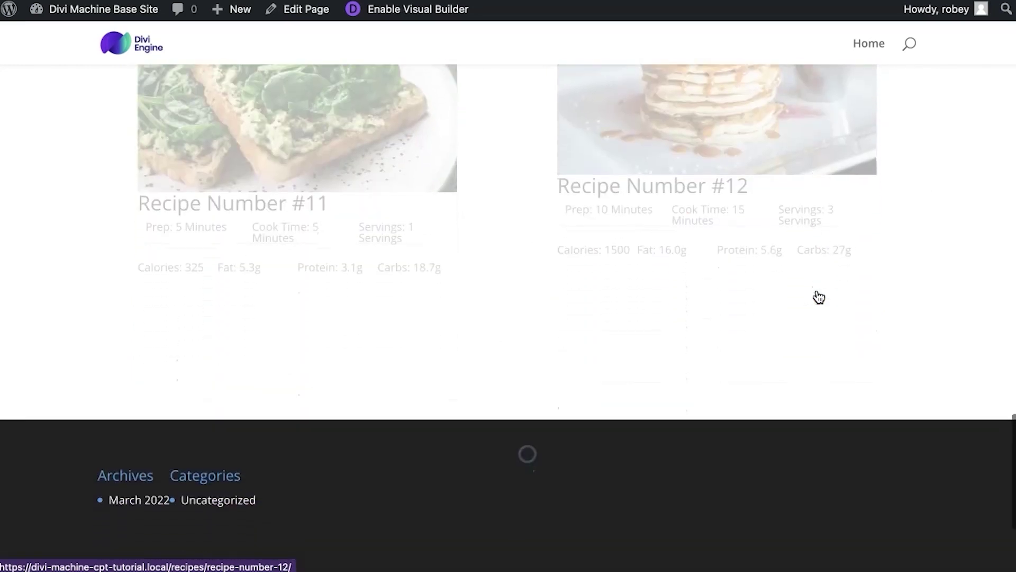
scroll(819, 296, "down", 15)
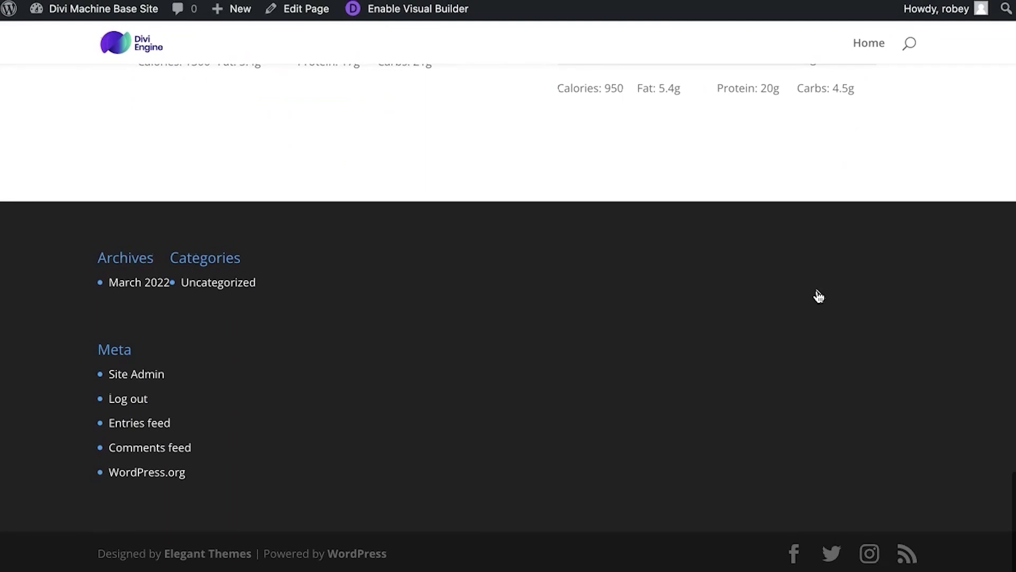
scroll(819, 297, "up", 20)
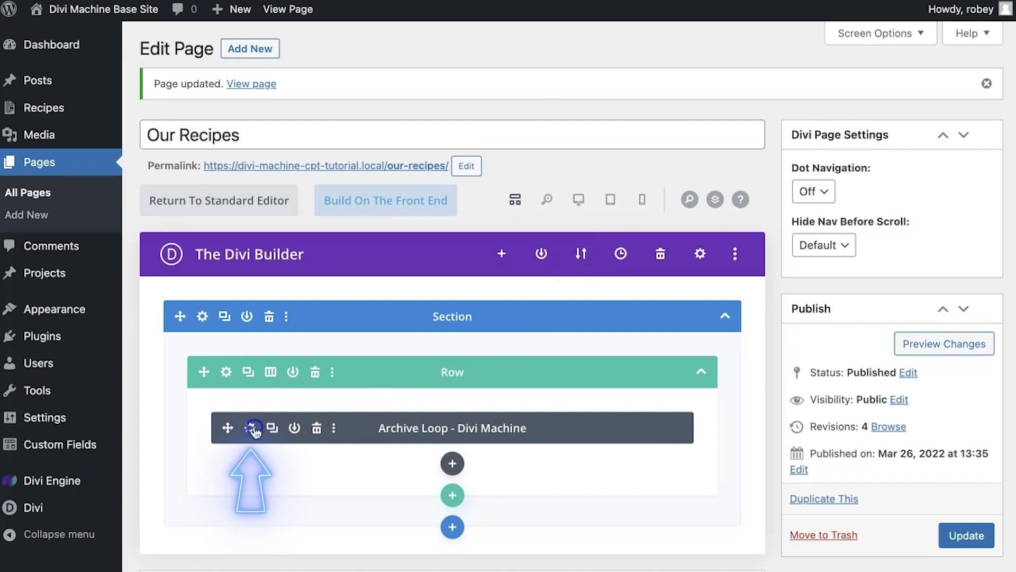
Reopen the Archive Loop module's settings and replace the Post Count value in the loop options
left_click(253, 430)
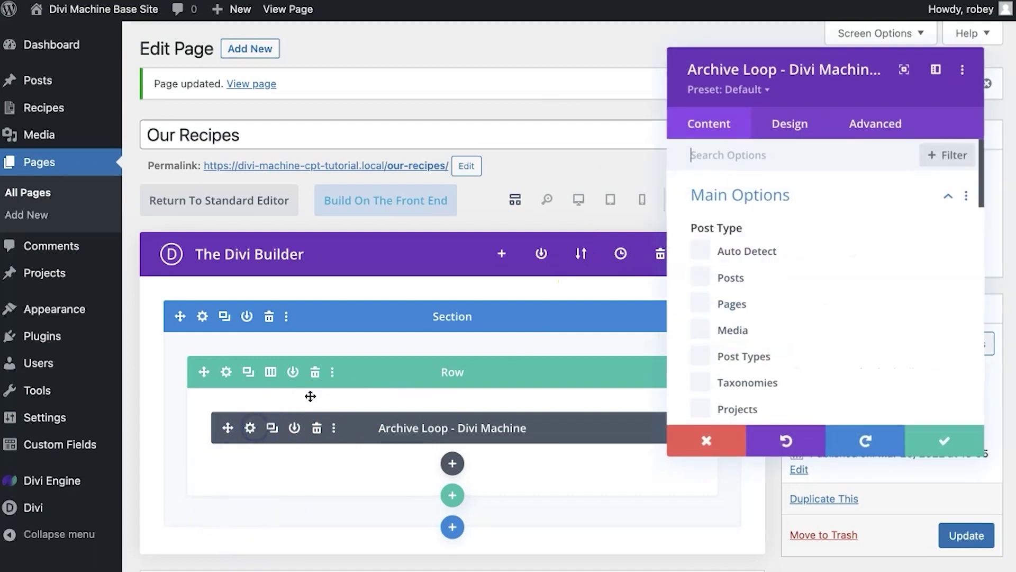
scroll(842, 280, "down", 10)
scroll(839, 284, "up", 2)
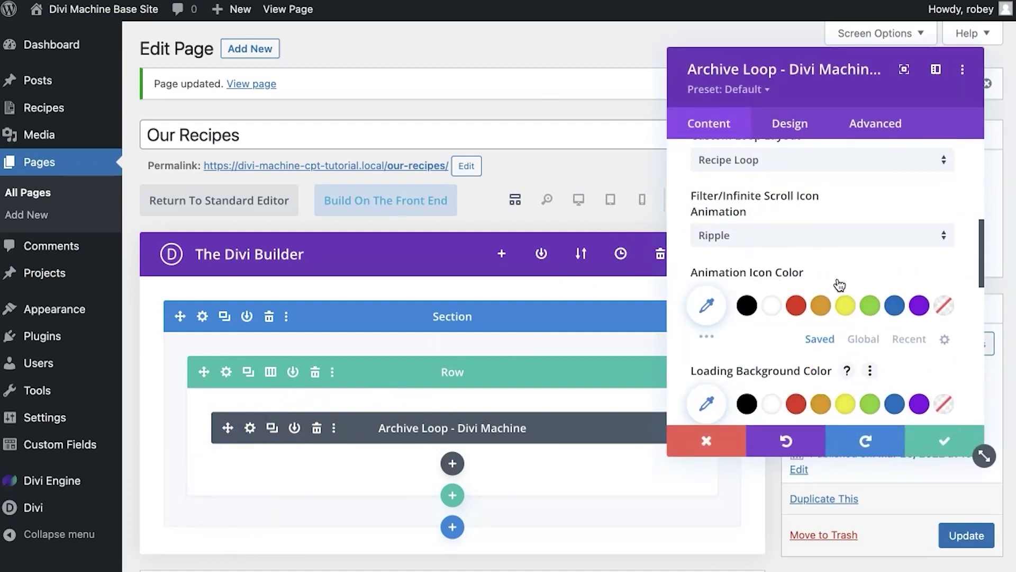
scroll(840, 284, "down", 7)
left_click(840, 284)
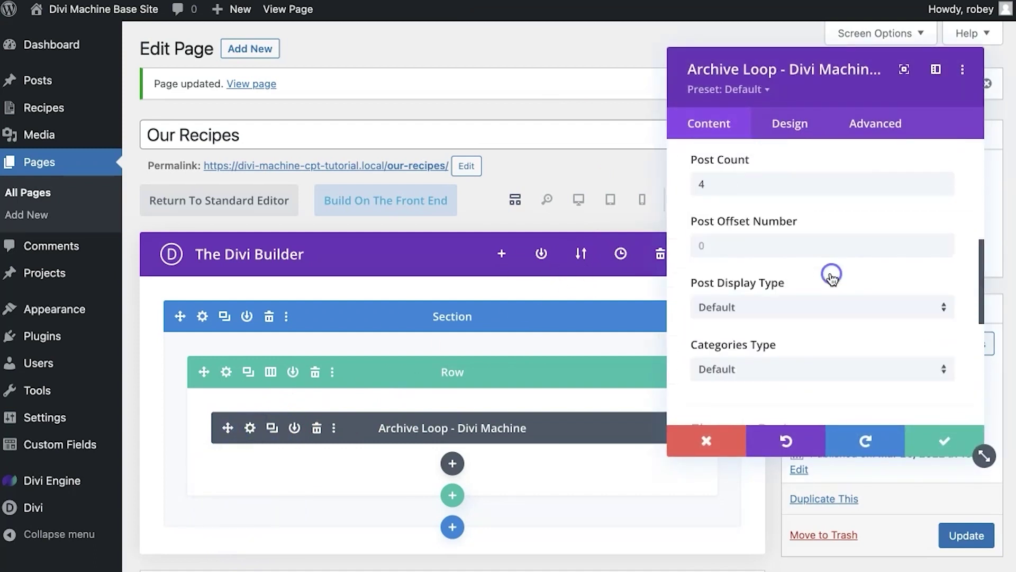
scroll(756, 336, "down", 3)
scroll(757, 333, "down", 5)
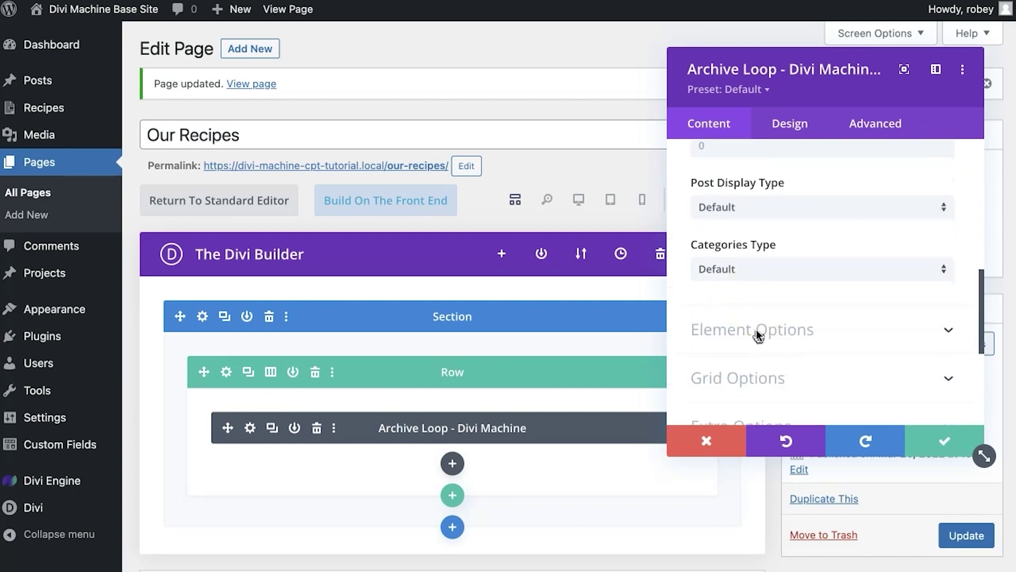
scroll(757, 333, "up", 5)
double_click(743, 236)
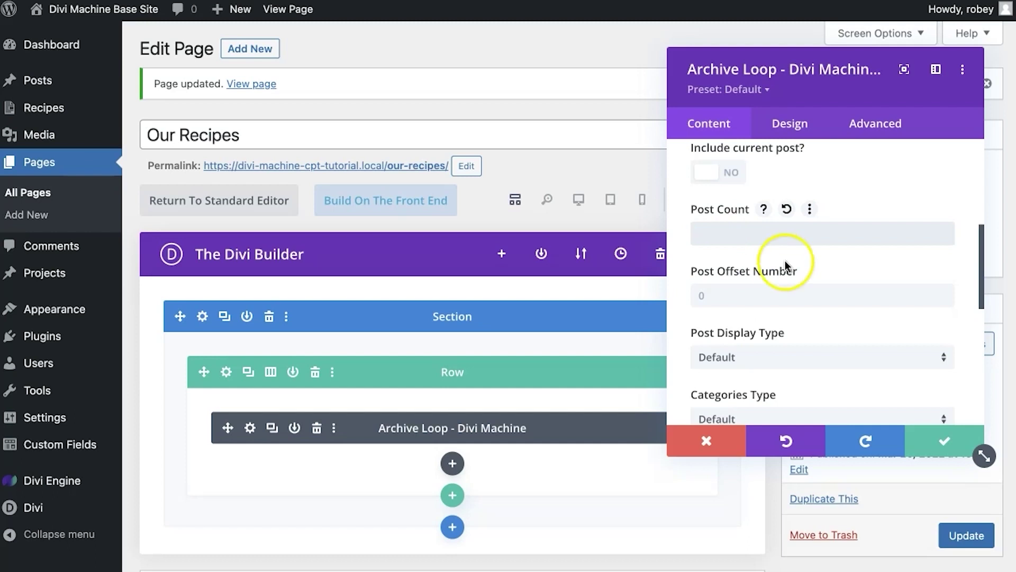
scroll(818, 307, "down", 3)
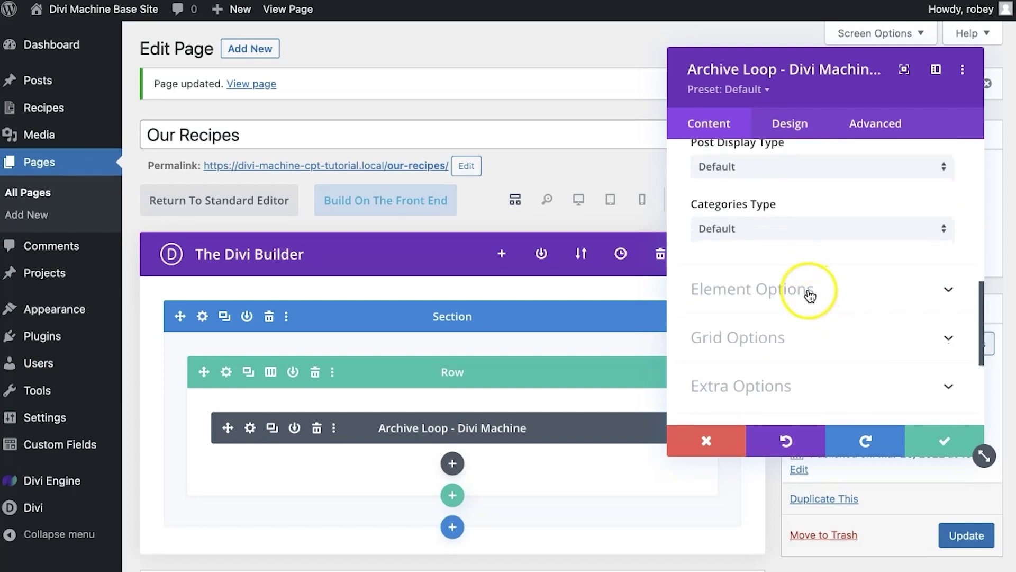
scroll(810, 296, "up", 6)
scroll(810, 295, "down", 4)
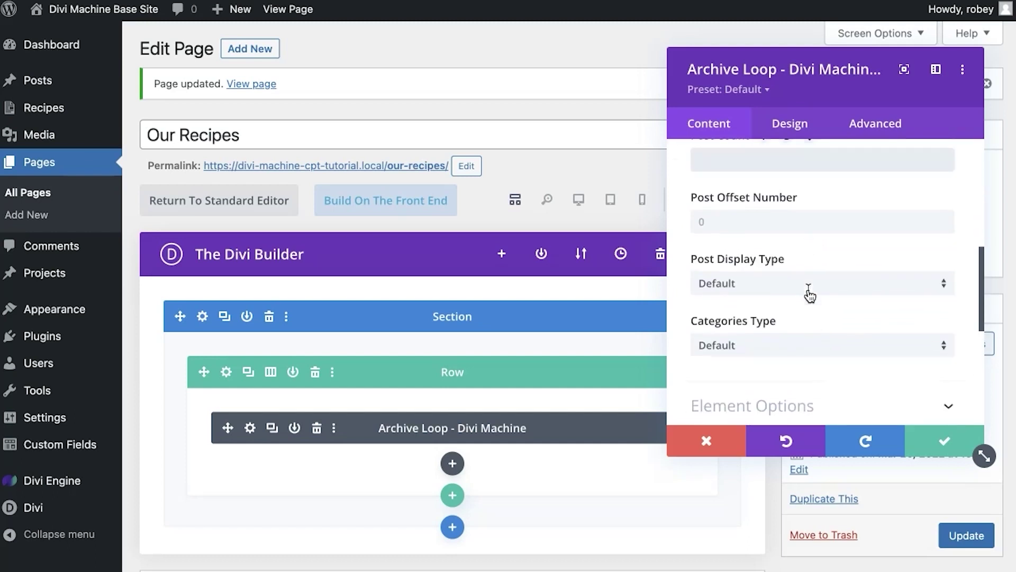
scroll(808, 284, "up", 2)
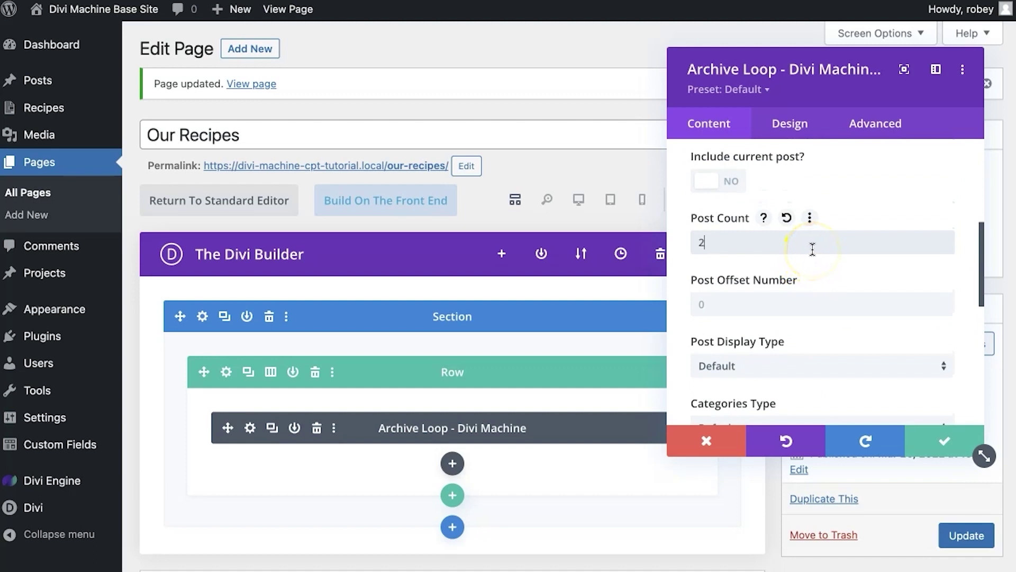
Set the display of more posts to Load More, save the module settings and update the Our Recipes page
scroll(876, 322, "down", 3)
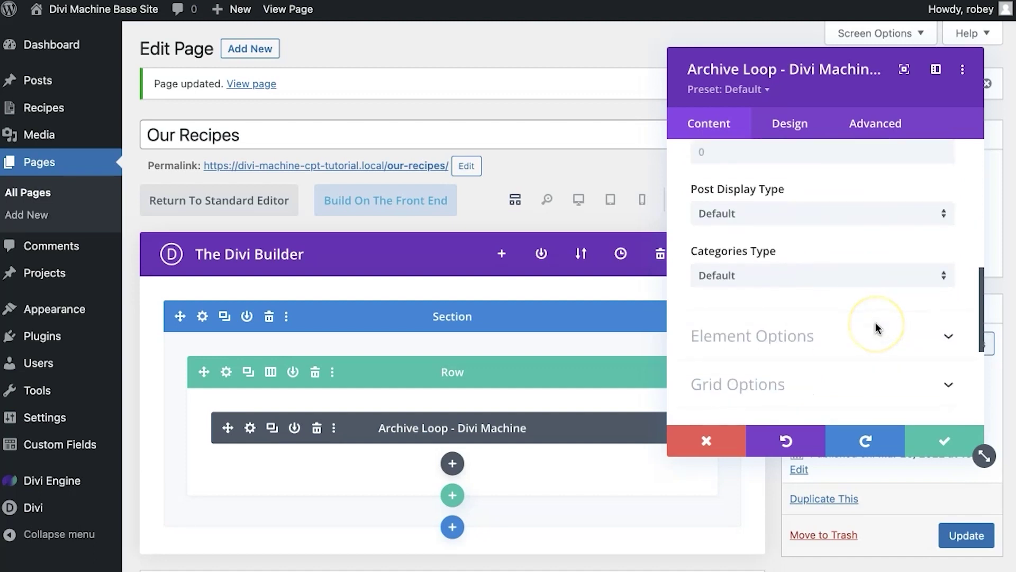
left_click(877, 330)
left_click(757, 240)
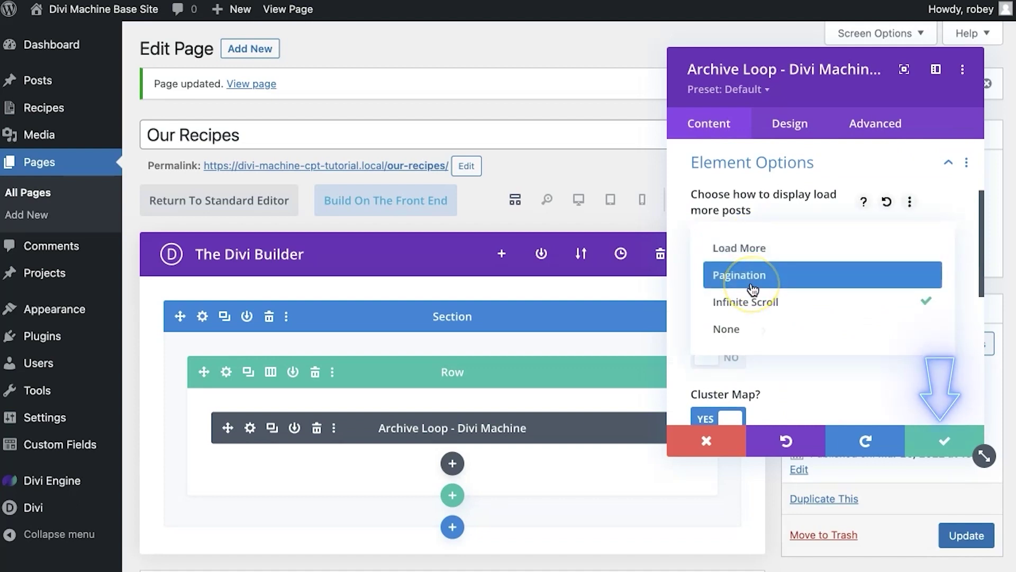
left_click(758, 247)
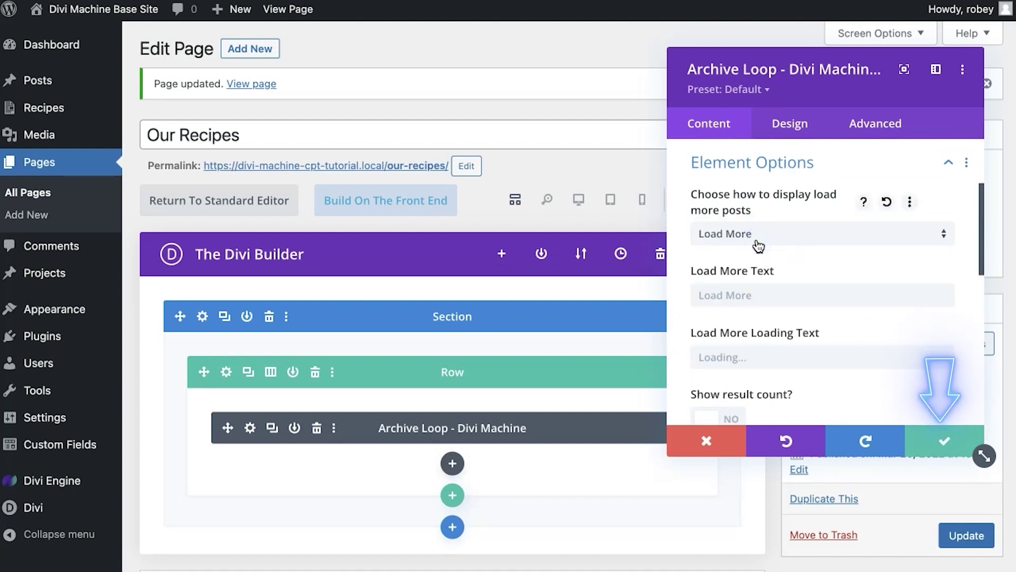
left_click(926, 455)
left_click(963, 532)
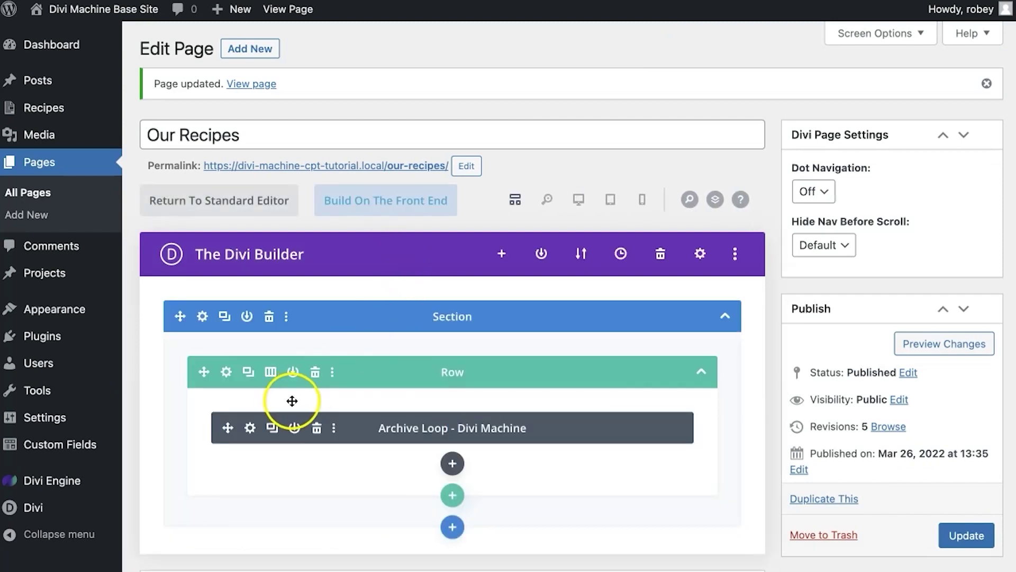
In the builder's desktop view, change the row to one-third and two-thirds columns and move the Archive Loop module into the wider one
left_click(571, 199)
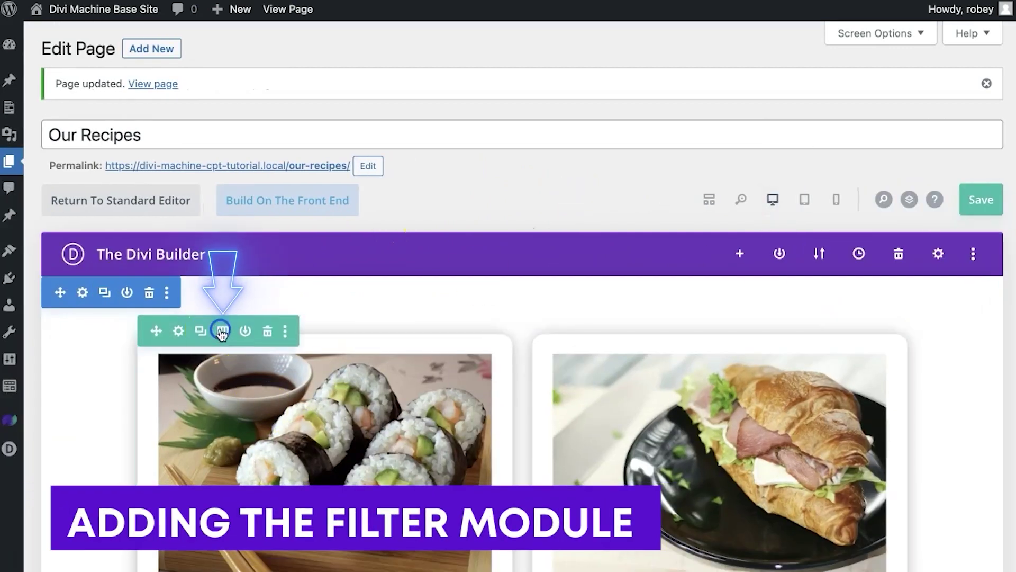
left_click(216, 335)
scroll(262, 428, "up", 2)
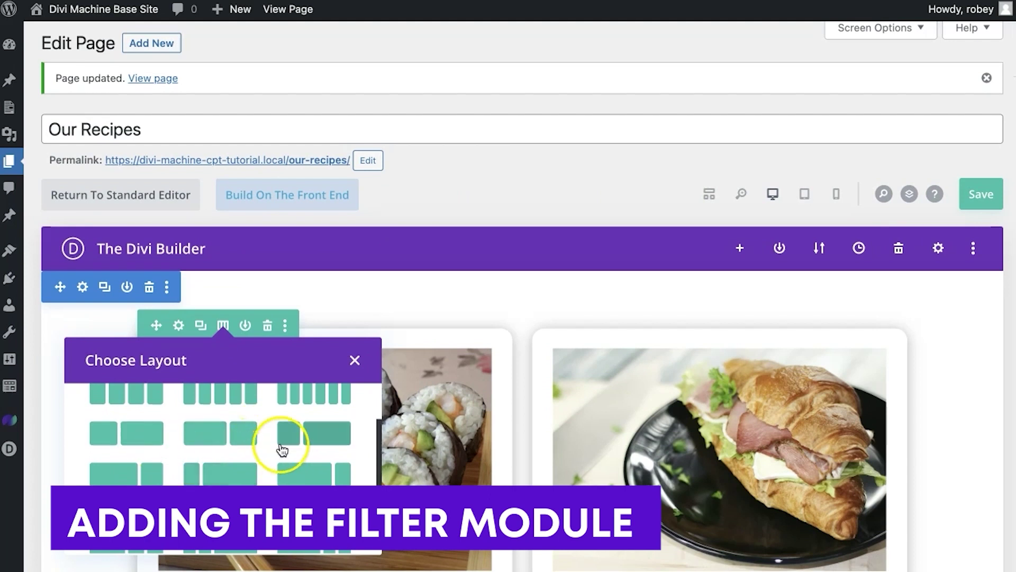
left_click(287, 438)
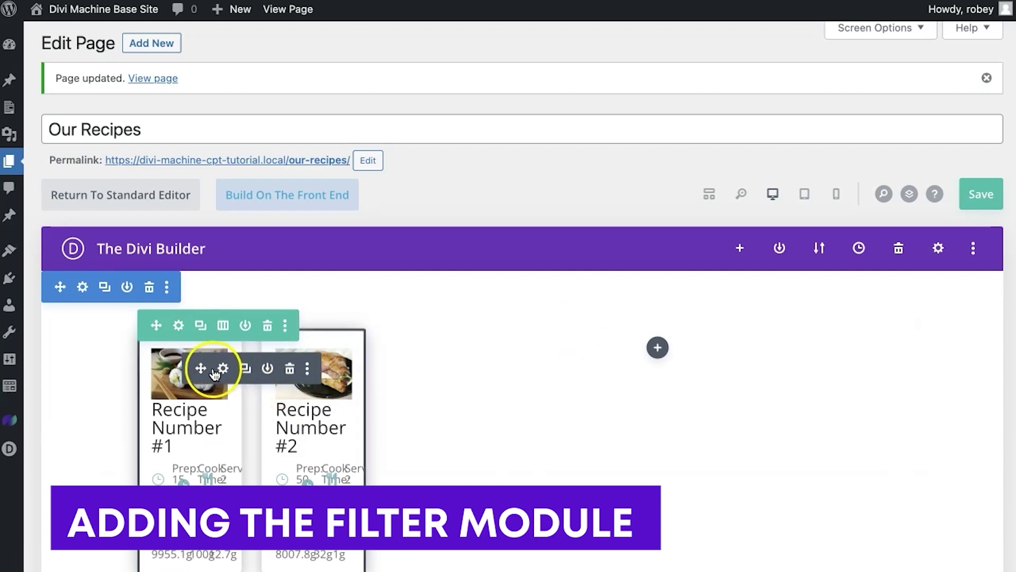
left_click_drag(200, 367, 623, 359)
scroll(603, 434, "down", 3)
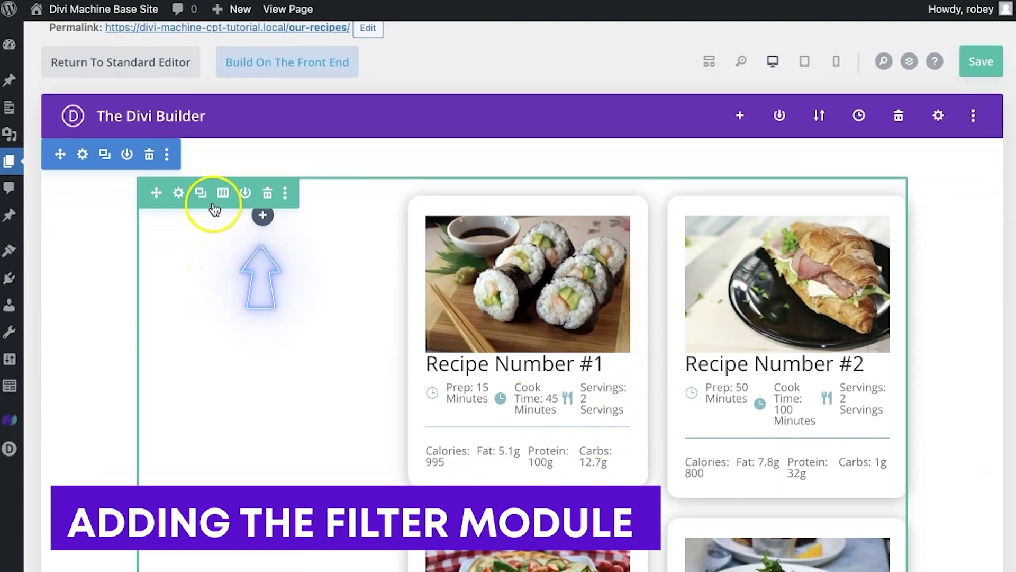
Insert a Filter Posts - Divi Machine module into the row's empty narrow column
left_click(263, 217)
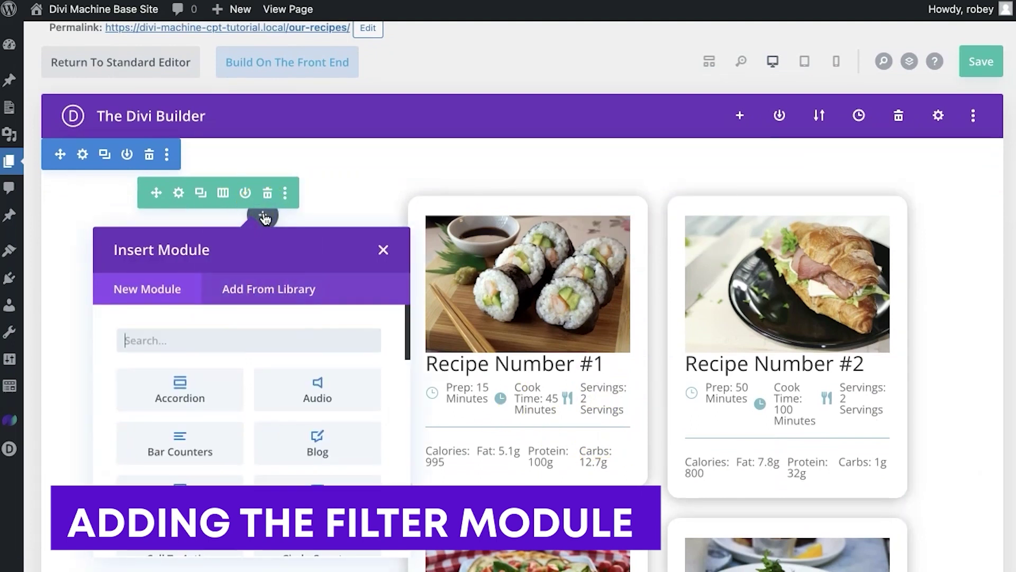
type("filter")
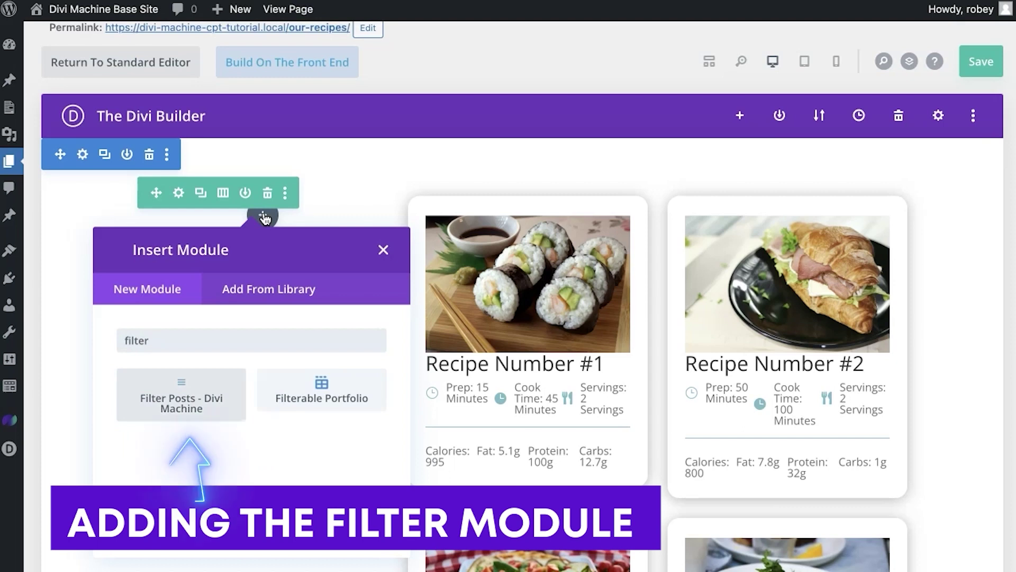
left_click(175, 413)
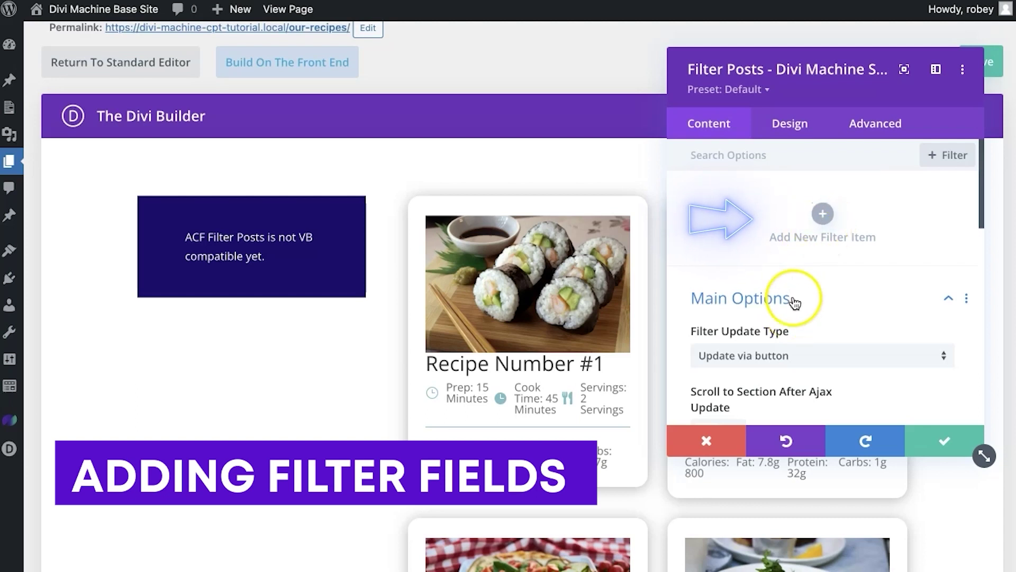
Add a filter item named Search to the Filter Posts module, filtering by Search Text on the Recipes post type
left_click(821, 216)
left_click(791, 249)
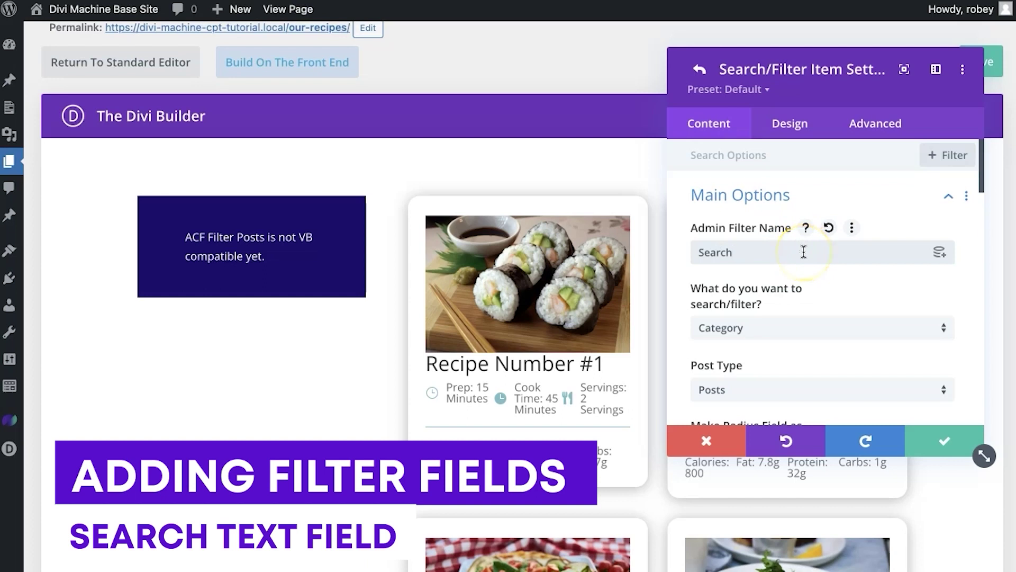
scroll(800, 294, "down", 3)
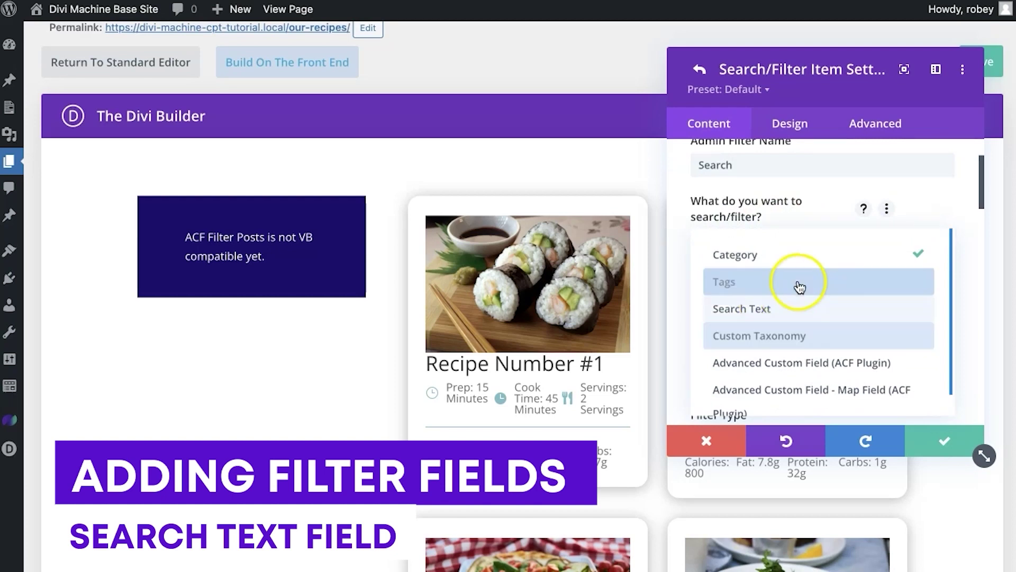
left_click(864, 310)
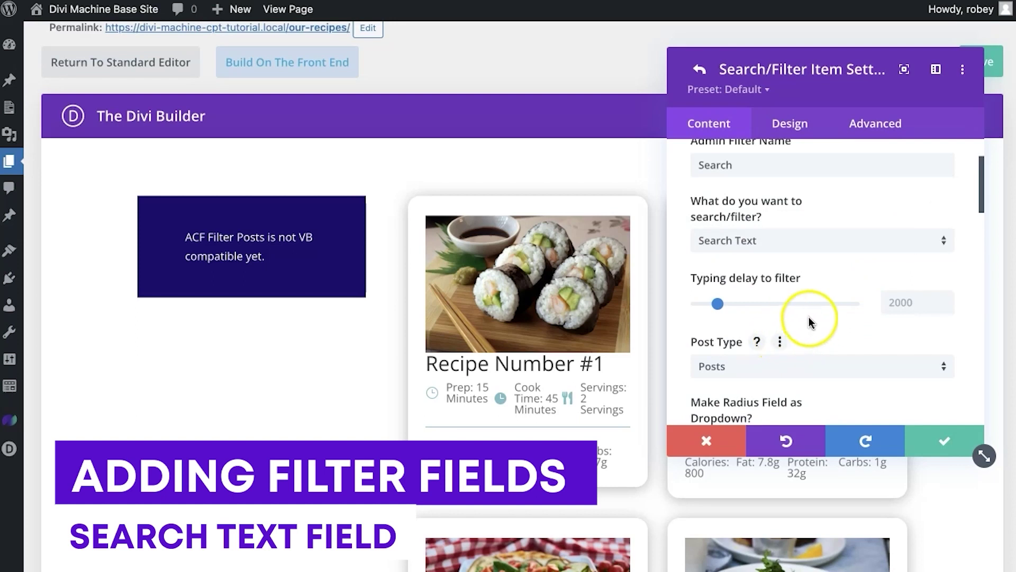
scroll(815, 322, "down", 3)
left_click(746, 252)
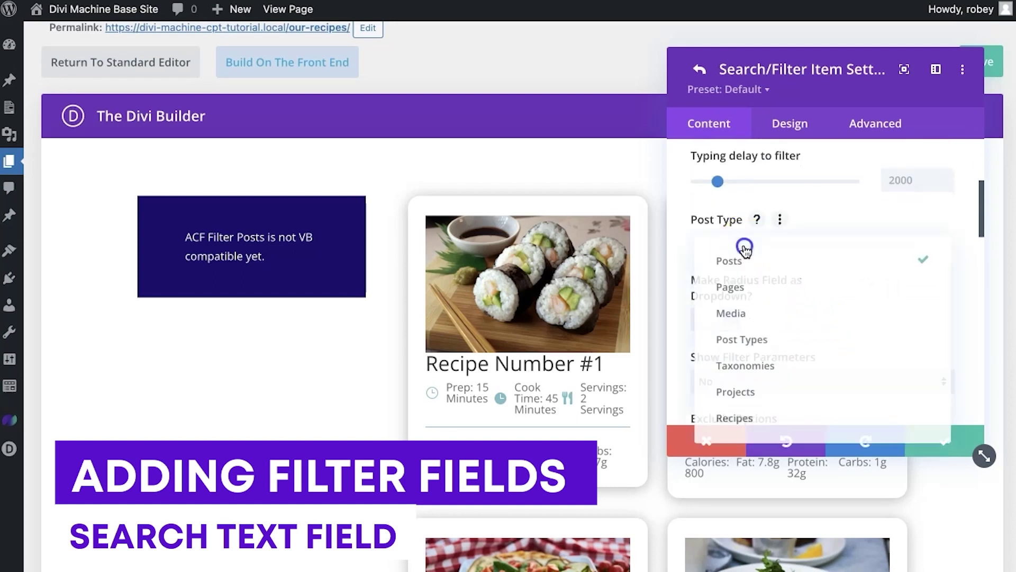
left_click(750, 419)
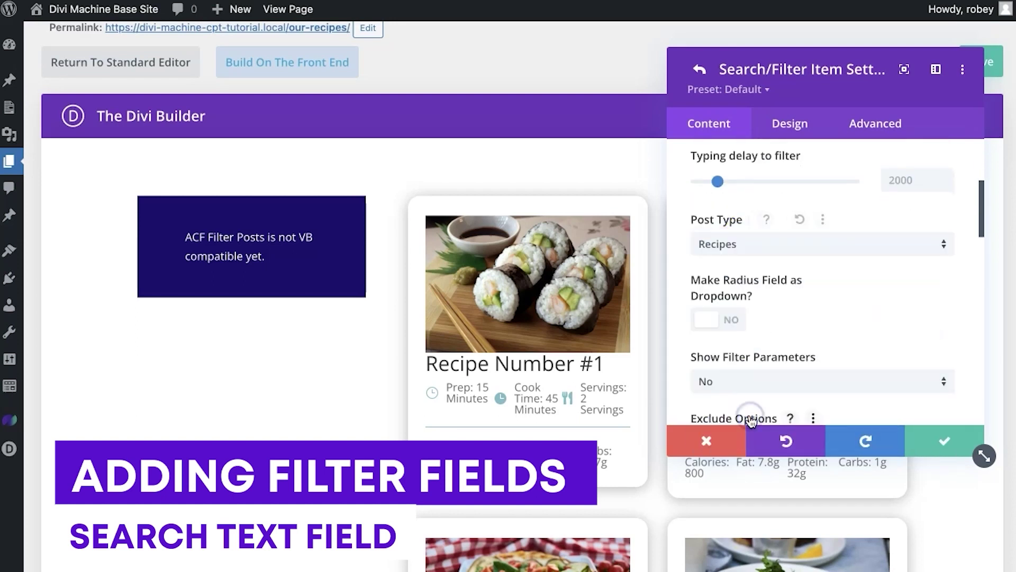
Set the Search item's text filter placeholder to "Search recipes..."
scroll(798, 333, "down", 3)
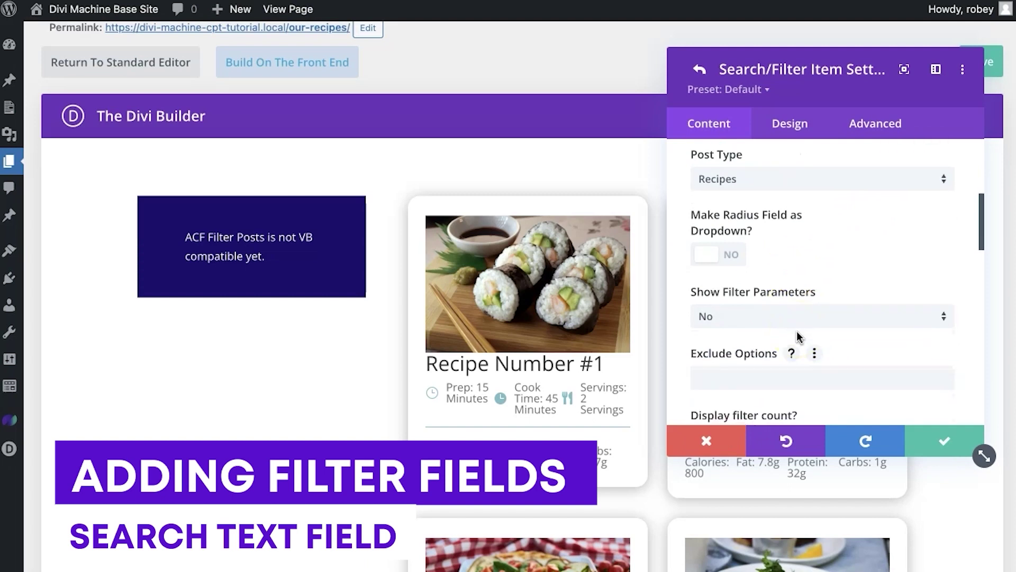
scroll(796, 331, "down", 5)
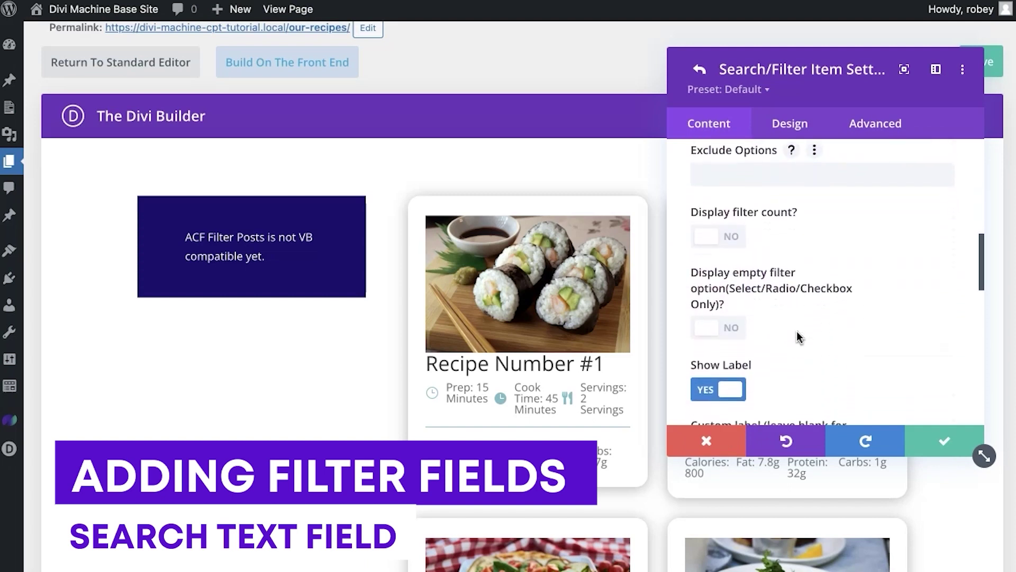
scroll(796, 331, "down", 5)
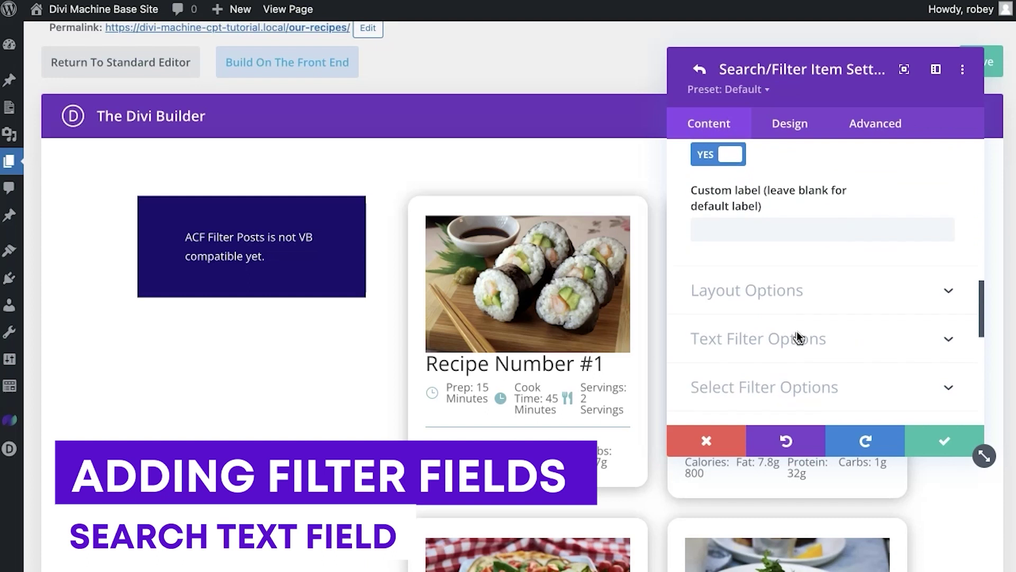
scroll(796, 331, "up", 2)
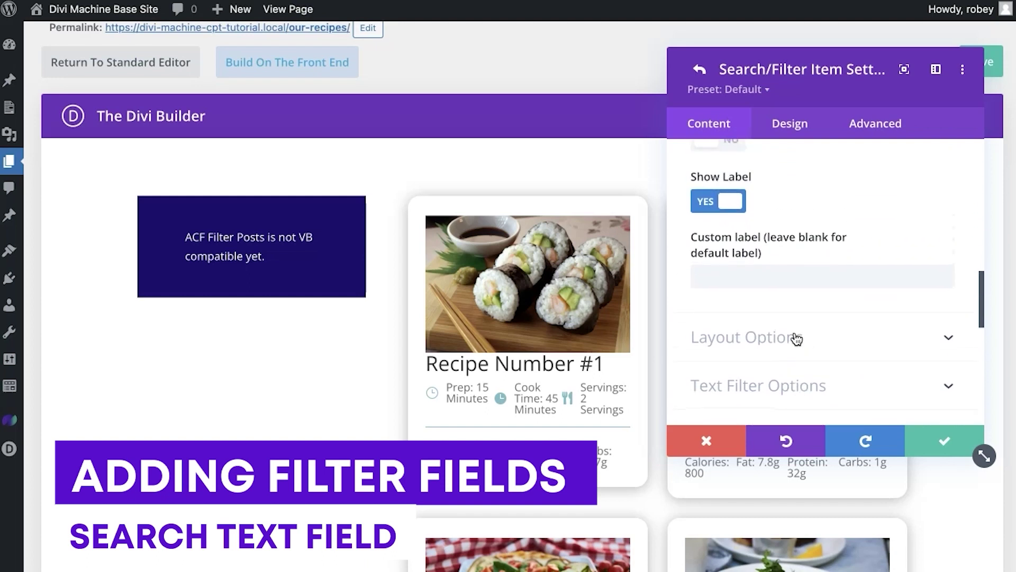
left_click(796, 336)
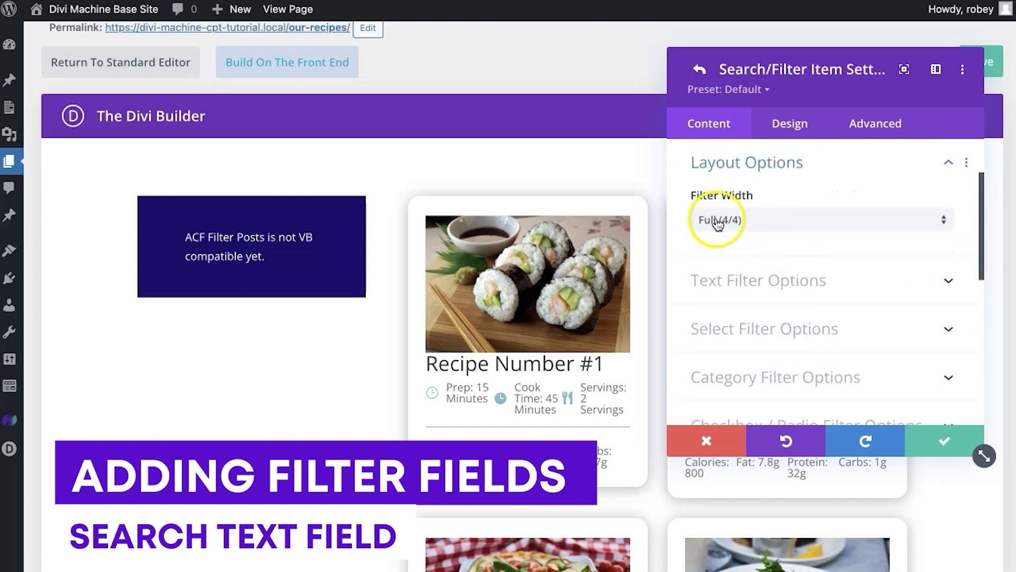
left_click(812, 285)
left_click(787, 221)
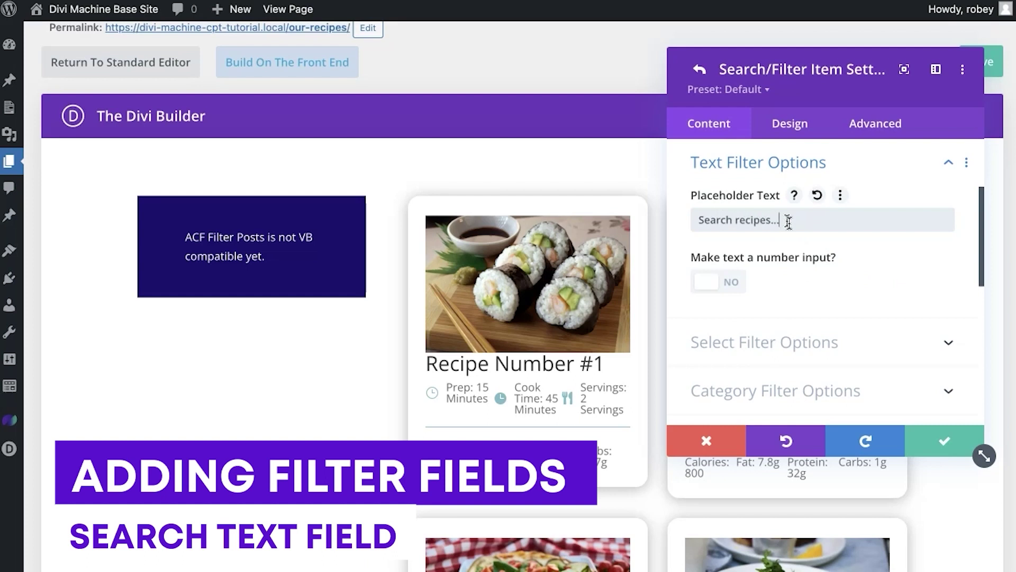
Save the Search filter item and the Filter Posts module, and save the Our Recipes page
left_click(923, 437)
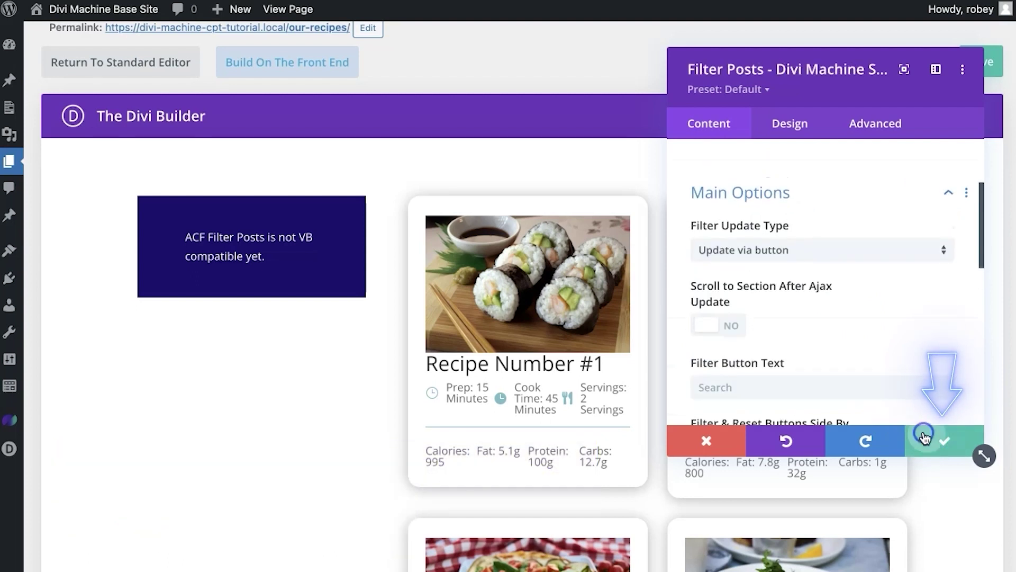
left_click(923, 437)
left_click(980, 61)
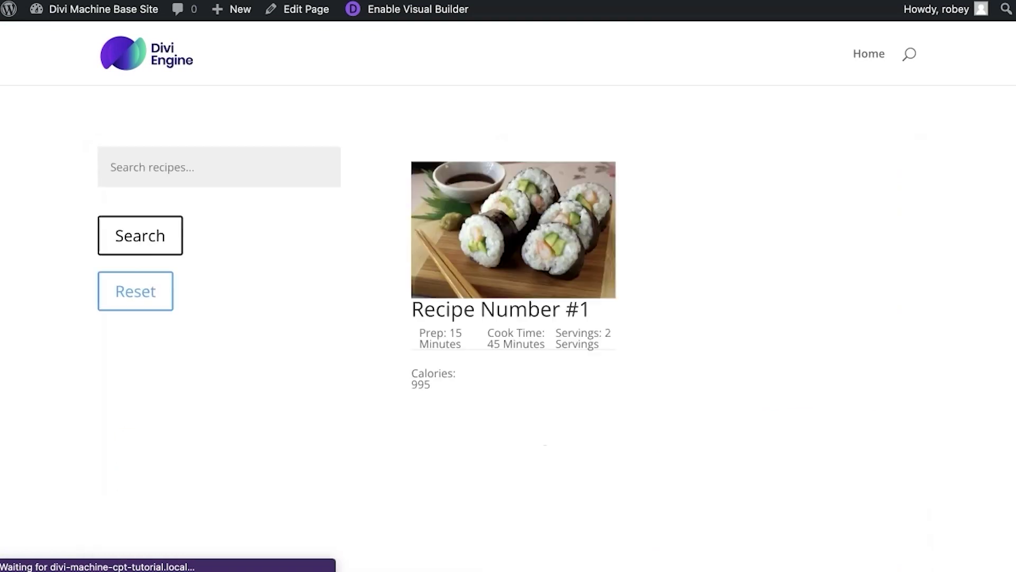
On the live Our Recipes page, test the recipe search field with 5 and look through the recipe grid
left_click(164, 170)
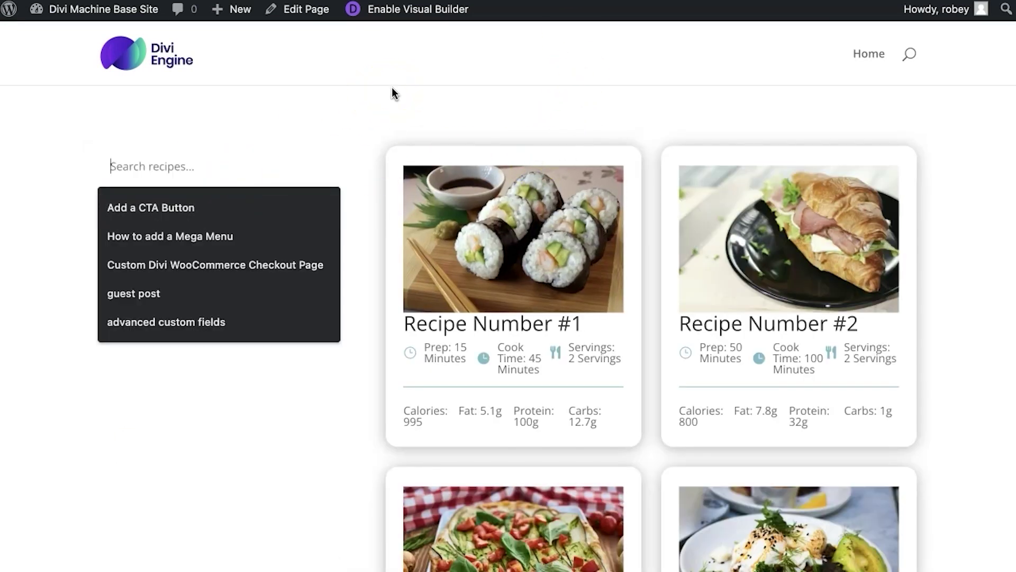
type("5")
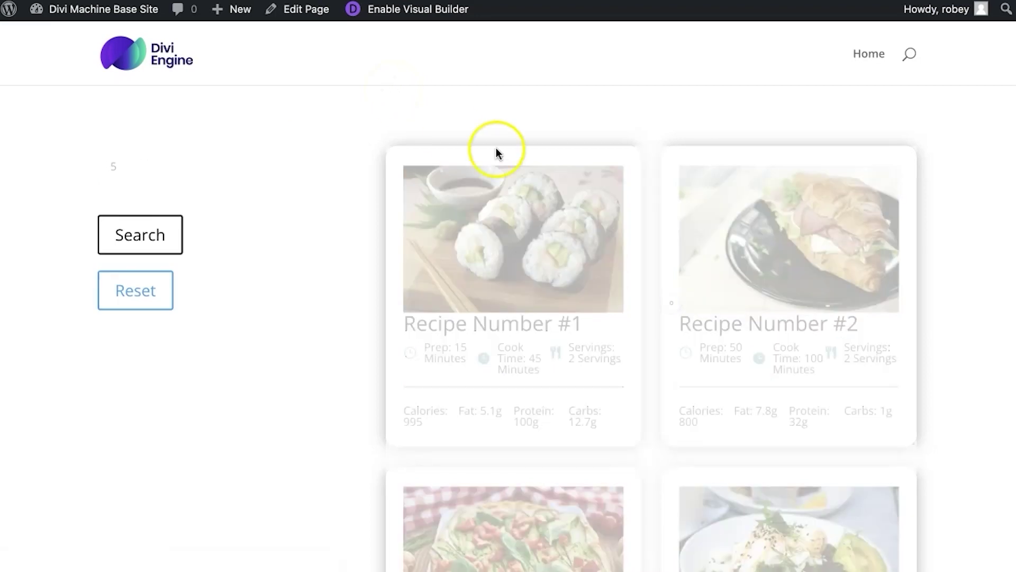
scroll(447, 375, "down", 20)
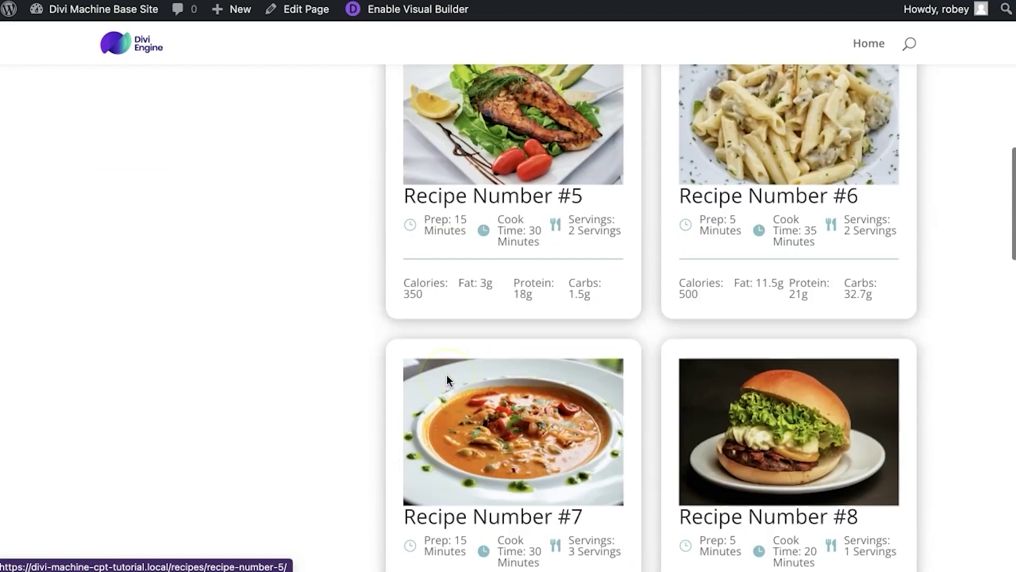
scroll(447, 375, "up", 20)
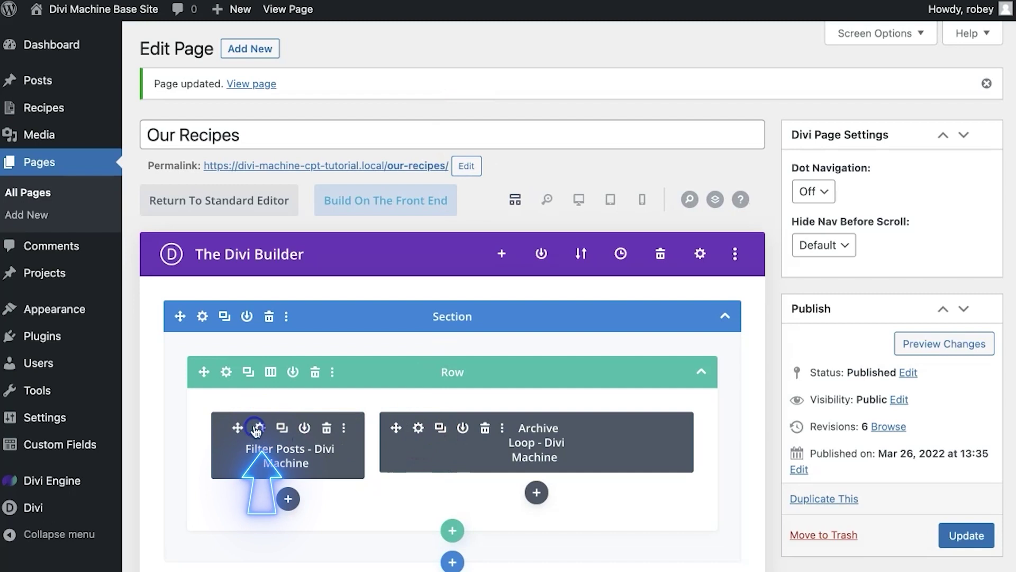
In the page editor, reopen the Filter Posts module's Search item and go to its design settings
left_click(260, 428)
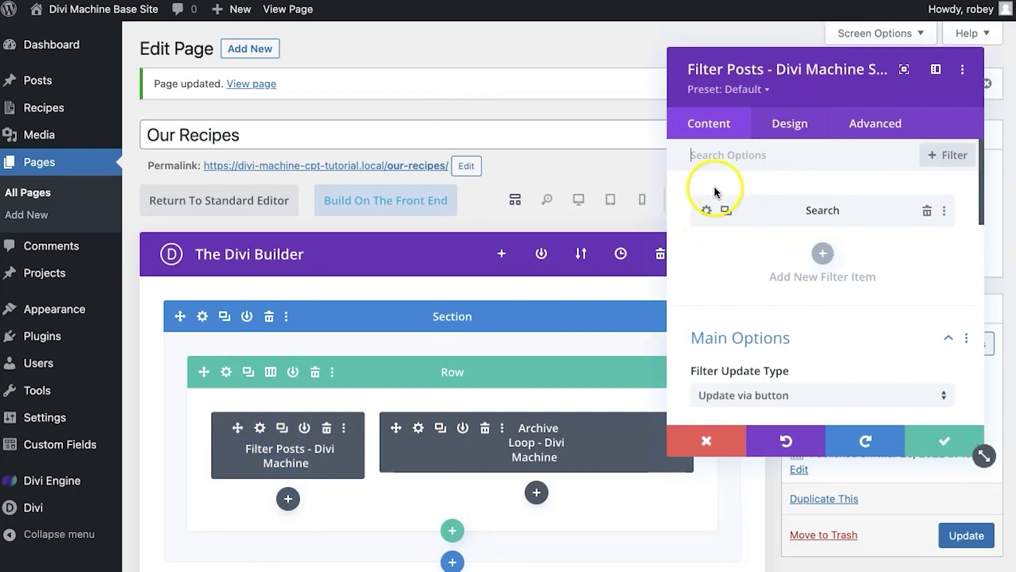
left_click(704, 207)
scroll(760, 245, "down", 5)
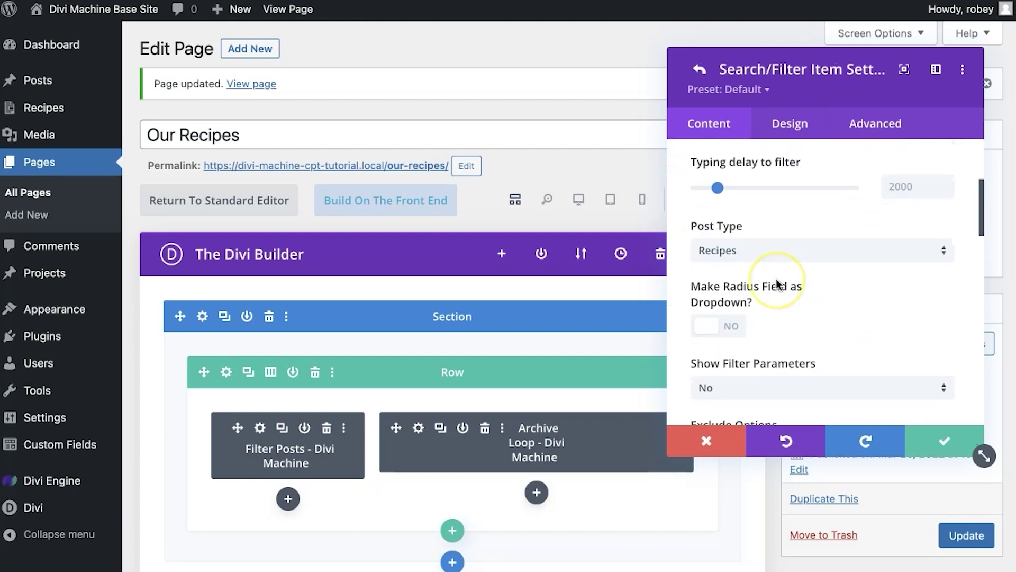
scroll(776, 284, "down", 8)
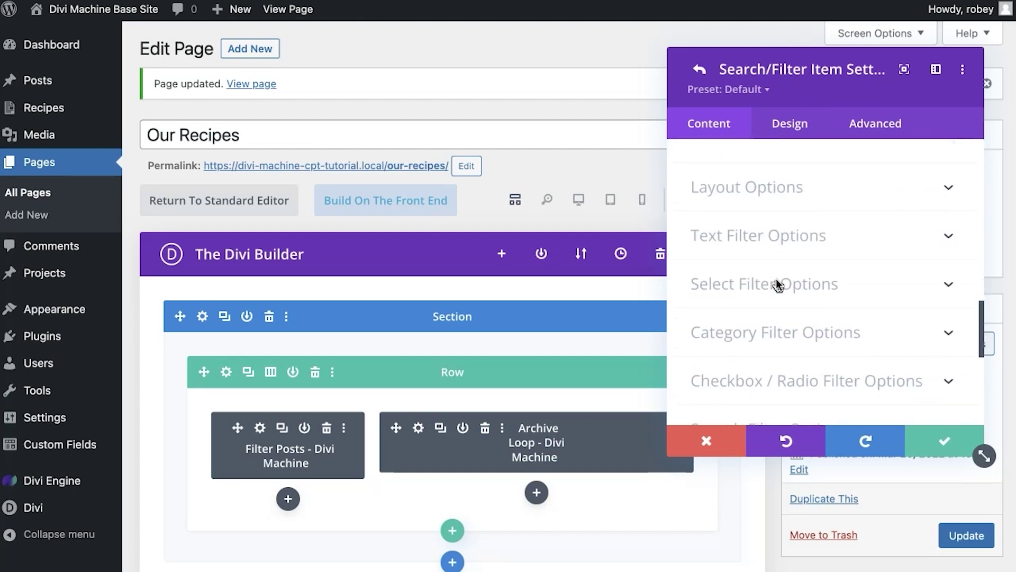
left_click(792, 124)
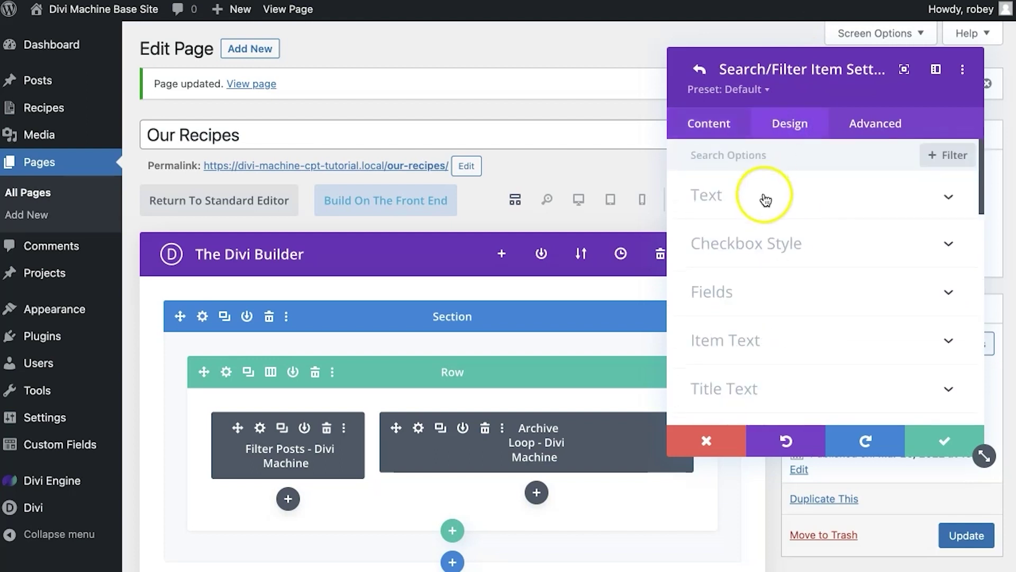
scroll(740, 305, "down", 3)
scroll(740, 306, "up", 1)
scroll(740, 306, "down", 3)
scroll(739, 306, "down", 3)
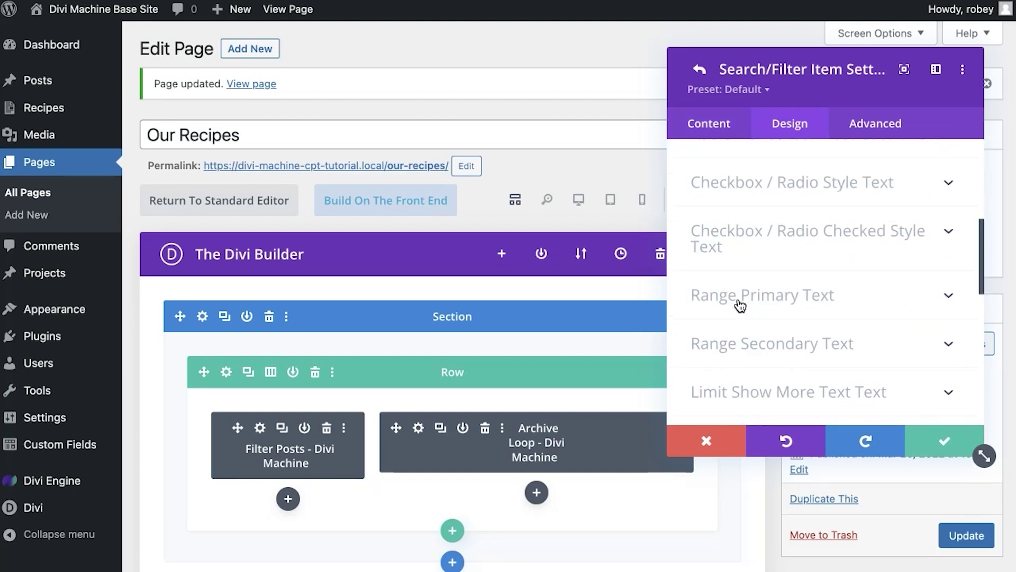
scroll(739, 306, "up", 10)
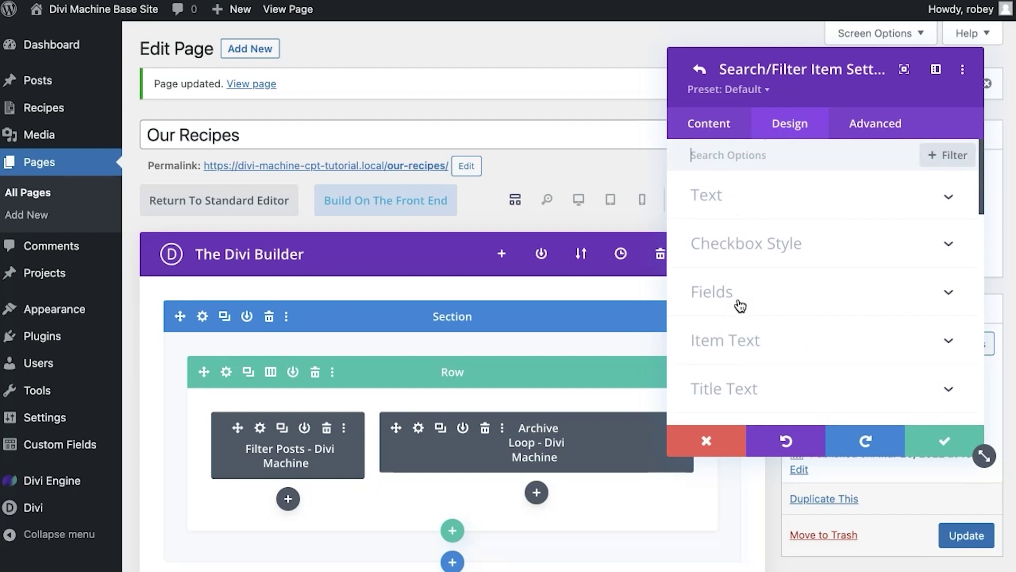
Set the Search item's Fields Background Color to f4f4f4 and save both the item and the module
left_click(751, 278)
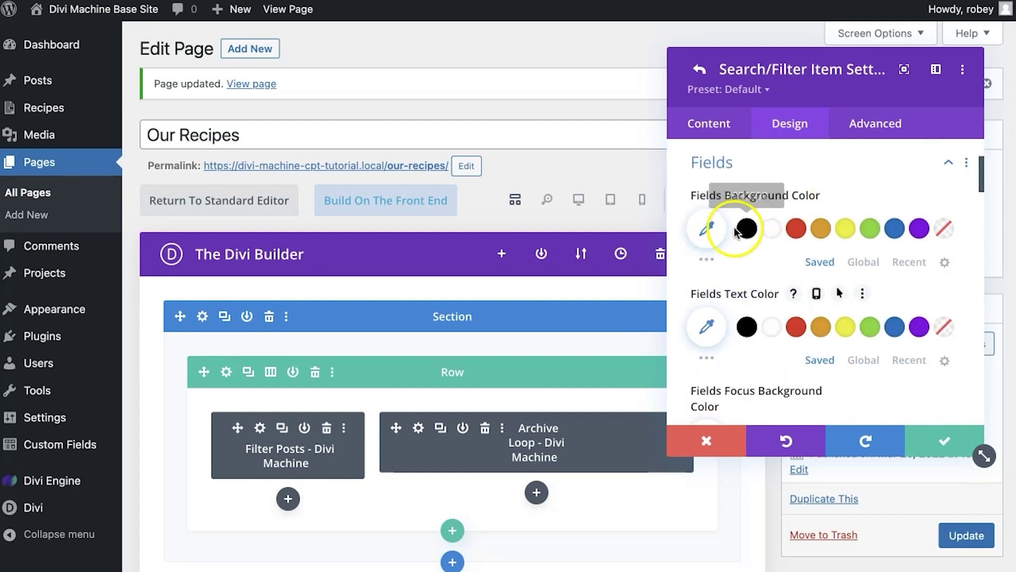
left_click(706, 228)
left_click(720, 229)
type("f4f4f4")
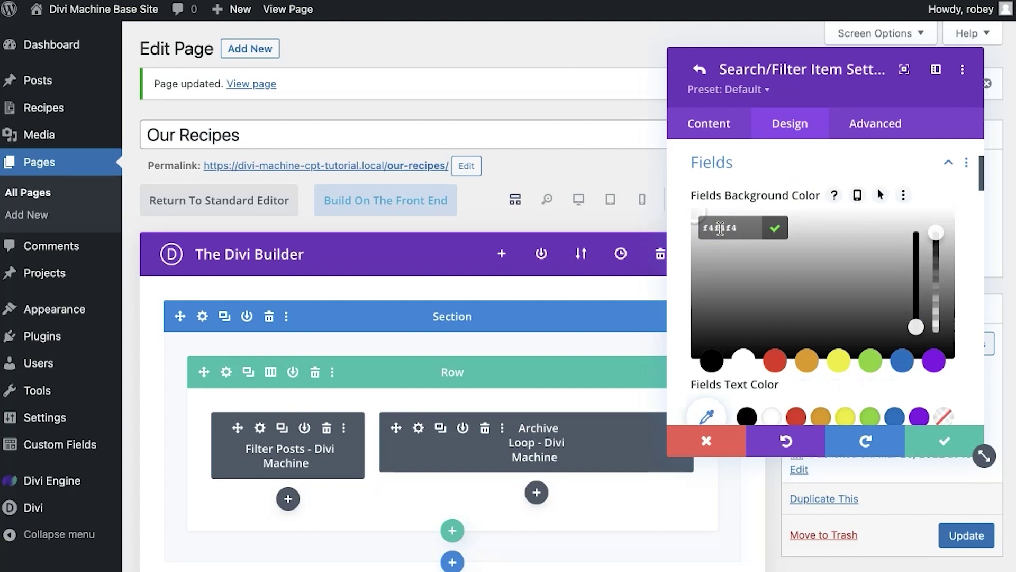
left_click(944, 441)
left_click(943, 441)
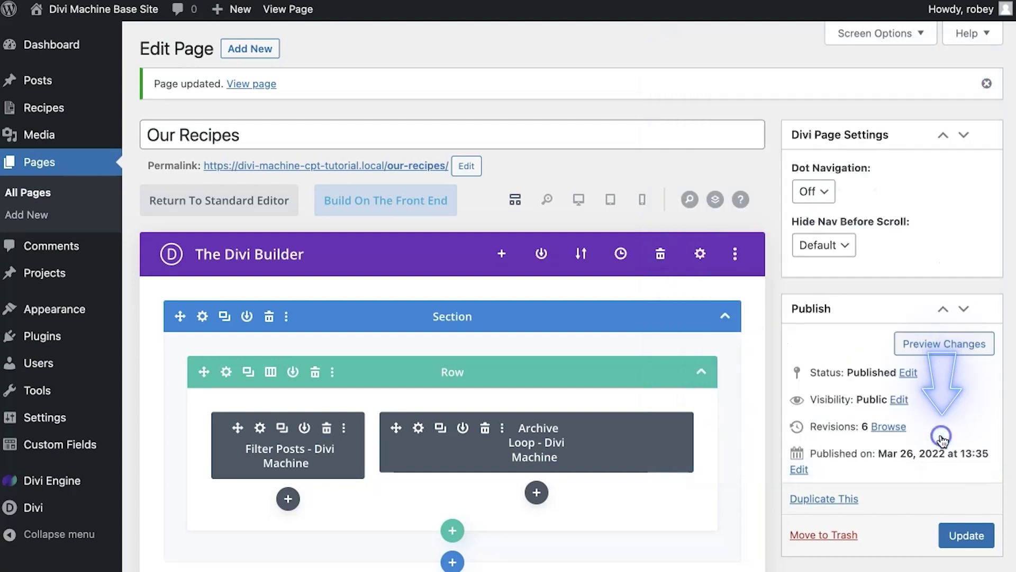
Add another item named Calories to the Filter Posts module and have it filter by Advanced Custom Field (ACF Plugin)
left_click(260, 427)
left_click(824, 254)
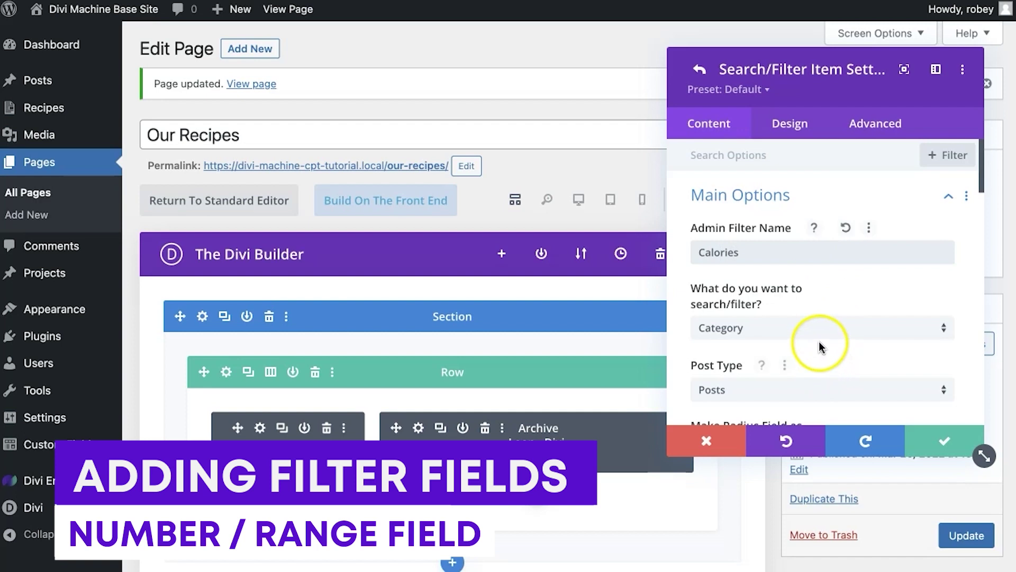
scroll(799, 331, "down", 3)
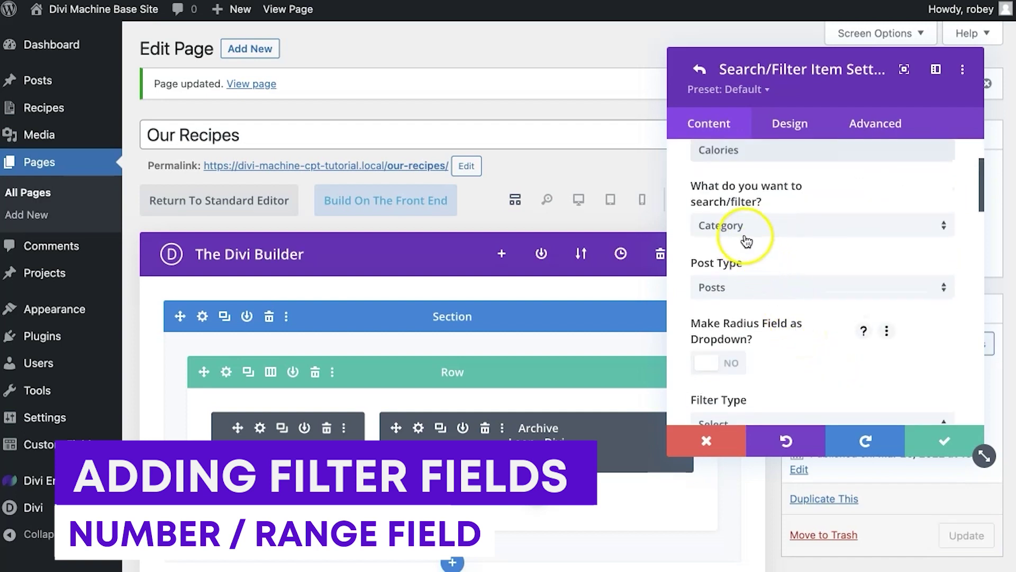
left_click(746, 240)
left_click(755, 293)
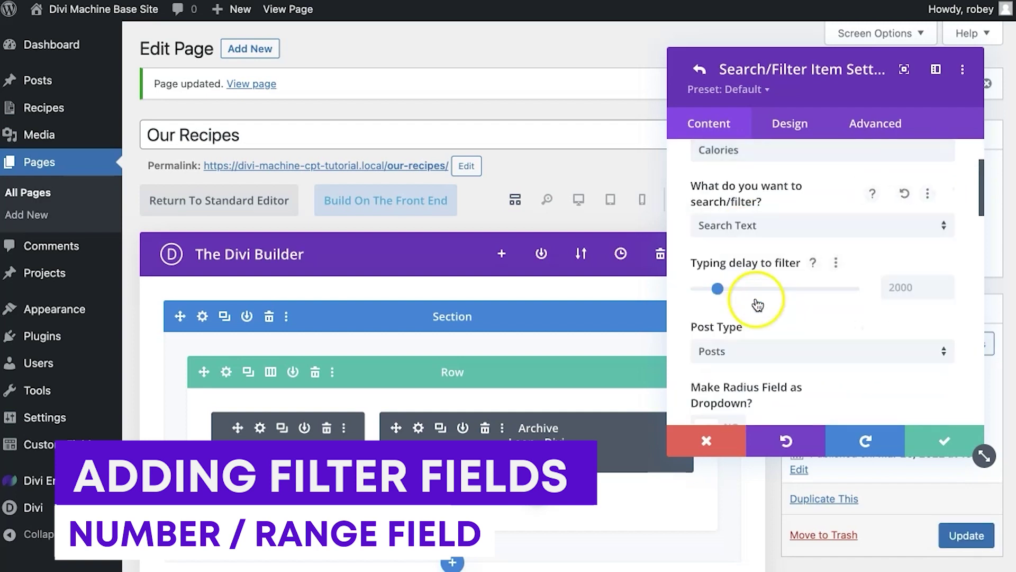
left_click(761, 241)
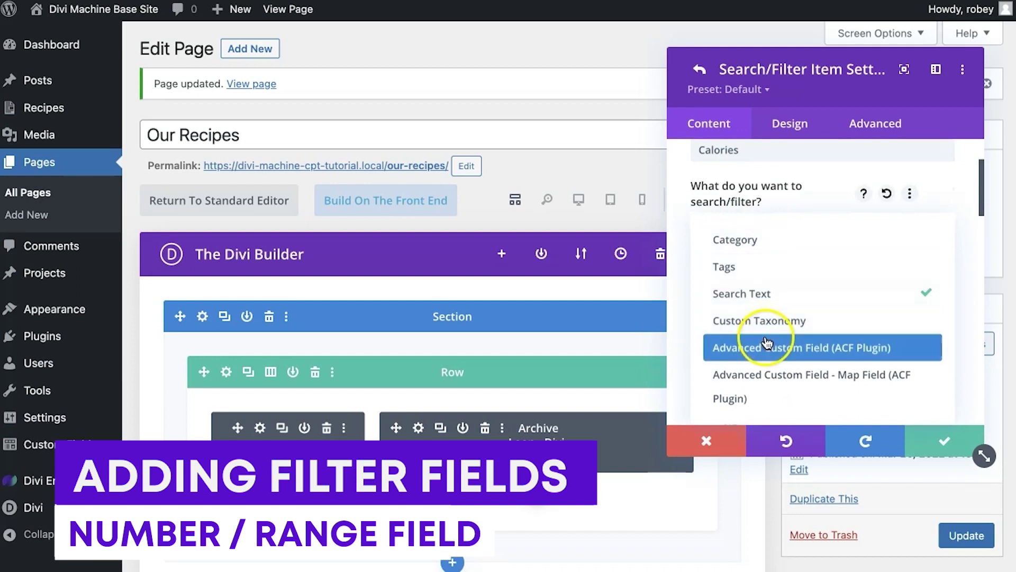
left_click(876, 350)
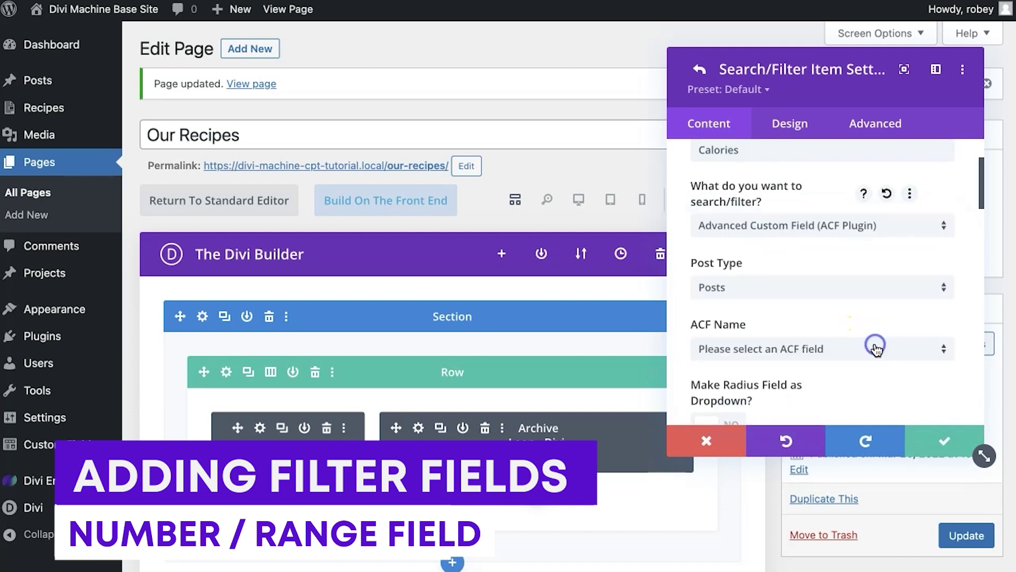
Set the Calories item's post type to Recipes and its ACF name to Calories - Nutrition
left_click(799, 286)
left_click(782, 461)
scroll(823, 360, "down", 2)
left_click(817, 269)
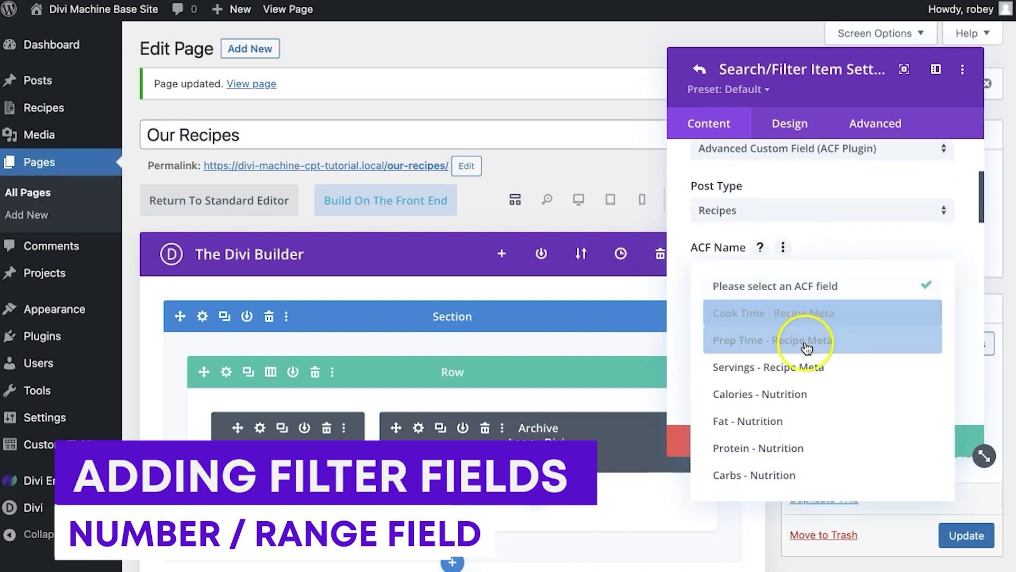
left_click(798, 390)
Set the Calories item's filter type to Number / Range and its filter value type to Numeric
scroll(823, 323, "down", 5)
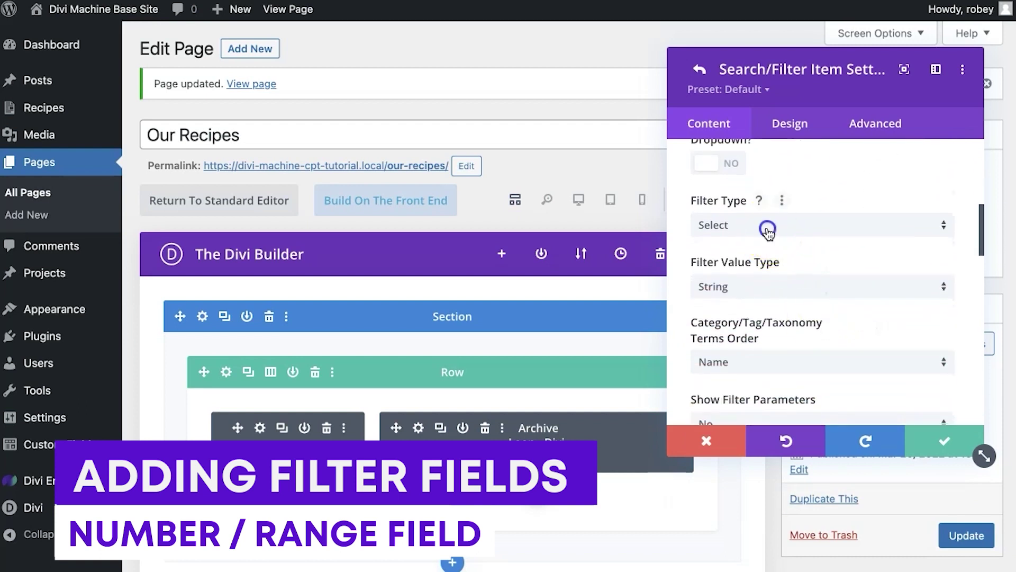
left_click(767, 231)
left_click(765, 270)
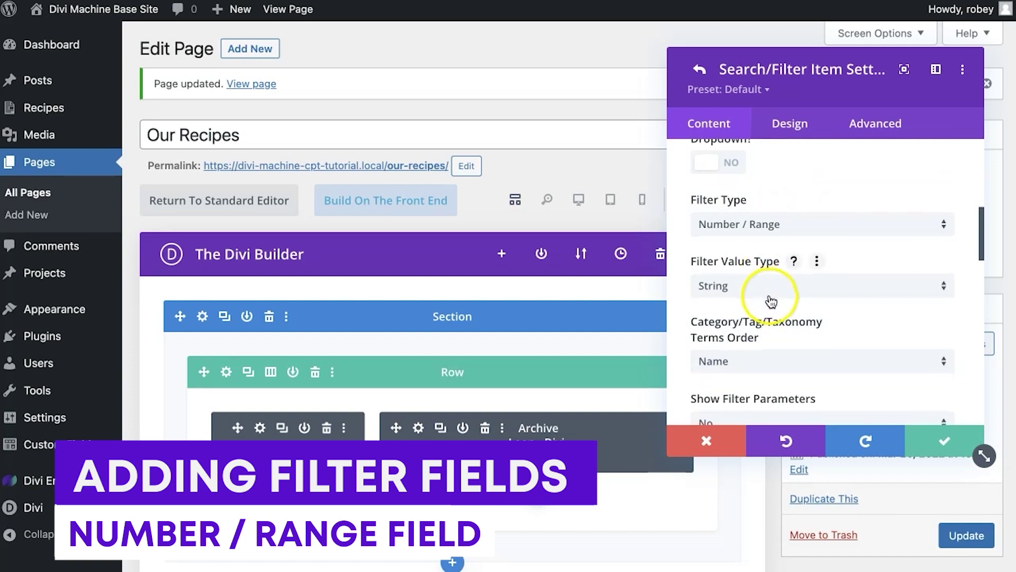
scroll(770, 296, "down", 1)
left_click(769, 238)
left_click(770, 279)
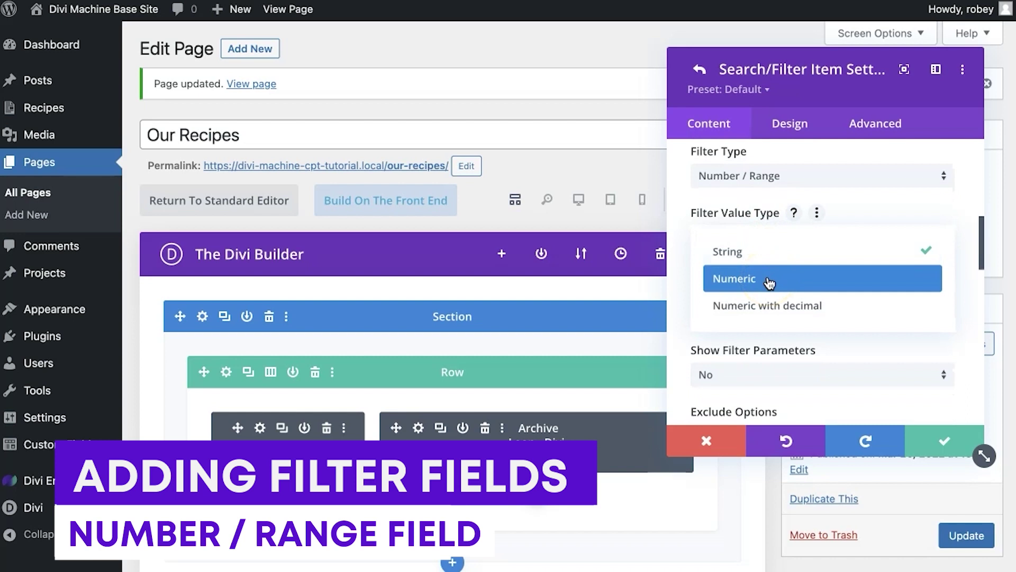
Save the Calories item with the Numeric value type, along with the Filter Posts module, and update the Our Recipes page
left_click(768, 280)
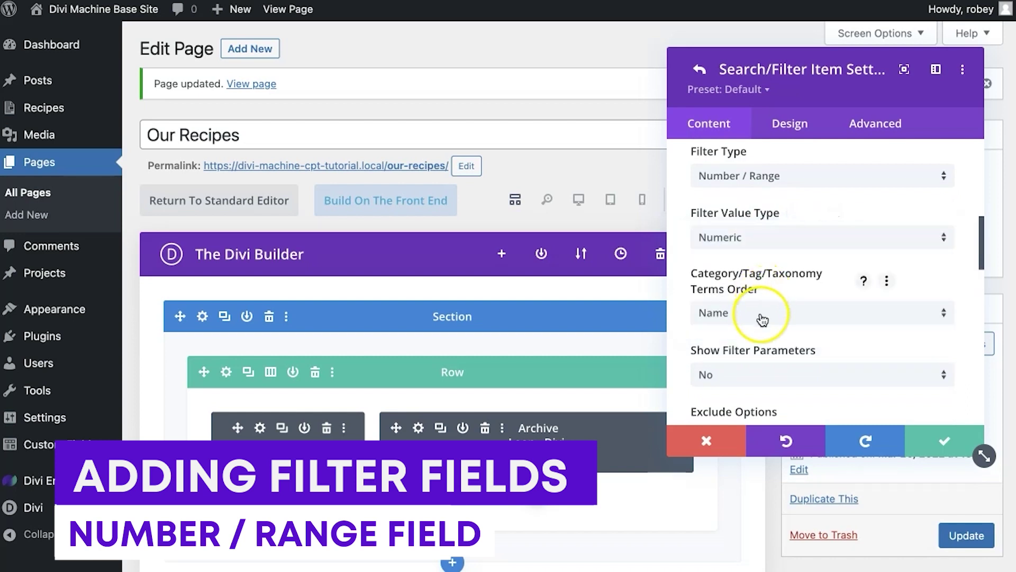
scroll(763, 319, "down", 2)
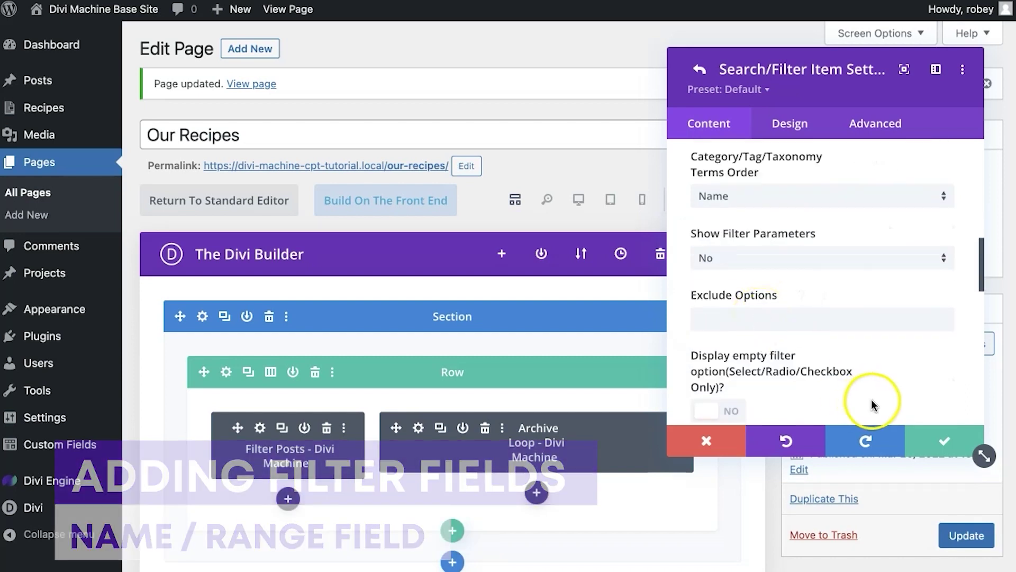
left_click(929, 439)
left_click(929, 438)
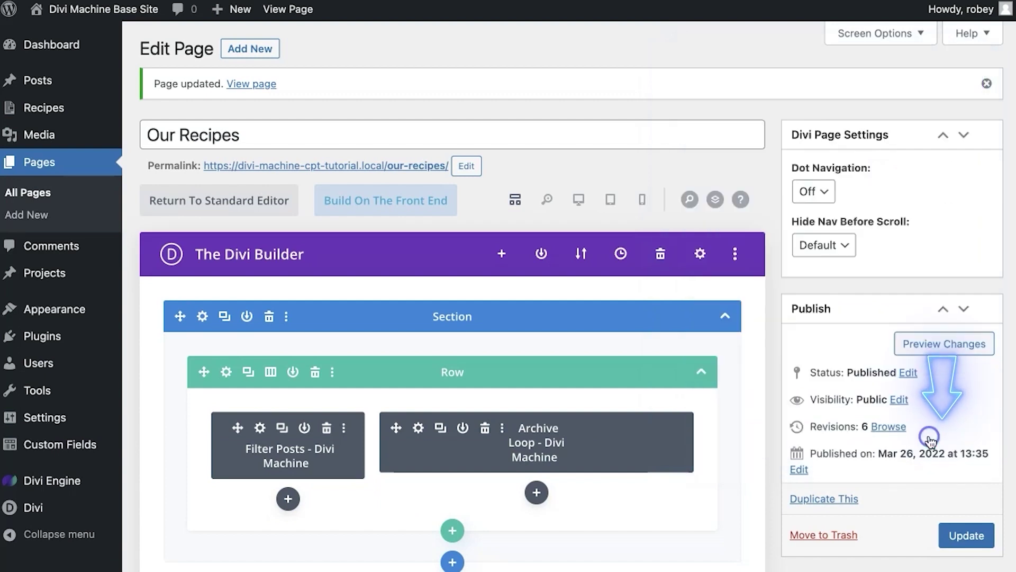
left_click(968, 540)
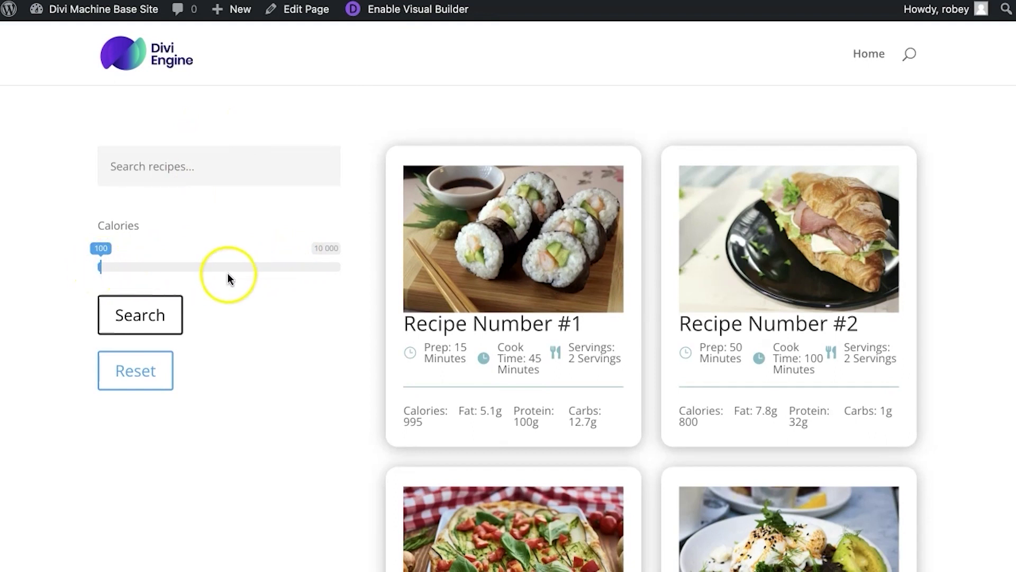
Test the recipe search on the live page with the Calories slider at 658 and review the calories of the listed recipes
left_click(330, 264)
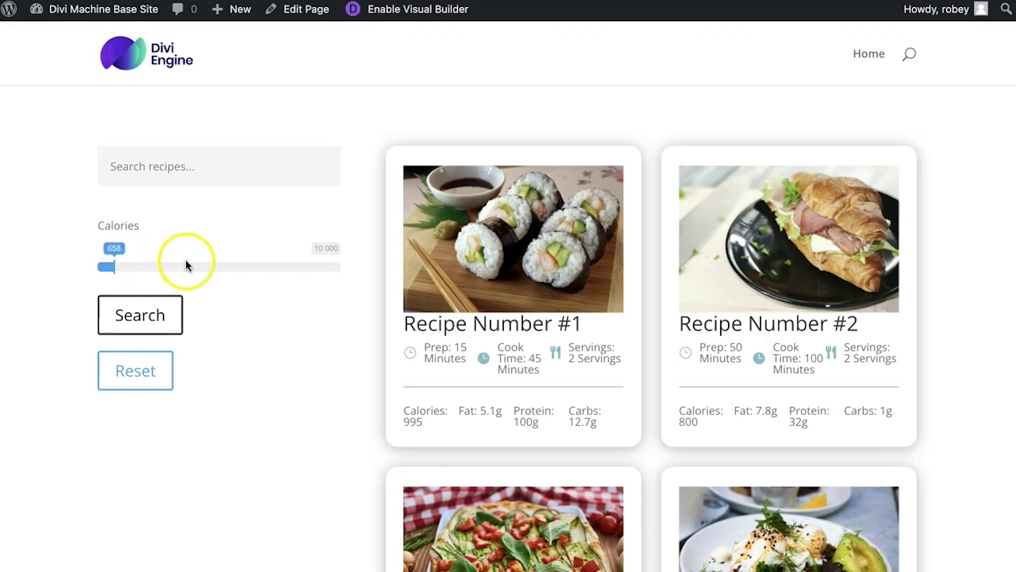
left_click(153, 320)
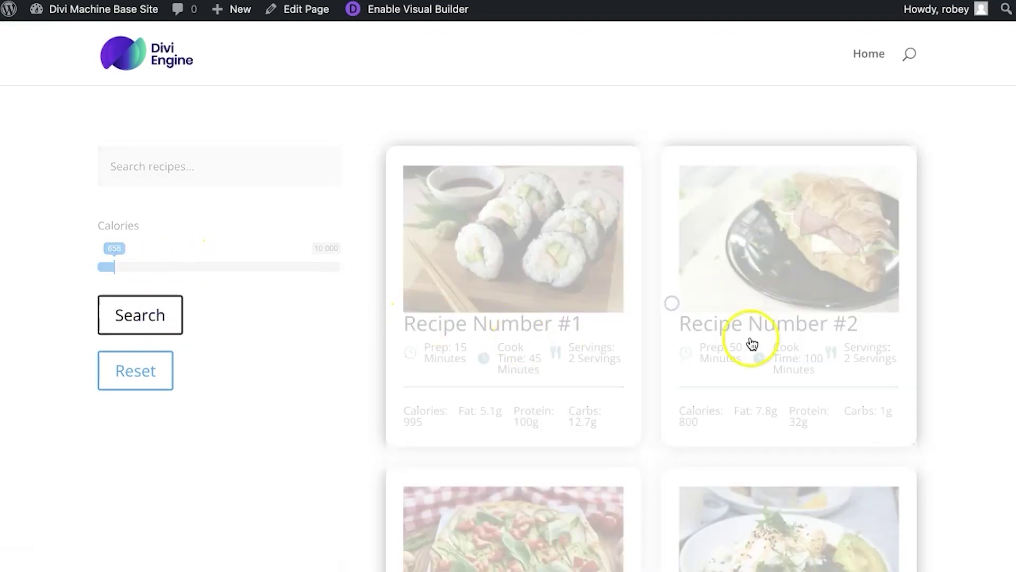
scroll(656, 296, "down", 10)
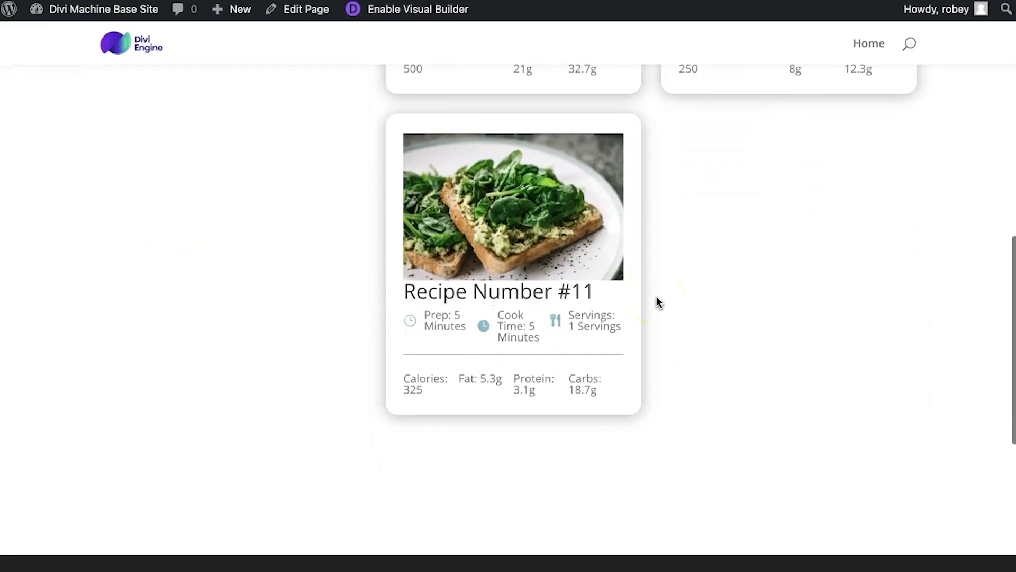
scroll(471, 408, "up", 5)
scroll(474, 401, "up", 6)
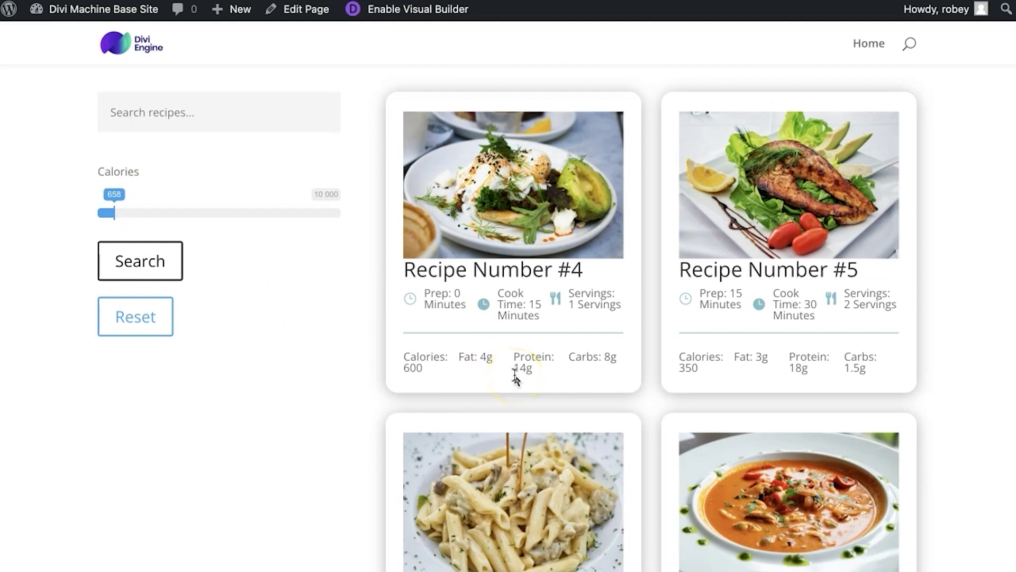
scroll(516, 378, "up", 2)
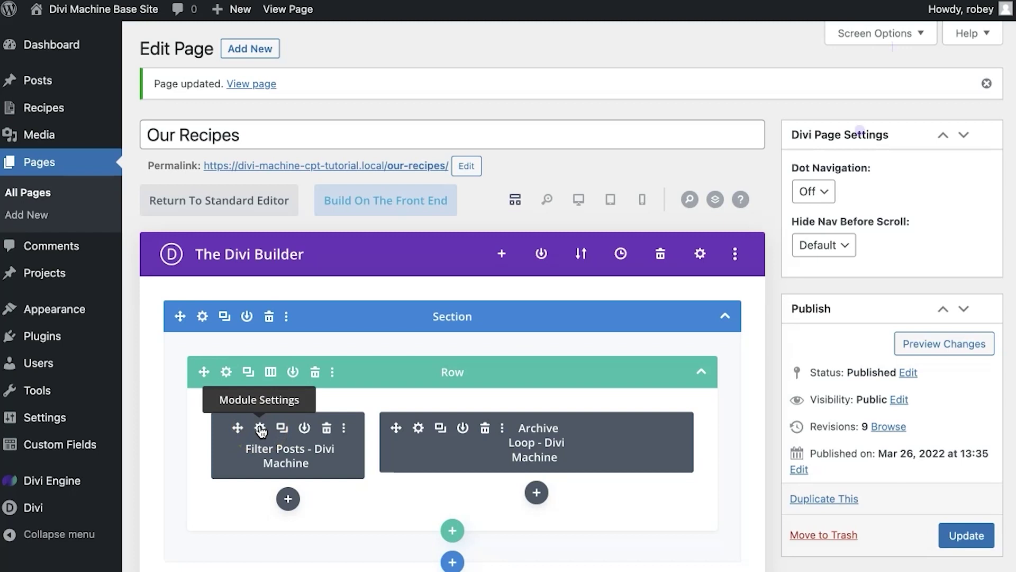
Open the Nutrition field group in Custom Fields and set the Calories field's type to Range
left_click(34, 447)
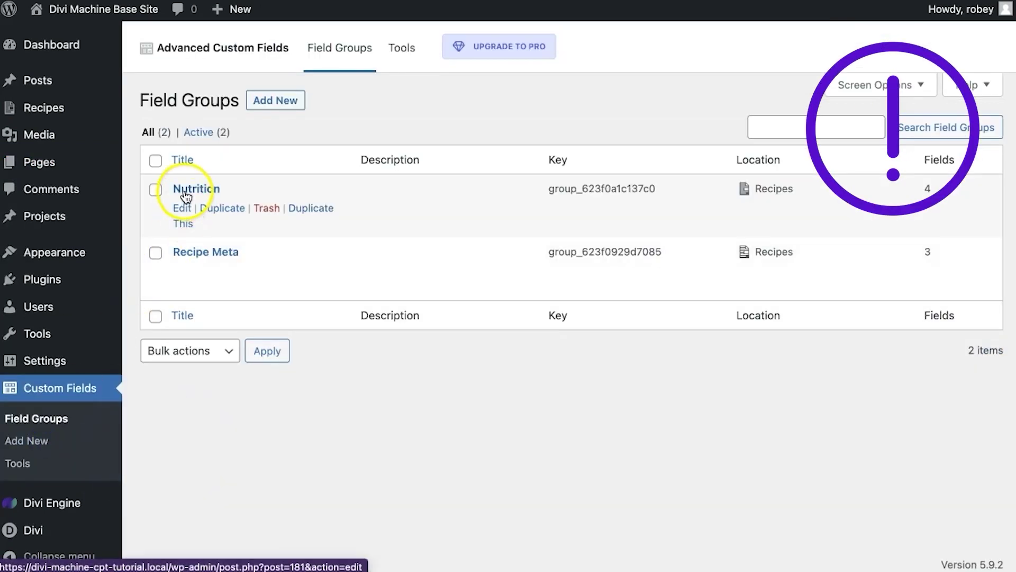
left_click(186, 194)
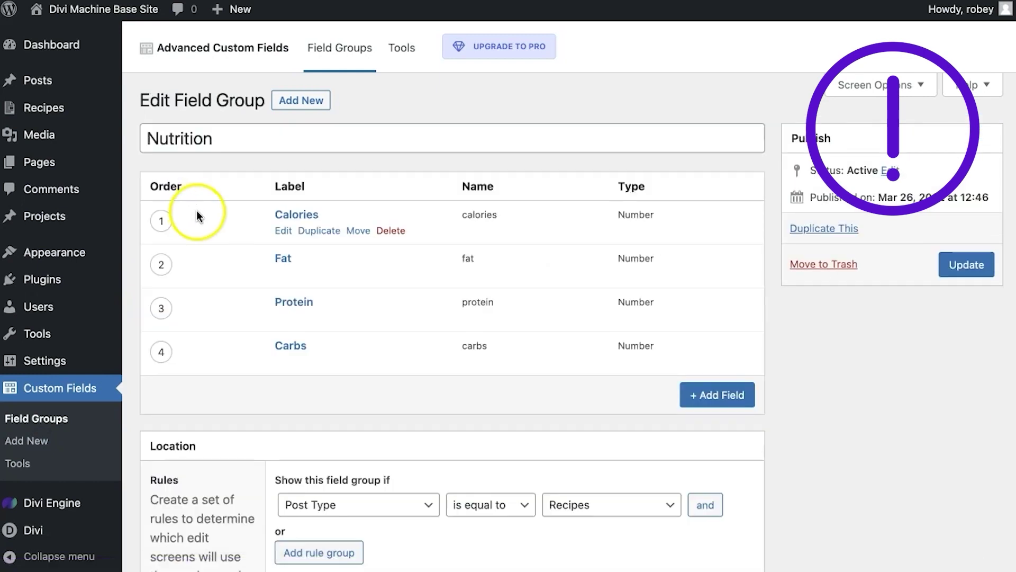
left_click(285, 231)
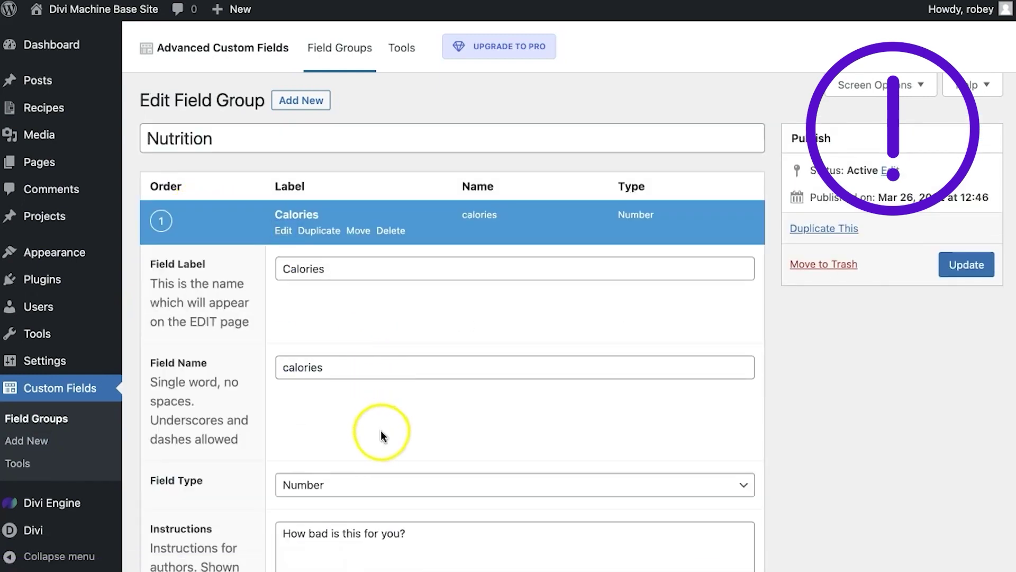
scroll(380, 430, "down", 2)
left_click(385, 372)
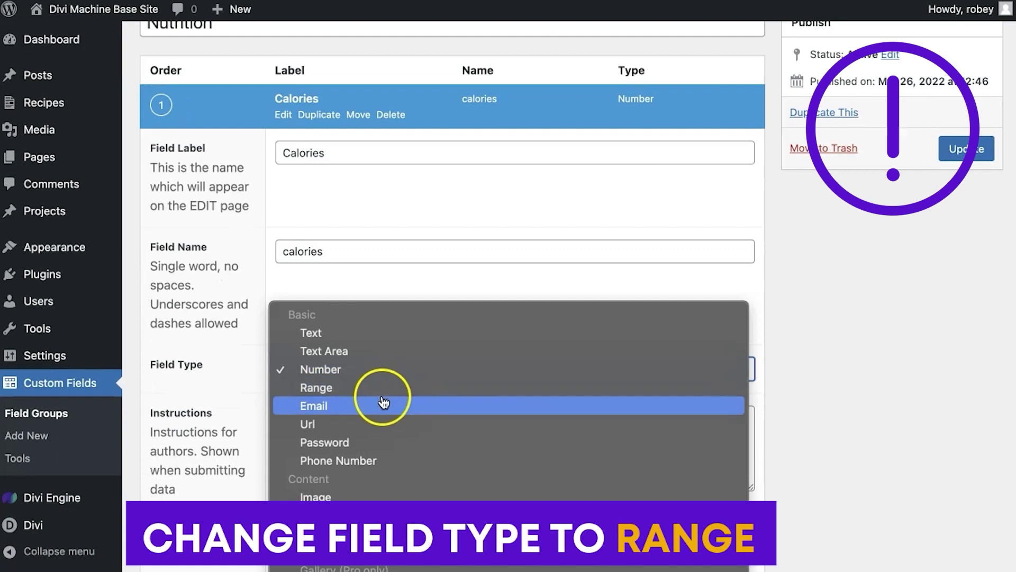
left_click(383, 389)
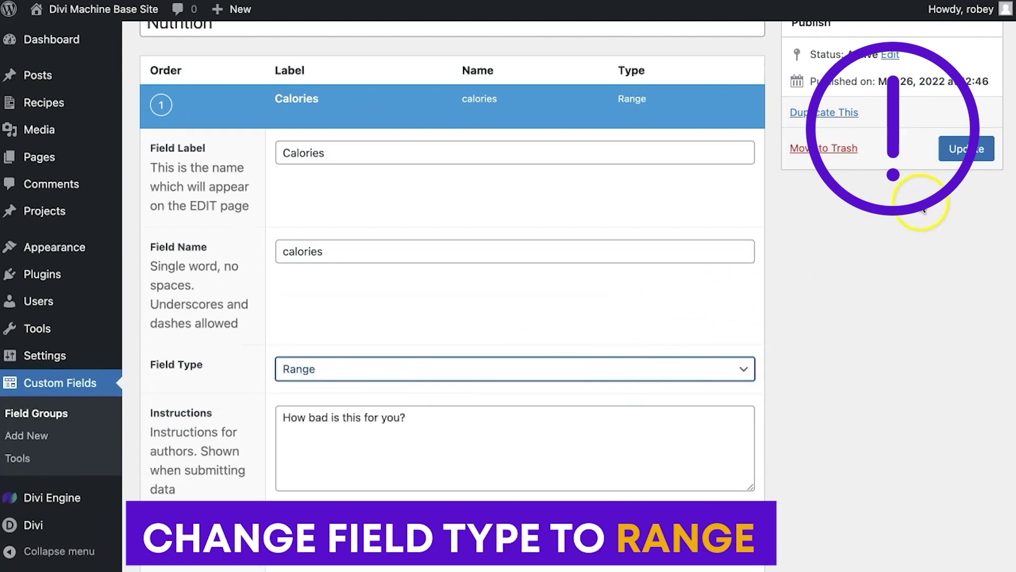
Set the Fat field's type to Range in the Nutrition field group
scroll(755, 248, "down", 10)
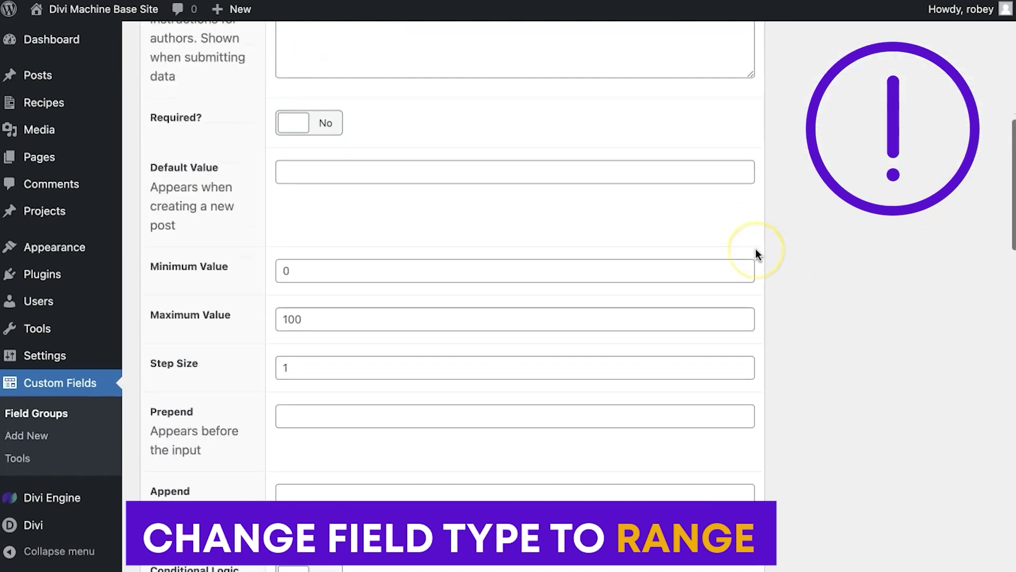
scroll(755, 248, "down", 3)
left_click(738, 298)
left_click(281, 309)
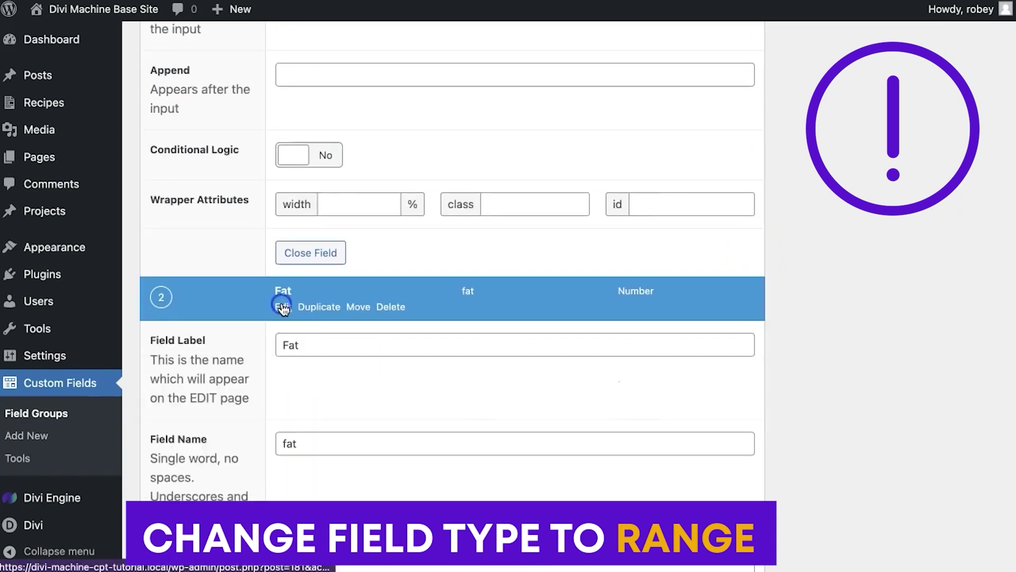
scroll(287, 408, "down", 7)
left_click(346, 237)
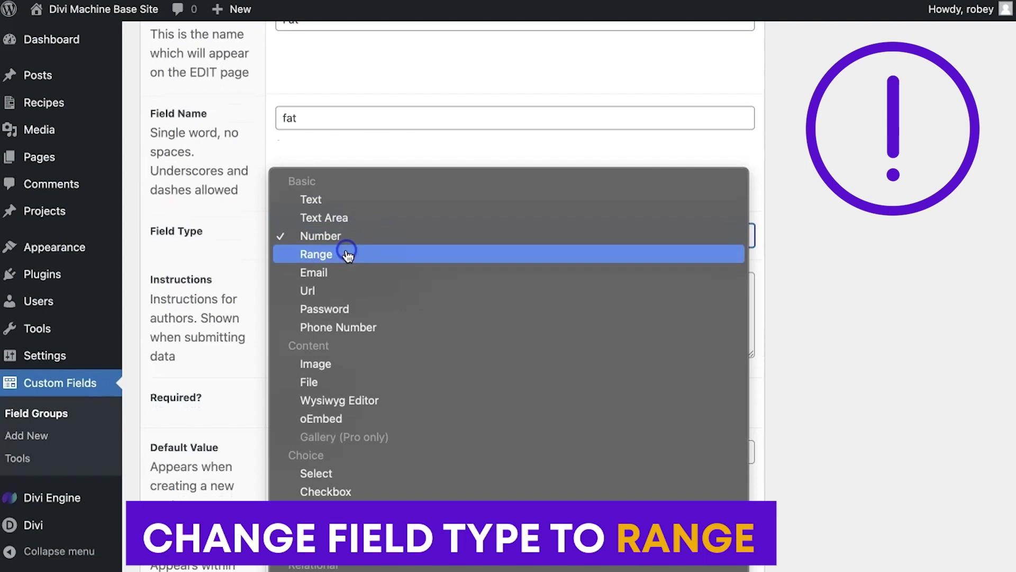
left_click(347, 254)
Set the Protein field's type to Range in the Nutrition field group
scroll(250, 270, "down", 6)
scroll(251, 271, "down", 12)
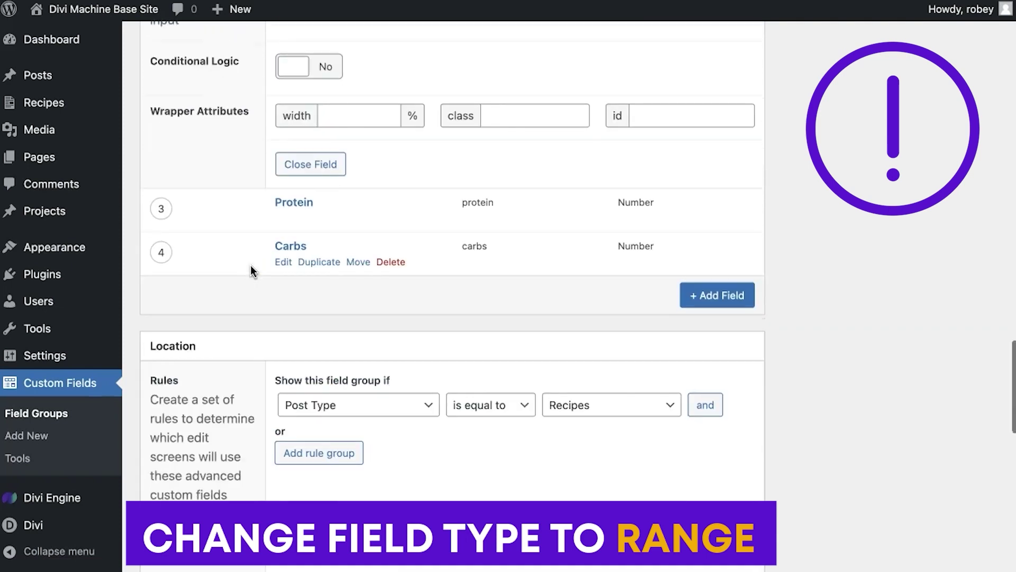
scroll(251, 271, "up", 3)
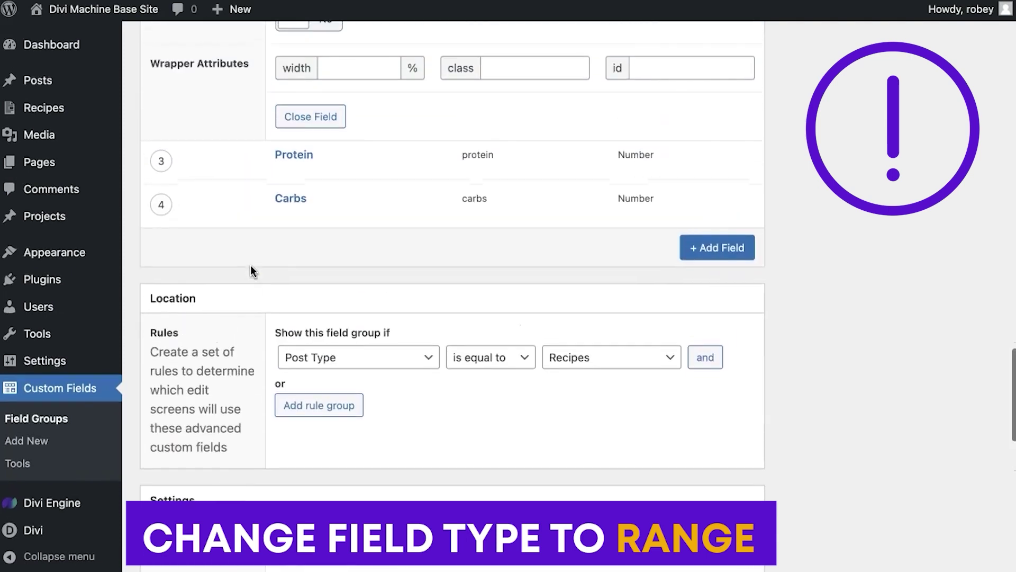
left_click(285, 172)
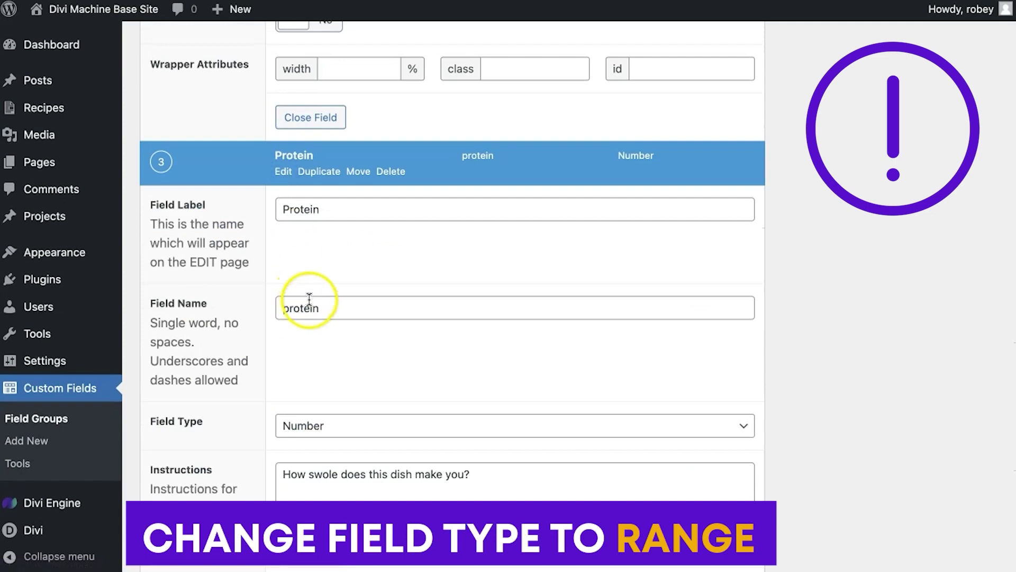
left_click(301, 423)
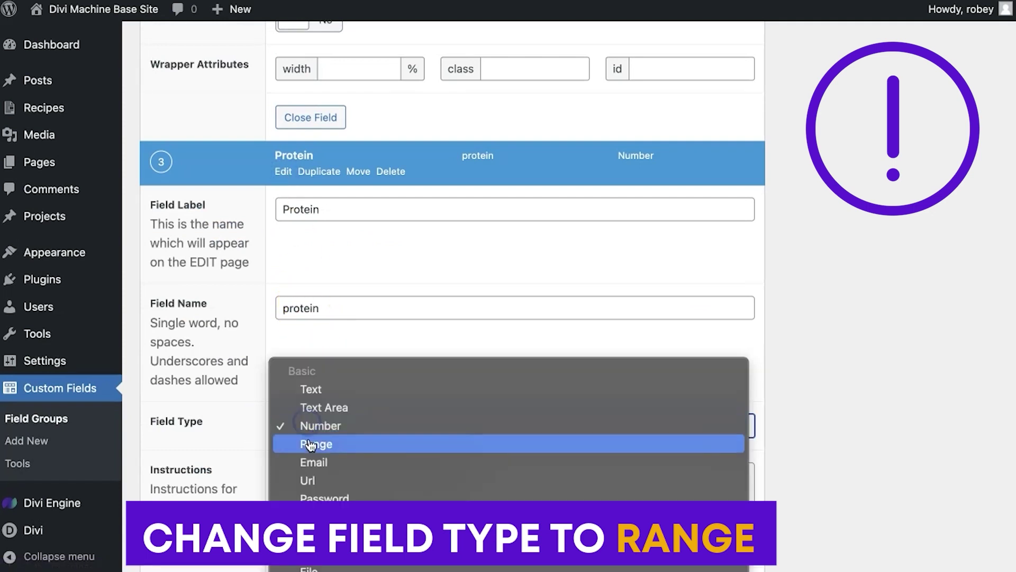
left_click(310, 444)
Set the Carbs field's type to Range in the Nutrition field group
scroll(311, 447, "down", 5)
scroll(310, 448, "down", 1)
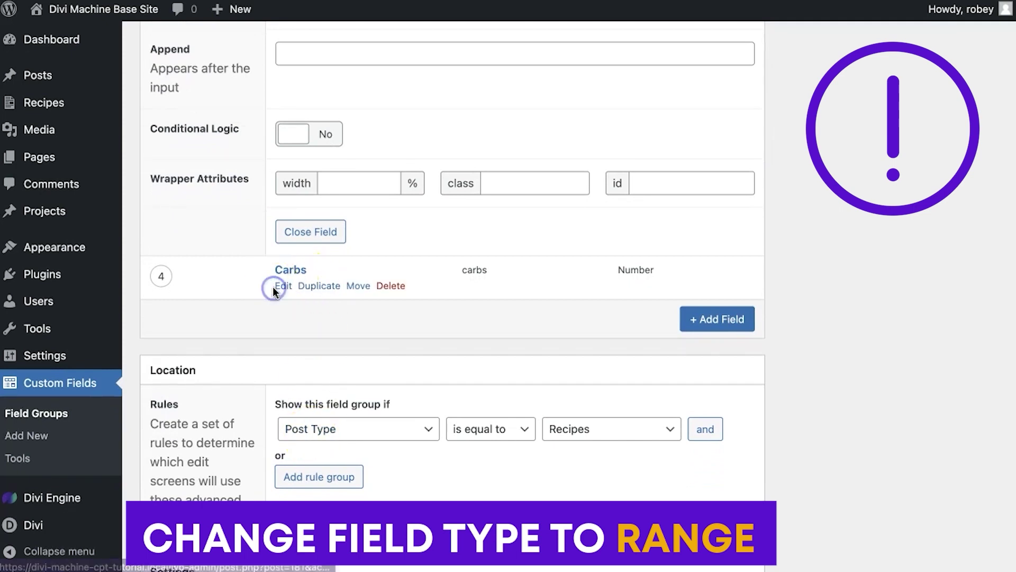
left_click(278, 286)
scroll(299, 370, "down", 5)
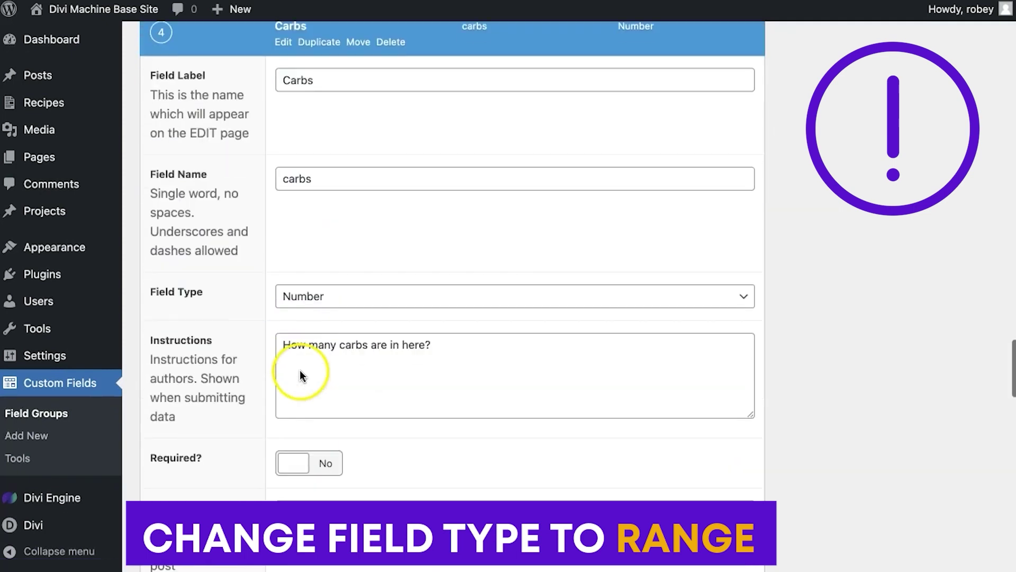
left_click(328, 295)
left_click(328, 317)
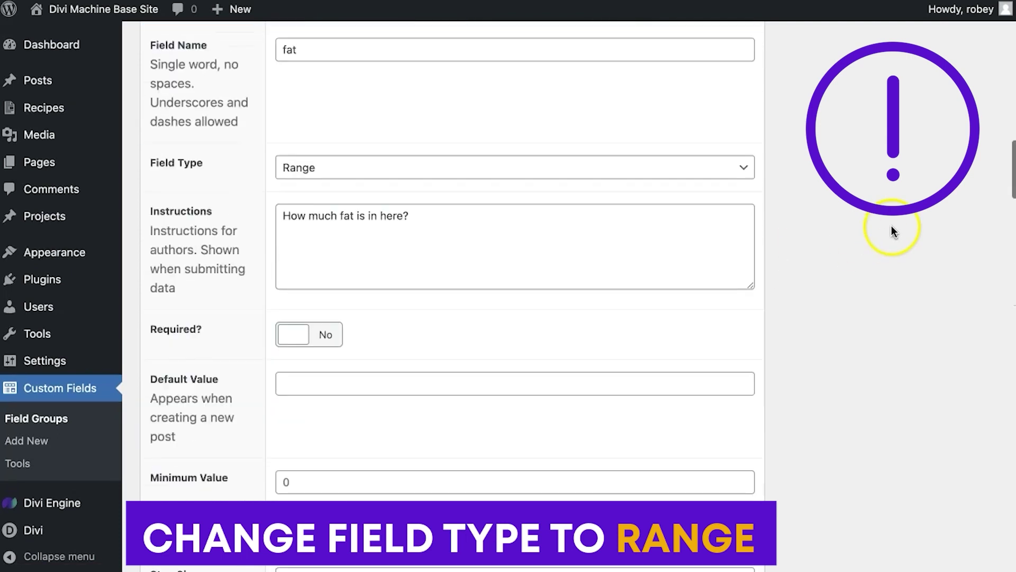
Update the Nutrition field group and open the Our Recipes page for editing
scroll(933, 185, "down", 8)
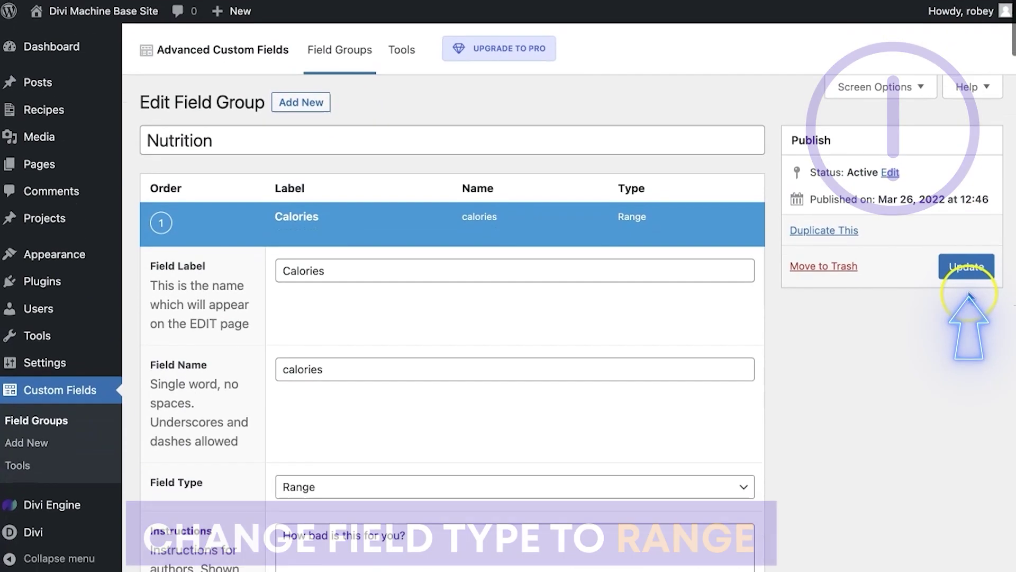
left_click(967, 264)
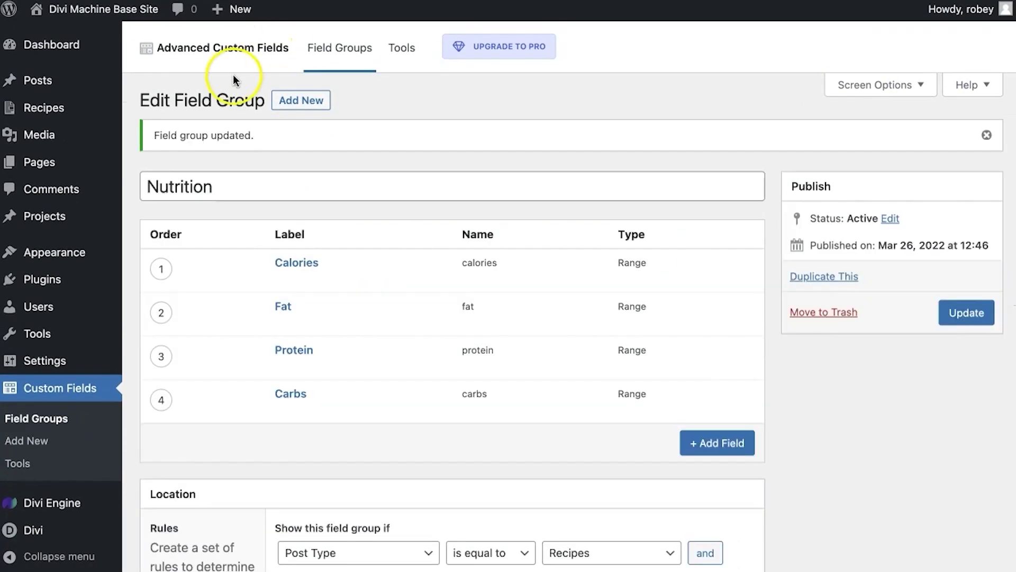
left_click(45, 160)
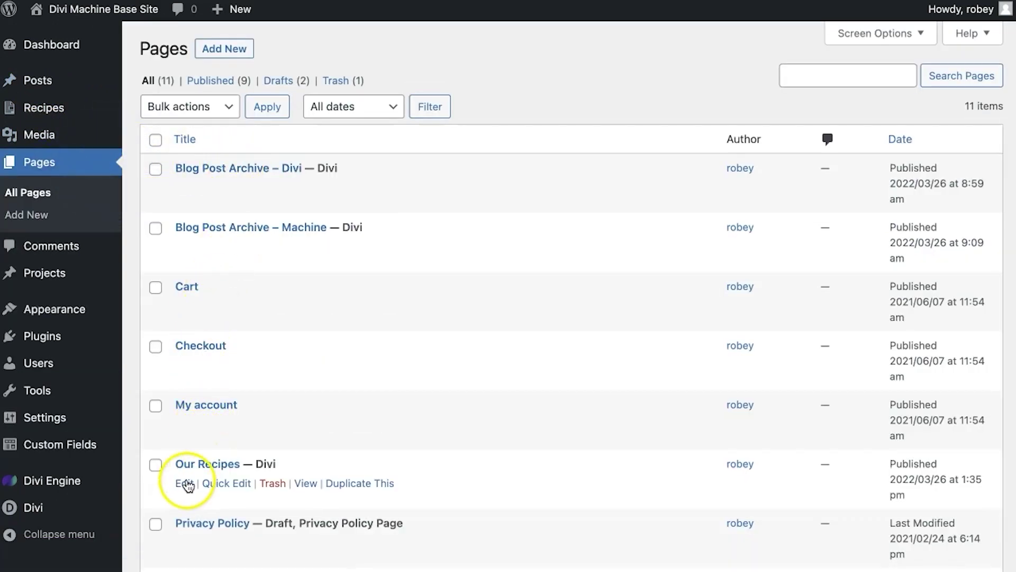
left_click(185, 483)
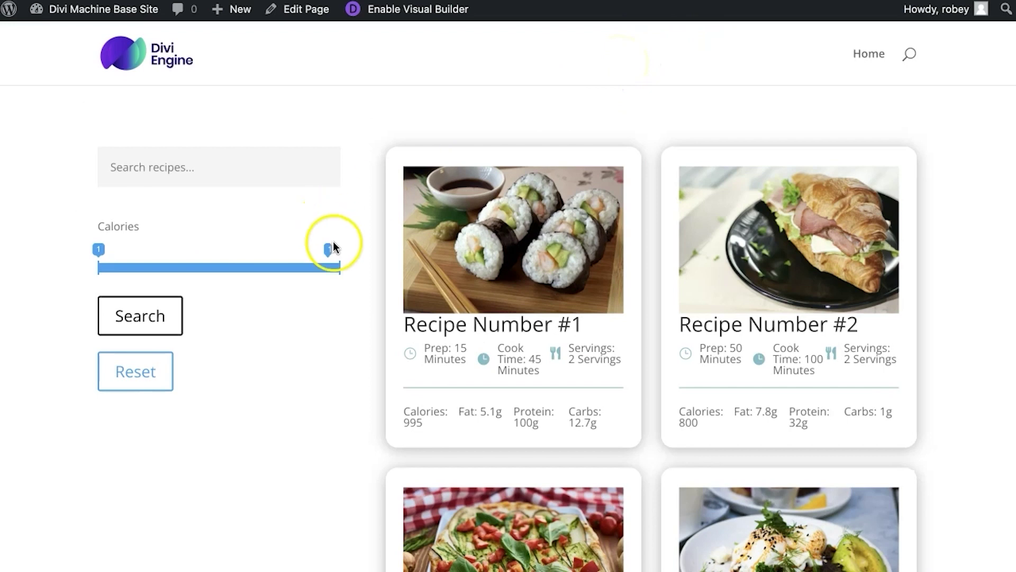
Test the Calories range slider on the live recipes page by adjusting its minimum and maximum ends
left_click_drag(340, 267, 336, 267)
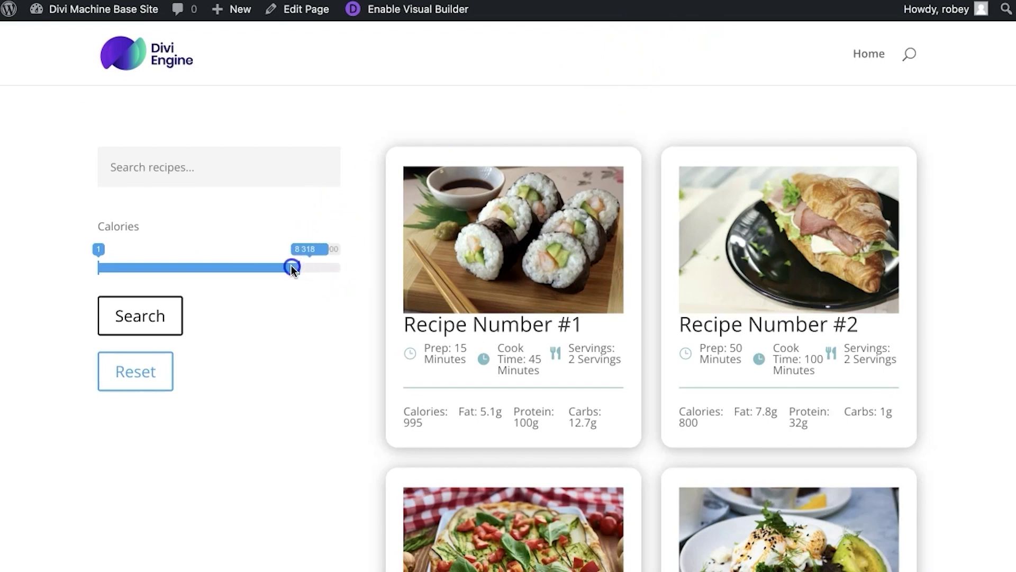
left_click_drag(286, 268, 200, 269)
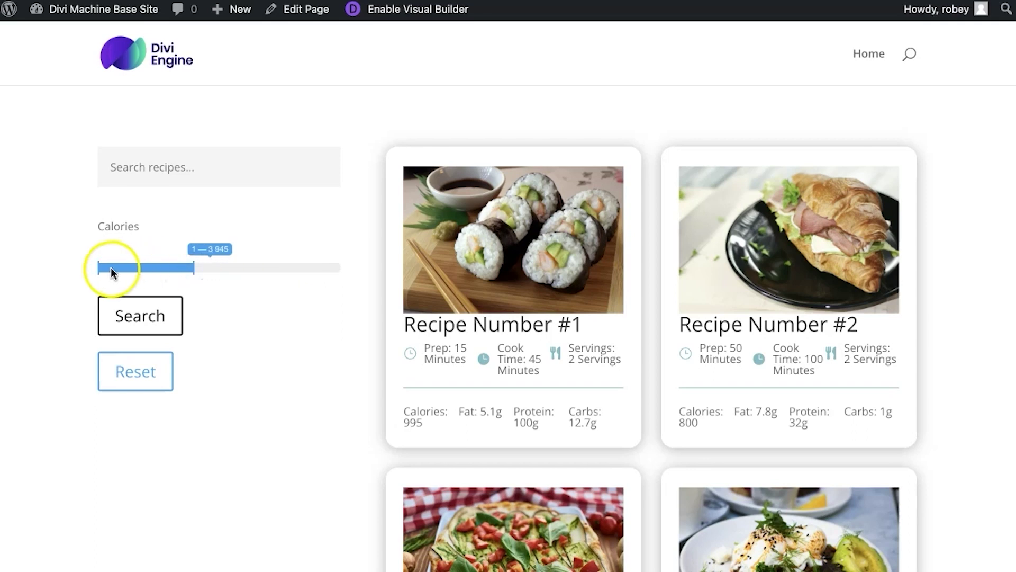
left_click_drag(130, 265, 113, 265)
left_click_drag(182, 268, 194, 270)
left_click(166, 268)
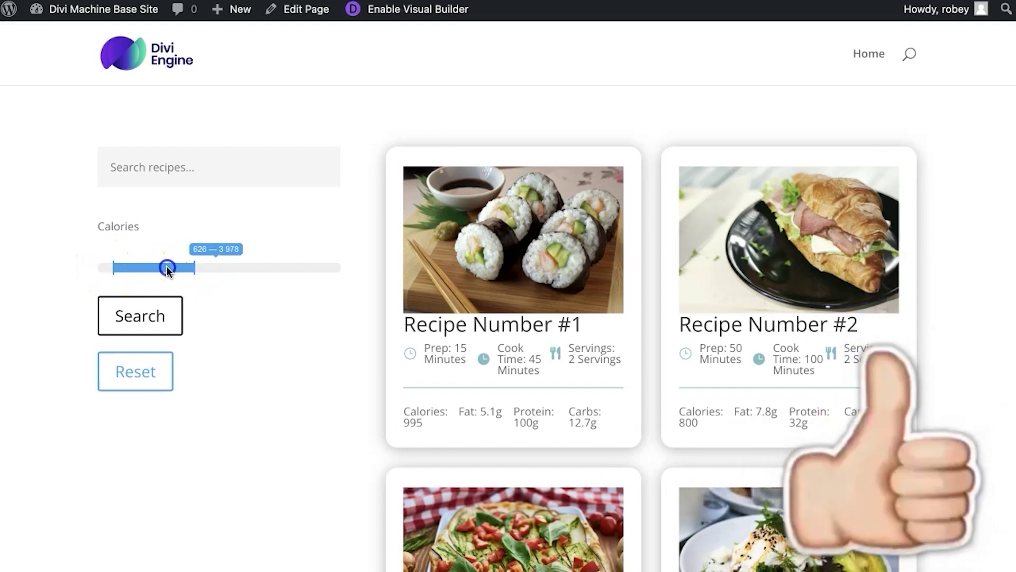
left_click(148, 266)
left_click(185, 270)
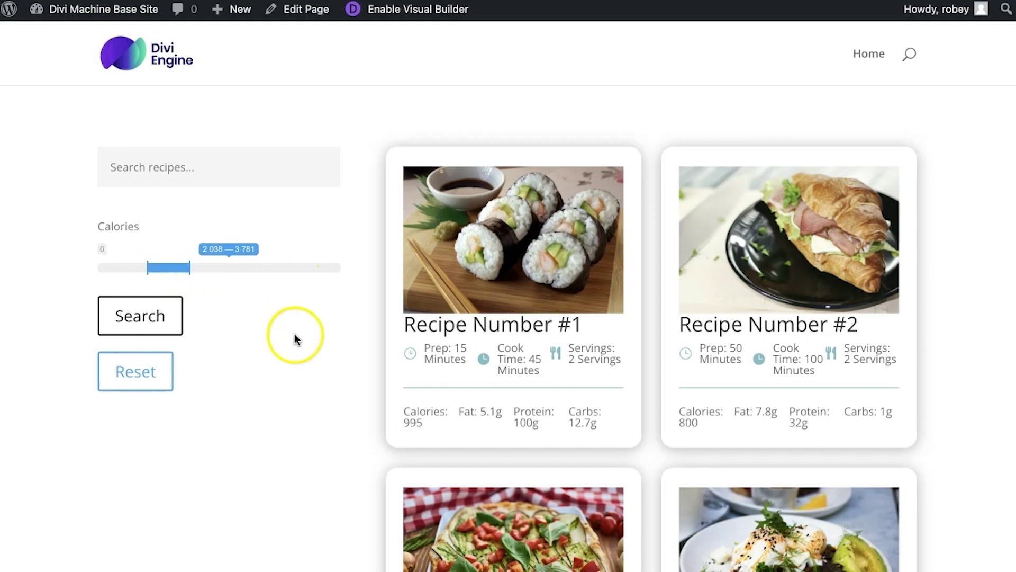
left_click_drag(147, 268, 137, 267)
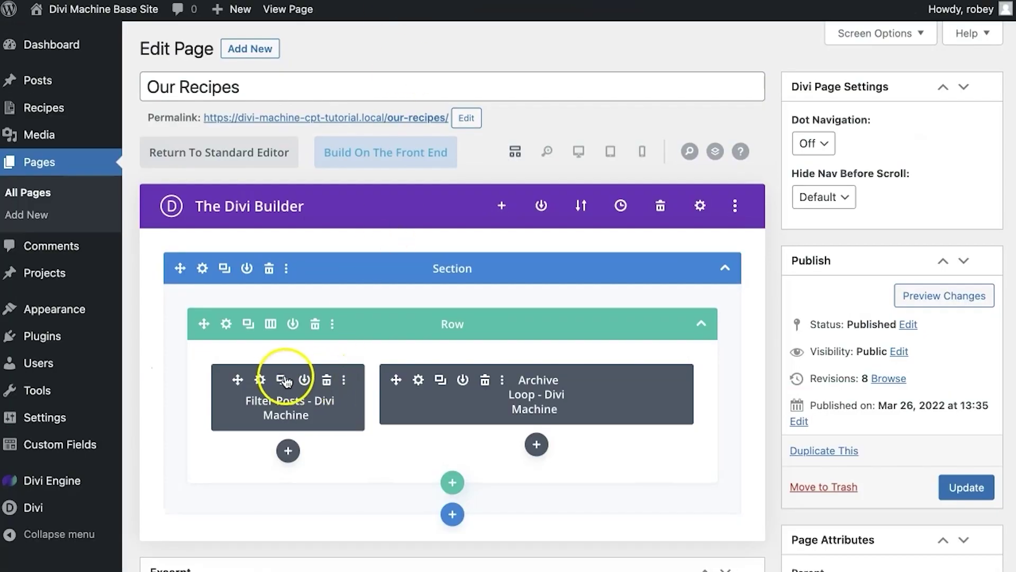
Set the Range To Number of the Calories filter item in the Filter Posts module to 3000
left_click(261, 380)
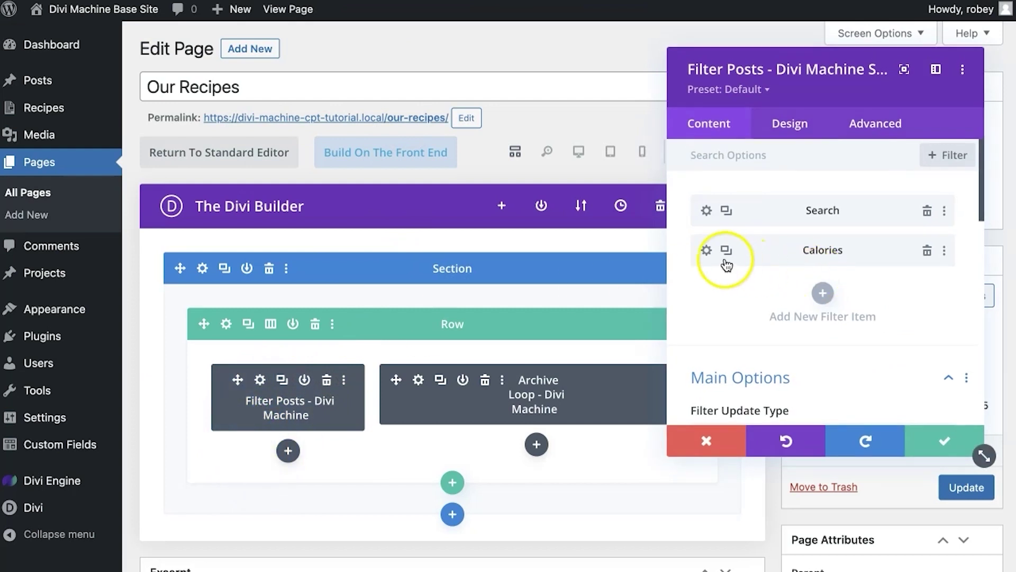
left_click(707, 251)
scroll(764, 324, "down", 3)
scroll(764, 324, "down", 3)
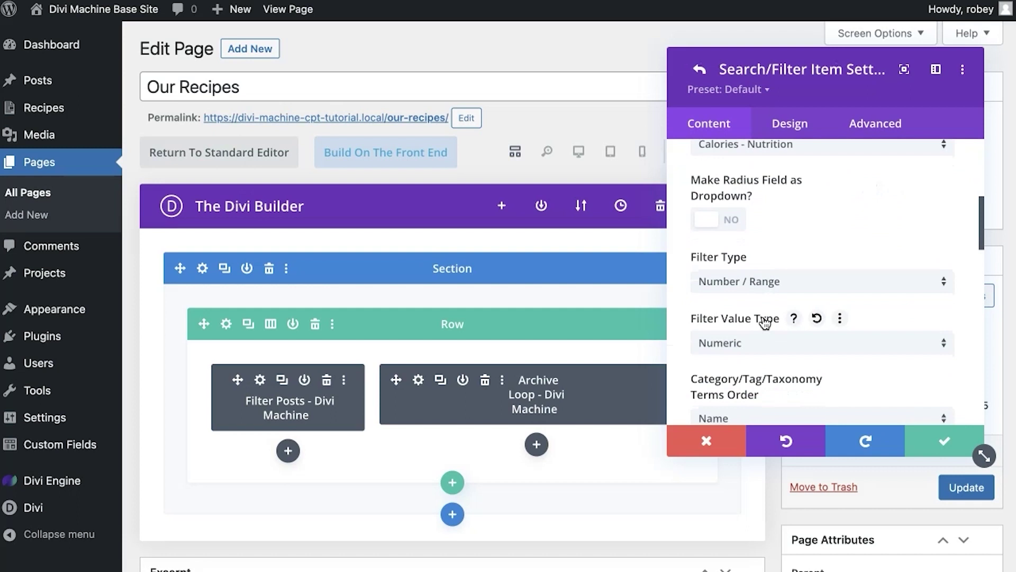
scroll(765, 322, "down", 3)
scroll(764, 323, "down", 3)
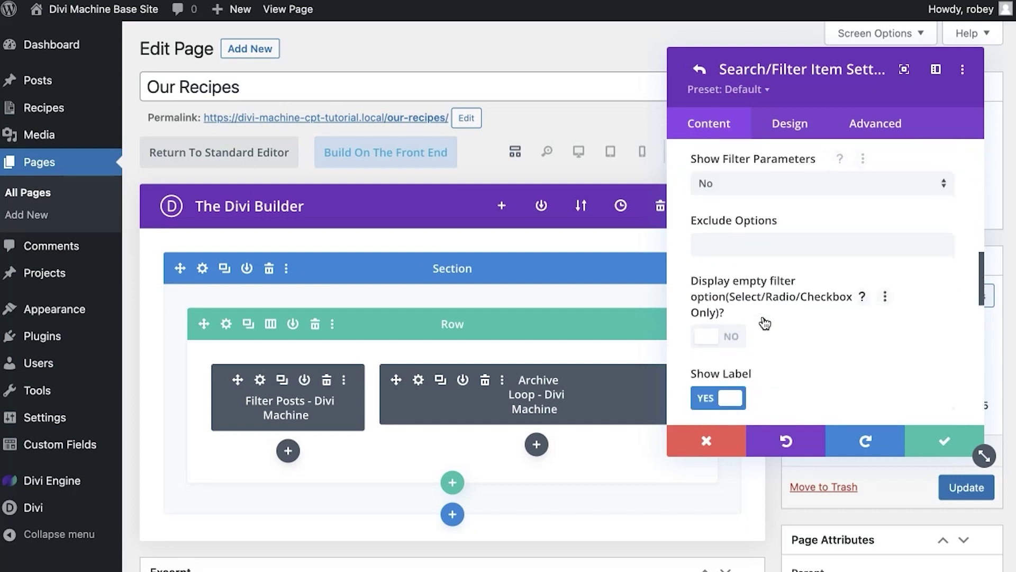
scroll(764, 324, "down", 3)
scroll(764, 322, "up", 4)
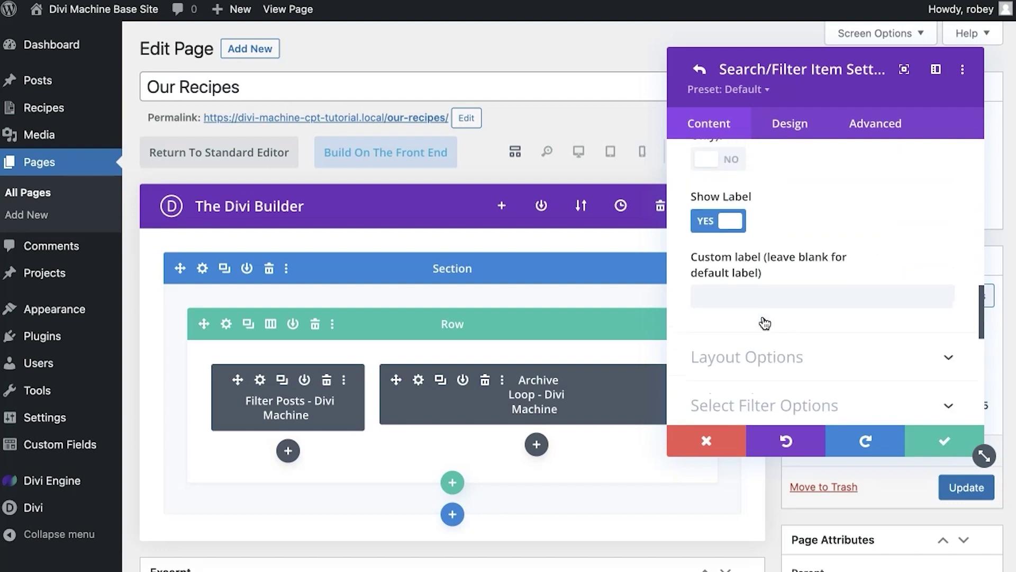
scroll(764, 323, "down", 10)
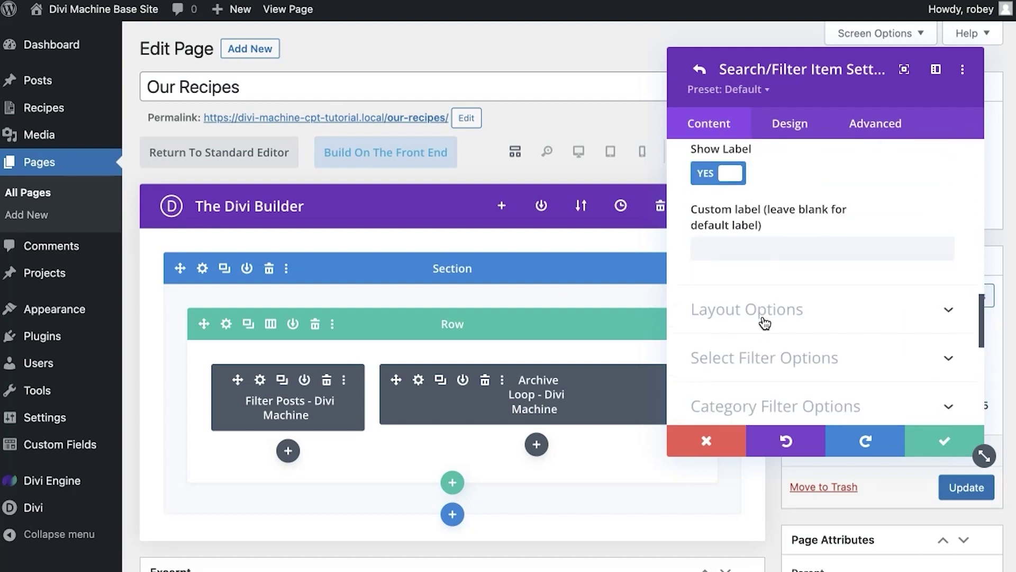
left_click(771, 243)
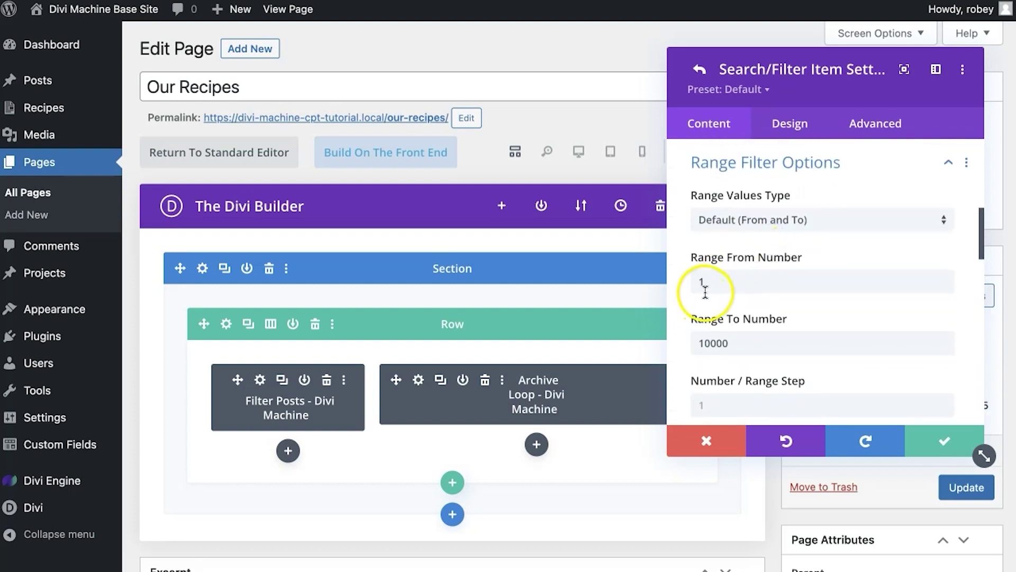
left_click(759, 344)
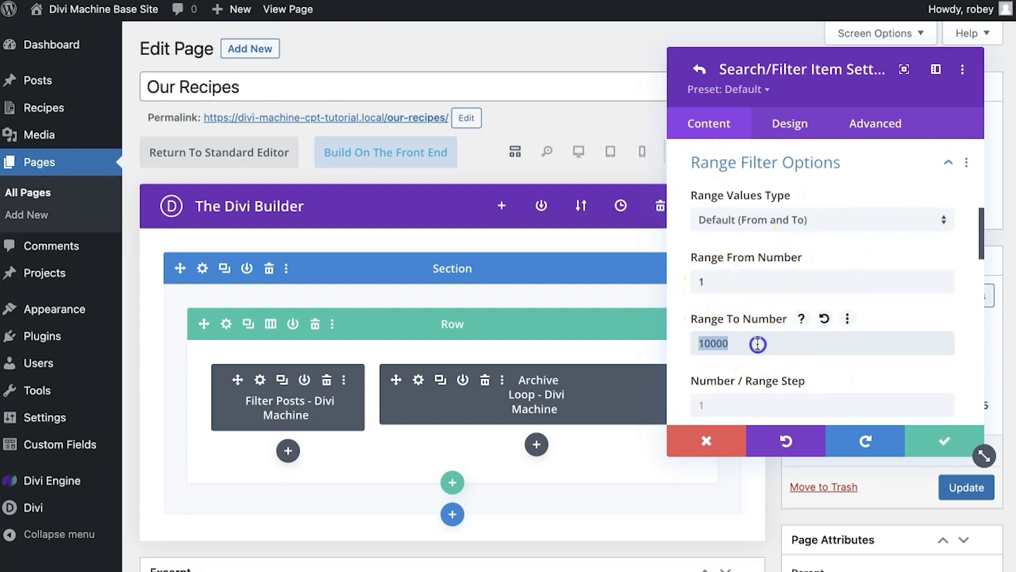
left_click_drag(746, 345, 657, 332)
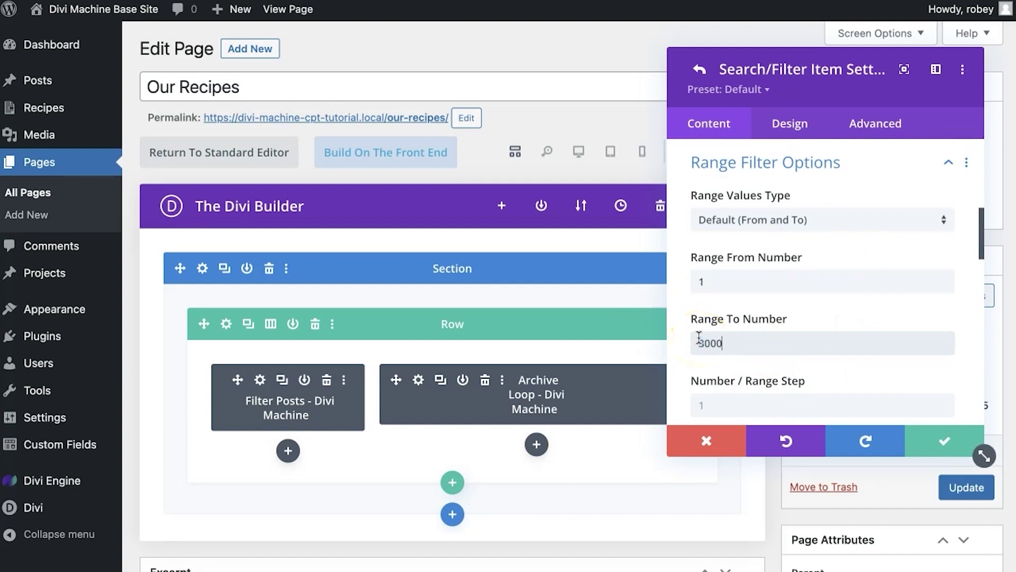
Set the Calories filter's Number / Range Appearance Style to Square, look over its remaining range options and save the filter item
scroll(699, 337, "down", 3)
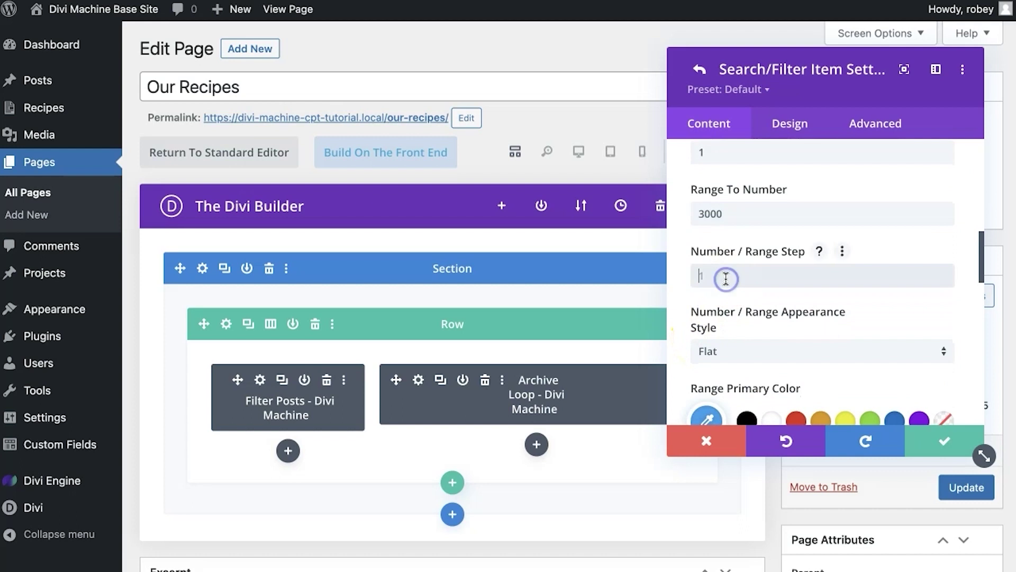
scroll(717, 290, "down", 3)
left_click(770, 203)
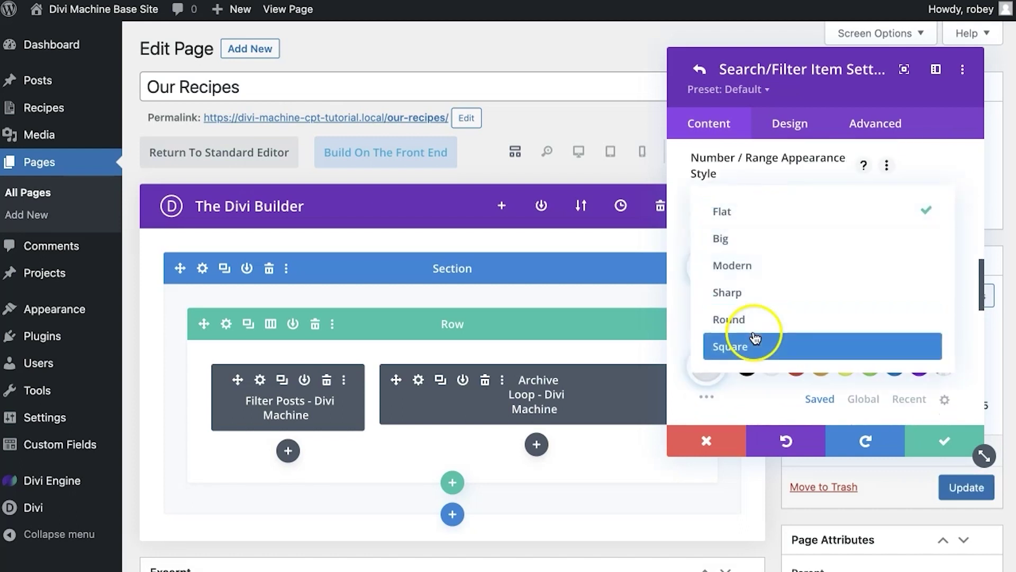
left_click(757, 345)
scroll(756, 337, "down", 1)
left_click(805, 254)
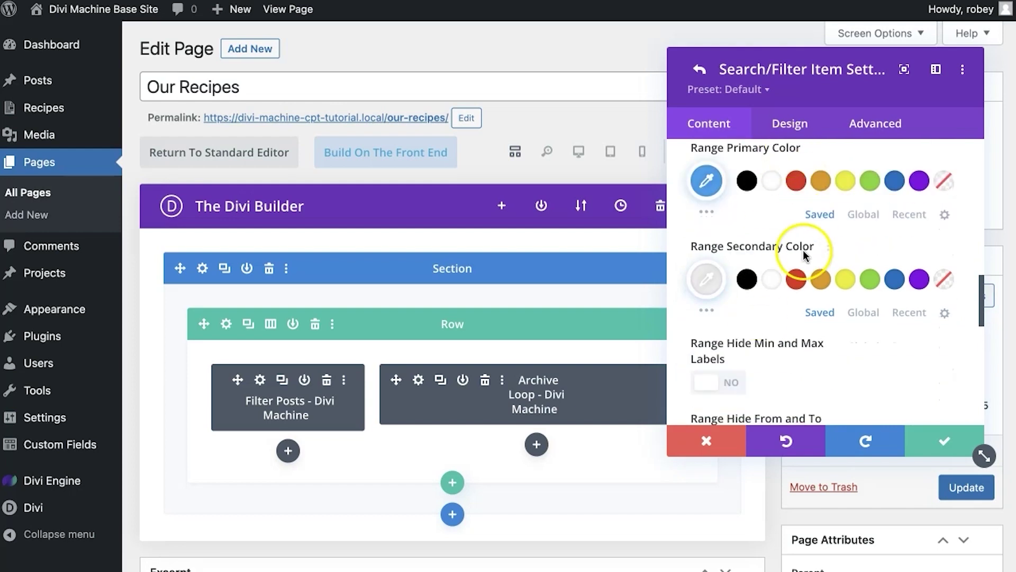
scroll(803, 259, "down", 3)
scroll(809, 256, "down", 3)
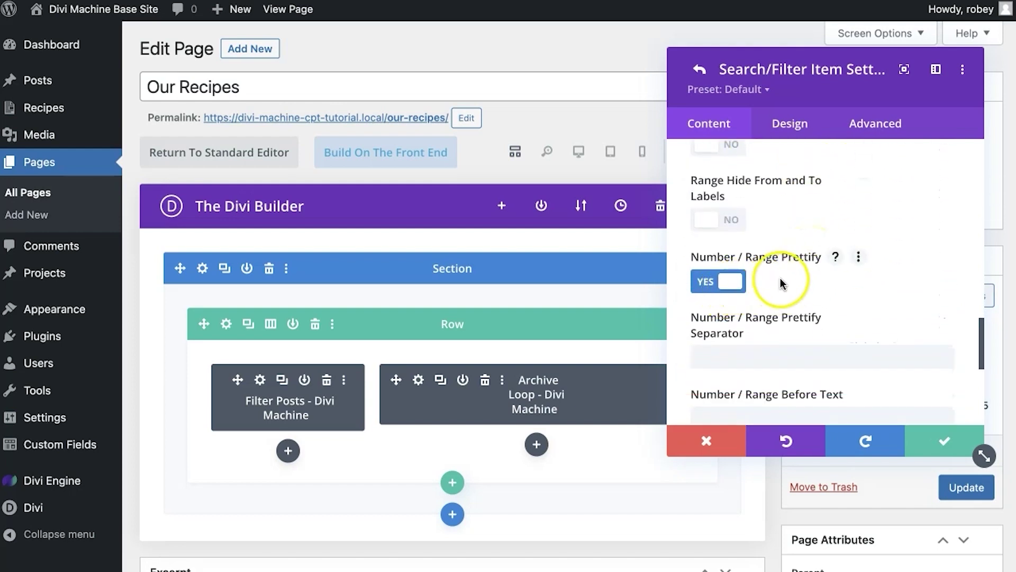
scroll(781, 284, "down", 2)
scroll(819, 250, "down", 1)
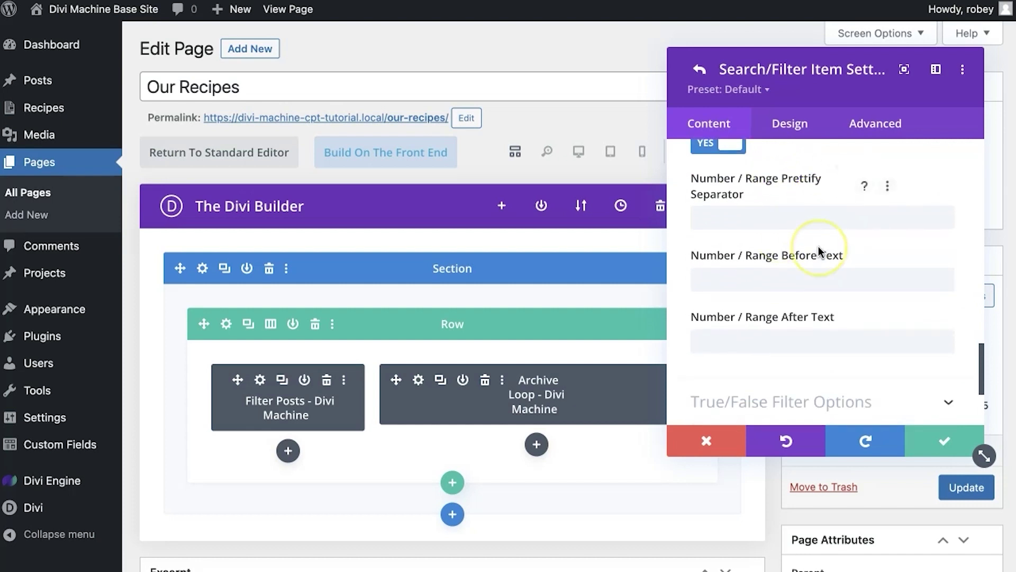
scroll(819, 257, "down", 2)
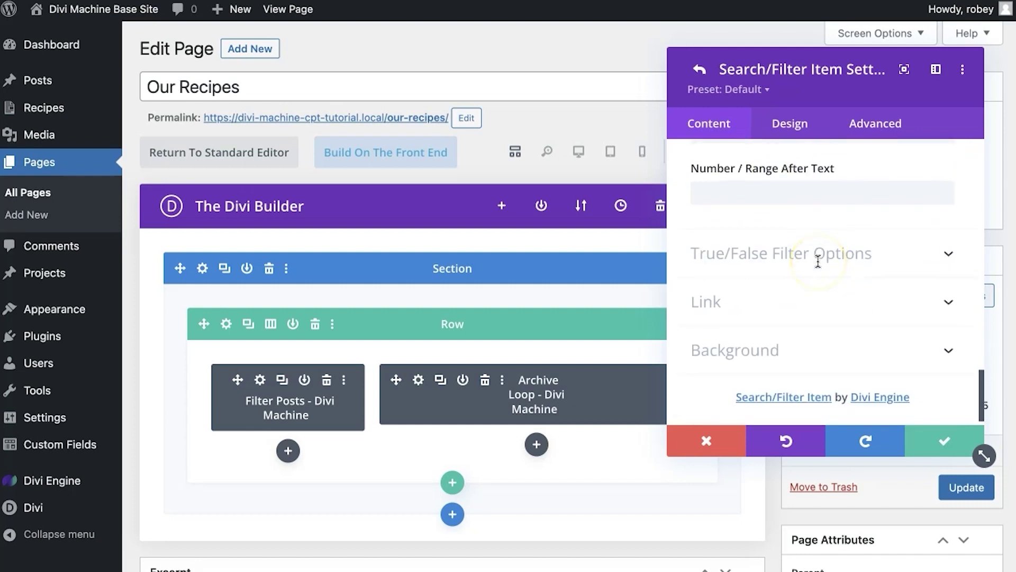
left_click(947, 445)
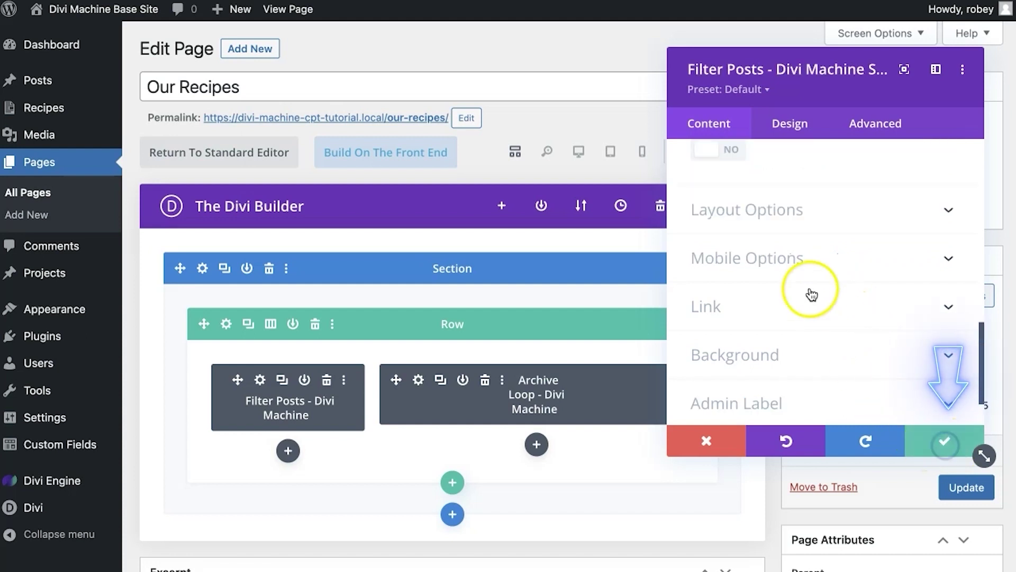
Add a new filter item to the Filter Posts module with the admin filter name "Main Ingredient"
scroll(804, 286, "up", 5)
scroll(798, 283, "up", 5)
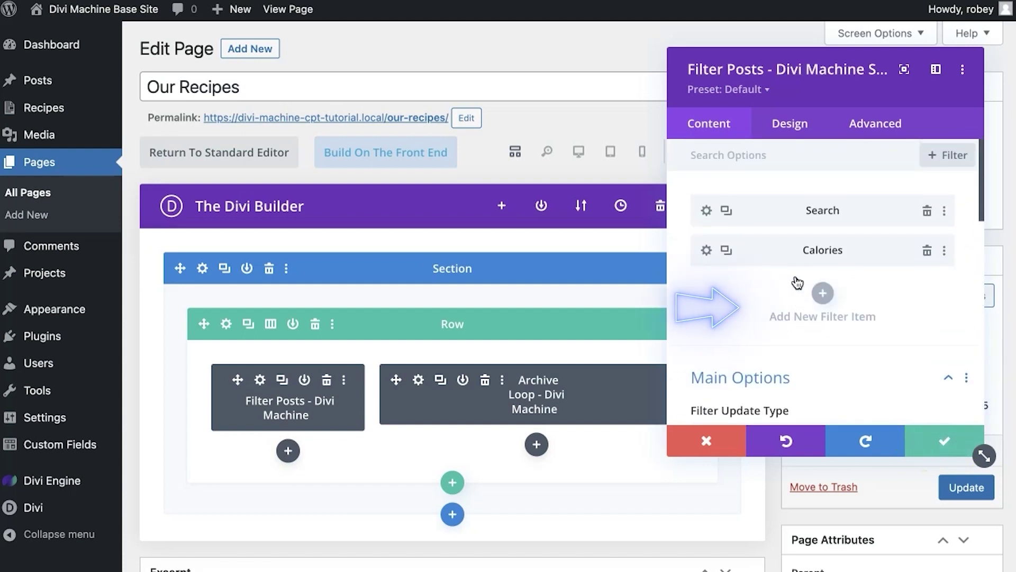
left_click(755, 290)
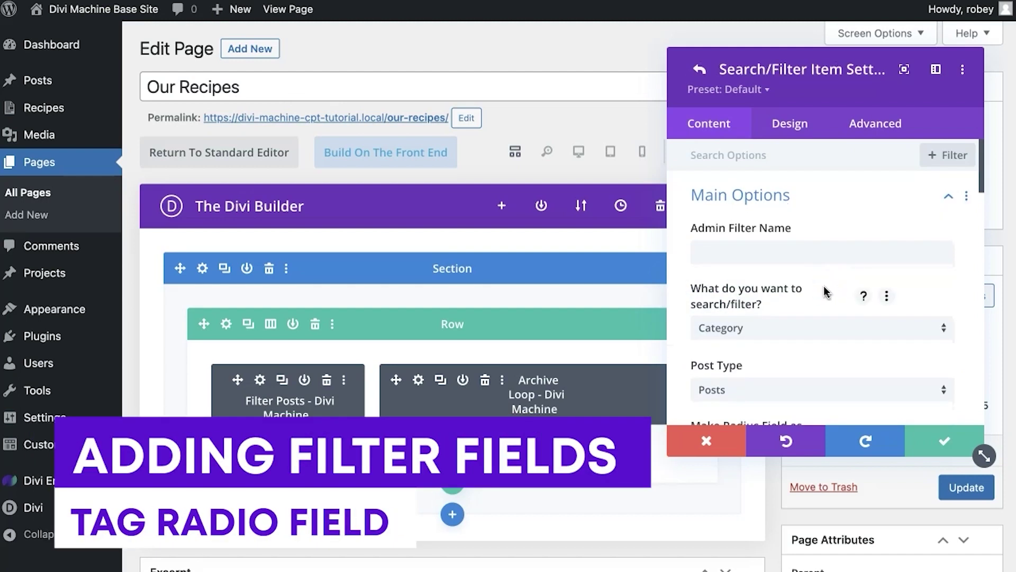
left_click(713, 257)
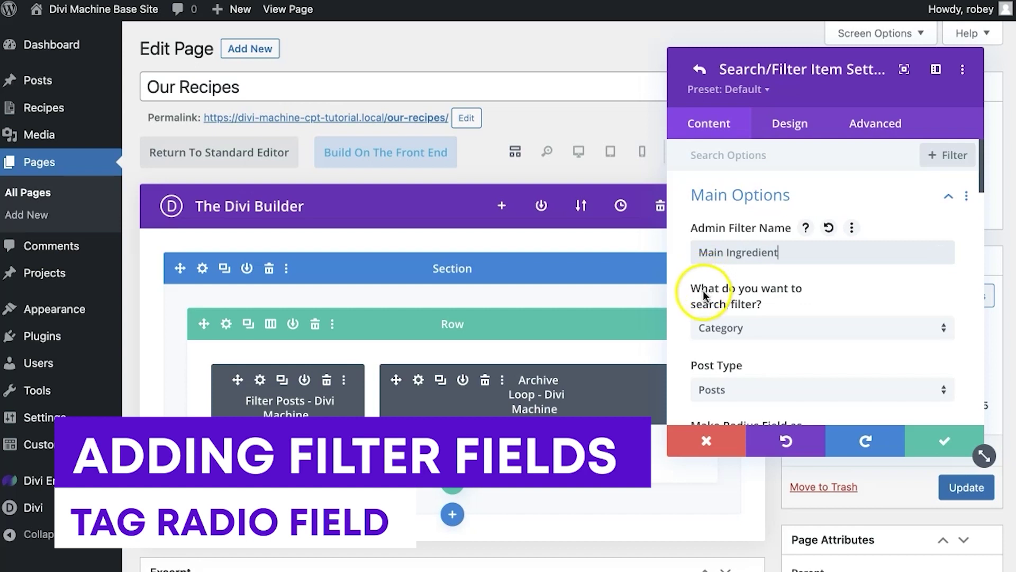
Make the Main Ingredient item filter by Tags and set its post type to Recipes
scroll(714, 259, "down", 5)
left_click(746, 200)
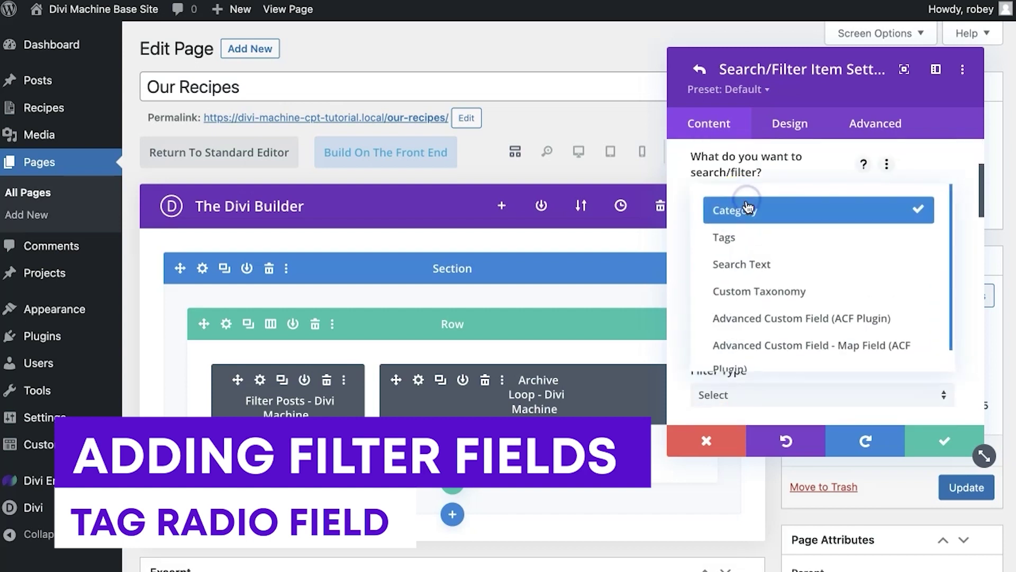
left_click(743, 237)
left_click(747, 254)
left_click(744, 432)
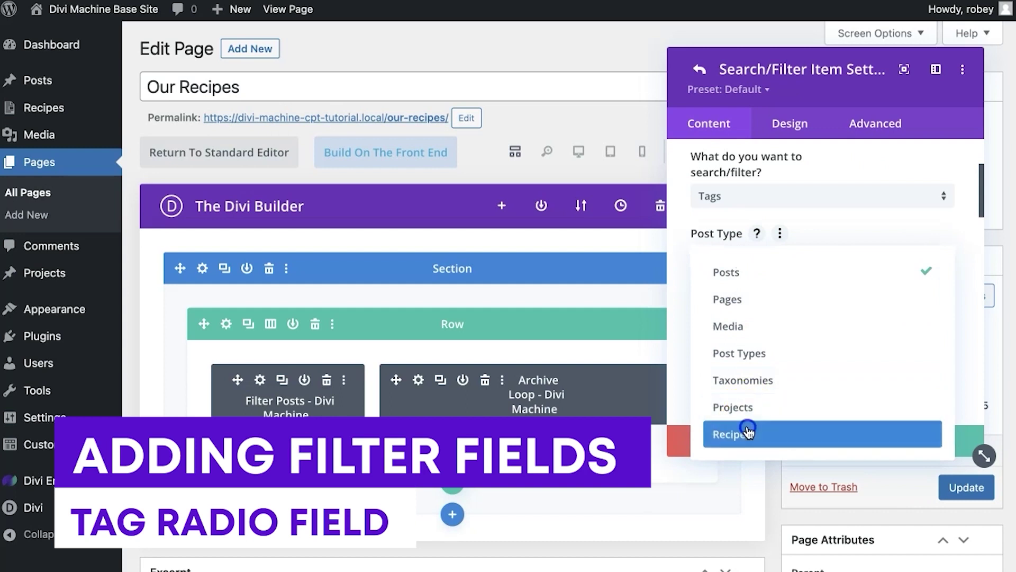
Set the Main Ingredient item's filter type to Checkbox / Radio Buttons
scroll(794, 324, "down", 3)
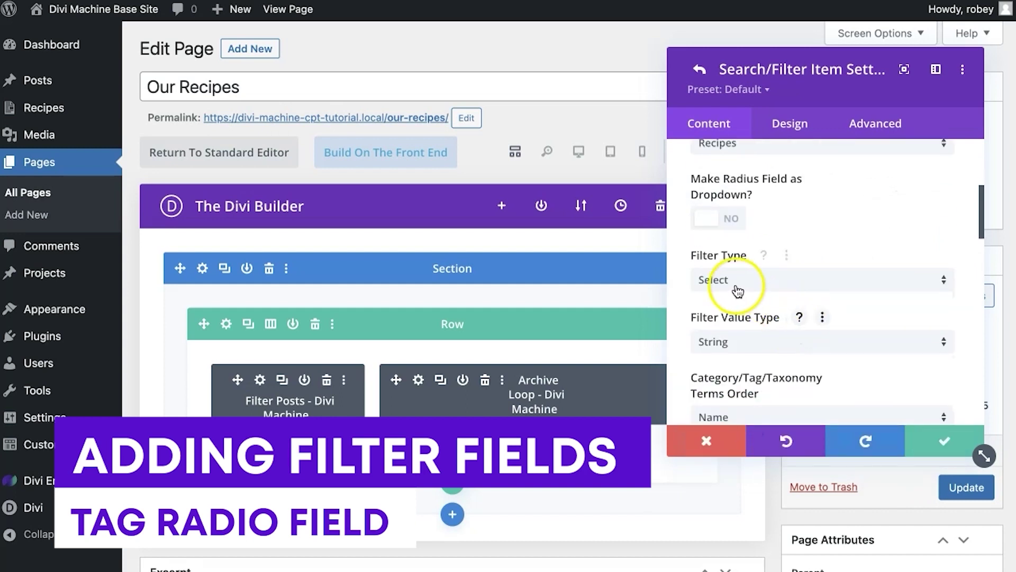
scroll(828, 211, "down", 3)
left_click(825, 216)
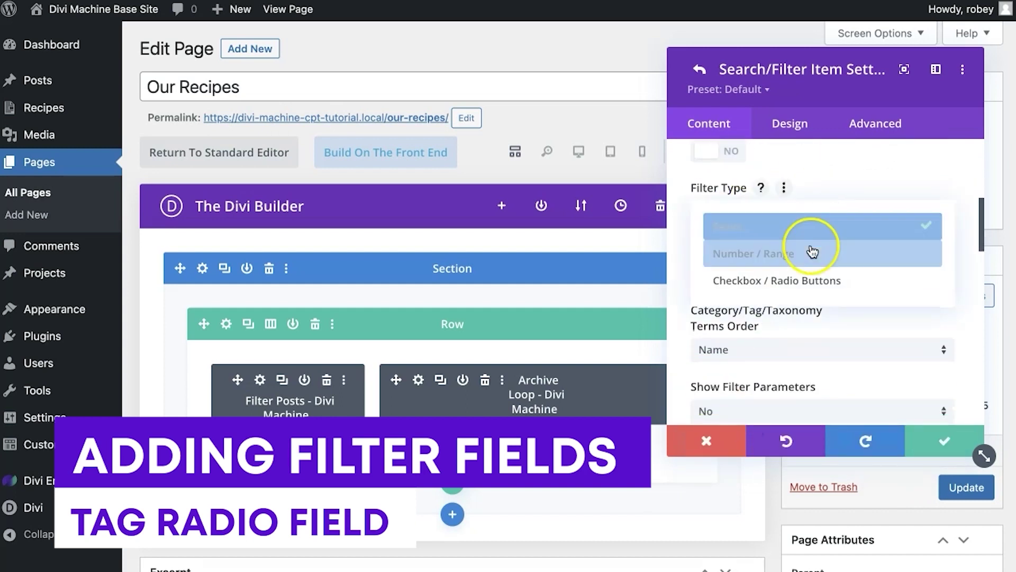
left_click(805, 284)
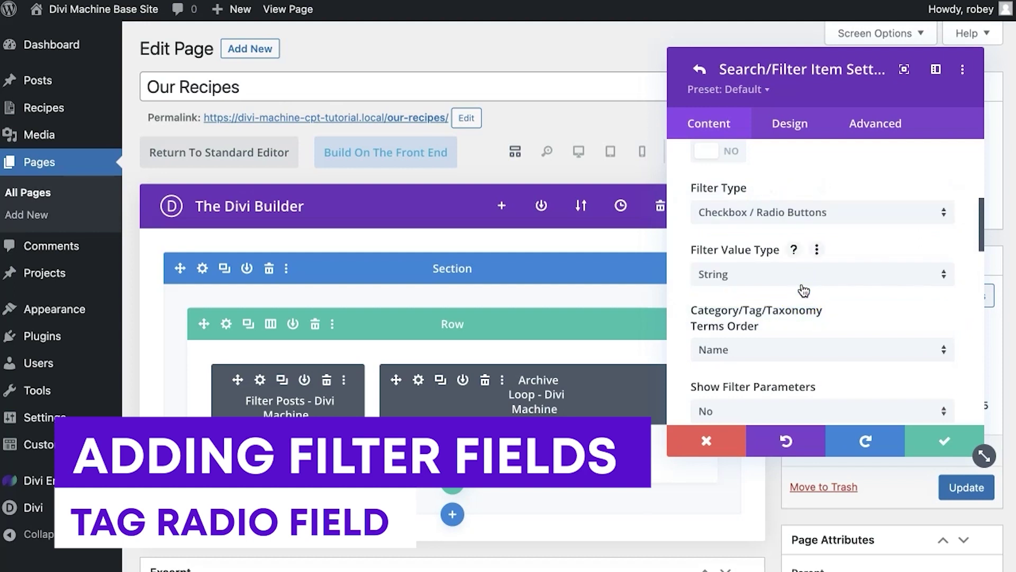
left_click(768, 284)
left_click(773, 293)
Enable the filter count display for the Main Ingredient item
scroll(774, 295, "down", 3)
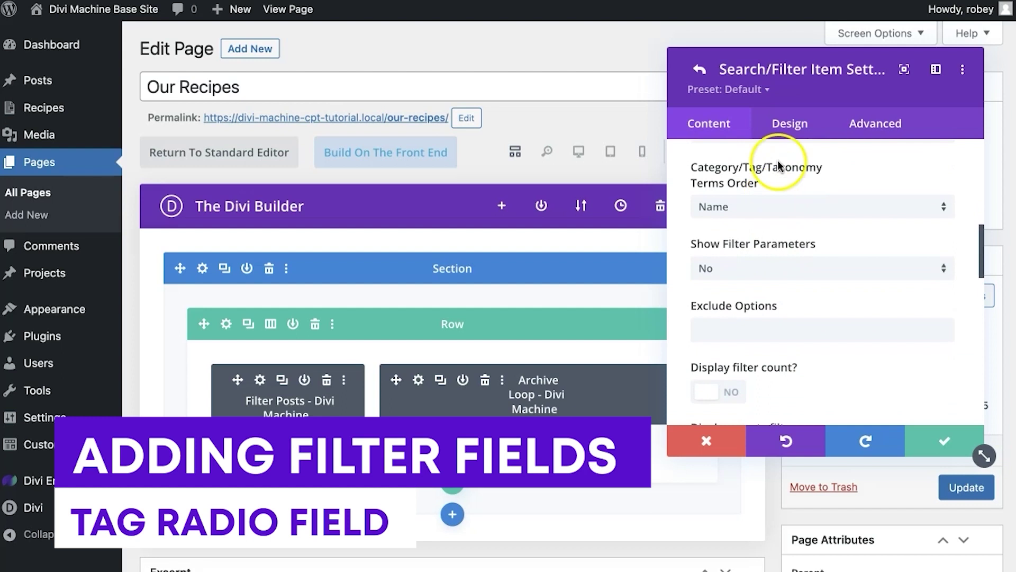
scroll(760, 323, "down", 5)
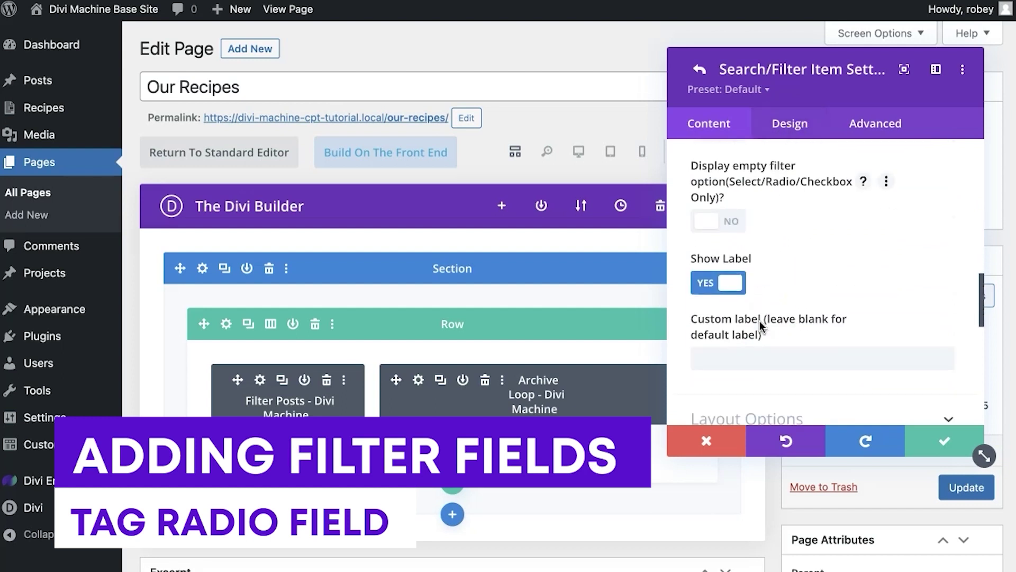
scroll(758, 296, "up", 2)
left_click(717, 221)
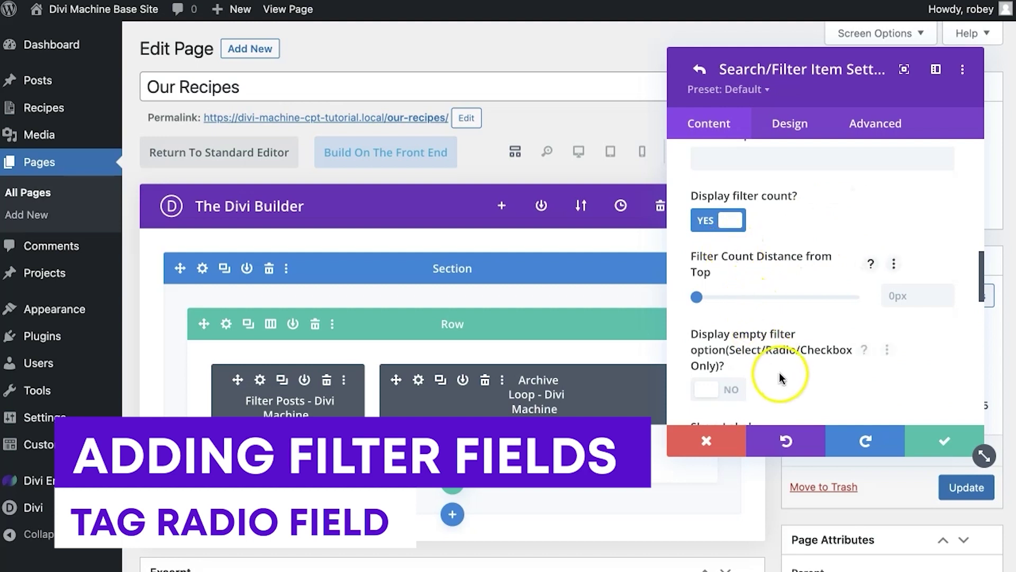
Save the Main Ingredient item and the Filter Posts module, and update the Our Recipes page
scroll(801, 379, "down", 2)
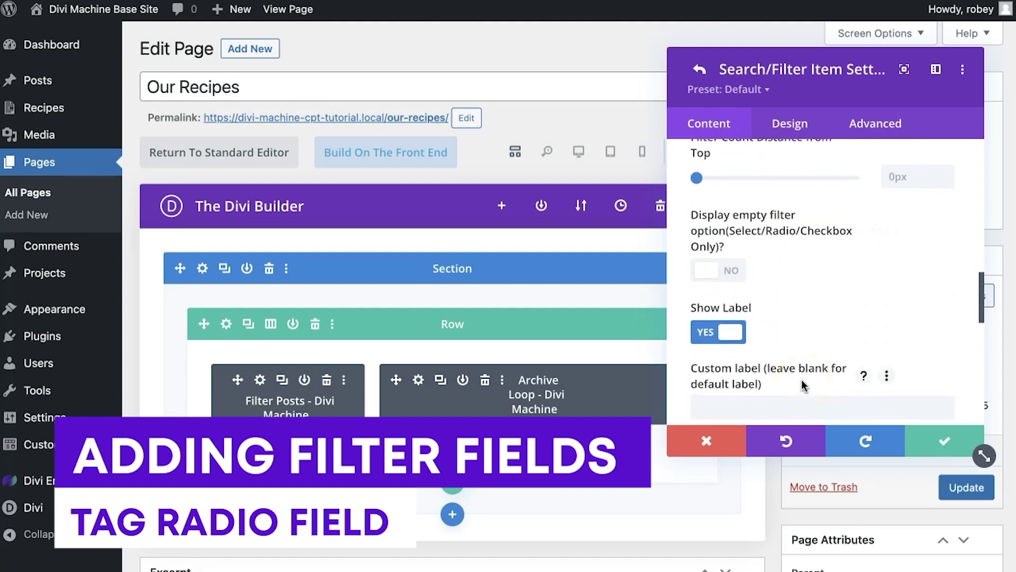
left_click(944, 448)
left_click(944, 445)
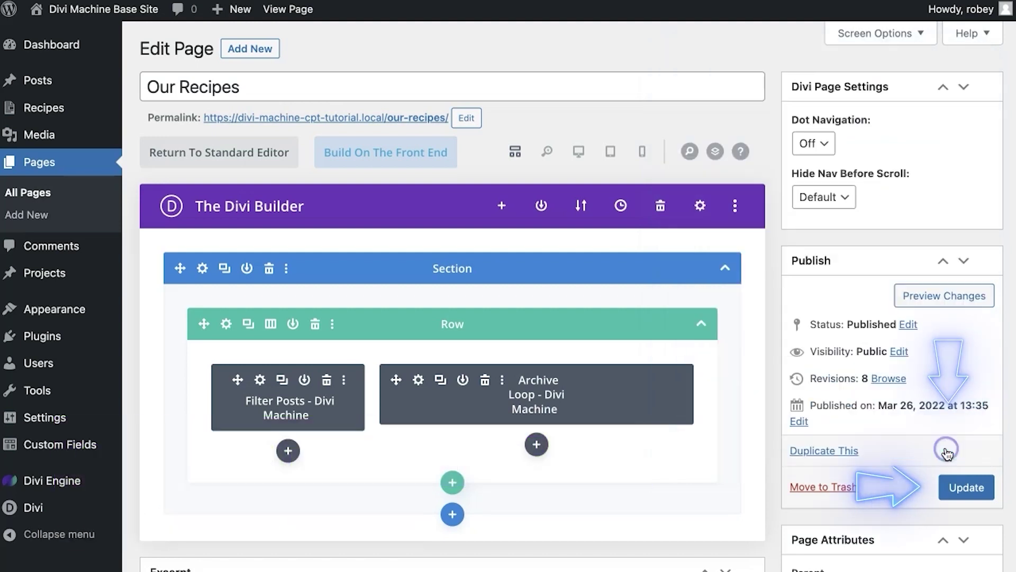
left_click(953, 486)
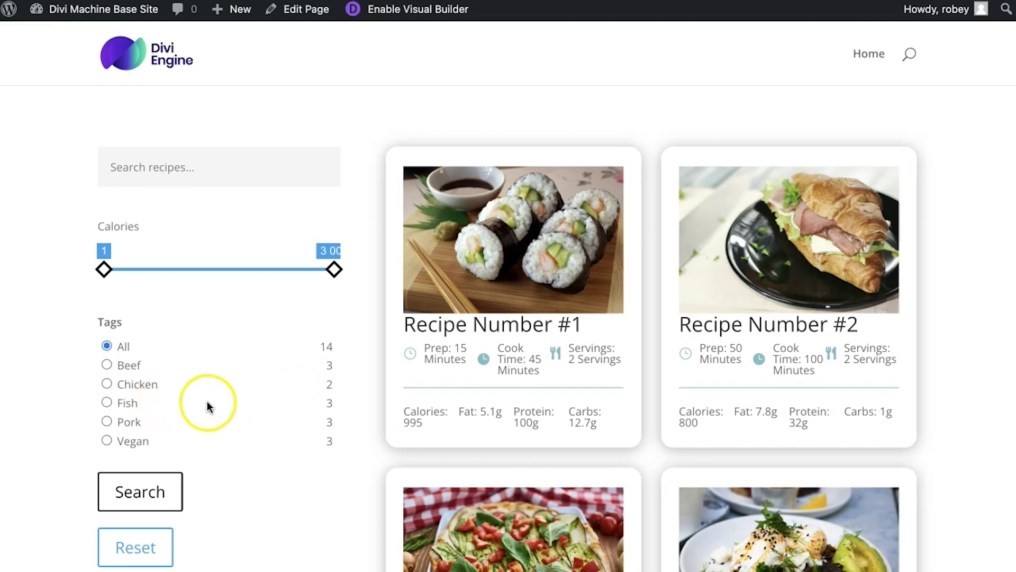
Search the live recipes for the Beef tag with the Calories maximum at about 622 and again at about 2028
scroll(207, 401, "down", 3)
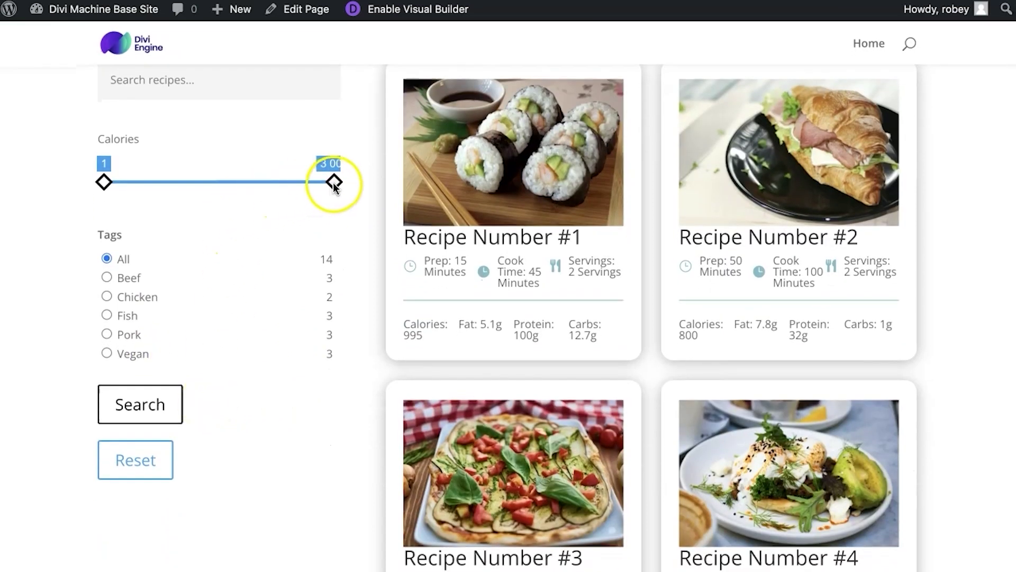
left_click_drag(335, 185, 296, 182)
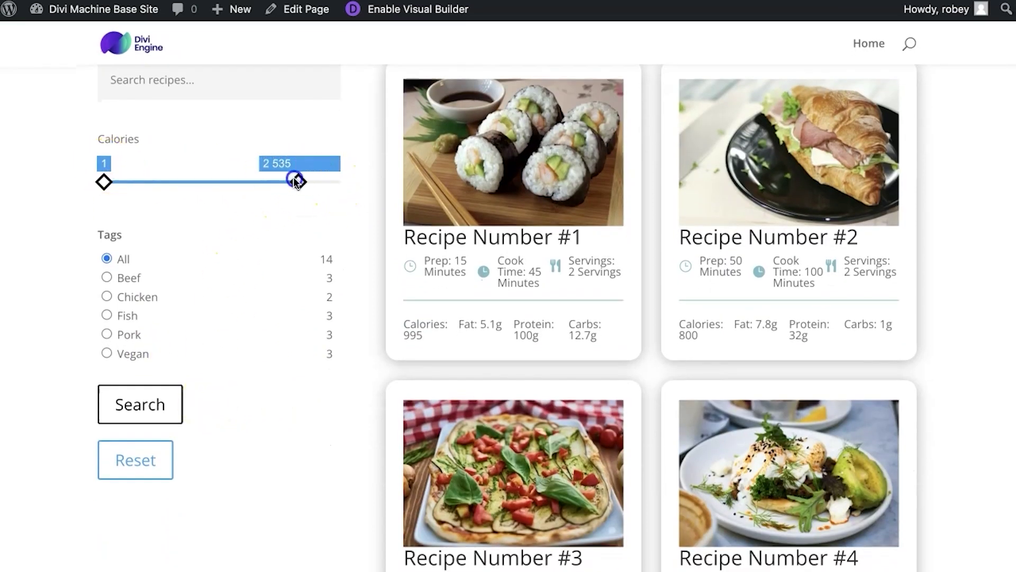
left_click_drag(234, 174, 153, 175)
left_click(124, 278)
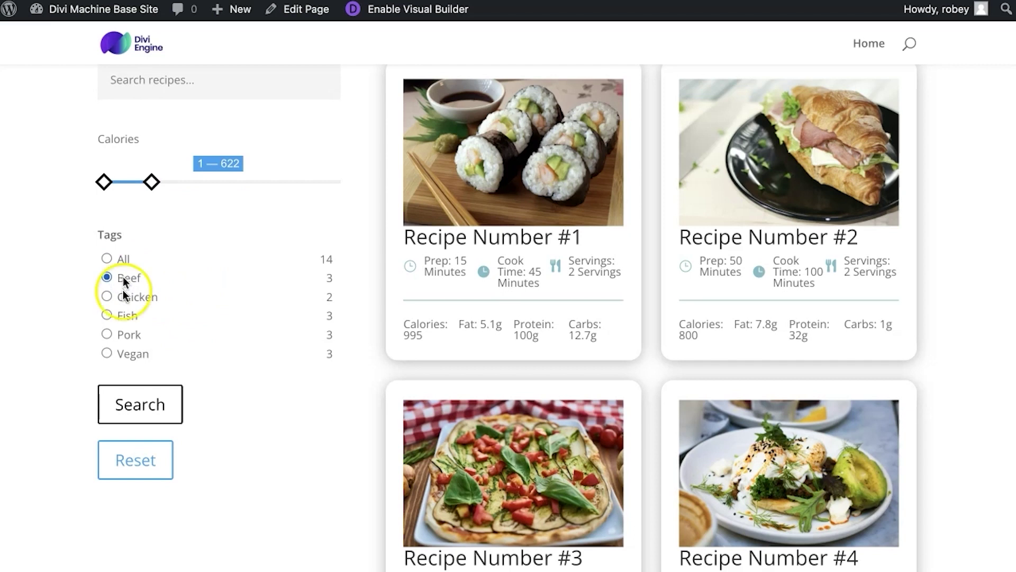
left_click(125, 407)
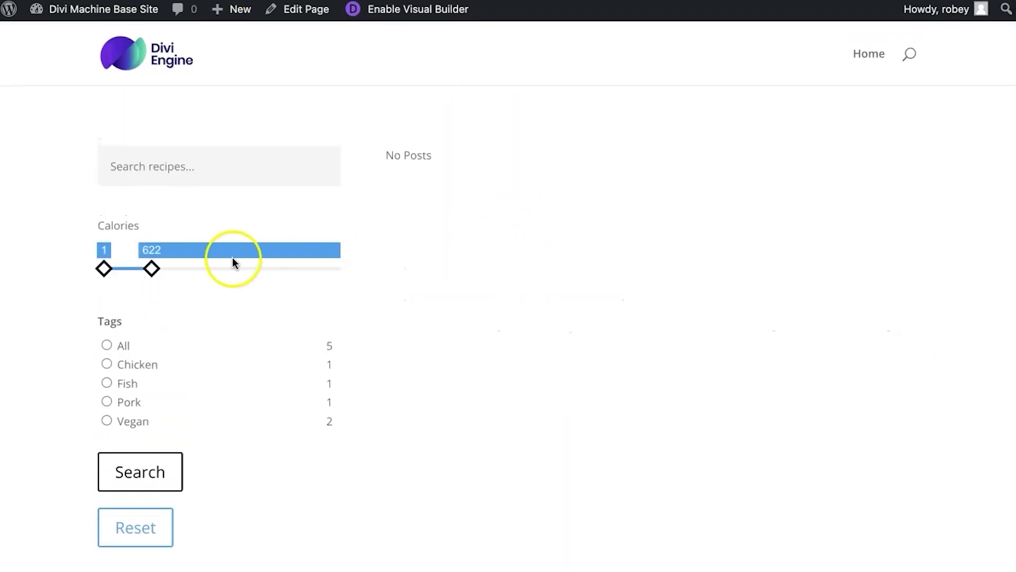
left_click_drag(152, 269, 259, 269)
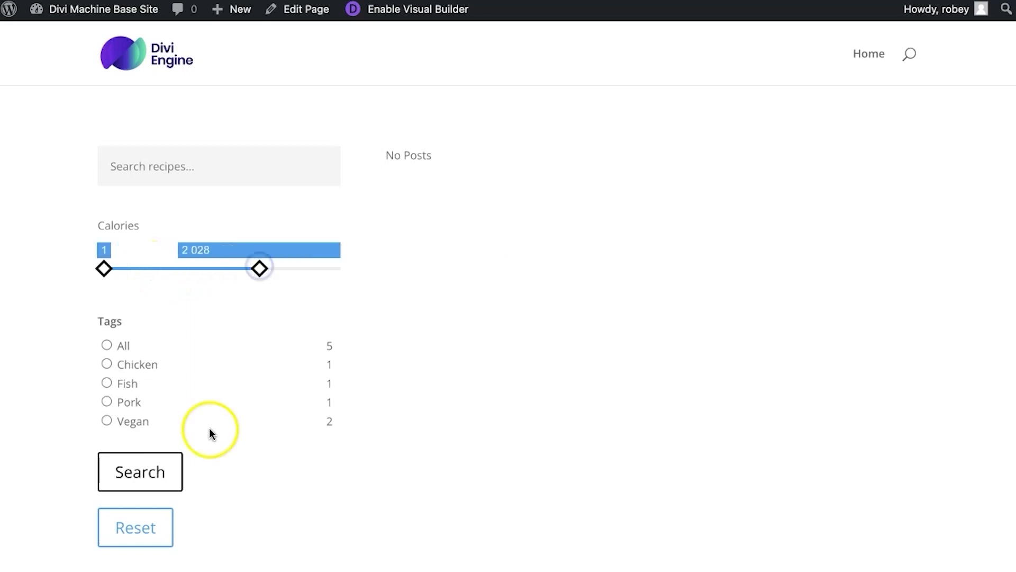
left_click(173, 474)
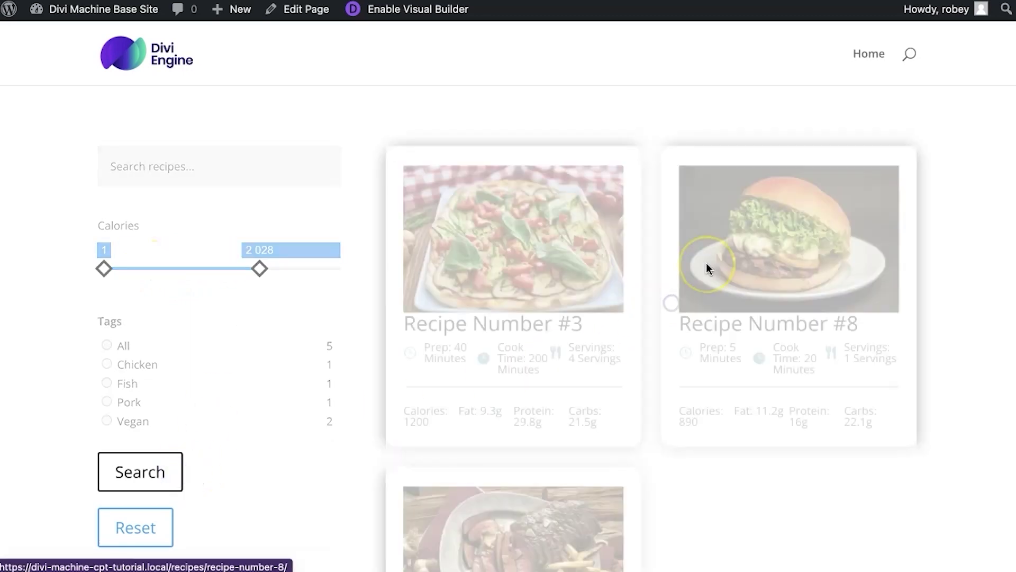
Look through the Beef results, search the live recipes for the Fish tag and review the matching recipes
scroll(760, 427, "down", 3)
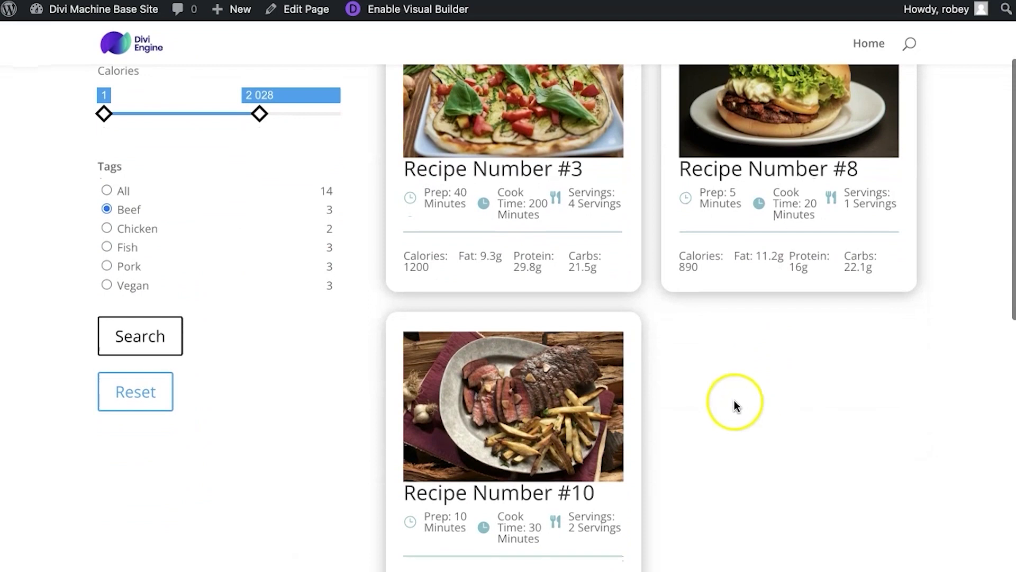
scroll(701, 218, "up", 3)
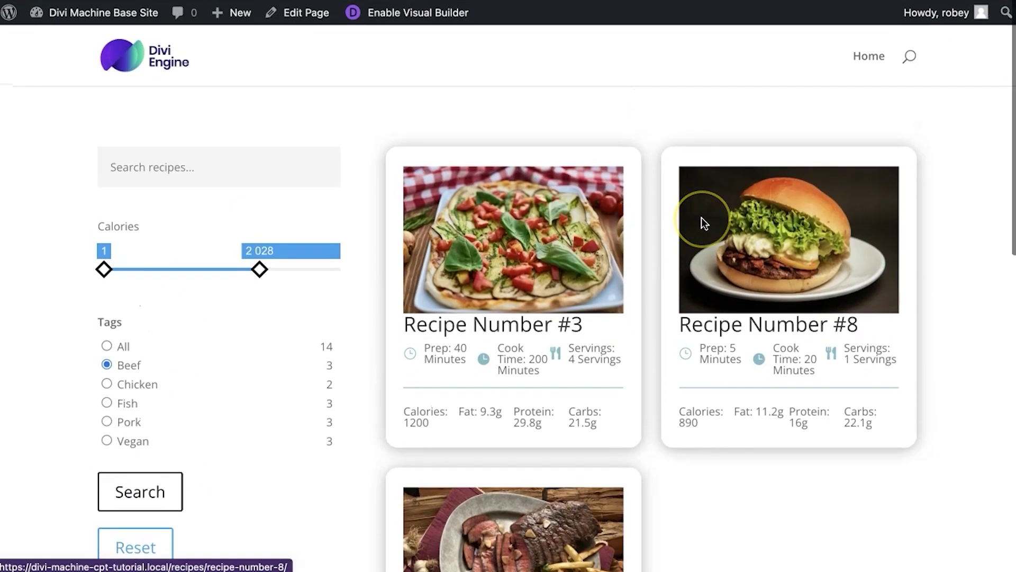
scroll(701, 218, "down", 3)
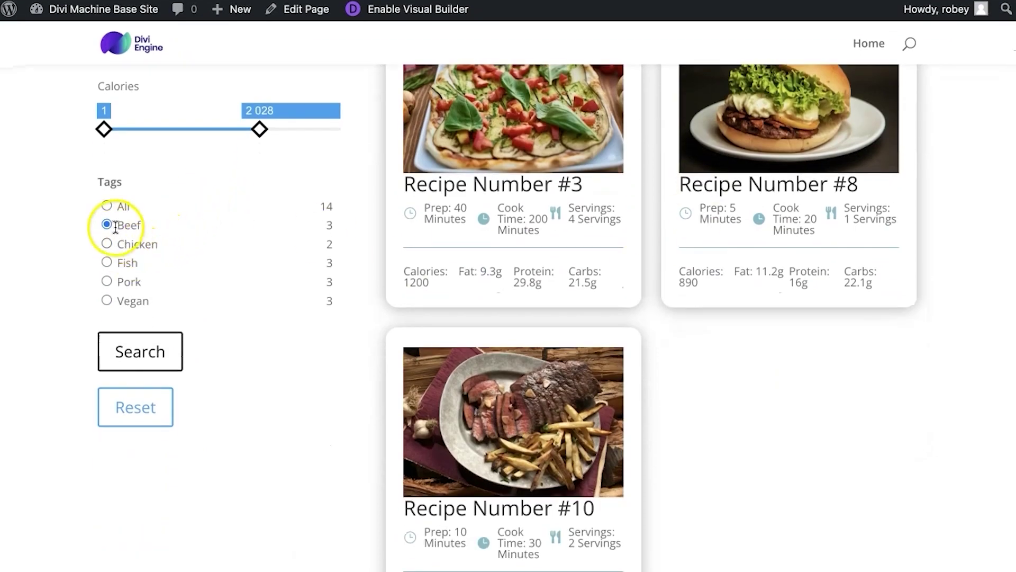
left_click(117, 263)
left_click(124, 359)
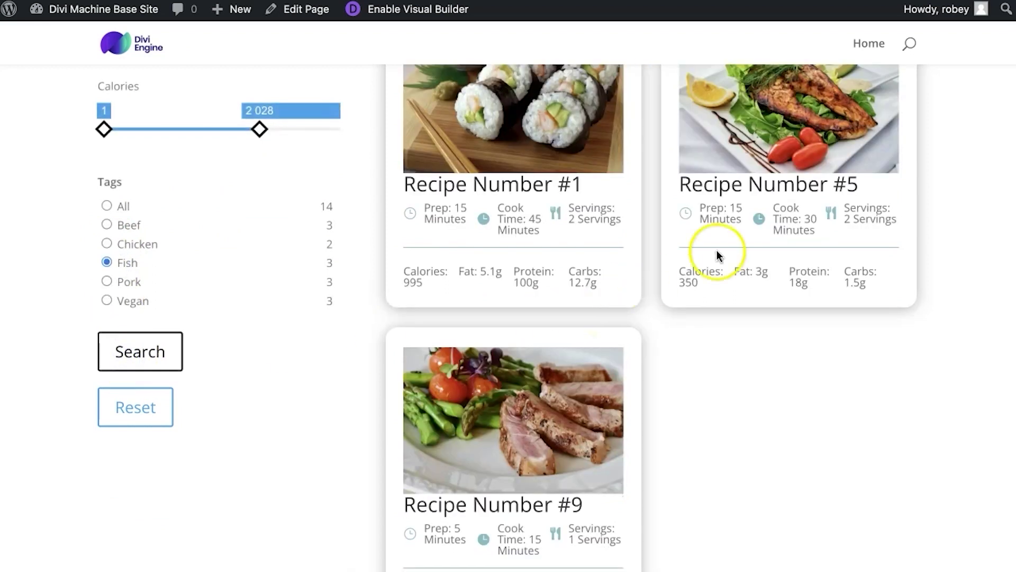
scroll(778, 233, "down", 3)
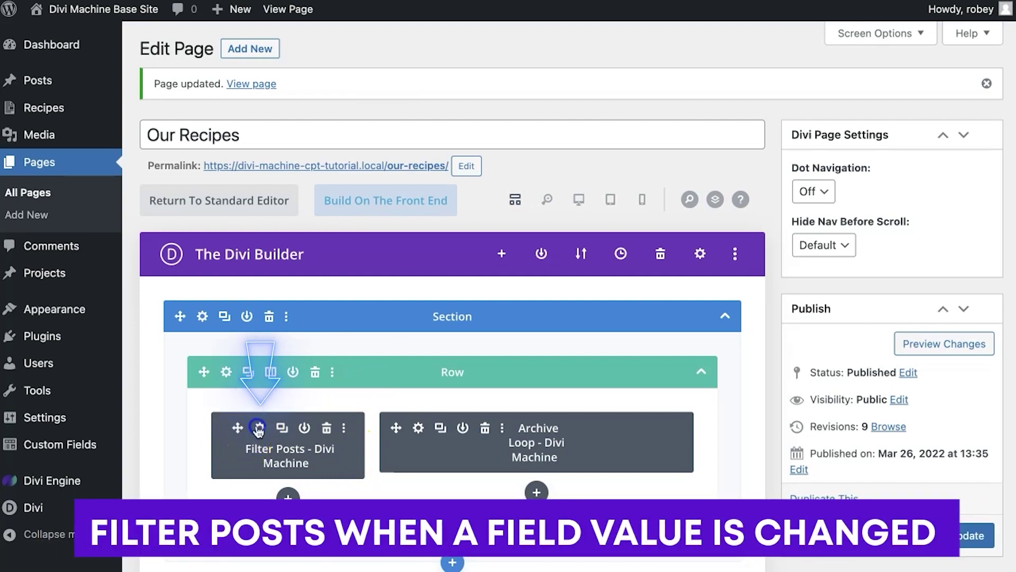
Set the Filter Posts module's Filter Update Type to Update after each field change
left_click(259, 428)
scroll(825, 338, "down", 3)
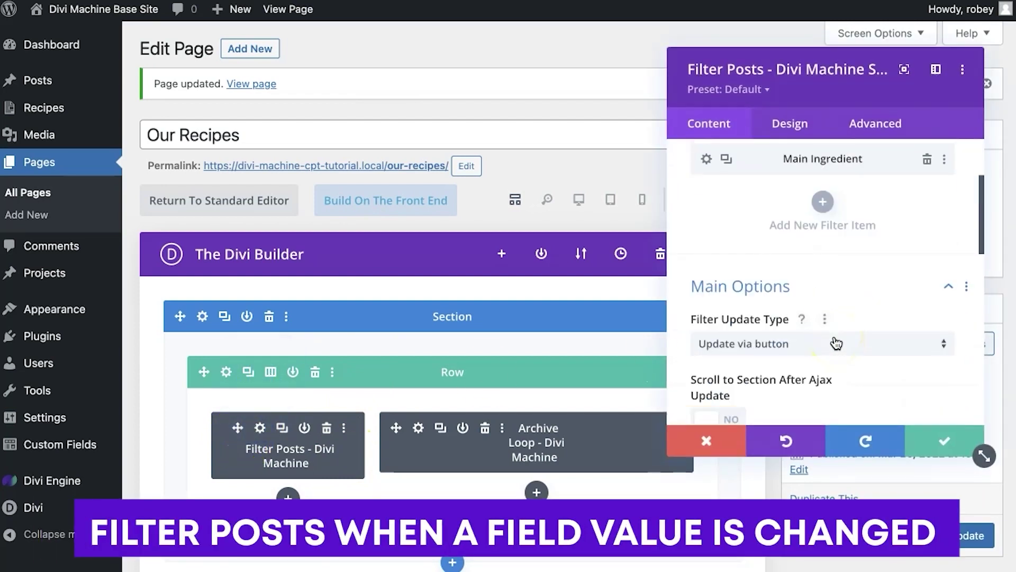
scroll(836, 343, "down", 2)
left_click(723, 268)
left_click(736, 298)
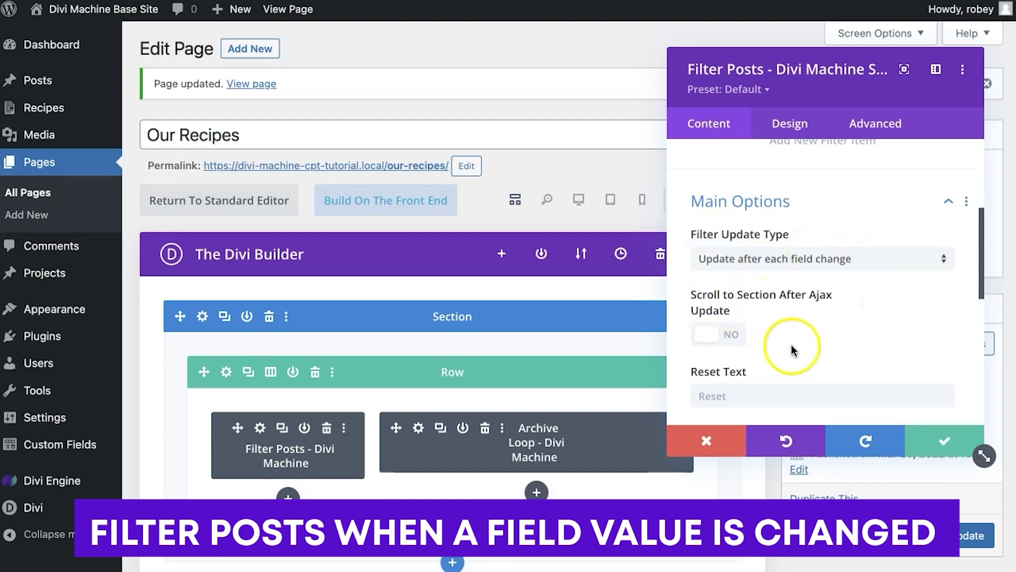
Review the remaining main options, save the Filter Posts module and update the Our Recipes page
scroll(791, 347, "down", 3)
scroll(791, 346, "up", 2)
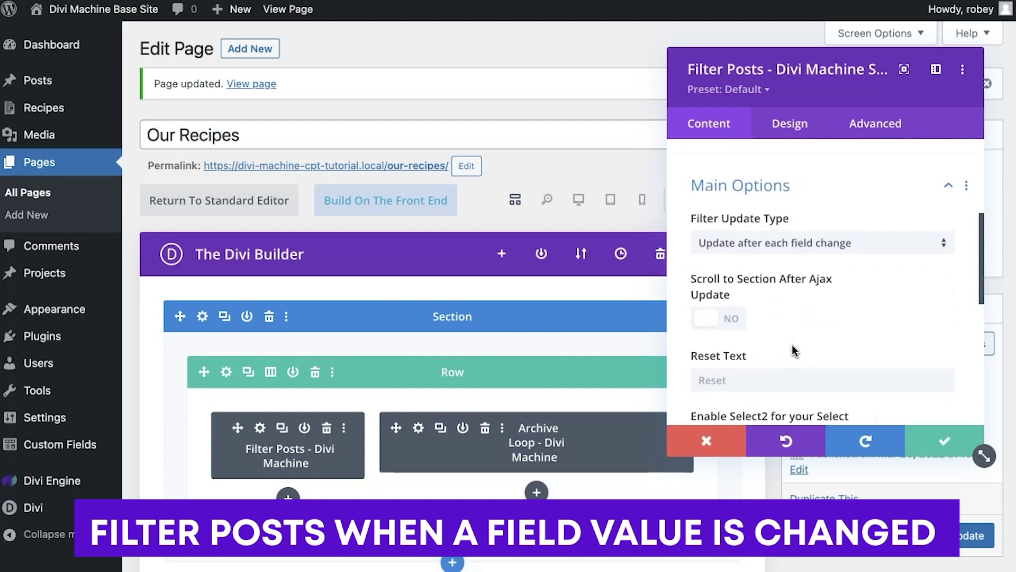
scroll(809, 370, "down", 3)
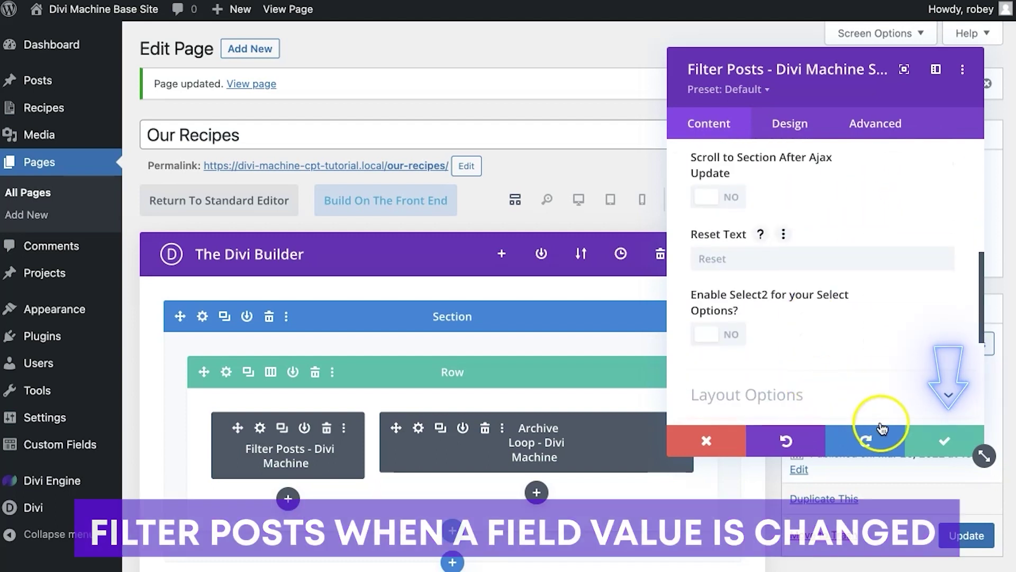
left_click(932, 439)
left_click(967, 535)
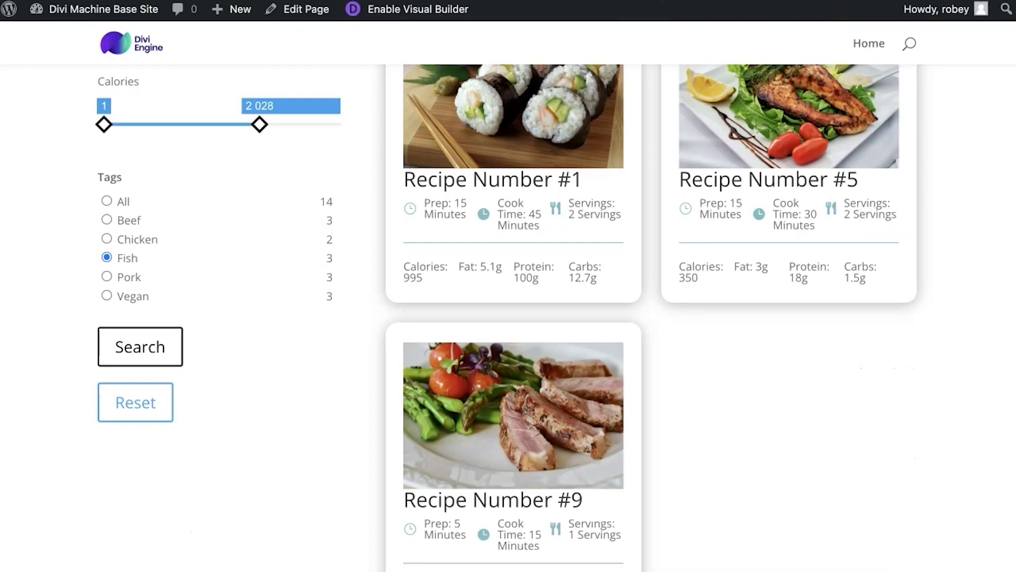
Reload the live recipes page and test the automatic filtering by selecting Chicken and a different tag option
key("super+r")
scroll(288, 225, "up", 2)
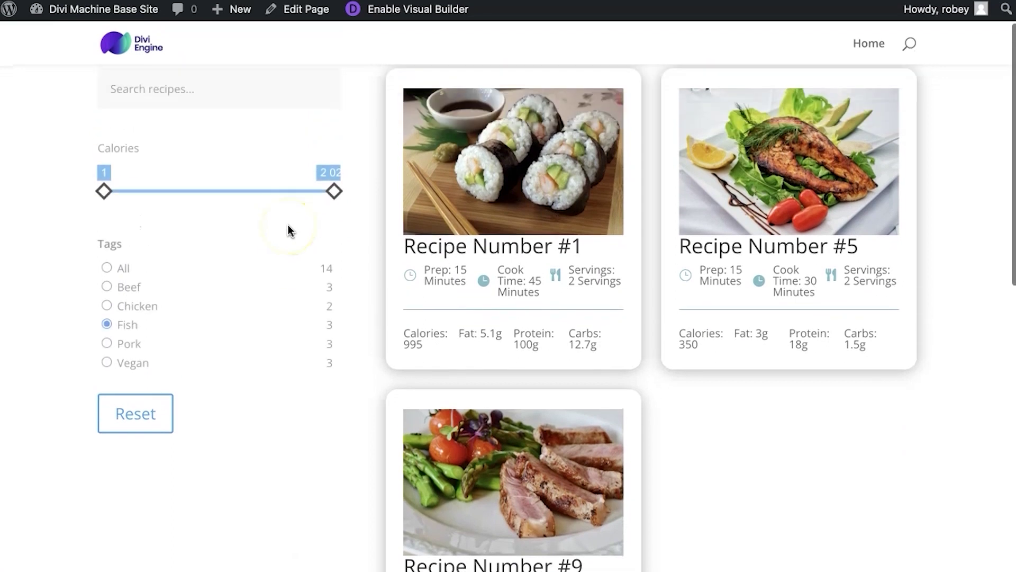
scroll(285, 315, "up", 2)
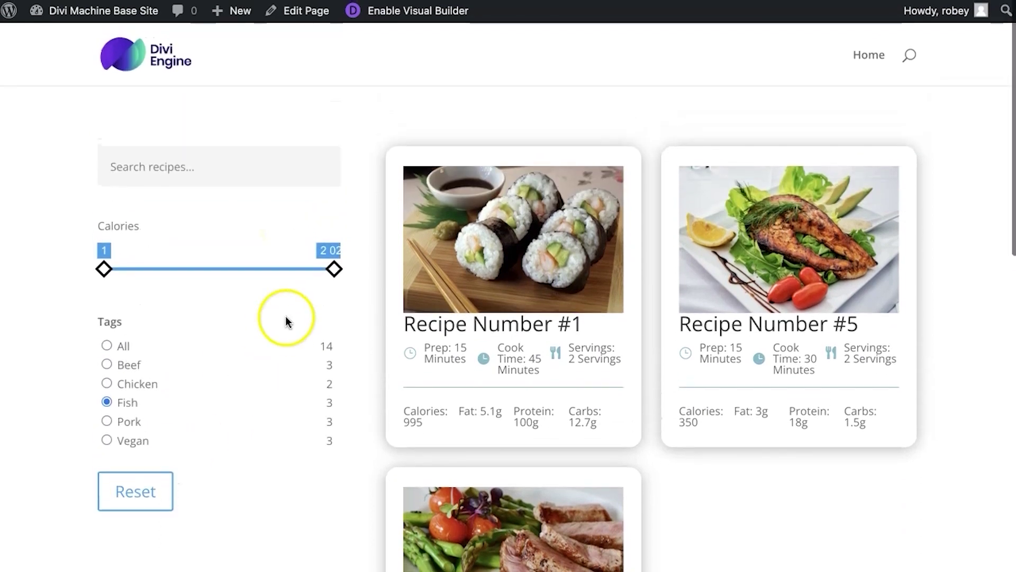
left_click(138, 388)
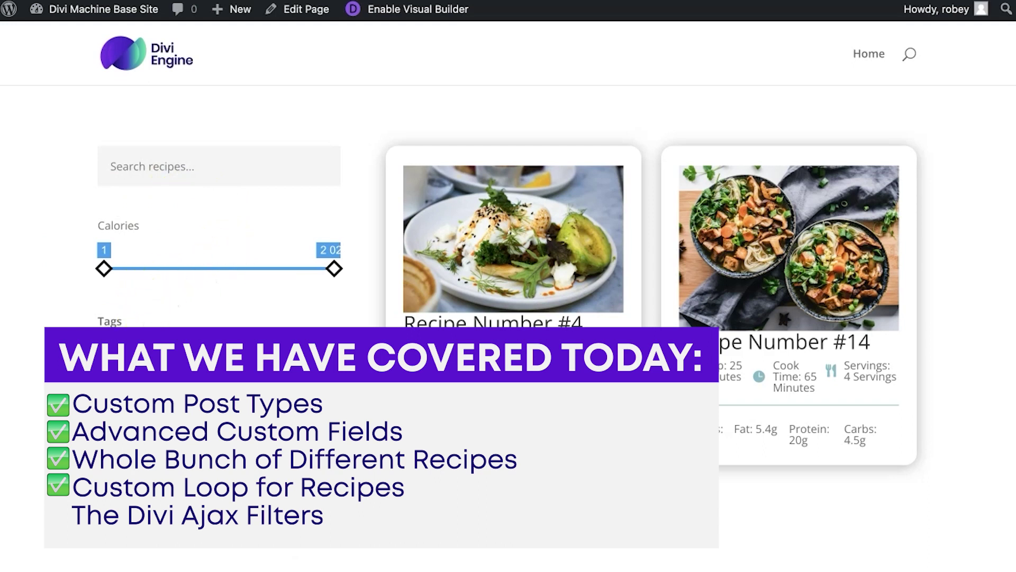
left_click(113, 348)
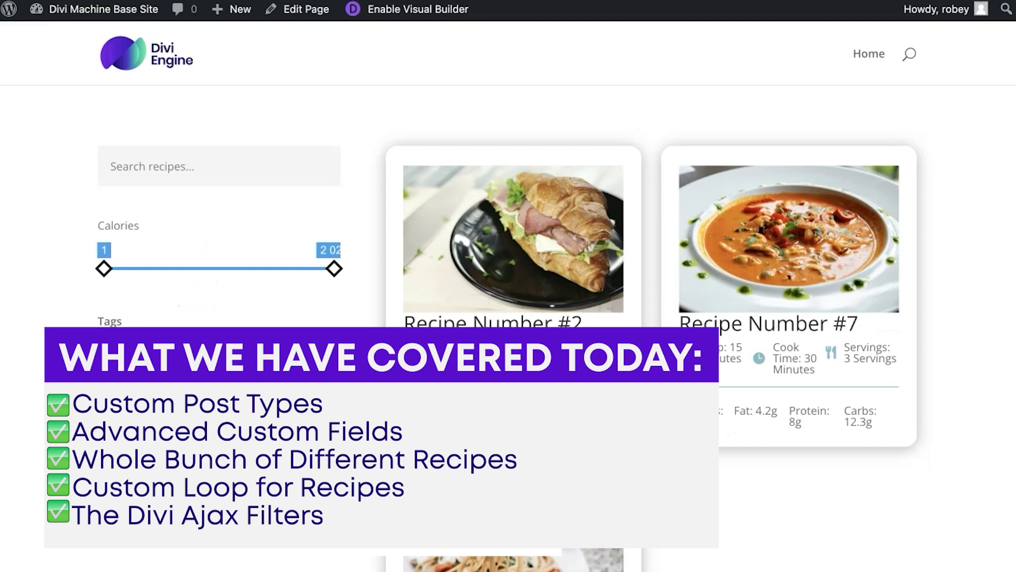
Browse the All Houses page of the Estate Agent demo site and open the Gorgeous house property
scroll(508, 264, "down", 3)
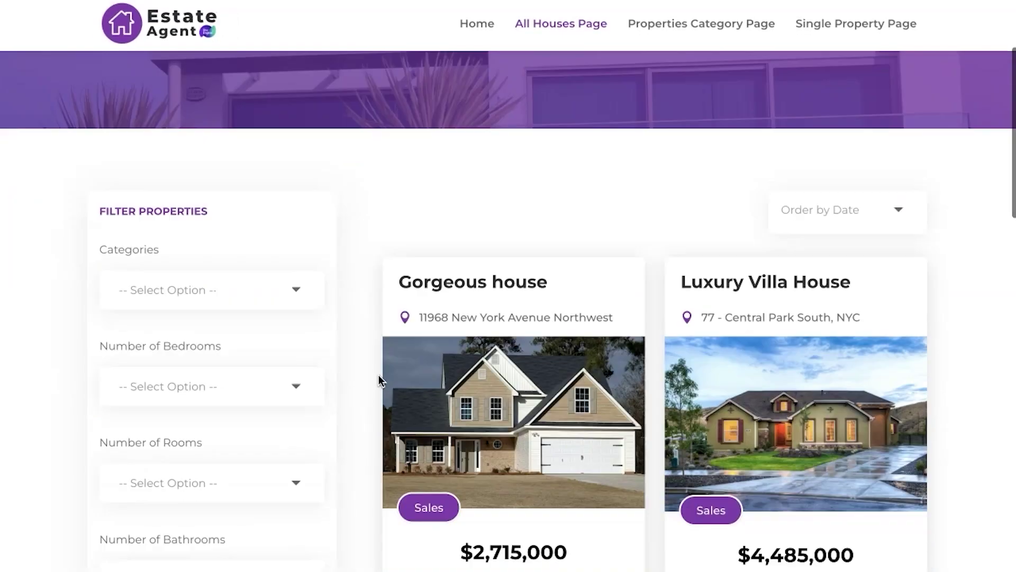
scroll(378, 374, "down", 3)
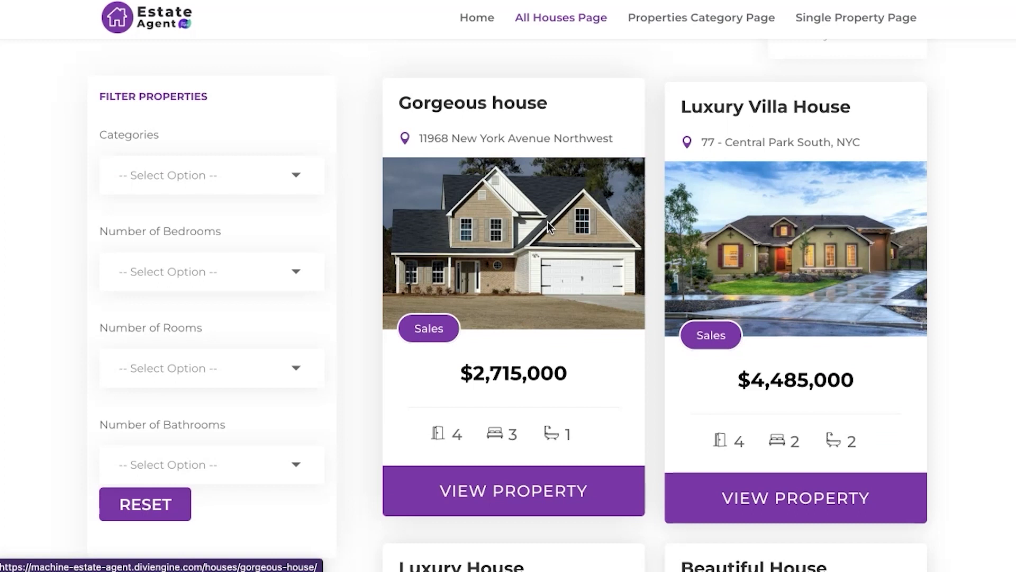
left_click(505, 495)
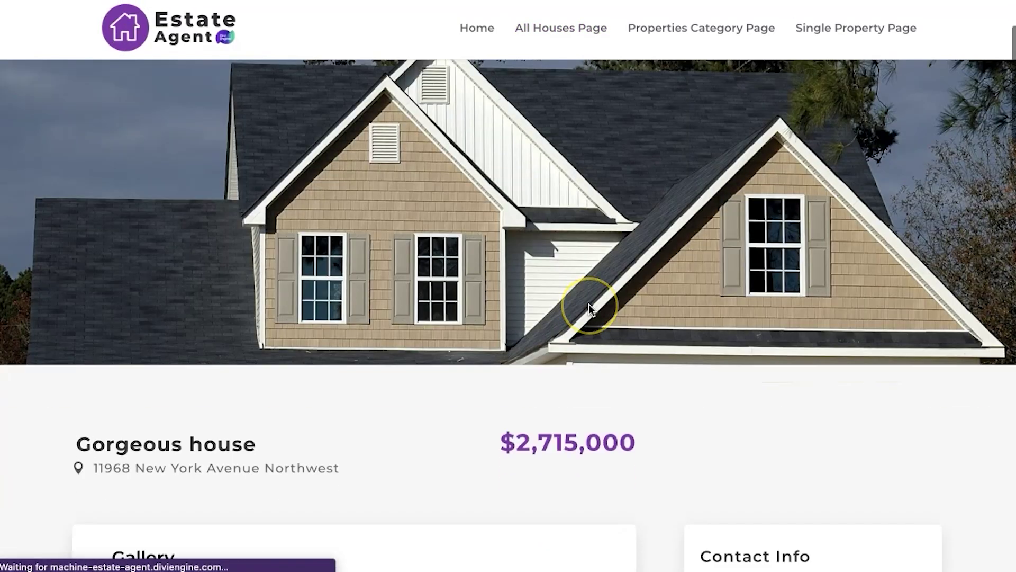
Examine the Gorgeous house page, including its gallery, contact info, description, inquiry form, property details and features
scroll(590, 307, "down", 2)
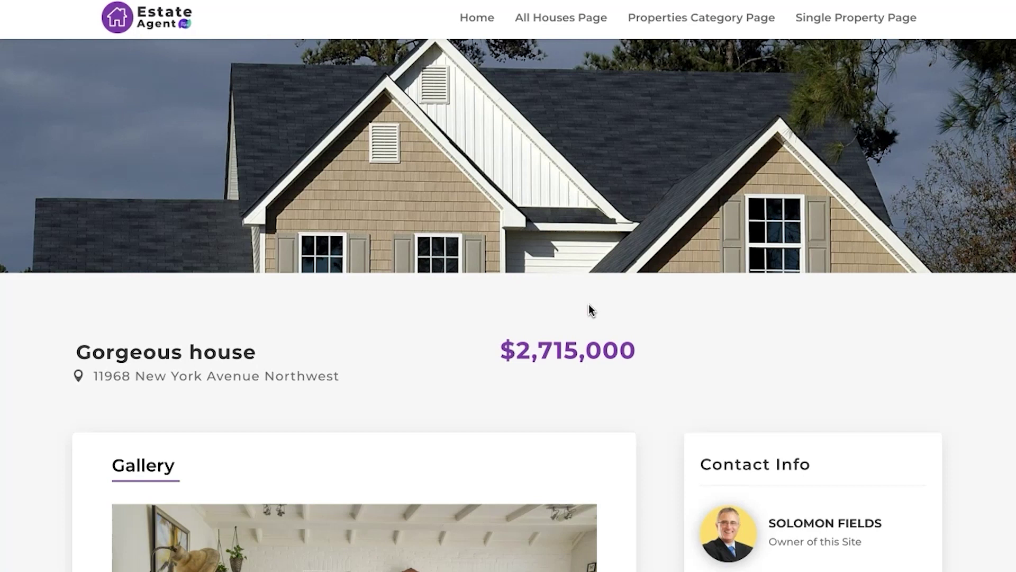
scroll(590, 307, "down", 8)
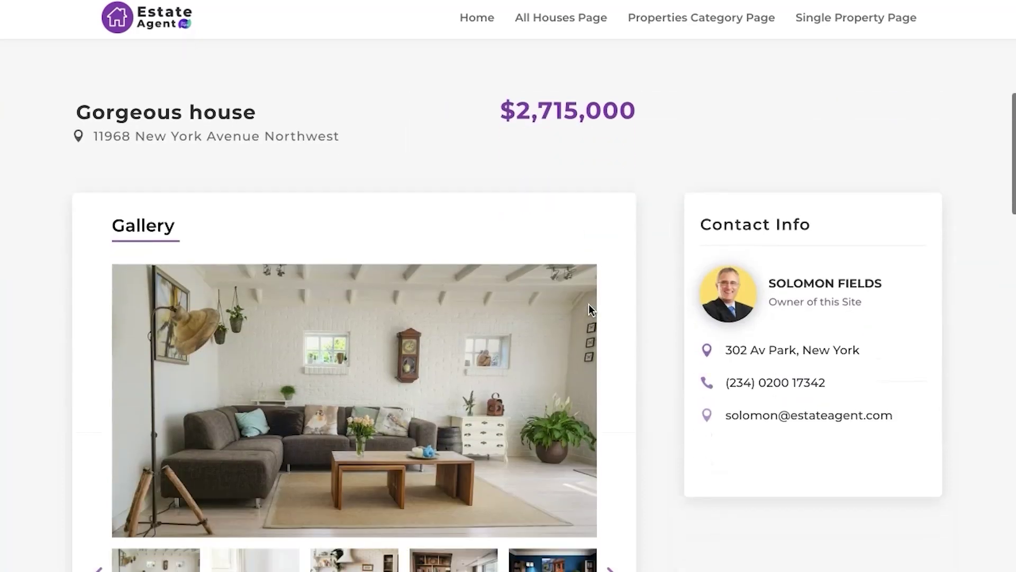
scroll(588, 304, "down", 9)
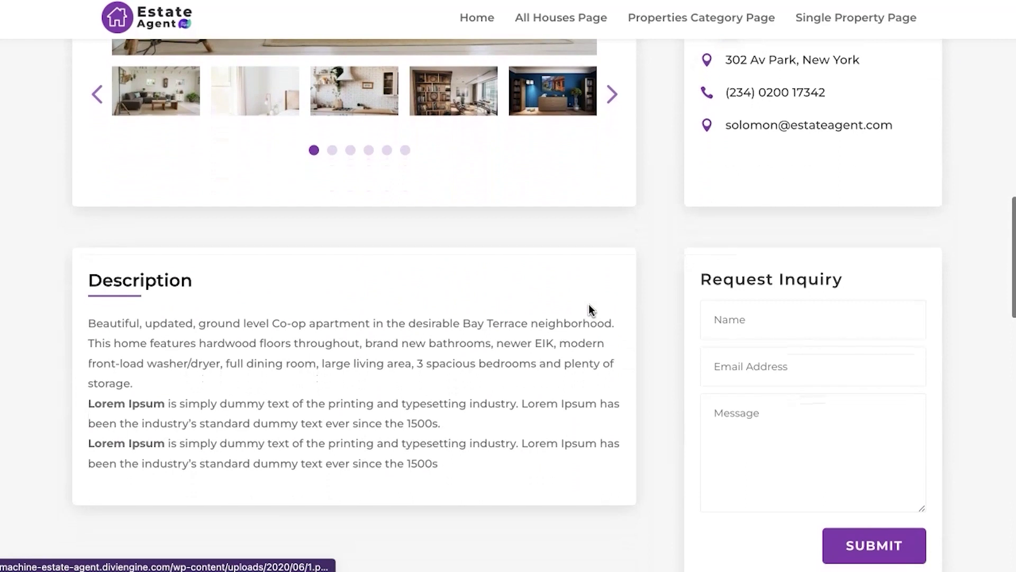
scroll(589, 308, "down", 15)
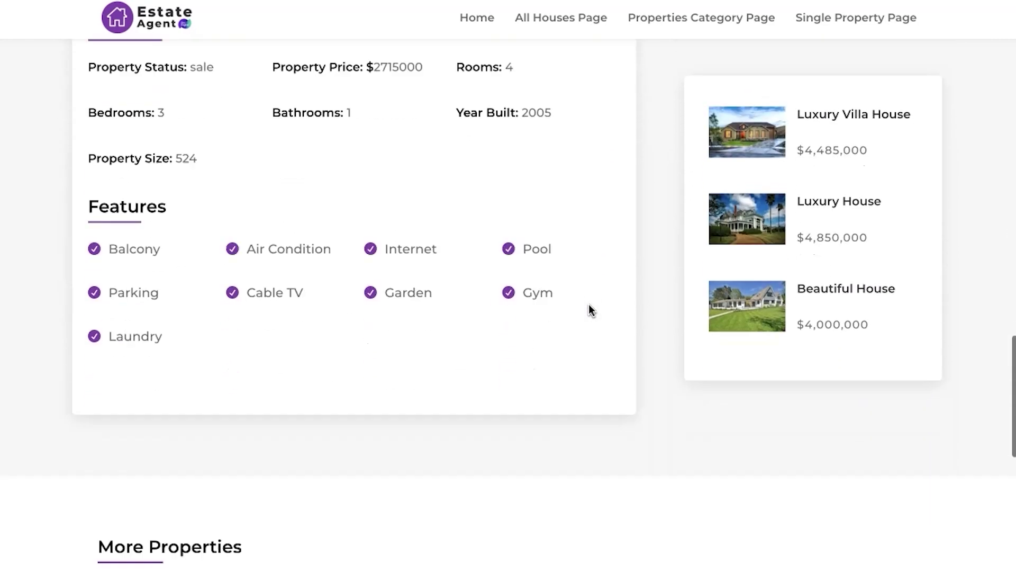
scroll(590, 307, "up", 20)
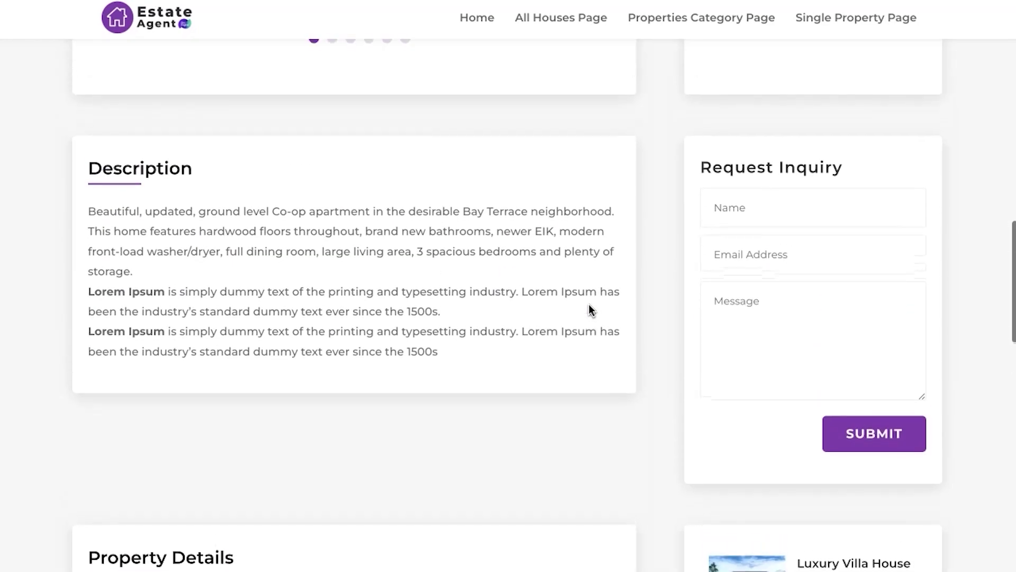
scroll(589, 304, "up", 3)
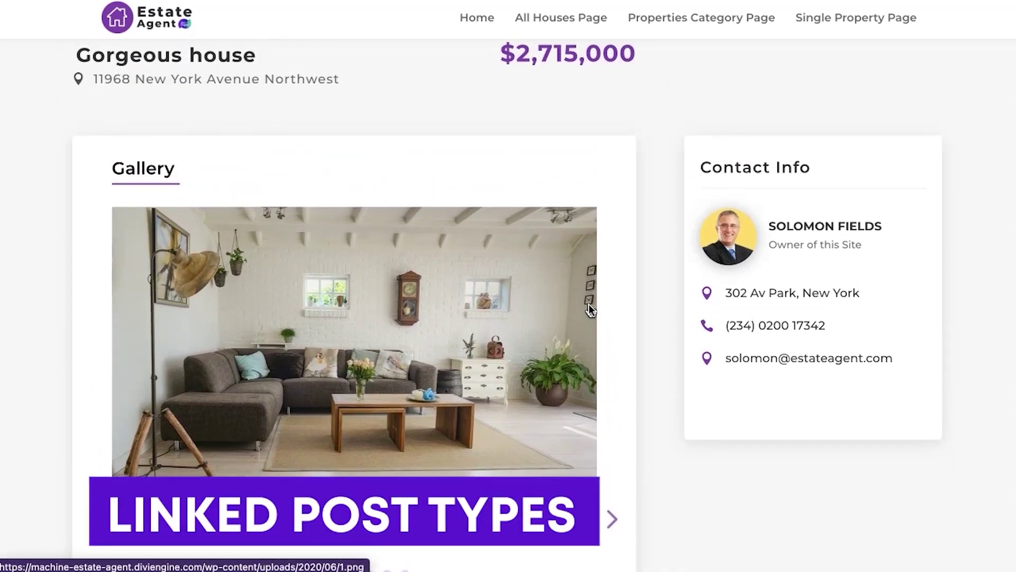
left_click(690, 302)
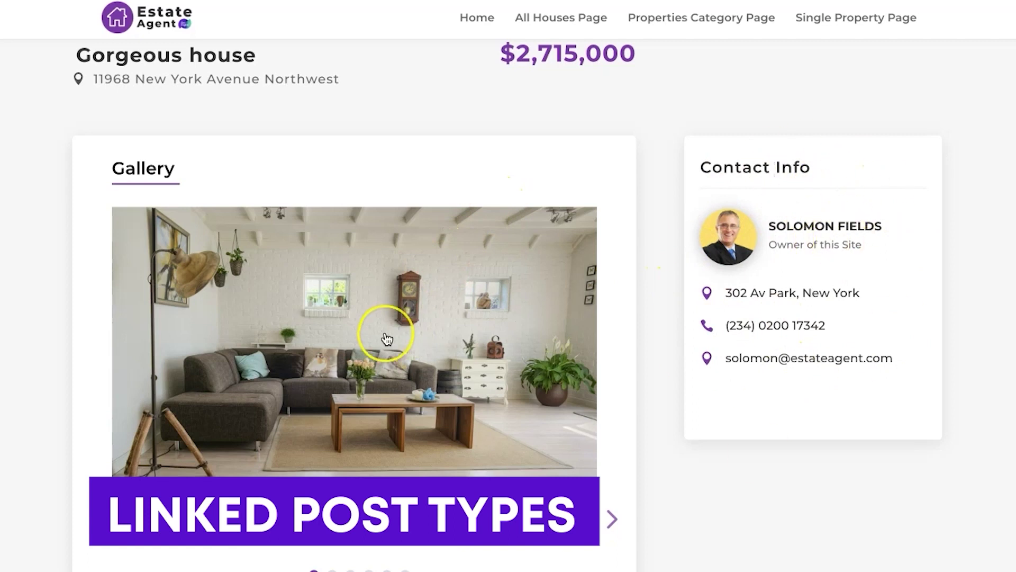
scroll(386, 337, "down", 4)
scroll(387, 339, "up", 8)
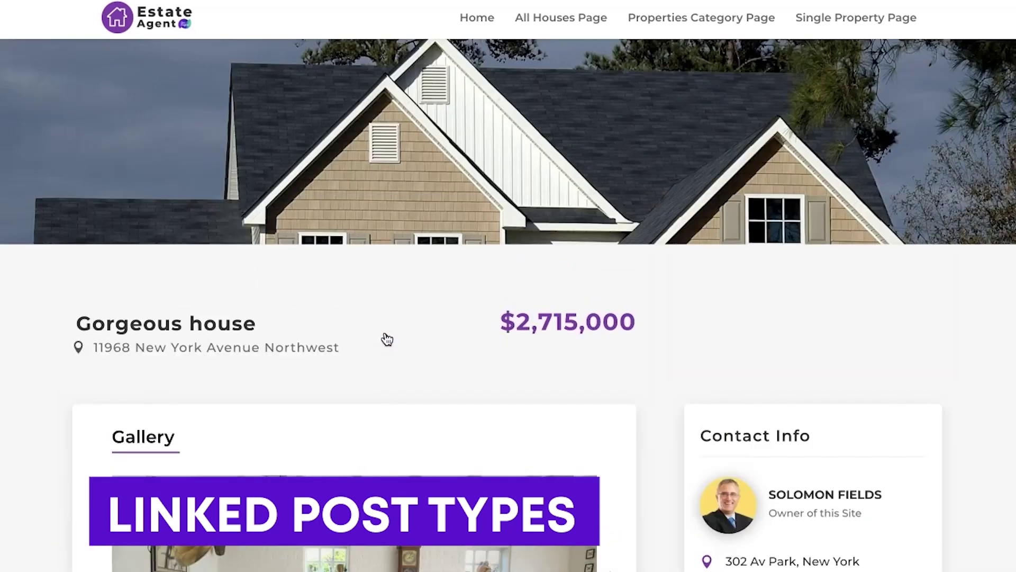
scroll(385, 332, "down", 3)
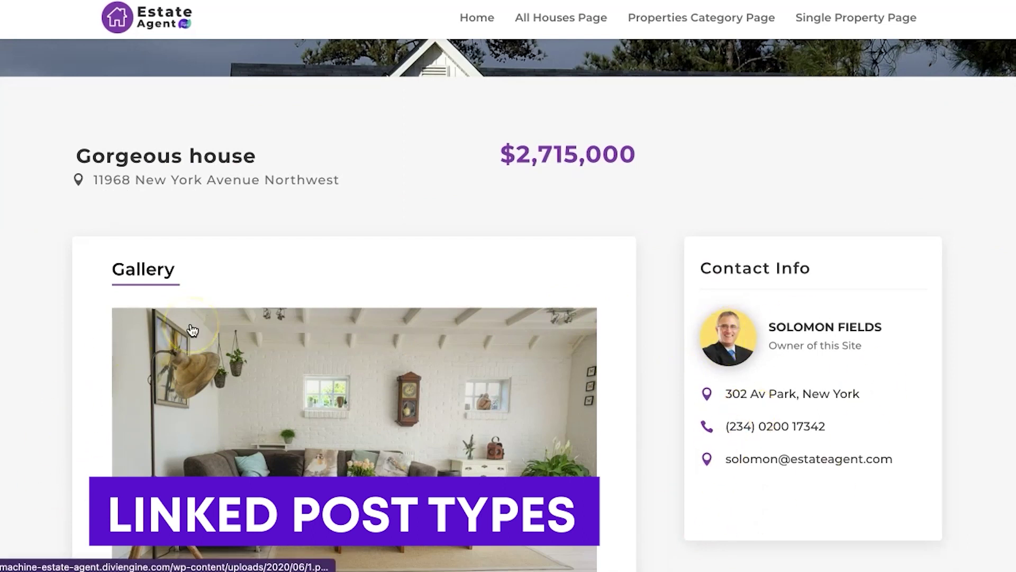
scroll(221, 60, "up", 2)
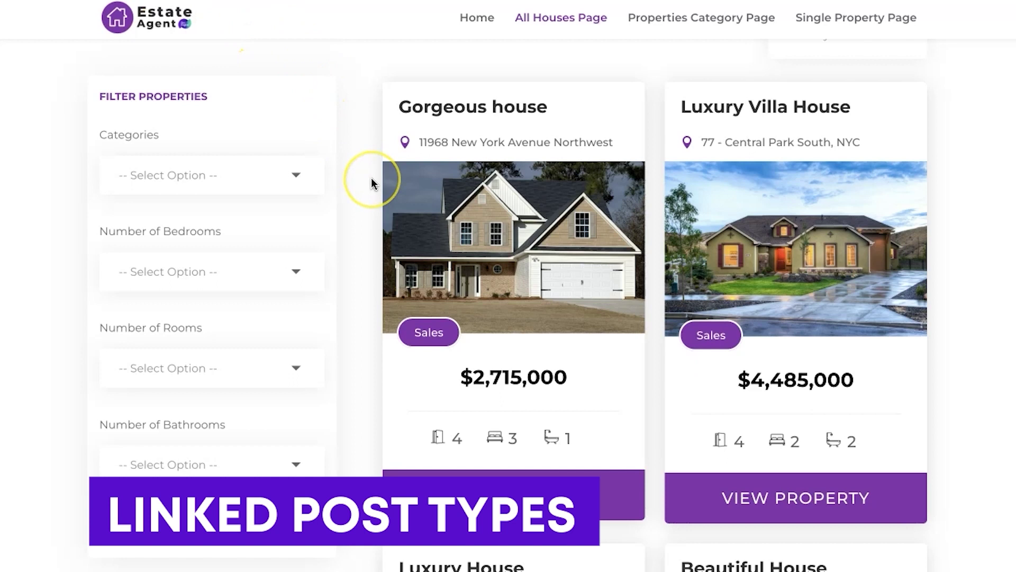
Filter the All Houses listing to 3 bedrooms and look through the matching properties
scroll(304, 335, "down", 2)
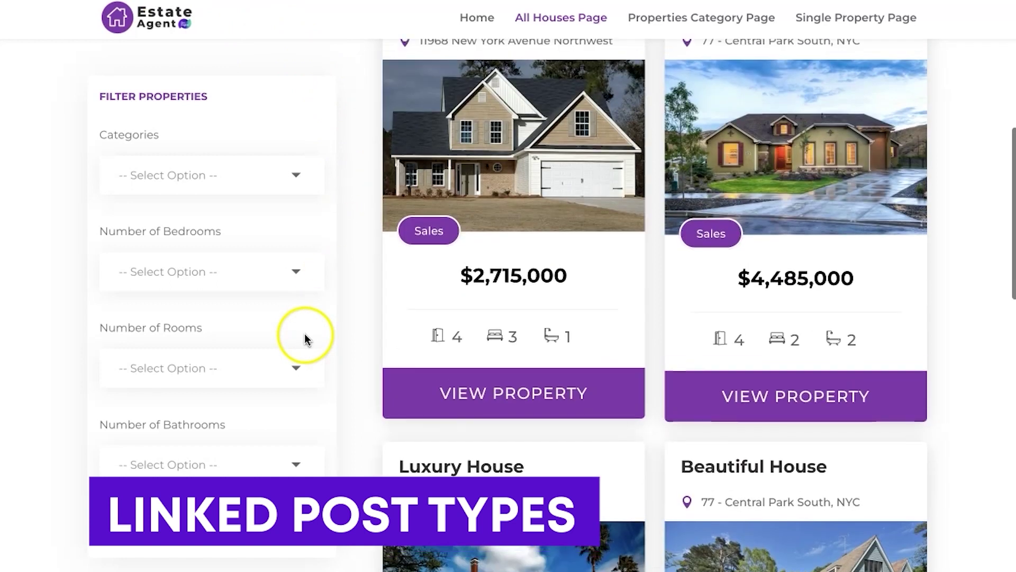
left_click(215, 271)
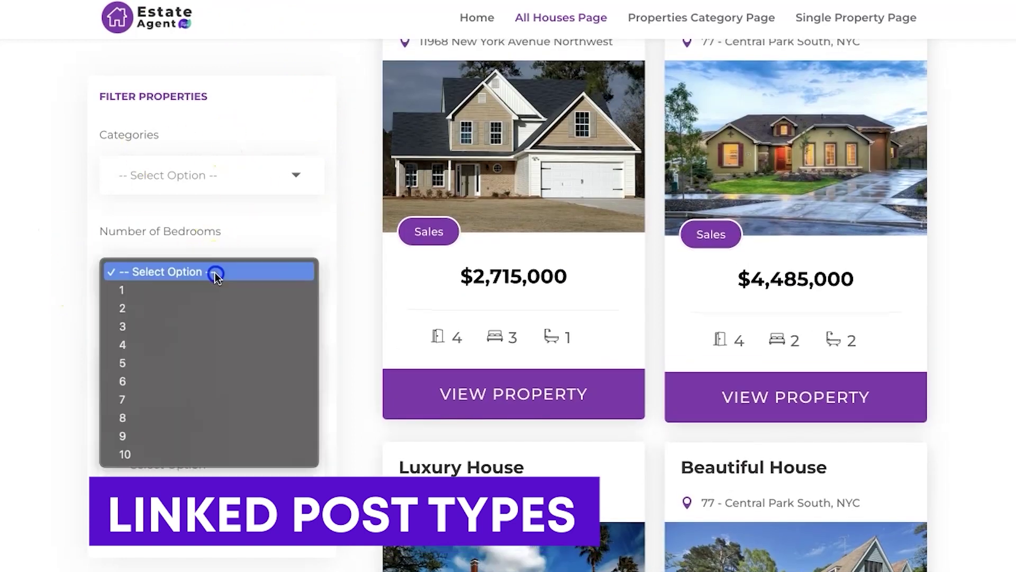
left_click(207, 326)
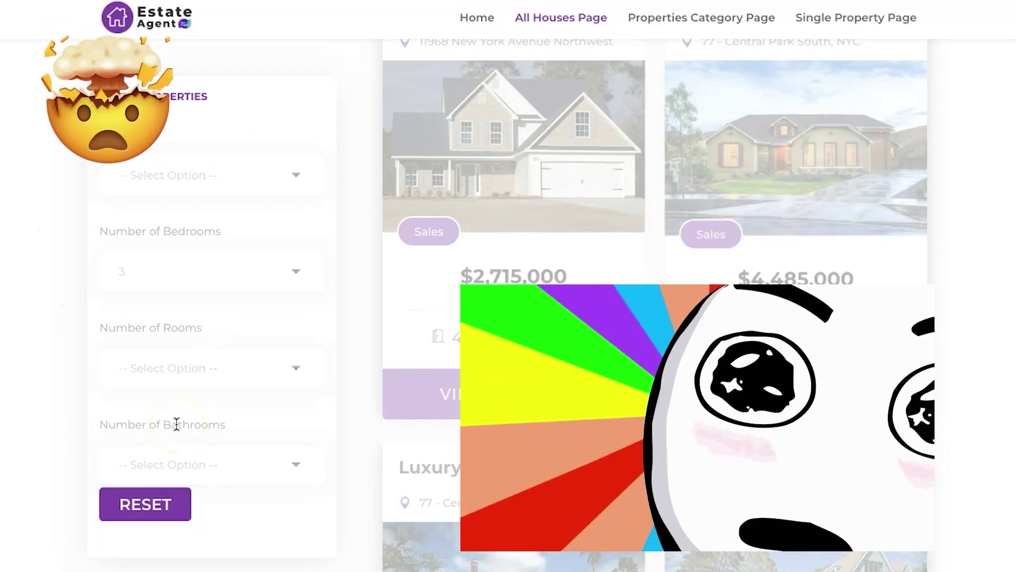
scroll(625, 357, "up", 8)
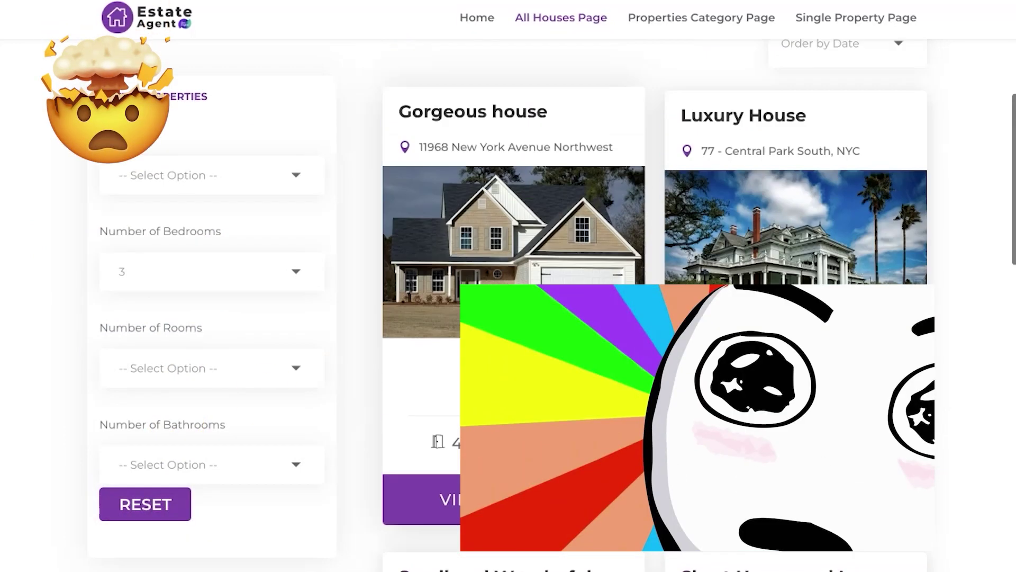
scroll(625, 356, "down", 5)
scroll(624, 357, "down", 3)
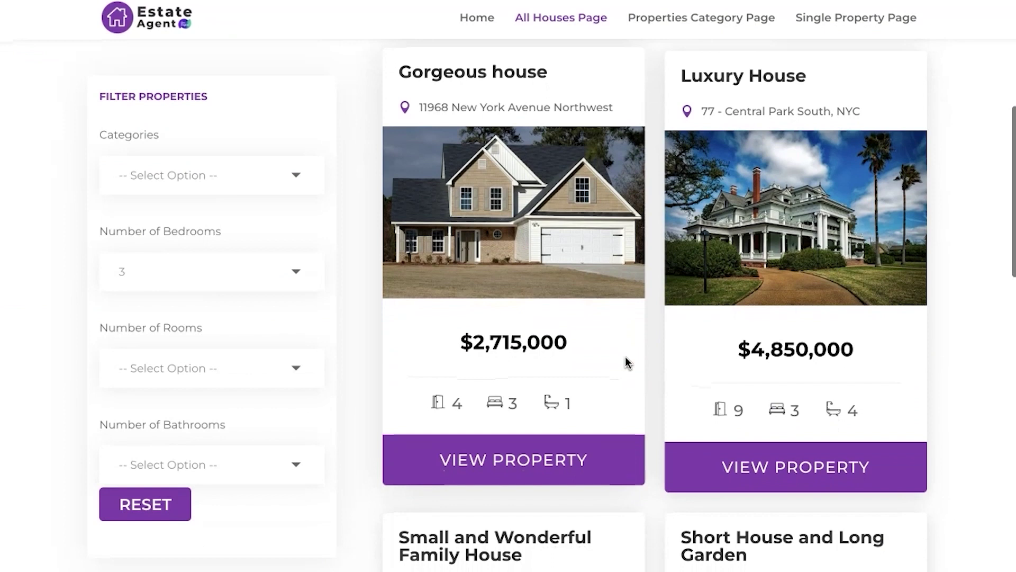
scroll(624, 357, "down", 6)
scroll(626, 362, "down", 3)
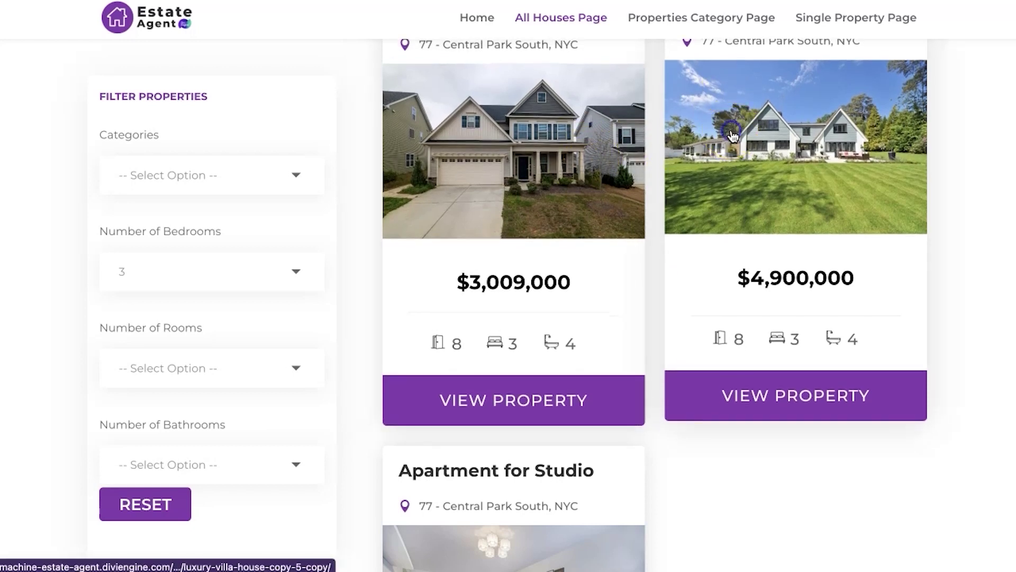
Open the $4,900,000 Short House and Long Garden property from the filtered listing and view its gallery section
left_click(732, 136)
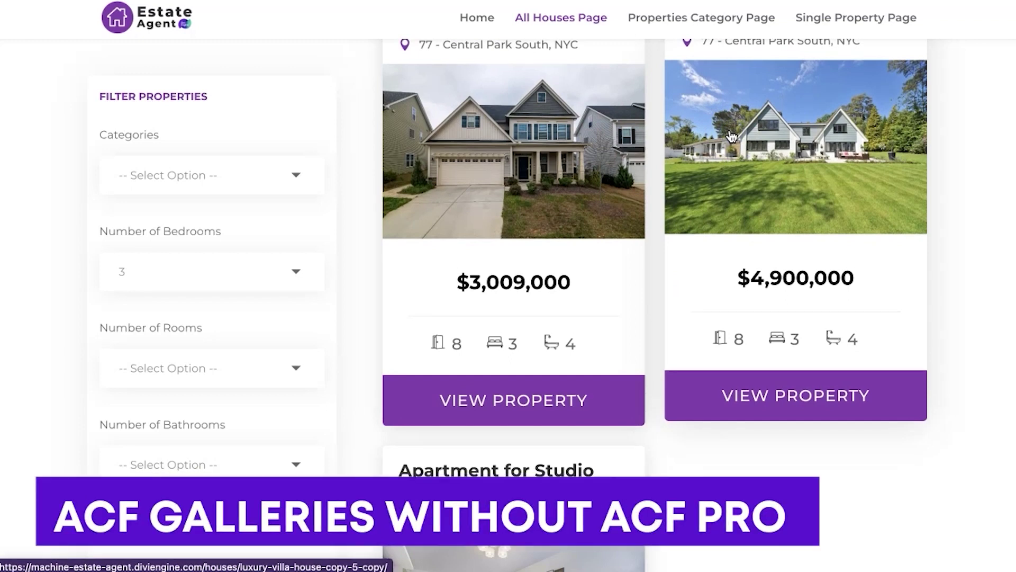
scroll(387, 285, "down", 5)
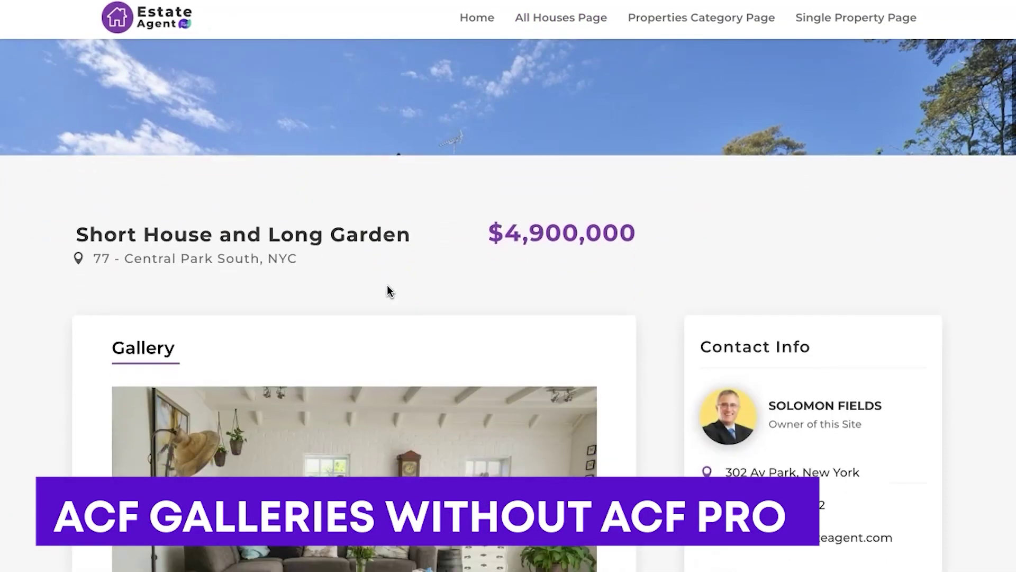
scroll(386, 285, "down", 5)
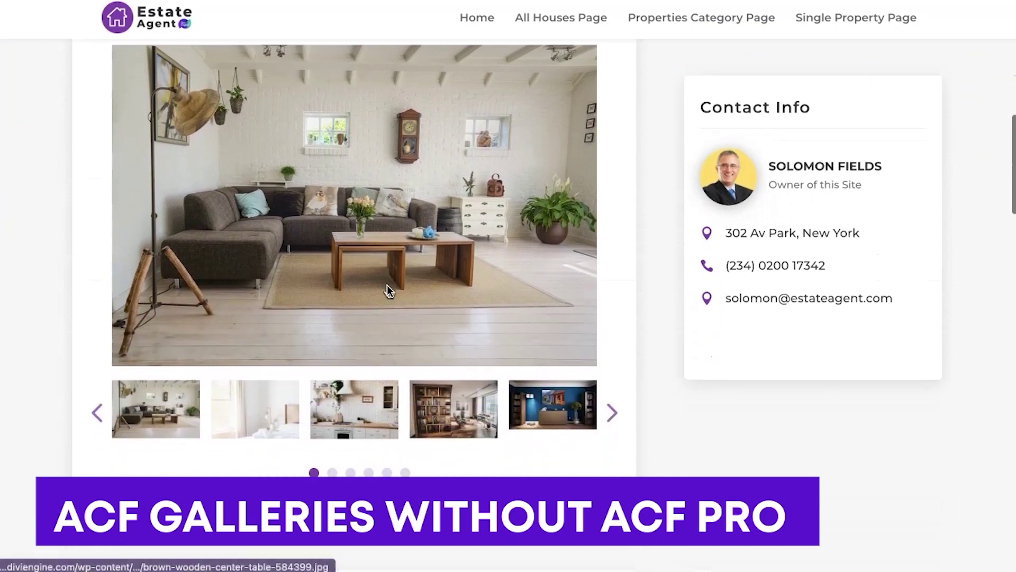
scroll(386, 285, "up", 1)
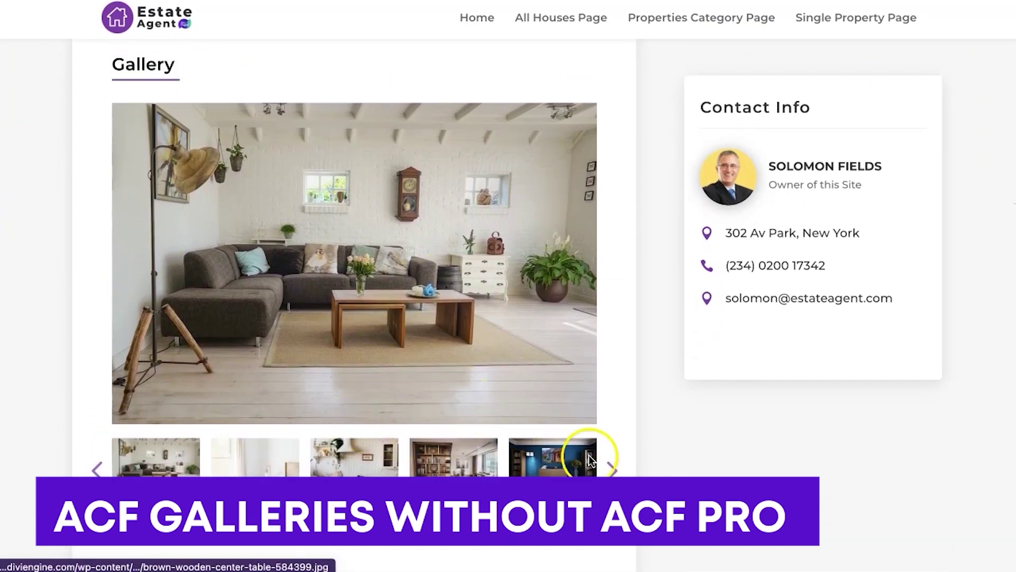
Browse forward through the images in the Short House and Long Garden gallery carousel
left_click(613, 469)
left_click(614, 469)
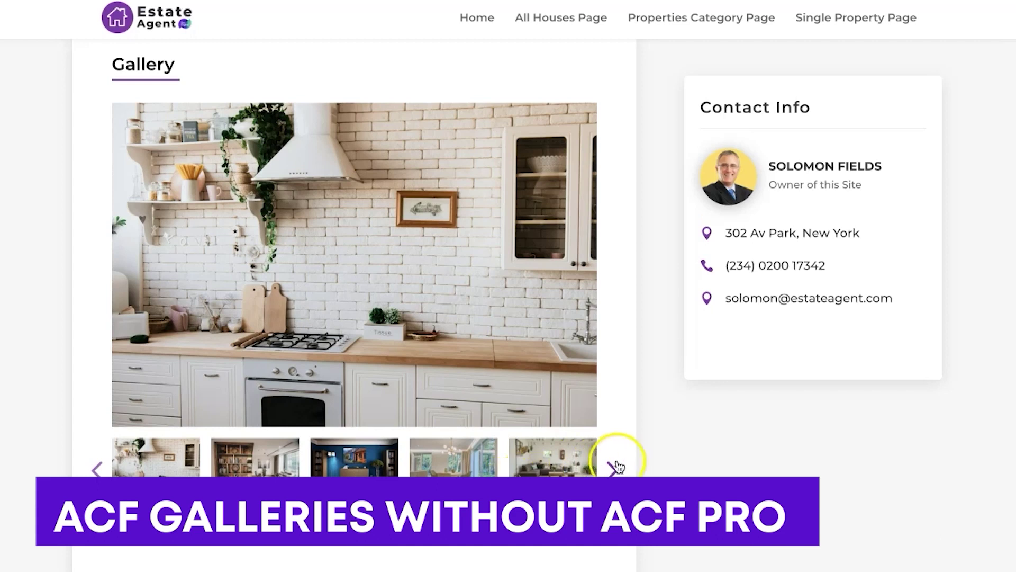
left_click(614, 467)
left_click(617, 466)
left_click(619, 464)
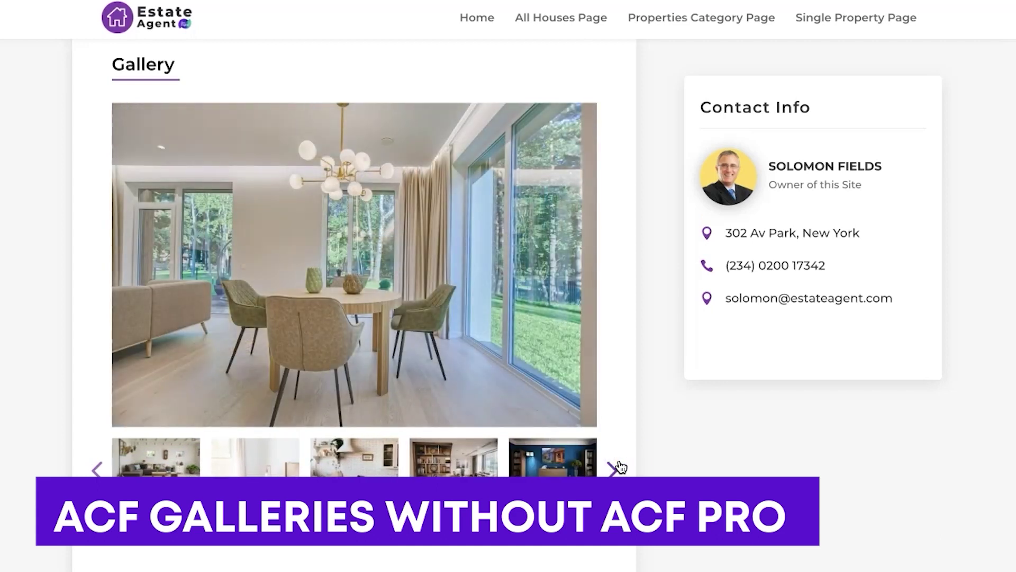
left_click(620, 467)
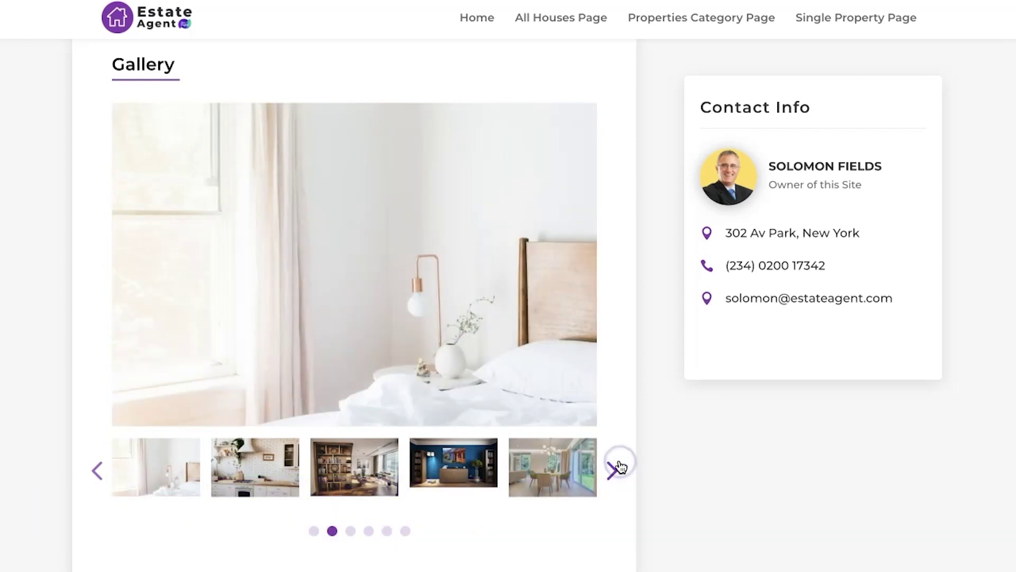
left_click(619, 467)
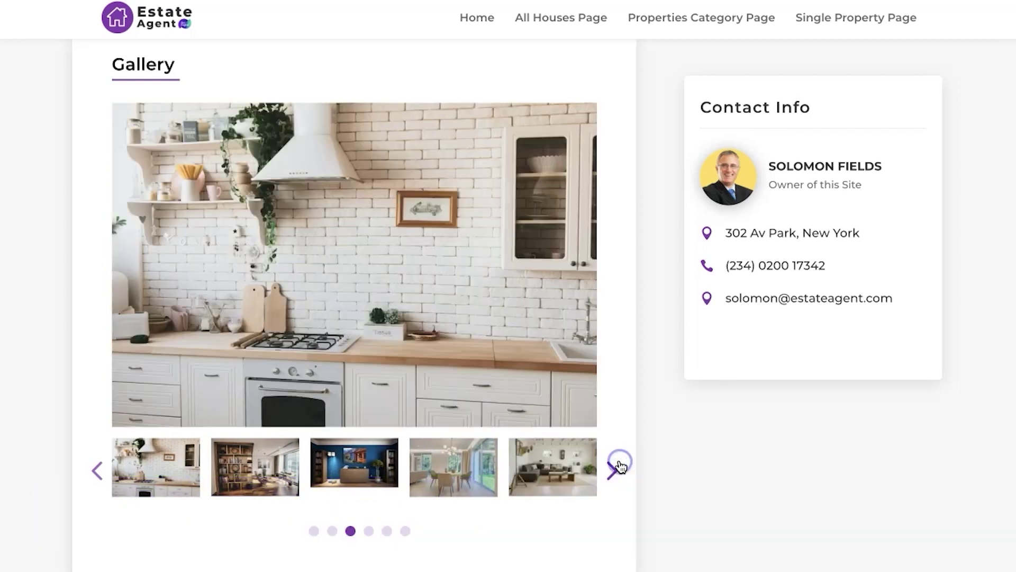
Look over the property's description and inquiry form, and return to the gallery and contact info
scroll(619, 467, "down", 8)
scroll(619, 466, "down", 3)
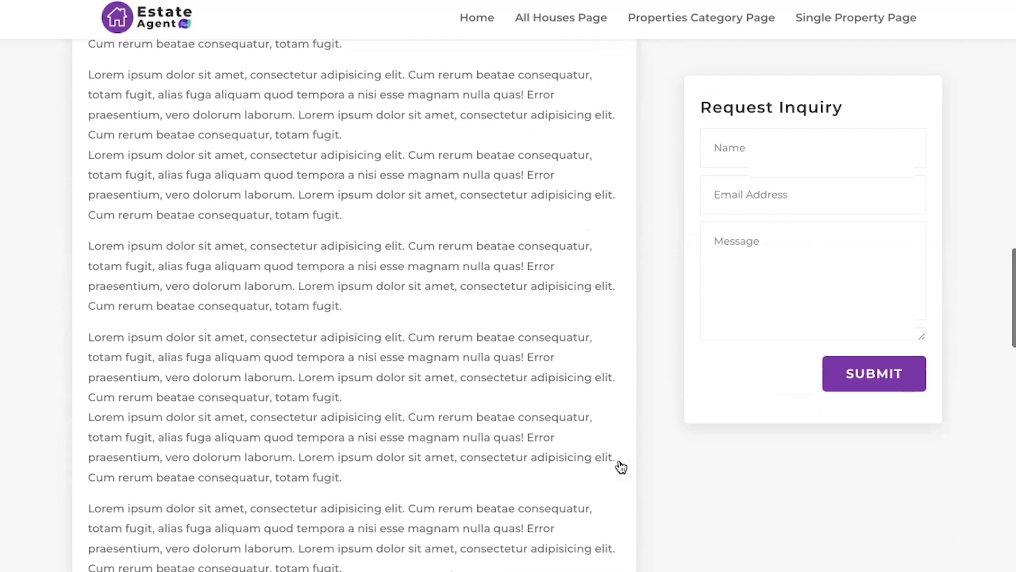
scroll(619, 464, "up", 18)
scroll(616, 464, "down", 8)
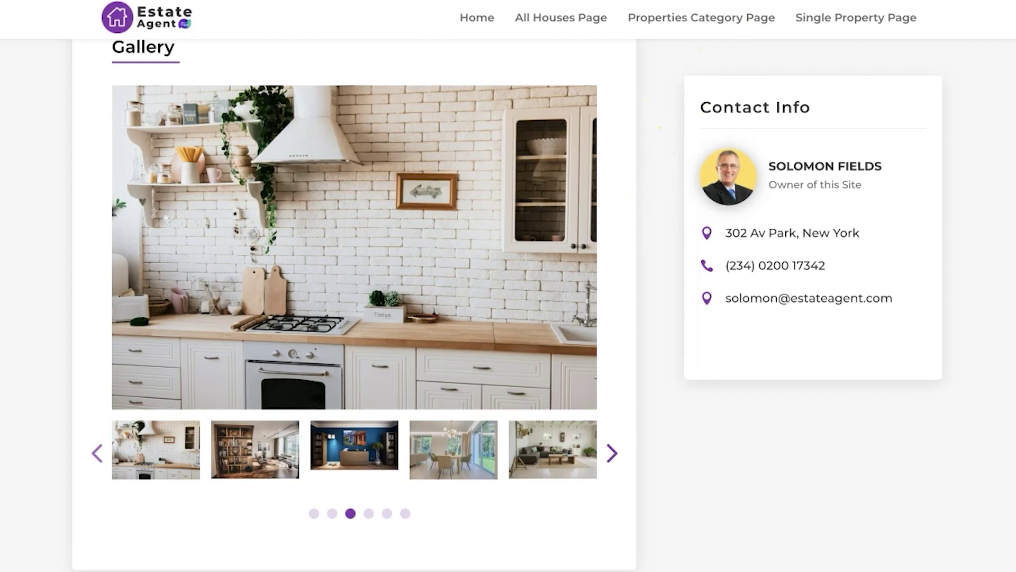
Switch to the Divi Engine Events Coverage demo's All Events page and explore its map of event locations
left_click(828, 0)
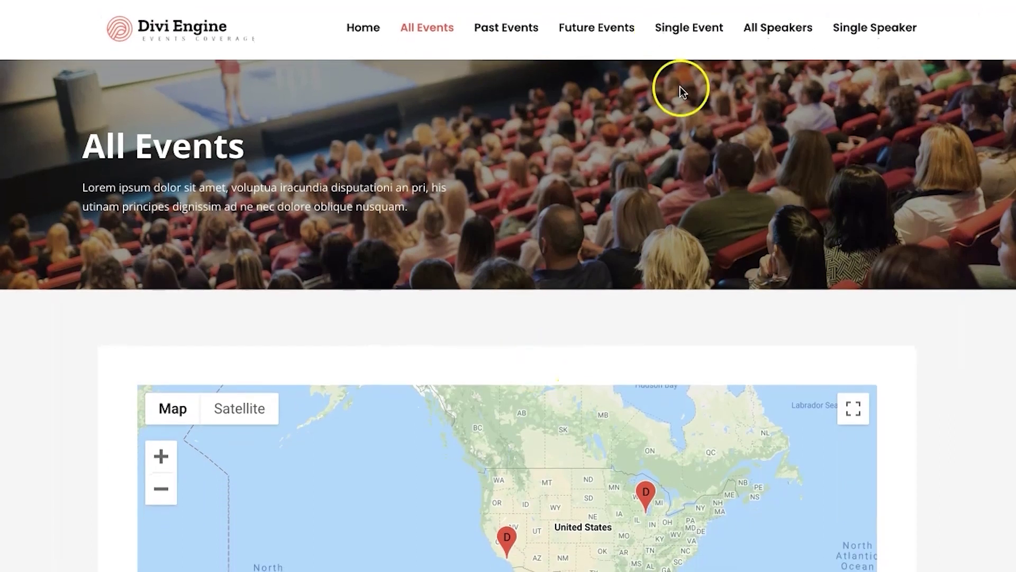
scroll(110, 354, "down", 5)
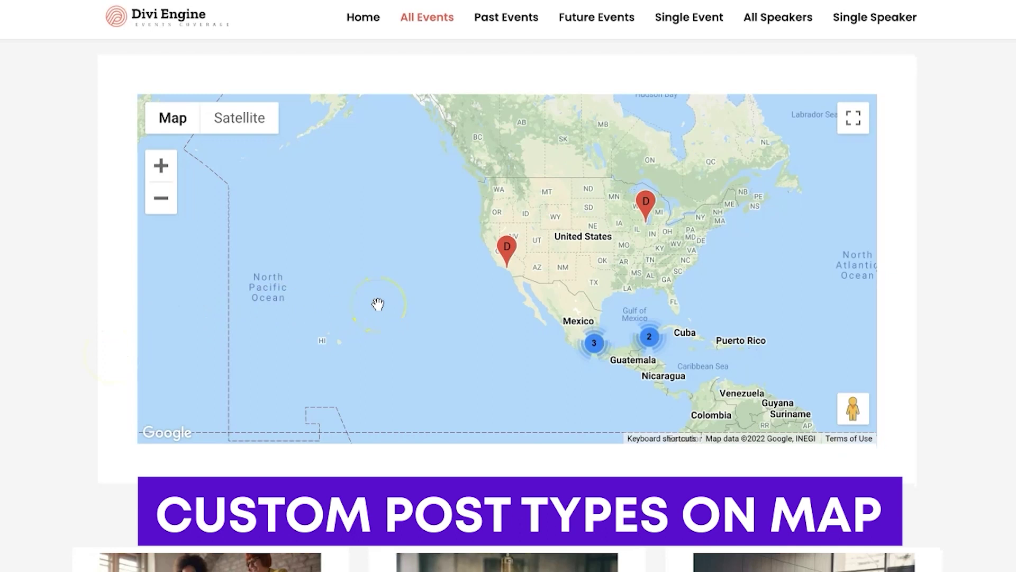
double_click(383, 258)
scroll(382, 259, "down", 3)
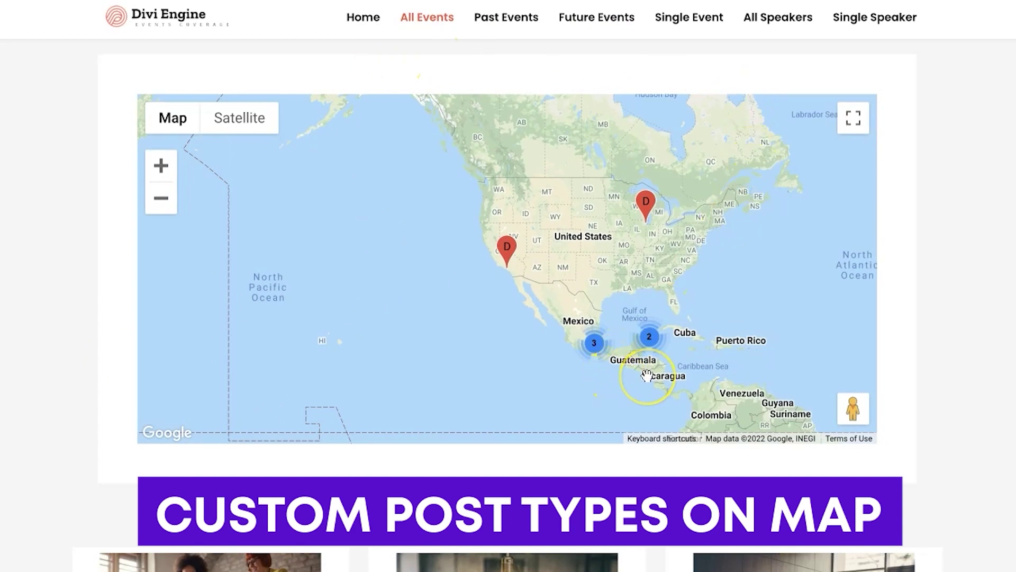
scroll(646, 375, "down", 2)
scroll(647, 375, "up", 4)
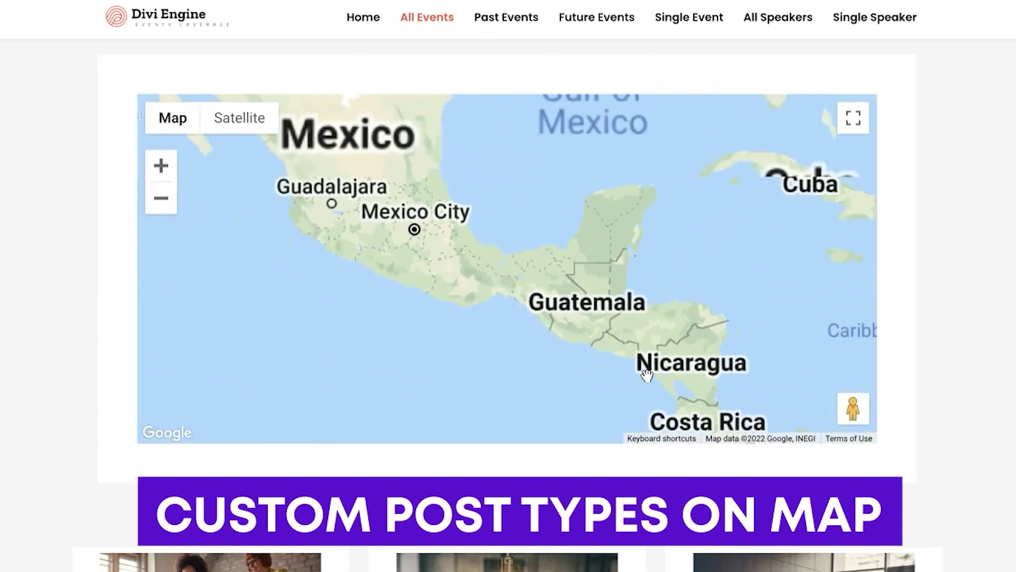
scroll(646, 375, "down", 2)
Zoom the events map in and out around Mexico to examine how the event markers group and separate
left_click(162, 164)
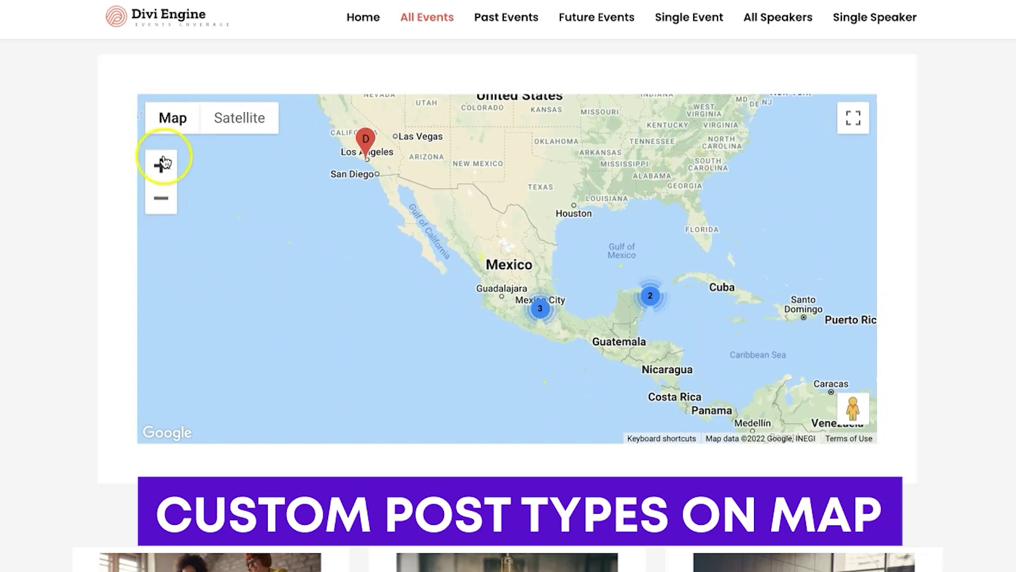
left_click(163, 154)
left_click(163, 153)
left_click_drag(470, 339, 348, 154)
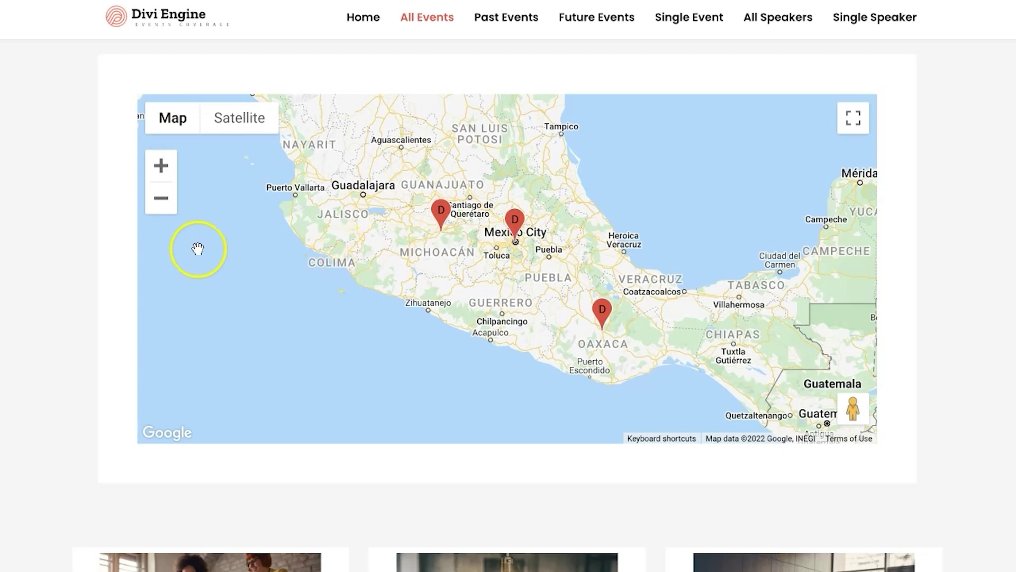
left_click(165, 210)
left_click(166, 209)
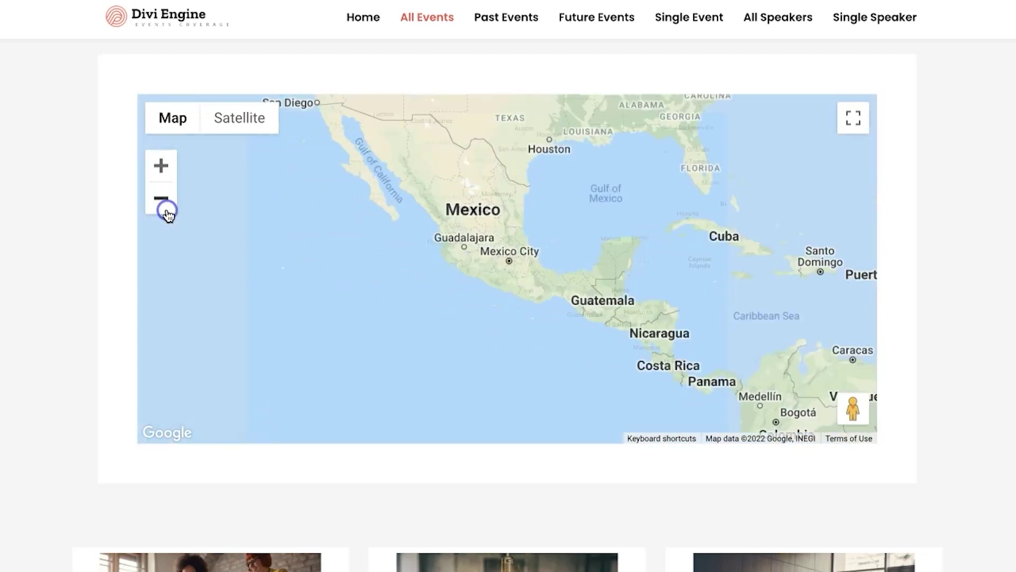
left_click(164, 167)
left_click(164, 167)
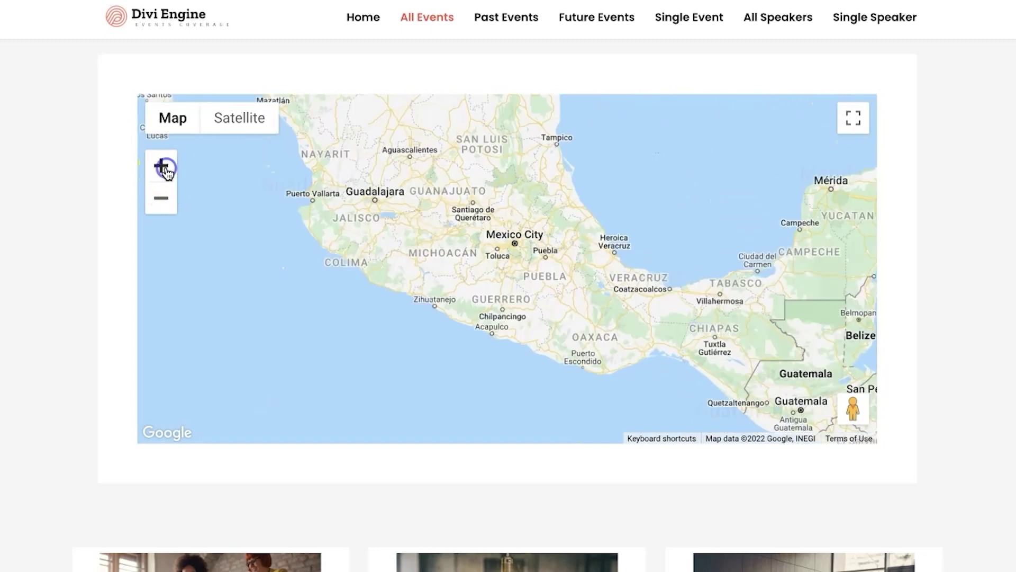